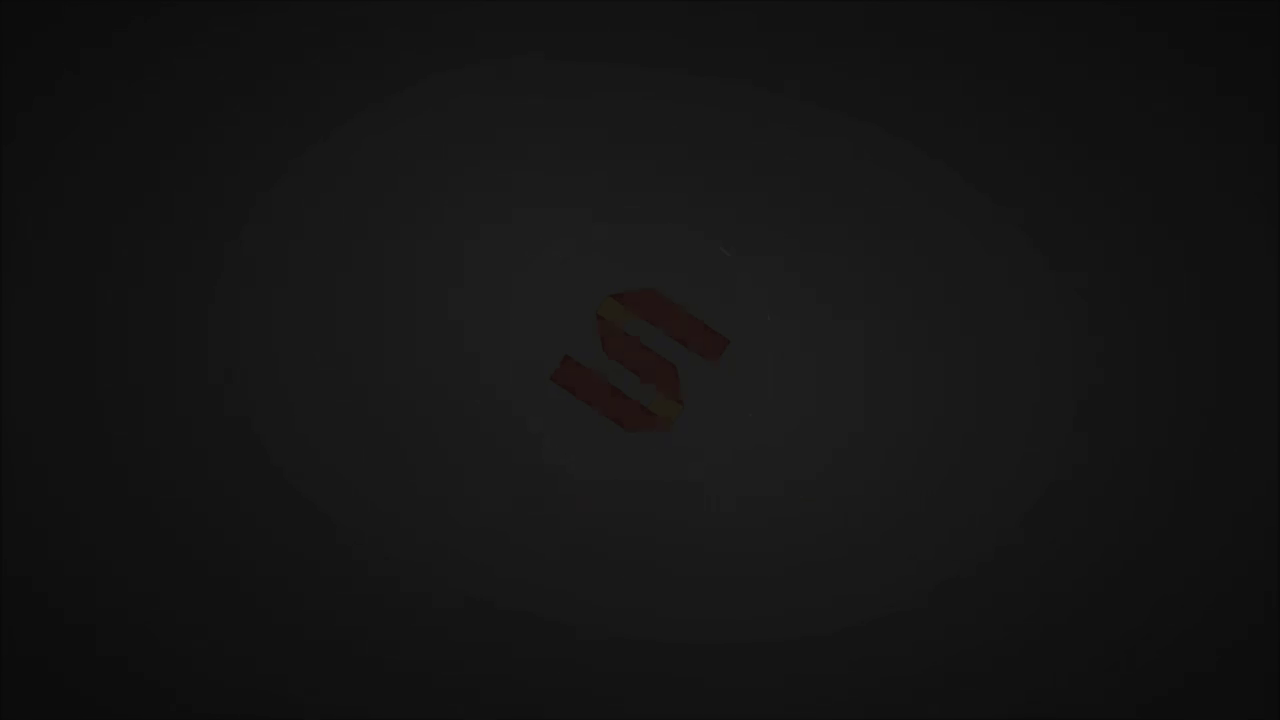
Window-select the entire left furniture-layout plan sheet, including its border and title block
scroll(643, 320, up, 2)
scroll(643, 320, up, 1)
scroll(600, 345, down, 1)
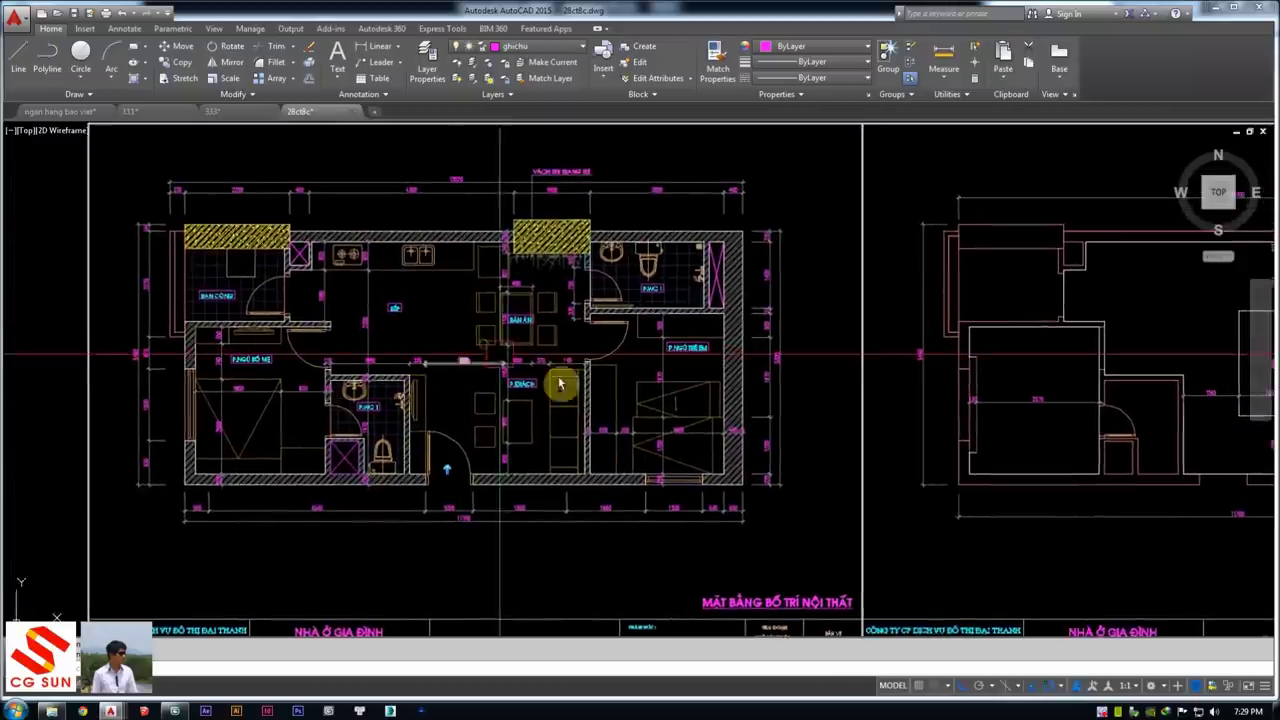
scroll(714, 537, down, 2)
scroll(690, 520, up, 3)
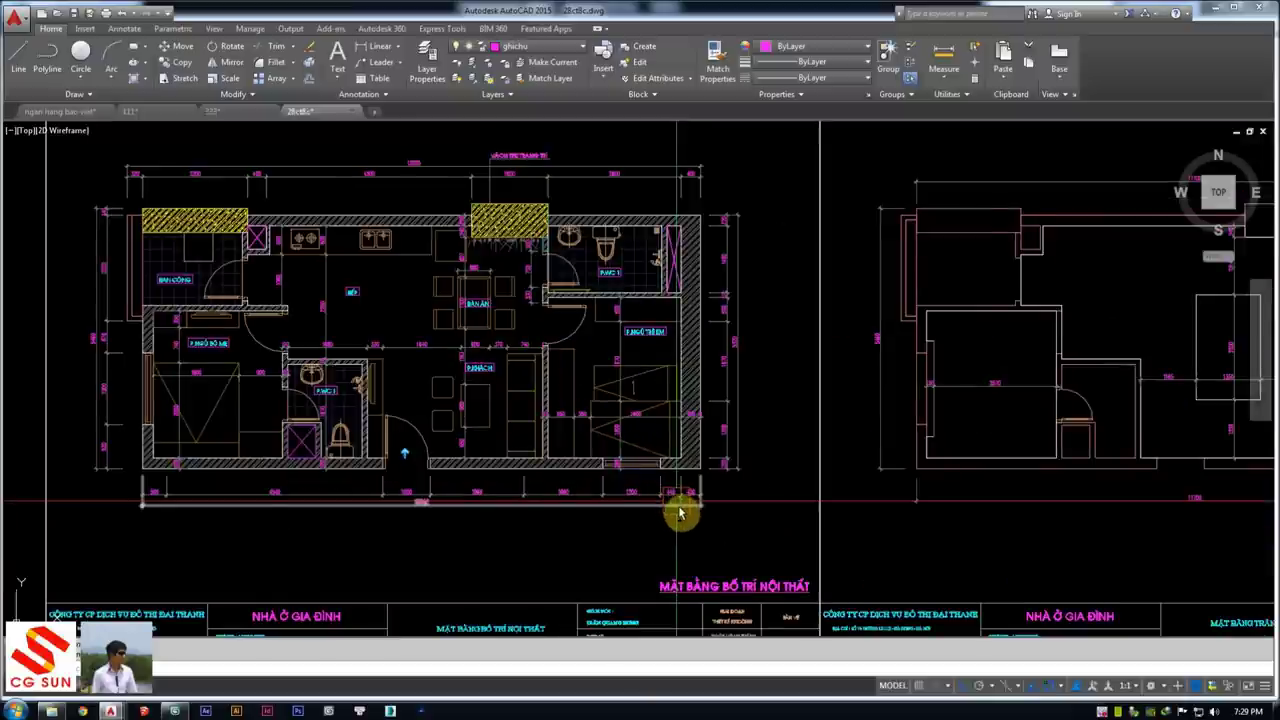
scroll(686, 512, down, 2)
middle_drag(629, 486, 634, 374)
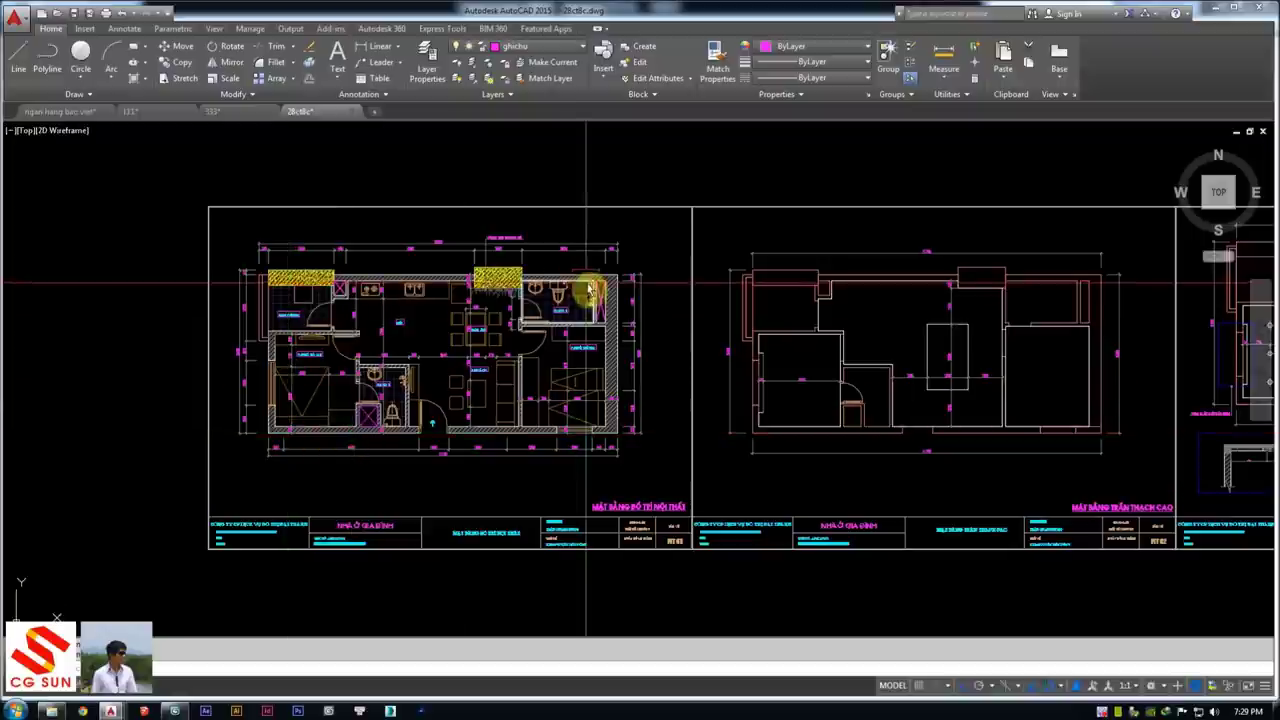
middle_drag(540, 394, 531, 423)
click(682, 178)
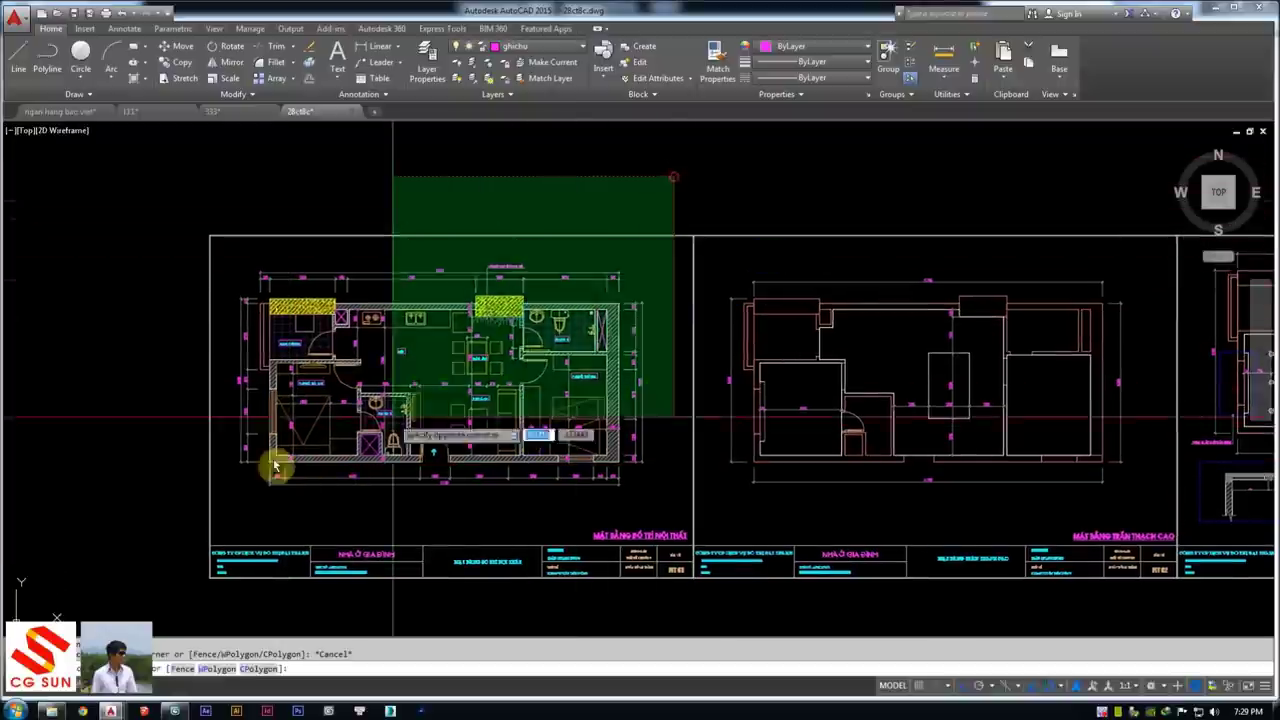
middle_drag(277, 466, 325, 436)
middle_drag(295, 557, 257, 557)
click(255, 555)
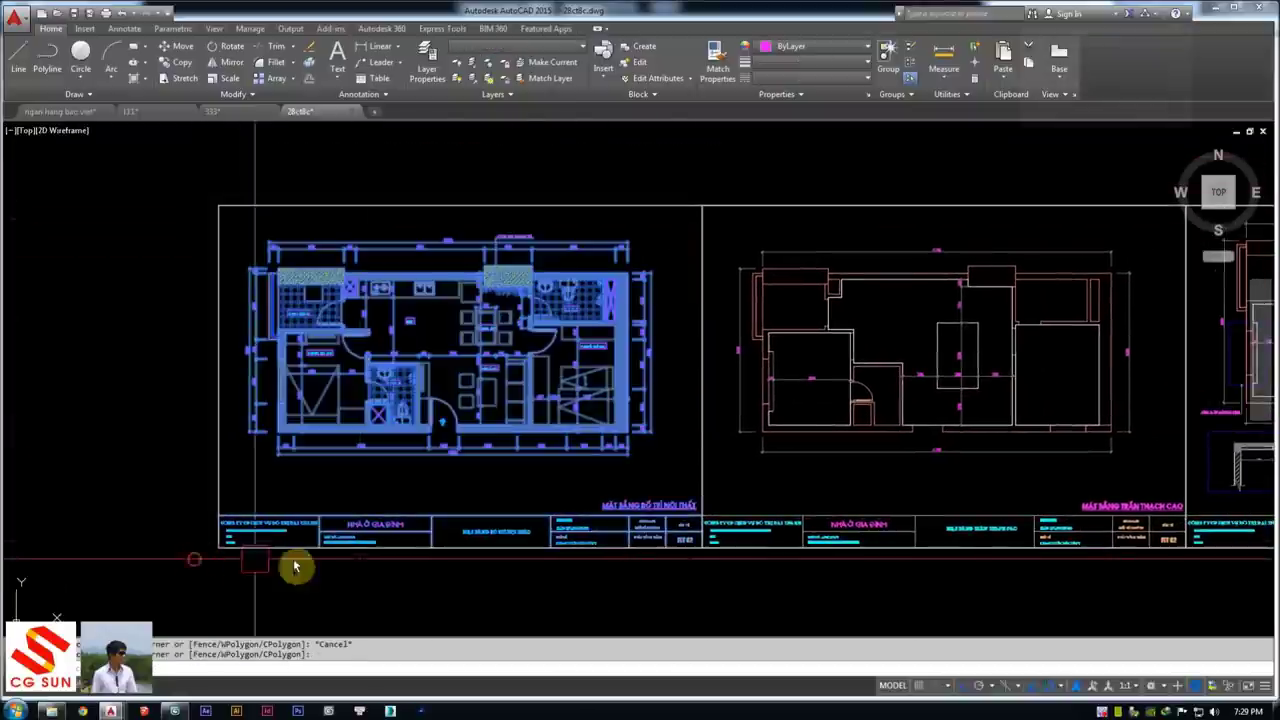
Start copying the selected sheet, pick its base point and pan to leave room above
key(Return)
click(441, 458)
scroll(428, 290, down, 2)
middle_drag(428, 200, 428, 486)
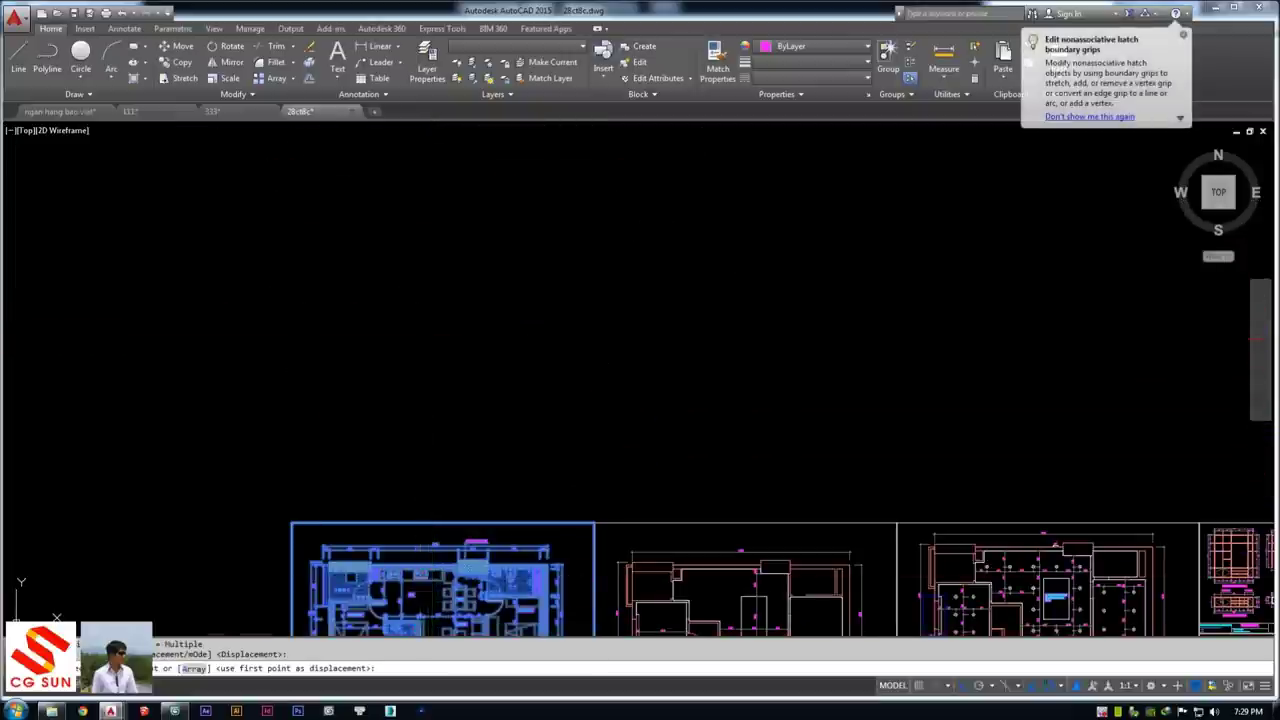
Place the sheet copy above the original sheets and centre the view on it
click(441, 339)
scroll(500, 270, up, 2)
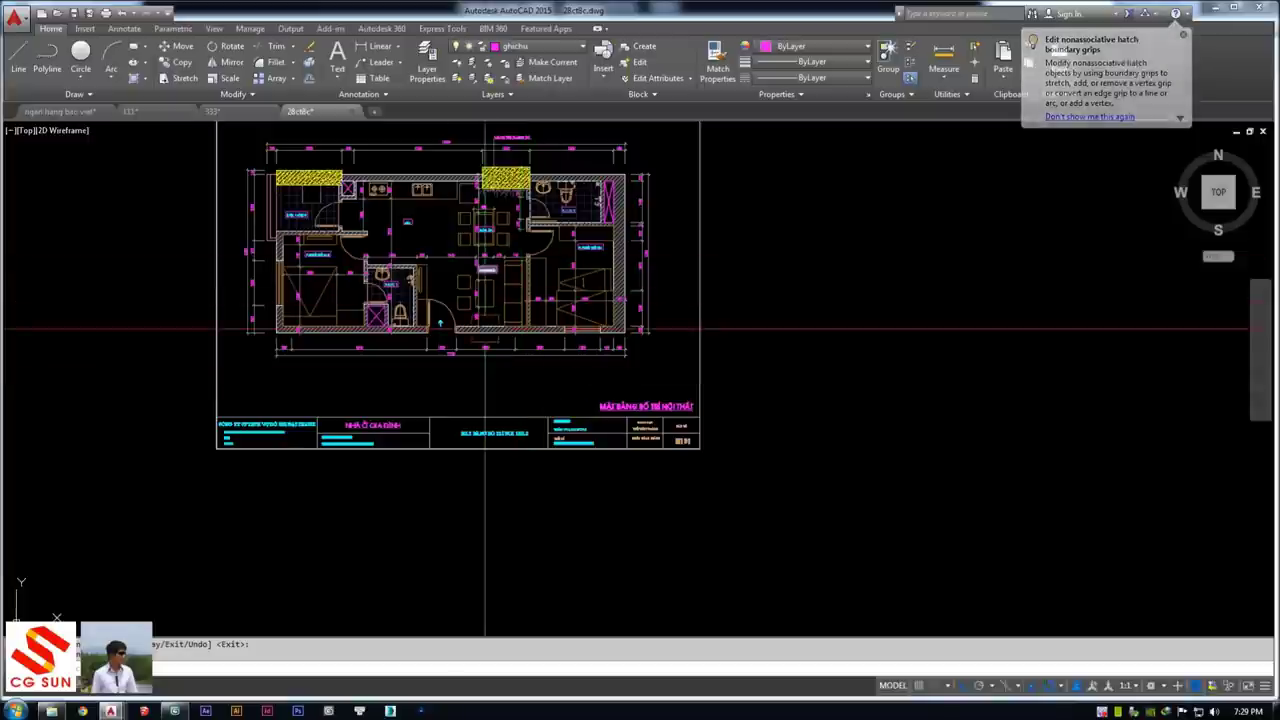
scroll(485, 350, down, 4)
mouse_move(486, 380)
middle_down()
mouse_move(486, 349)
mouse_move(465, 379)
middle_up()
scroll(467, 370, up, 2)
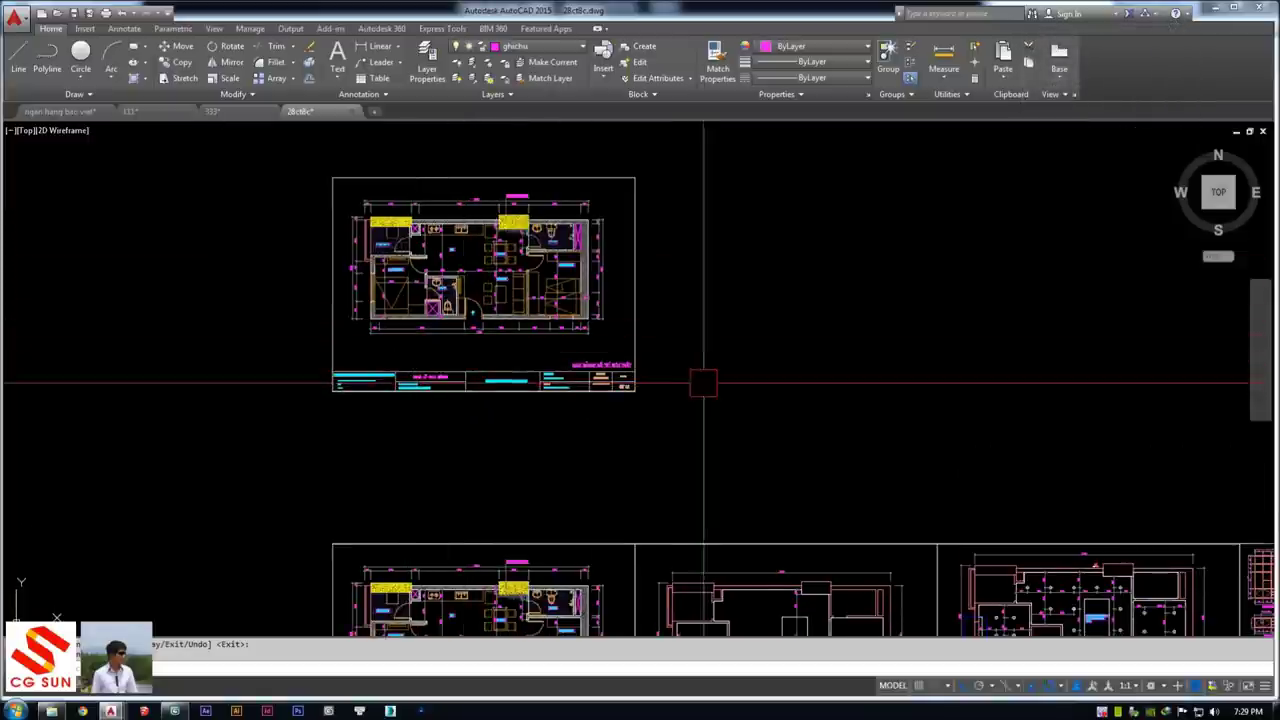
middle_drag(615, 333, 551, 349)
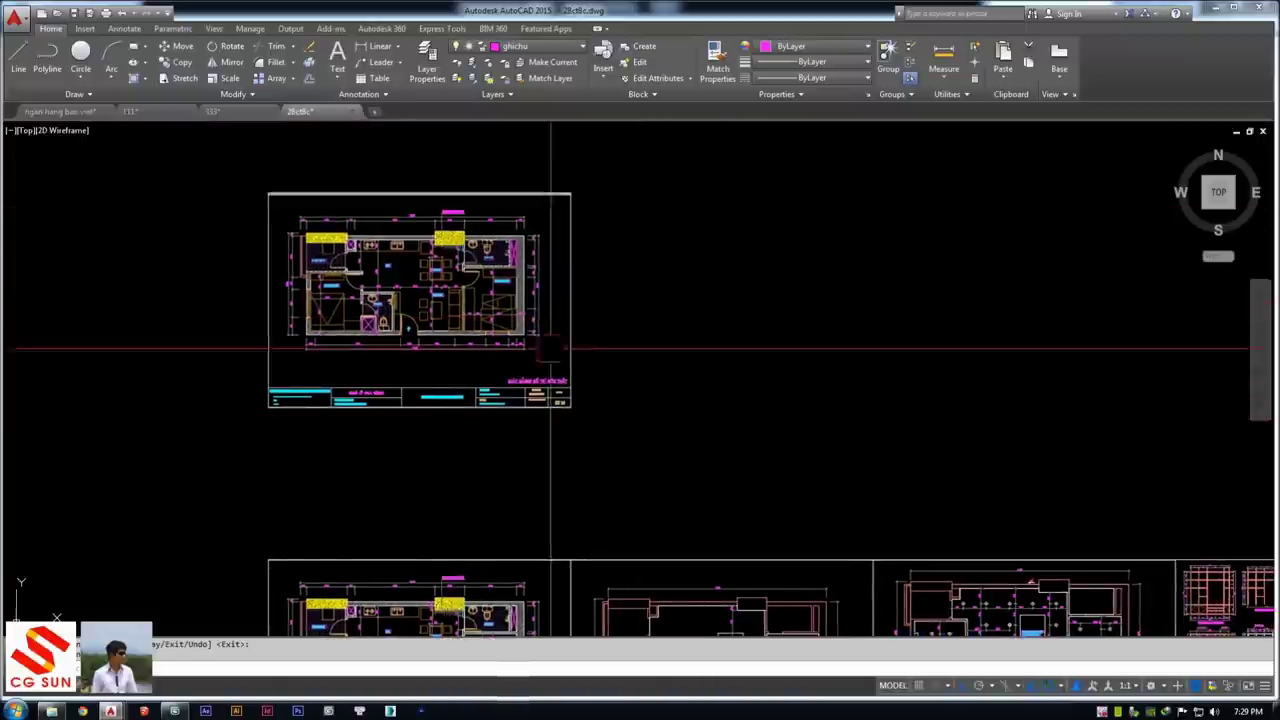
middle_drag(632, 340, 711, 337)
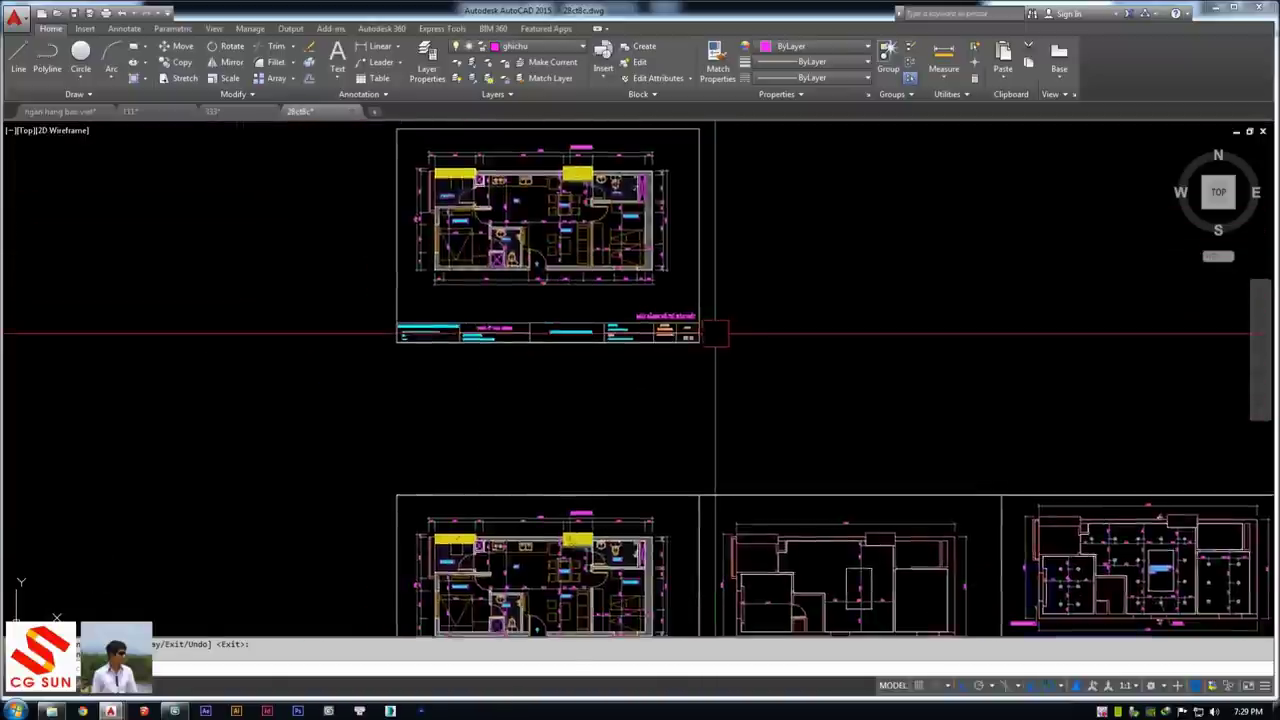
scroll(711, 337, up, 3)
middle_drag(746, 451, 746, 491)
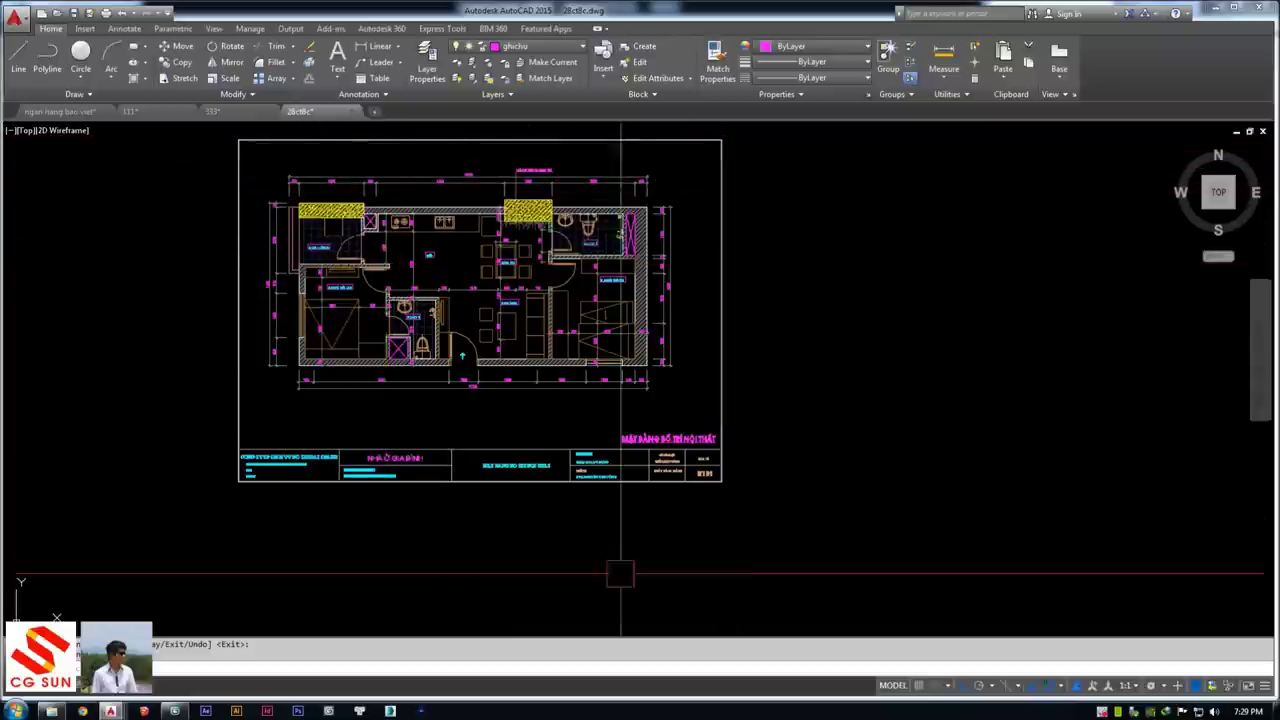
middle_drag(763, 545, 777, 457)
Window-select the copied sheet's border and title block
click(811, 323)
click(143, 457)
middle_drag(429, 350, 429, 420)
Delete the sheet border, title block, and the bottom and left-side dimensions
key(Escape)
scroll(549, 405, up, 2)
click(871, 491)
click(94, 371)
middle_drag(115, 378, 349, 510)
key(Delete)
click(337, 423)
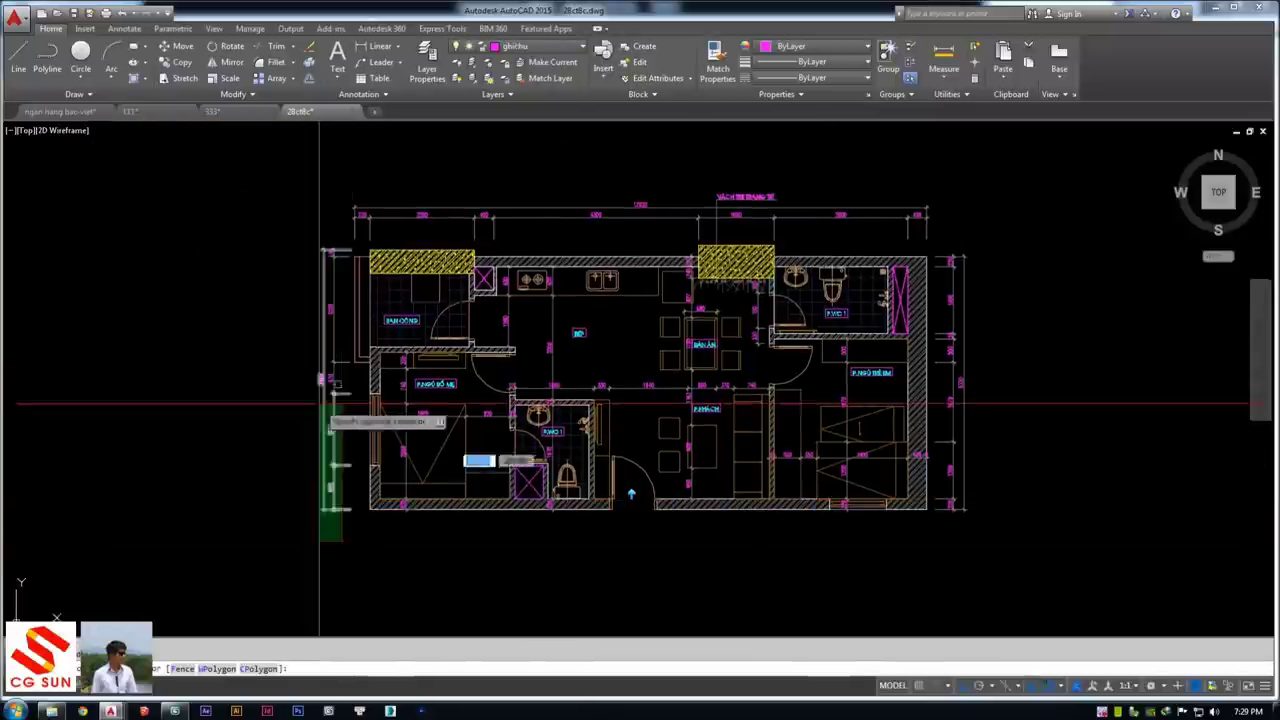
key(Delete)
Delete the top dimensions and window-select the right-side dimensions
click(1005, 168)
click(337, 200)
key(Delete)
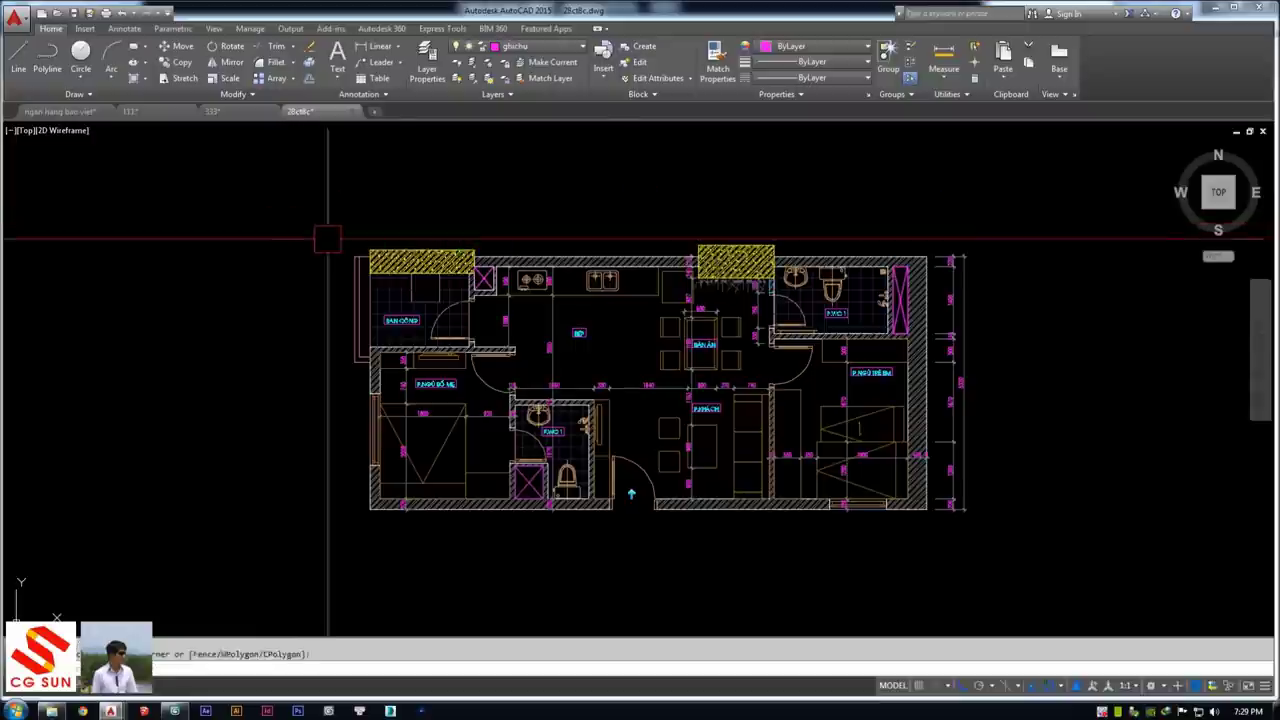
middle_drag(329, 237, 129, 222)
click(795, 201)
click(717, 420)
Erase the P.NGỦ TRẺ EM room label, the 500/1670 dimension and another right-side object
scroll(693, 402, up, 5)
click(540, 243)
key(Delete)
click(507, 214)
key(Delete)
click(800, 271)
key(Delete)
Pick the 1800 and 350 dimensions to check which layer they sit on
middle_drag(773, 288, 777, 323)
scroll(777, 323, down, 2)
mouse_move(645, 191)
middle_down()
mouse_move(631, 260)
mouse_move(724, 297)
middle_up()
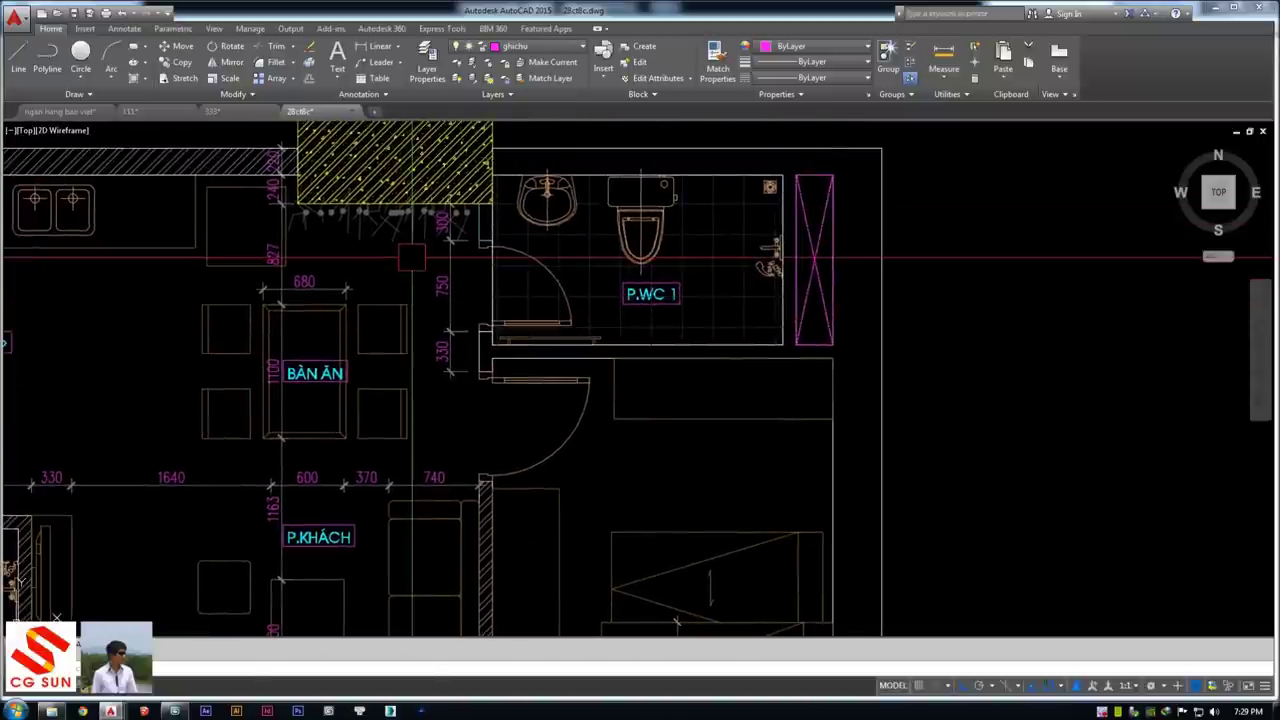
scroll(400, 487, down, 2)
middle_drag(400, 487, 658, 471)
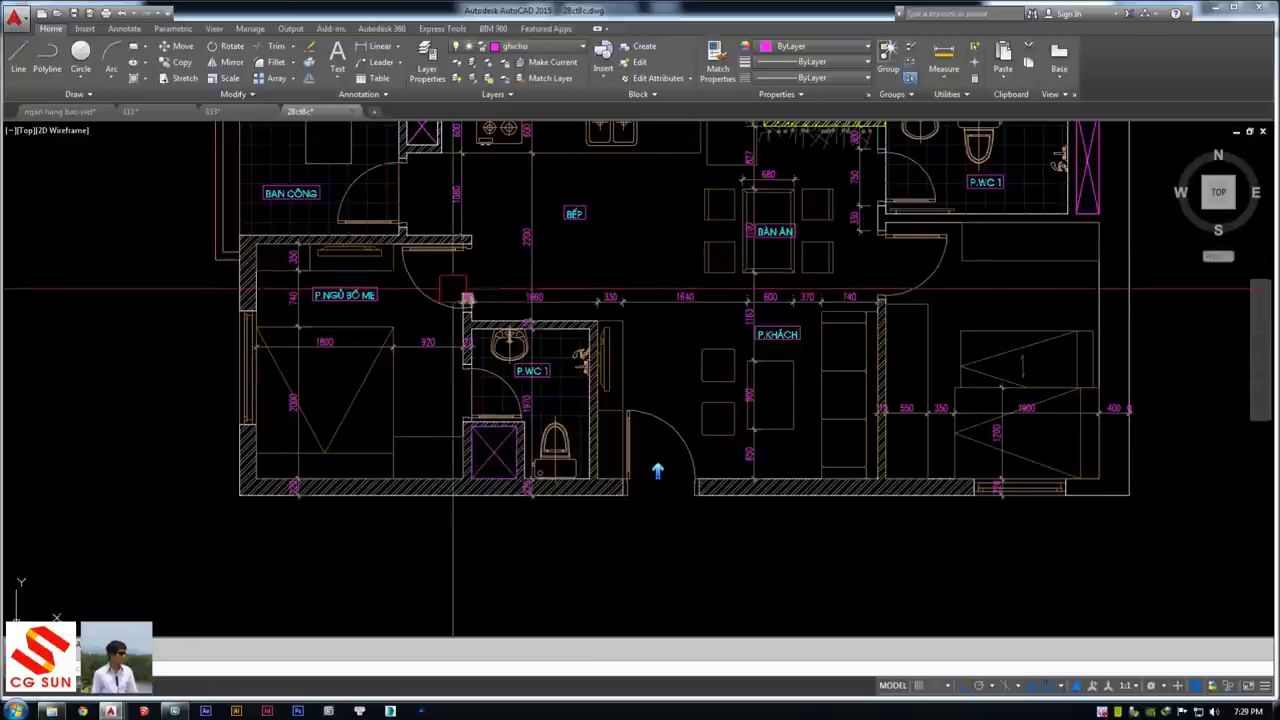
scroll(325, 341, up, 2)
click(323, 342)
click(273, 215)
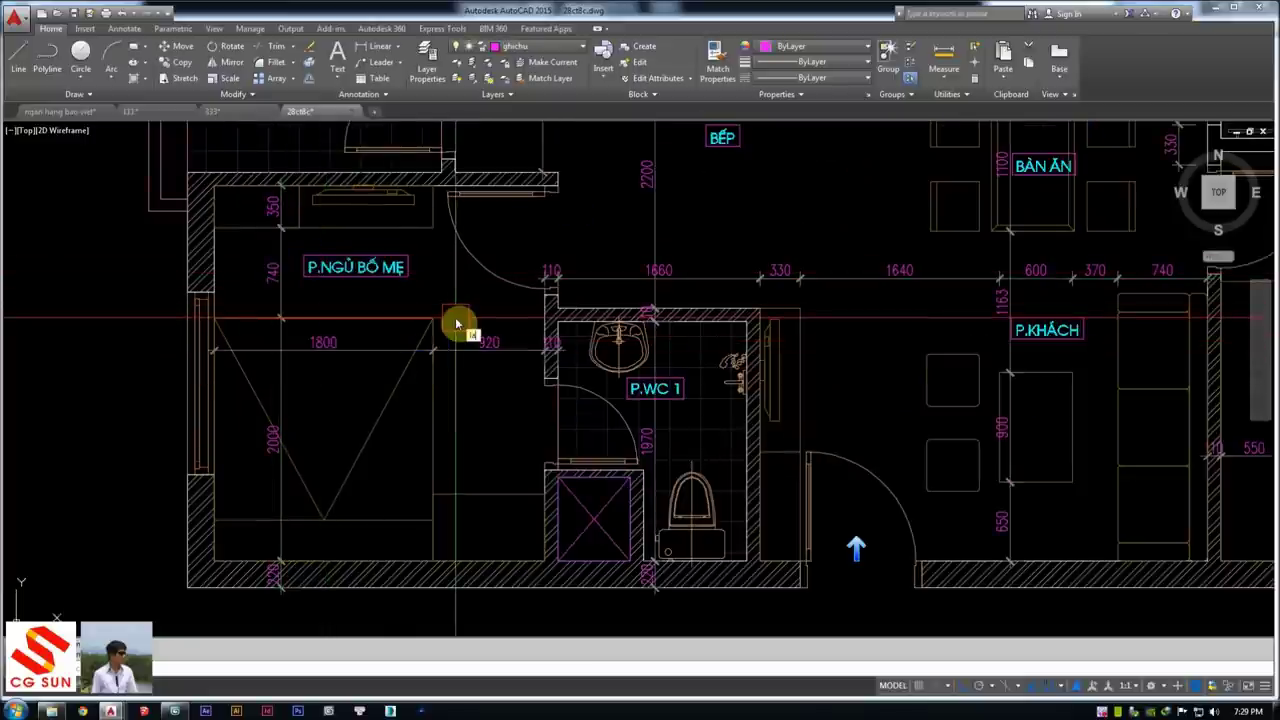
text(LAYISO)
Isolate the ghichu annotation layer with LAYISO and delete all its dimensions and labels
key(Return)
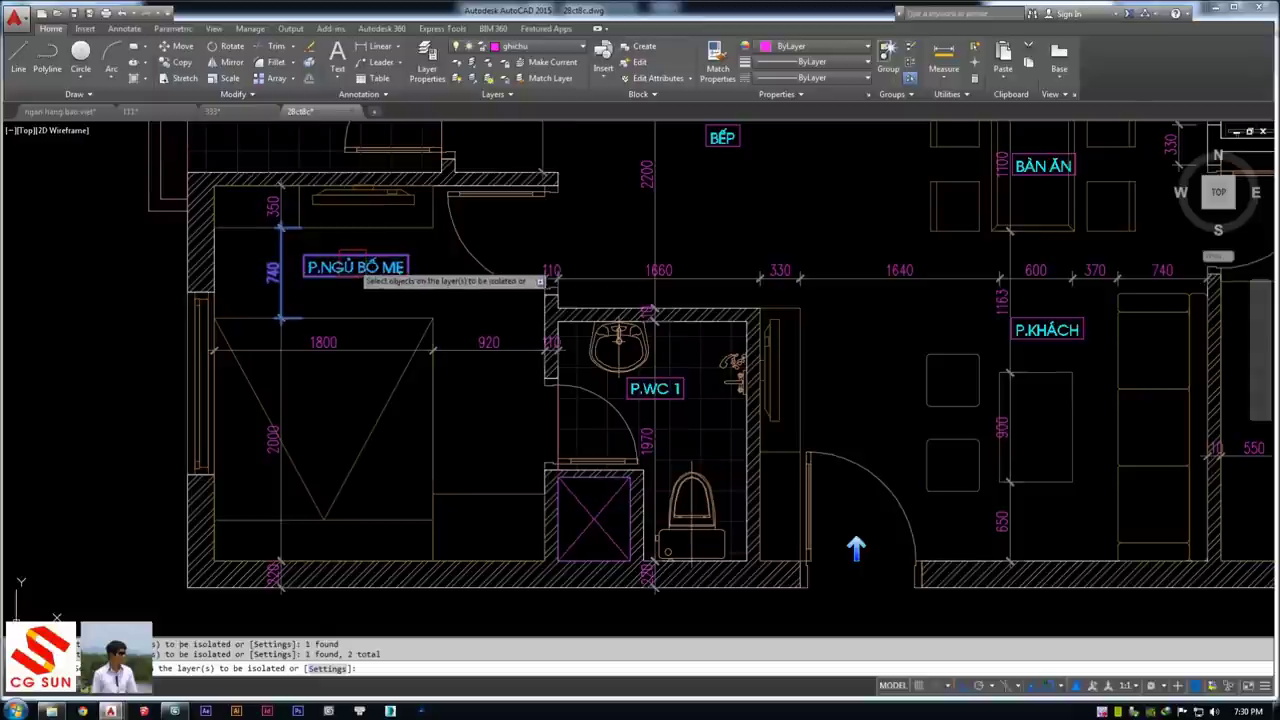
key(Return)
scroll(491, 306, down, 5)
scroll(391, 337, up, 3)
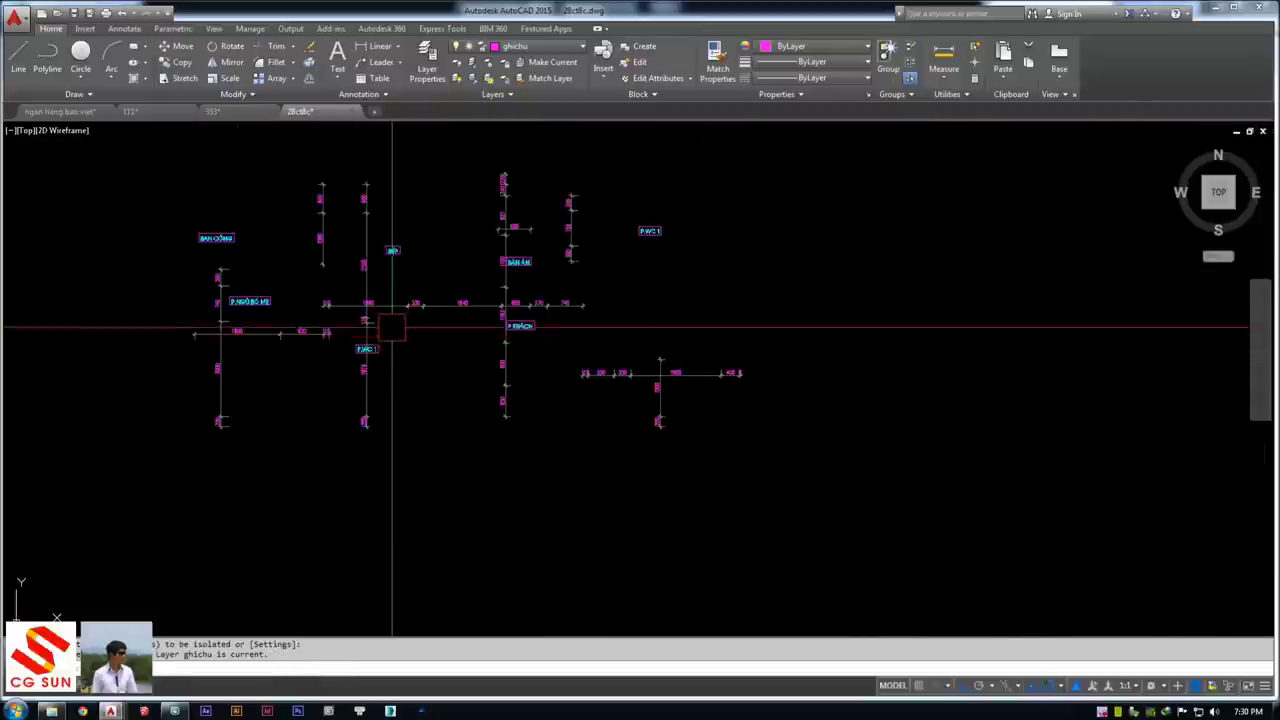
scroll(303, 291, up, 2)
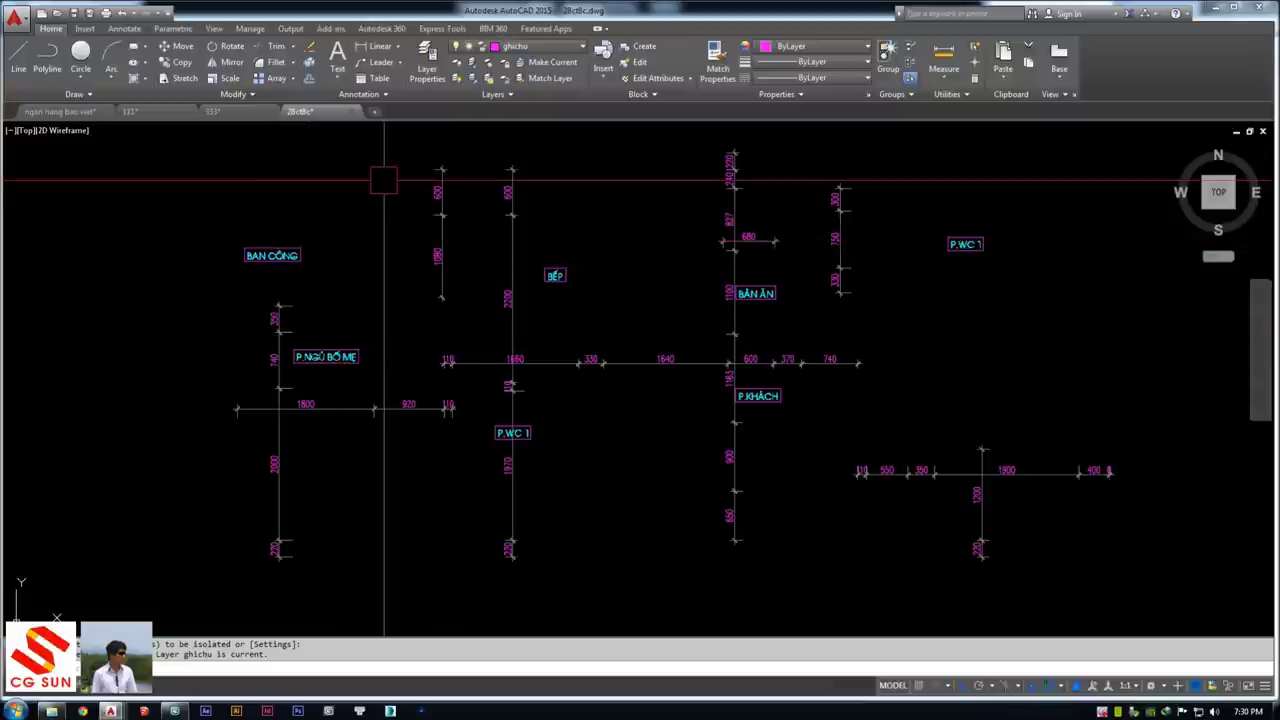
scroll(990, 191, down, 5)
middle_drag(991, 191, 737, 277)
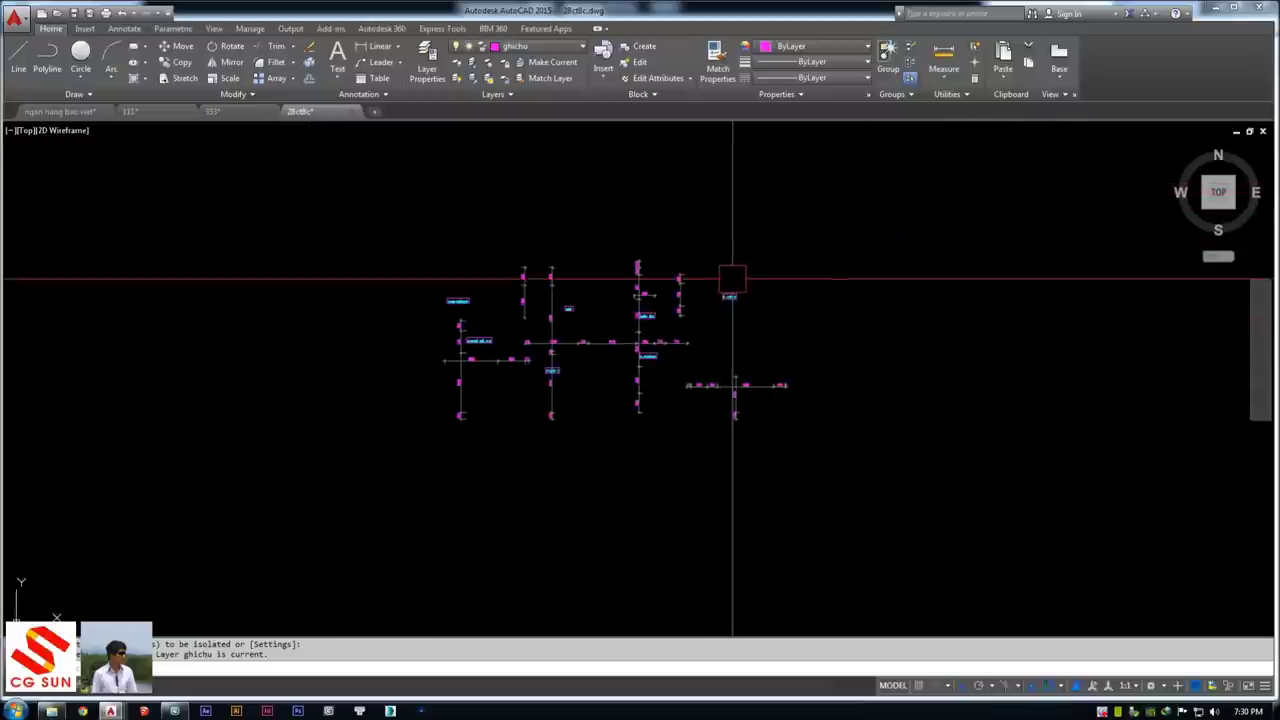
scroll(737, 277, up, 3)
click(905, 218)
click(154, 611)
key(Return)
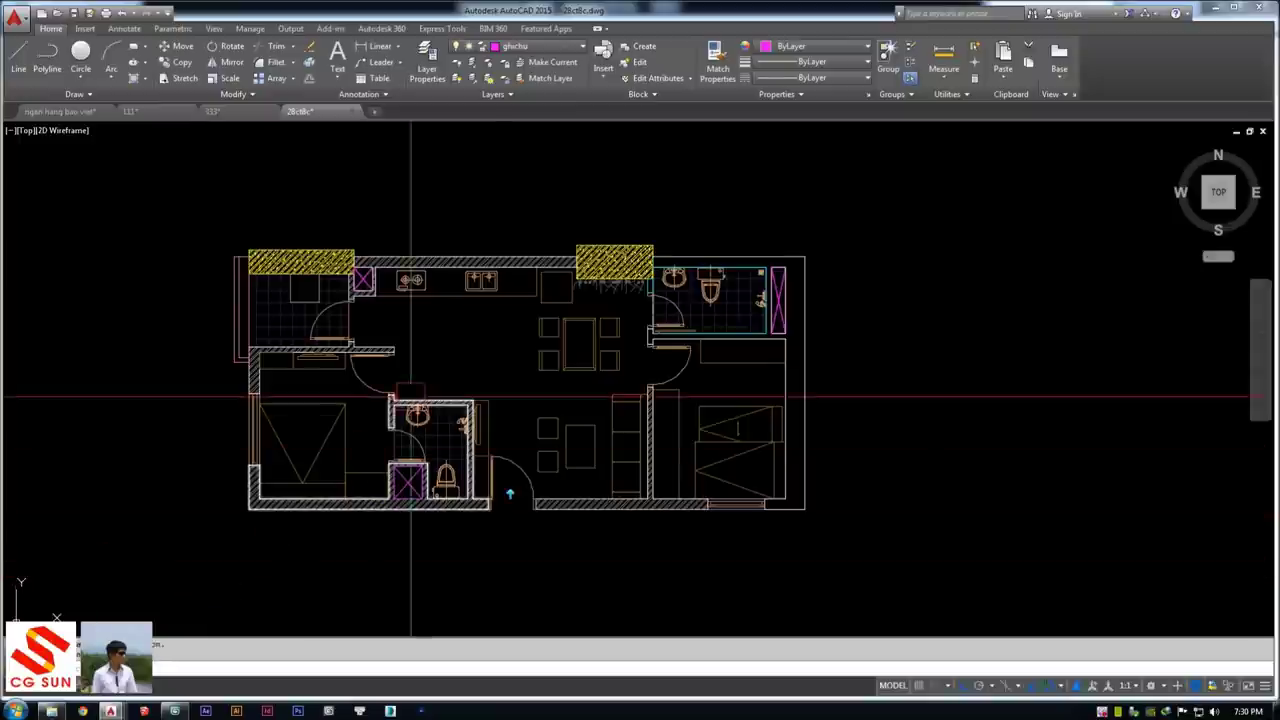
Delete the dashed X diagonals near the upper-left doors
scroll(509, 494, up, 4)
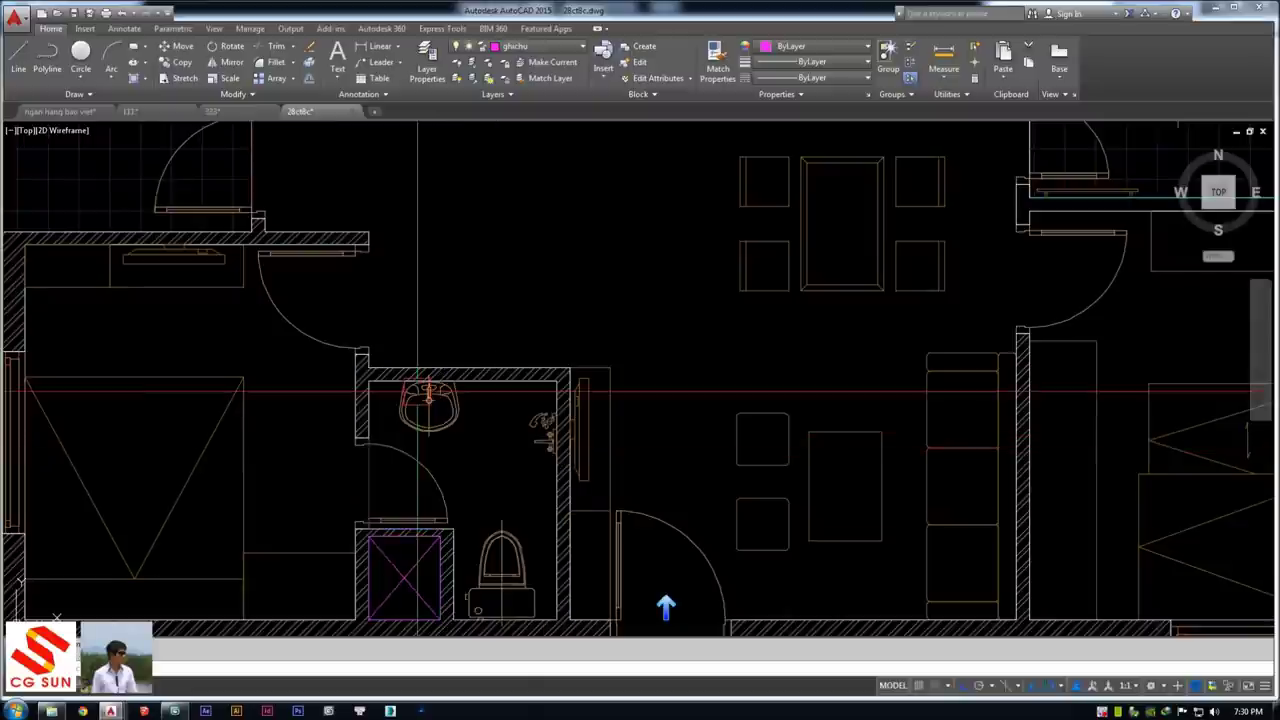
scroll(400, 392, up, 2)
middle_drag(75, 100, 325, 313)
scroll(325, 313, up, 3)
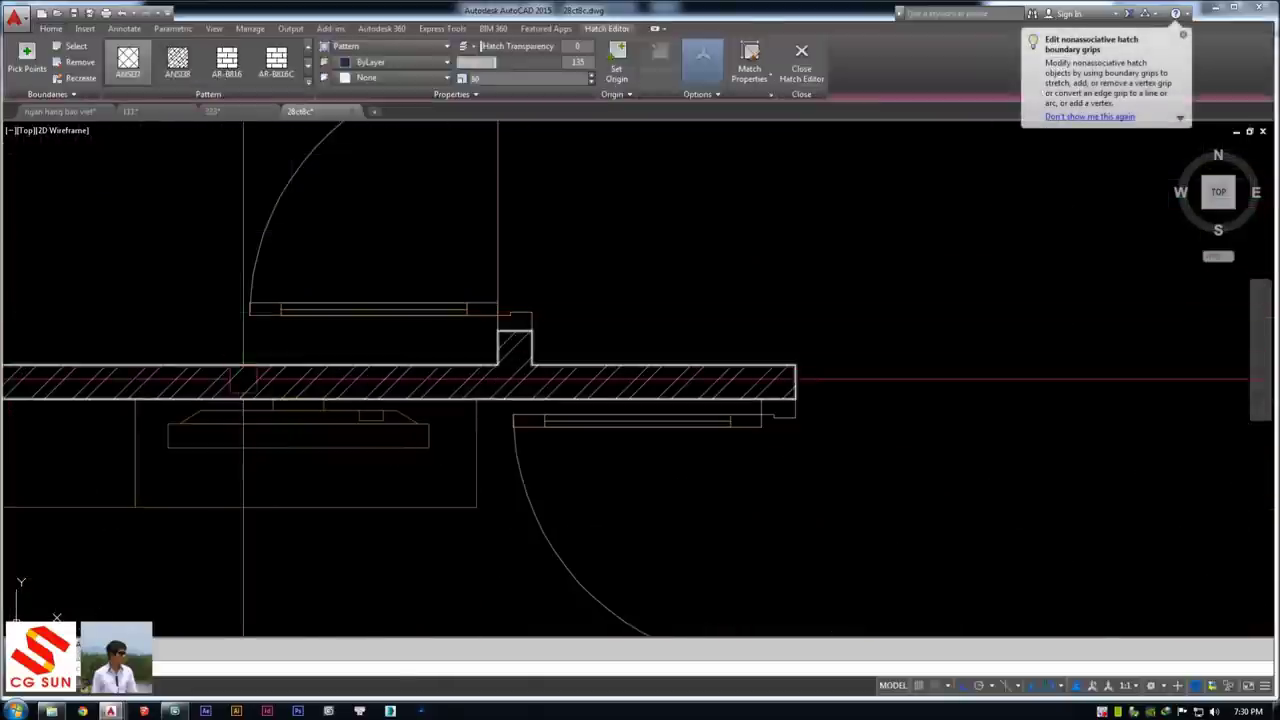
scroll(209, 375, up, 3)
scroll(209, 375, down, 5)
scroll(334, 266, up, 3)
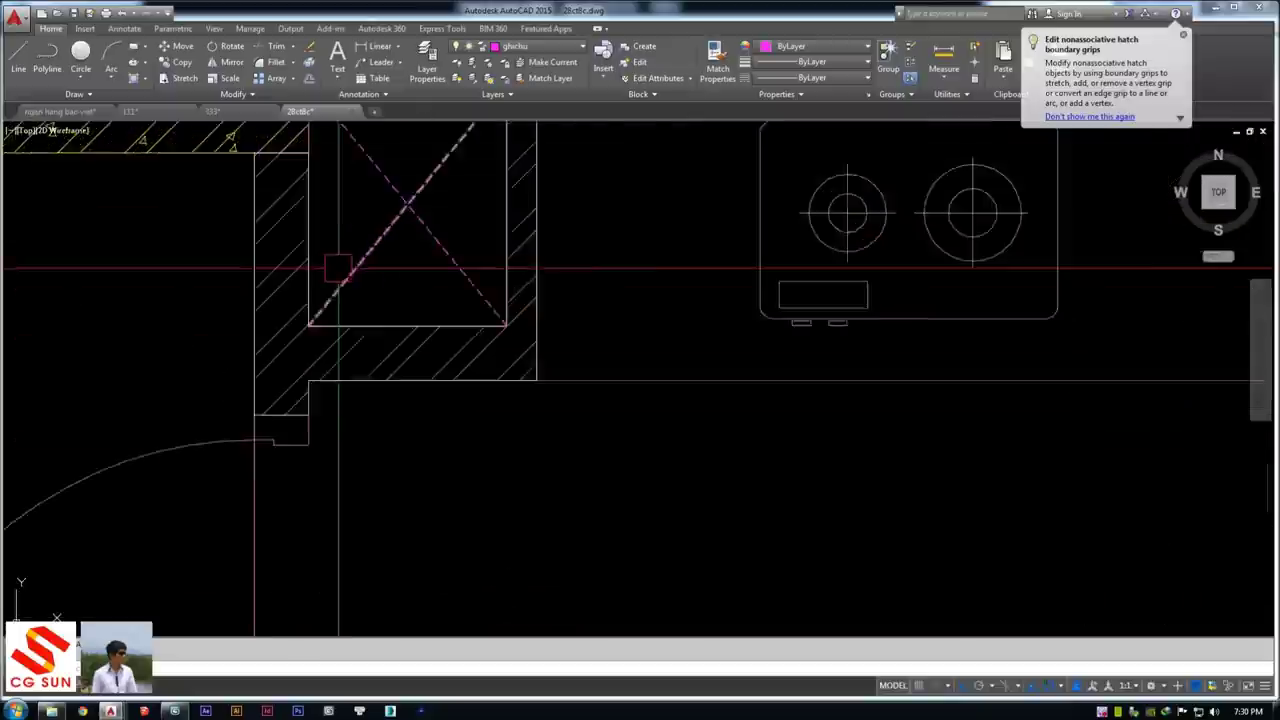
scroll(369, 299, up, 2)
click(340, 296)
key(Delete)
middle_drag(350, 200, 350, 463)
click(400, 430)
key(Delete)
Delete the concrete hatch fill and inspect the magenta and left rectangles
middle_drag(256, 276, 424, 326)
click(424, 326)
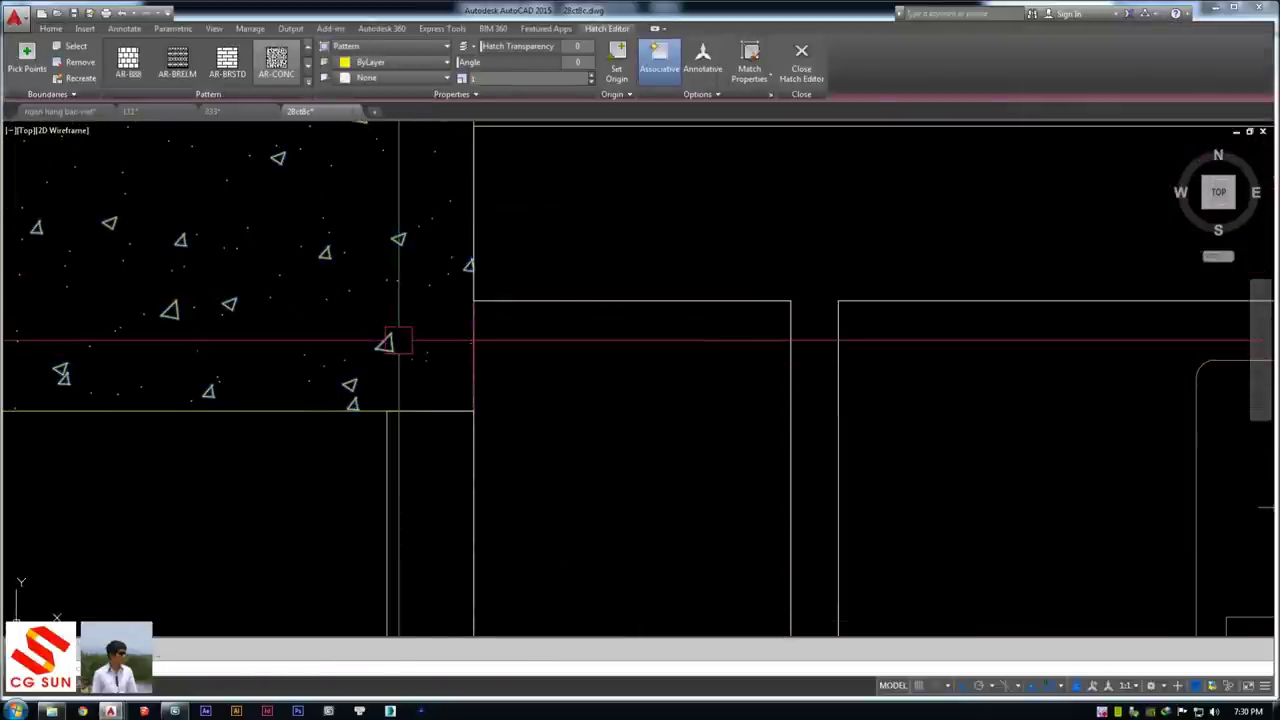
key(Delete)
click(462, 341)
scroll(378, 351, down, 1)
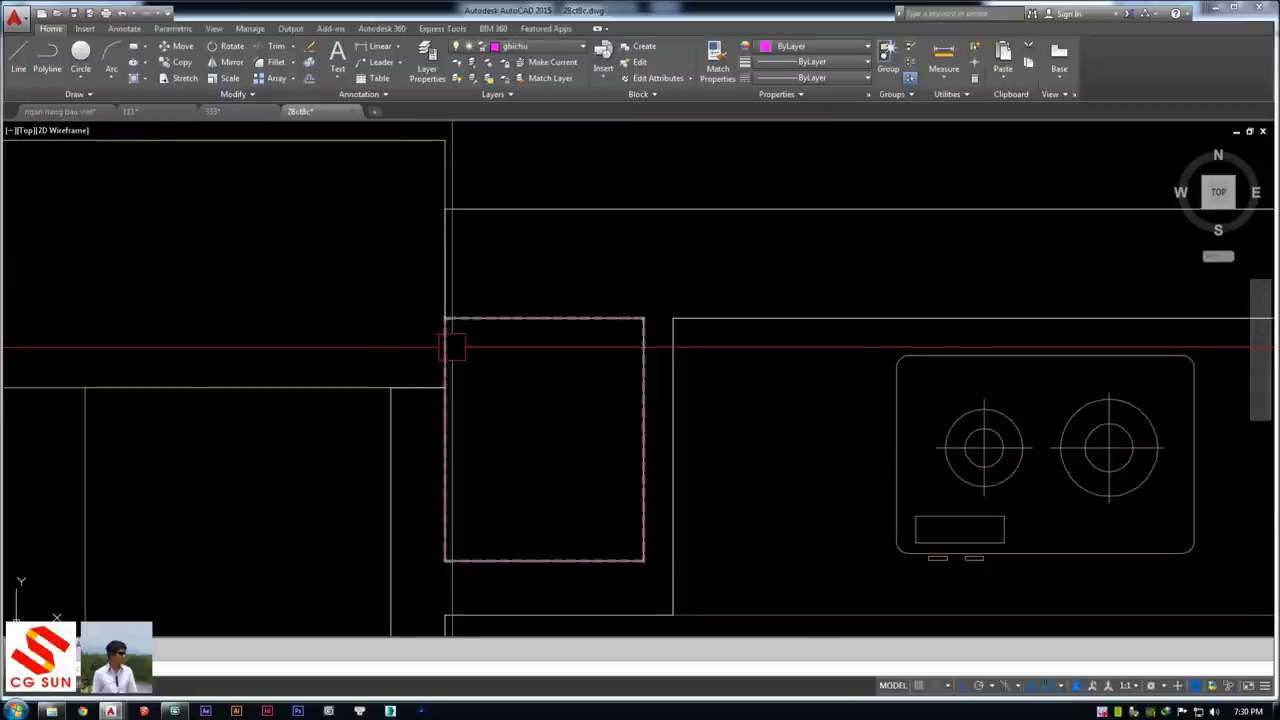
scroll(394, 371, down, 3)
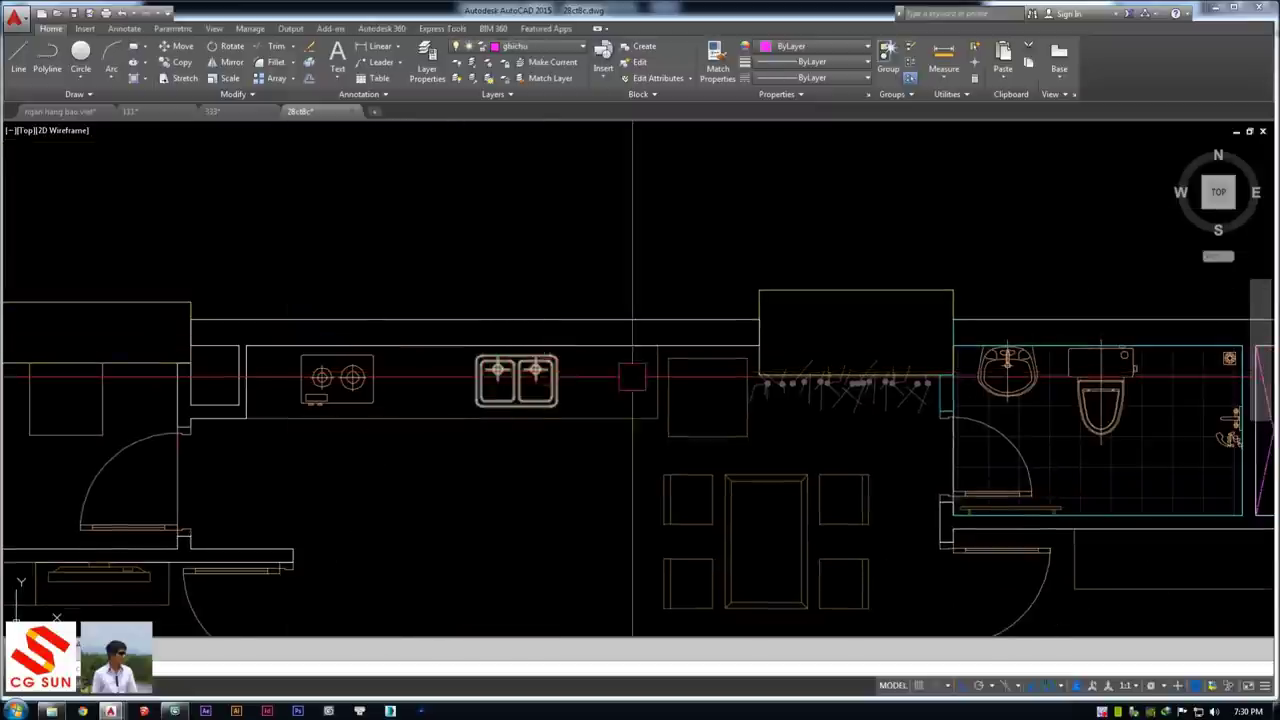
scroll(632, 377, up, 4)
click(290, 285)
key(Escape)
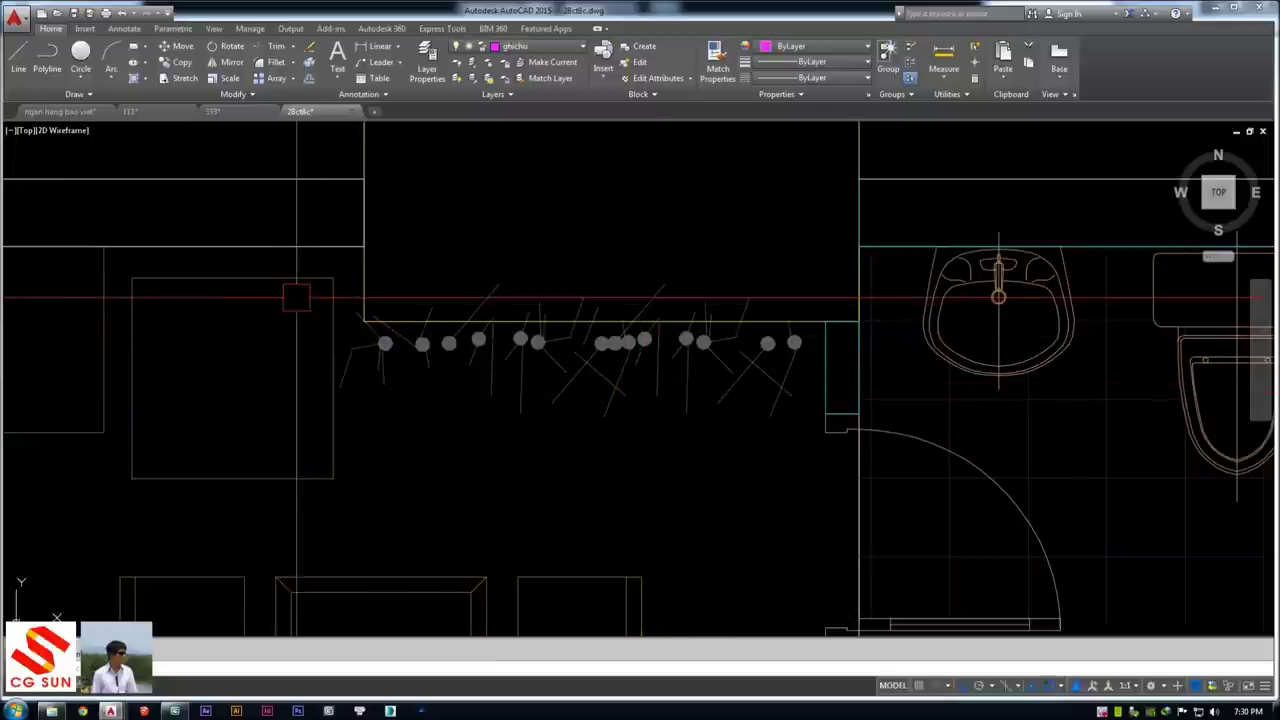
Delete the small fixture row and the two diagonal lines
click(271, 296)
middle_drag(794, 440, 614, 434)
click(623, 457)
key(Delete)
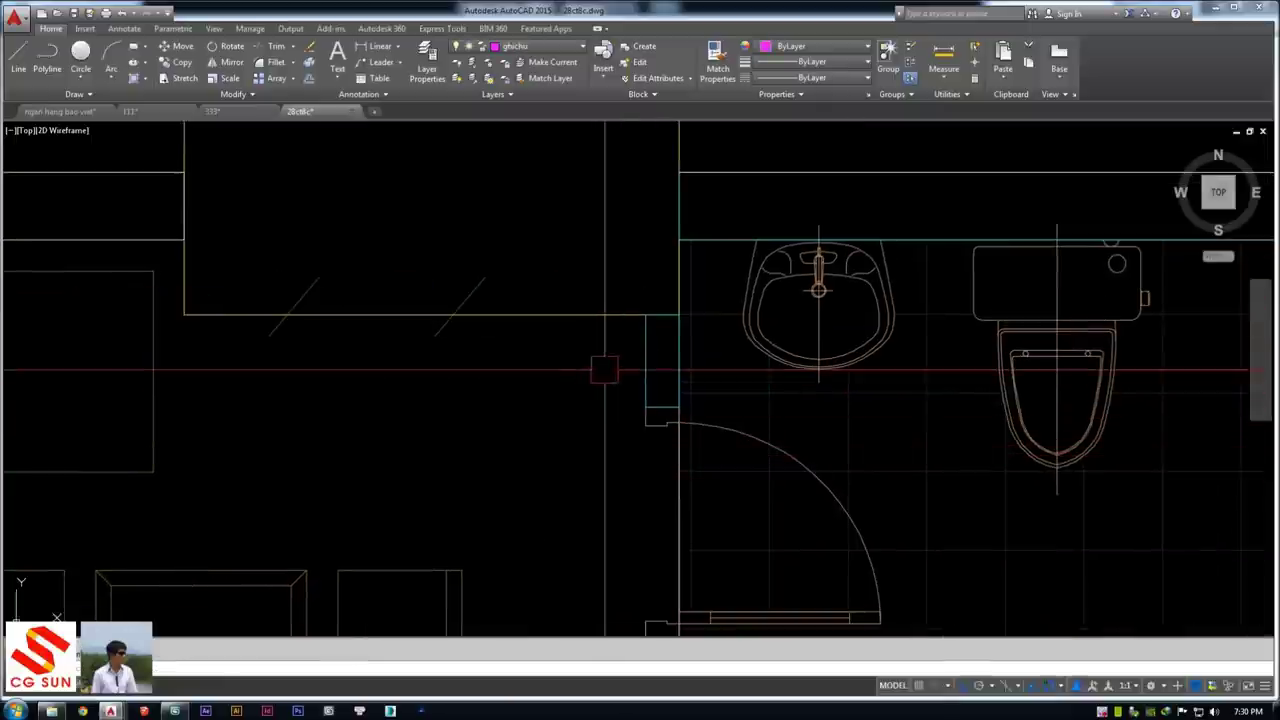
click(220, 326)
key(Delete)
Delete the pink X hatch fill from the plan
scroll(520, 300, down, 3)
scroll(640, 320, up, 1)
scroll(663, 320, up, 1)
scroll(663, 320, up, 2)
scroll(560, 250, up, 2)
click(451, 289)
key(Delete)
scroll(551, 319, down, 2)
scroll(551, 350, down, 3)
middle_drag(183, 471, 269, 357)
scroll(592, 380, up, 4)
scroll(409, 363, down, 5)
scroll(640, 391, down, 2)
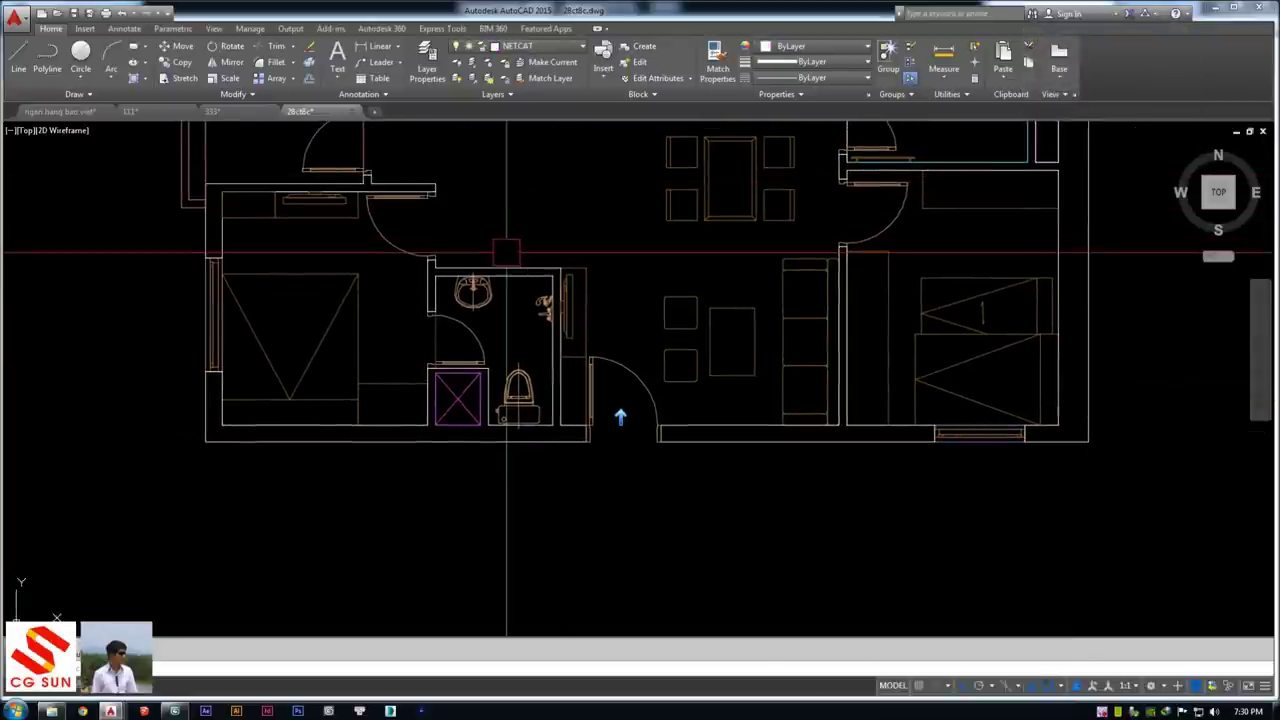
Inspect the window blocks in the walls, including the top-wall window
middle_drag(622, 247, 536, 262)
scroll(536, 262, down, 2)
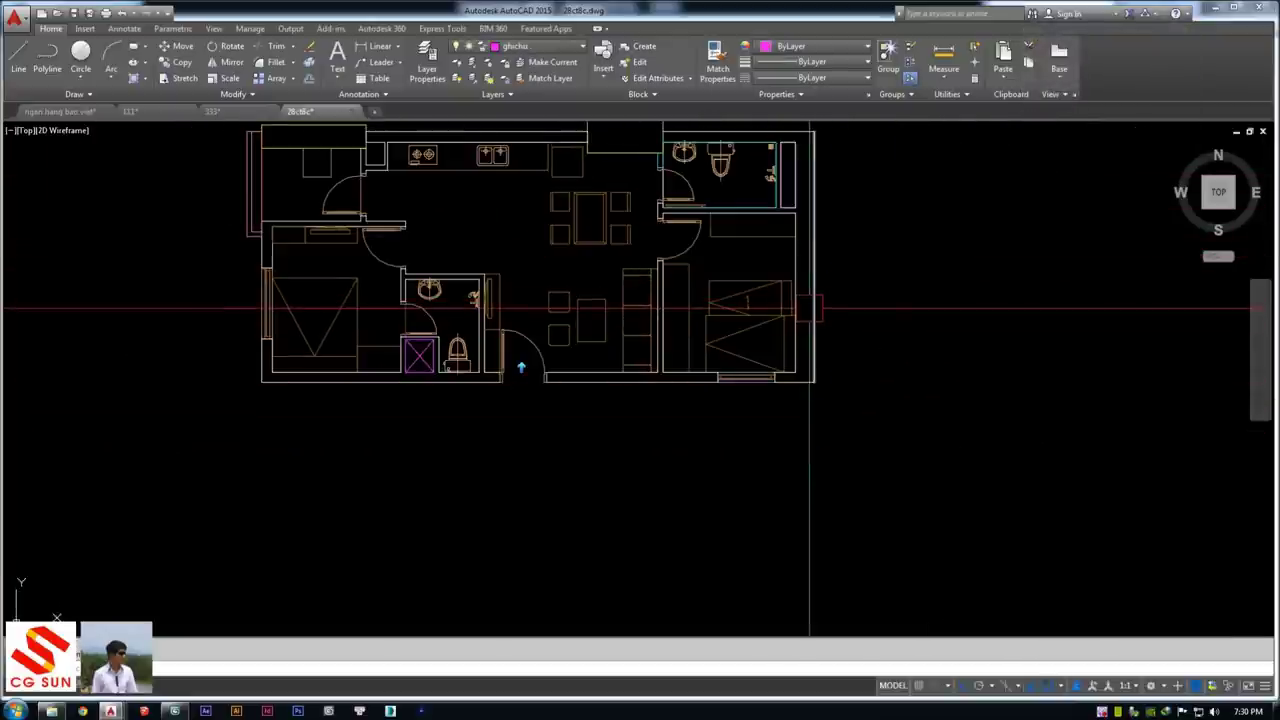
click(658, 375)
key(Escape)
scroll(600, 200, up, 2)
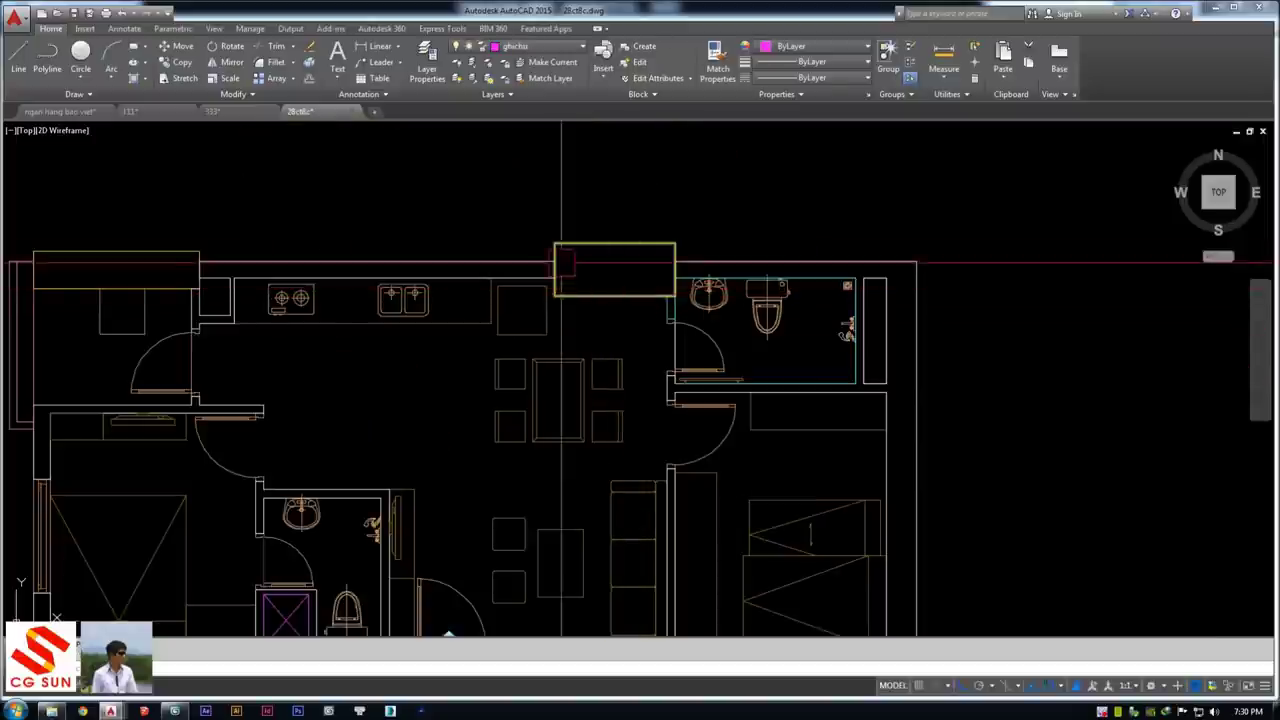
click(497, 268)
key(Escape)
Select the bathroom shower tray to inspect it
scroll(540, 540, down, 2)
scroll(586, 480, up, 2)
scroll(608, 486, up, 2)
scroll(449, 414, up, 3)
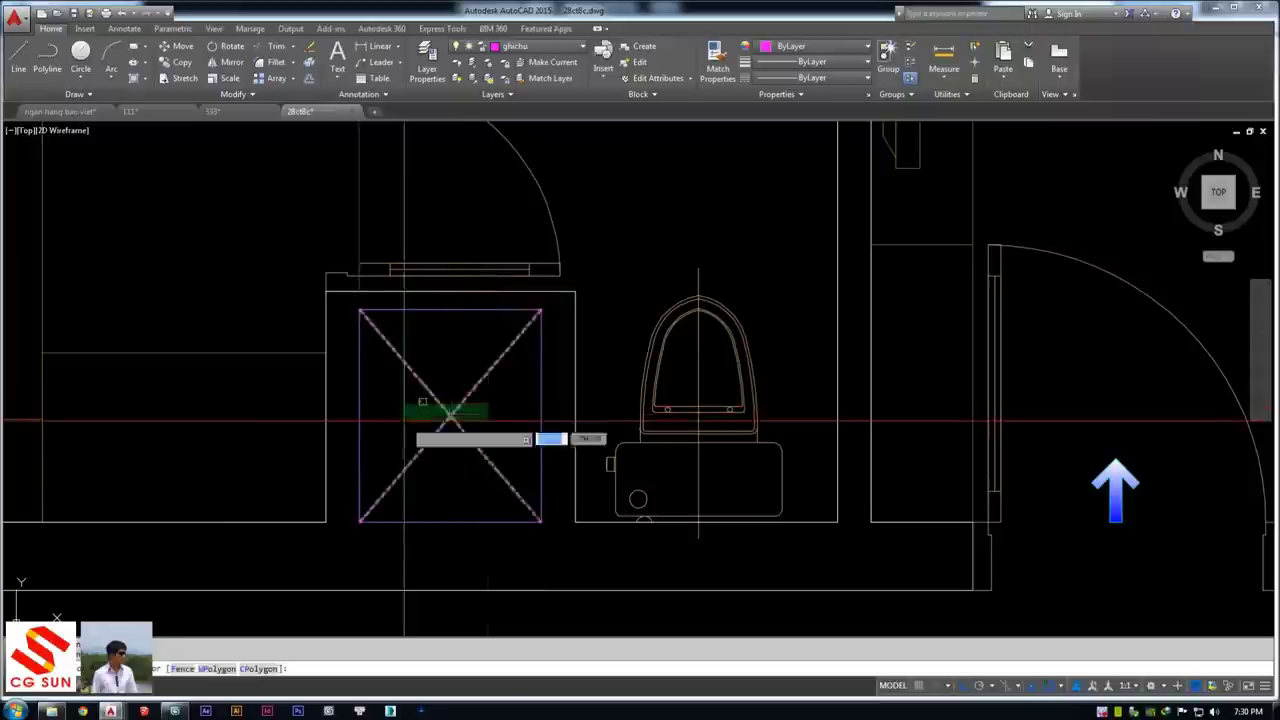
scroll(440, 330, up, 2)
click(425, 316)
key(Escape)
Open the Layer Properties Manager with the LA command
scroll(424, 340, down, 3)
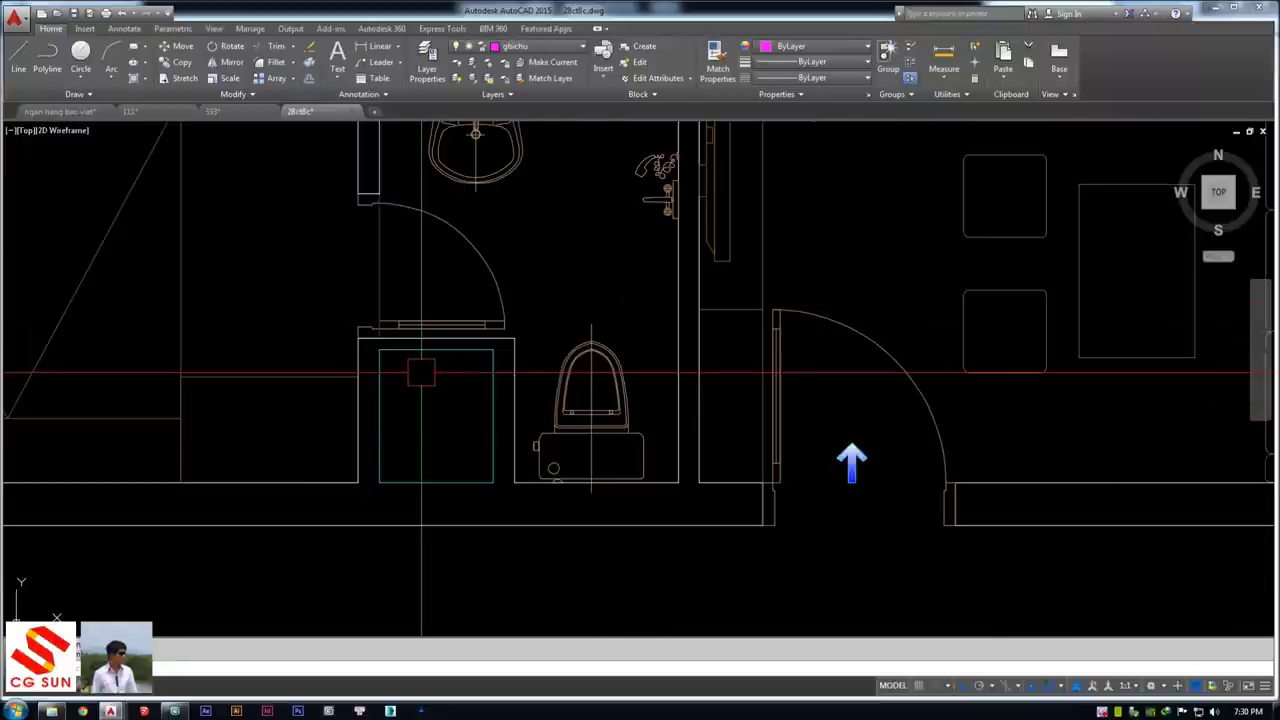
drag(422, 378, 586, 484)
text(la)
key(Return)
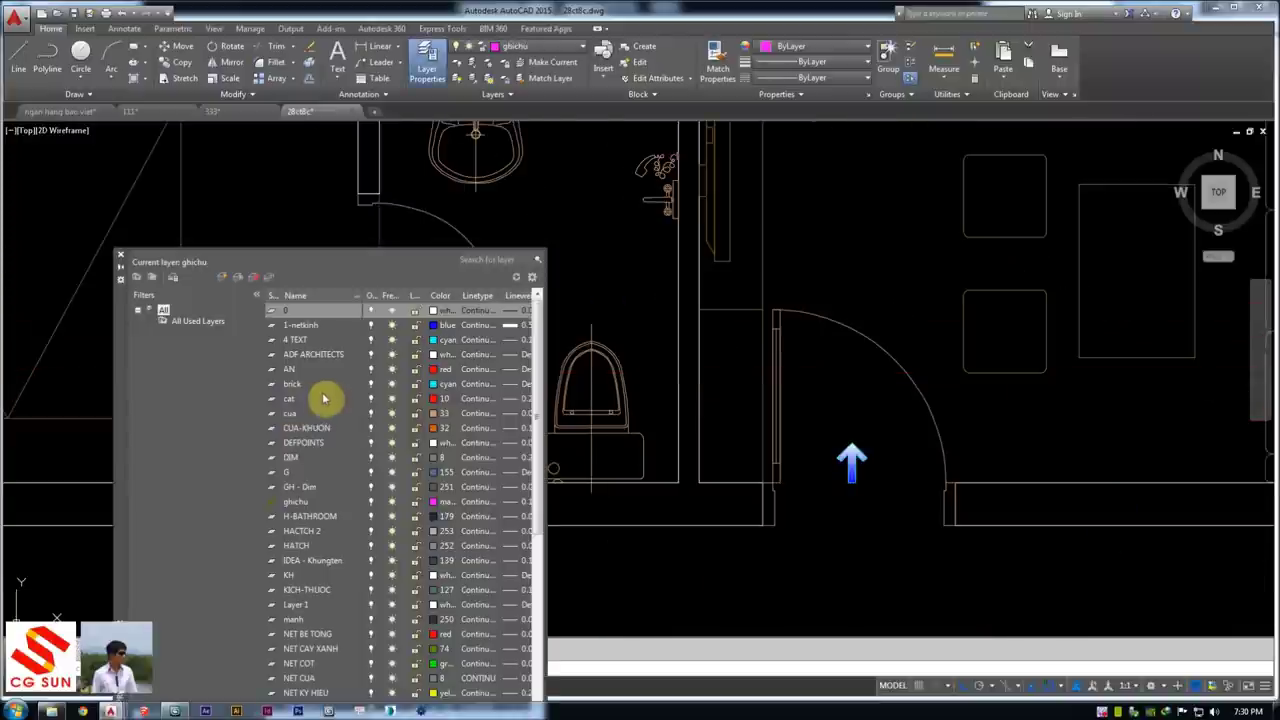
Widen the Layer Properties Manager and move it up to show all 47 layers' columns
click(119, 266)
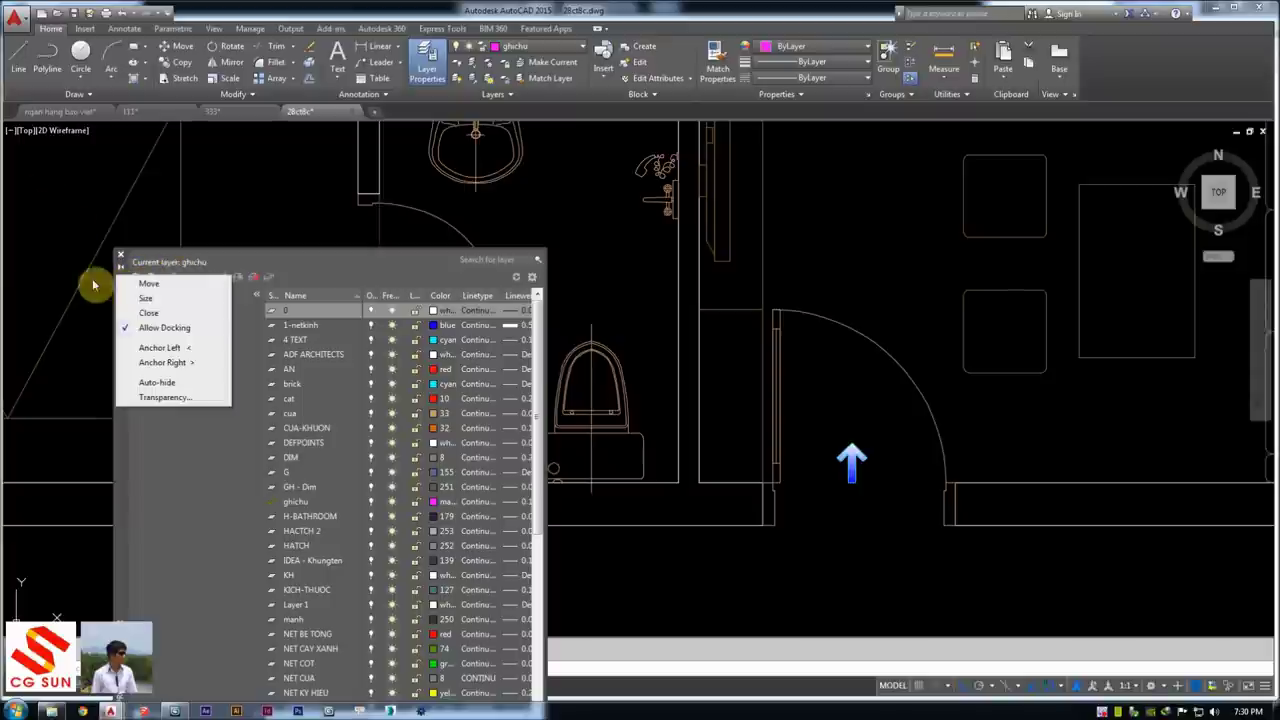
click(125, 477)
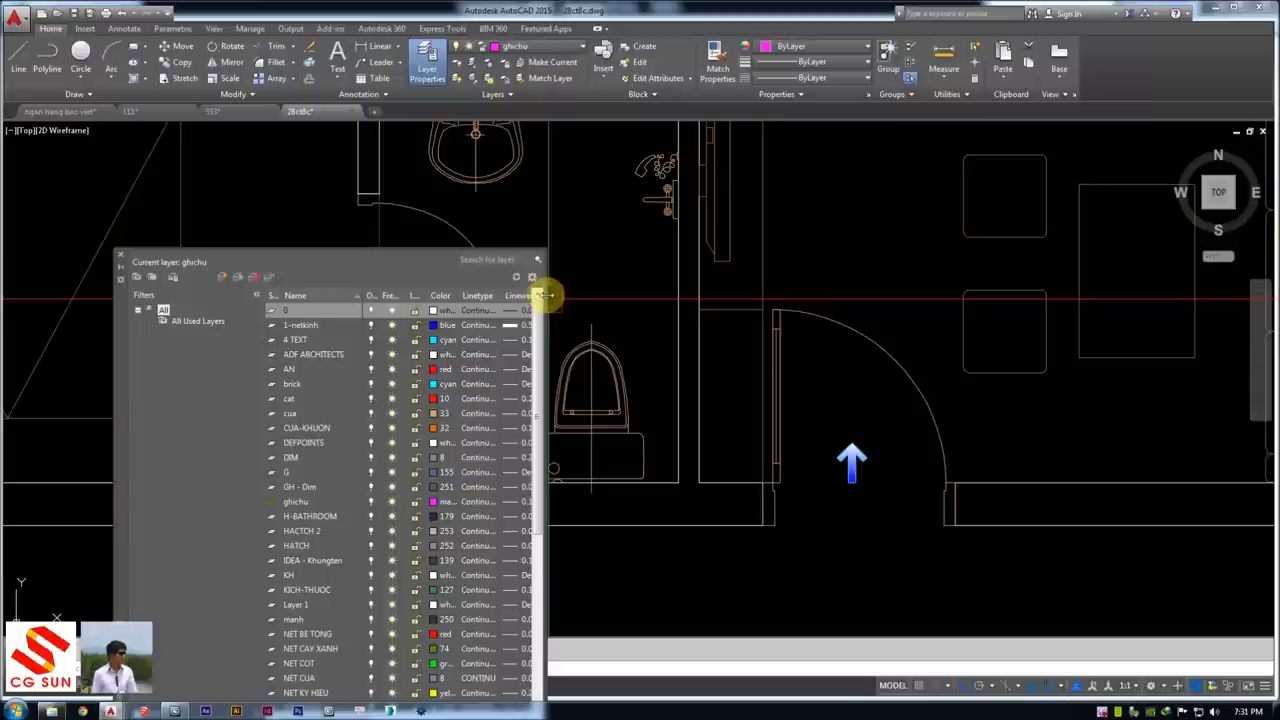
drag(546, 295, 658, 295)
scroll(785, 278, down, 5)
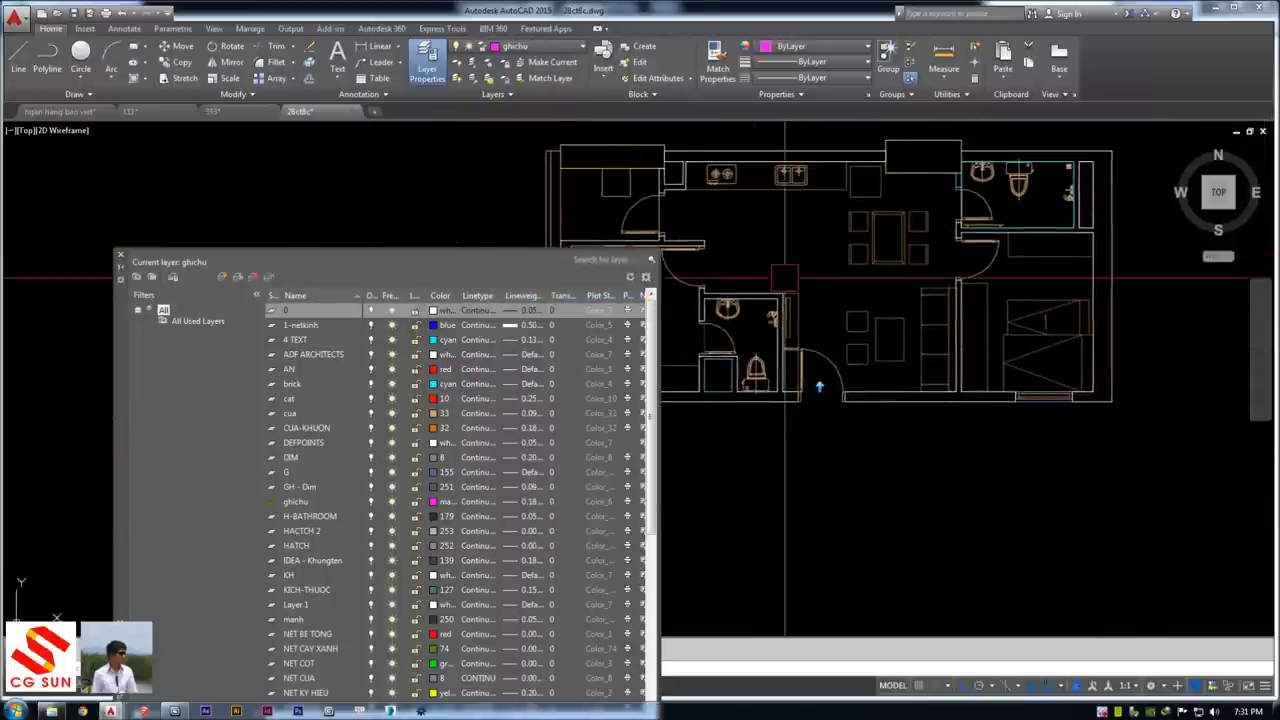
scroll(785, 278, up, 2)
scroll(785, 278, up, 2)
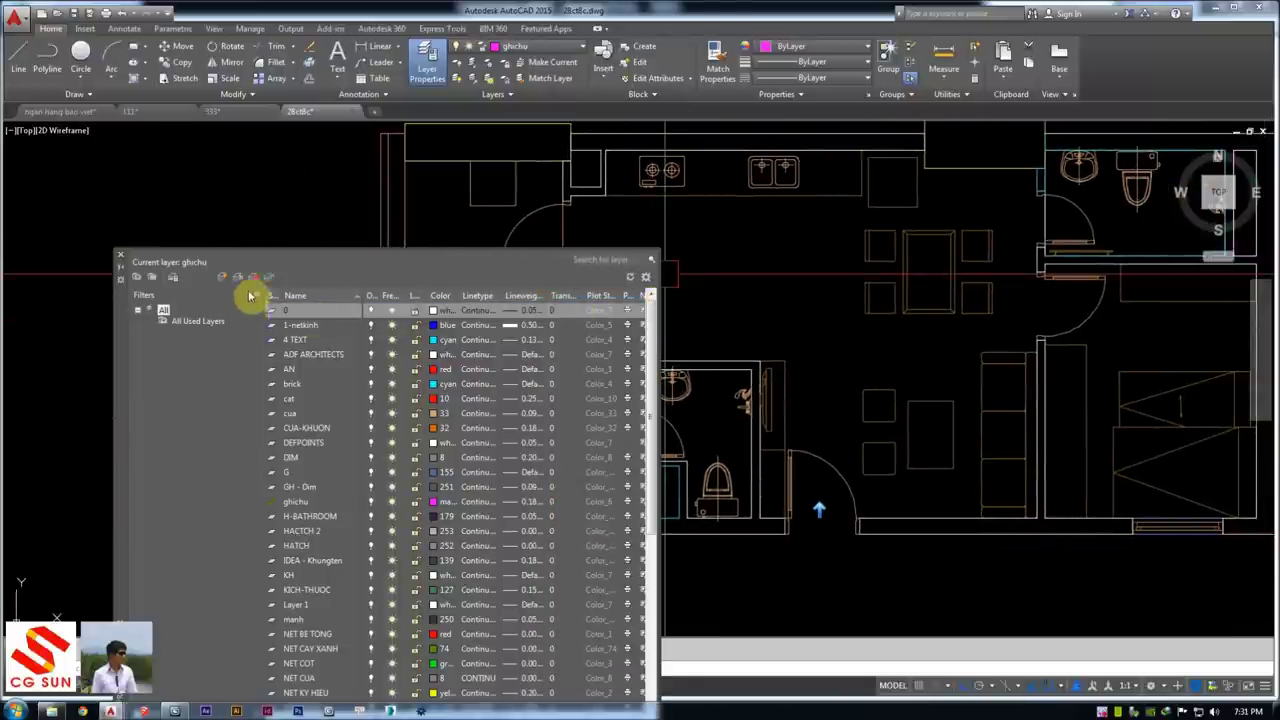
drag(118, 275, 94, 200)
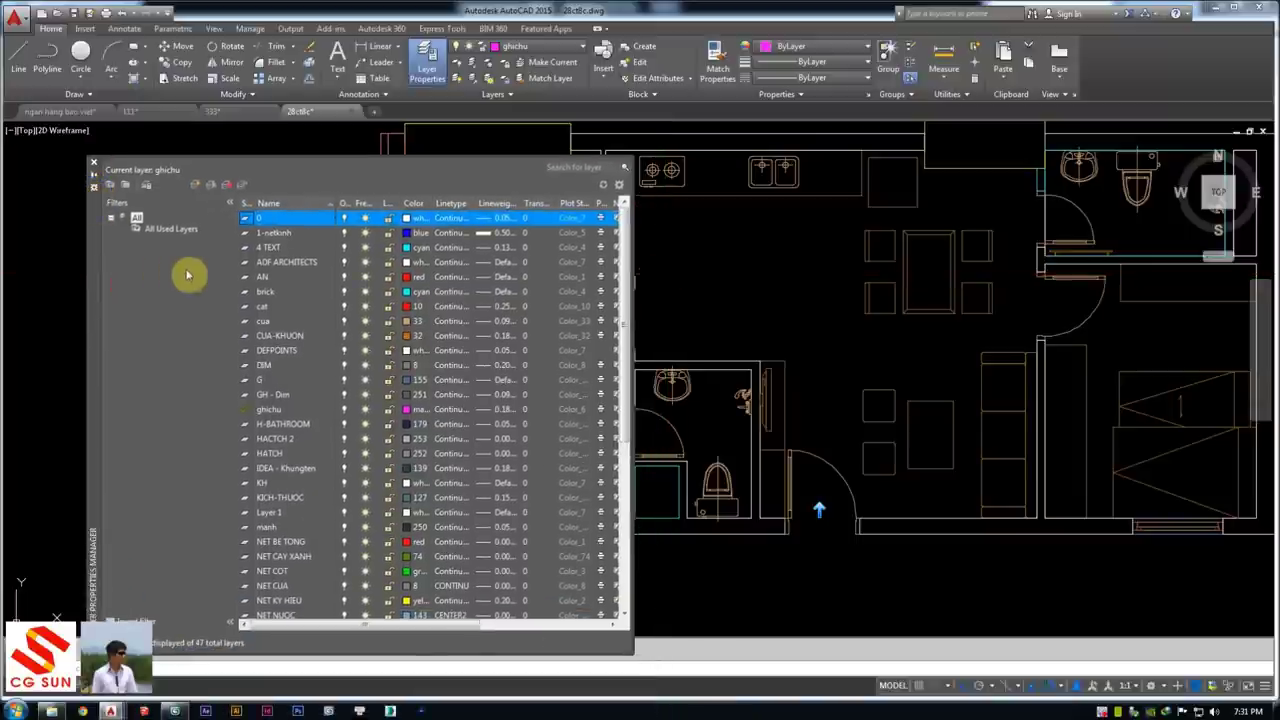
Create three new layers and give the 3d tuong layer colour 20
click(200, 188)
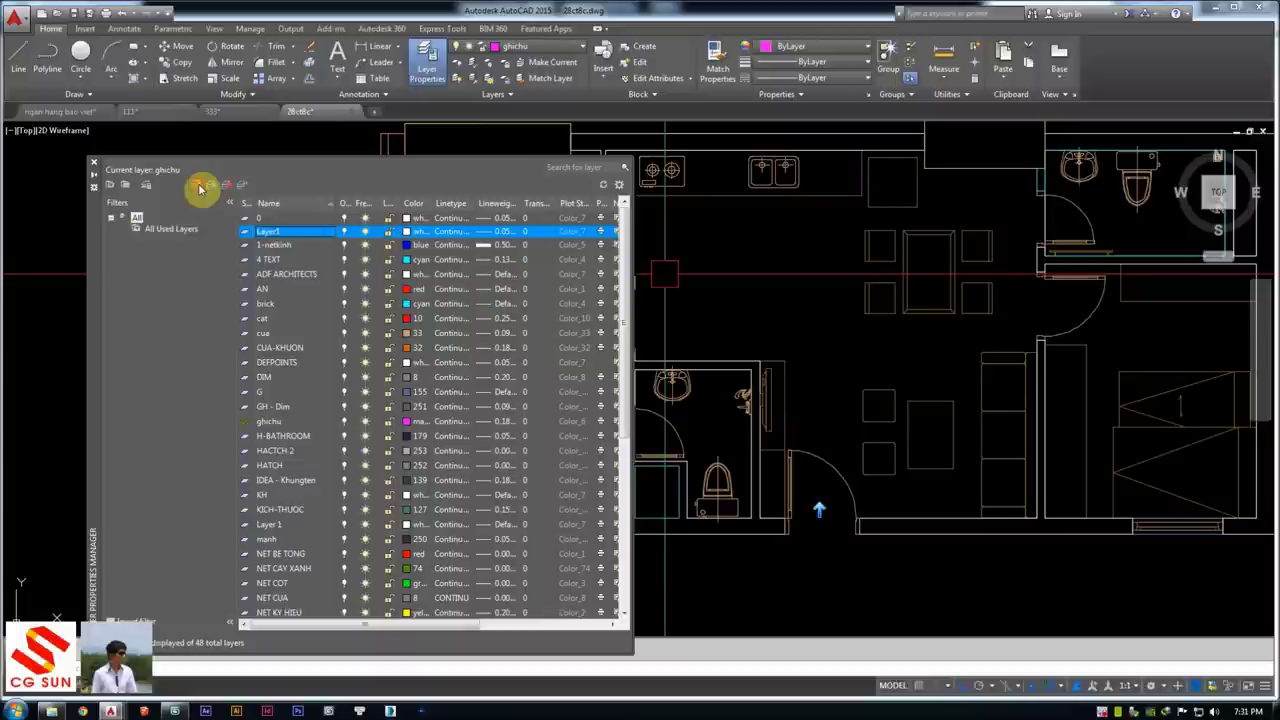
click(200, 188)
click(200, 188)
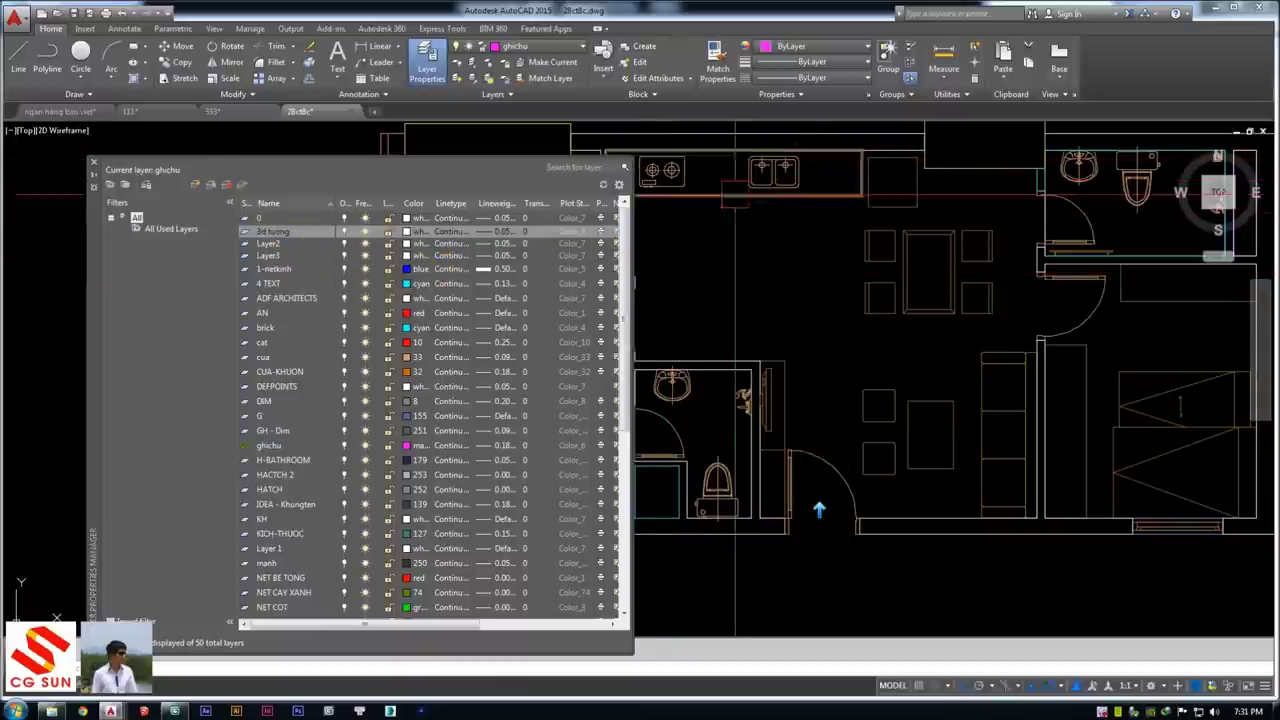
click(272, 243)
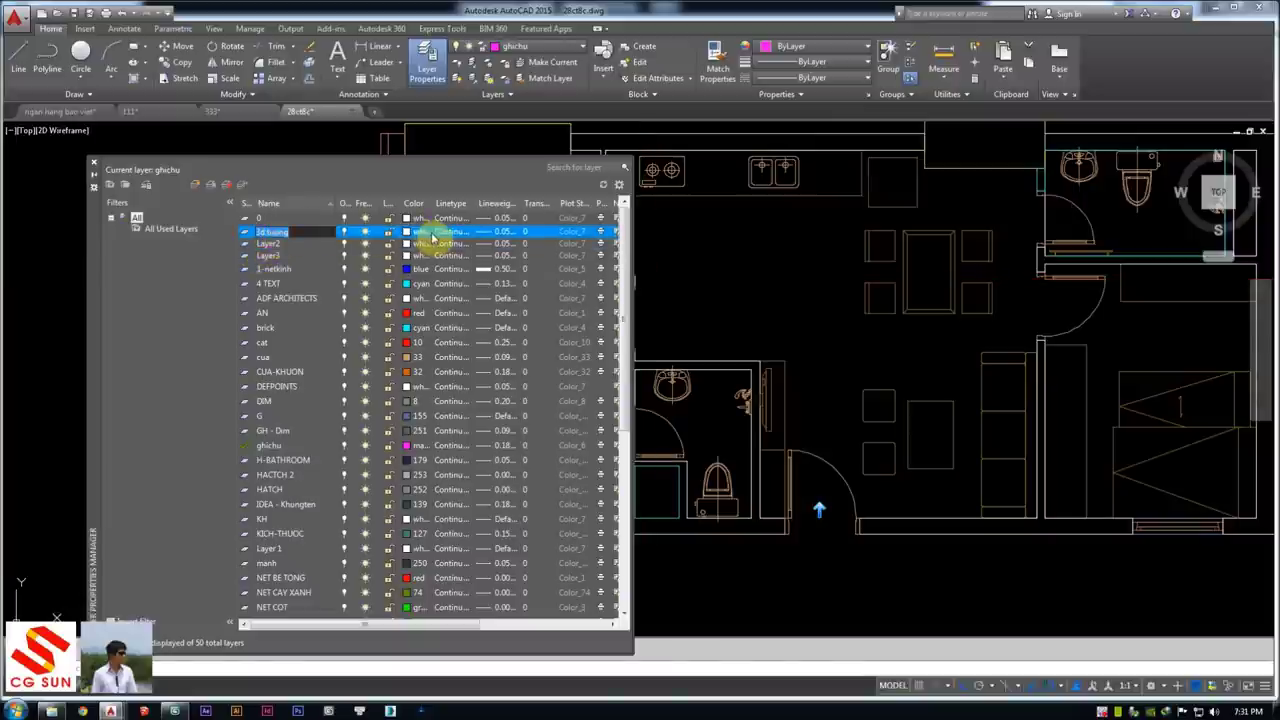
click(417, 233)
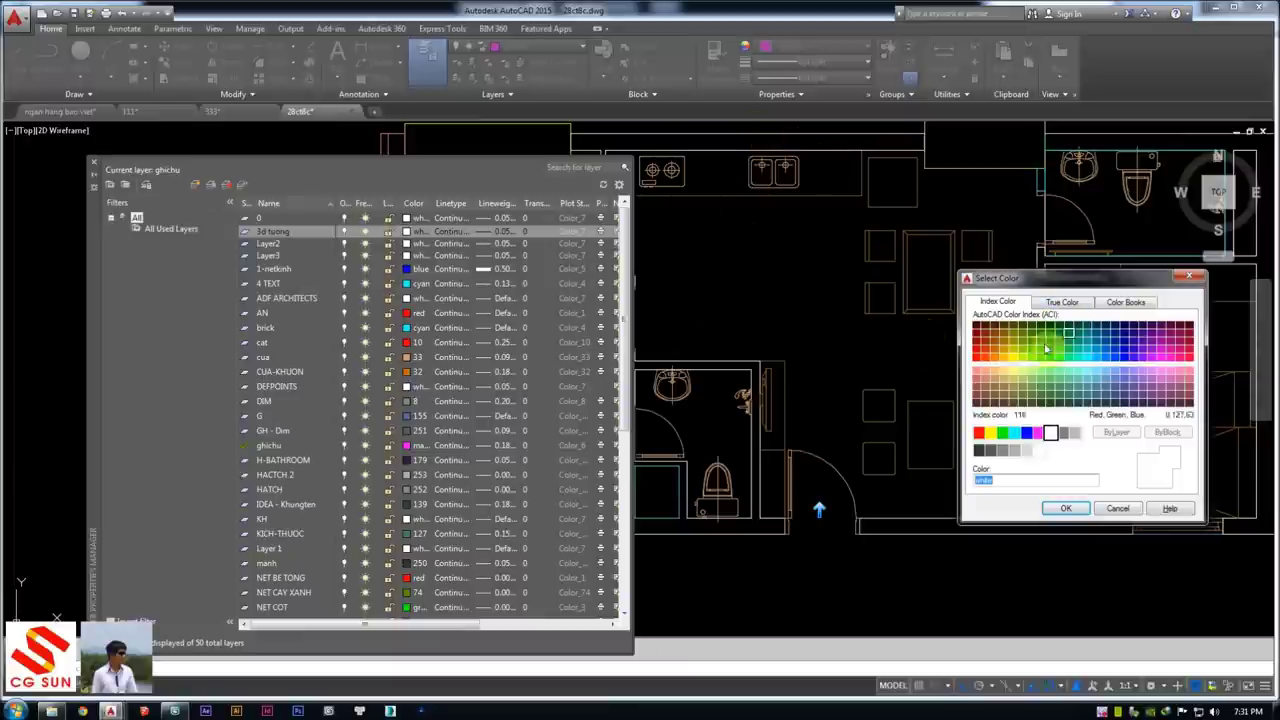
click(1066, 508)
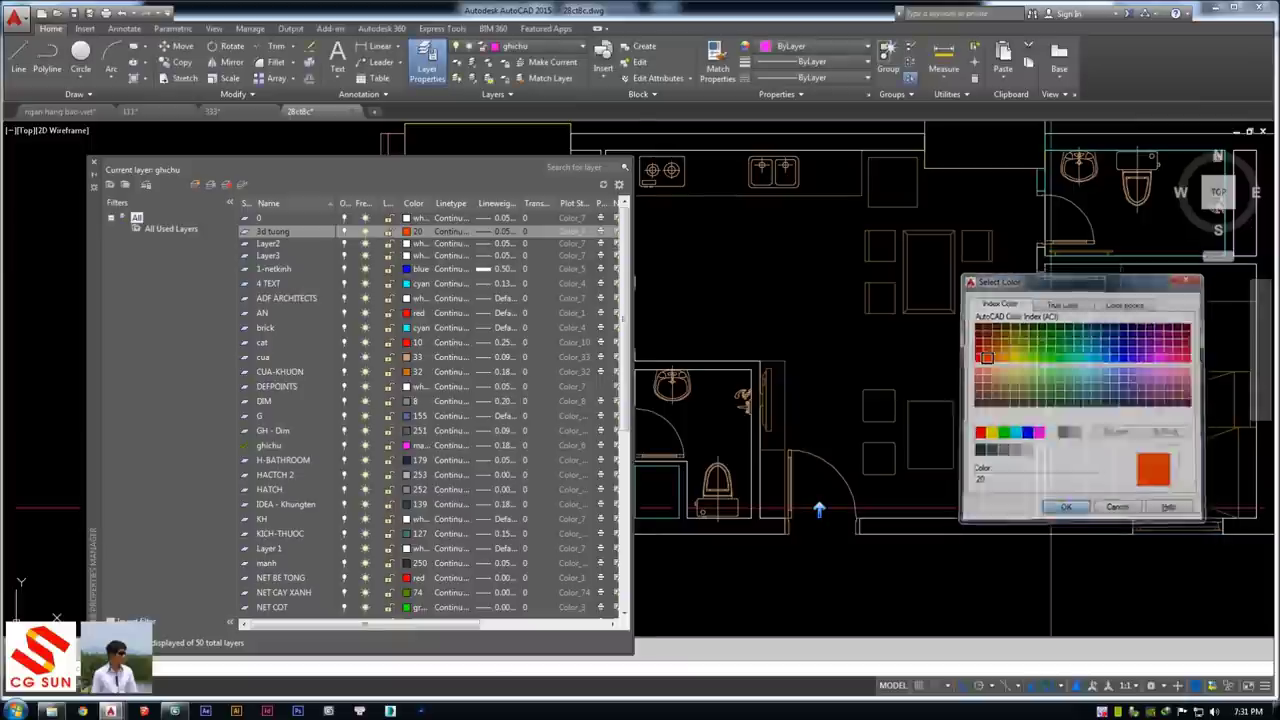
Rename the second layer to 3d san and set its colour to 162
double_click(260, 247)
text(d s)
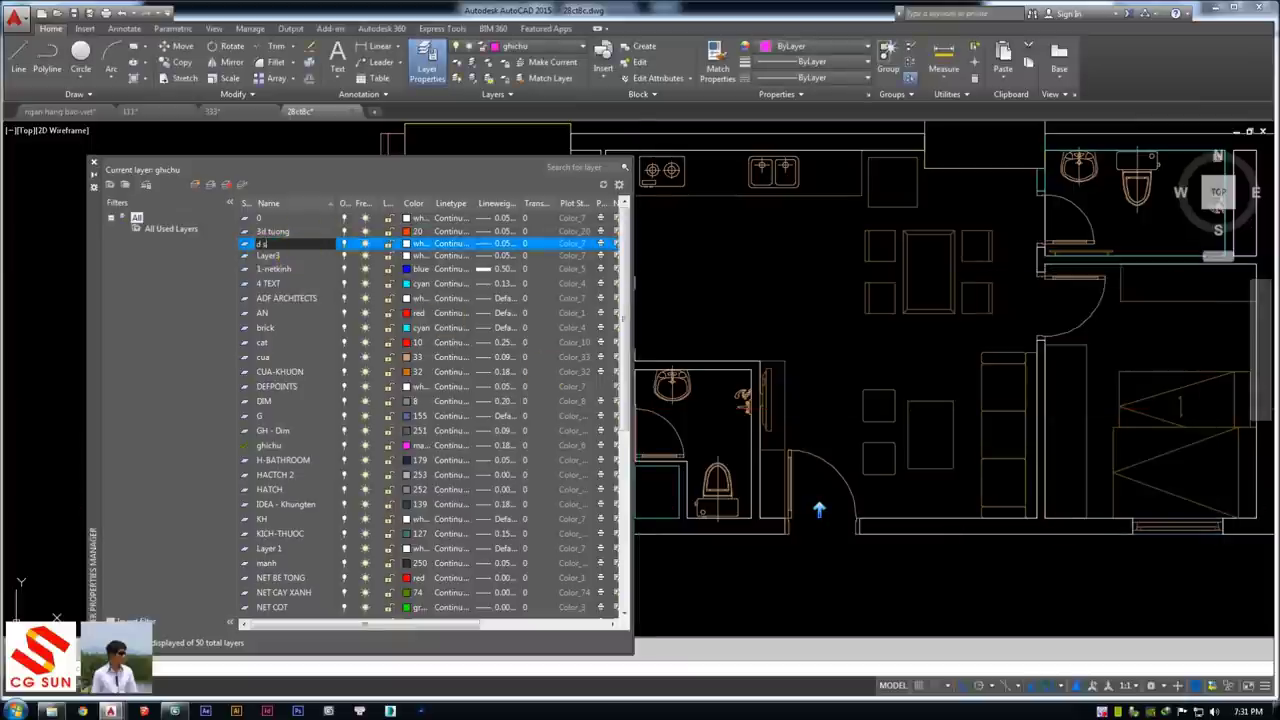
text(an)
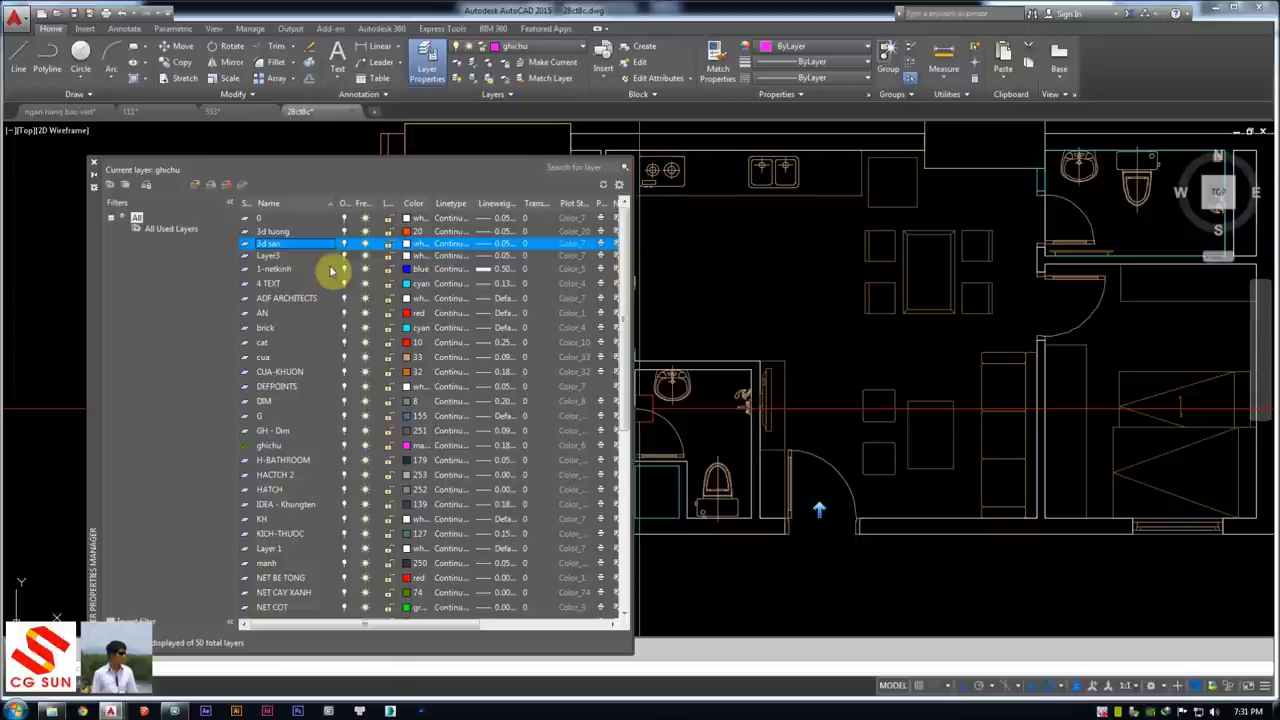
click(413, 244)
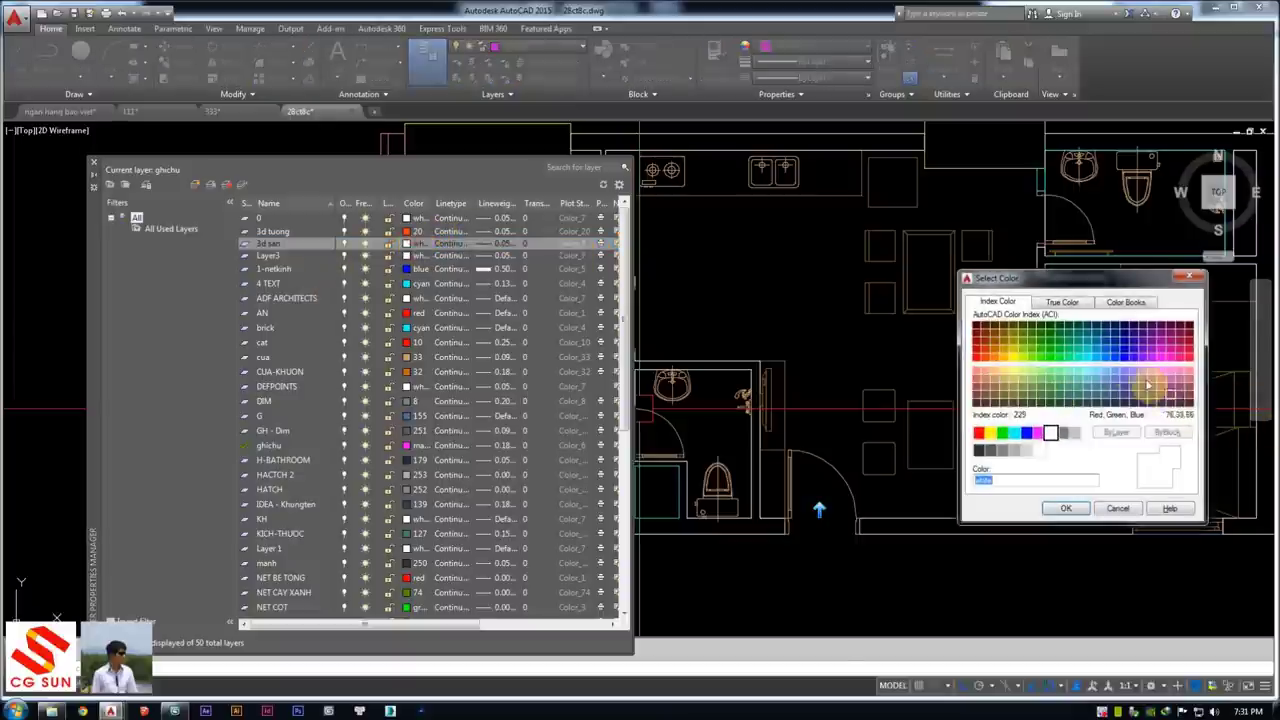
click(1065, 509)
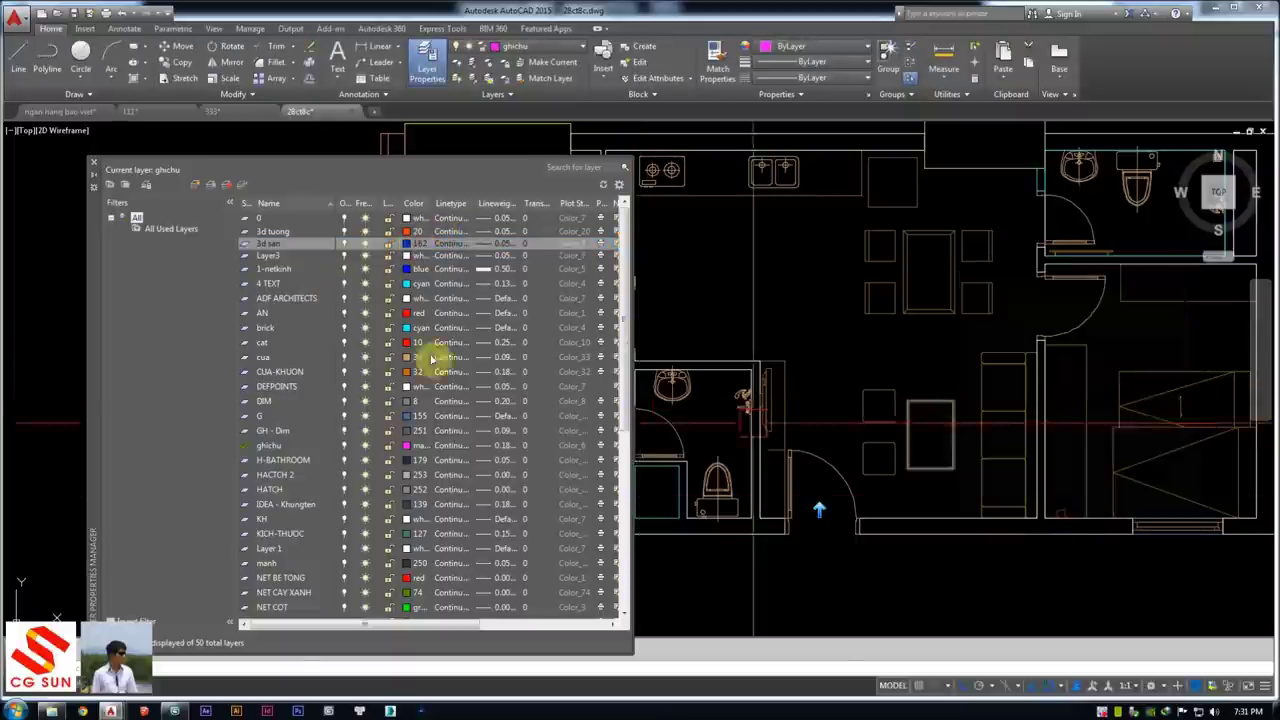
Set the 3d cua layer's colour to 104 and review the three layers
click(268, 256)
text(3d cua)
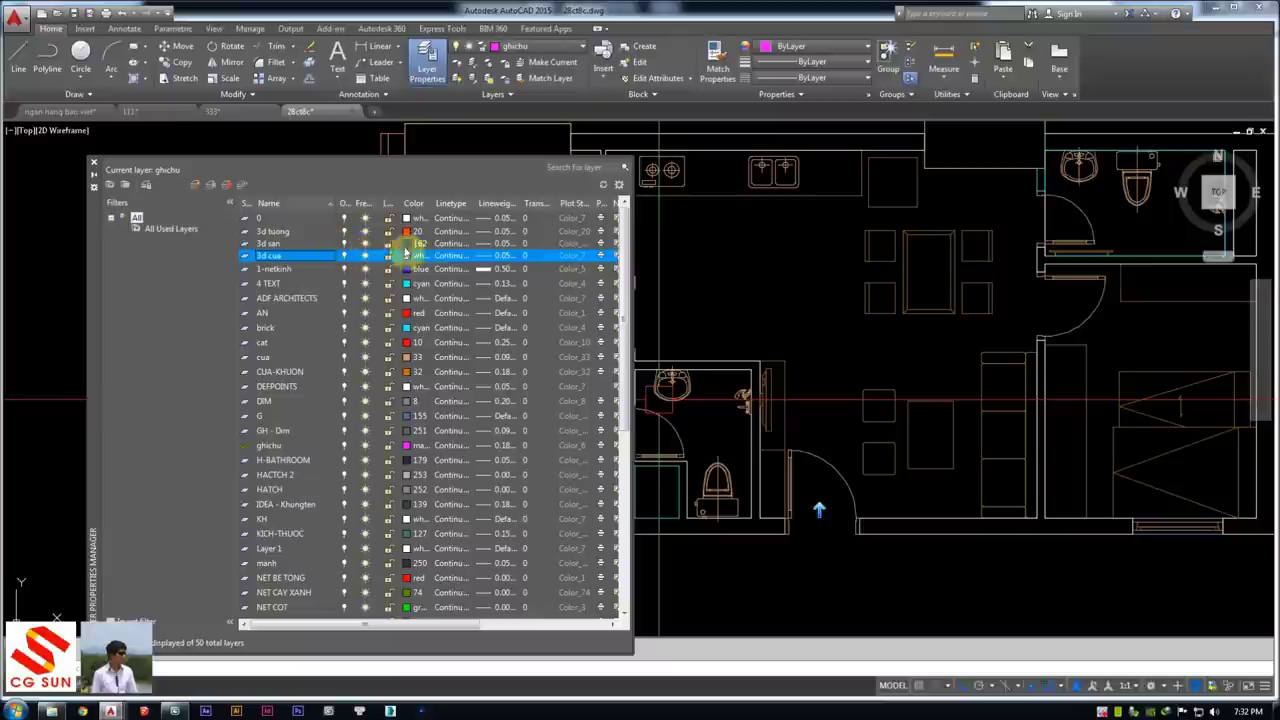
click(408, 257)
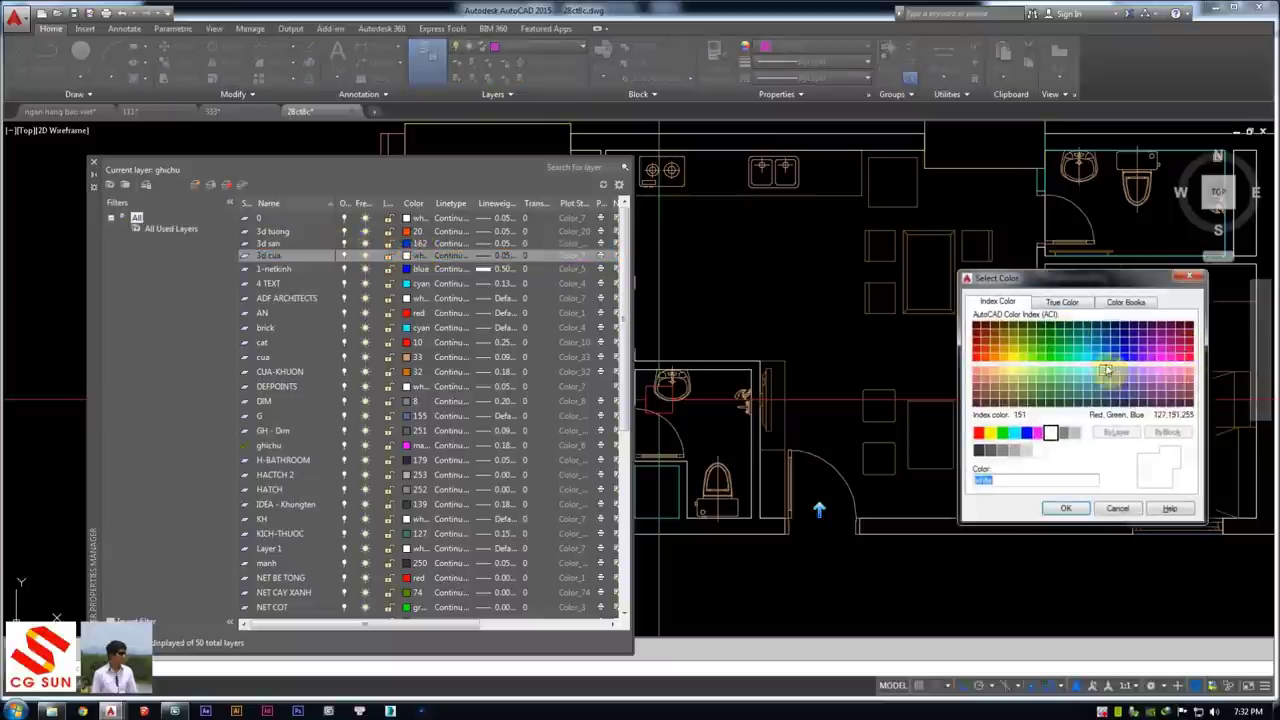
click(1067, 511)
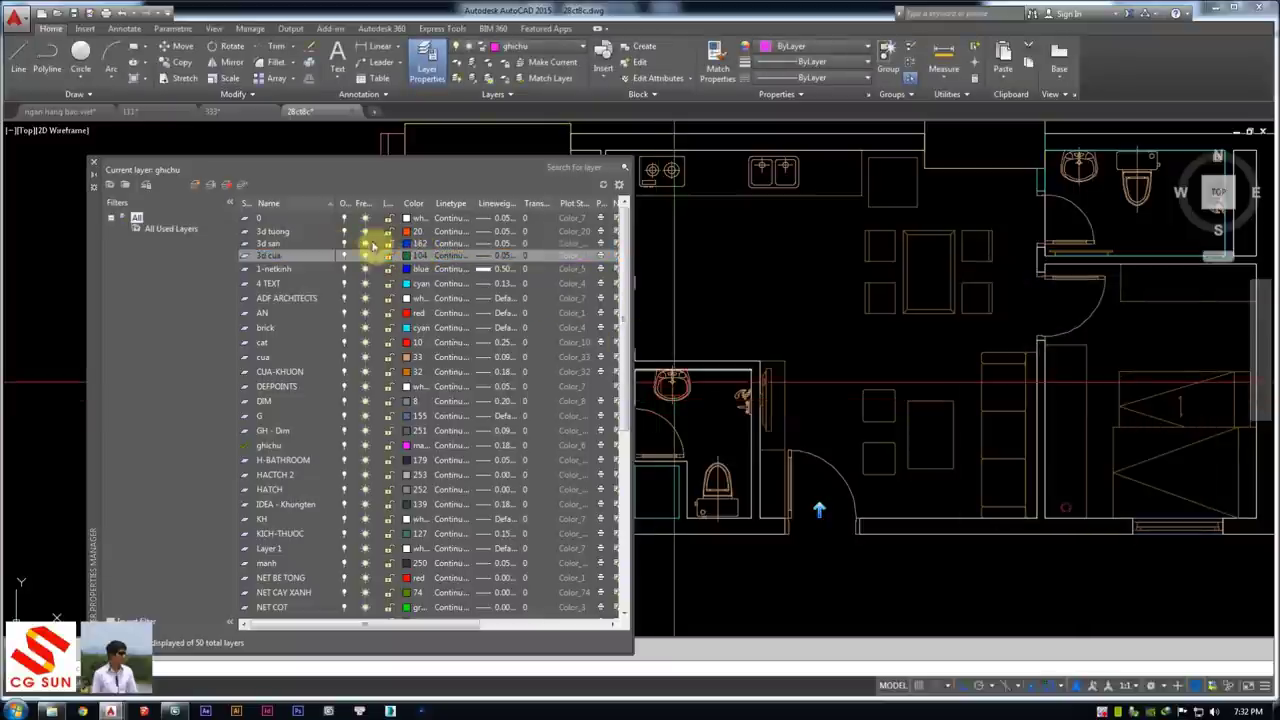
click(268, 232)
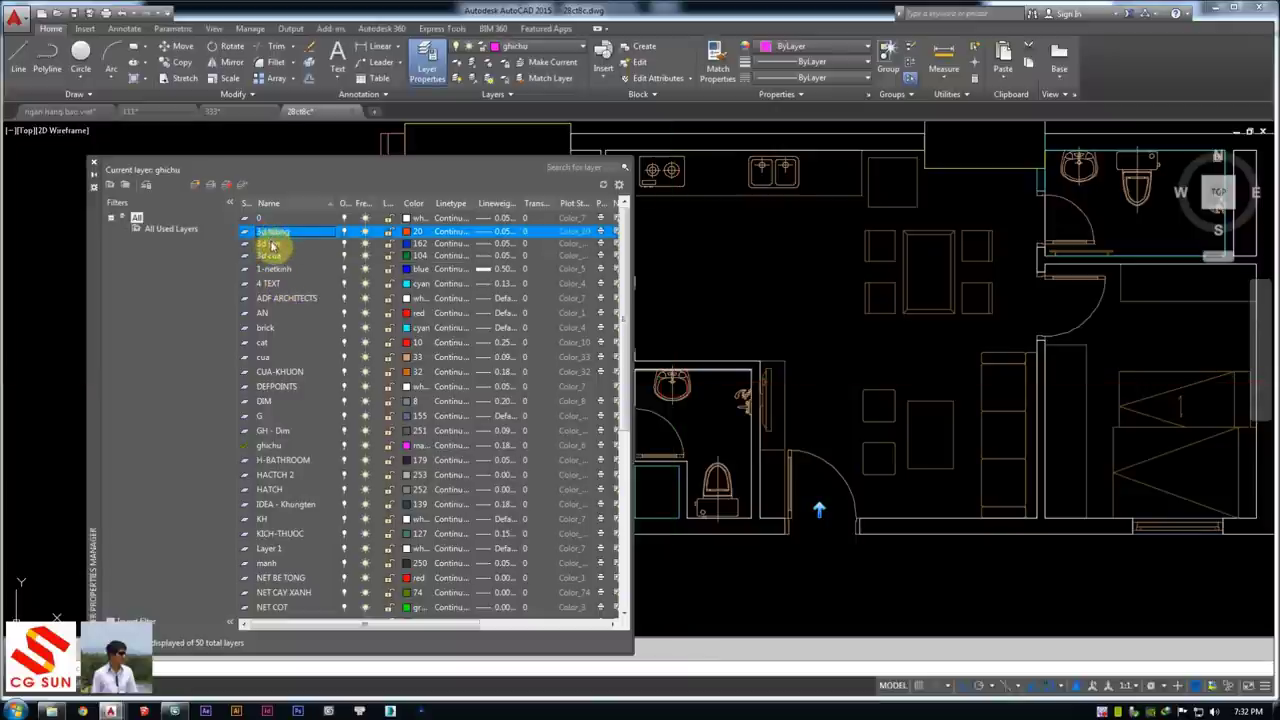
click(271, 256)
click(271, 256)
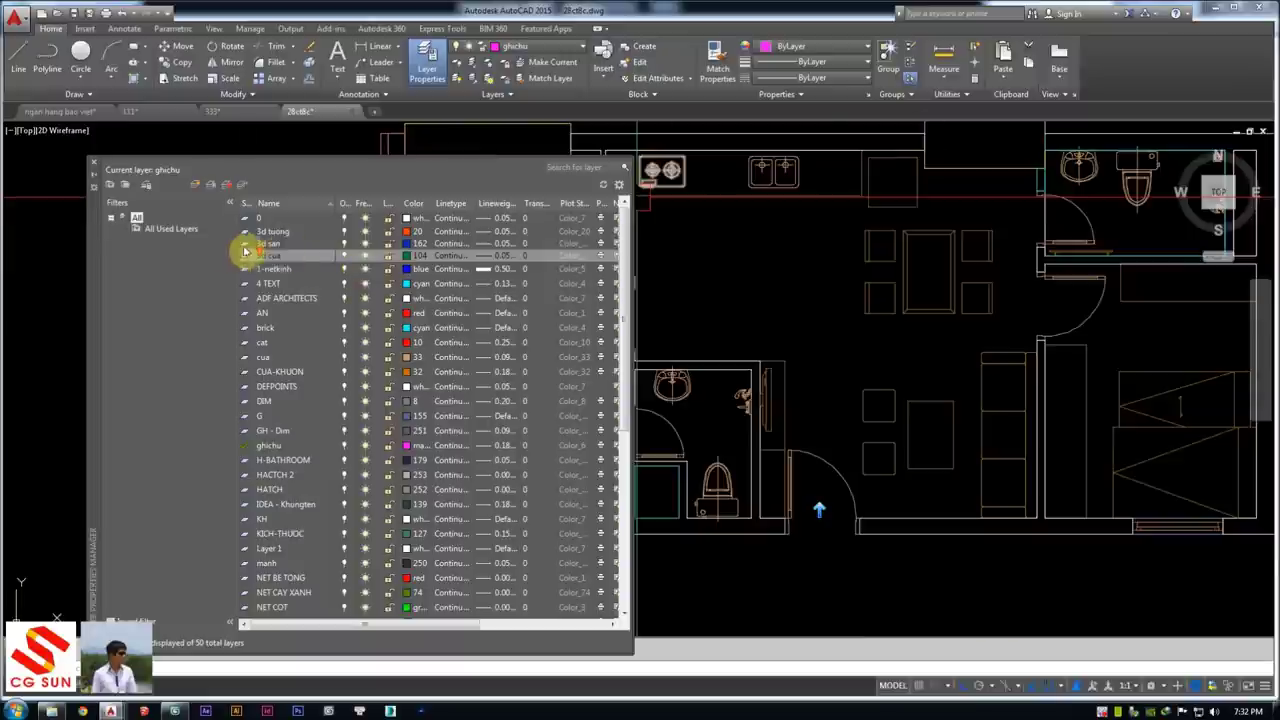
click(352, 270)
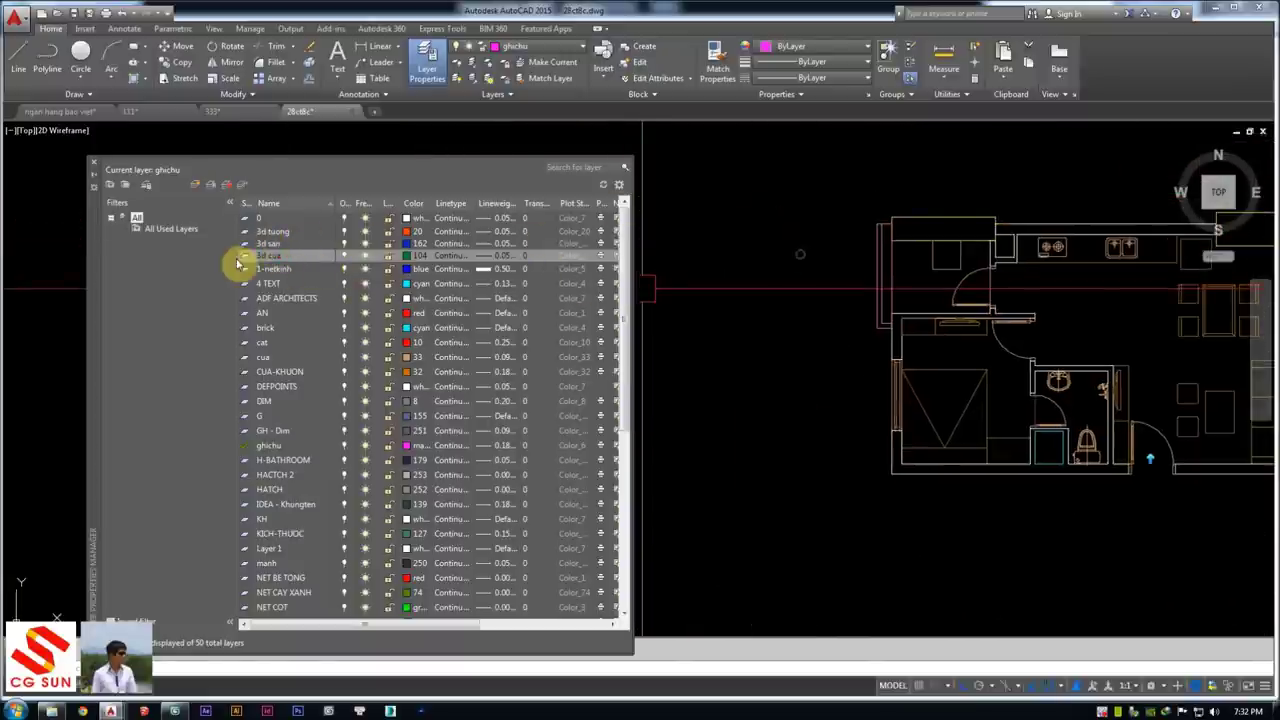
Close Layer Properties and choose 3d tuong as current from the Home ribbon's Layer dropdown
click(92, 168)
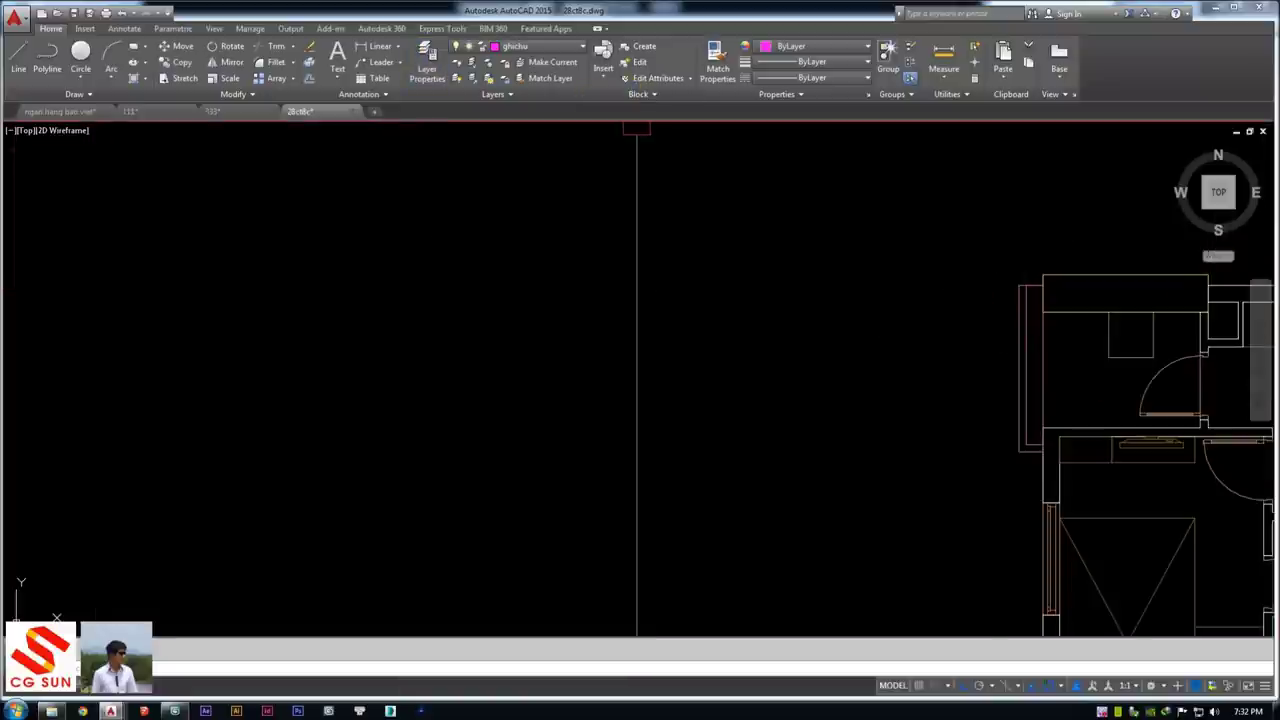
scroll(457, 323, up, 2)
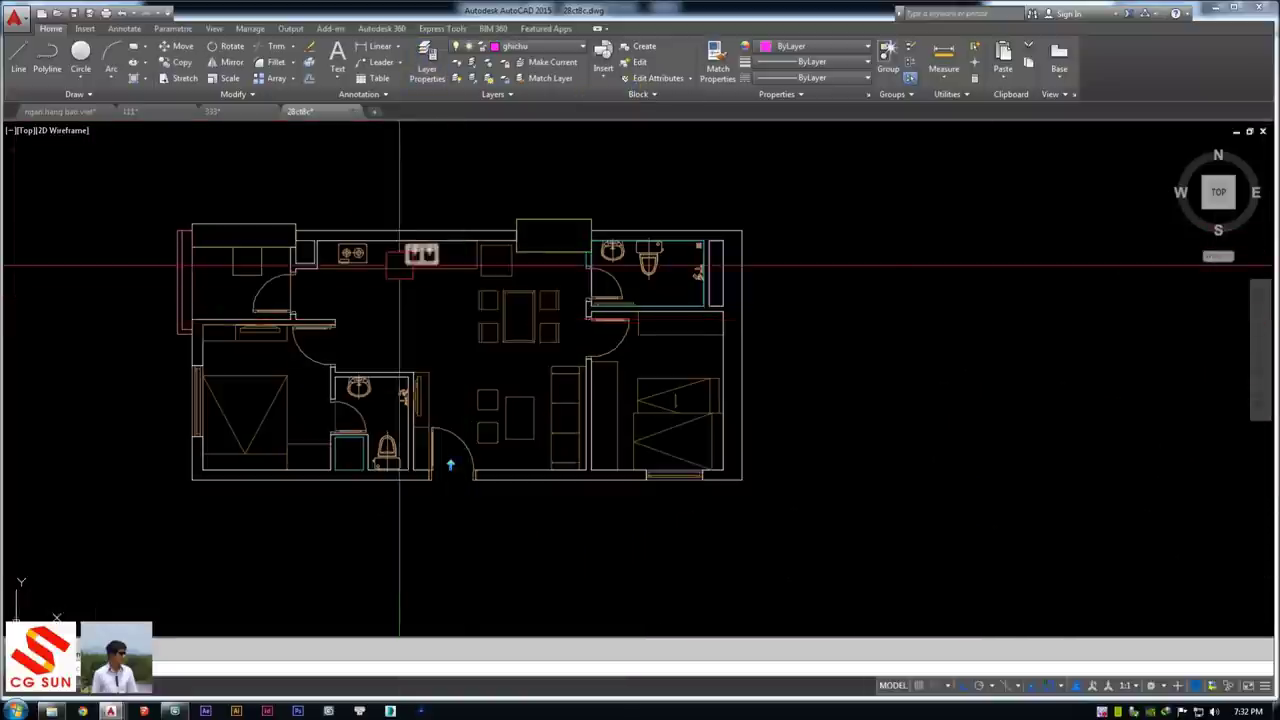
click(521, 49)
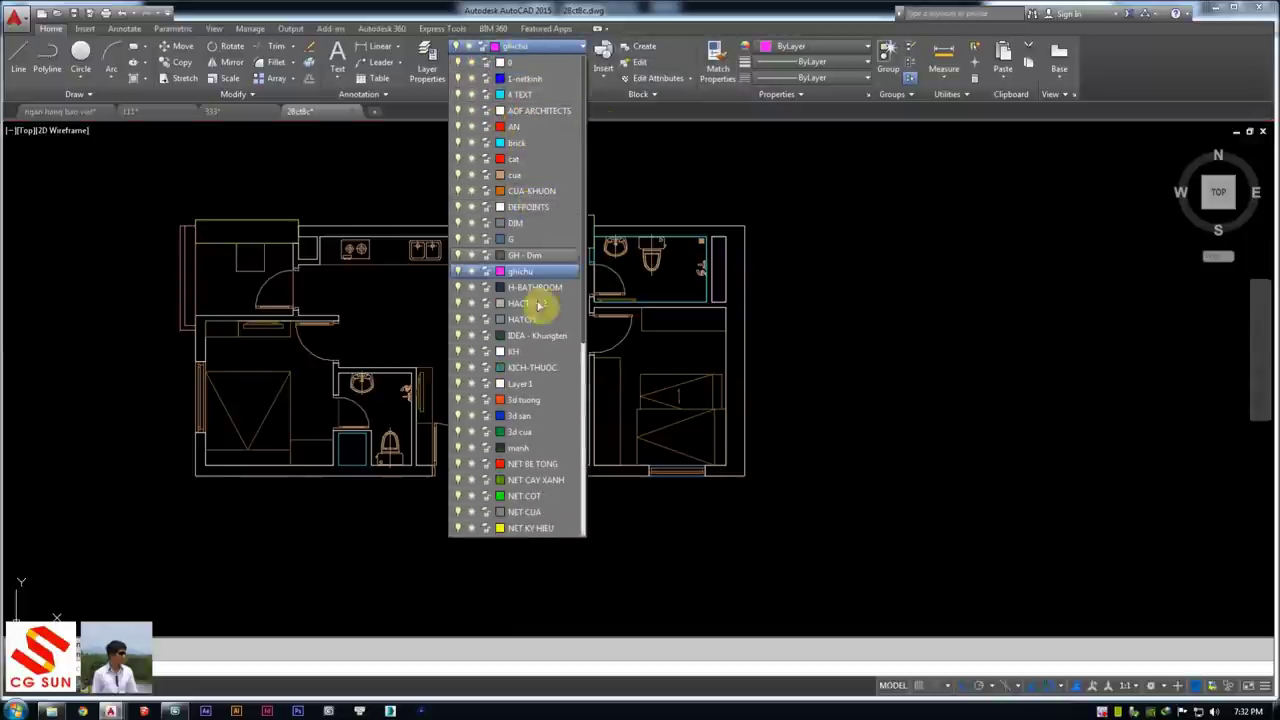
click(527, 400)
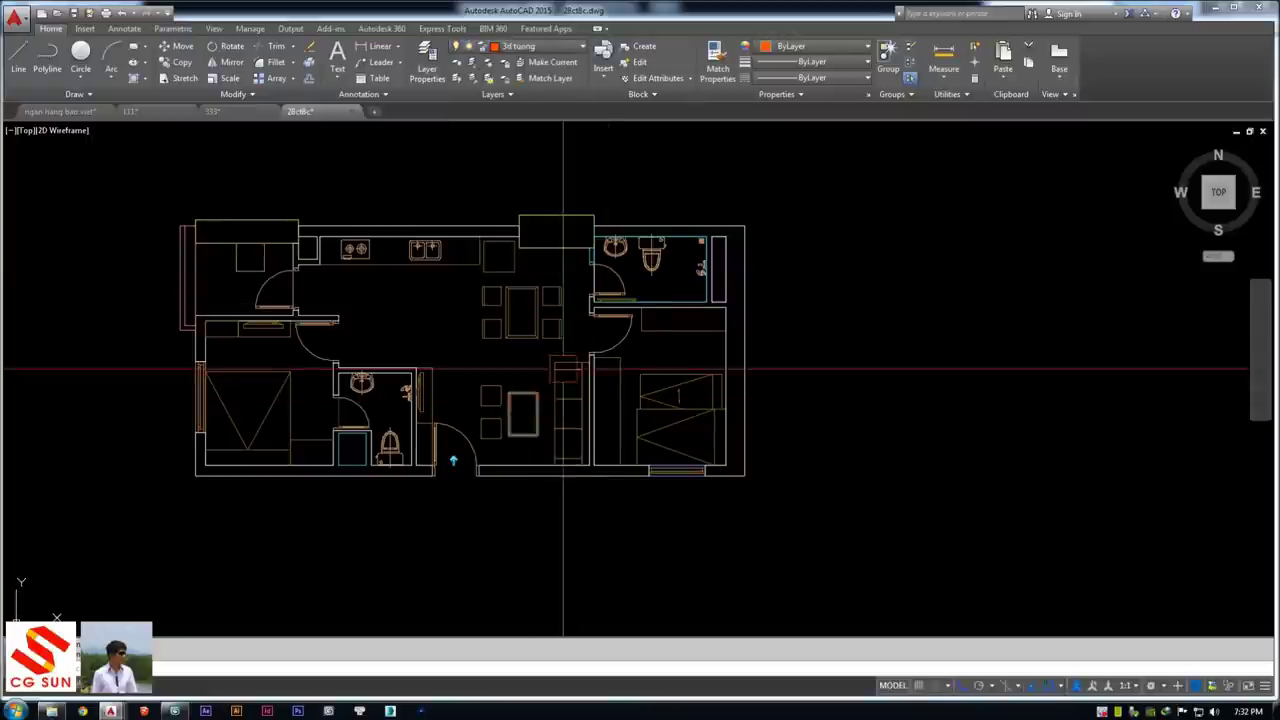
scroll(380, 566, up, 2)
scroll(589, 528, up, 1)
middle_drag(589, 528, 553, 537)
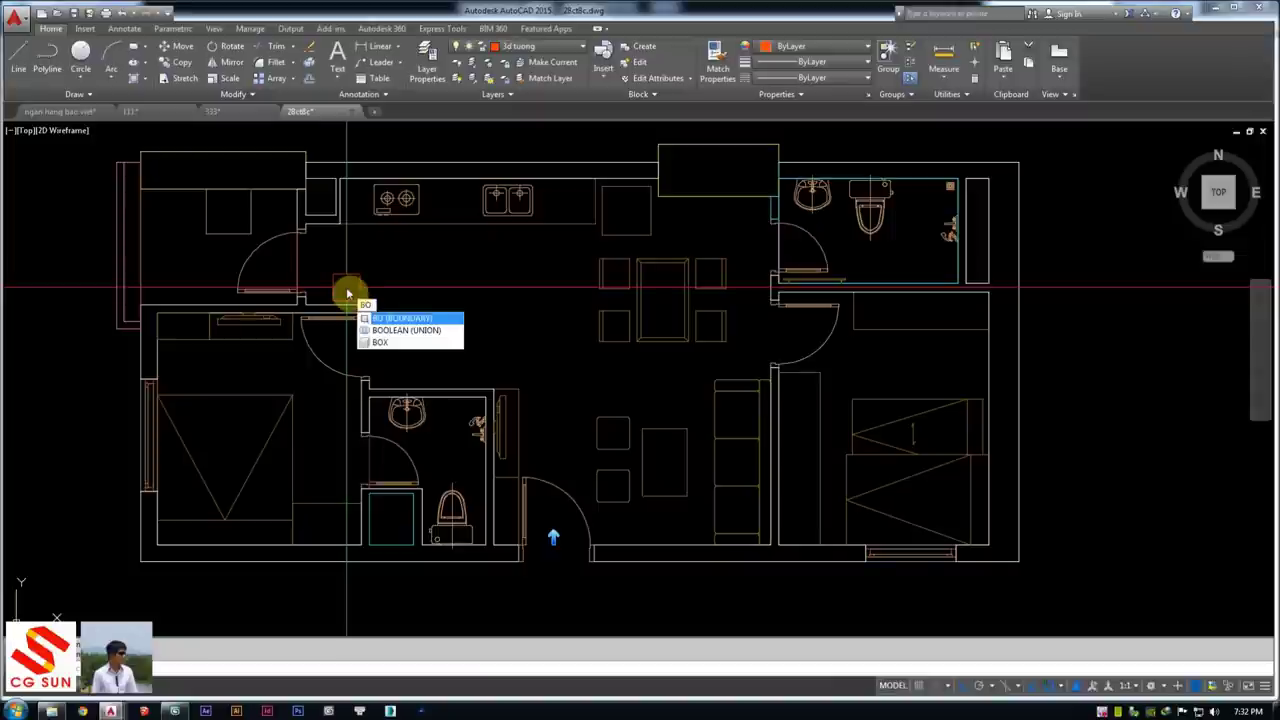
Run BOUNDARY with Polyline output, move its dialog left of the plan, and begin Pick Points
key(Return)
drag(672, 268, 507, 259)
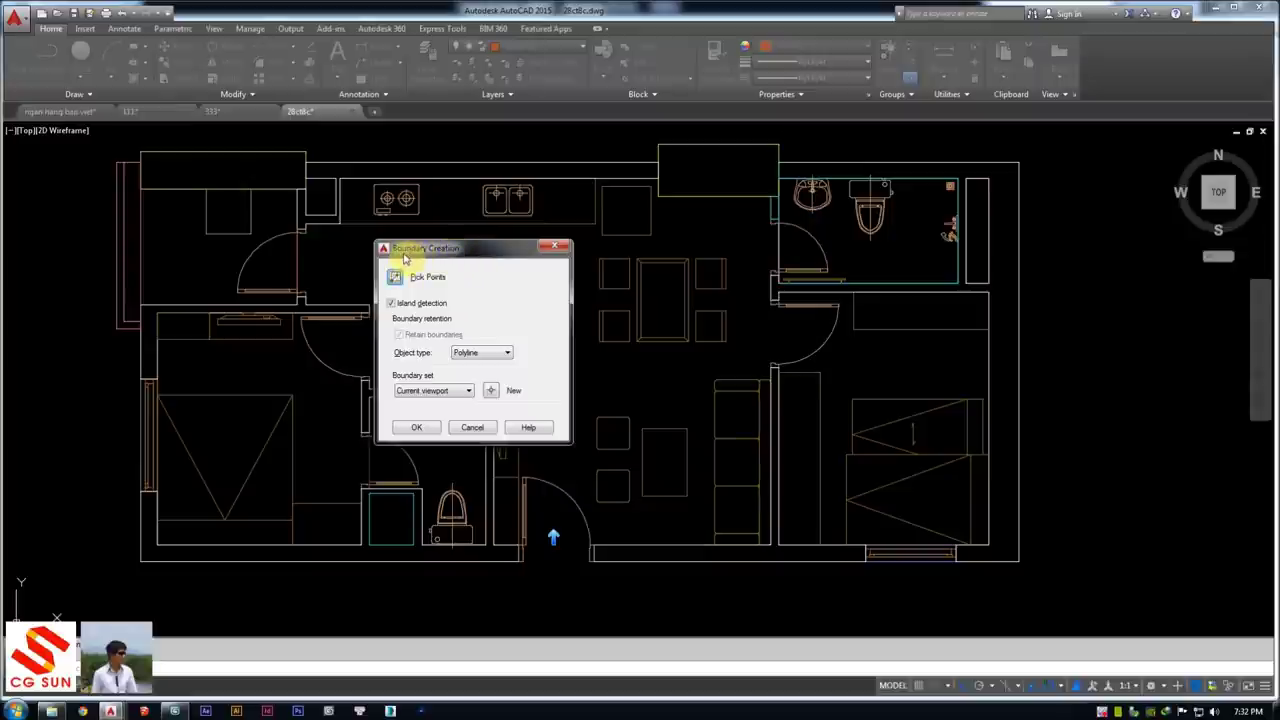
mouse_move(466, 256)
mouse_down()
mouse_move(389, 262)
mouse_move(482, 253)
mouse_up()
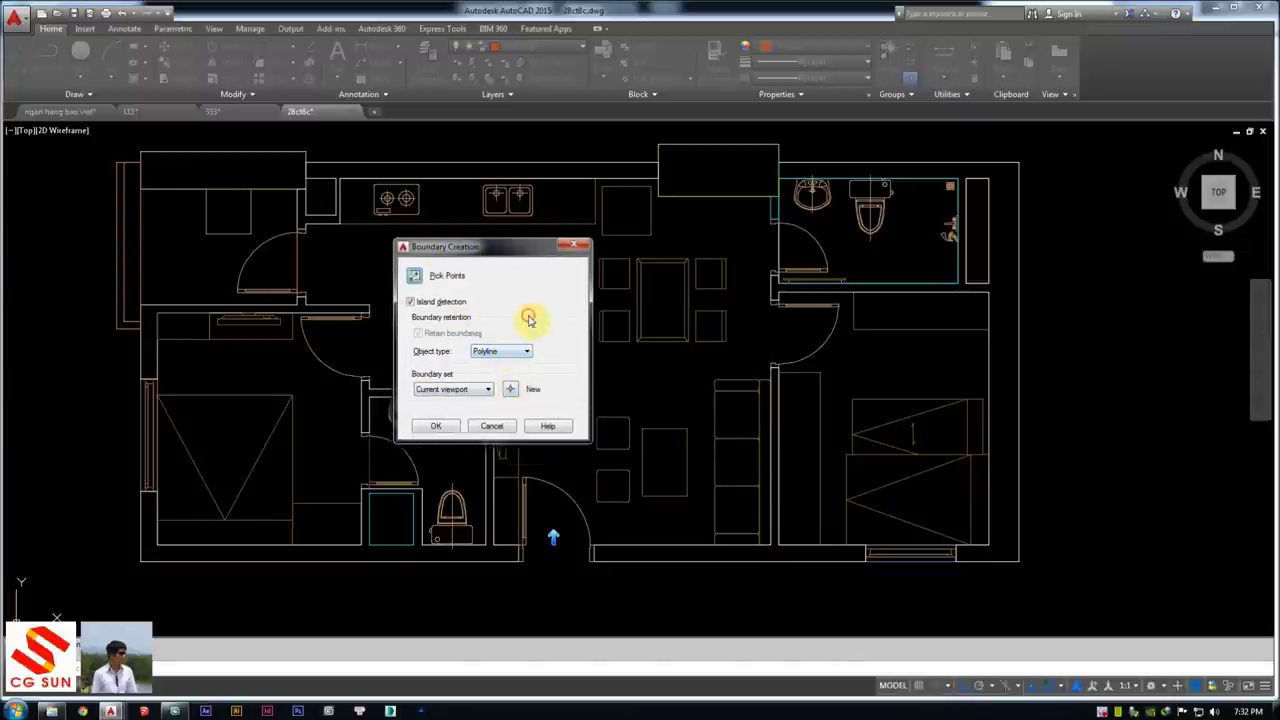
drag(490, 250, 506, 242)
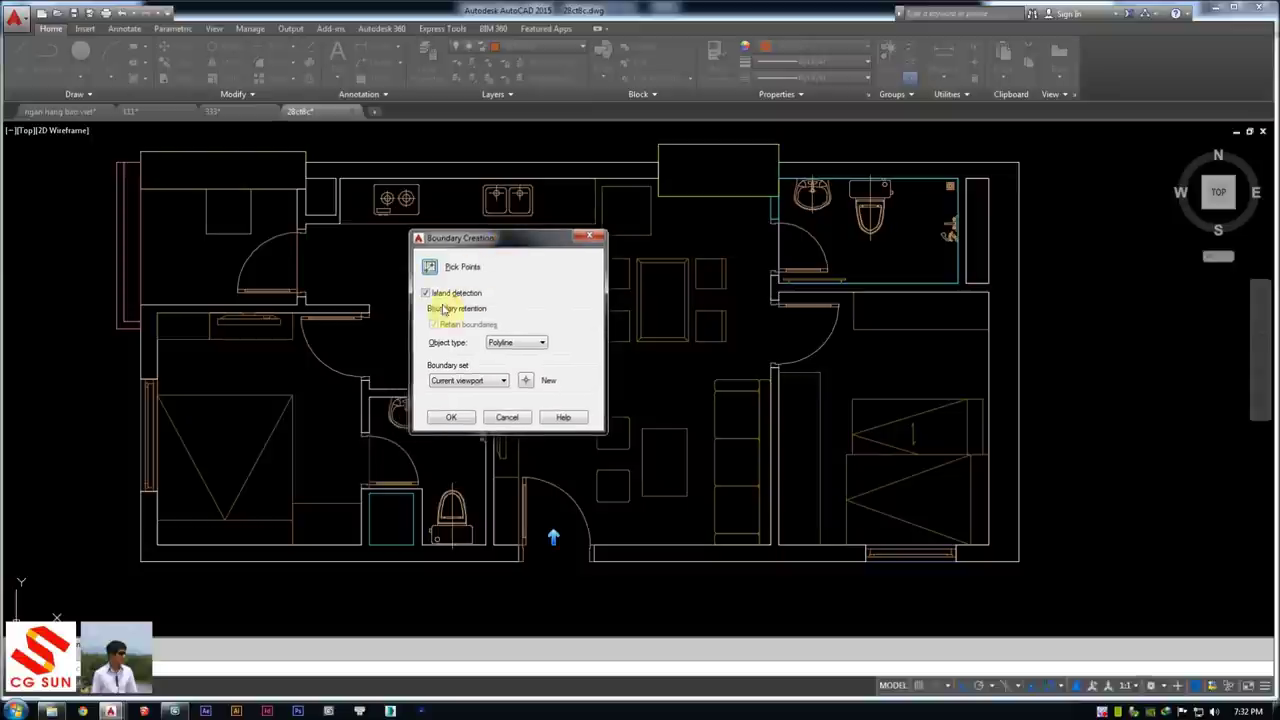
click(512, 265)
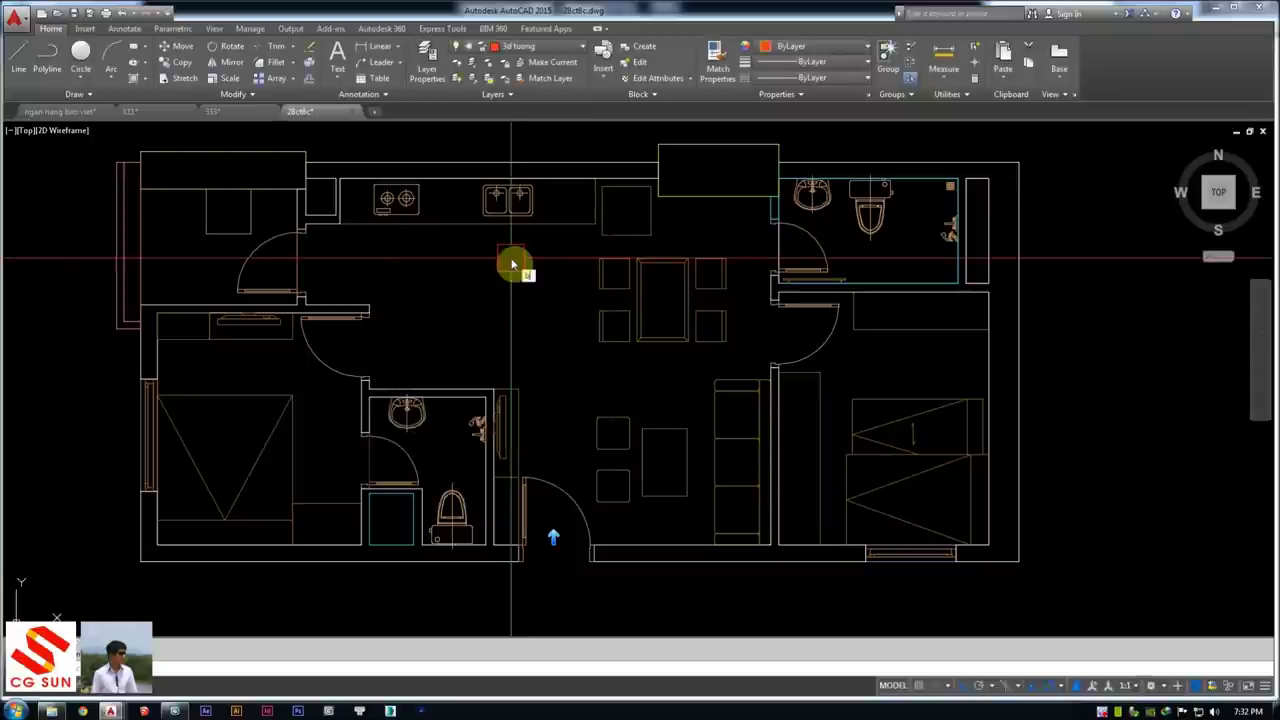
key(Return)
mouse_move(600, 251)
mouse_down()
mouse_move(314, 243)
mouse_move(381, 250)
mouse_up()
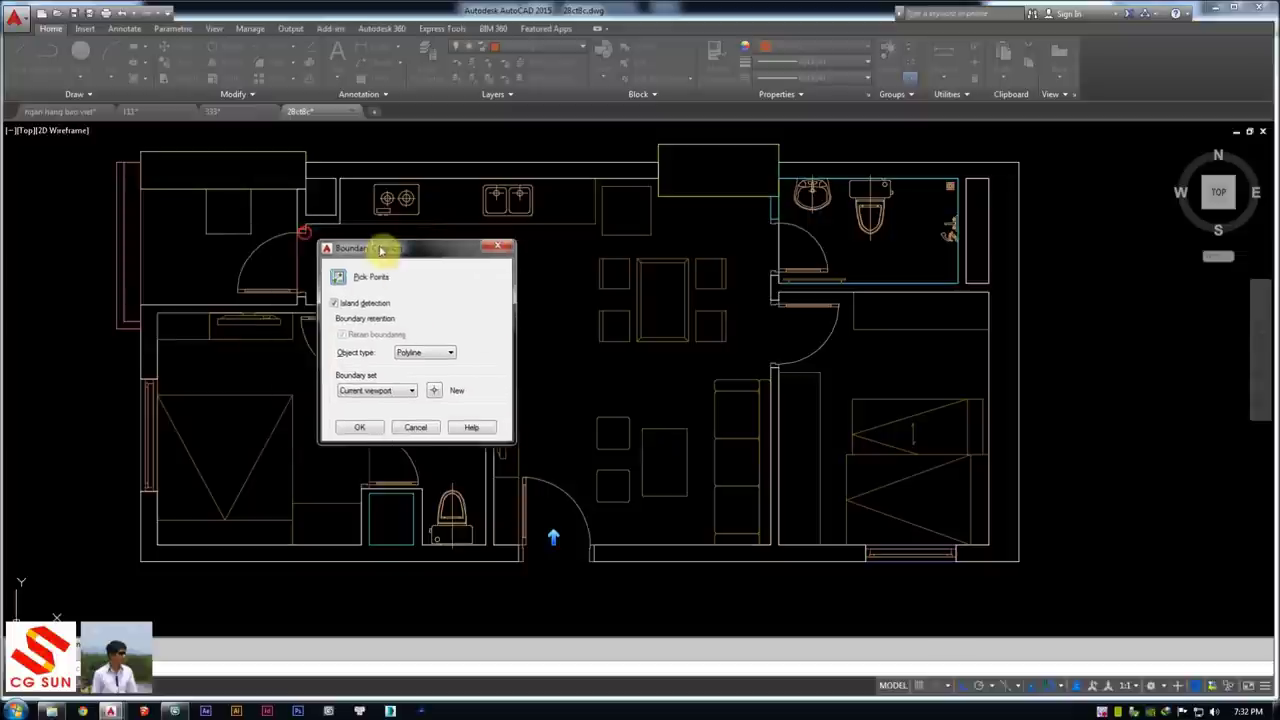
click(338, 278)
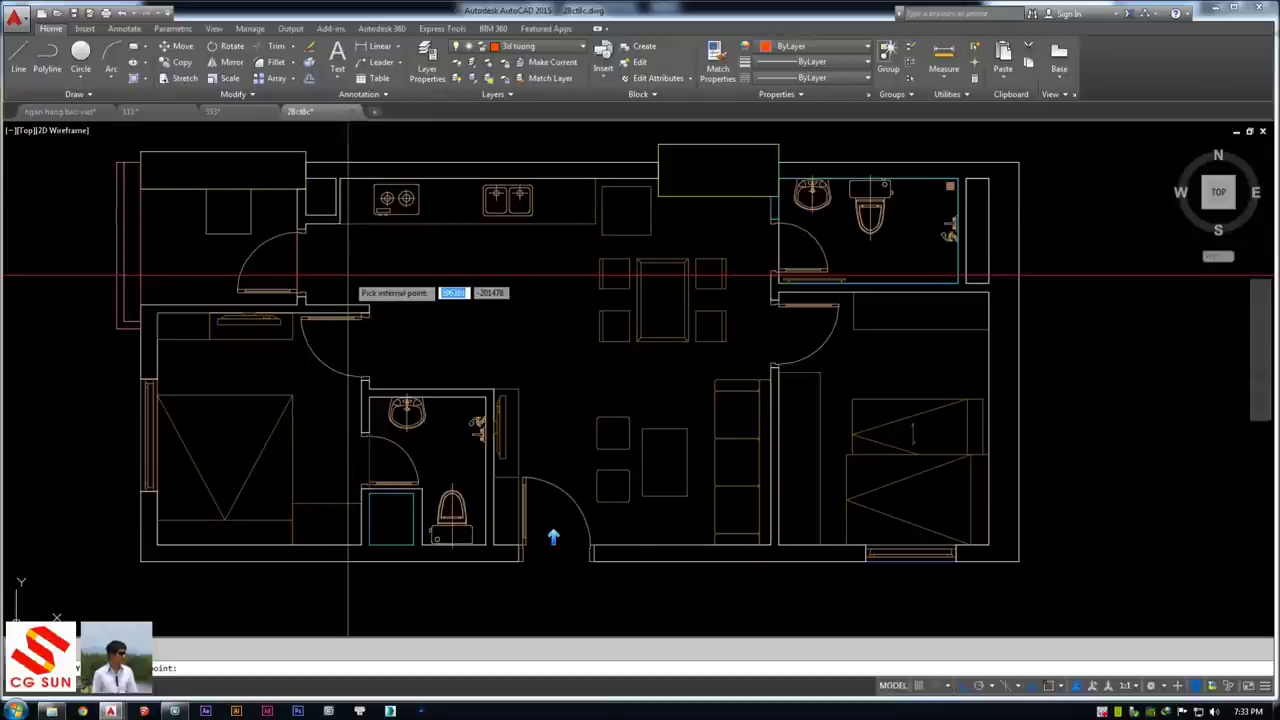
Pick inside the kitchen's top wall and create its closed boundary outline
scroll(348, 278, up, 1)
scroll(360, 265, up, 2)
scroll(383, 240, up, 2)
scroll(469, 222, up, 1)
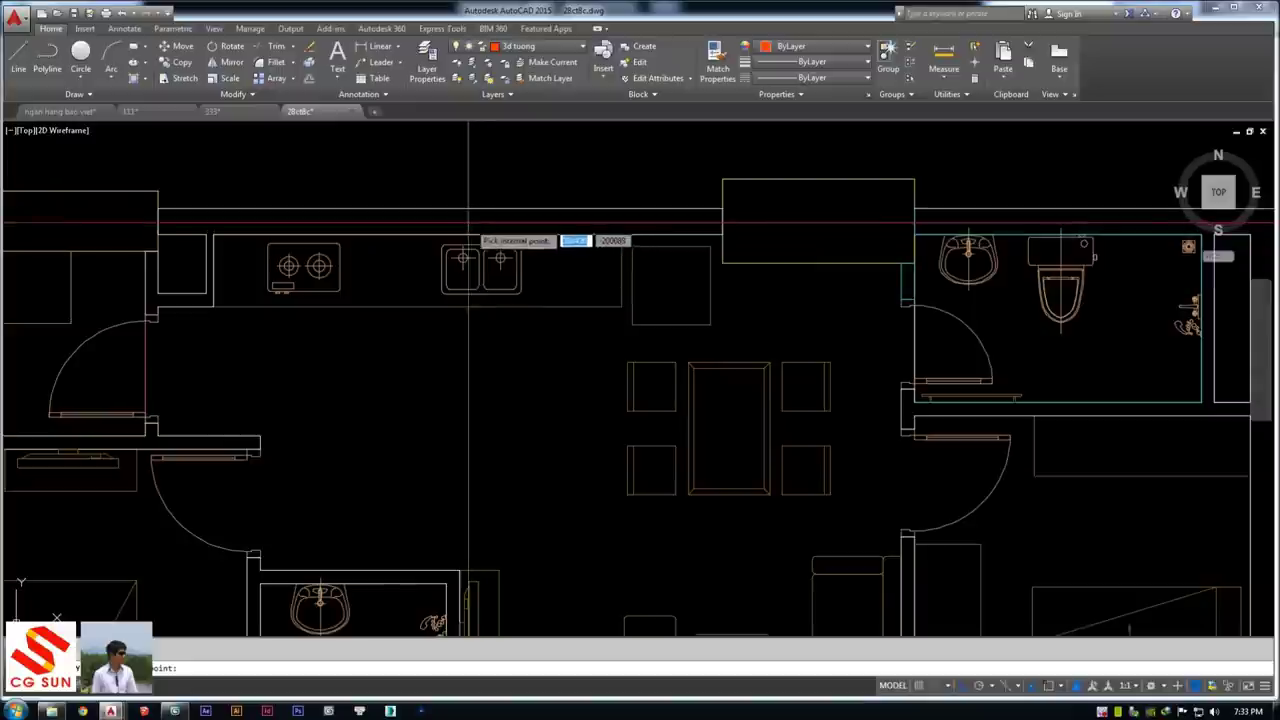
click(458, 229)
scroll(210, 248, up, 2)
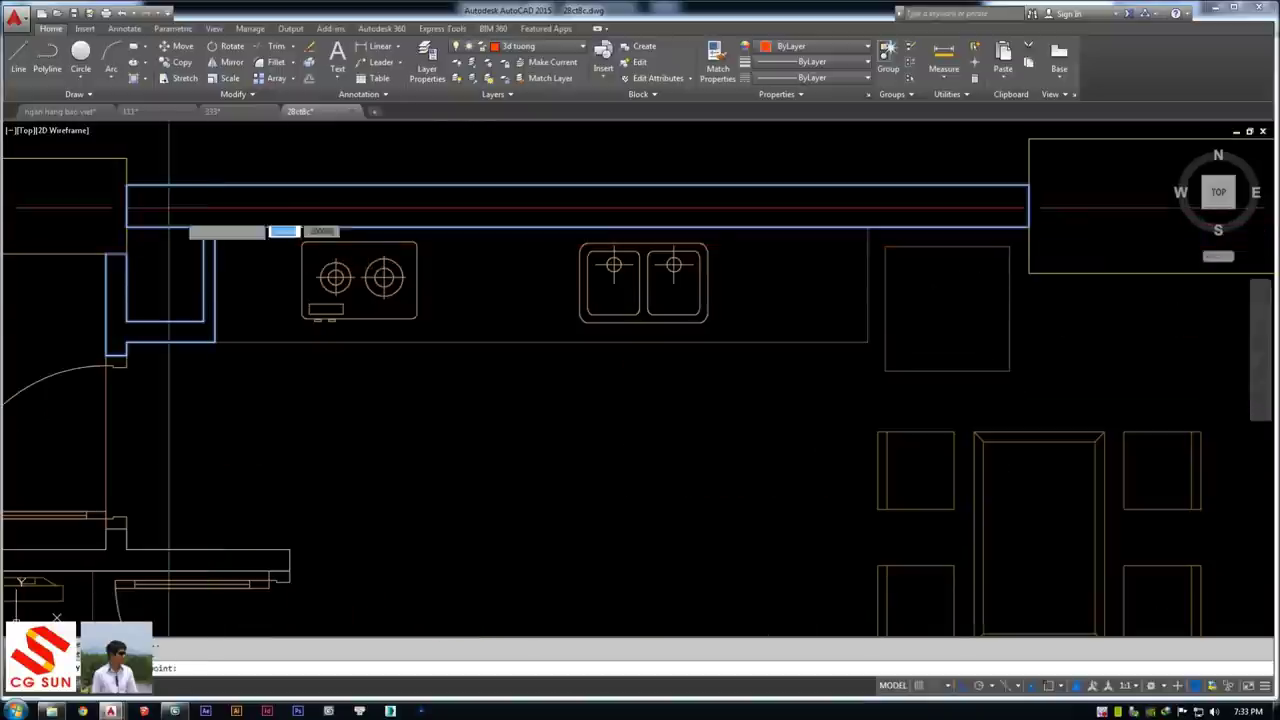
scroll(330, 295, down, 2)
middle_drag(484, 254, 444, 250)
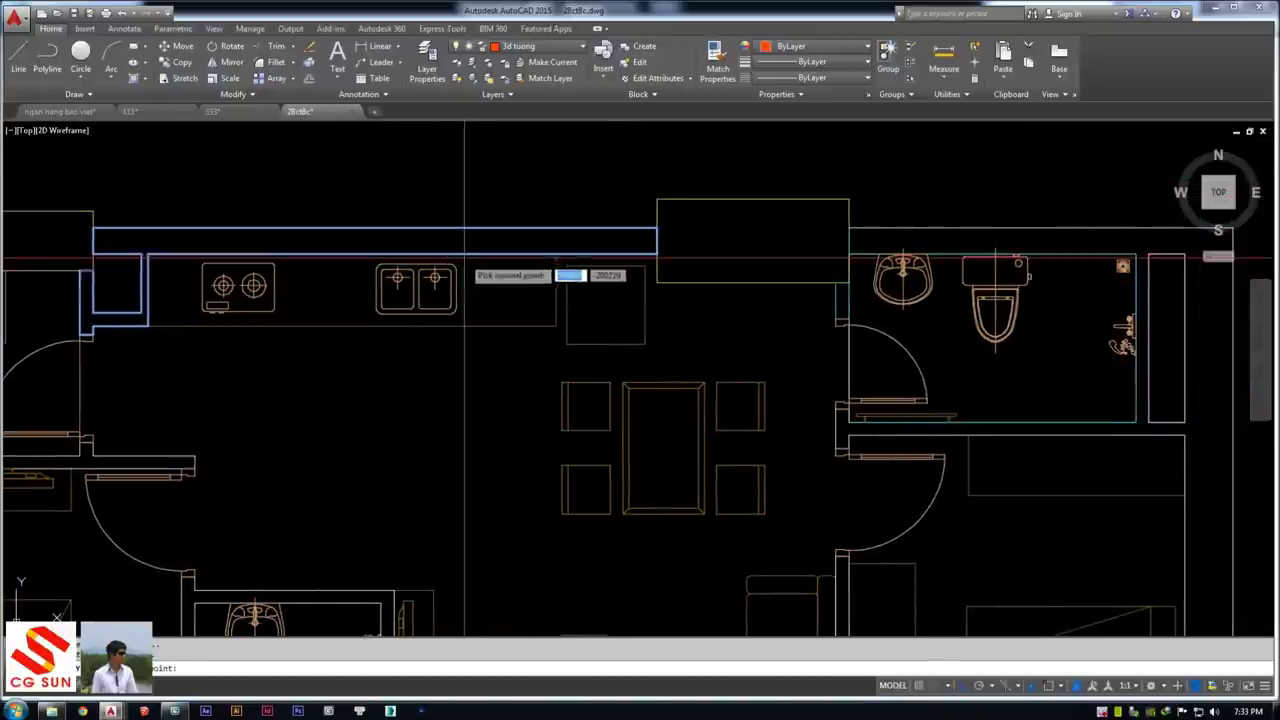
key(Return)
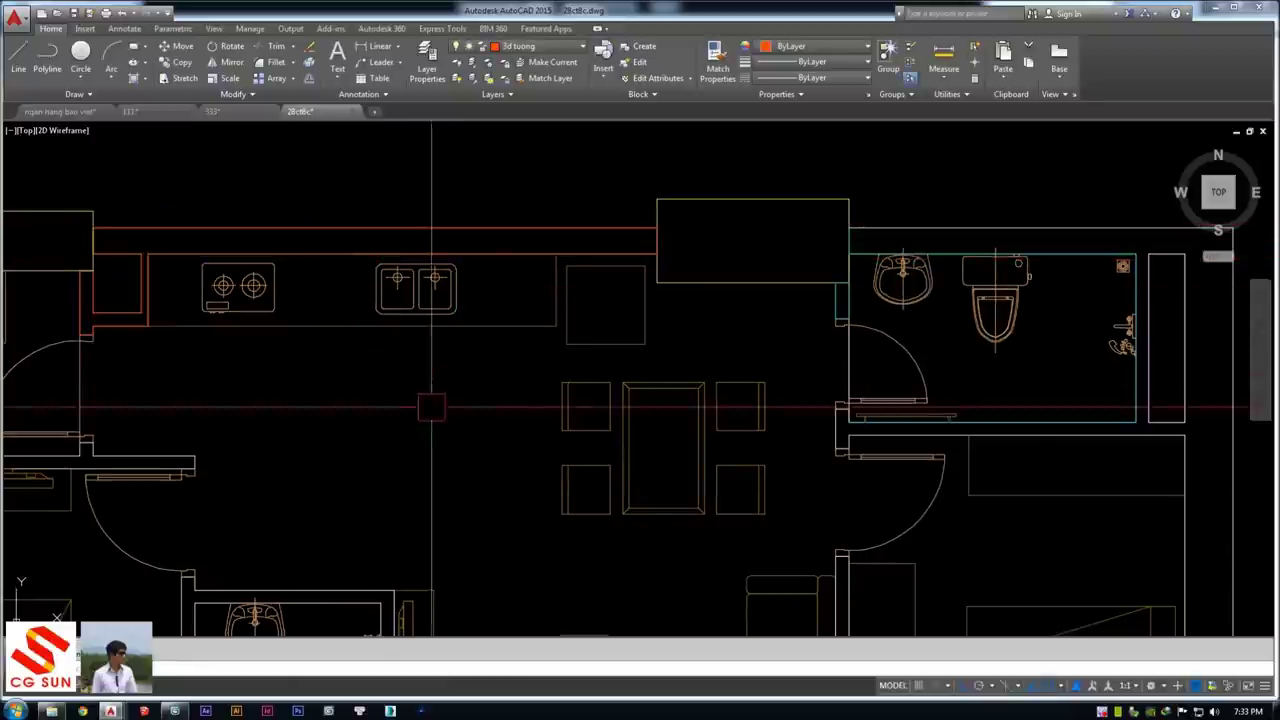
Pan across the kitchen, dining and bathroom area and clear the outline selection
middle_drag(423, 400, 423, 366)
scroll(423, 354, down, 2)
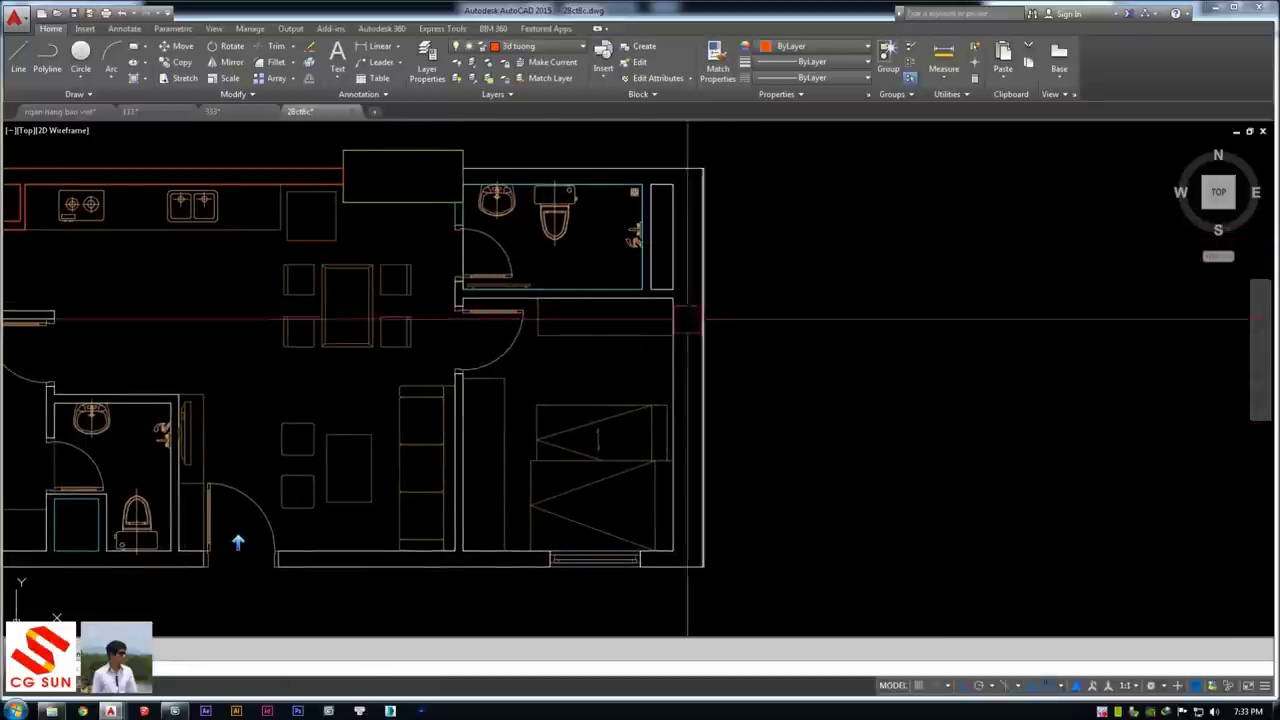
middle_drag(472, 237, 506, 253)
scroll(430, 240, up, 2)
mouse_move(137, 213)
middle_down()
mouse_move(397, 268)
mouse_move(353, 298)
middle_up()
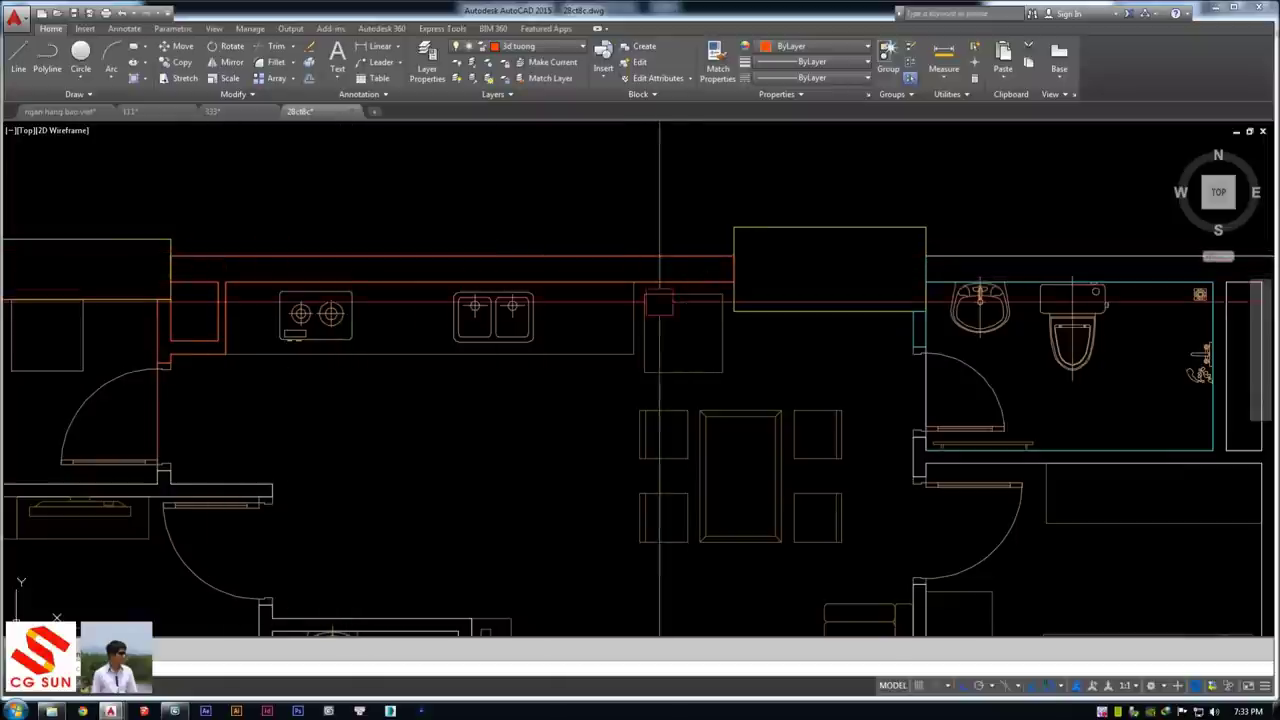
scroll(253, 298, up, 2)
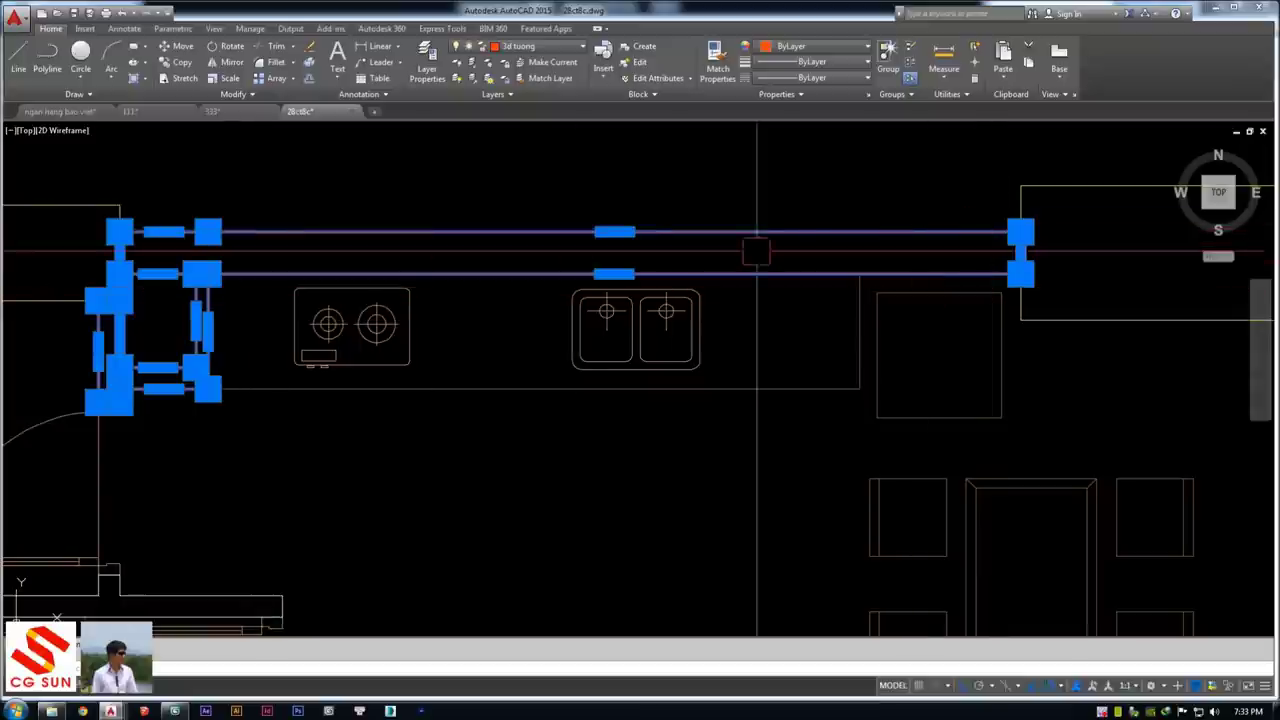
middle_drag(175, 352, 389, 352)
key(Escape)
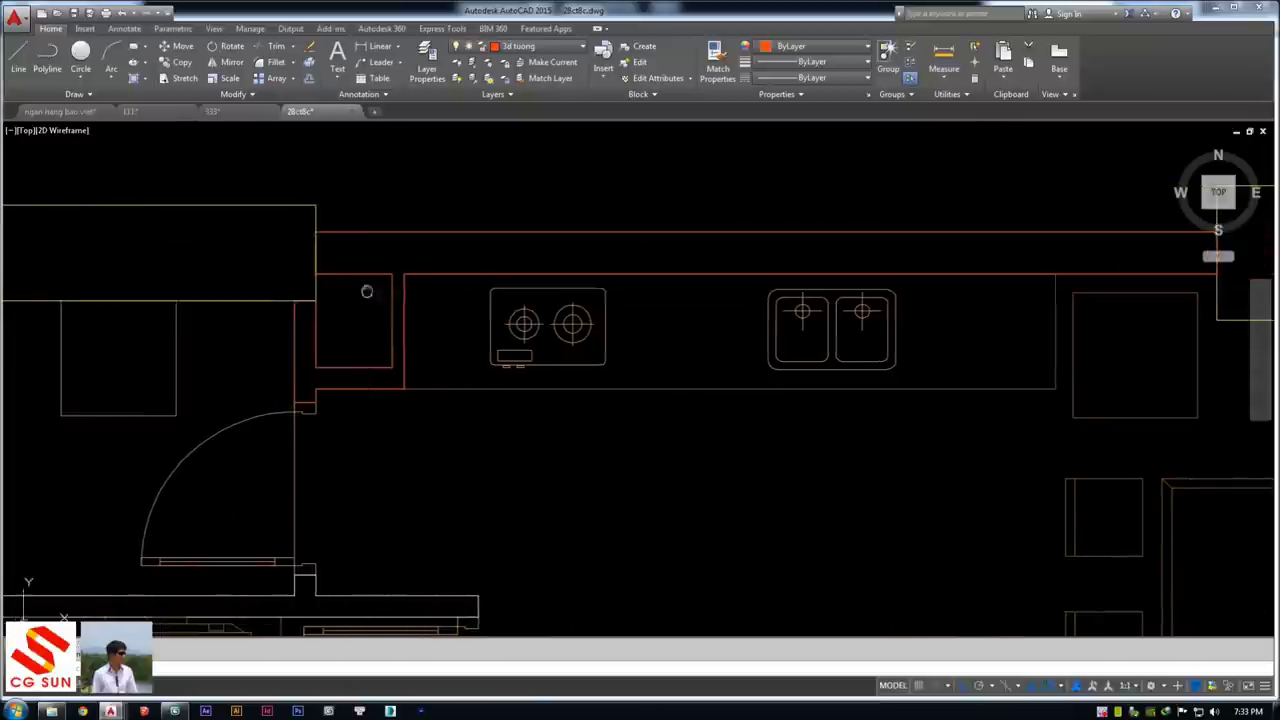
Rerun BOUNDARY near the upper bathroom wall, then cancel that attempt
middle_drag(139, 280, 588, 325)
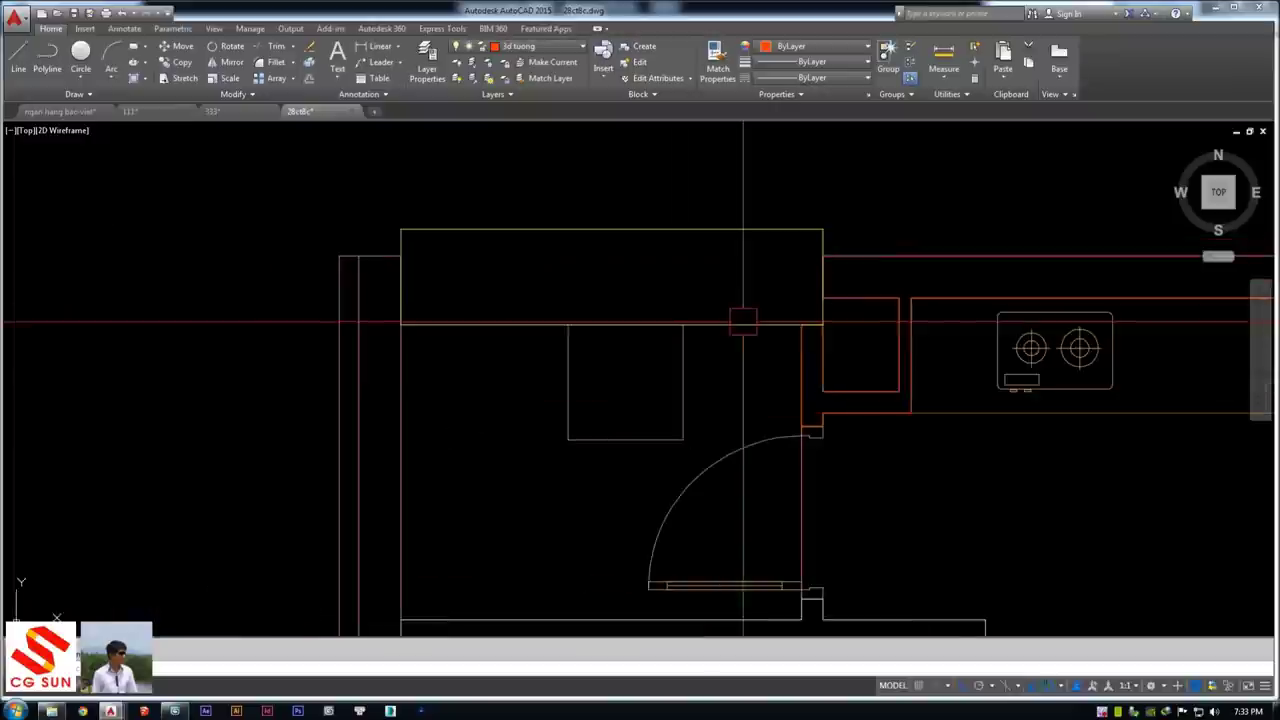
text(bo)
key(Return)
key(Return)
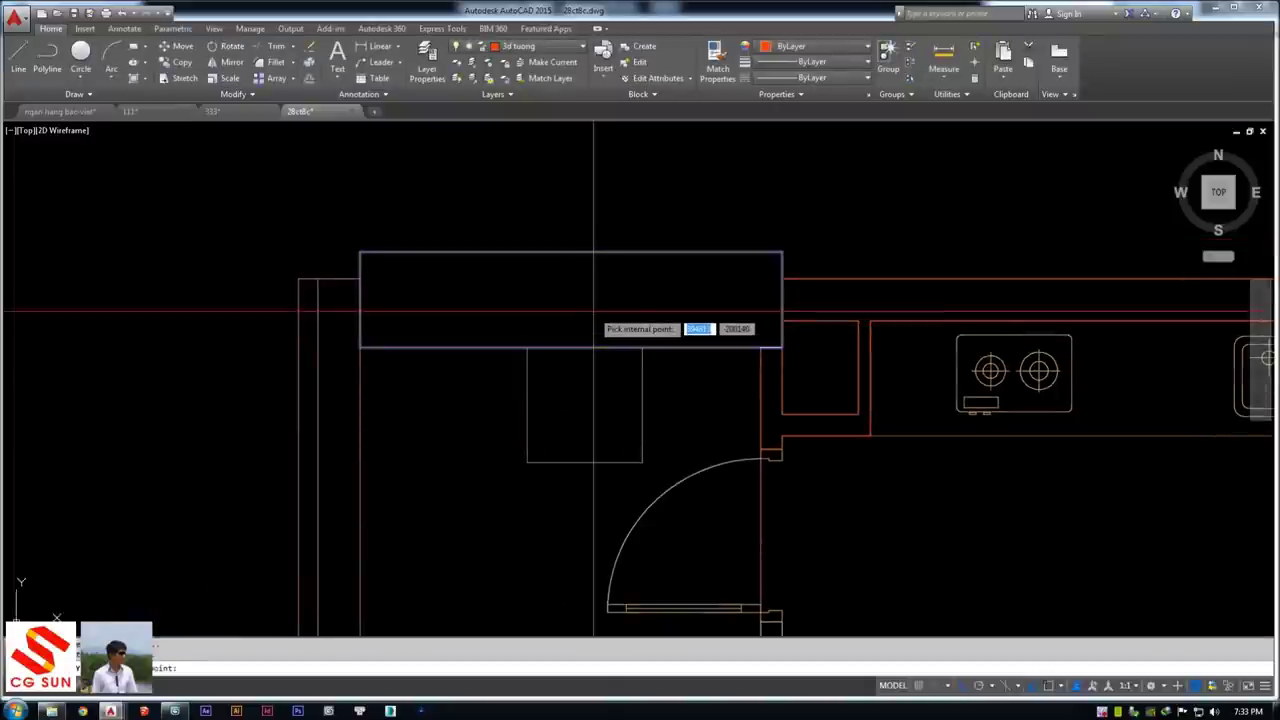
scroll(711, 366, down, 4)
middle_drag(711, 366, 551, 366)
scroll(500, 296, up, 2)
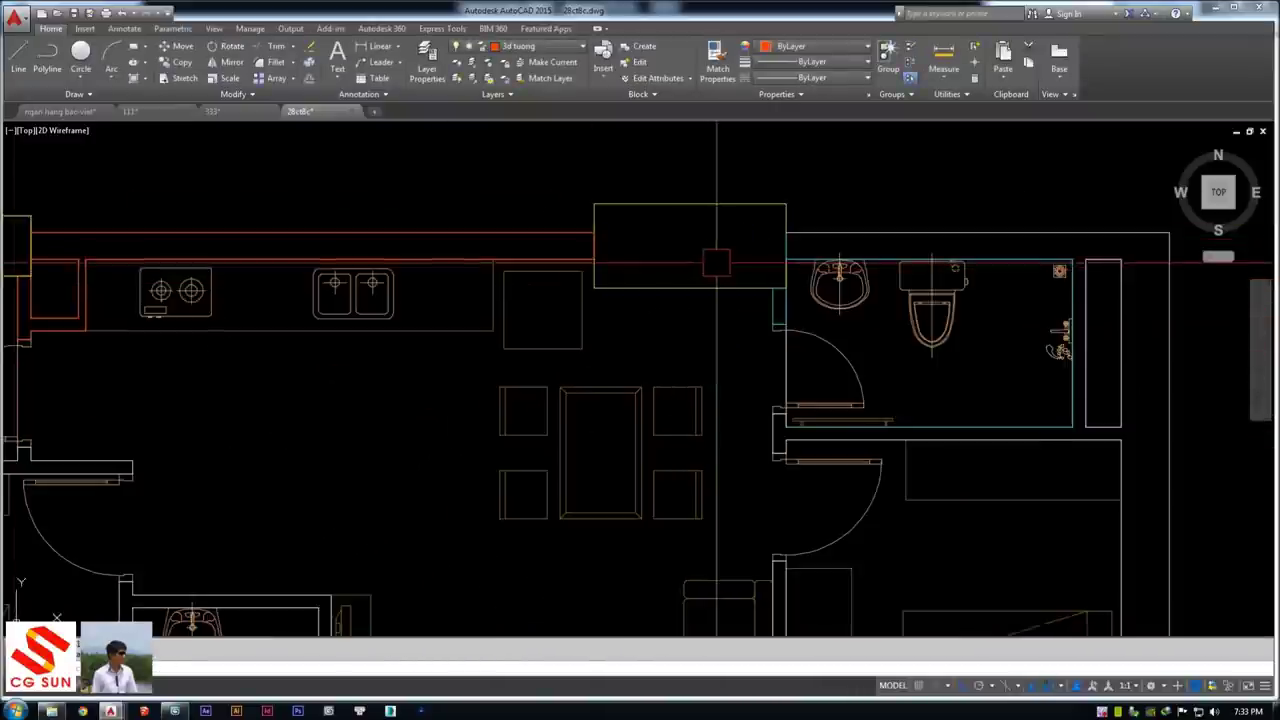
scroll(500, 296, up, 2)
key(Return)
click(415, 426)
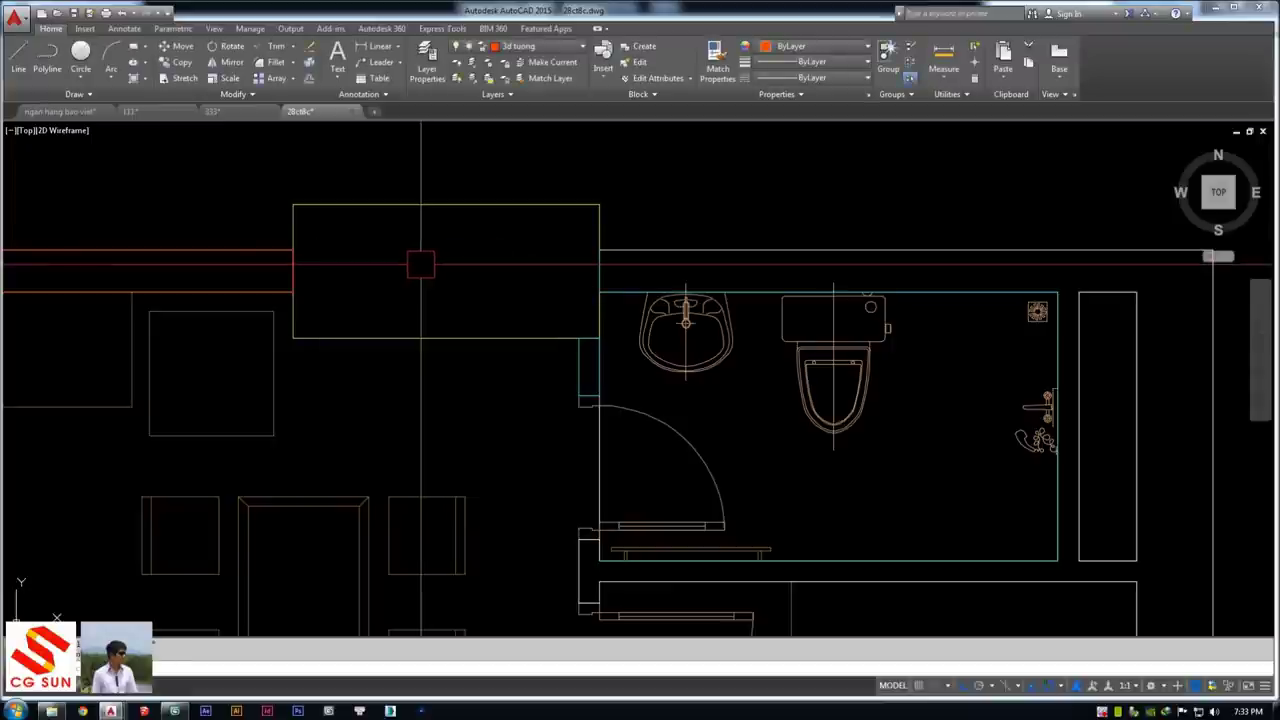
Restart the internal-point pick and select inside the upper bathroom wall
click(418, 266)
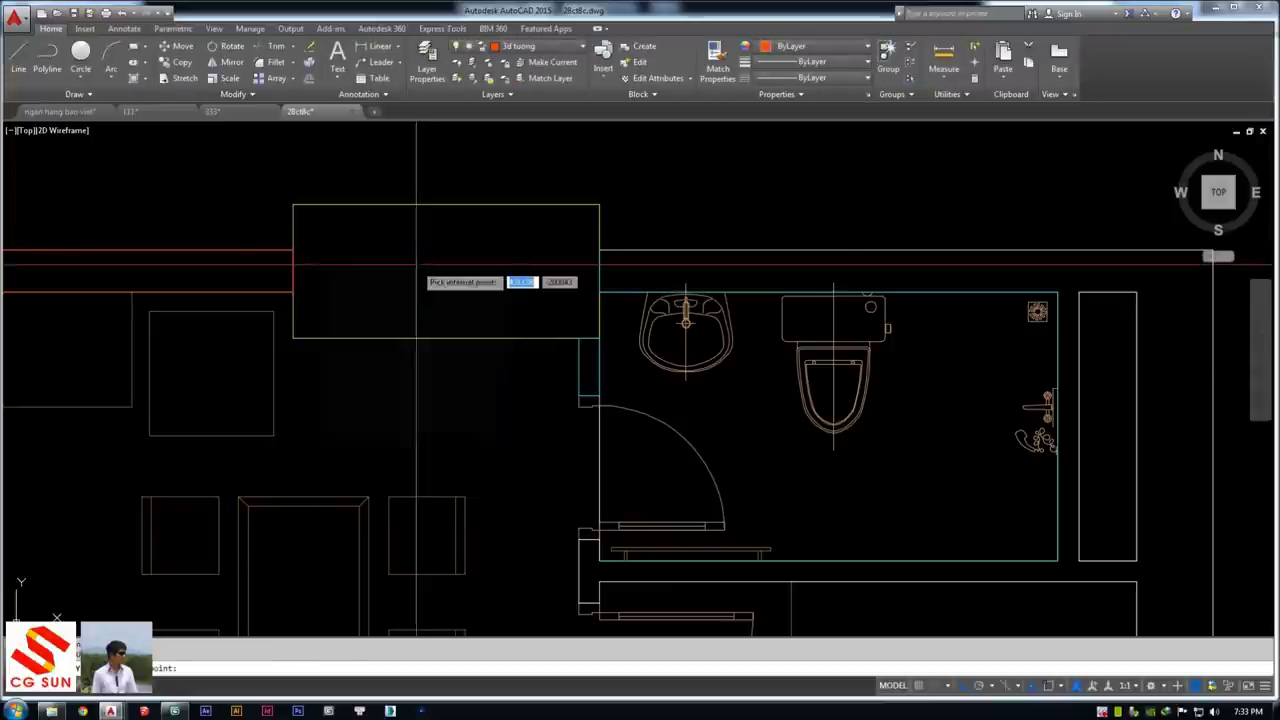
scroll(503, 280, down, 2)
scroll(478, 292, down, 2)
middle_drag(371, 300, 371, 380)
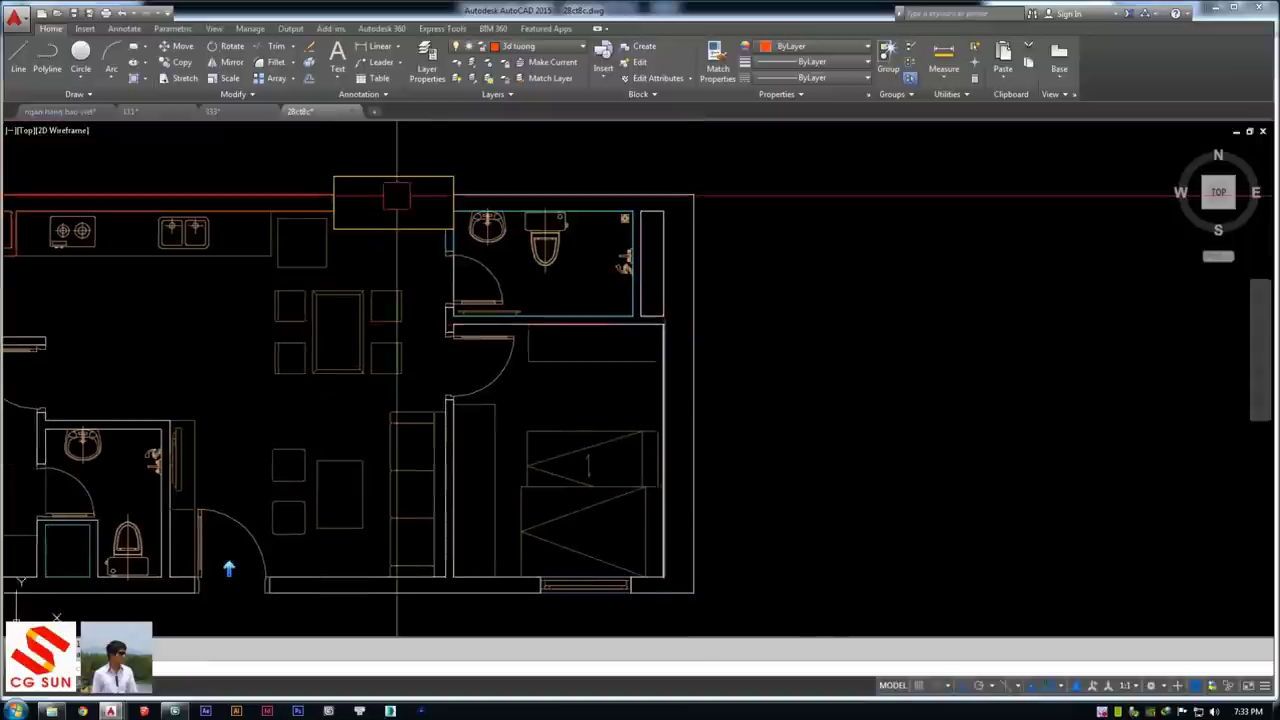
scroll(689, 383, up, 5)
scroll(660, 385, up, 2)
key(Return)
key(Return)
scroll(630, 390, down, 2)
scroll(620, 330, down, 2)
scroll(630, 280, down, 2)
key(Return)
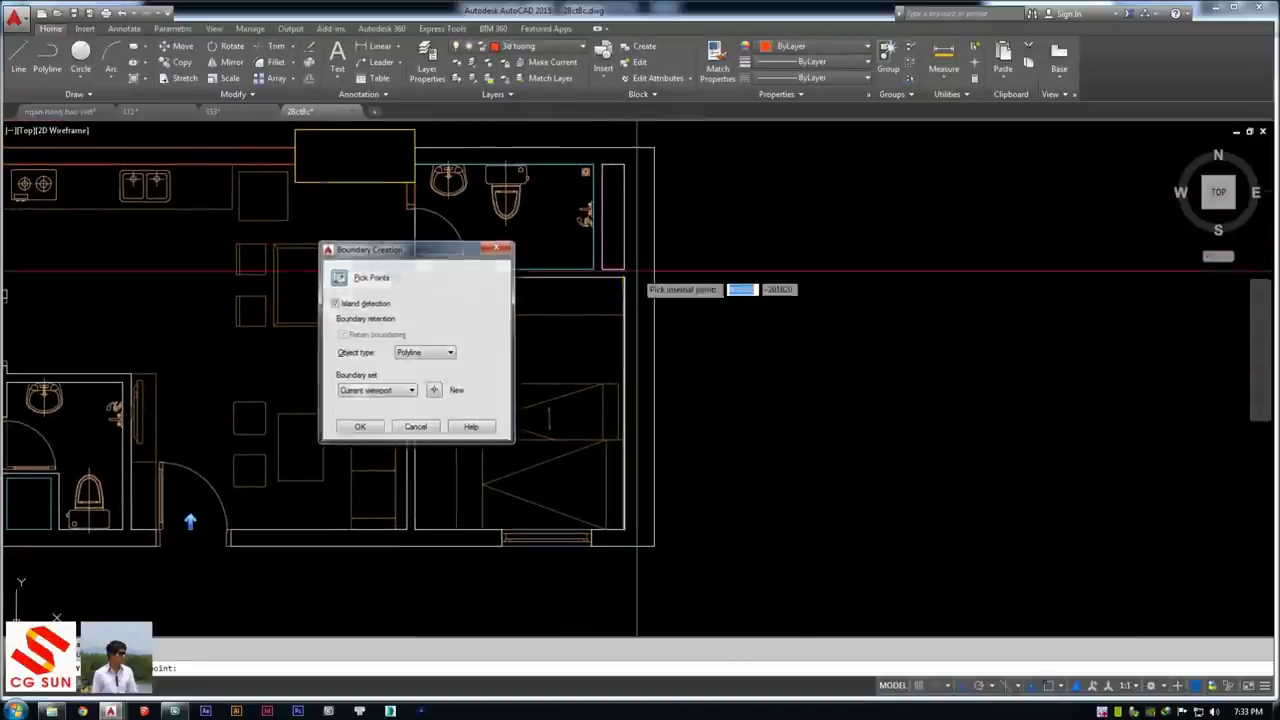
key(Return)
key(Return)
Pick inside the bottom living-room wall twice, dismissing the 'Error analyzing internal islands' message each time
middle_drag(477, 291, 580, 237)
scroll(600, 330, up, 1)
scroll(575, 420, up, 2)
scroll(558, 453, up, 2)
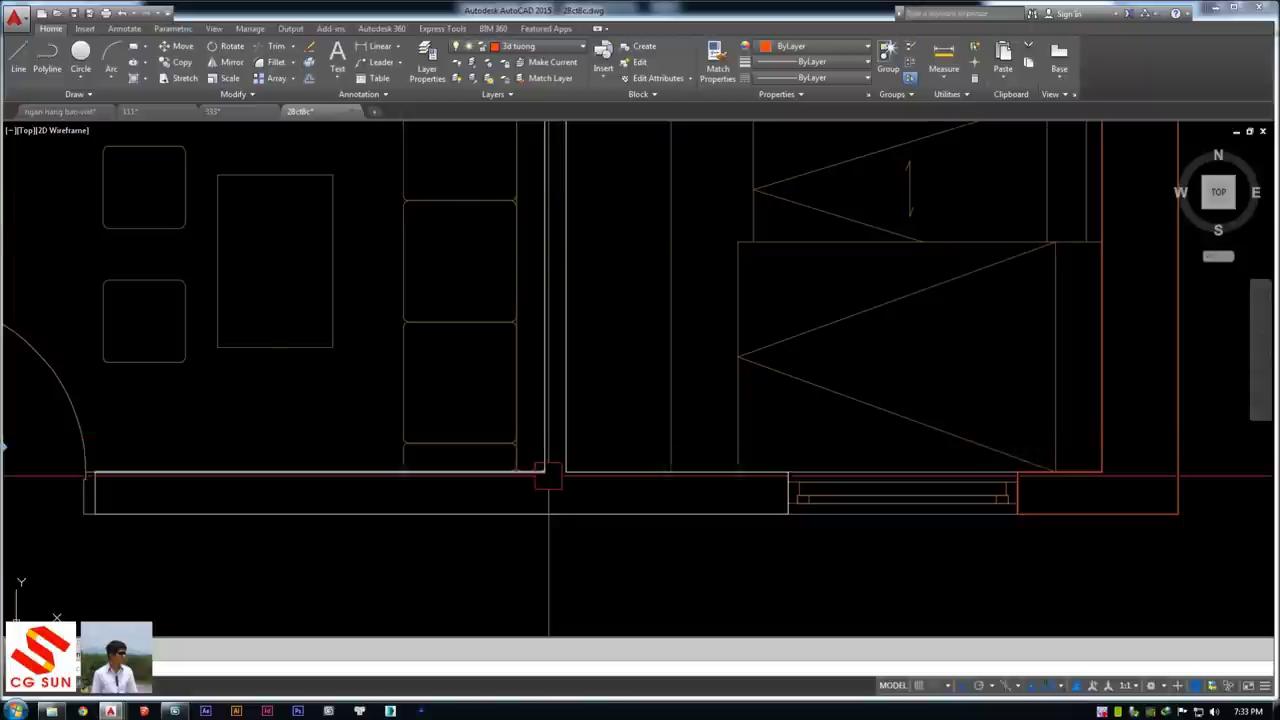
scroll(558, 460, down, 4)
key(Return)
key(Return)
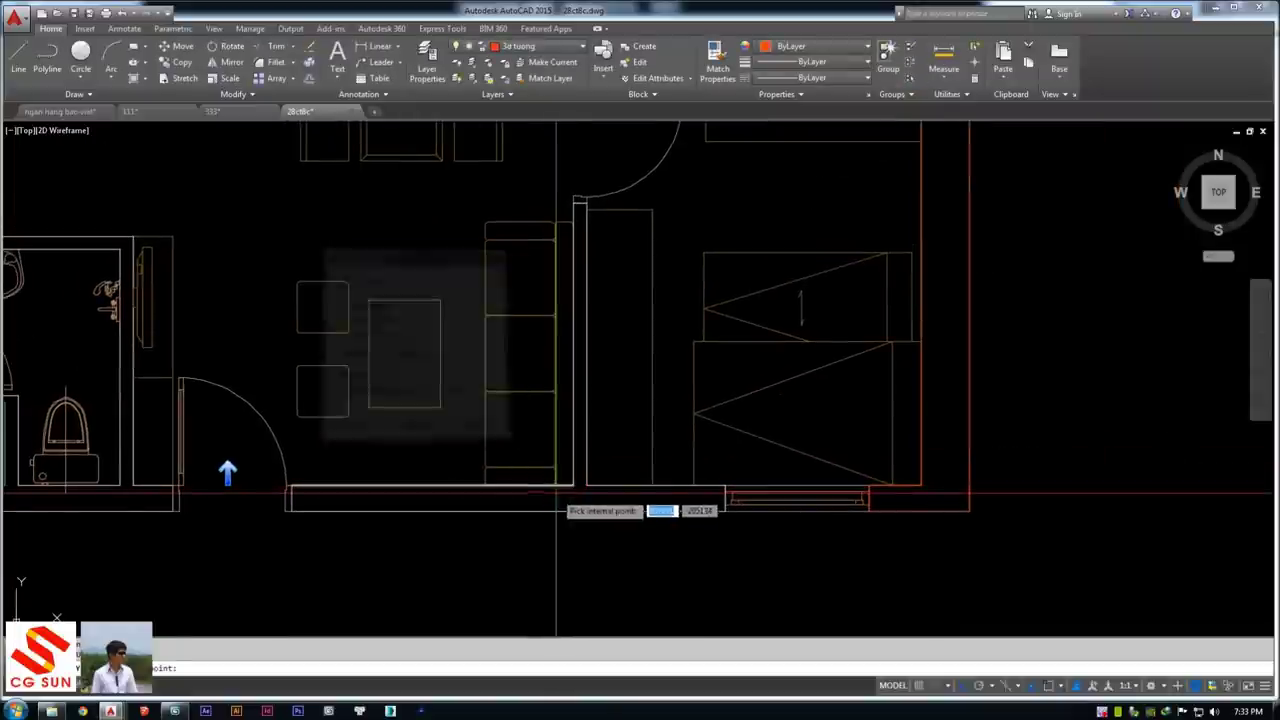
click(555, 495)
key(Return)
key(Return)
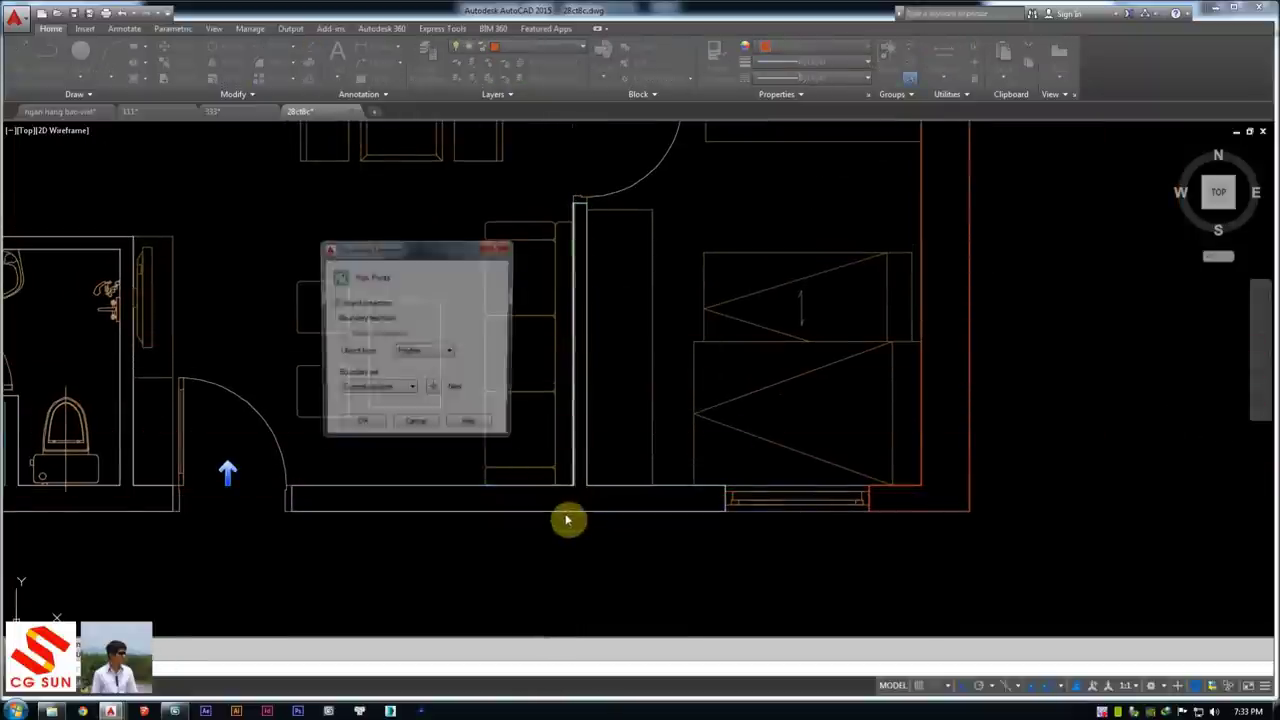
key(Return)
click(563, 503)
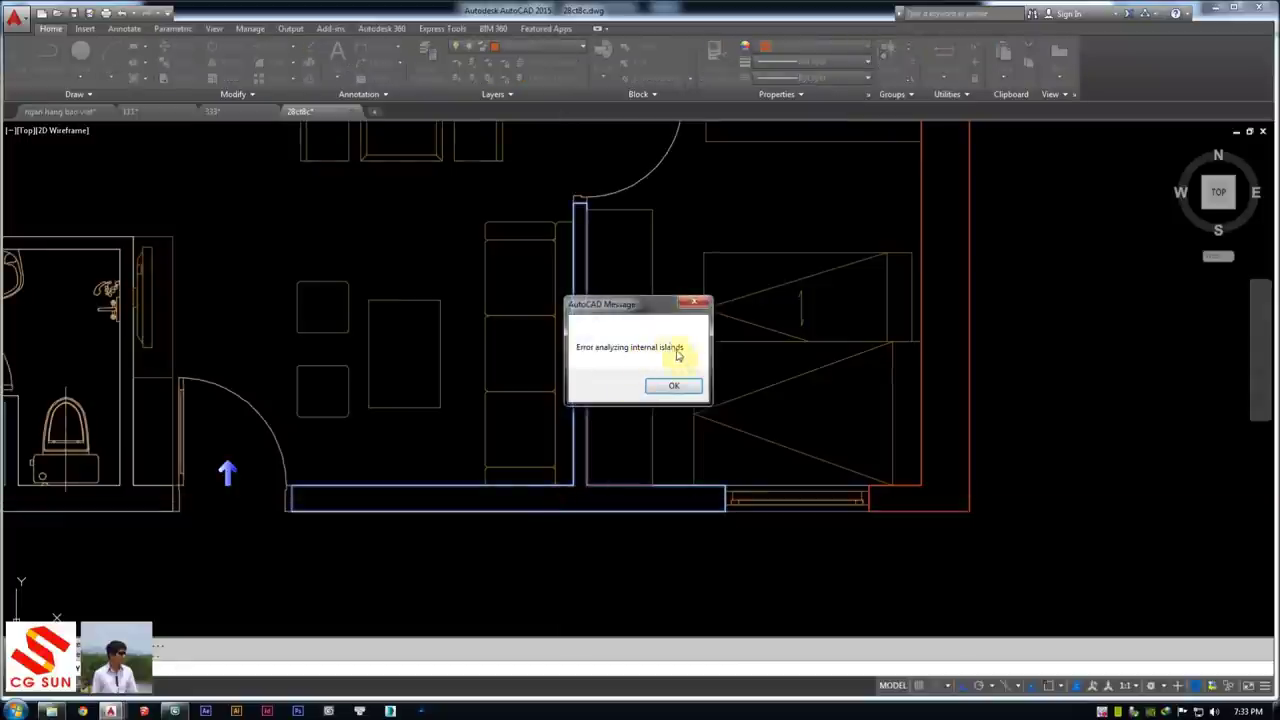
key(Return)
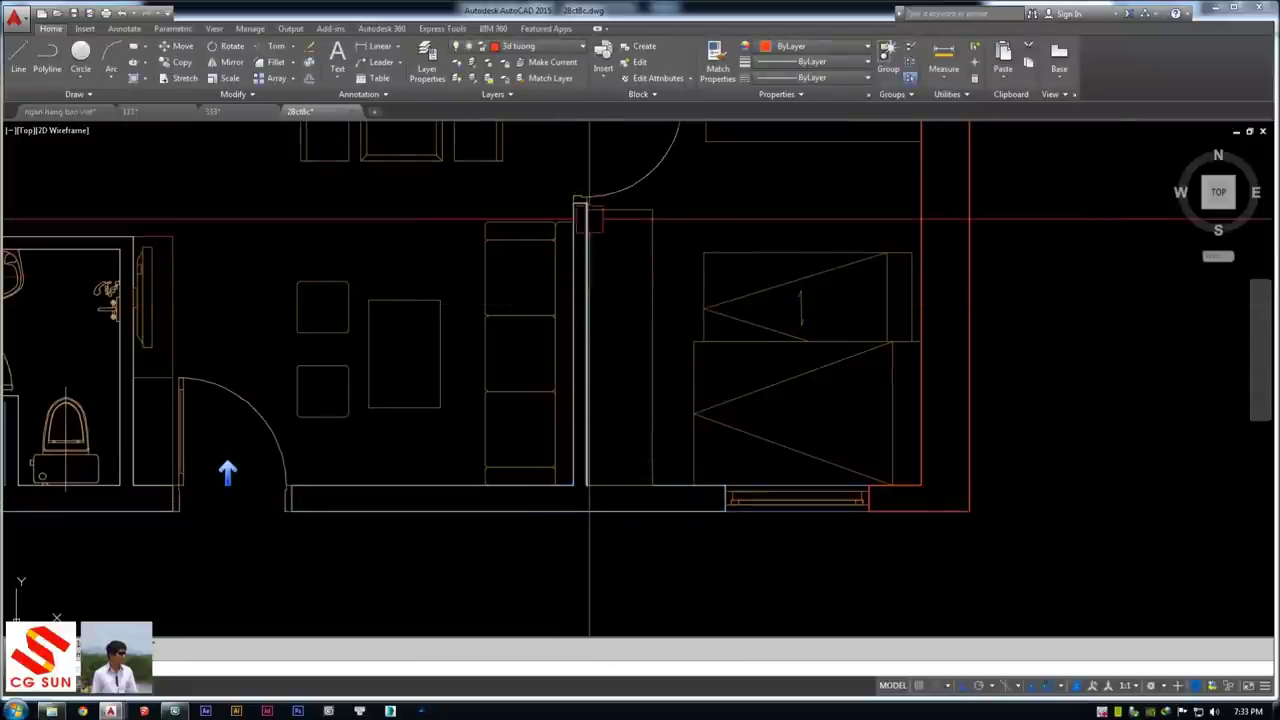
scroll(596, 190, up, 6)
scroll(596, 190, down, 5)
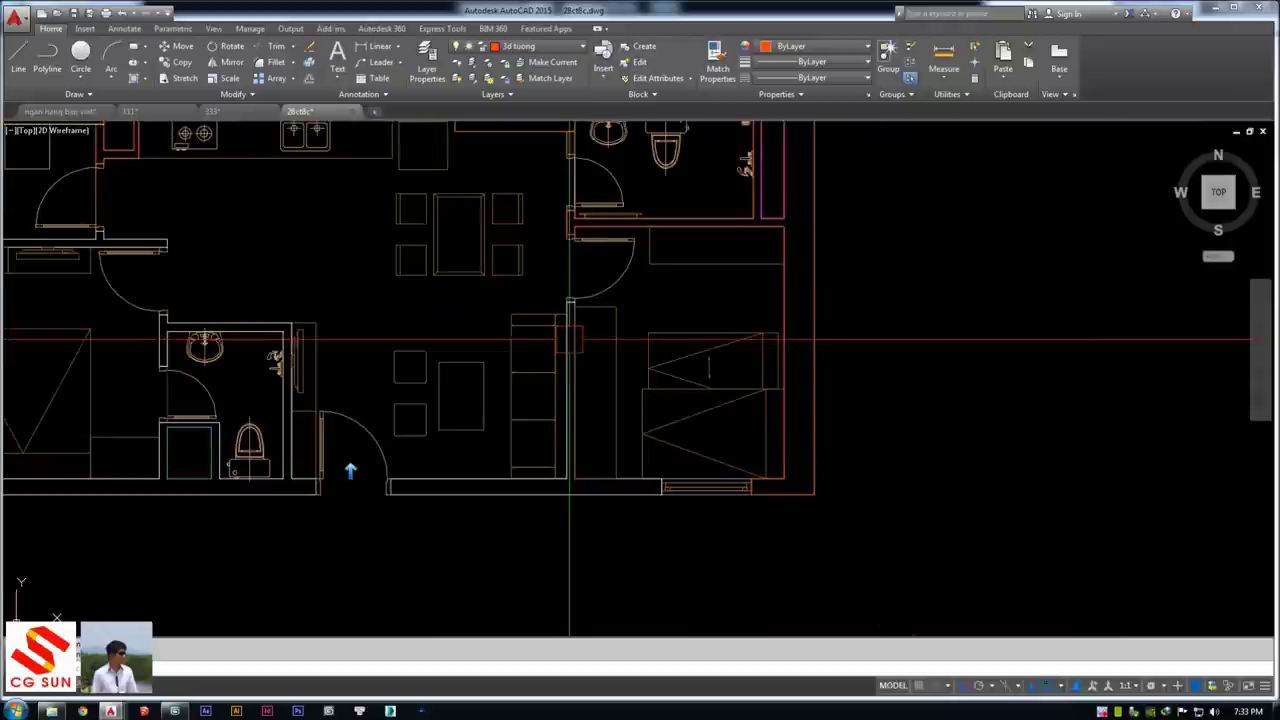
middle_drag(771, 343, 771, 400)
click(513, 400)
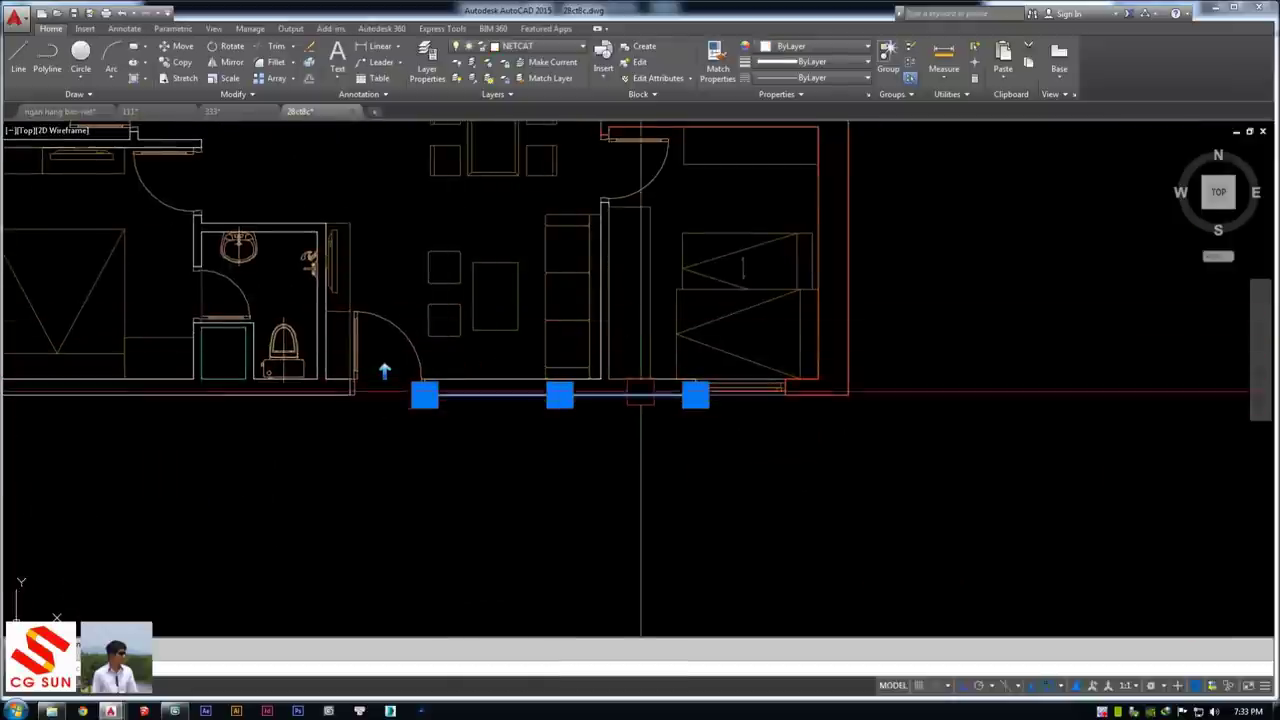
key(Escape)
scroll(600, 215, up, 4)
scroll(266, 437, down, 2)
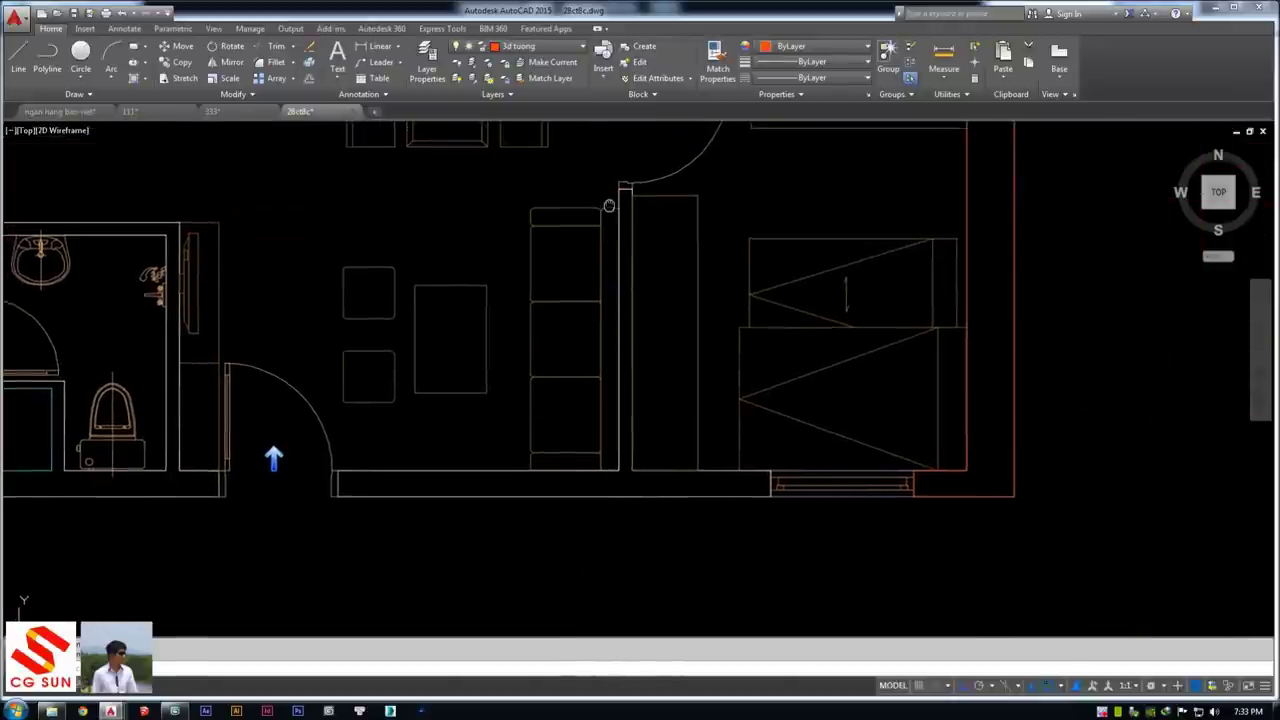
scroll(609, 205, up, 2)
scroll(597, 240, down, 2)
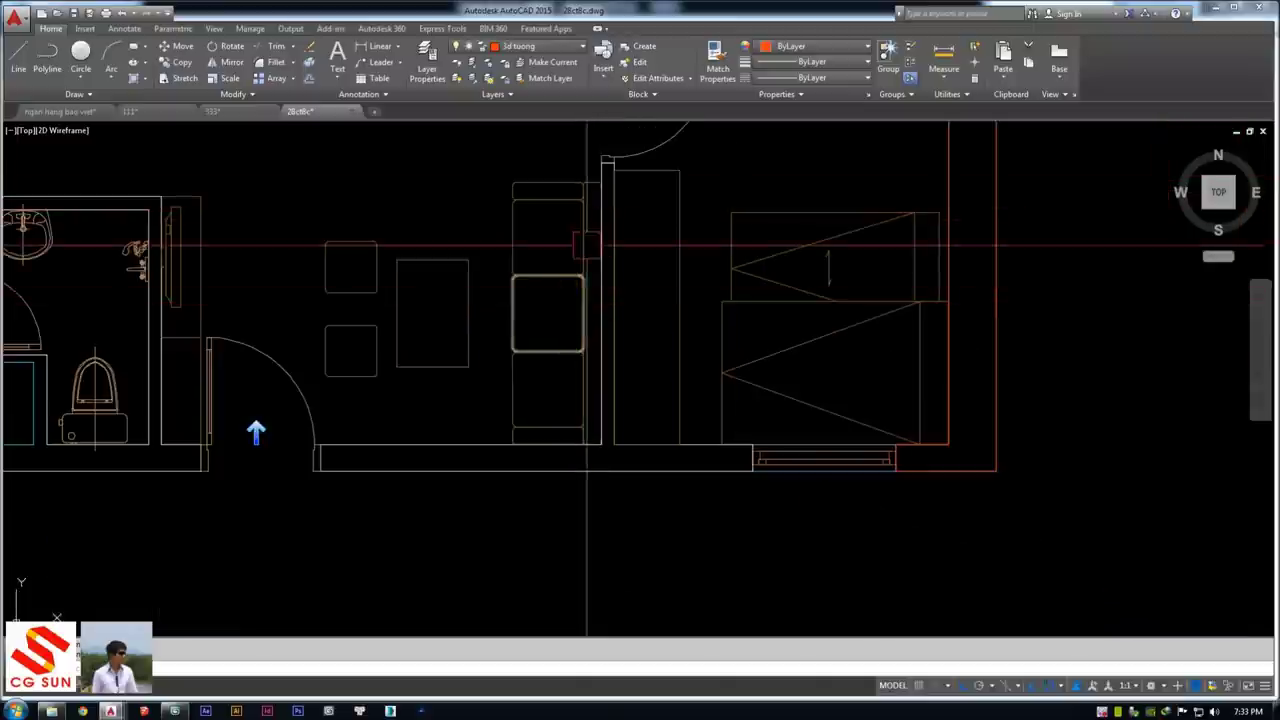
scroll(587, 245, up, 2)
scroll(587, 254, down, 4)
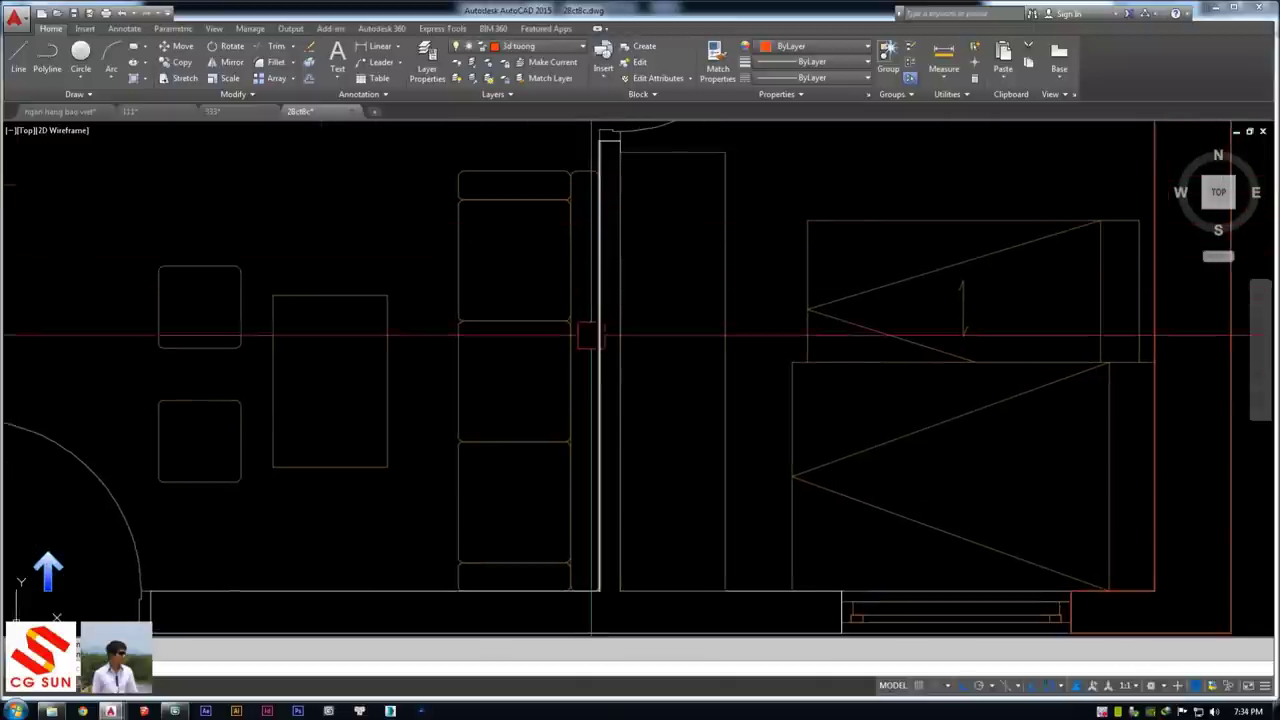
scroll(355, 483, up, 2)
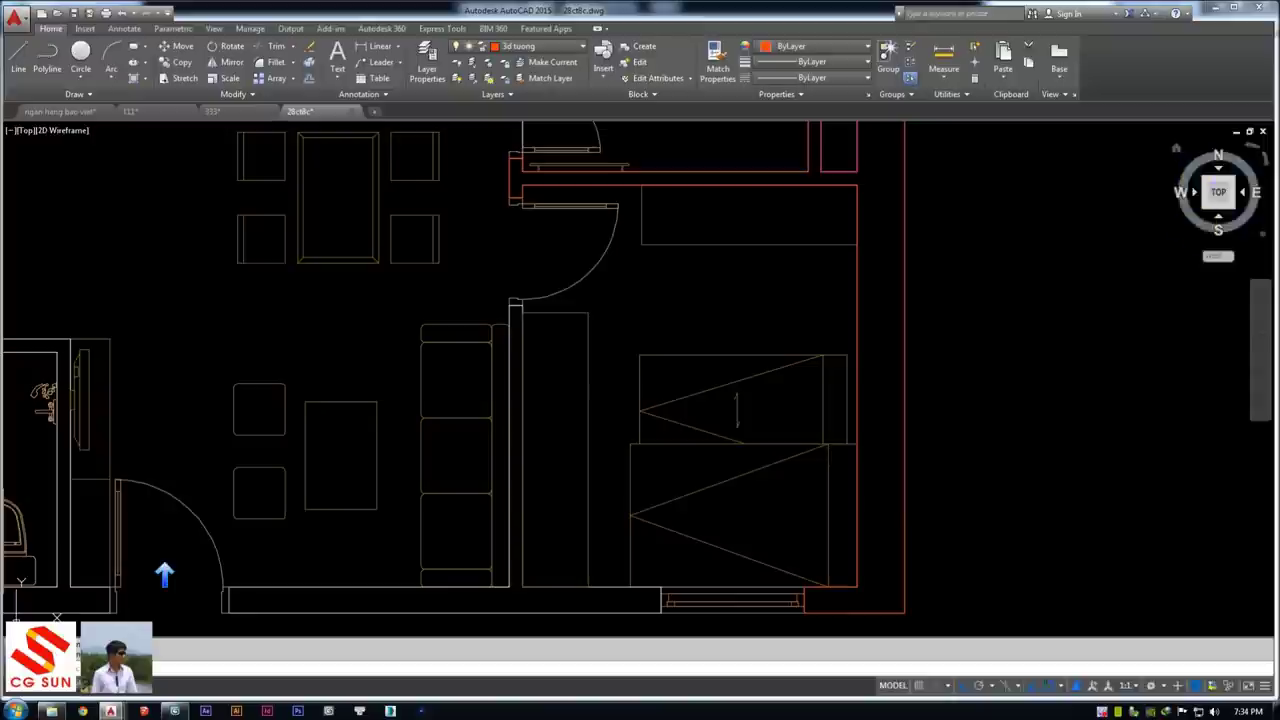
middle_drag(108, 285, 124, 246)
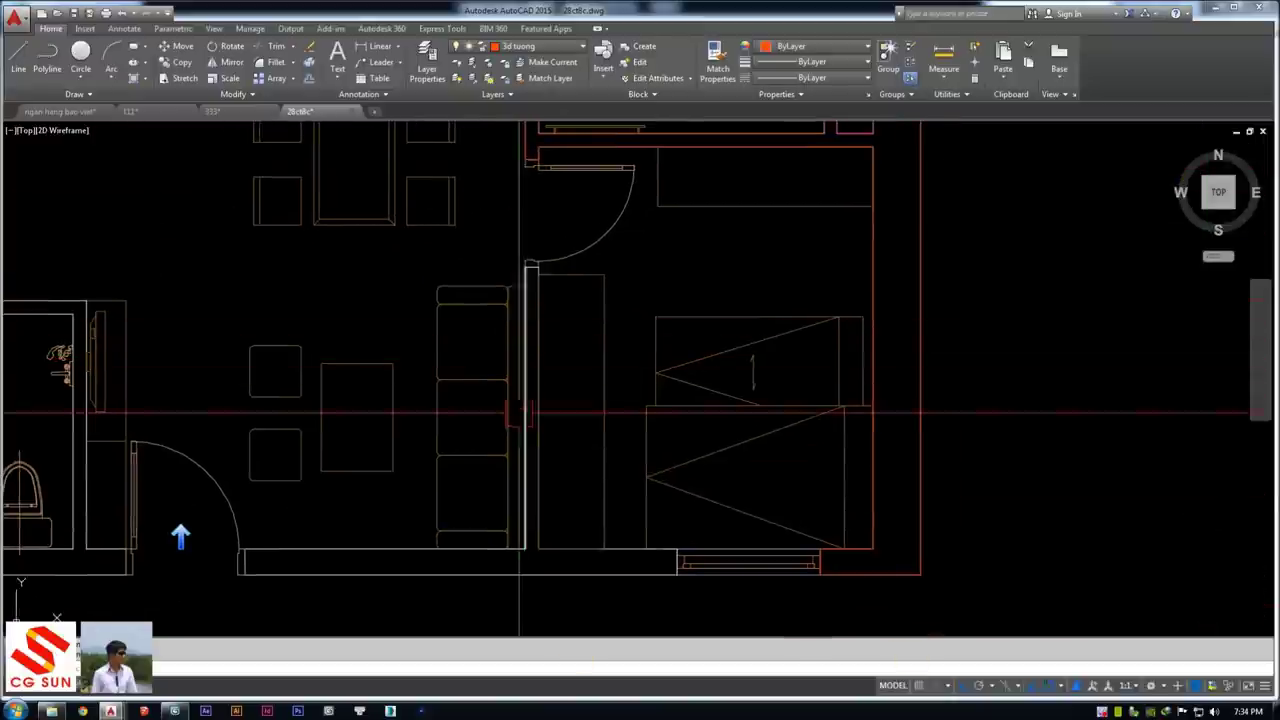
scroll(530, 258, up, 5)
scroll(557, 305, up, 5)
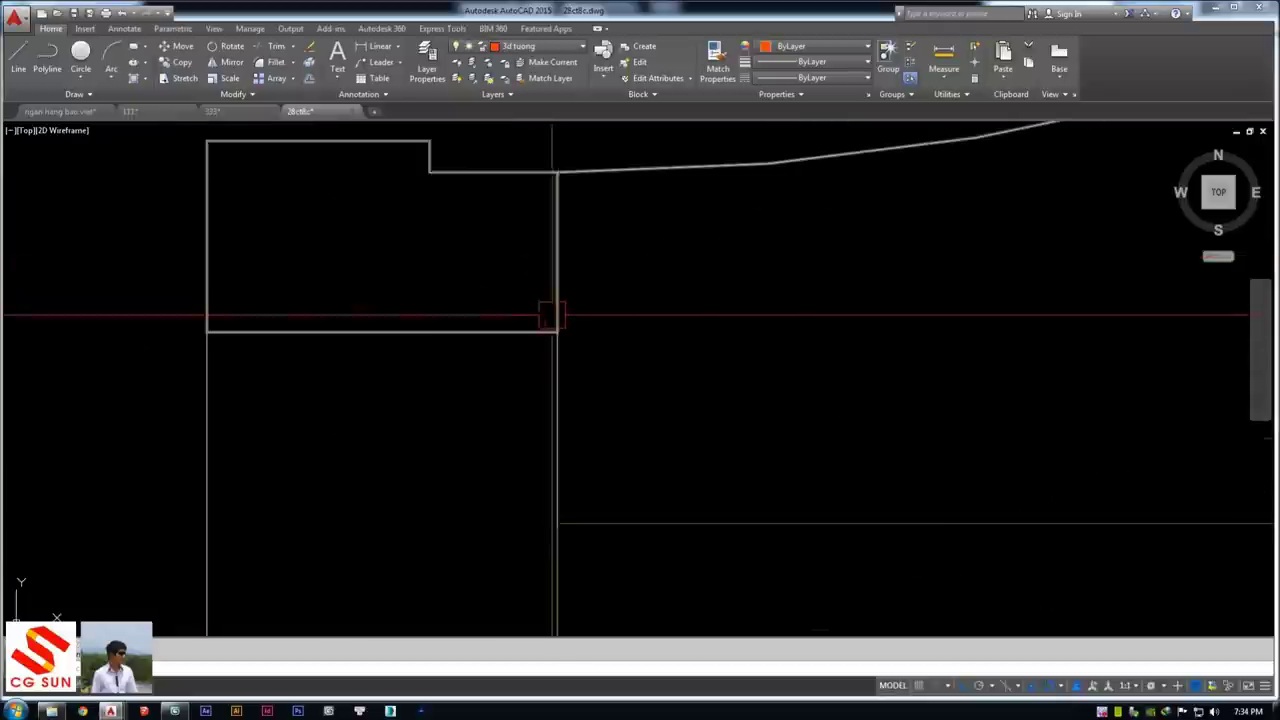
click(557, 331)
Drag the door arc's end grip onto the wall jamb endpoint so the swing meets the wall
scroll(540, 325, down, 4)
scroll(563, 280, down, 4)
click(531, 340)
scroll(529, 340, down, 3)
scroll(520, 342, up, 3)
scroll(514, 345, up, 2)
click(514, 345)
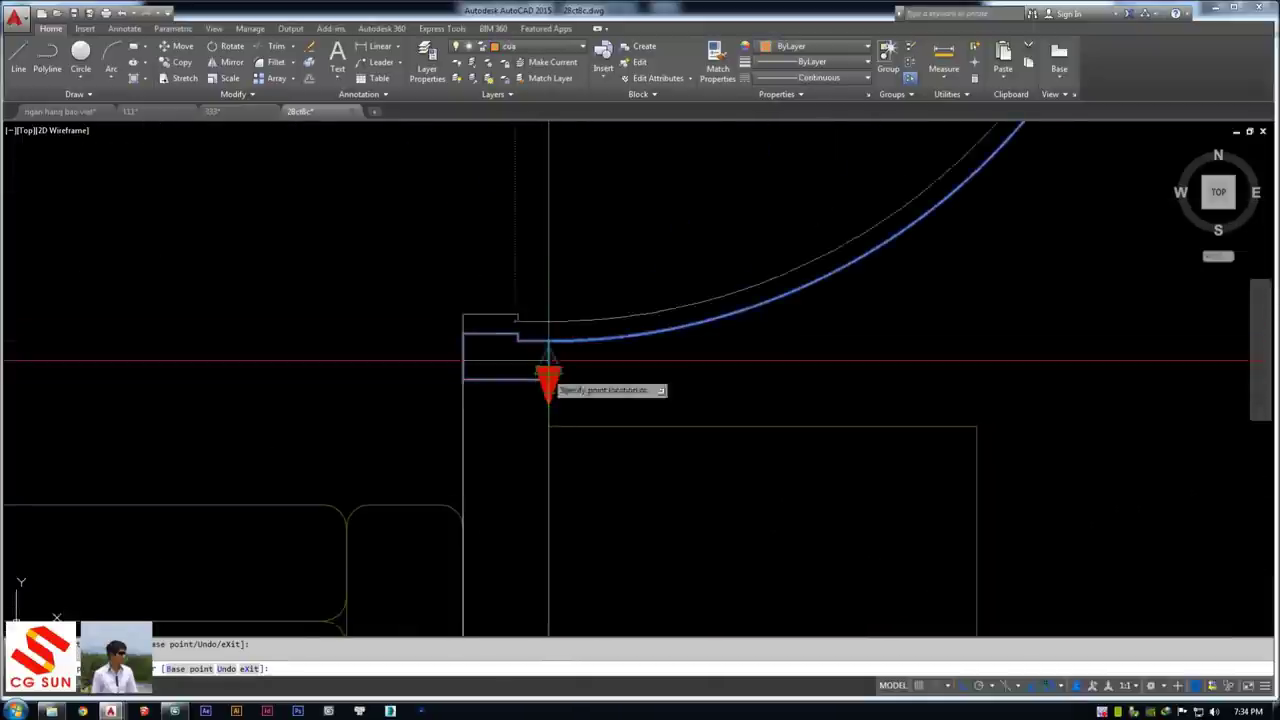
click(548, 378)
scroll(591, 340, down, 5)
scroll(598, 322, down, 5)
scroll(612, 377, up, 5)
scroll(612, 377, up, 1)
double_click(557, 471)
Delete the door block and the tall rectangle beside the wall
key(Escape)
click(240, 410)
key(Delete)
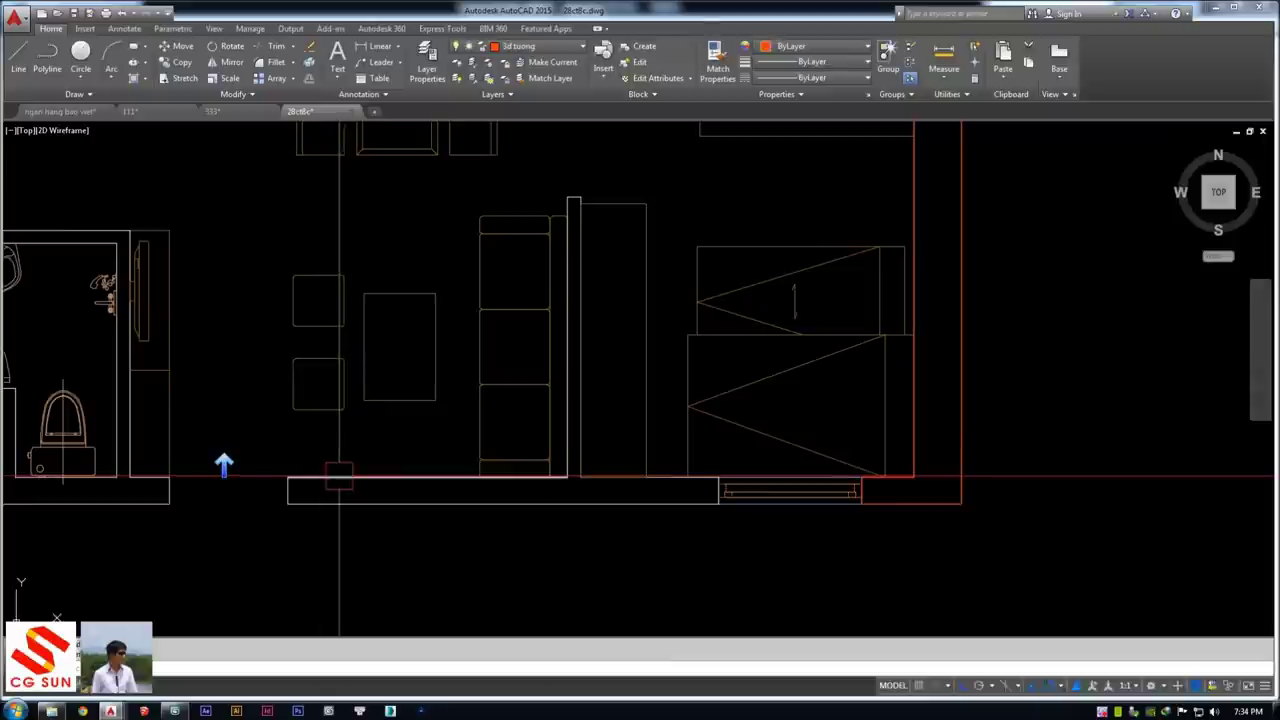
double_click(350, 463)
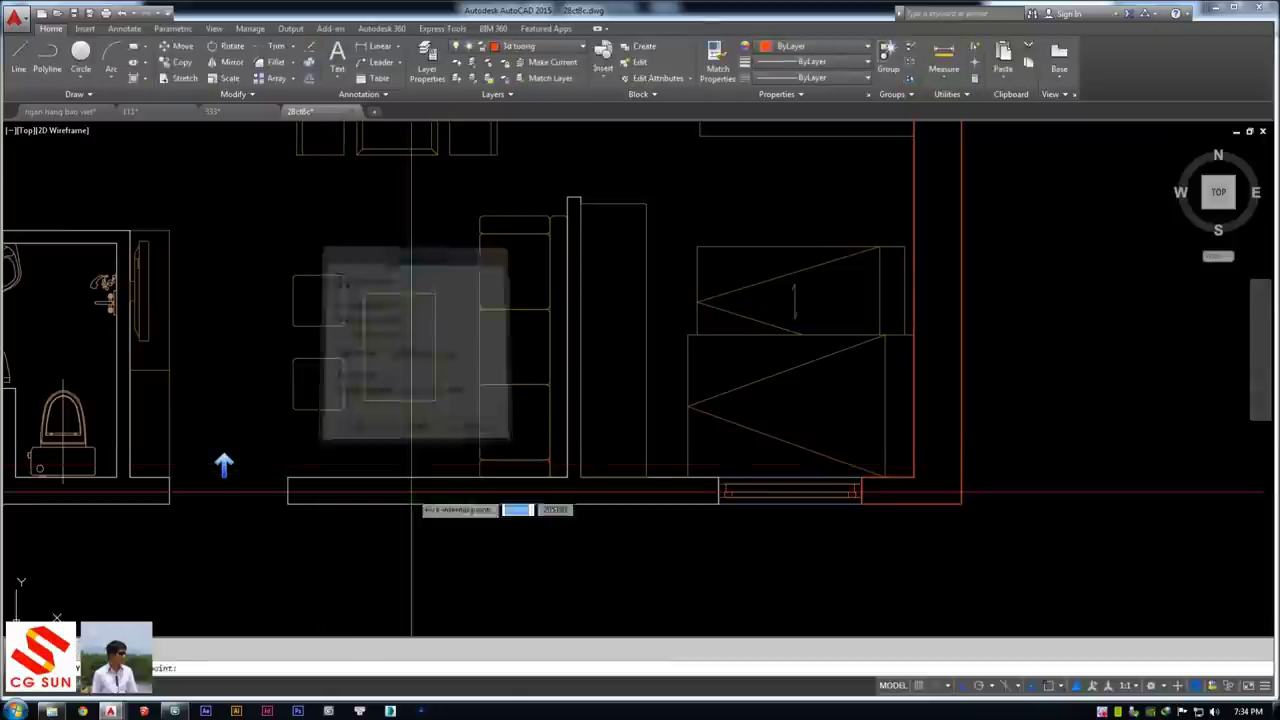
key(Escape)
click(655, 270)
key(Delete)
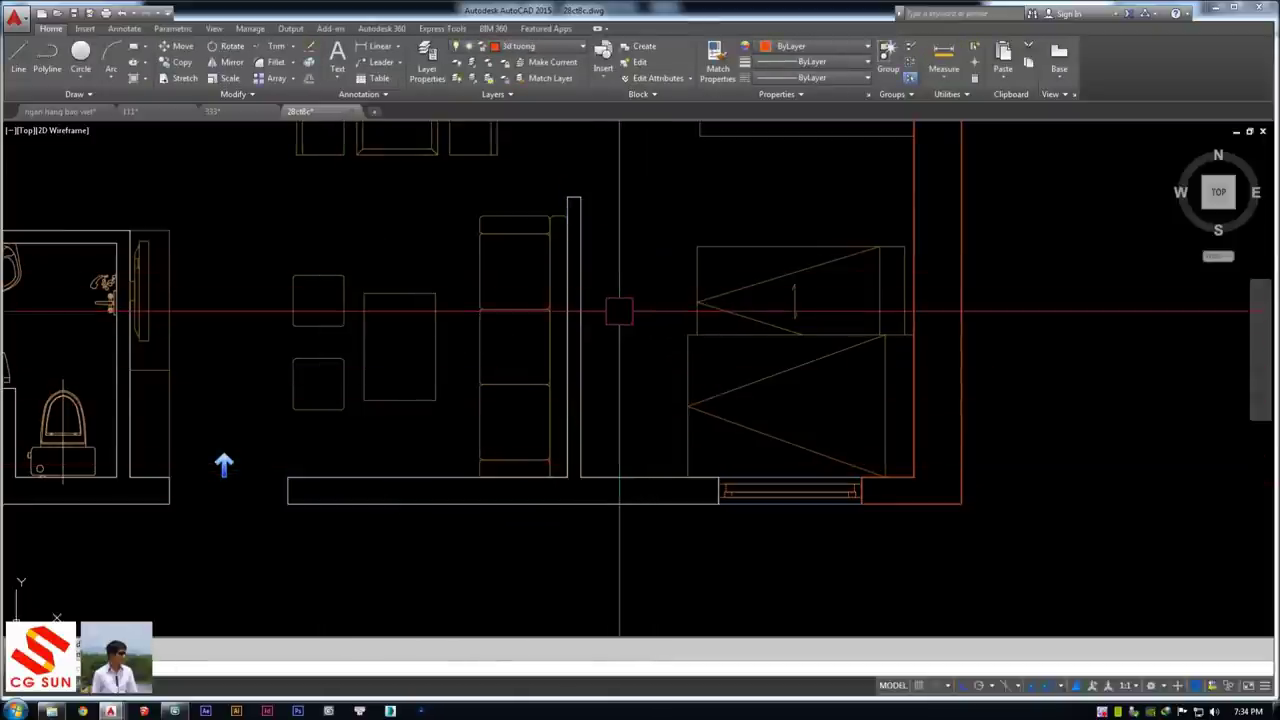
Create a closed boundary outline inside the T-shaped lower living-room wall and check it
key(Return)
click(338, 266)
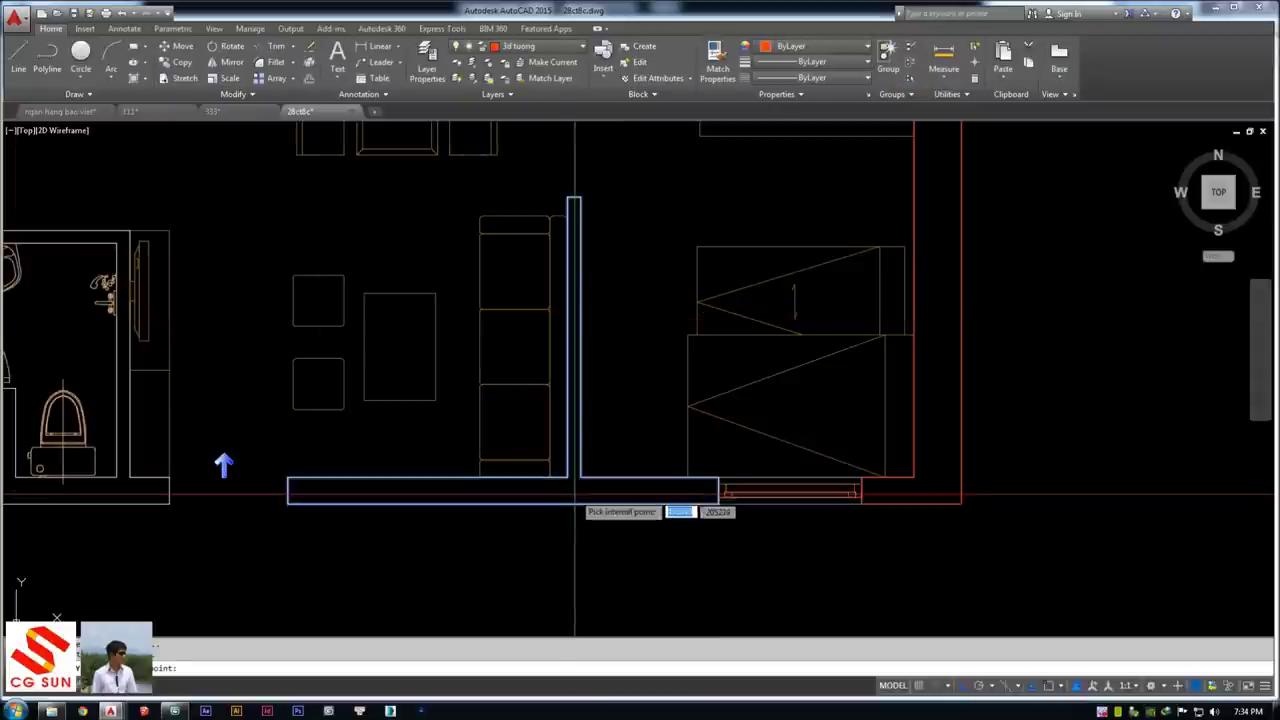
key(Return)
click(569, 346)
key(Escape)
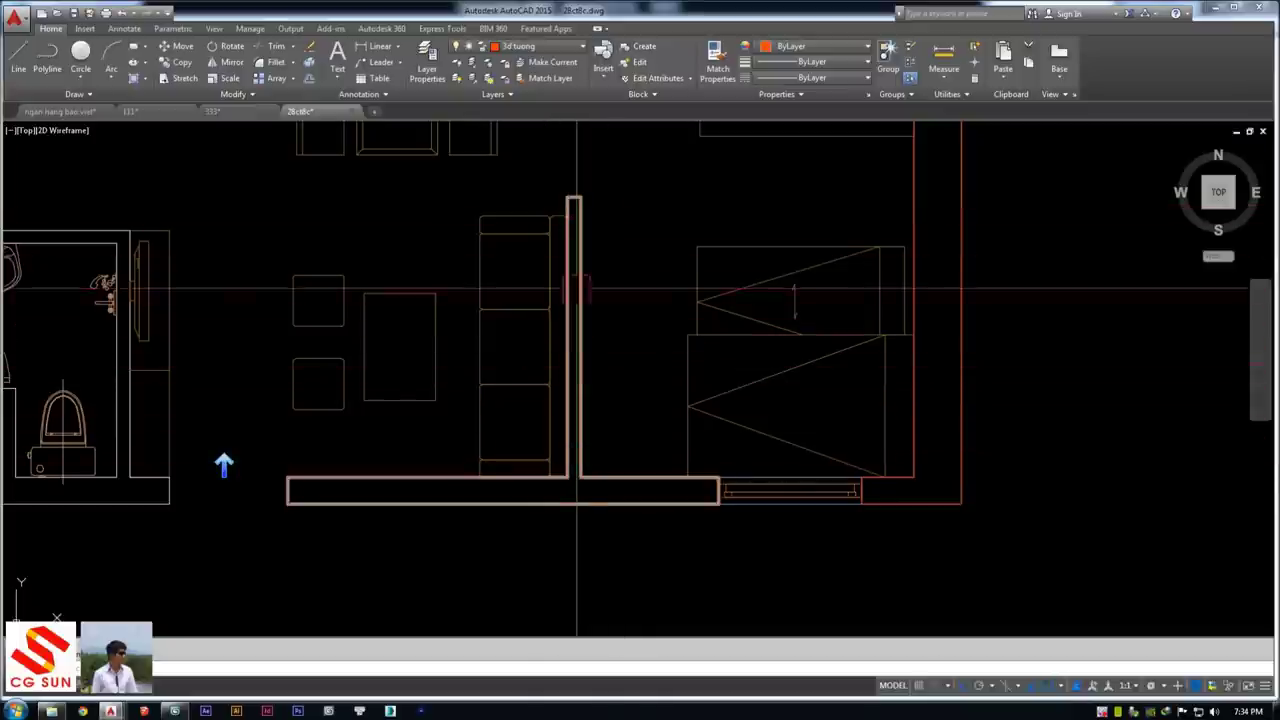
middle_drag(223, 465, 665, 457)
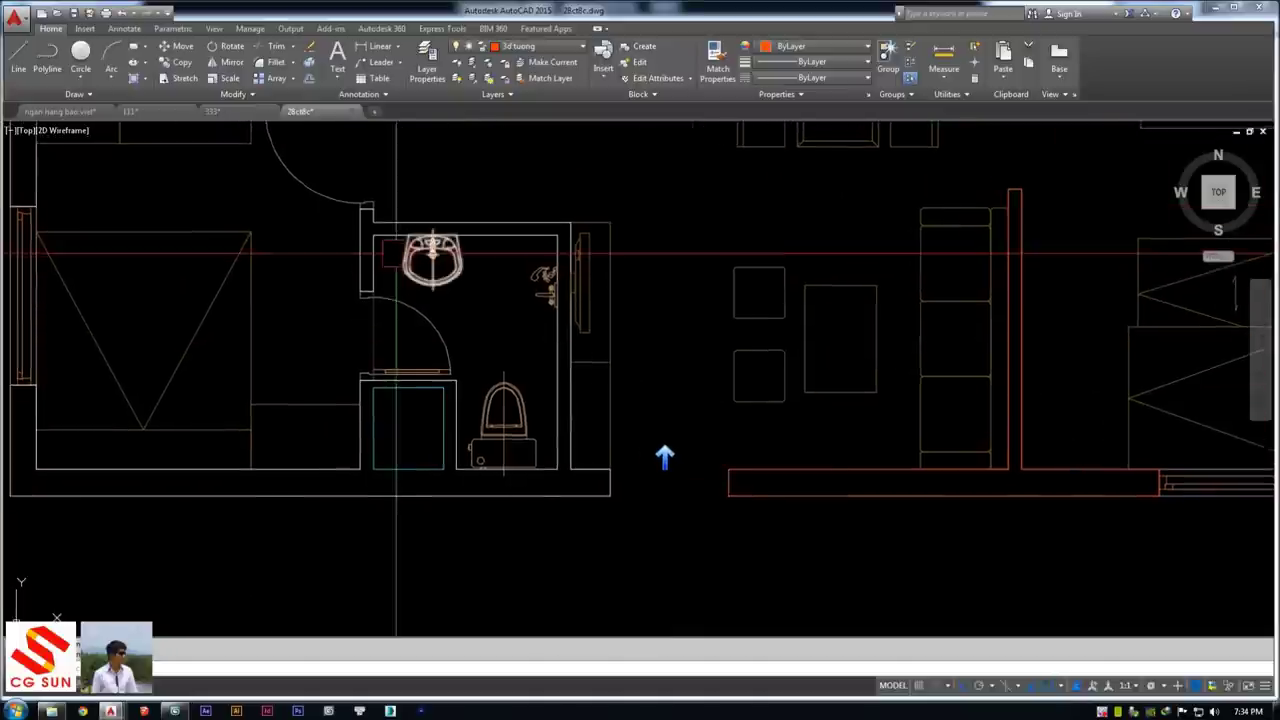
Try BOUNDARY inside the bedroom's upper wall and close the resulting error
middle_drag(665, 457, 857, 469)
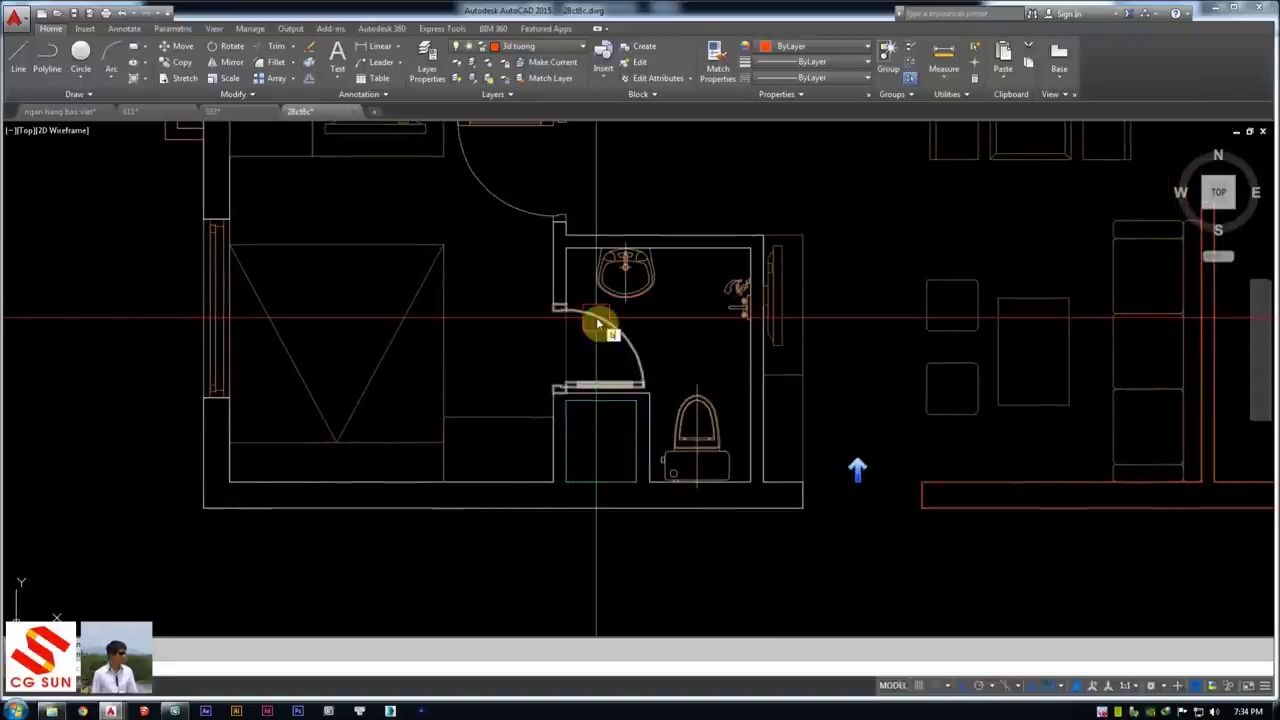
mouse_move(529, 275)
middle_down()
mouse_move(684, 373)
mouse_move(779, 413)
middle_up()
click(480, 280)
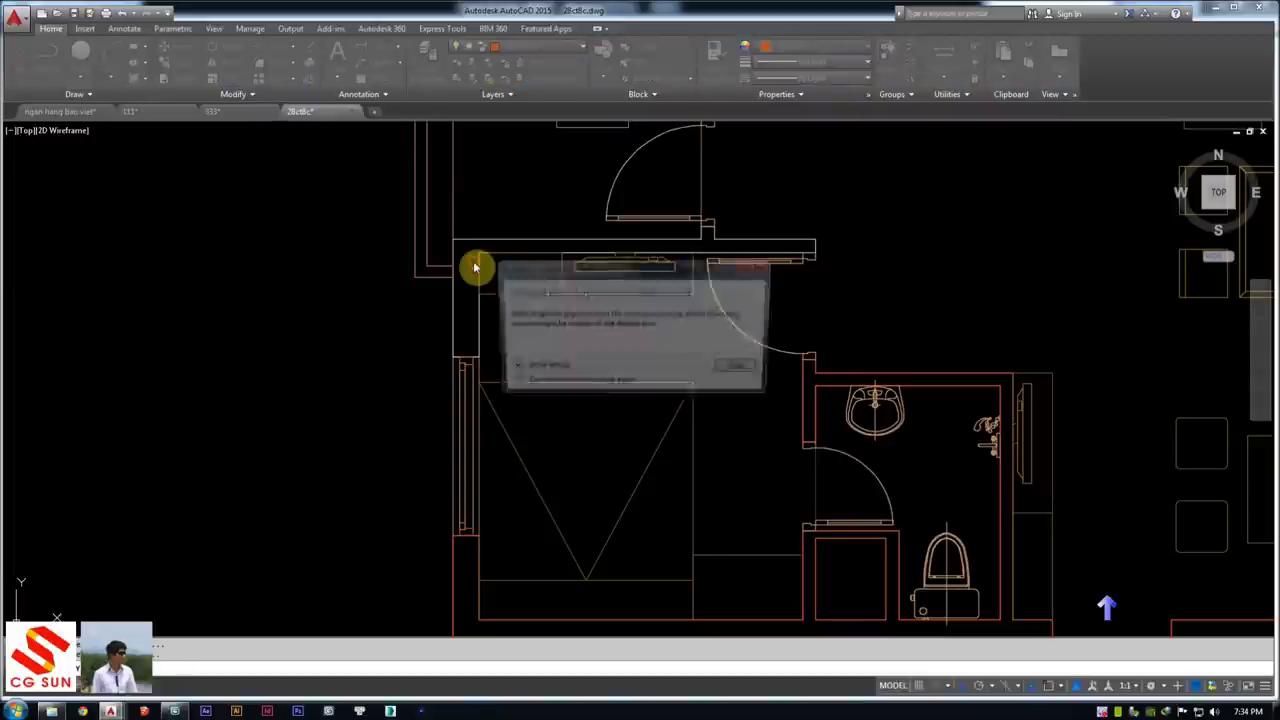
click(743, 372)
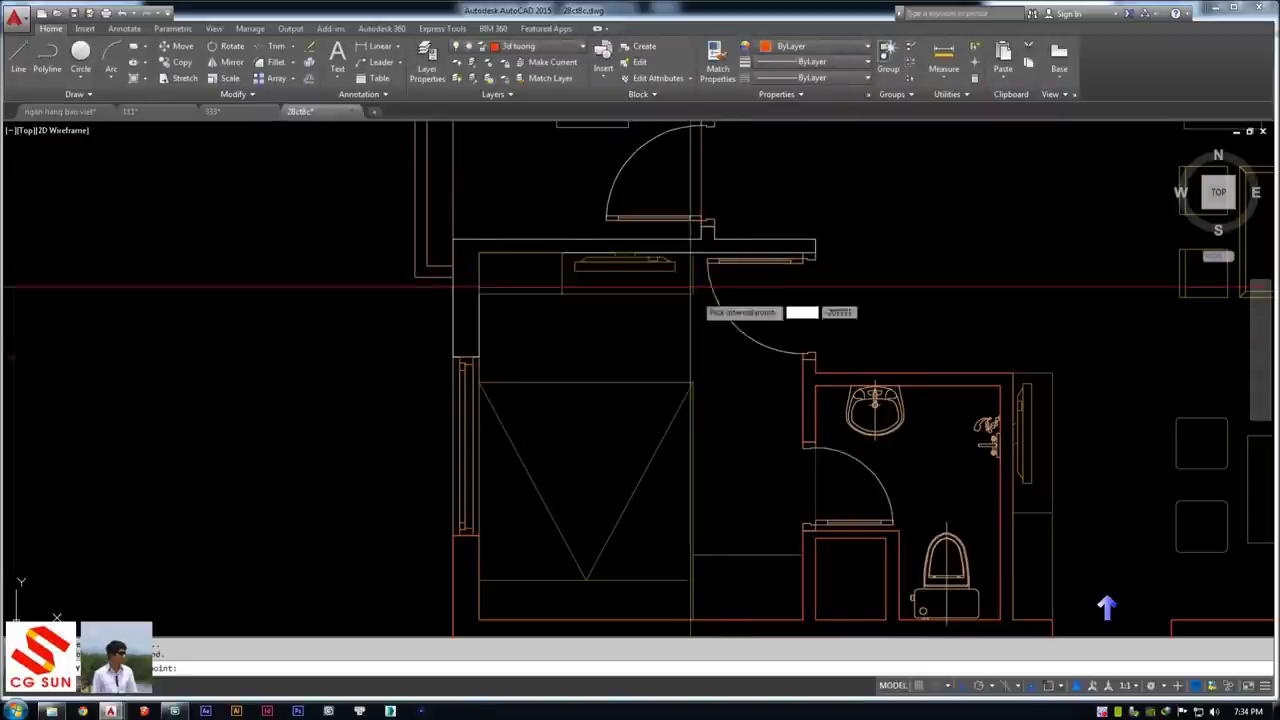
scroll(631, 290, up, 2)
middle_drag(631, 290, 607, 304)
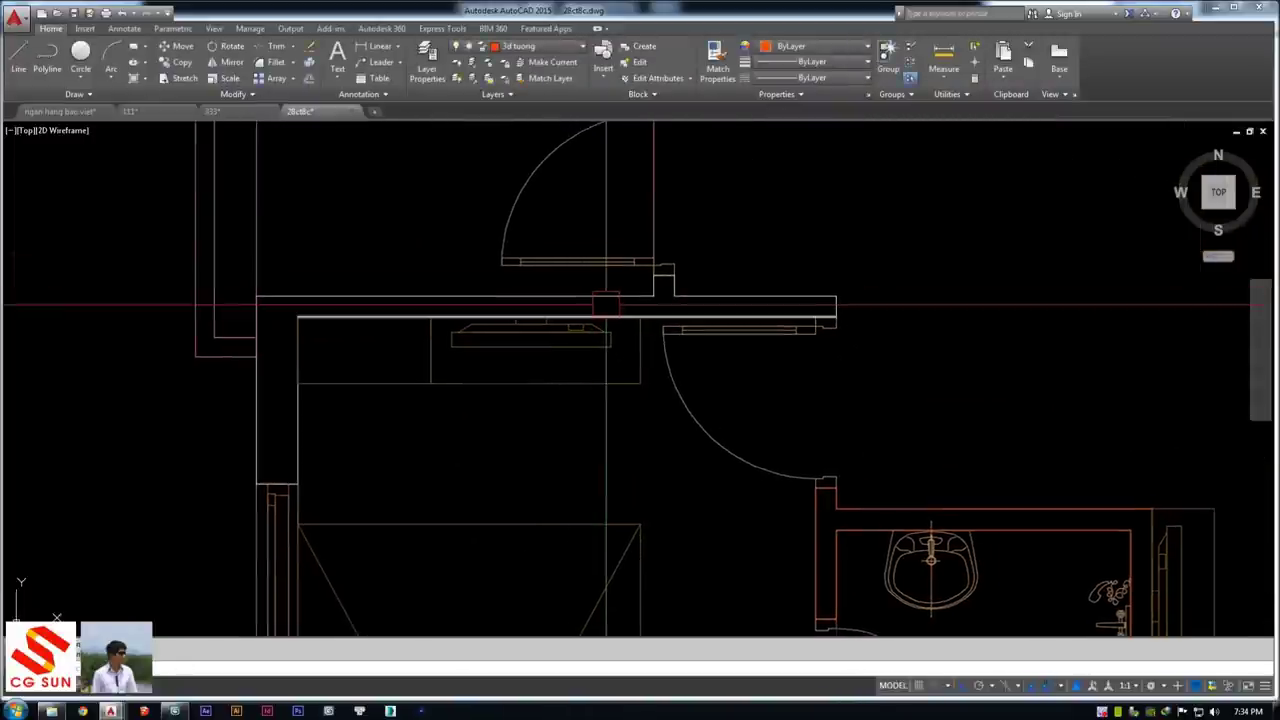
click(607, 312)
Trace the upper bedroom wall around its door opening with a PL polyline, undoing one wrong segment
key(Return)
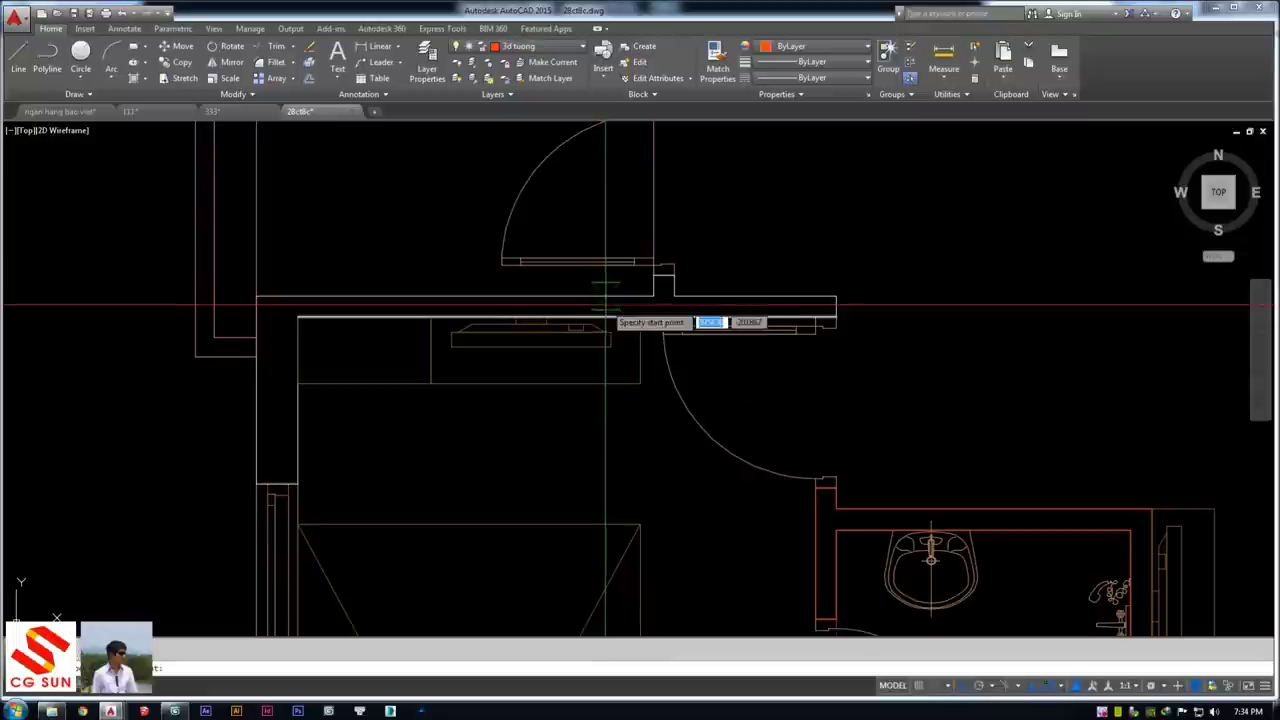
scroll(871, 320, up, 2)
click(776, 338)
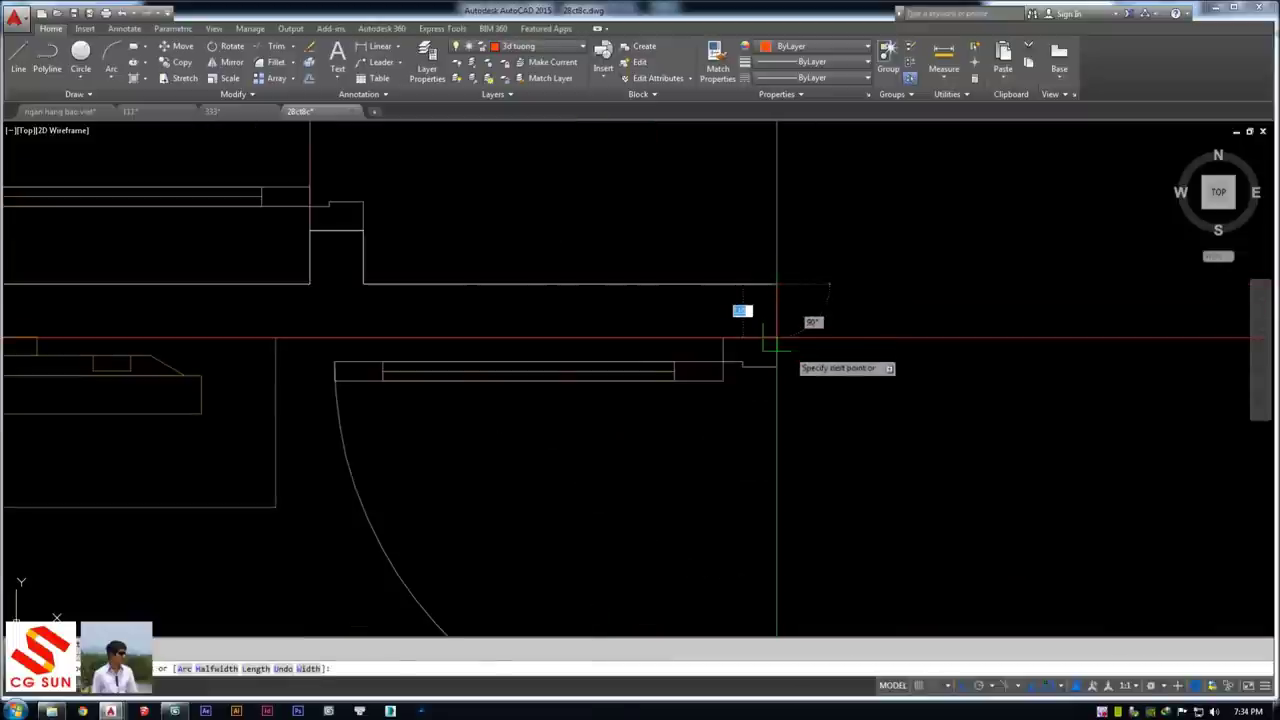
click(309, 346)
scroll(575, 300, down, 2)
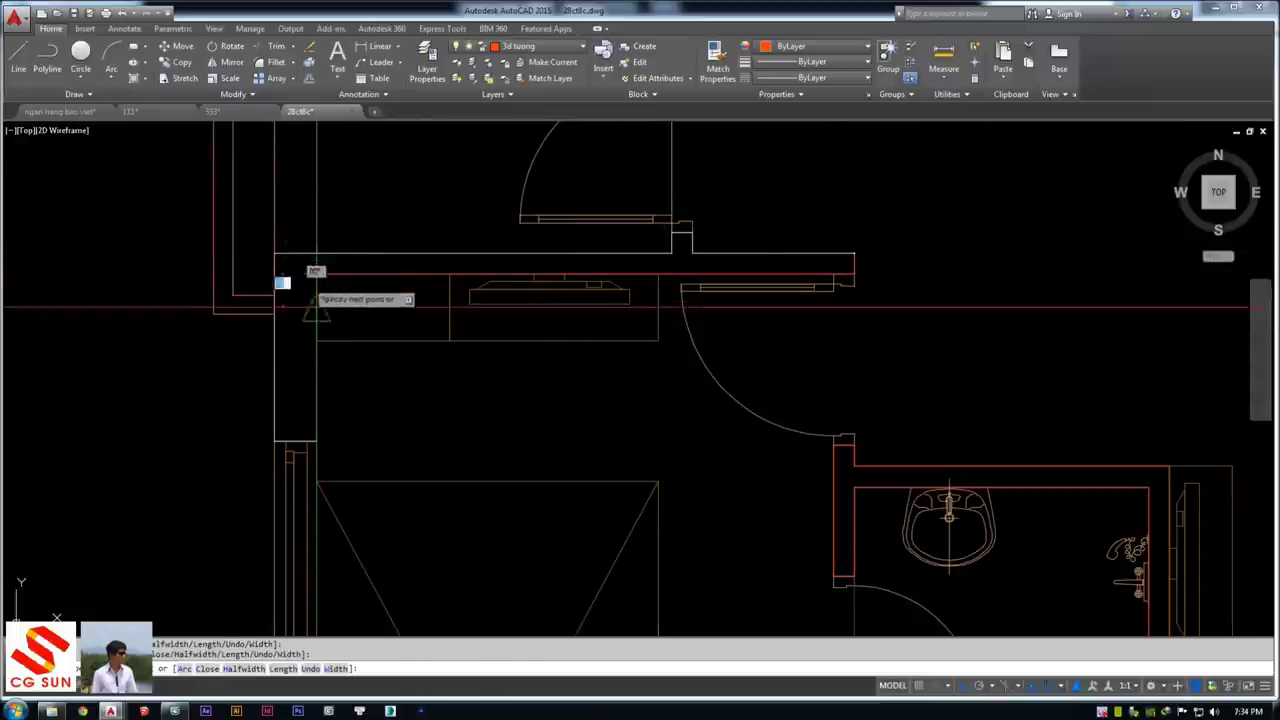
click(274, 441)
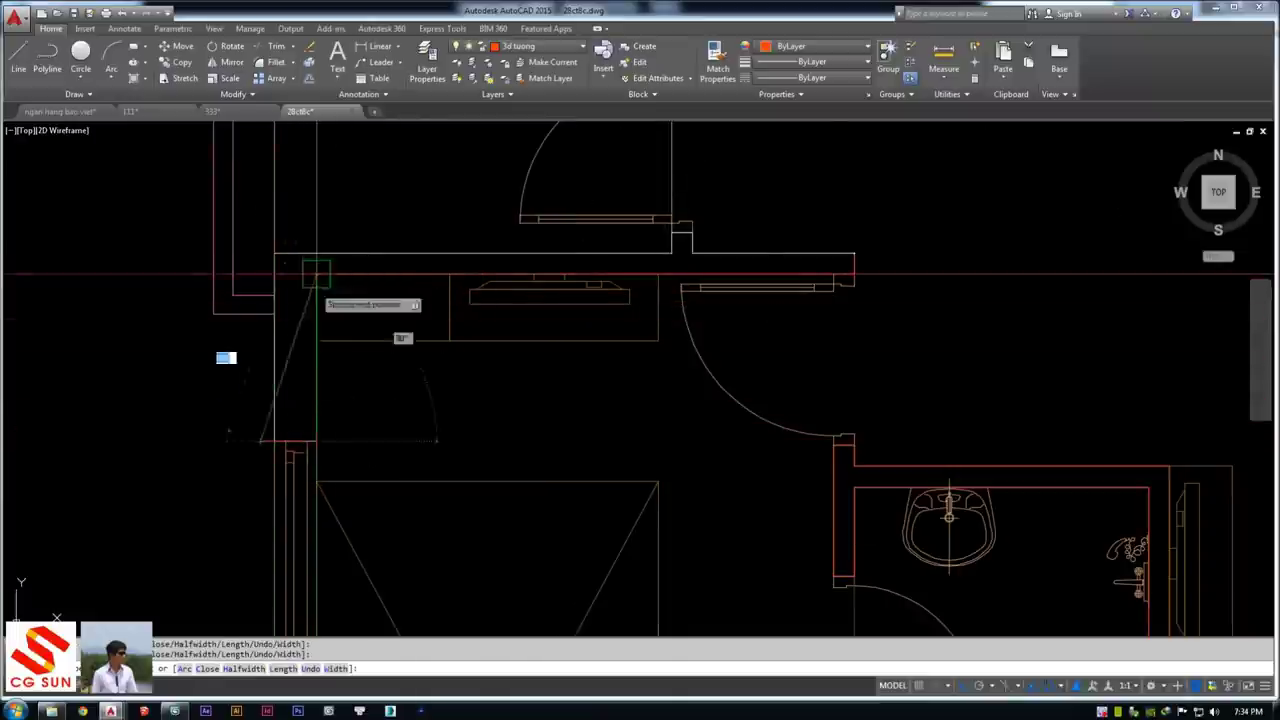
click(274, 254)
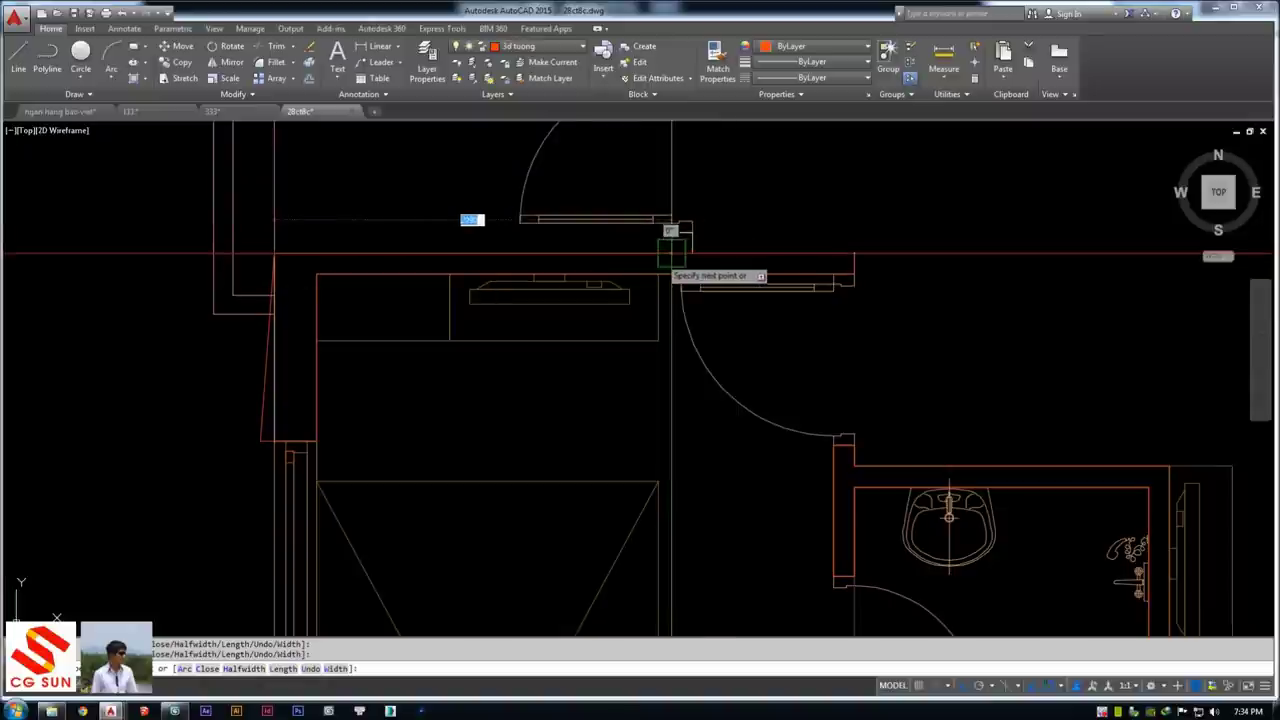
key(ctrl+z)
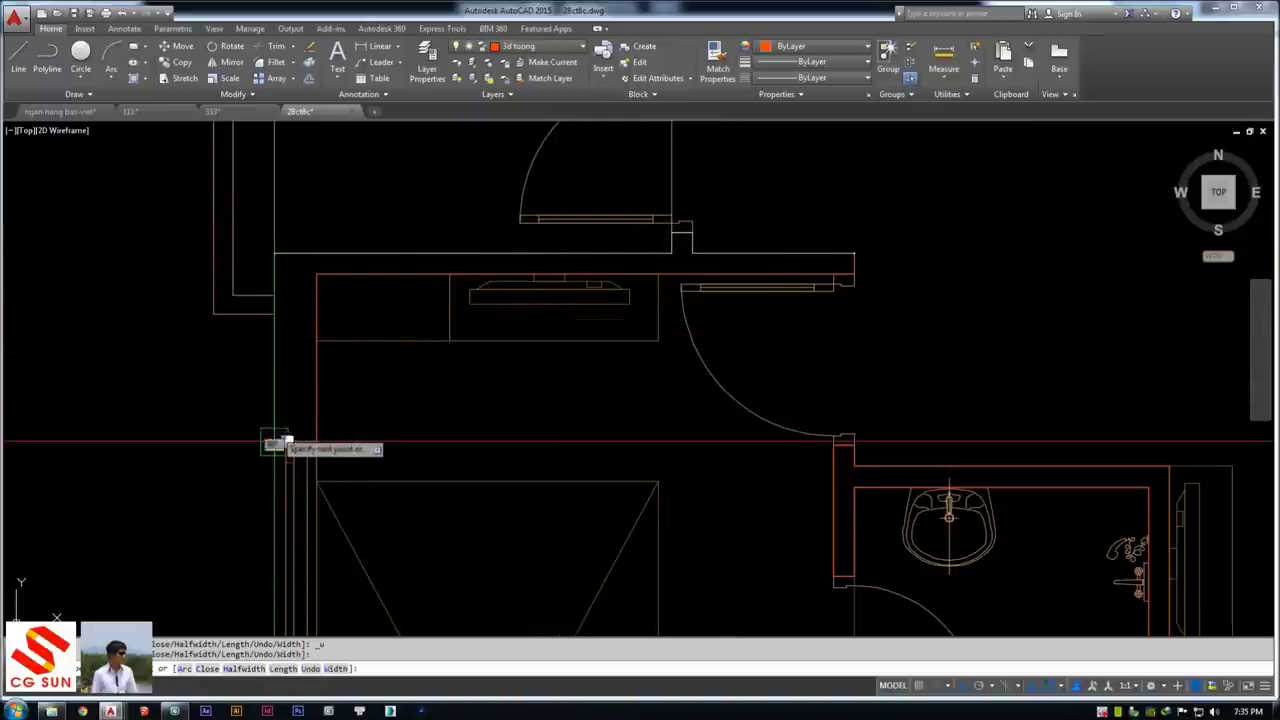
scroll(677, 237, up, 3)
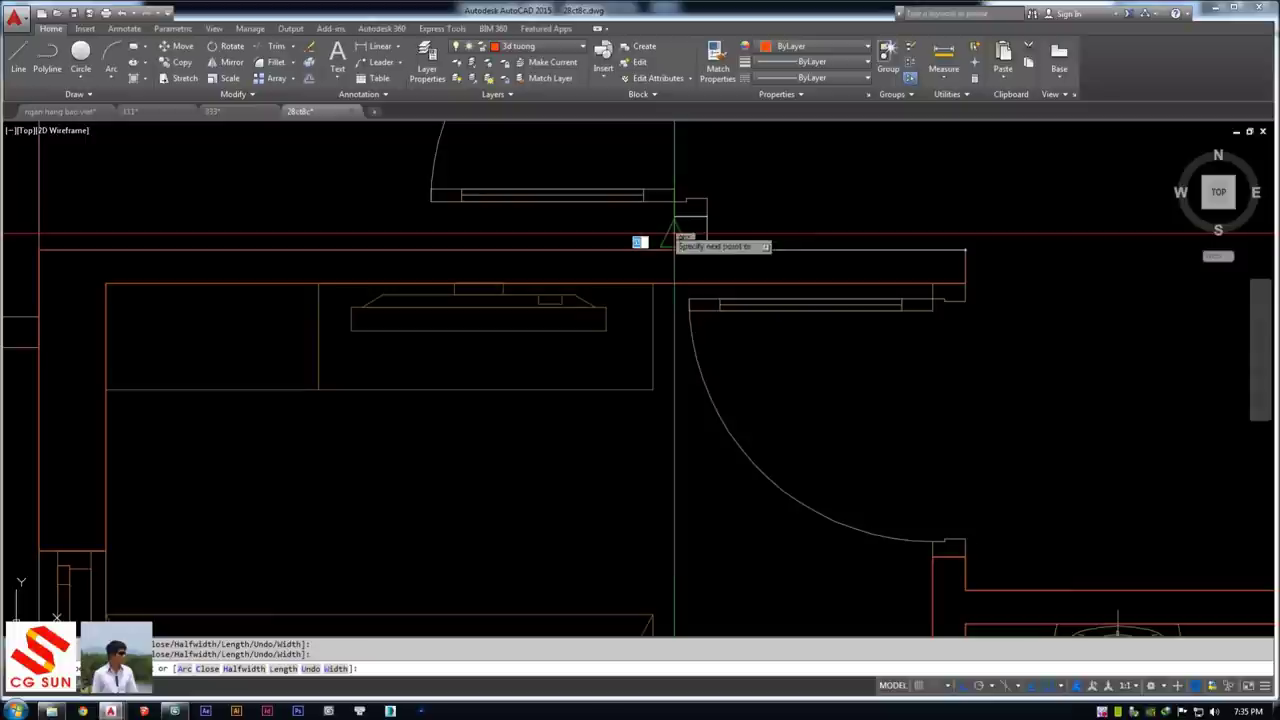
click(707, 216)
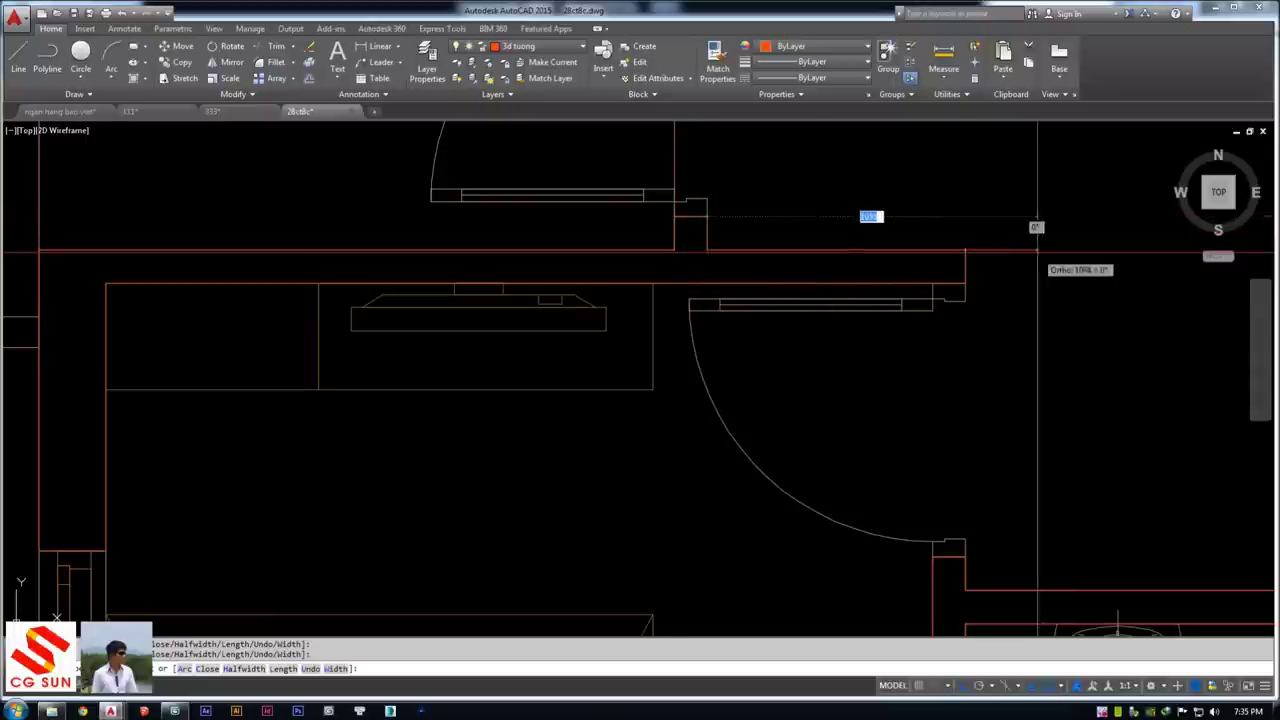
Inspect the new outline and the top wall outline, then deselect them
scroll(640, 380, down, 2)
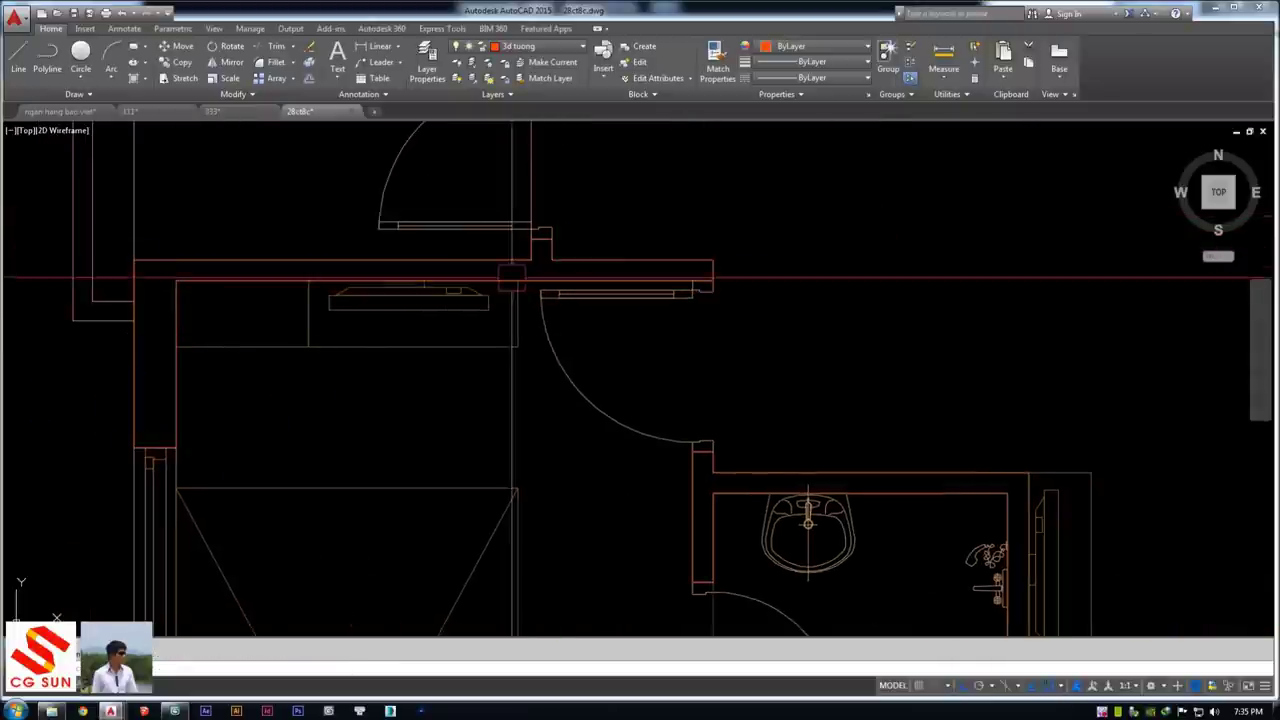
double_click(450, 260)
key(Escape)
scroll(663, 408, down, 3)
scroll(466, 286, up, 4)
click(424, 216)
key(Escape)
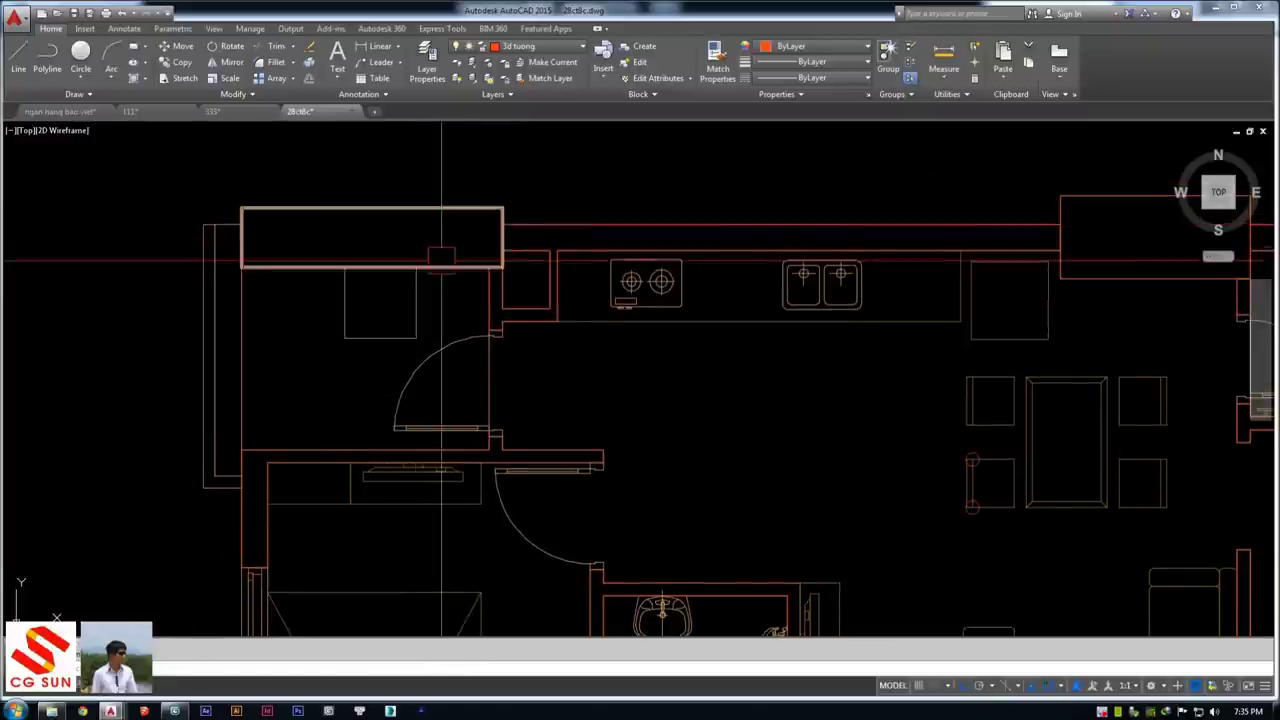
Isolate the wall layer by picking a wall so only the wall outlines show
scroll(443, 214, down, 3)
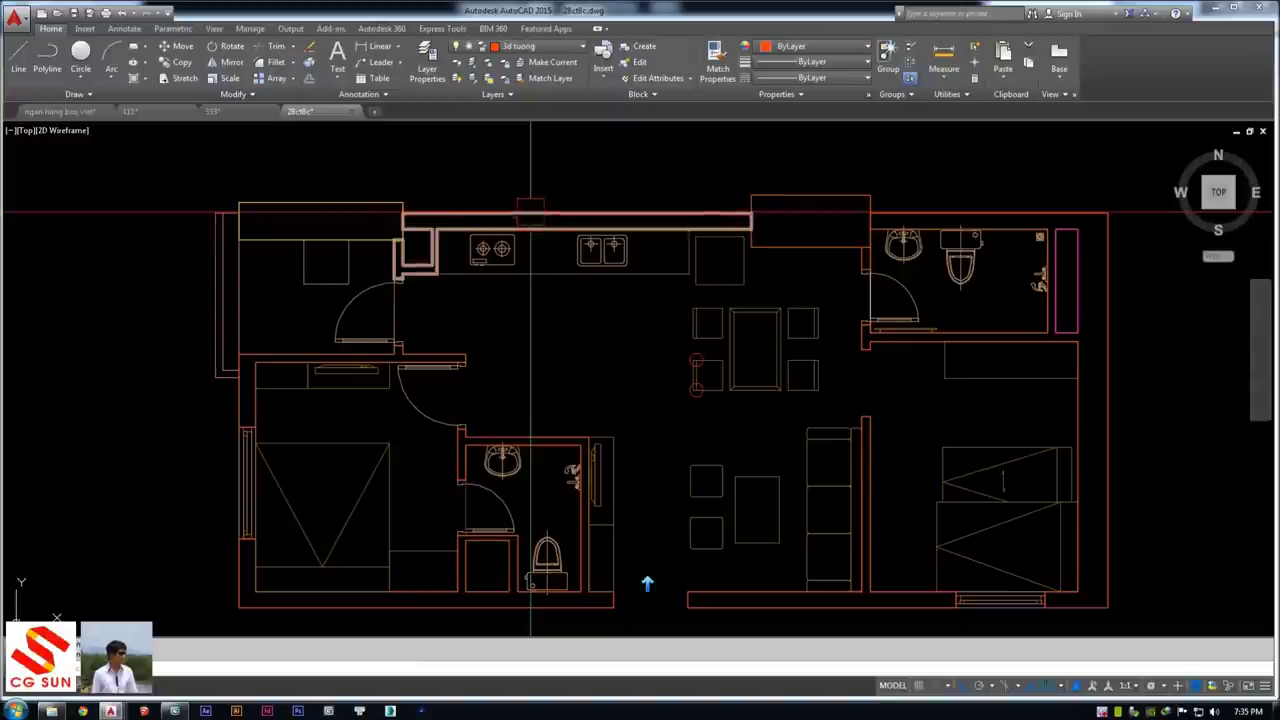
middle_drag(600, 300, 582, 298)
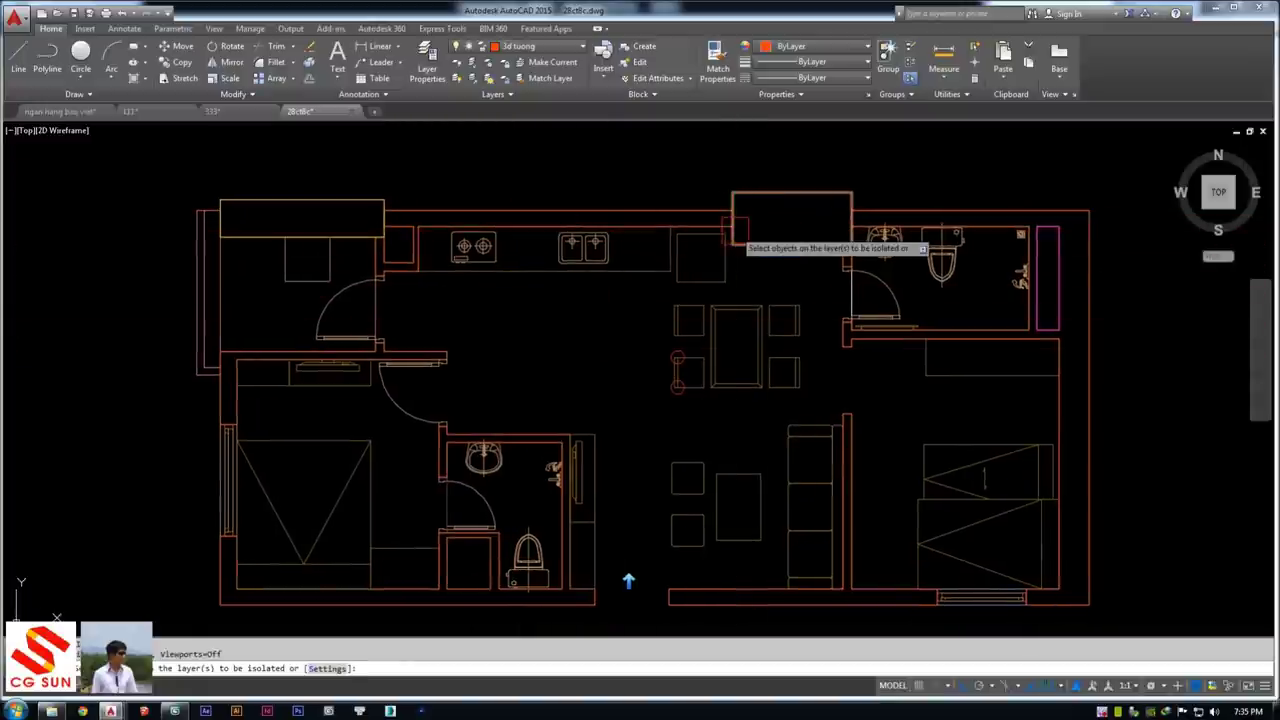
click(625, 255)
key(Return)
middle_drag(605, 320, 571, 295)
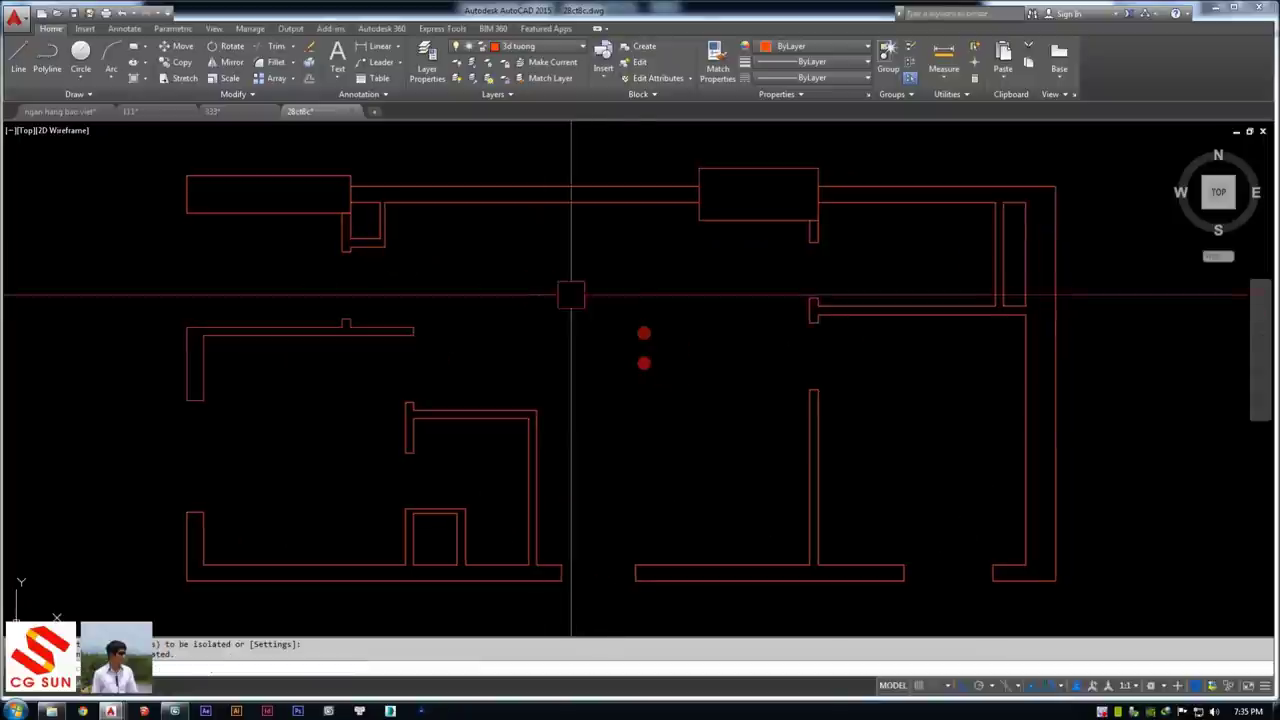
Start a window selection around the walls, then cancel it
scroll(637, 362, down, 4)
click(571, 349)
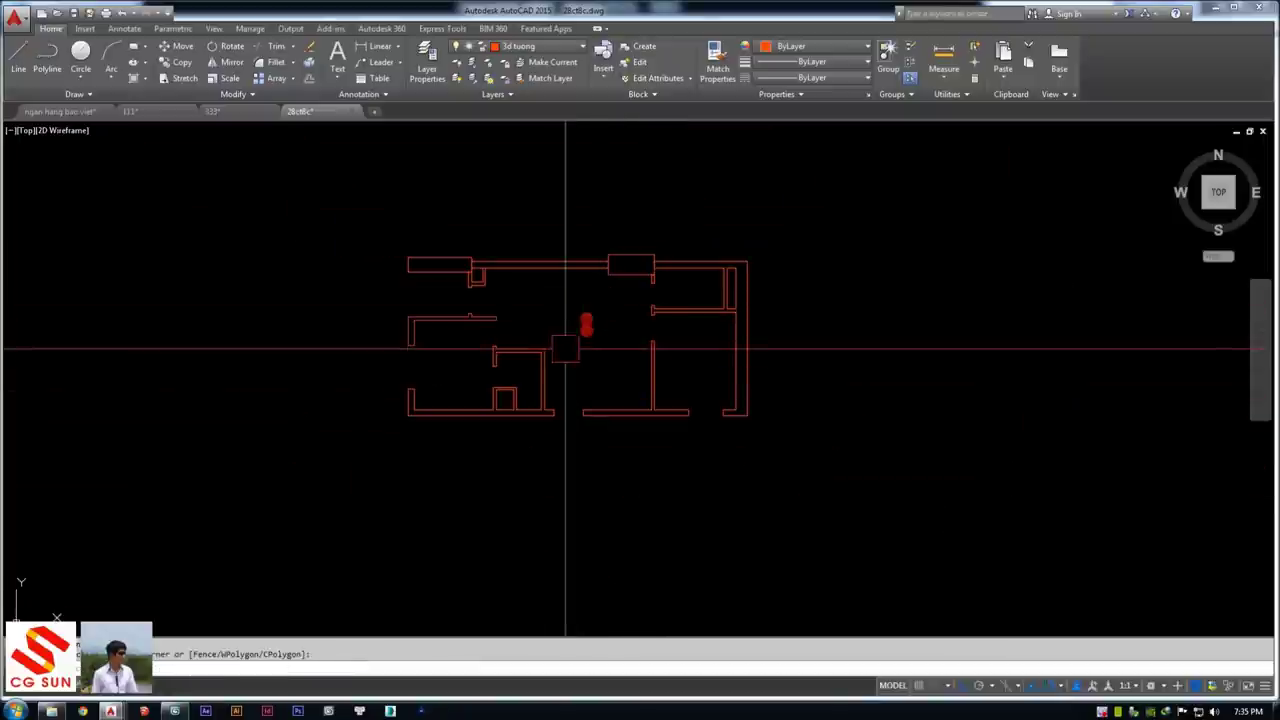
scroll(587, 328, up, 4)
scroll(587, 328, down, 3)
scroll(560, 330, up, 3)
key(Escape)
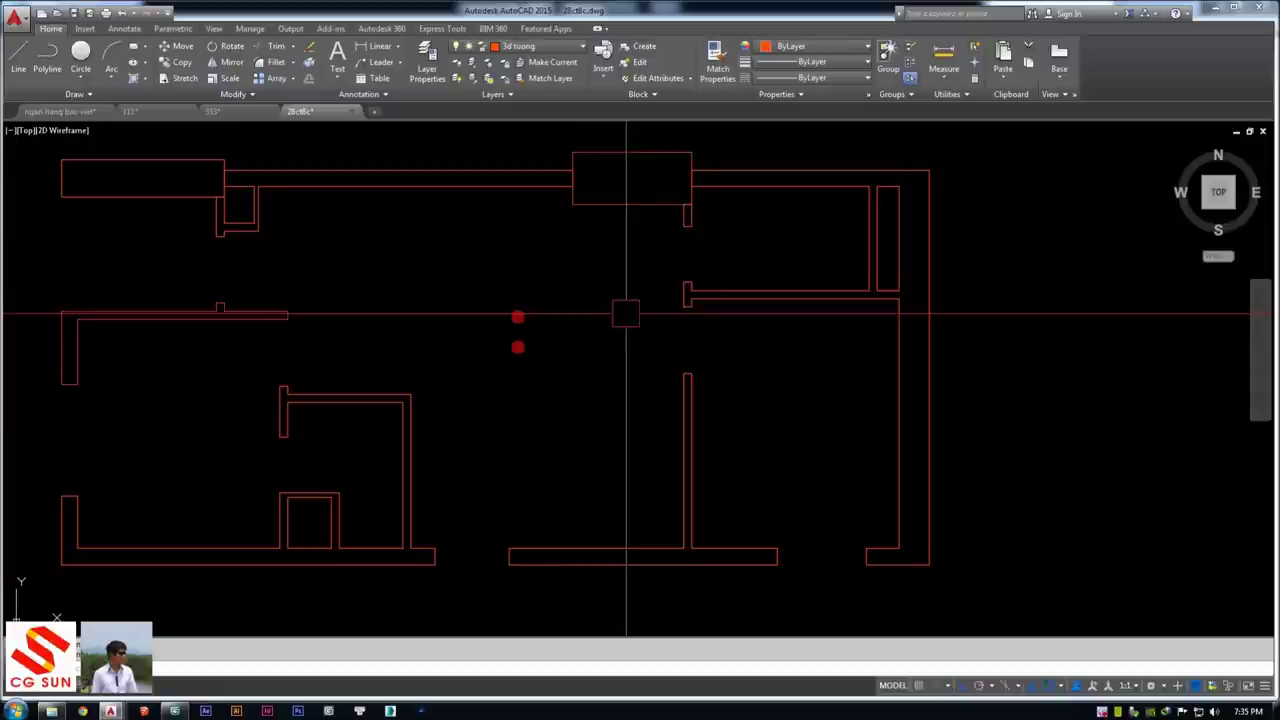
scroll(870, 250, down, 3)
scroll(770, 262, up, 3)
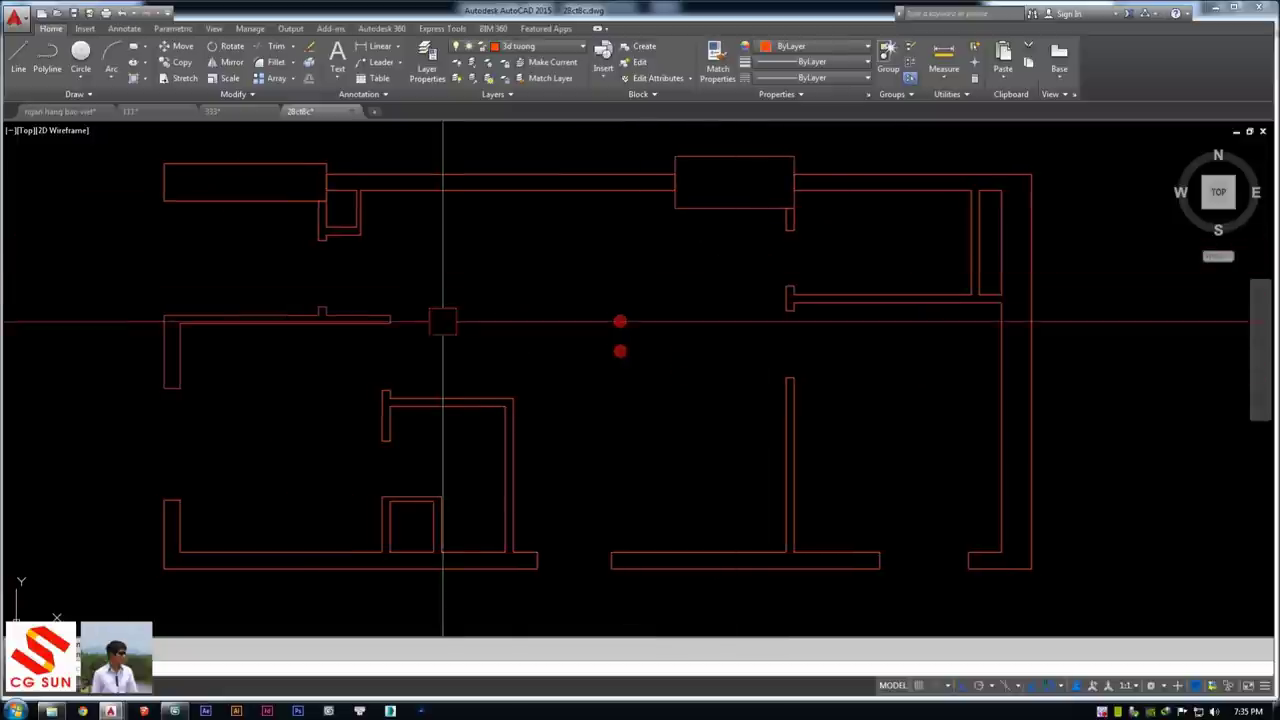
Select the L-shaped wall, try BOUNDARY and cancel it, then turn all layers on with LAYON
click(333, 318)
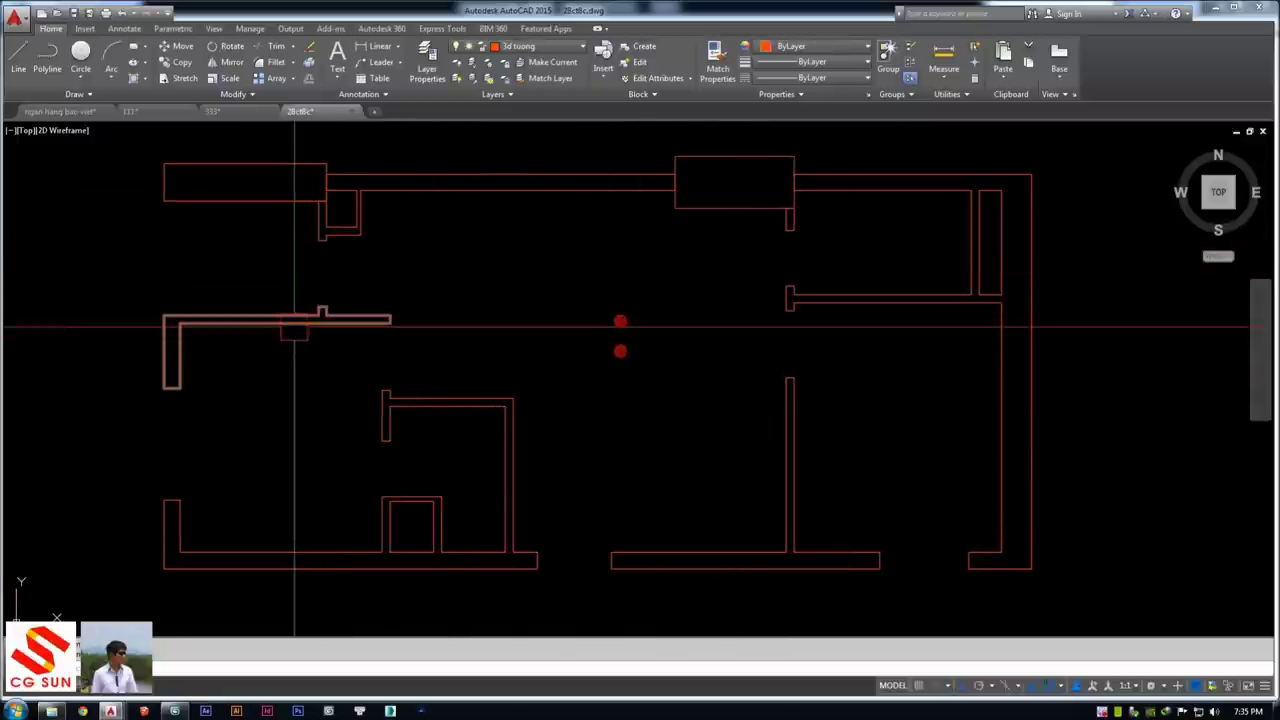
middle_drag(311, 318, 326, 321)
text(bo)
key(Return)
click(340, 258)
scroll(303, 320, up, 5)
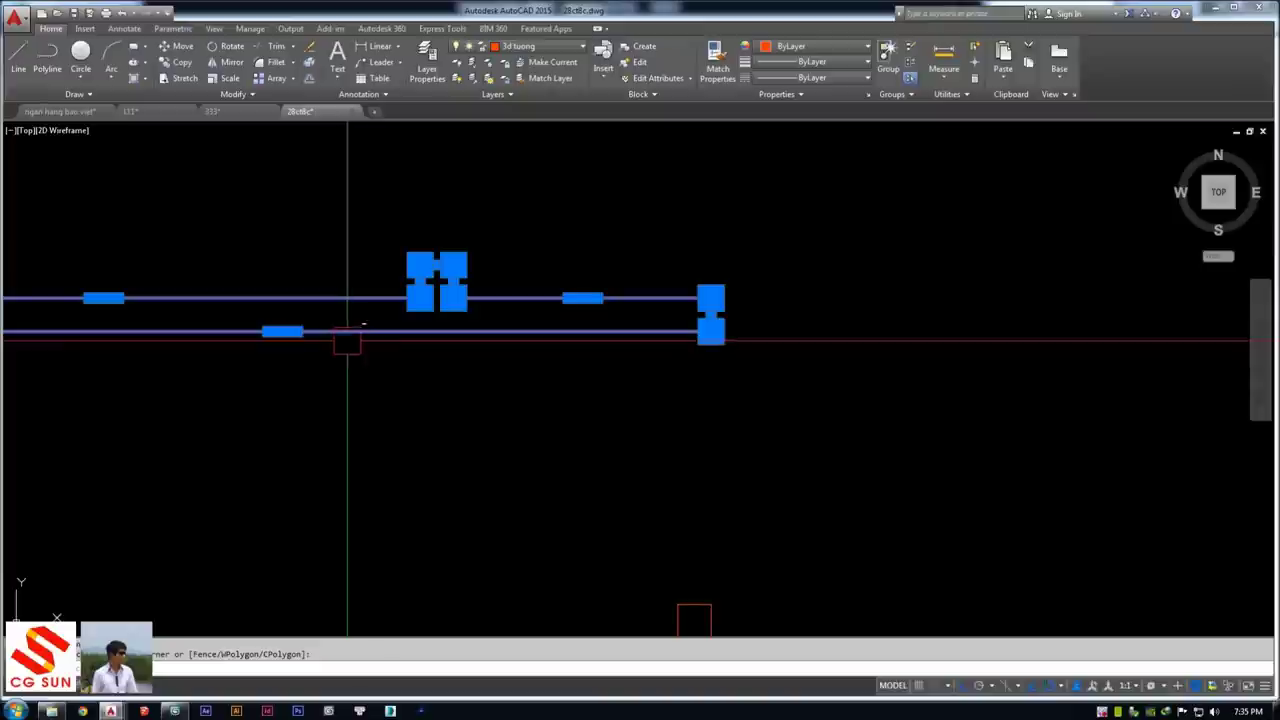
key(Escape)
scroll(347, 381, down, 5)
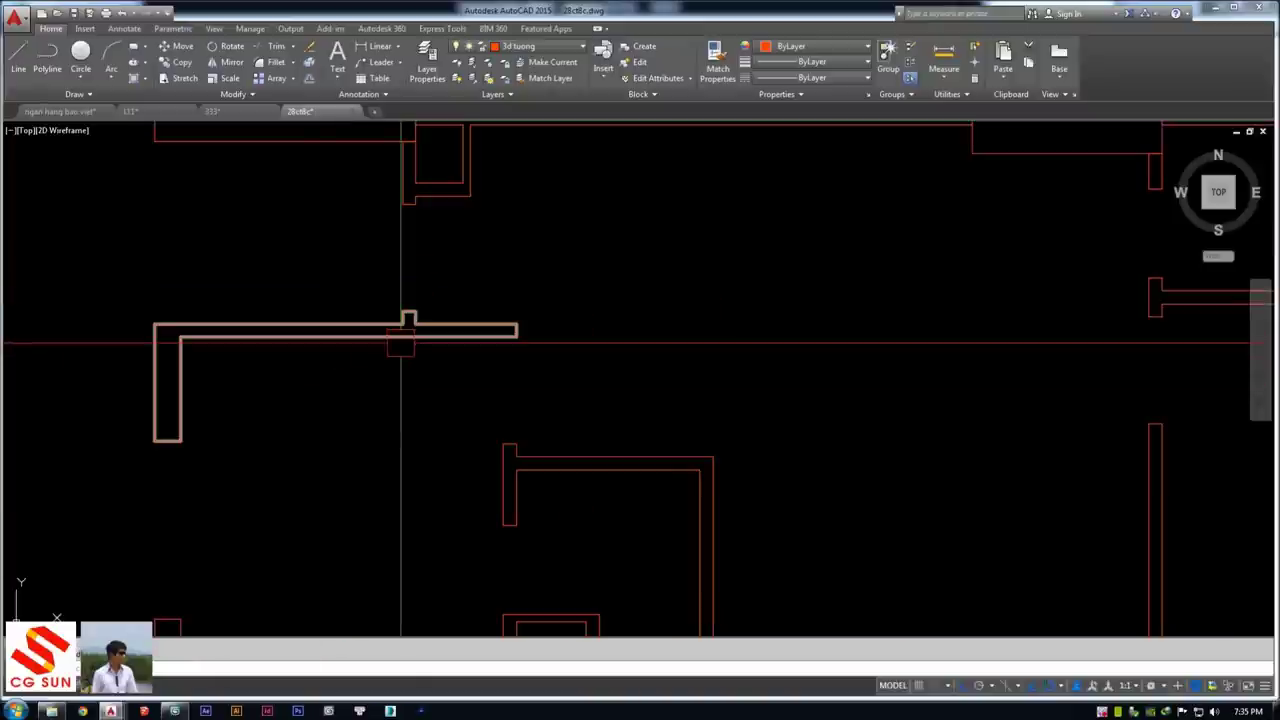
scroll(497, 321, up, 2)
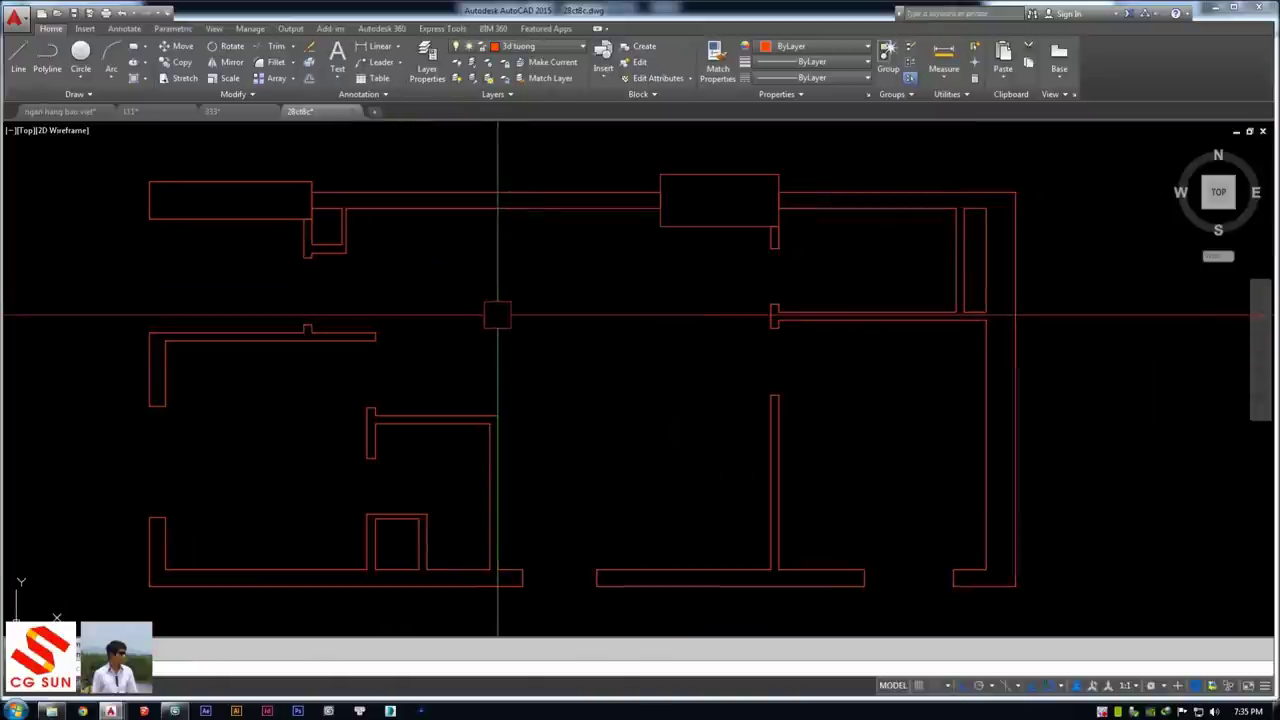
text(layon)
key(Return)
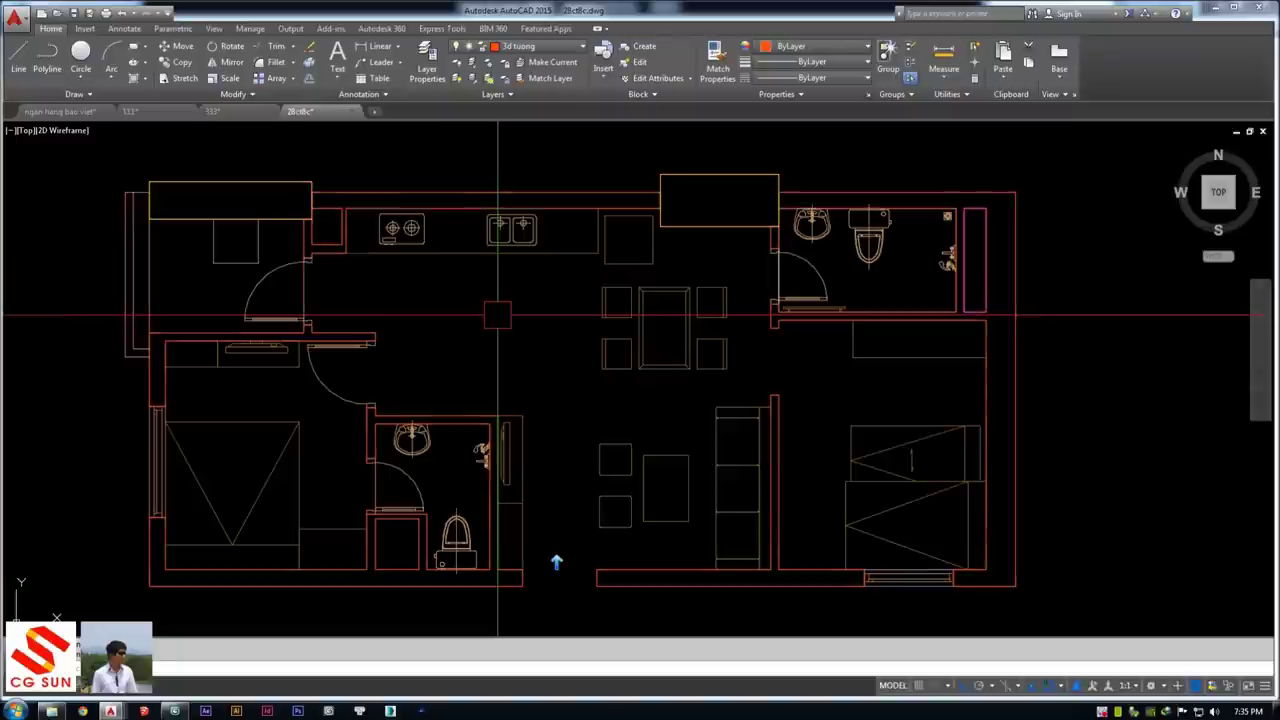
Choose 3d cua from the Layers panel drop-down as the current layer
mouse_move(366, 180)
middle_down()
mouse_move(366, 200)
mouse_move(379, 170)
middle_up()
click(349, 190)
key(Escape)
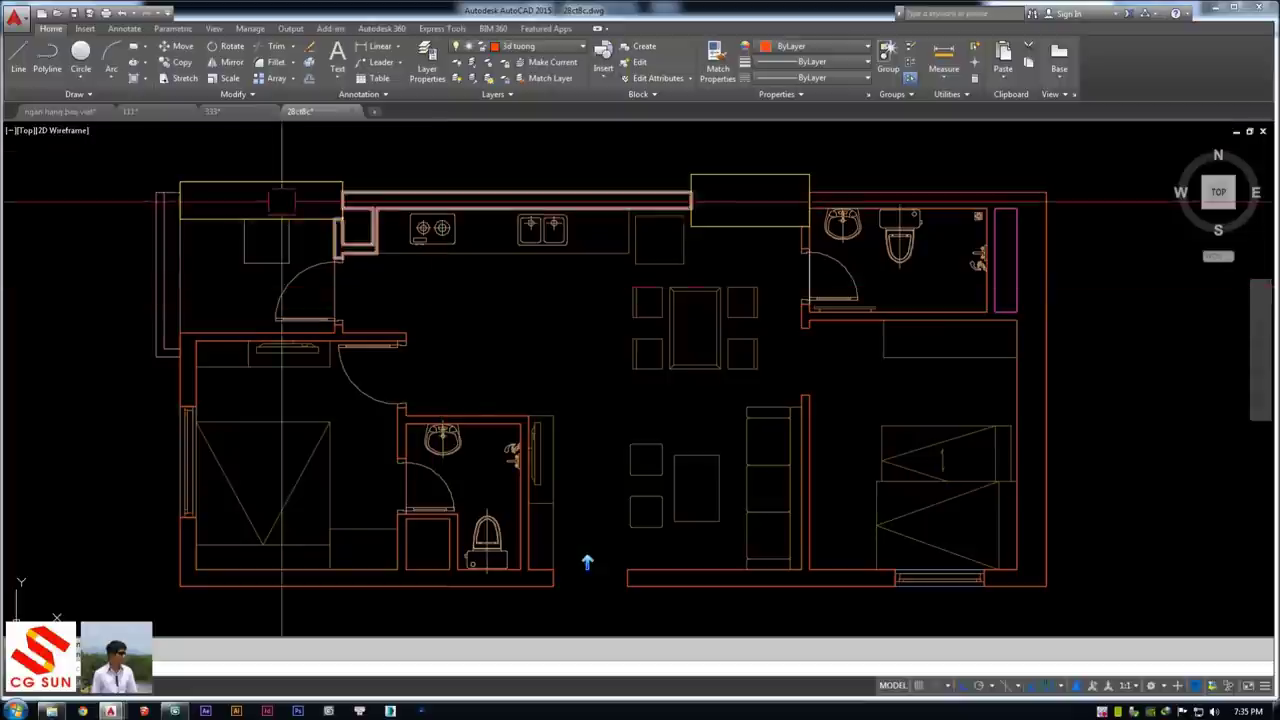
click(546, 48)
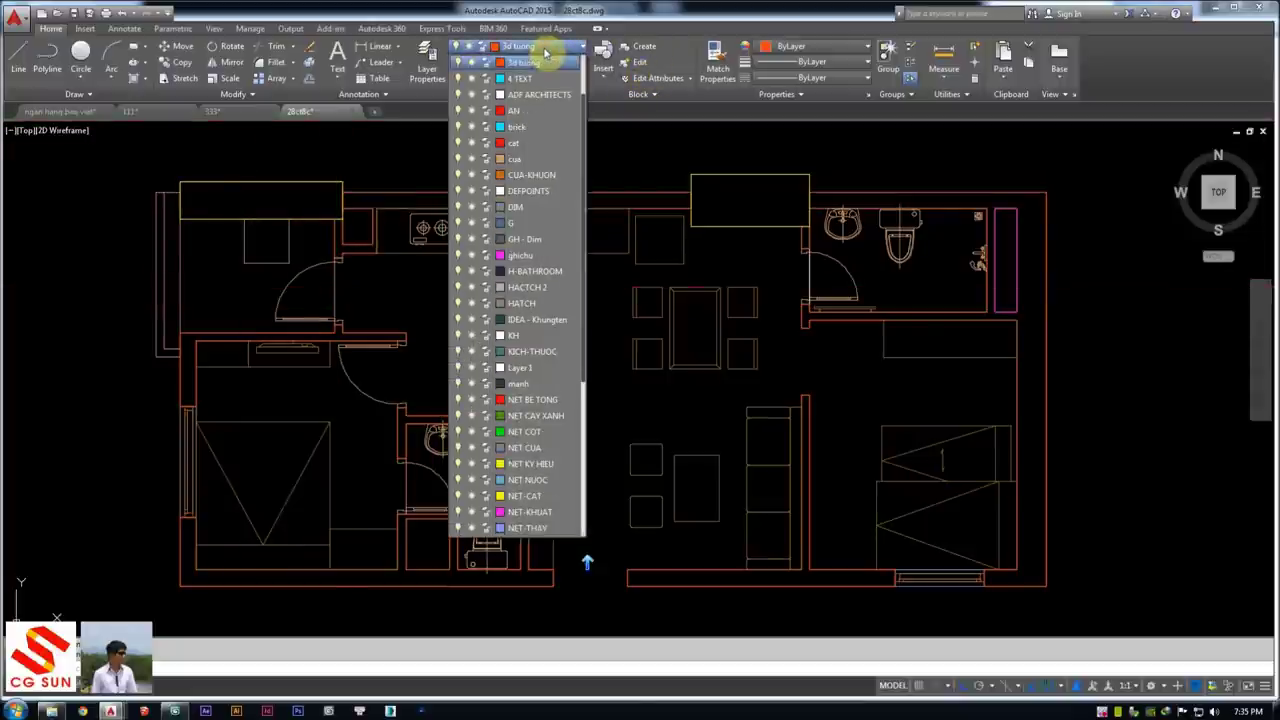
scroll(536, 100, up, 1)
scroll(522, 105, up, 1)
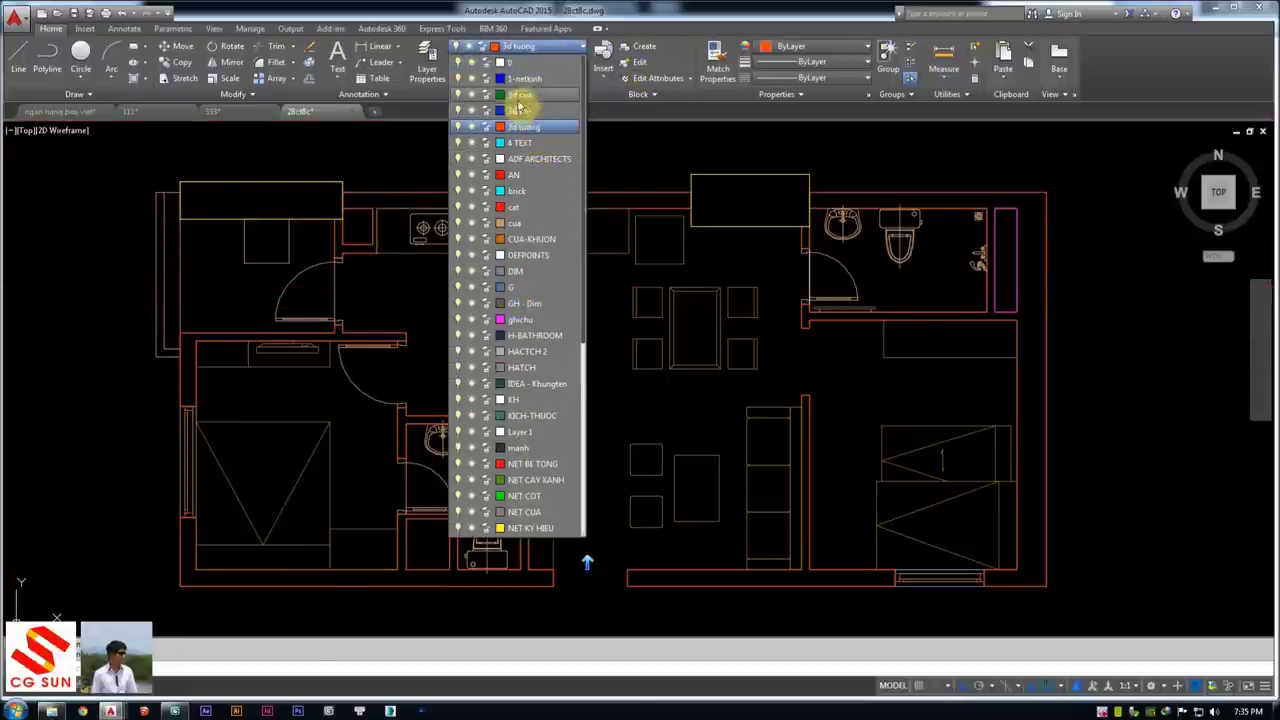
click(520, 95)
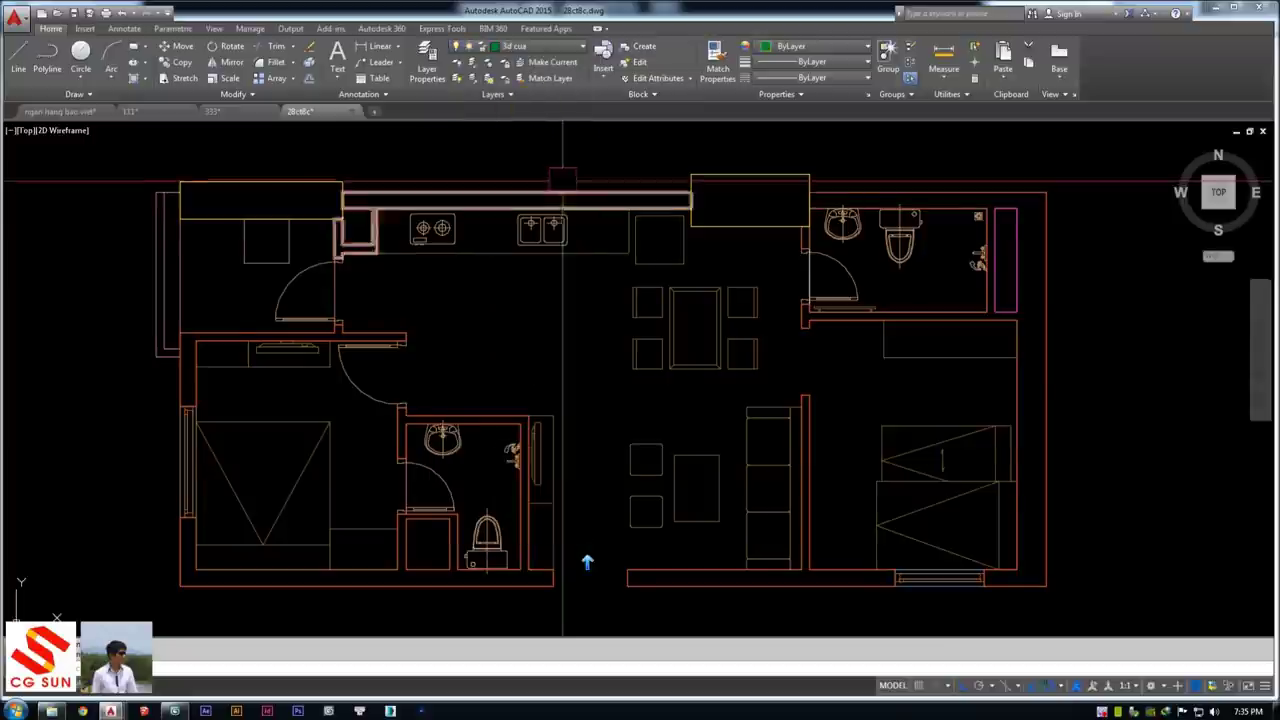
scroll(430, 197, up, 3)
scroll(655, 425, up, 2)
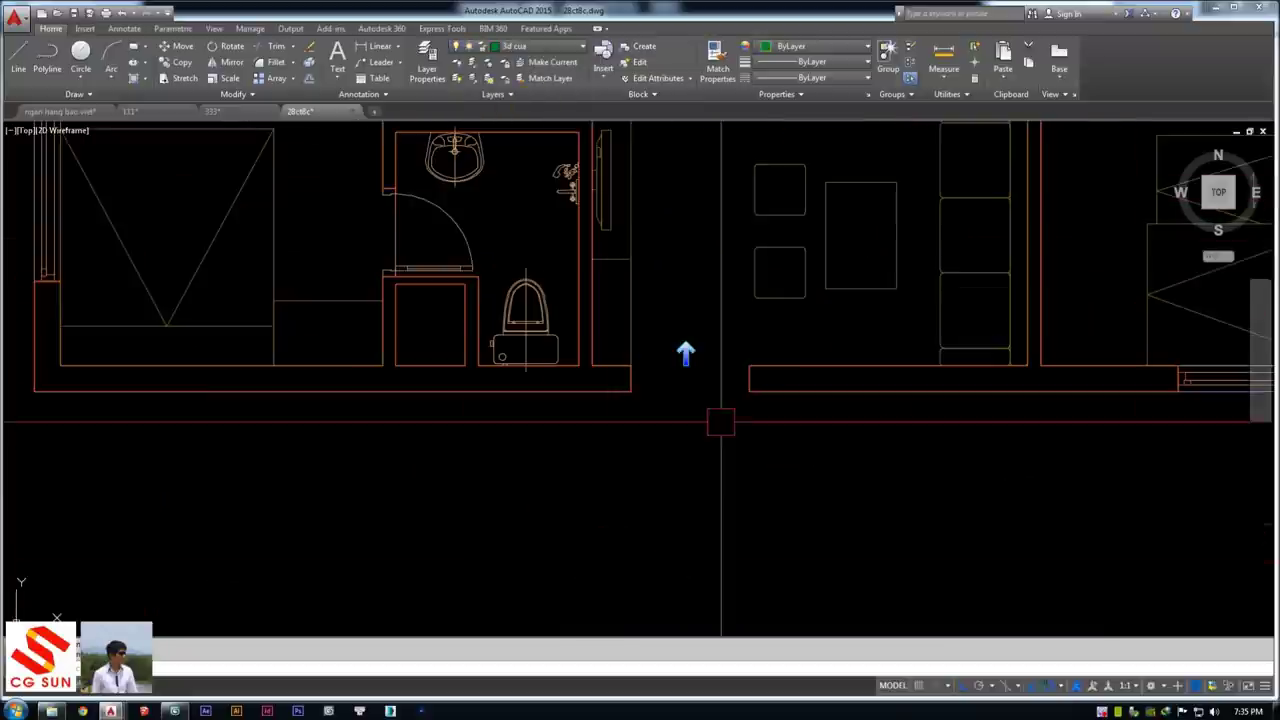
Start a rectangle with REC, then cancel the unfinished one
scroll(640, 400, up, 2)
scroll(560, 415, down, 1)
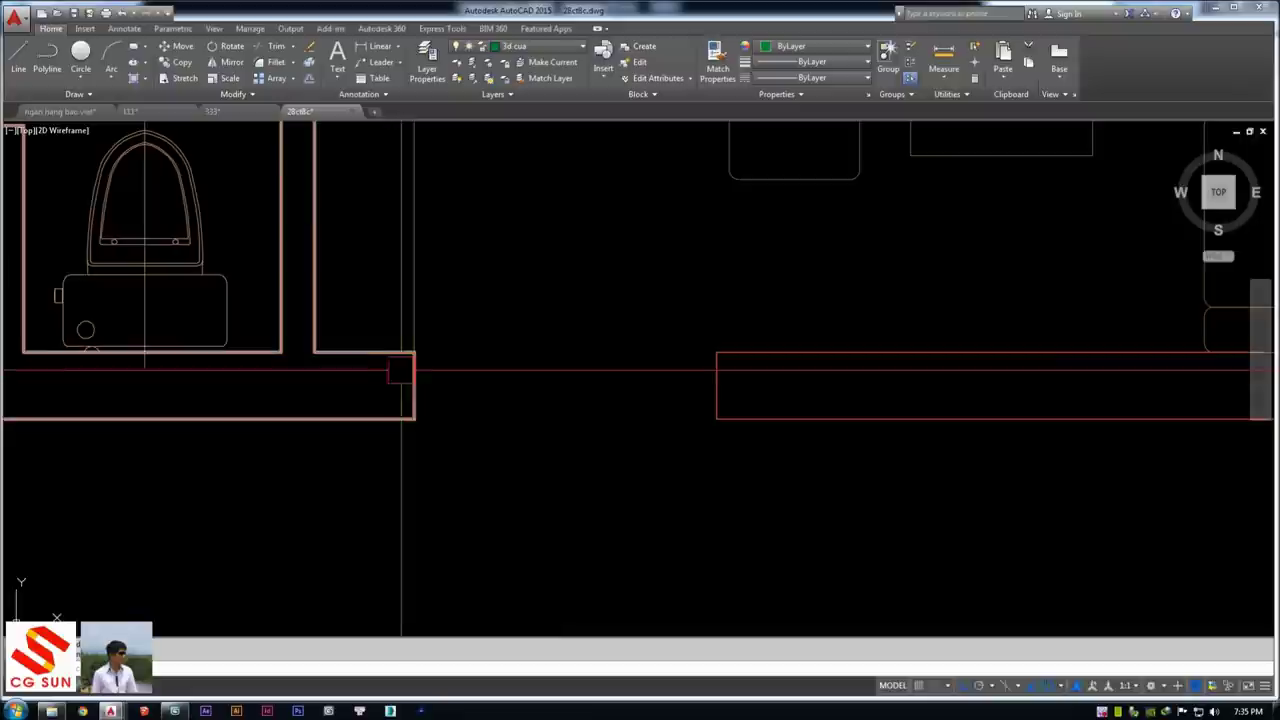
scroll(657, 386, down, 3)
scroll(672, 352, down, 3)
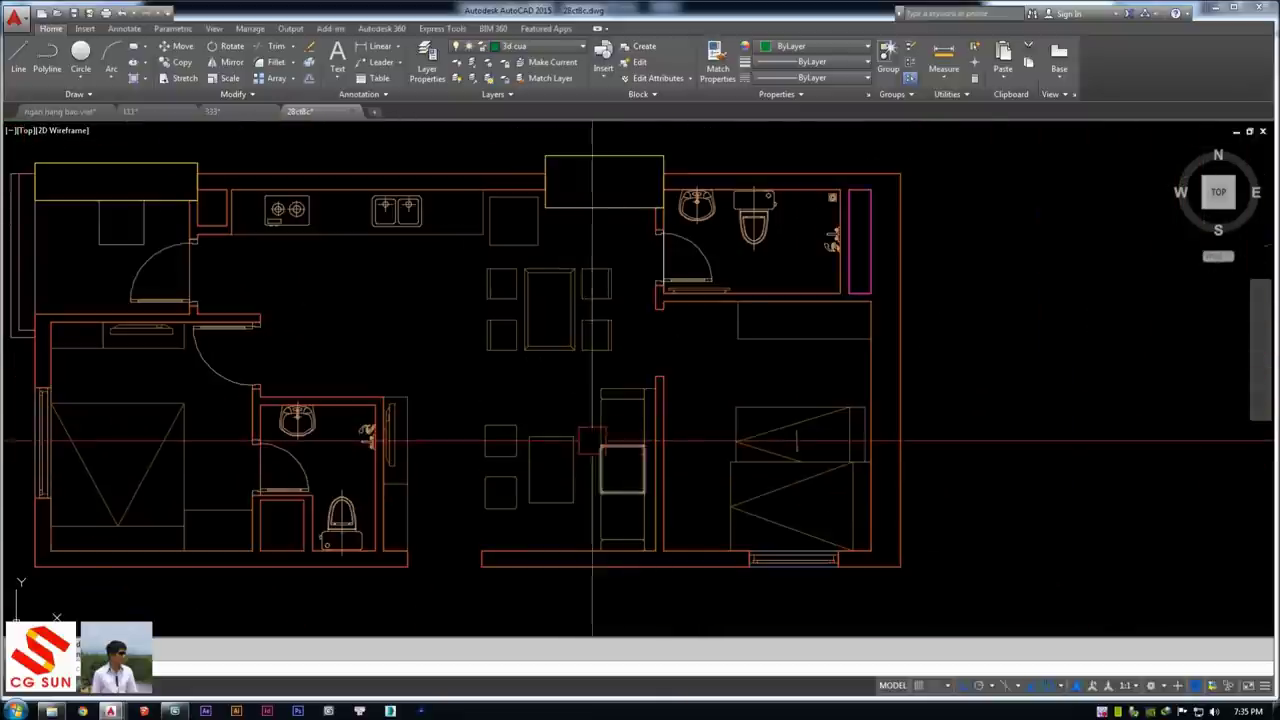
scroll(655, 368, up, 2)
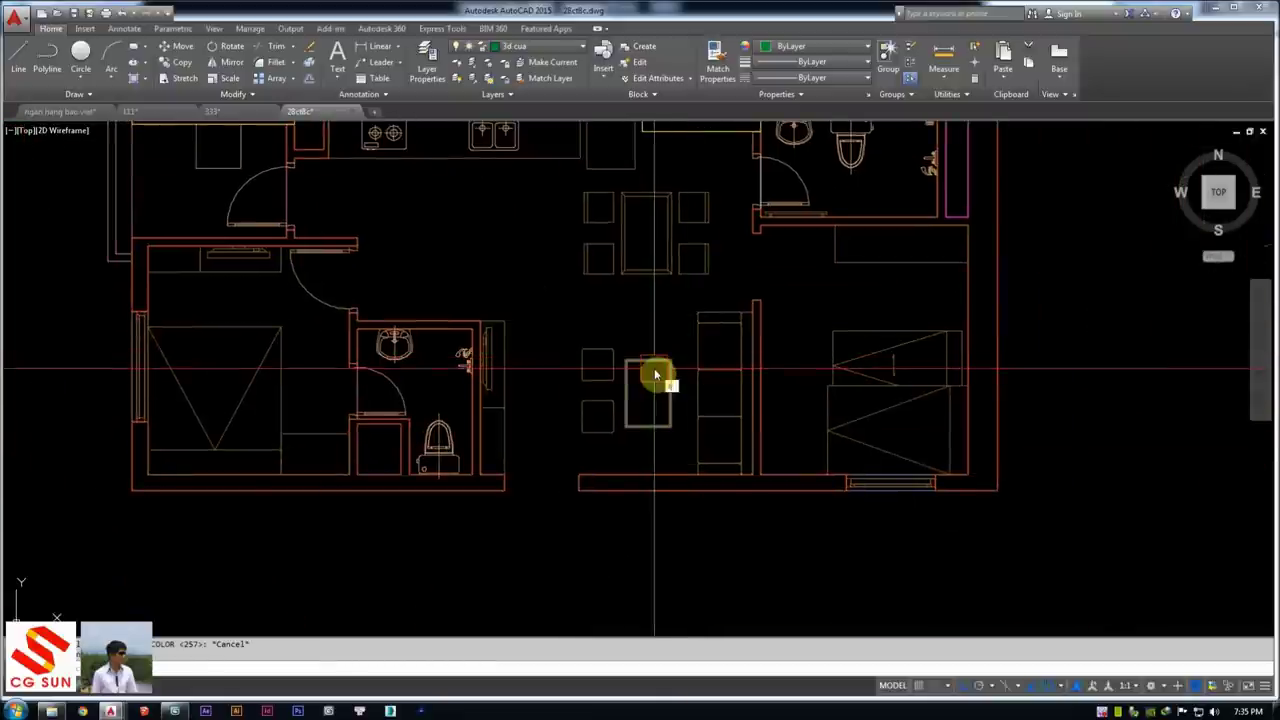
text(rec)
key(Return)
scroll(480, 500, up, 5)
scroll(440, 496, up, 2)
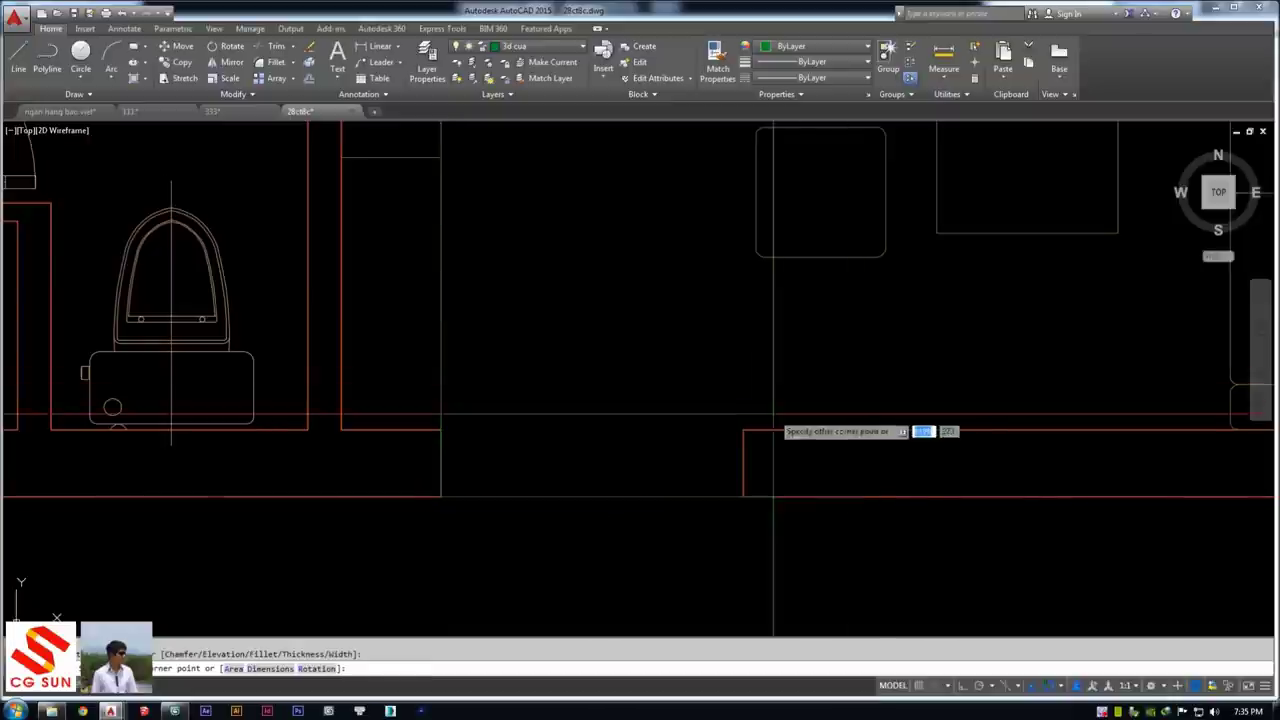
key(Escape)
scroll(700, 420, down, 3)
scroll(597, 485, down, 2)
scroll(630, 460, up, 4)
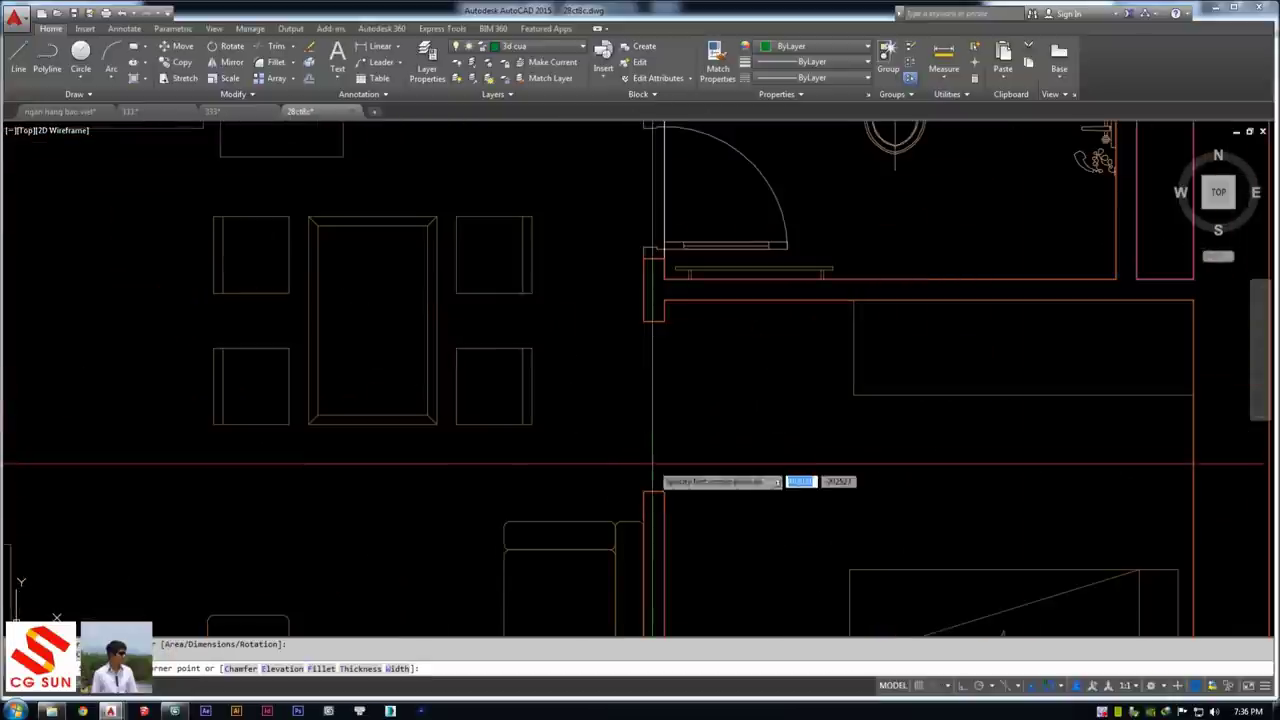
Draw rectangles across the door openings near the toilet, snapping corners to the wall ends
middle_drag(643, 321, 614, 446)
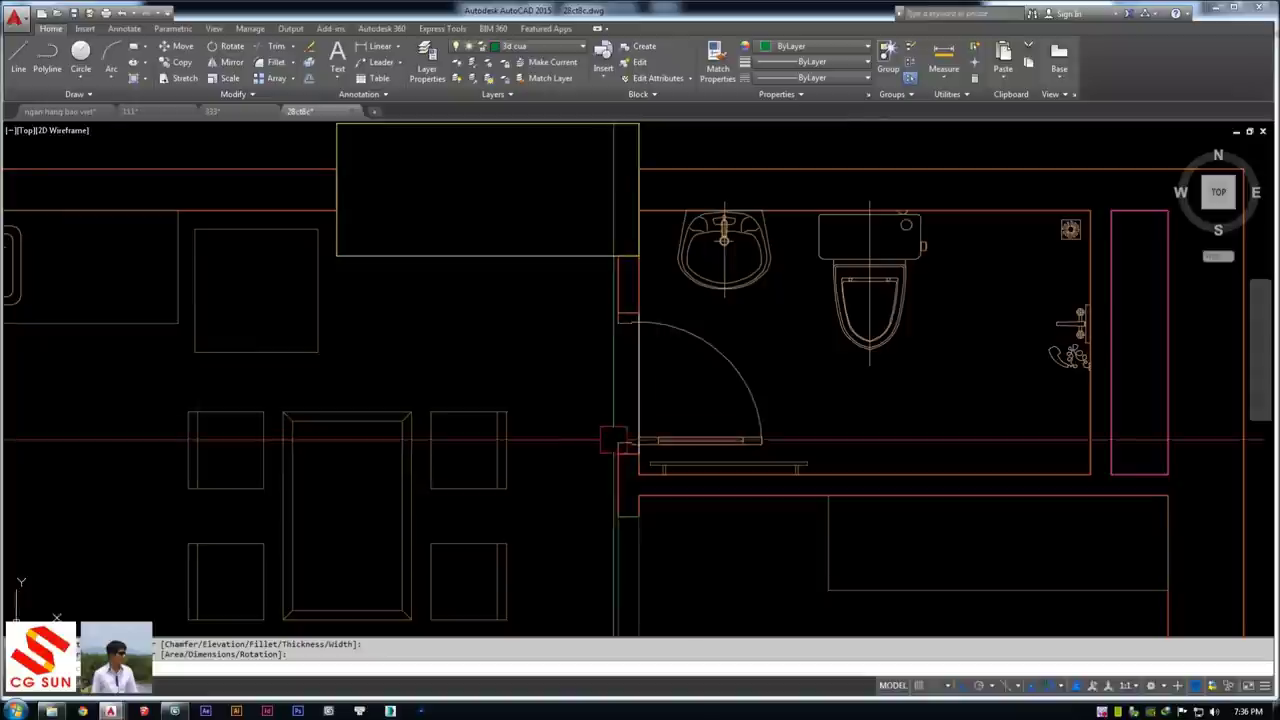
scroll(600, 455, up, 3)
scroll(688, 232, up, 1)
click(688, 232)
key(space)
scroll(688, 232, down, 2)
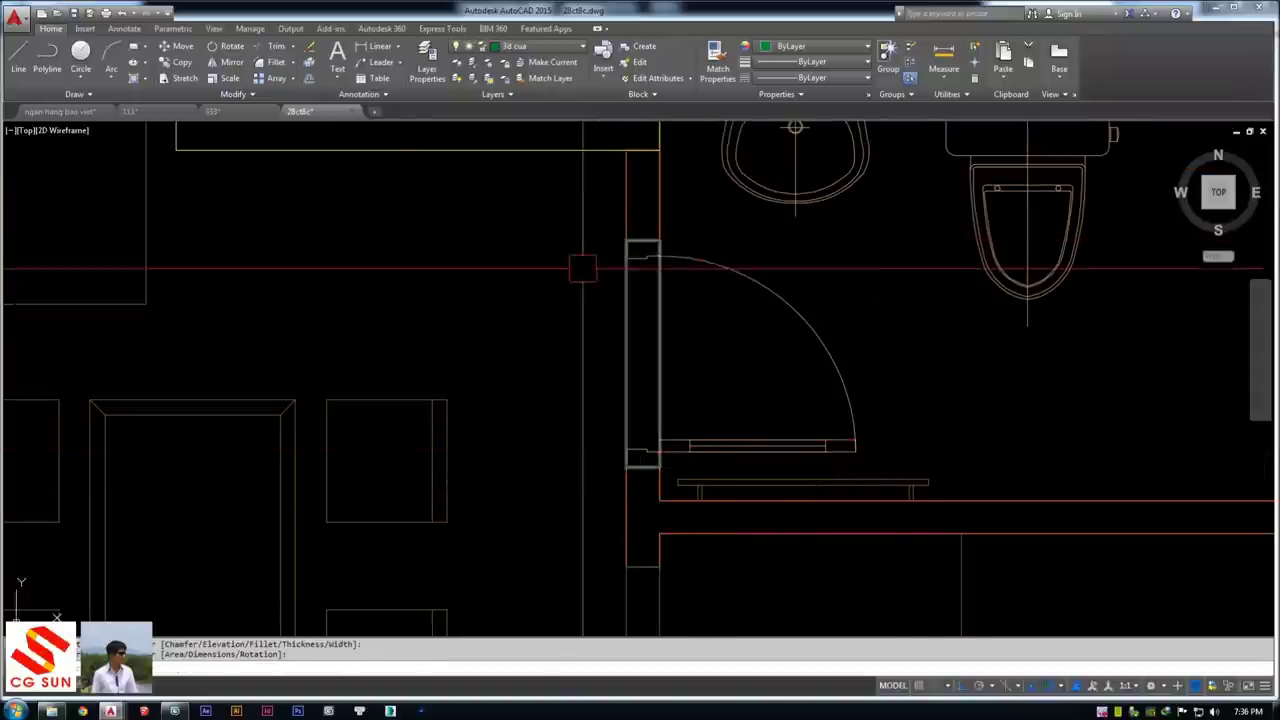
scroll(650, 300, down, 3)
scroll(560, 280, up, 1)
scroll(530, 263, up, 3)
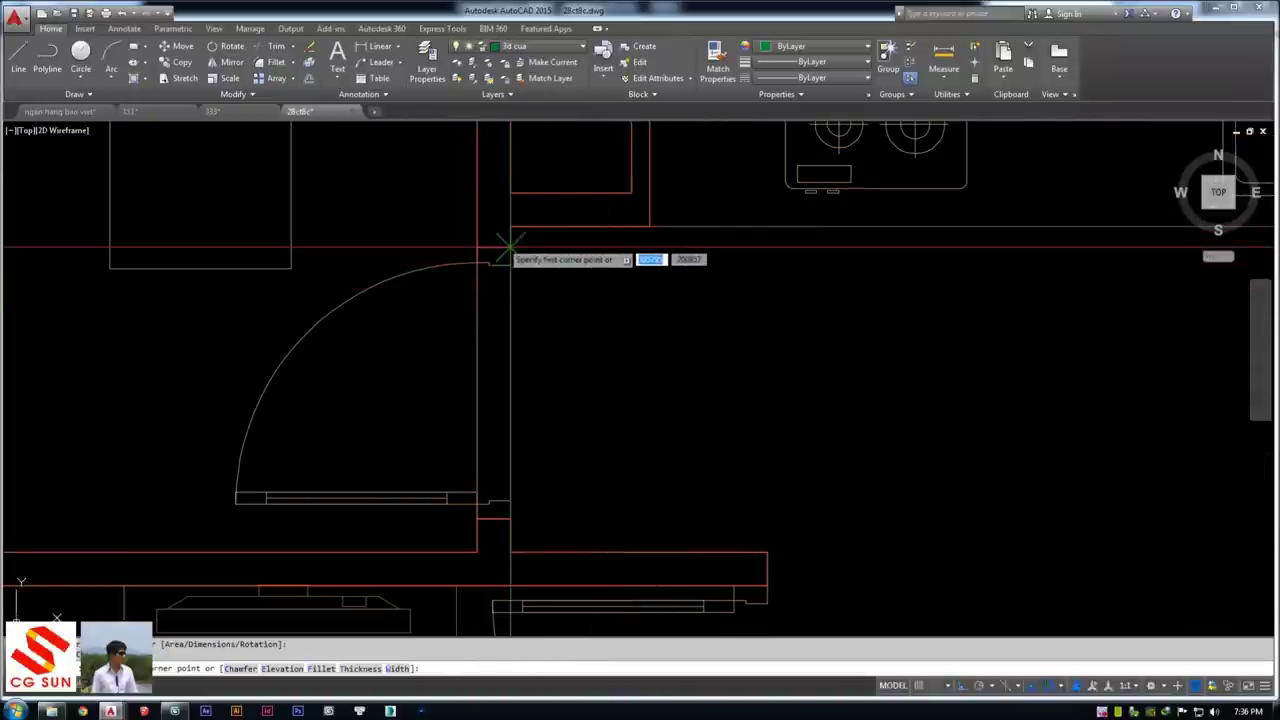
click(509, 260)
click(476, 519)
scroll(476, 519, down, 3)
scroll(500, 350, up, 2)
scroll(450, 250, up, 2)
key(space)
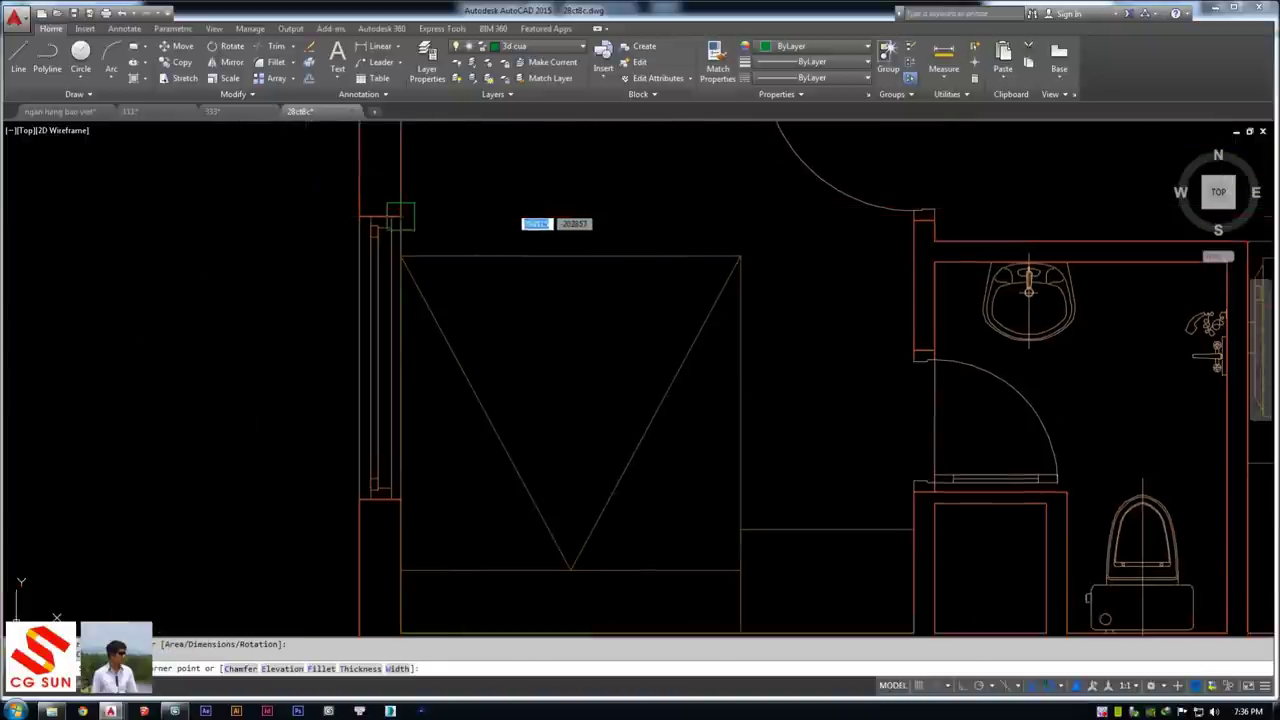
Begin a rectangle at the bathroom door opening's first corner, then pan over the kitchen area
scroll(380, 490, down, 5)
middle_drag(366, 529, 306, 491)
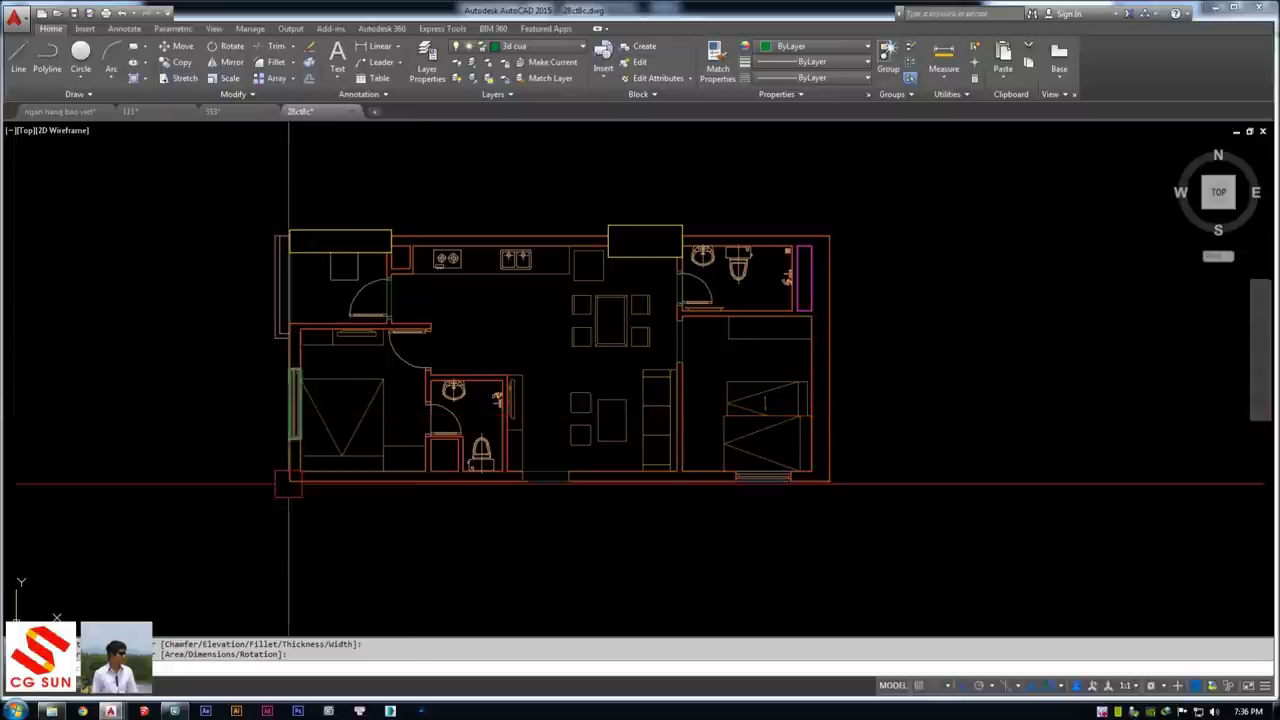
scroll(380, 430, up, 5)
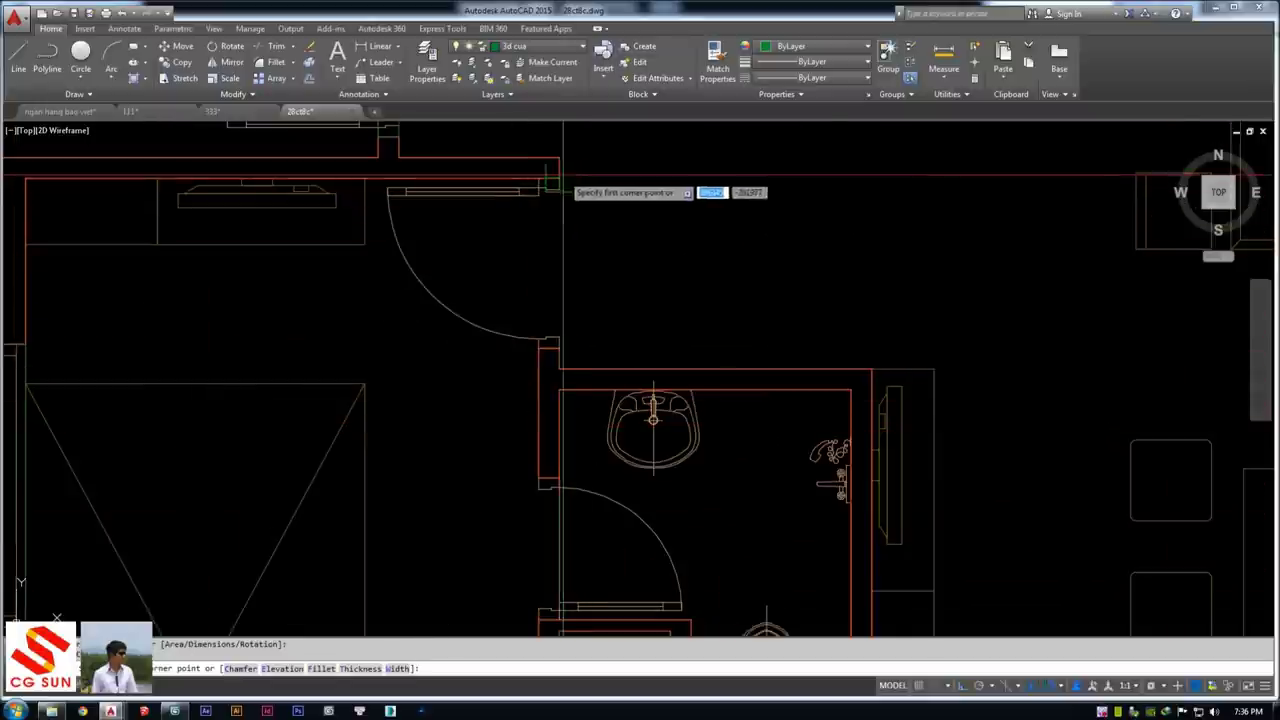
middle_drag(521, 507, 459, 297)
click(475, 283)
scroll(490, 350, up, 3)
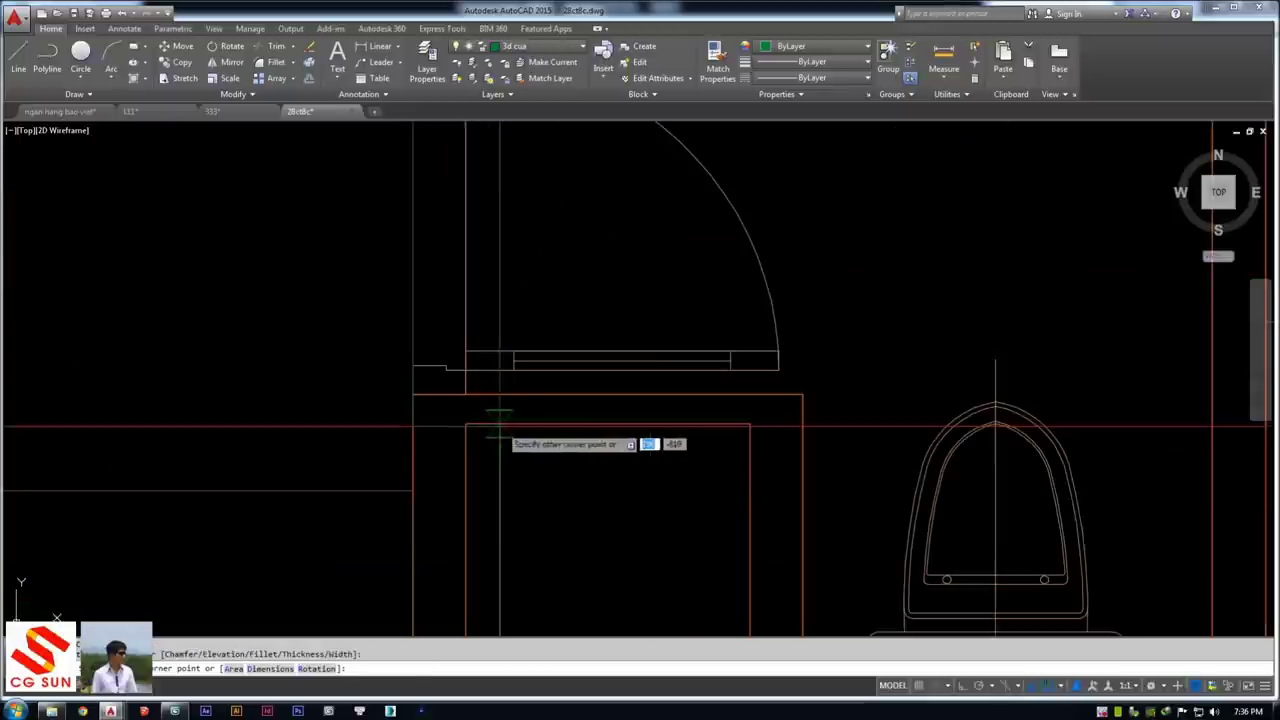
scroll(457, 391, down, 5)
middle_drag(495, 396, 458, 413)
scroll(450, 405, down, 1)
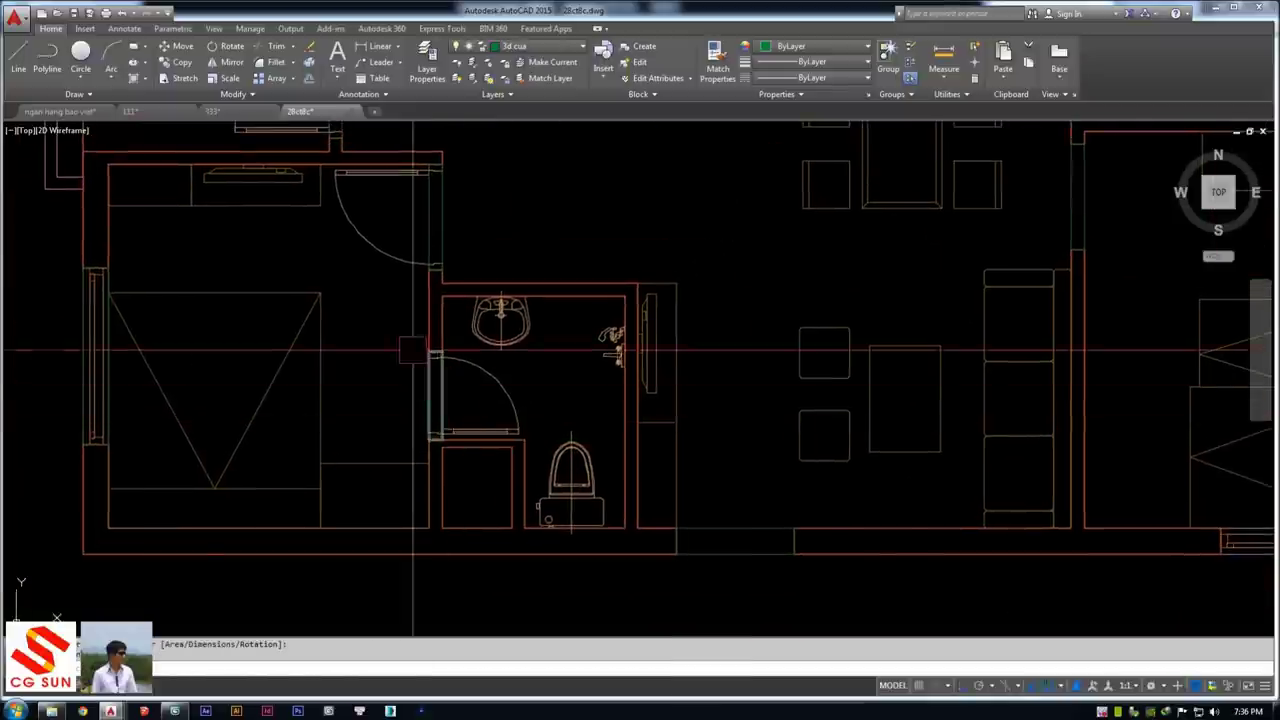
scroll(431, 277, down, 3)
scroll(431, 277, up, 4)
scroll(289, 377, up, 2)
scroll(289, 377, up, 4)
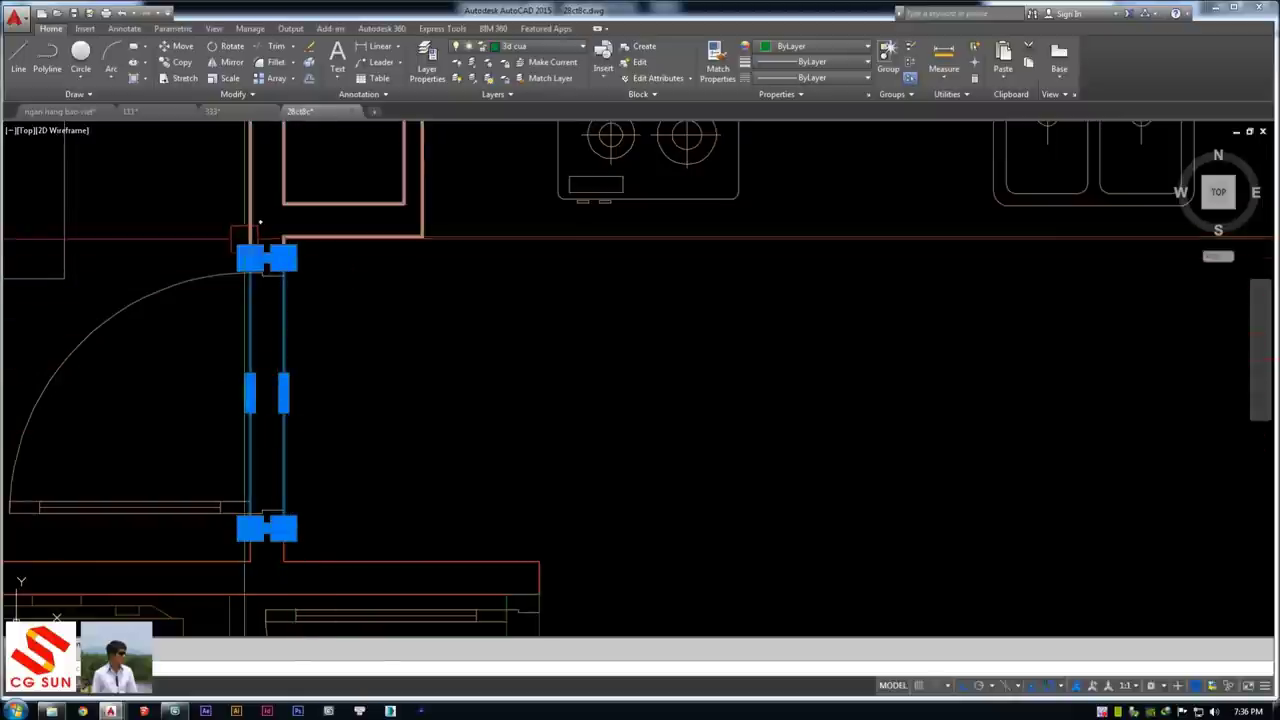
scroll(807, 257, down, 3)
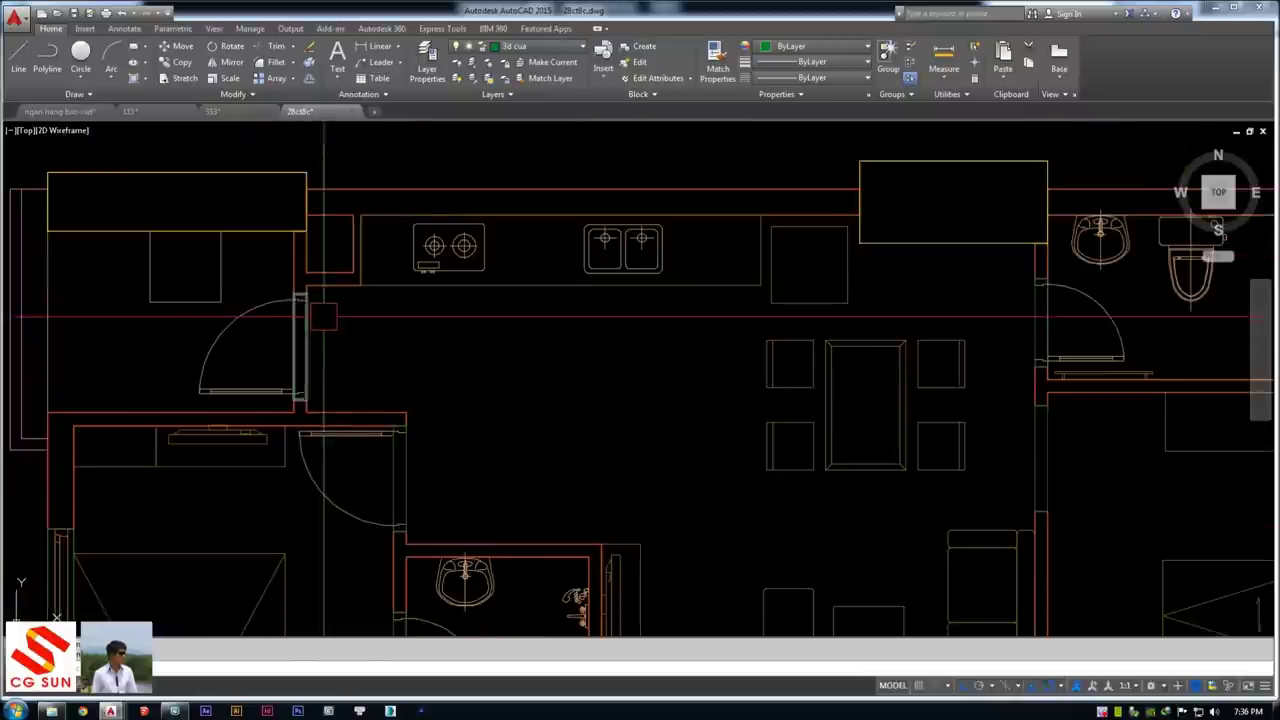
middle_drag(719, 429, 719, 369)
scroll(719, 369, down, 3)
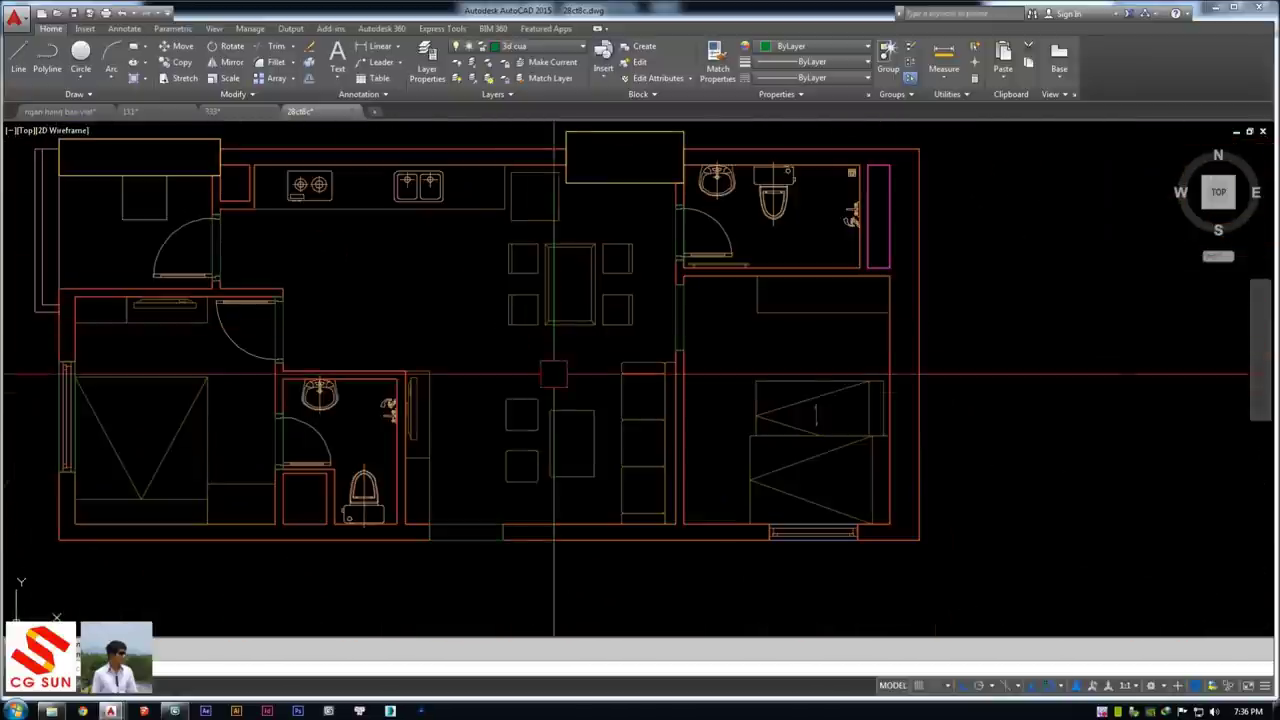
middle_drag(358, 315, 419, 327)
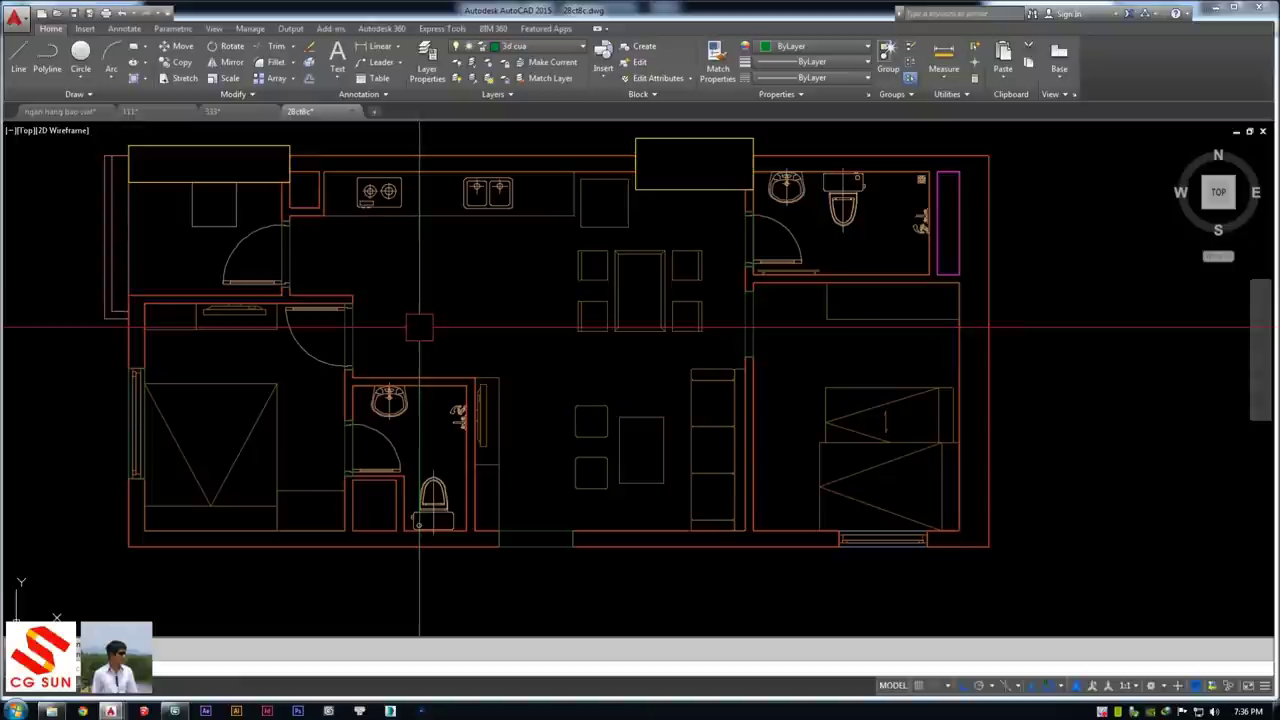
click(546, 50)
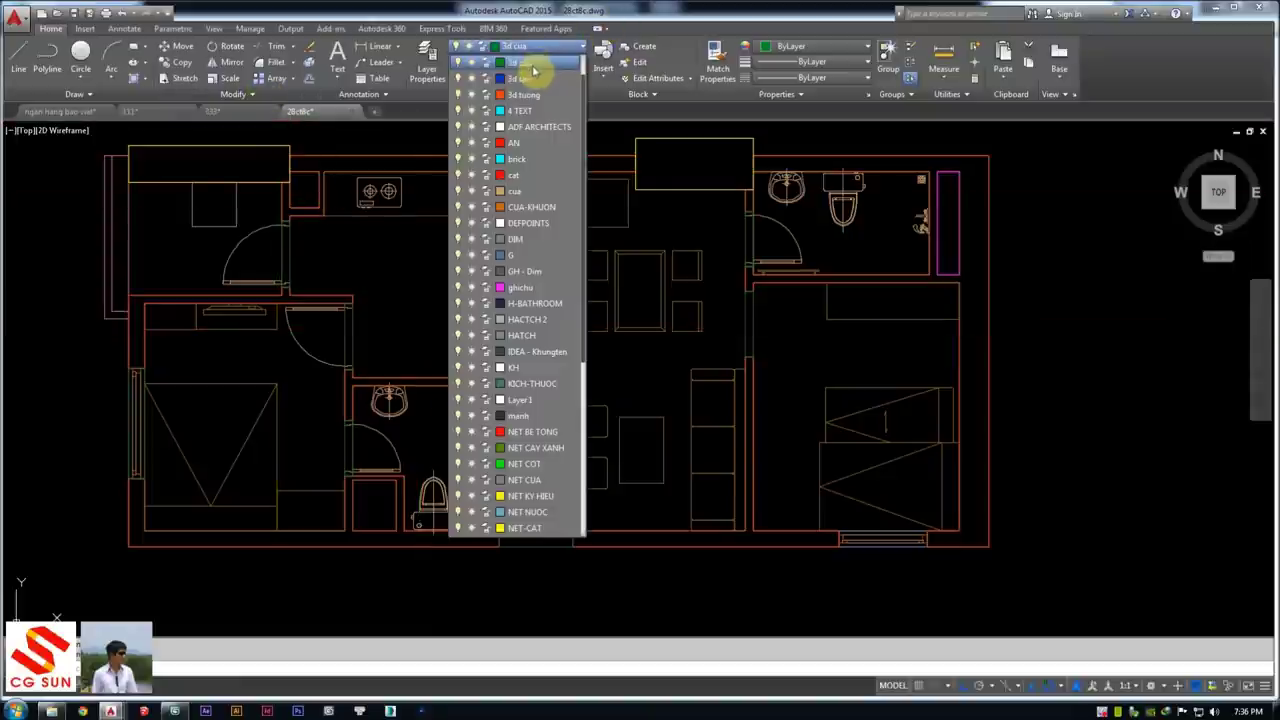
Make 3d san current and draw a rectangle from the plan's bottom-right to top-left corner
click(526, 79)
mouse_move(437, 179)
middle_down()
mouse_move(449, 171)
mouse_move(354, 191)
middle_up()
text(rec)
key(Return)
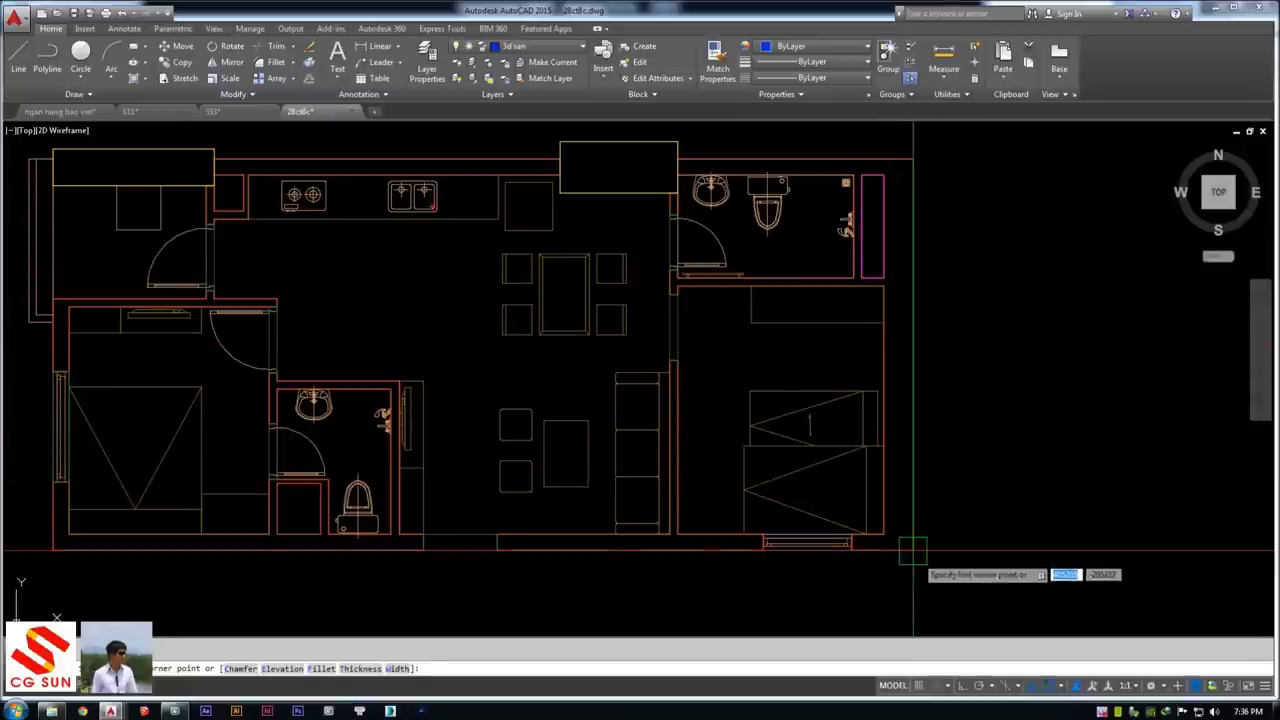
click(913, 549)
middle_drag(70, 222, 164, 222)
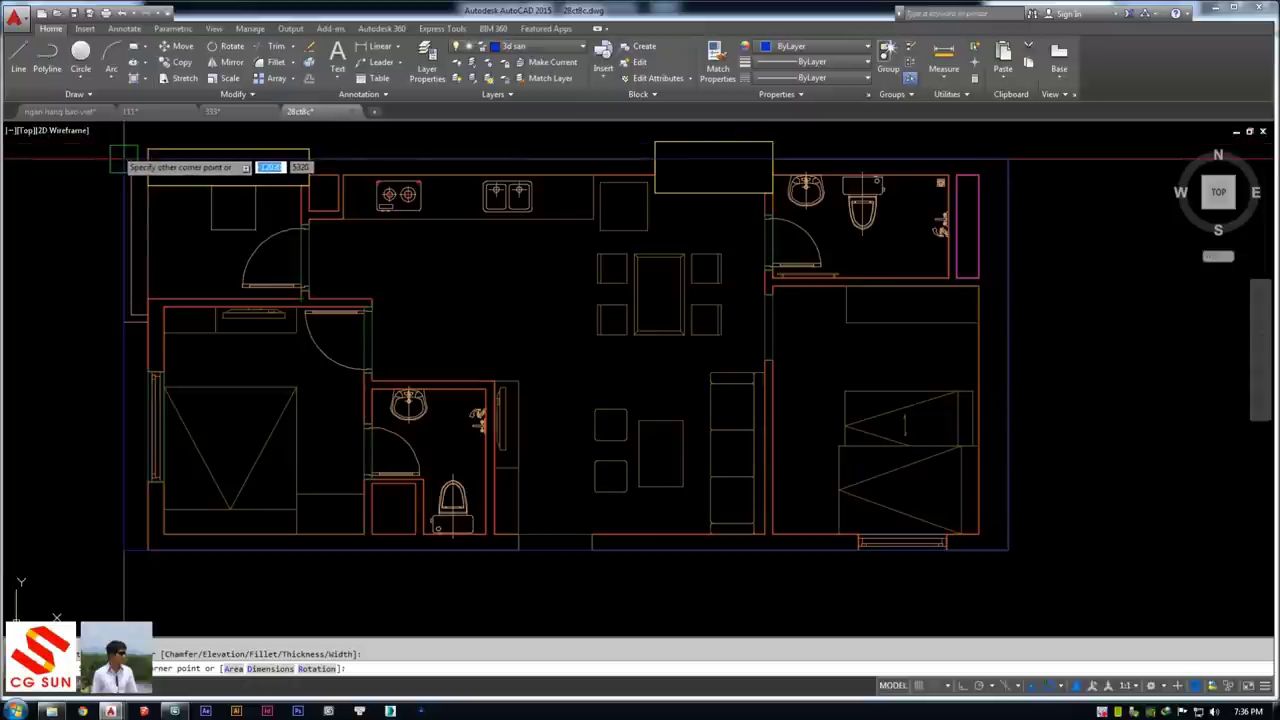
click(123, 158)
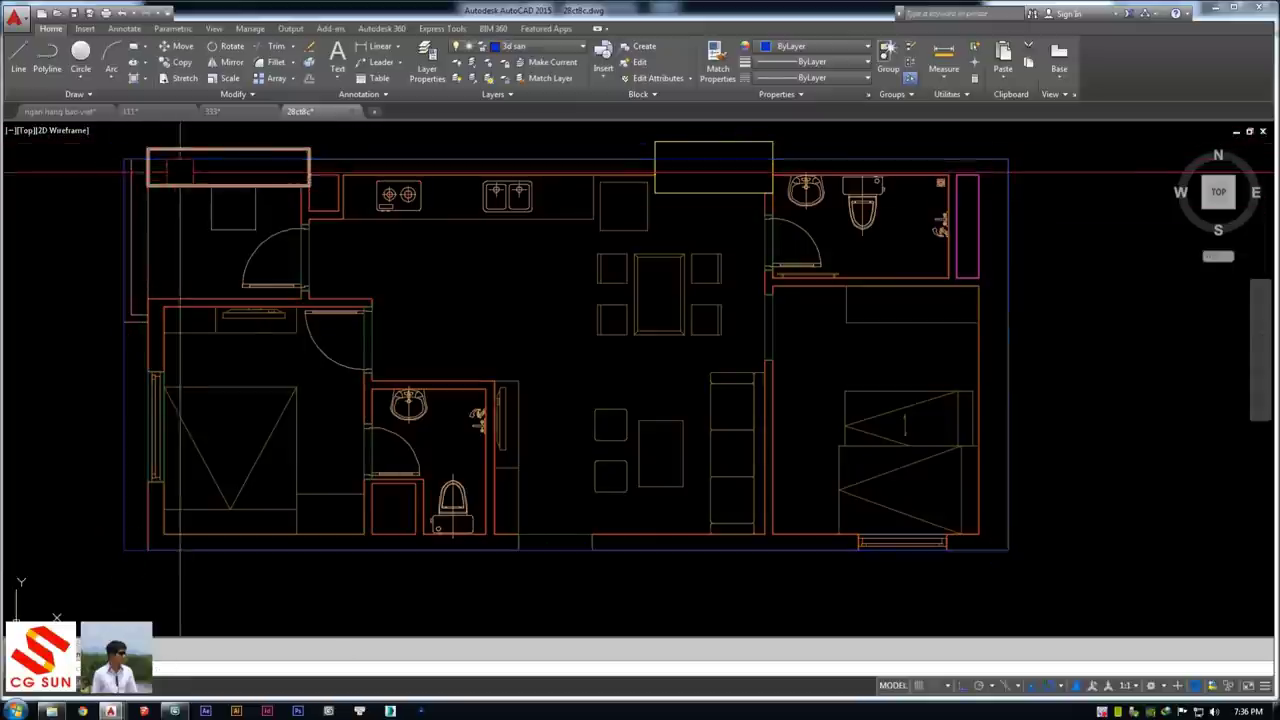
Select the outer rectangle to check it, then clear the selection
click(314, 159)
key(Escape)
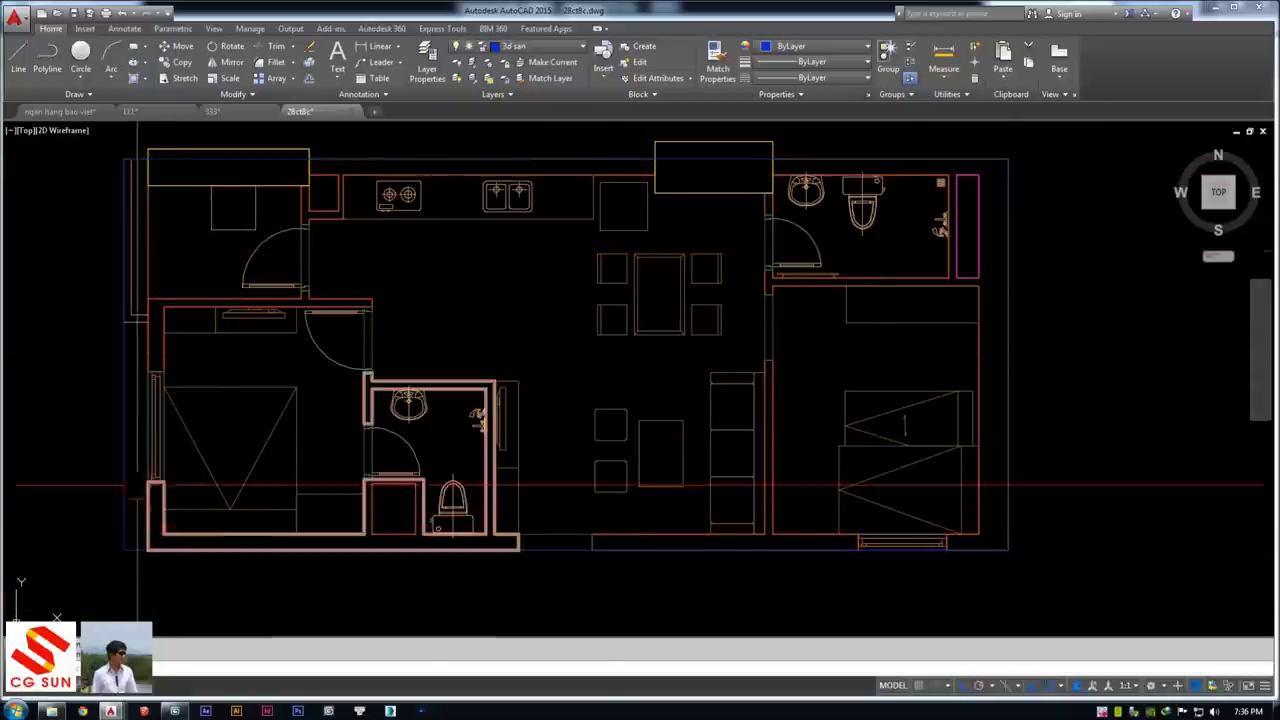
click(124, 418)
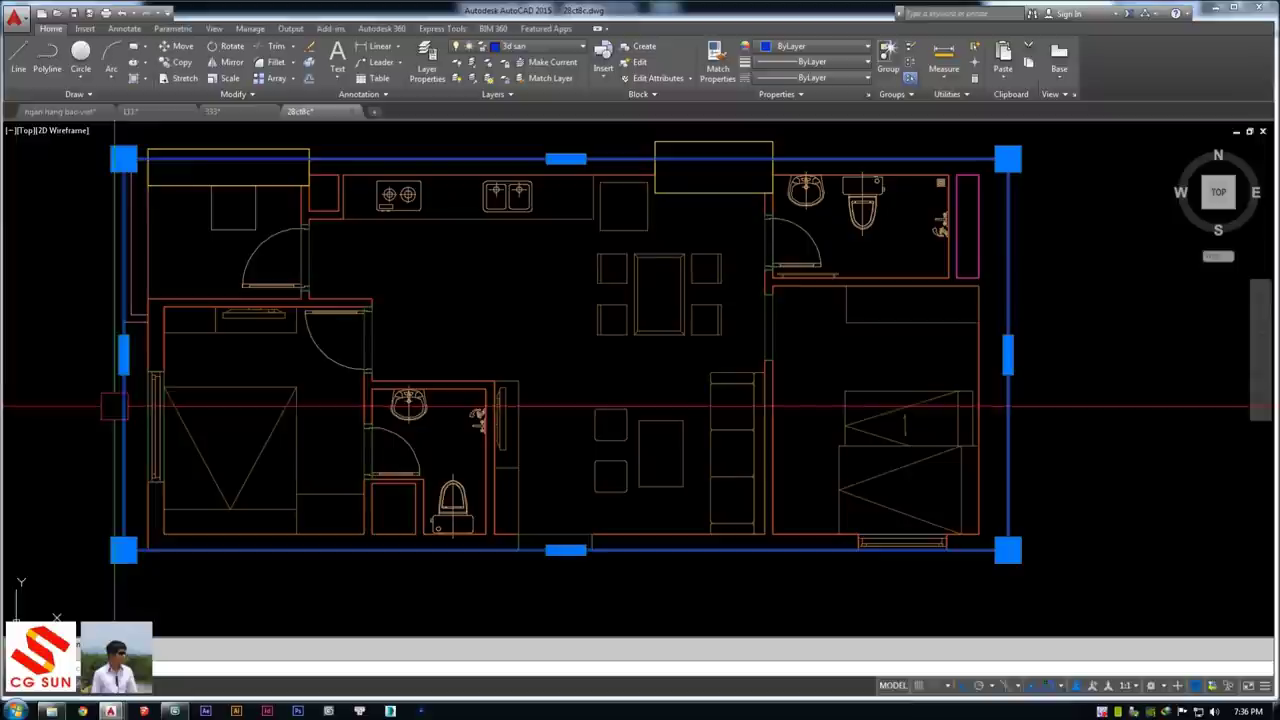
key(Escape)
middle_drag(146, 418, 154, 444)
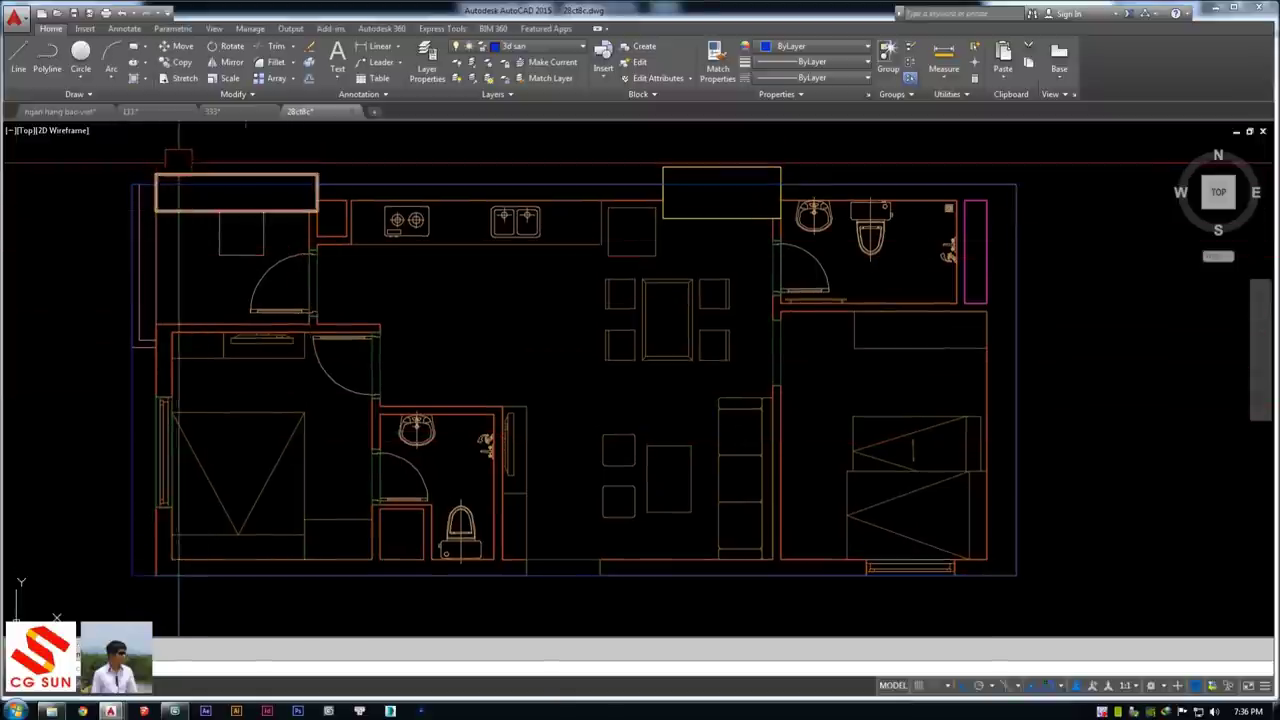
middle_drag(240, 161, 264, 177)
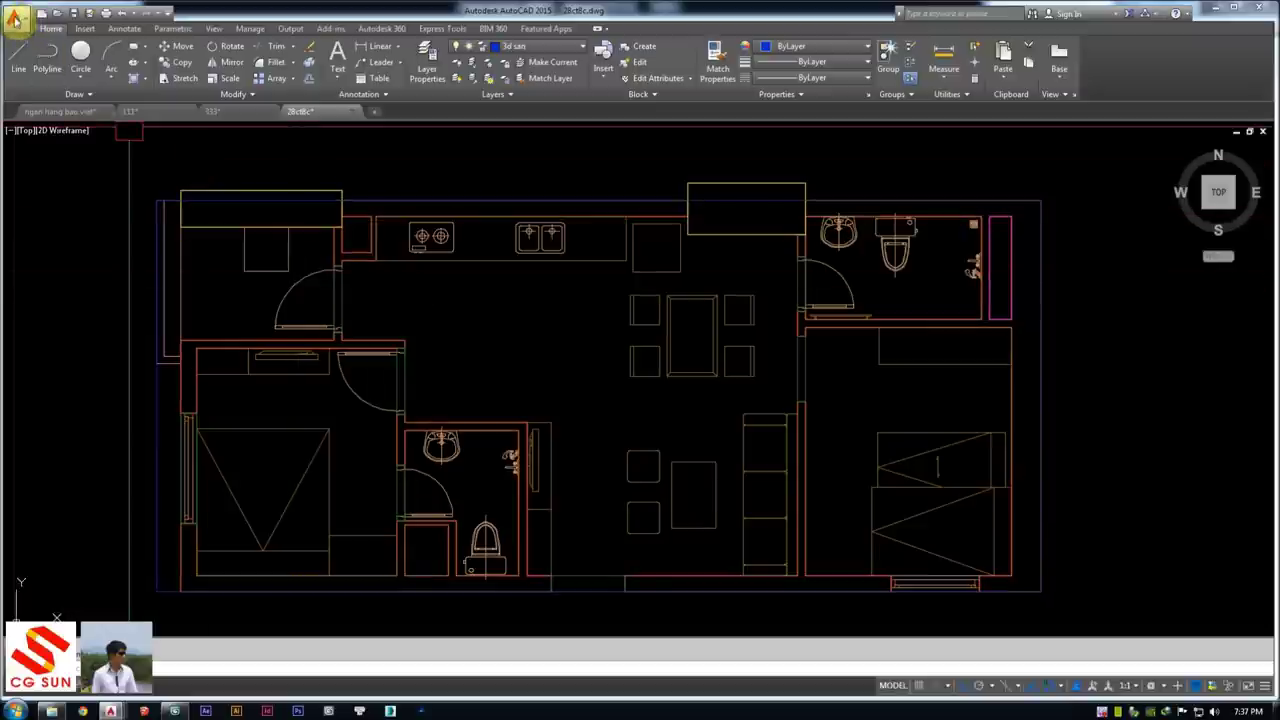
click(14, 15)
Save As to the Desktop under the file name 'xuat cad - 3d.dwg'
click(58, 174)
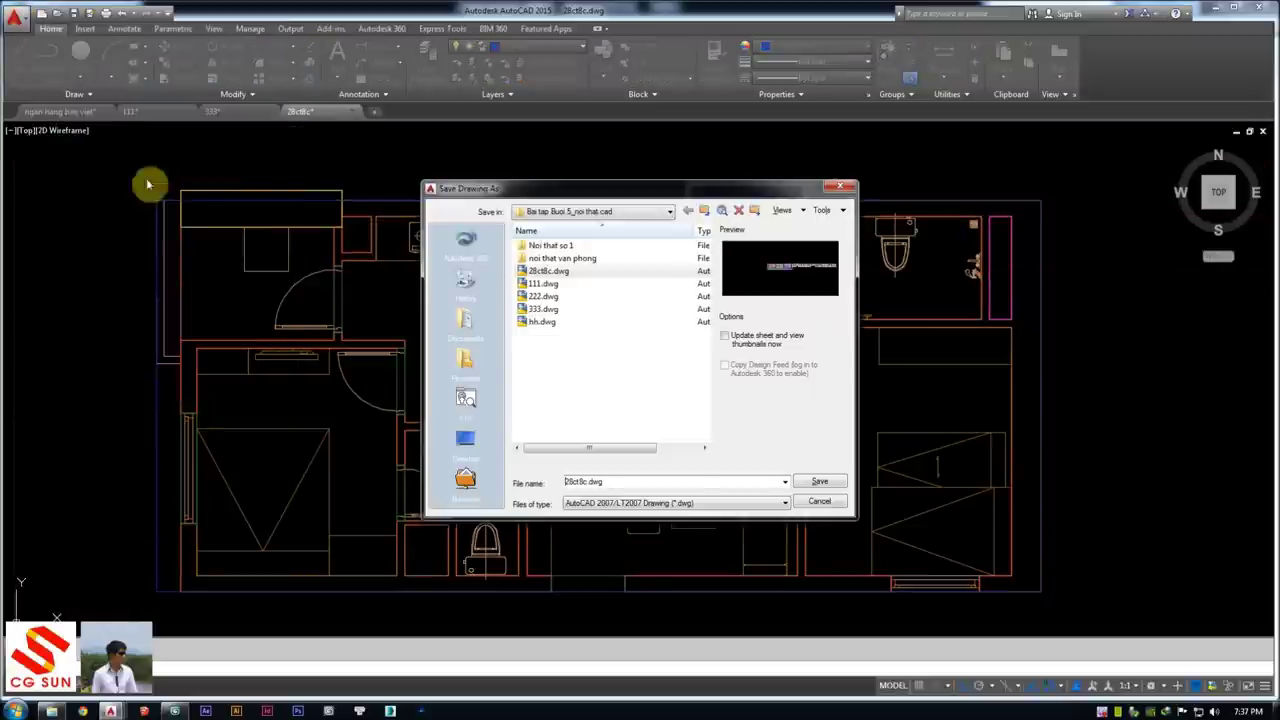
click(465, 437)
drag(618, 481, 549, 485)
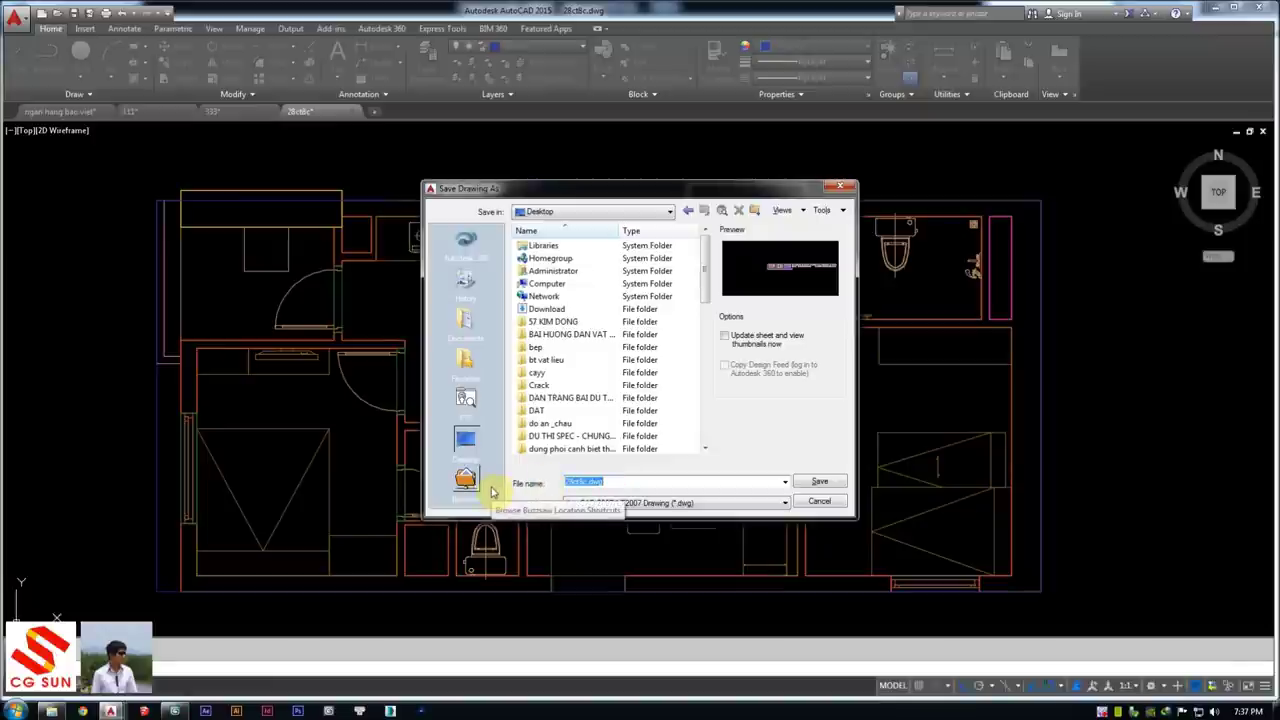
key(BackSpace)
text(xua)
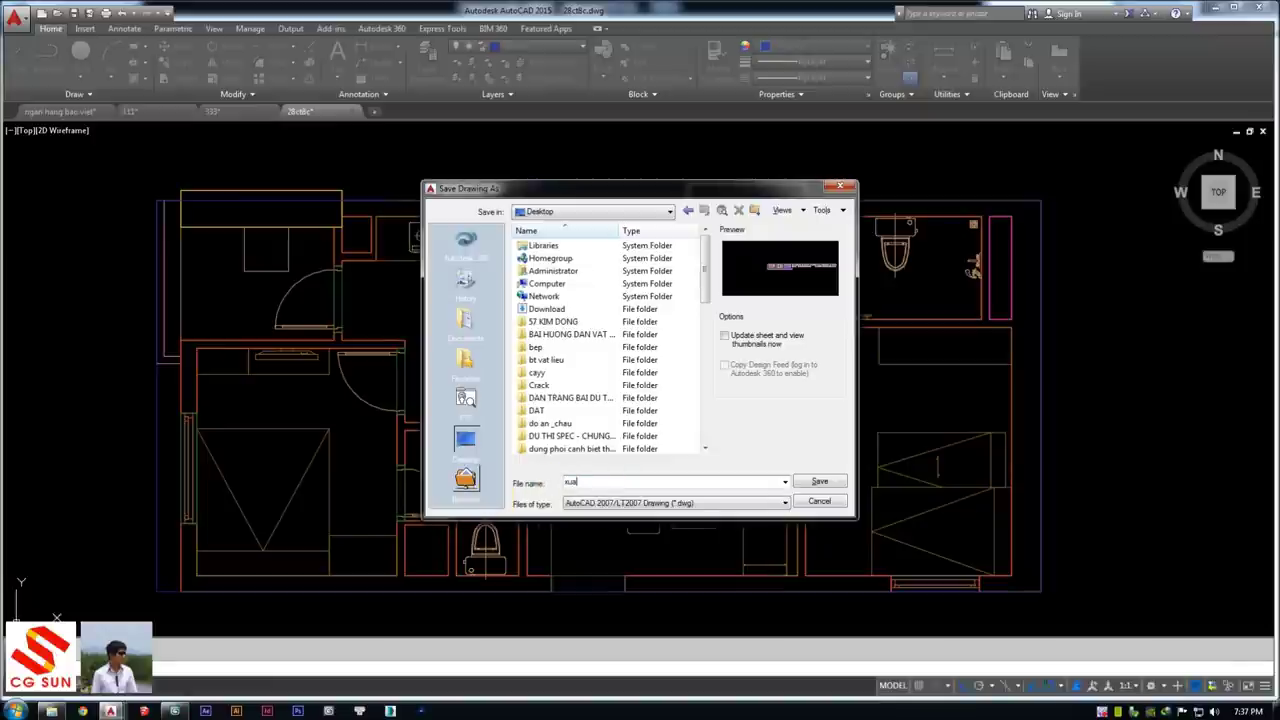
text(t cad - 3)
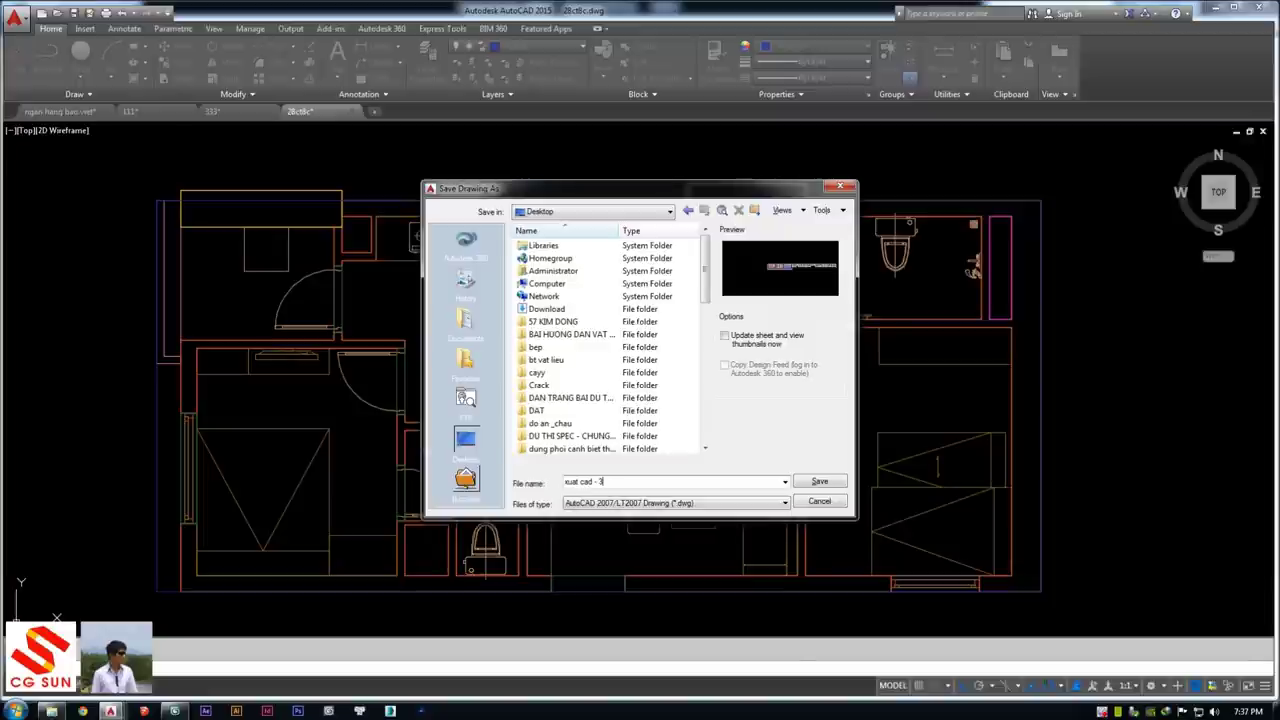
key(Return)
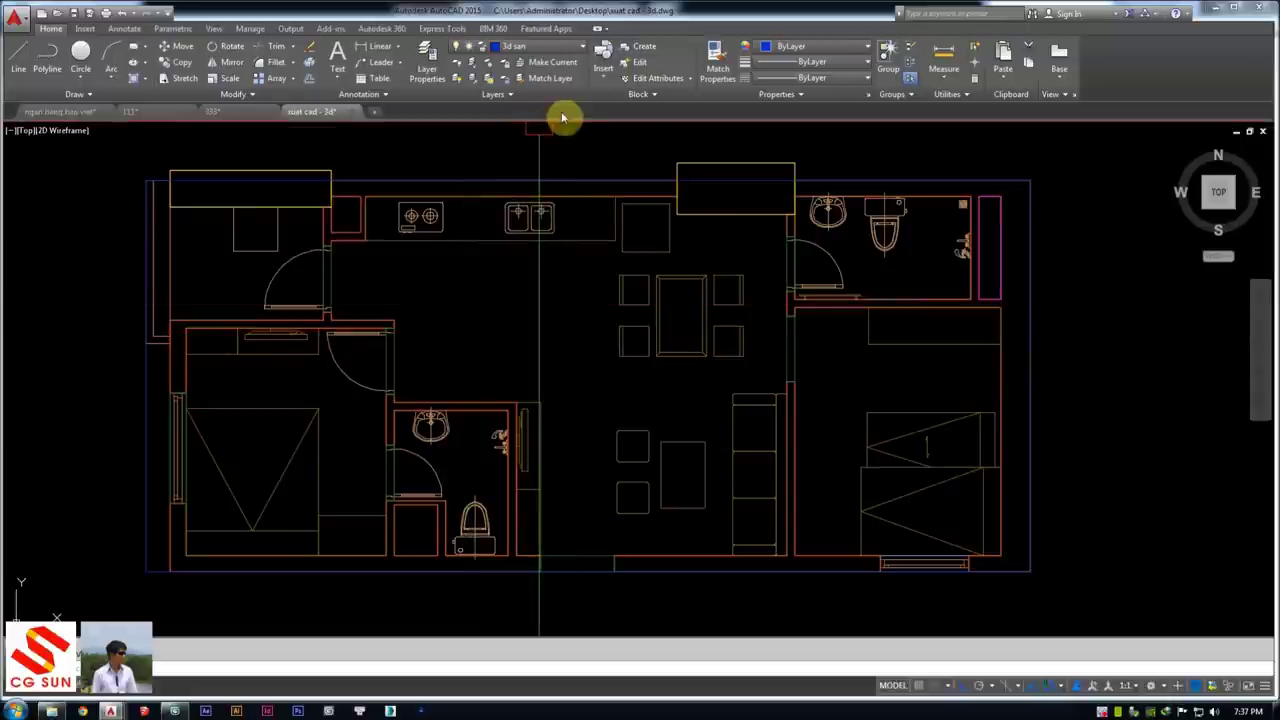
click(174, 711)
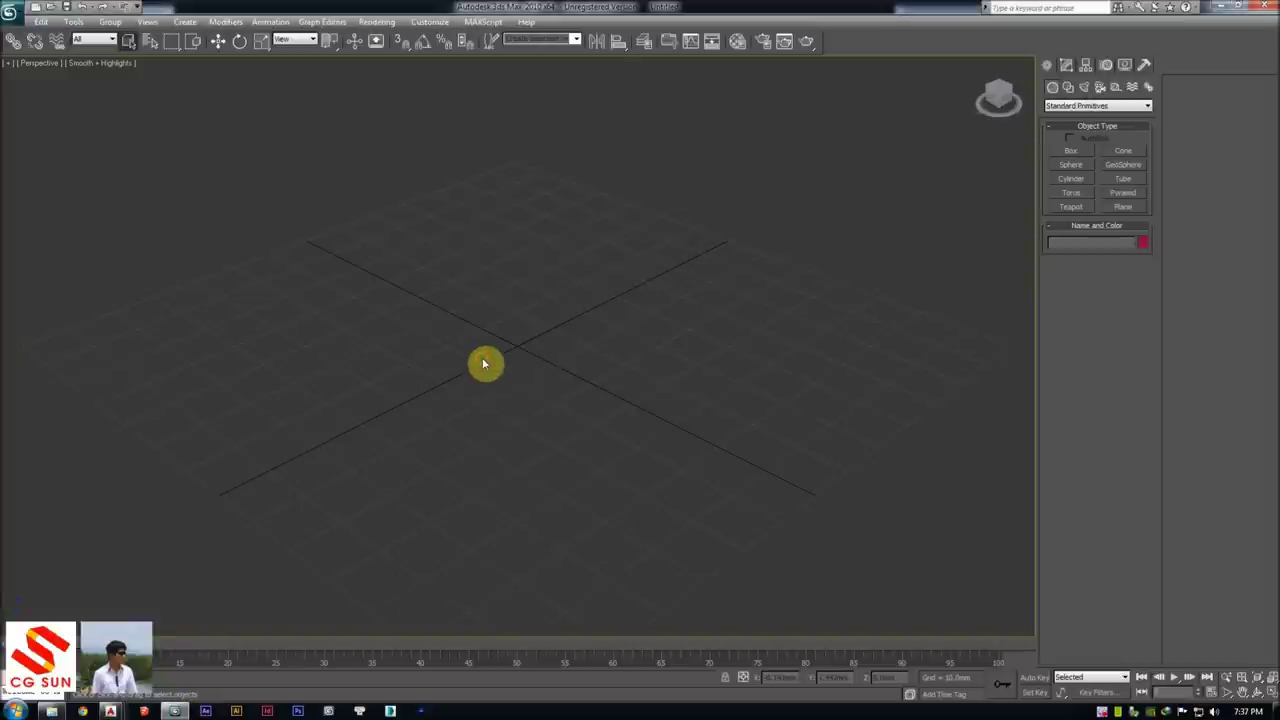
Start an Import from the application menu and browse to the Desktop folder
middle_drag(470, 387, 470, 334)
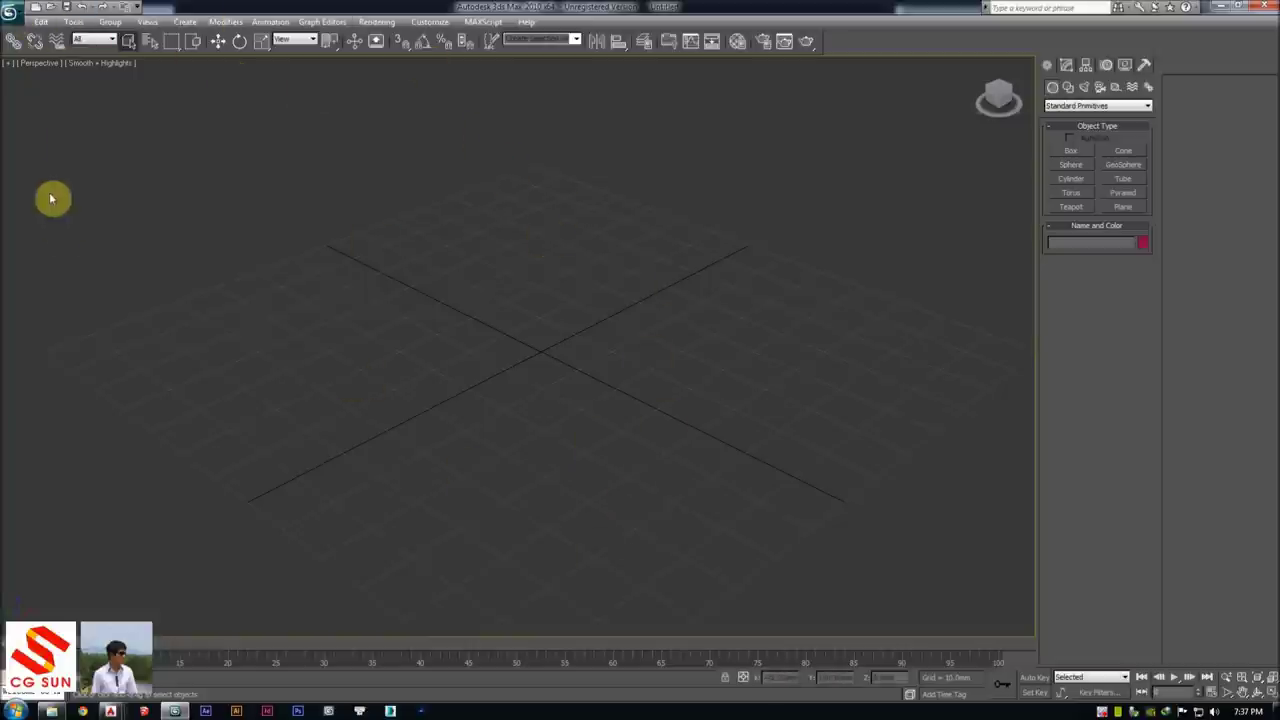
click(12, 12)
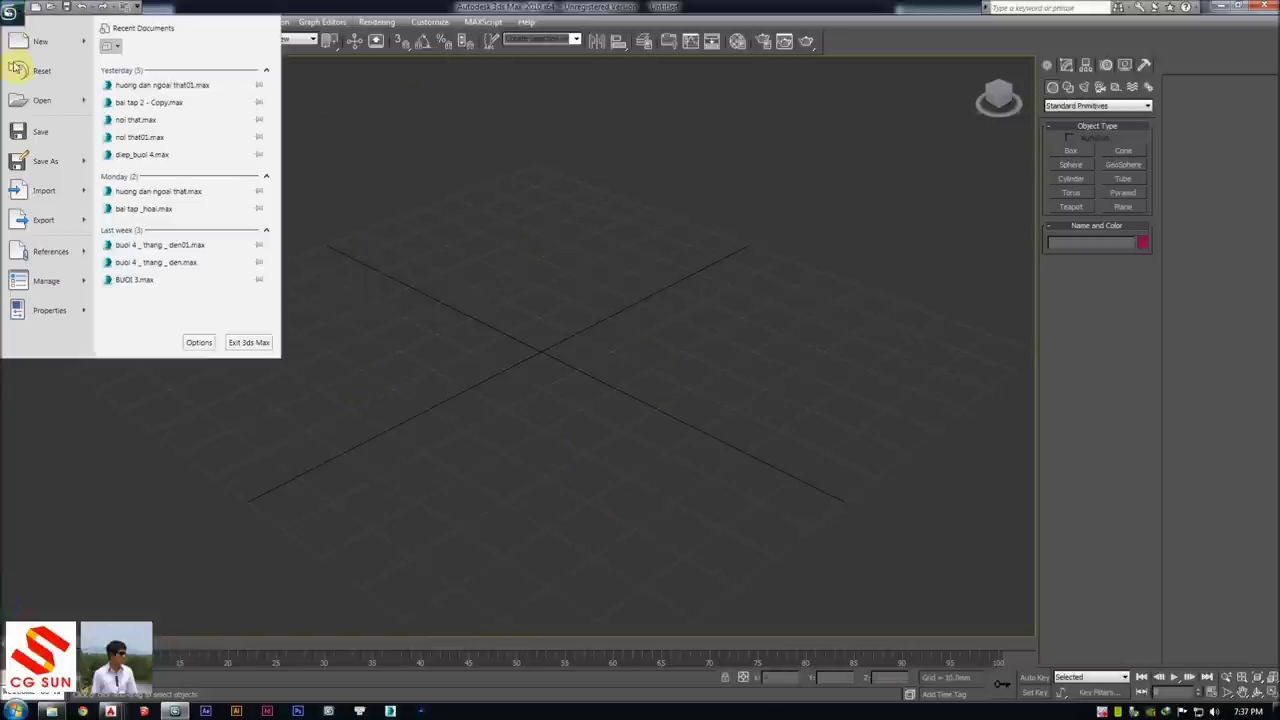
mouse_move(44, 190)
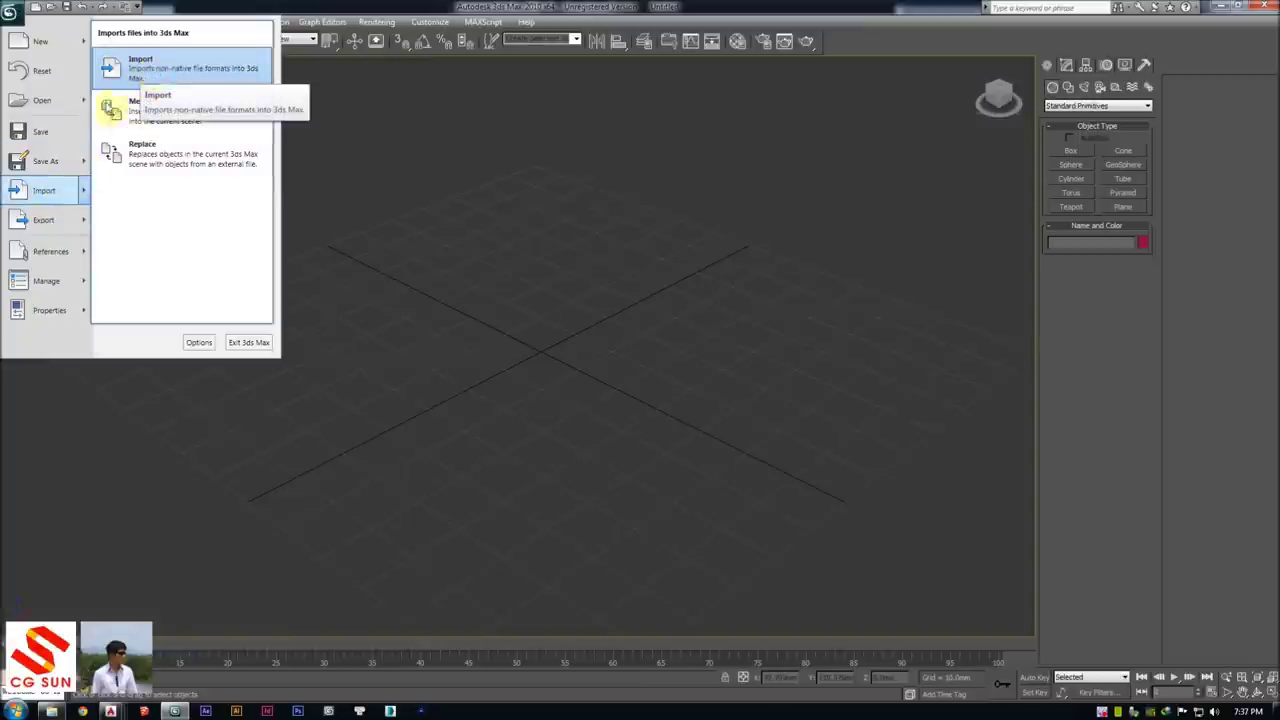
click(12, 12)
click(12, 12)
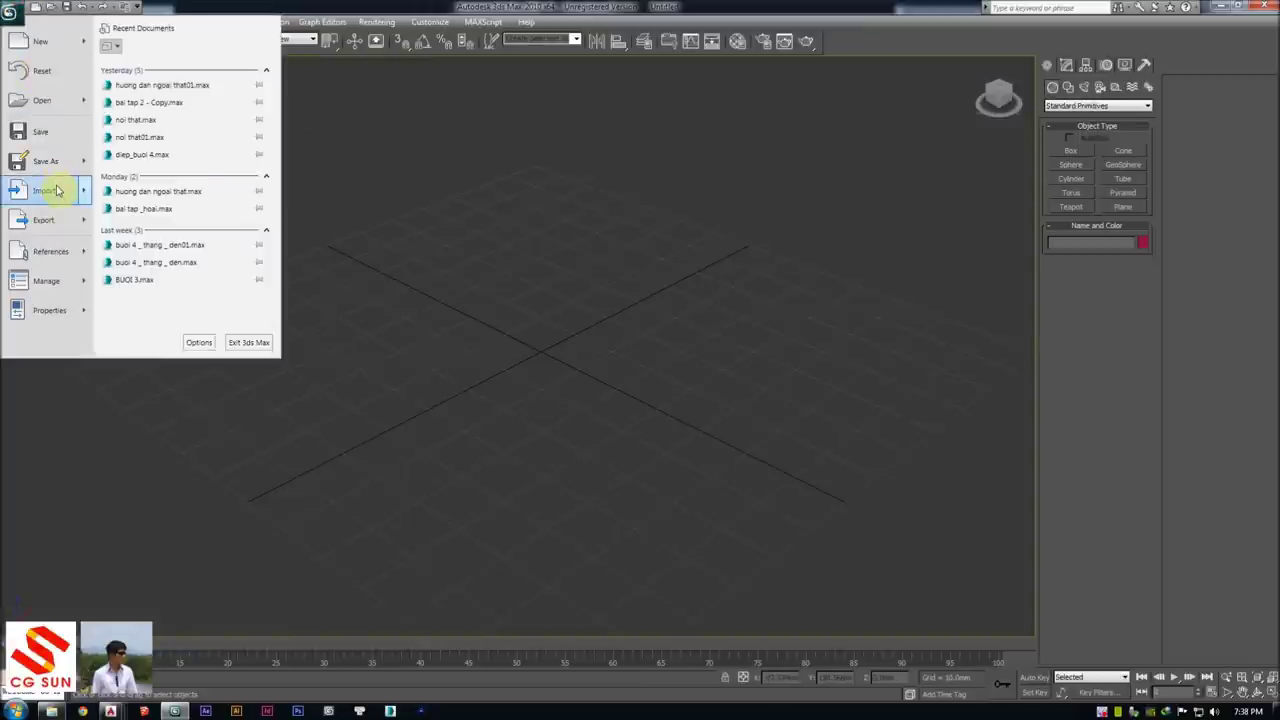
click(57, 190)
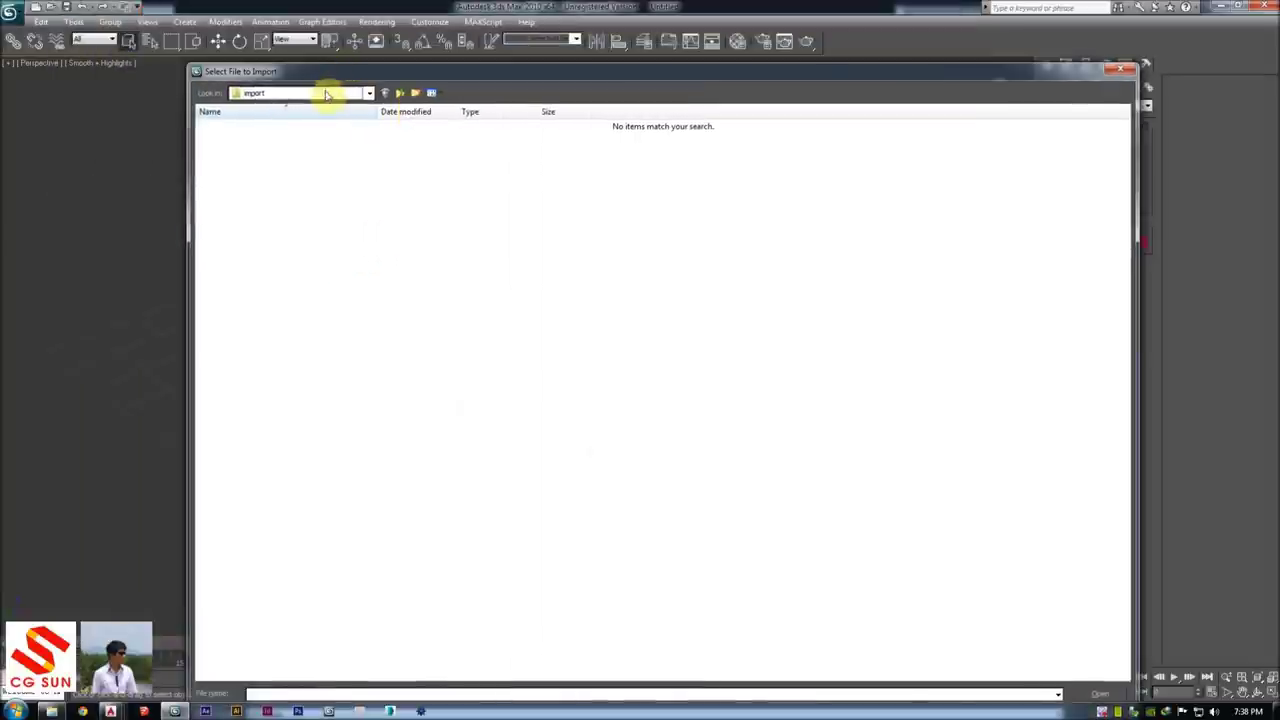
click(330, 93)
scroll(300, 110, up, 2)
scroll(298, 120, up, 2)
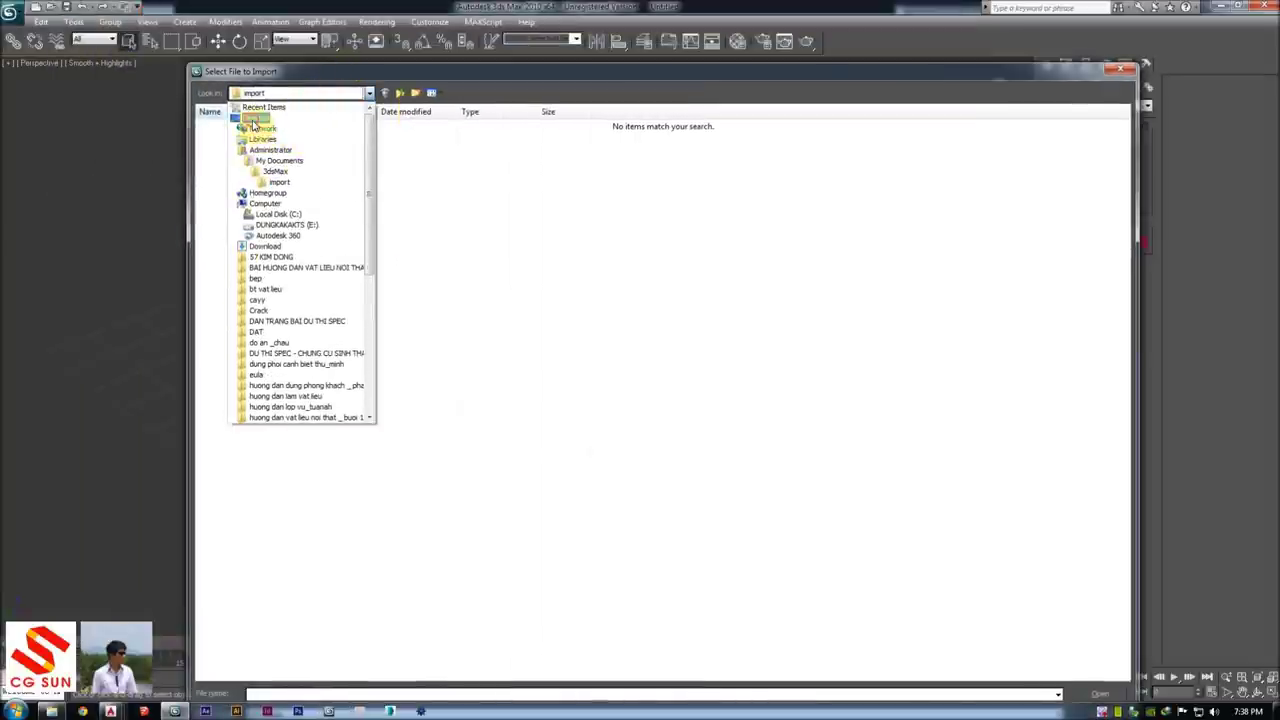
click(253, 119)
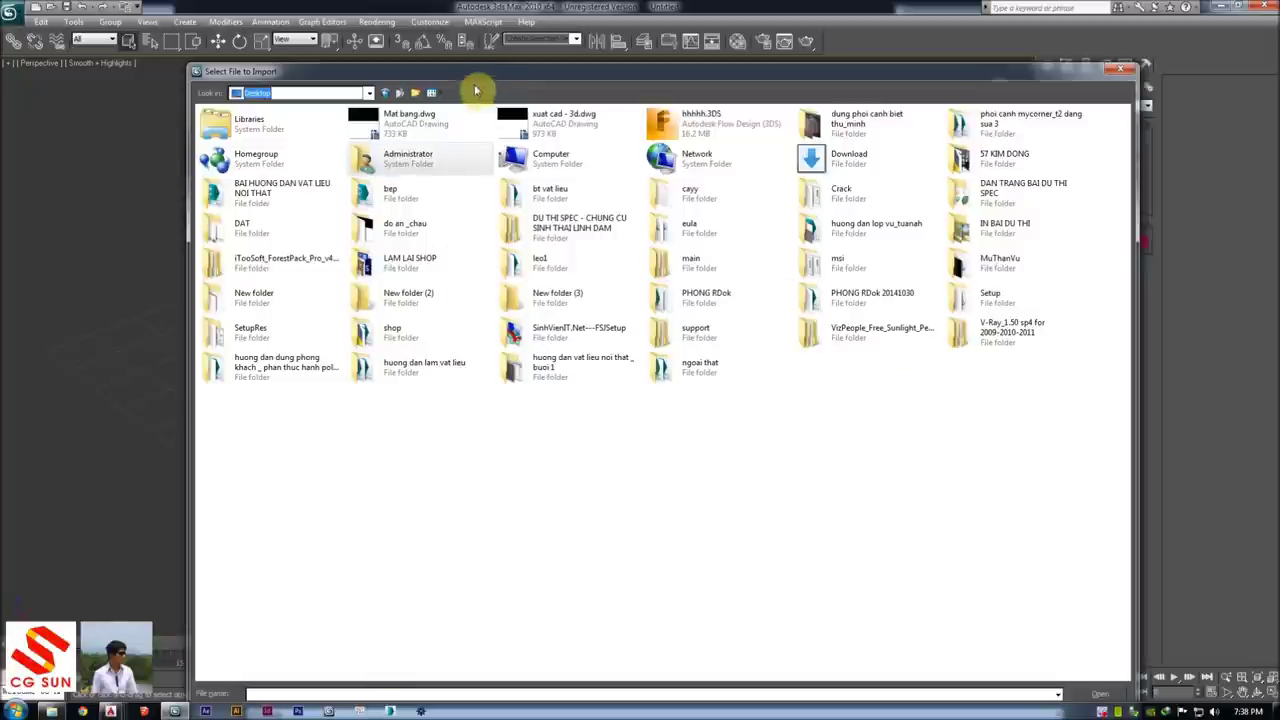
Filter to AutoCAD Drawing files and open xuat cad - 3d.dwg
mouse_move(475, 65)
mouse_down()
mouse_move(497, 266)
mouse_move(471, 114)
mouse_up()
drag(480, 643, 497, 490)
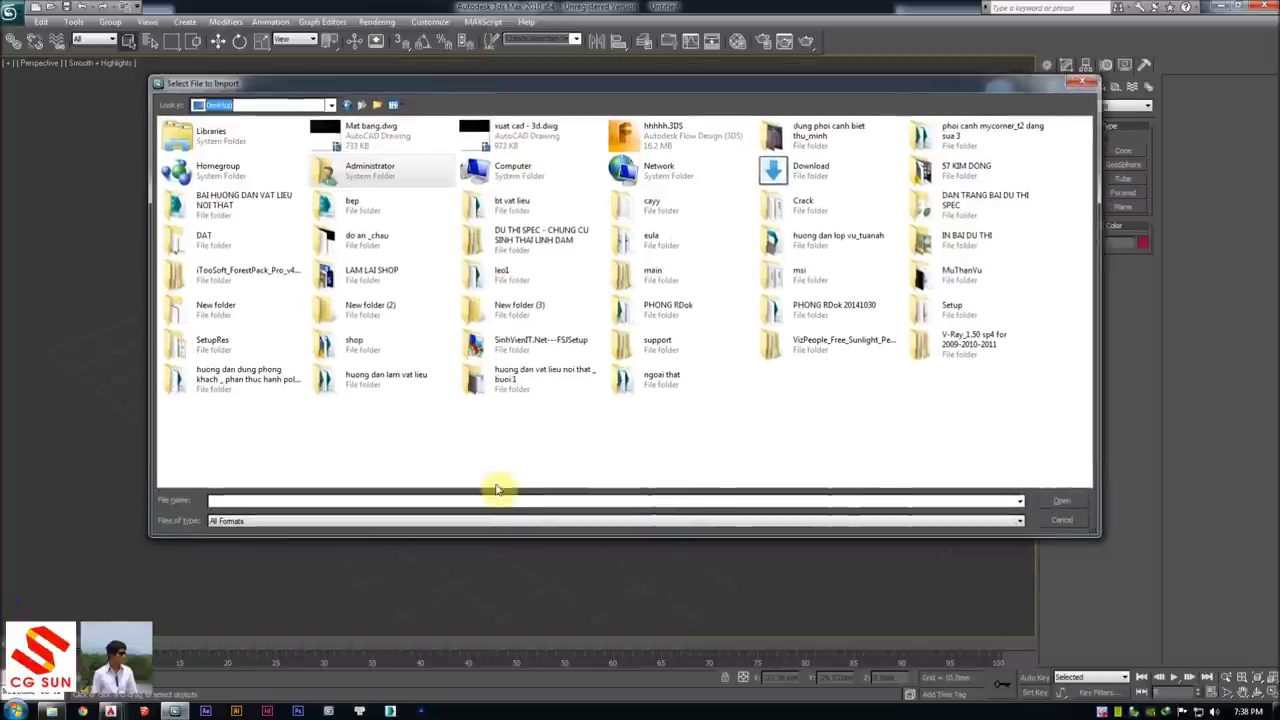
click(461, 518)
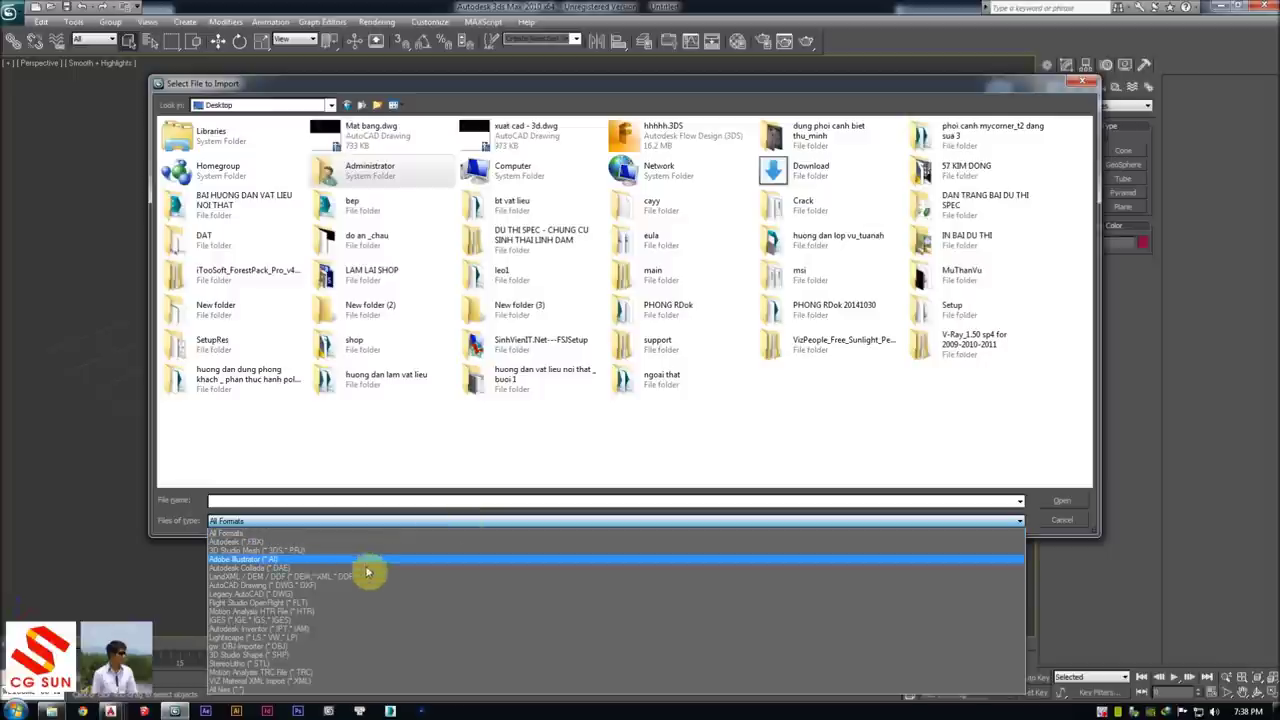
click(318, 586)
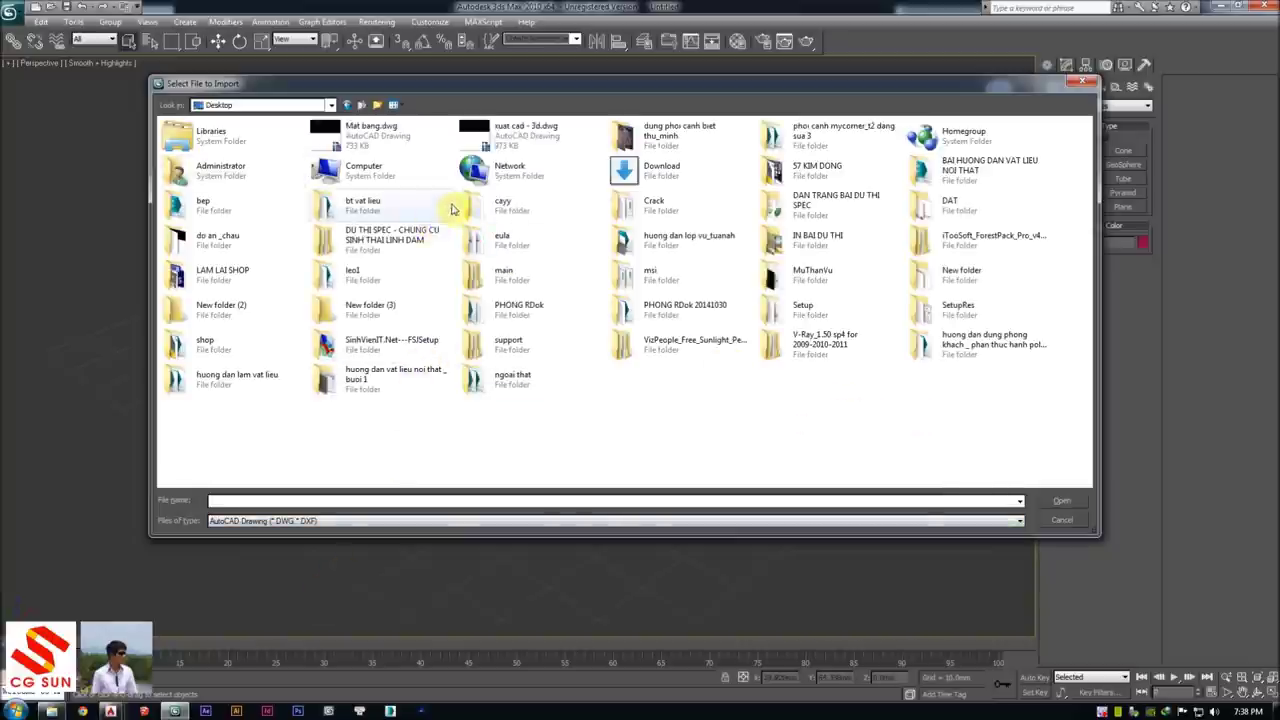
click(518, 137)
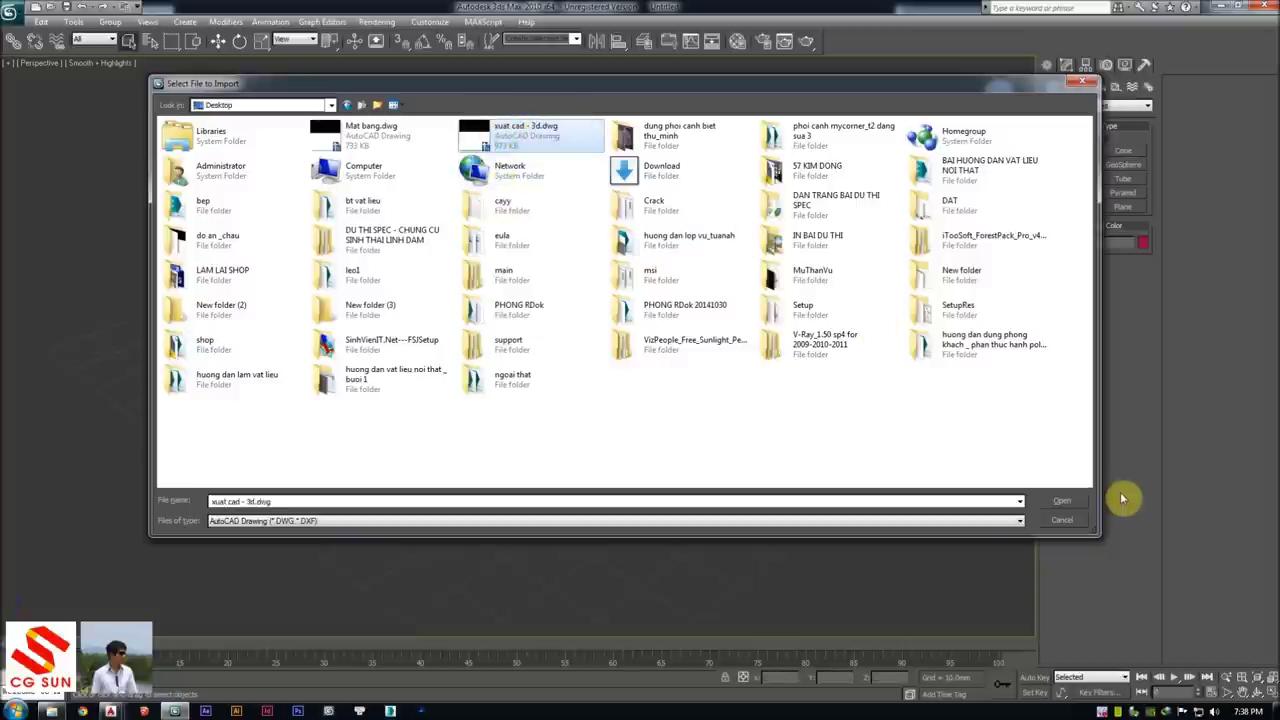
click(1069, 505)
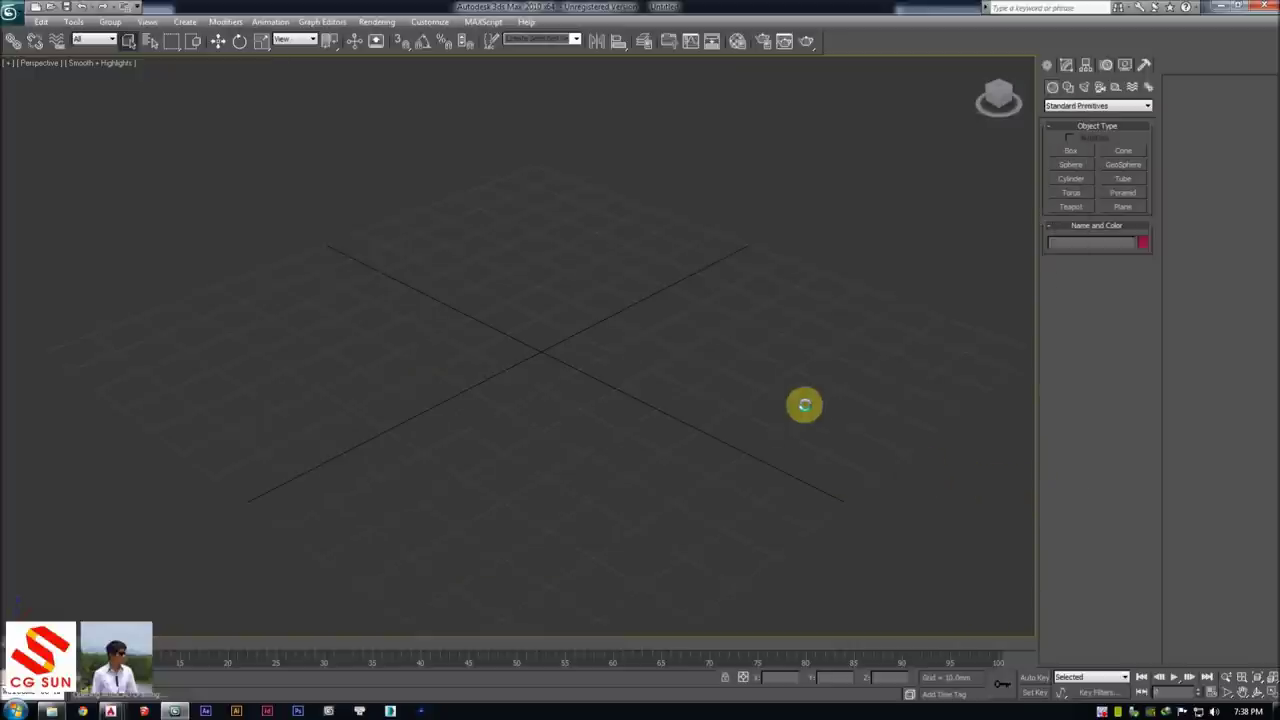
Accept the Proxy Objects Detected warning with Yes
drag(630, 230, 557, 218)
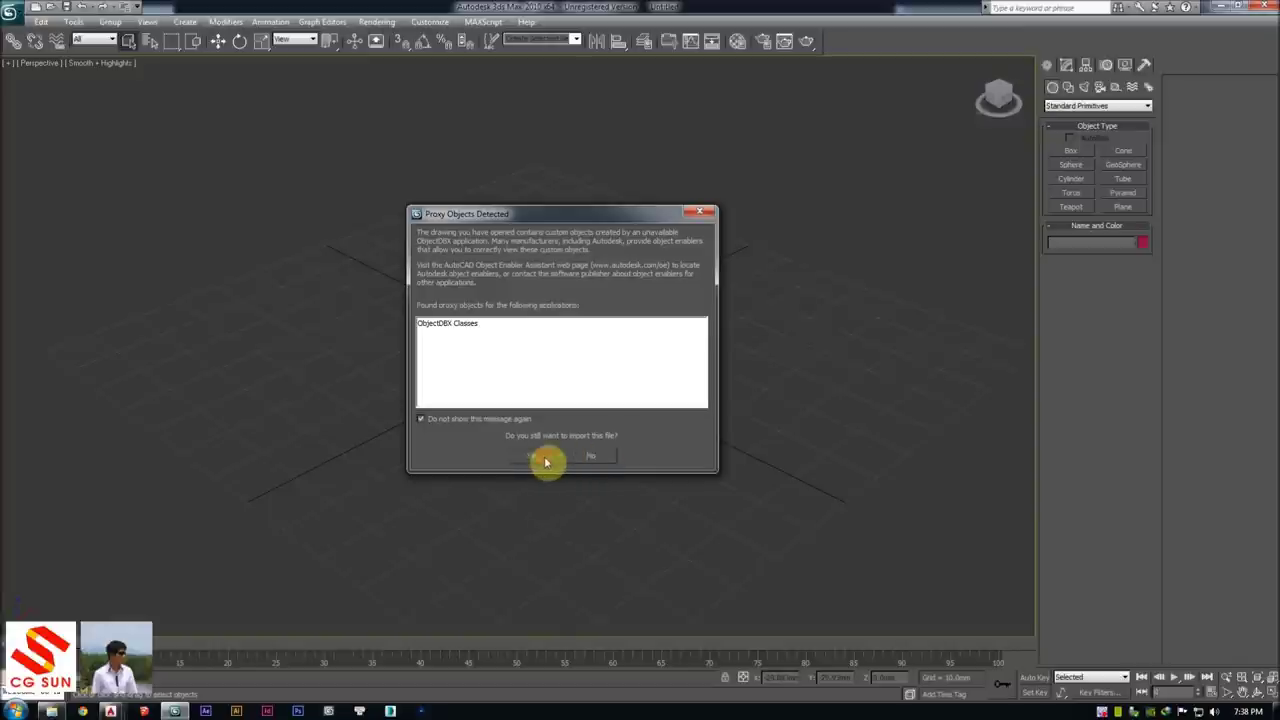
click(546, 461)
mouse_move(628, 142)
mouse_down()
mouse_move(450, 118)
mouse_move(400, 153)
mouse_up()
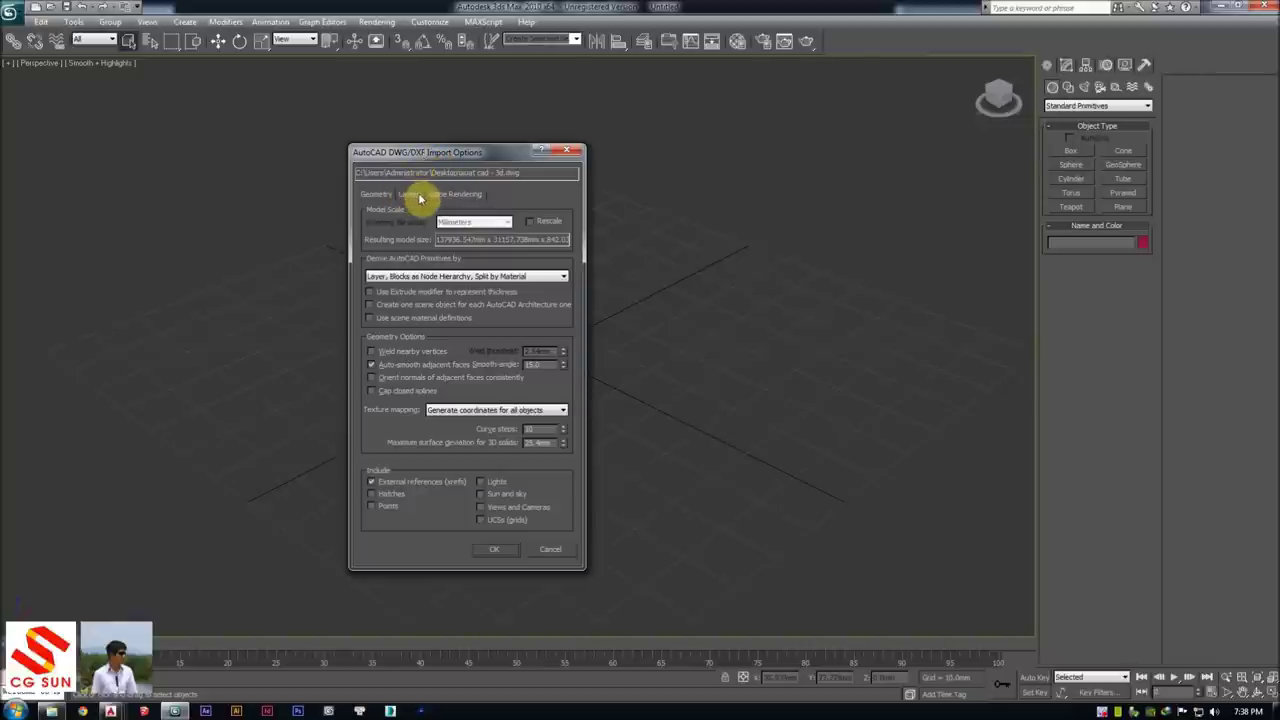
On the Layers page, import only the 3d cua, 3d san and 3d tuong layers
click(420, 196)
click(440, 195)
click(410, 195)
click(393, 197)
click(406, 197)
click(393, 195)
click(402, 195)
click(381, 194)
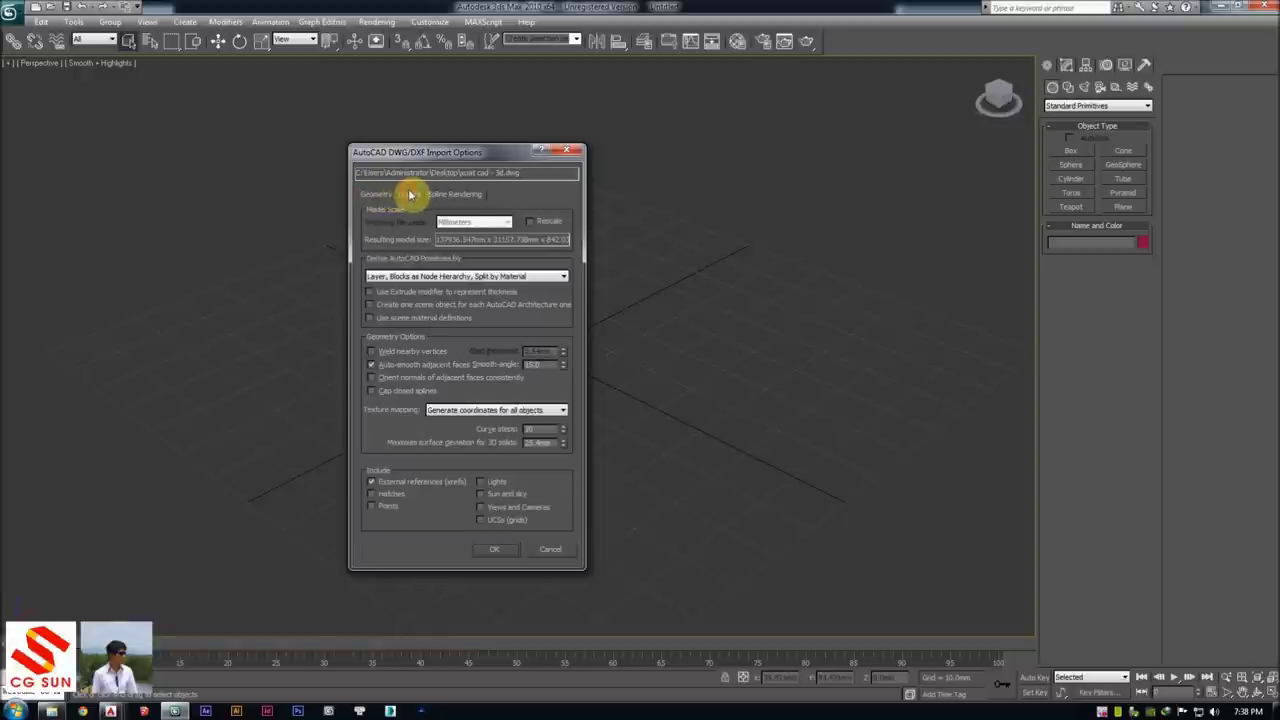
click(412, 195)
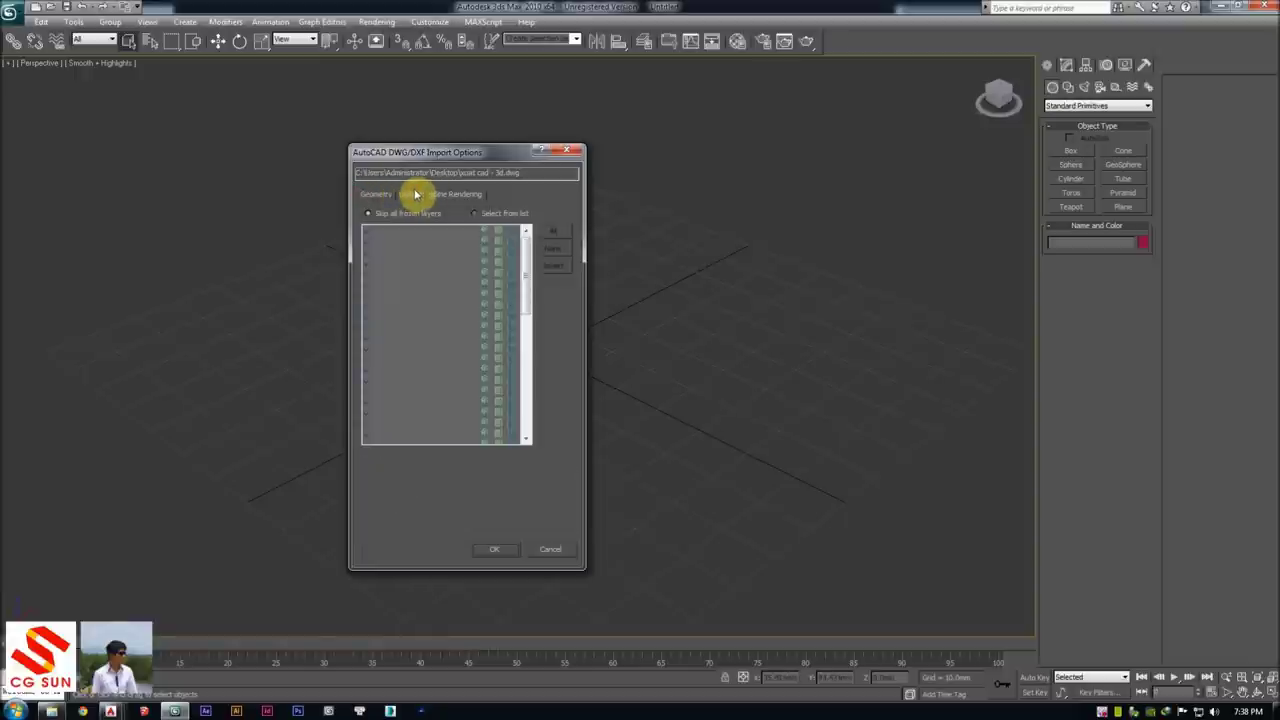
click(492, 215)
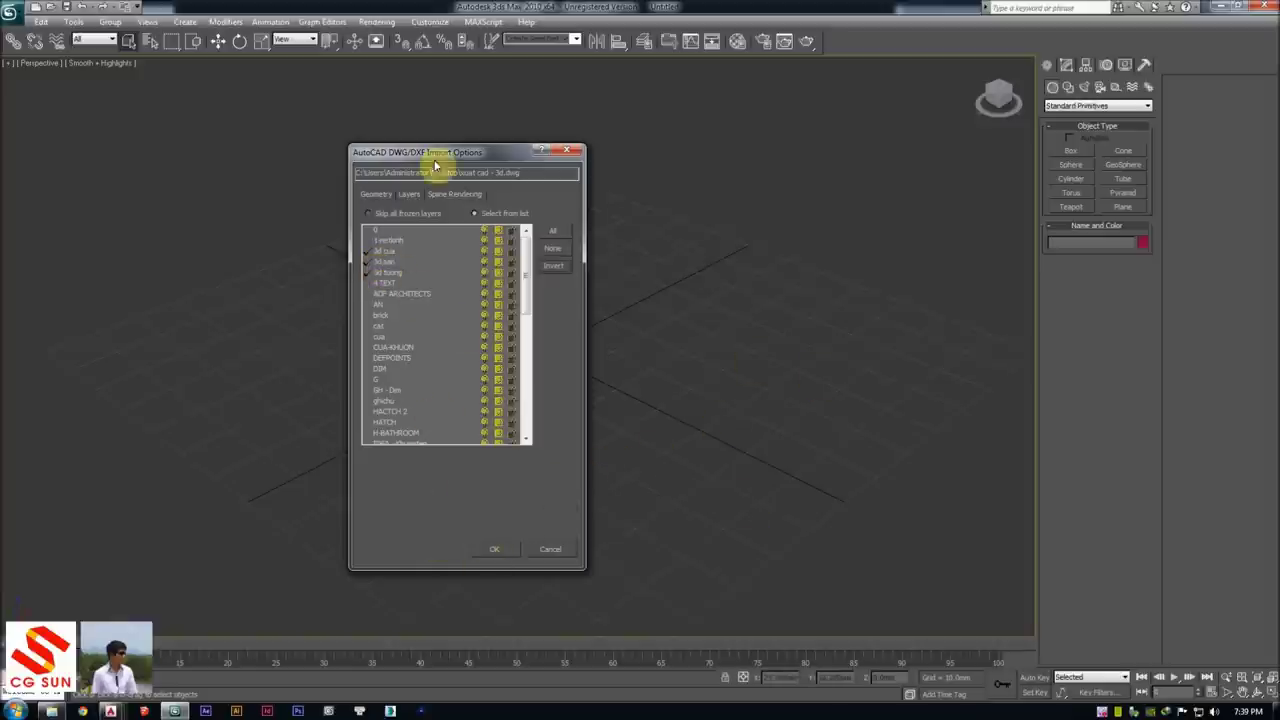
drag(430, 153, 410, 147)
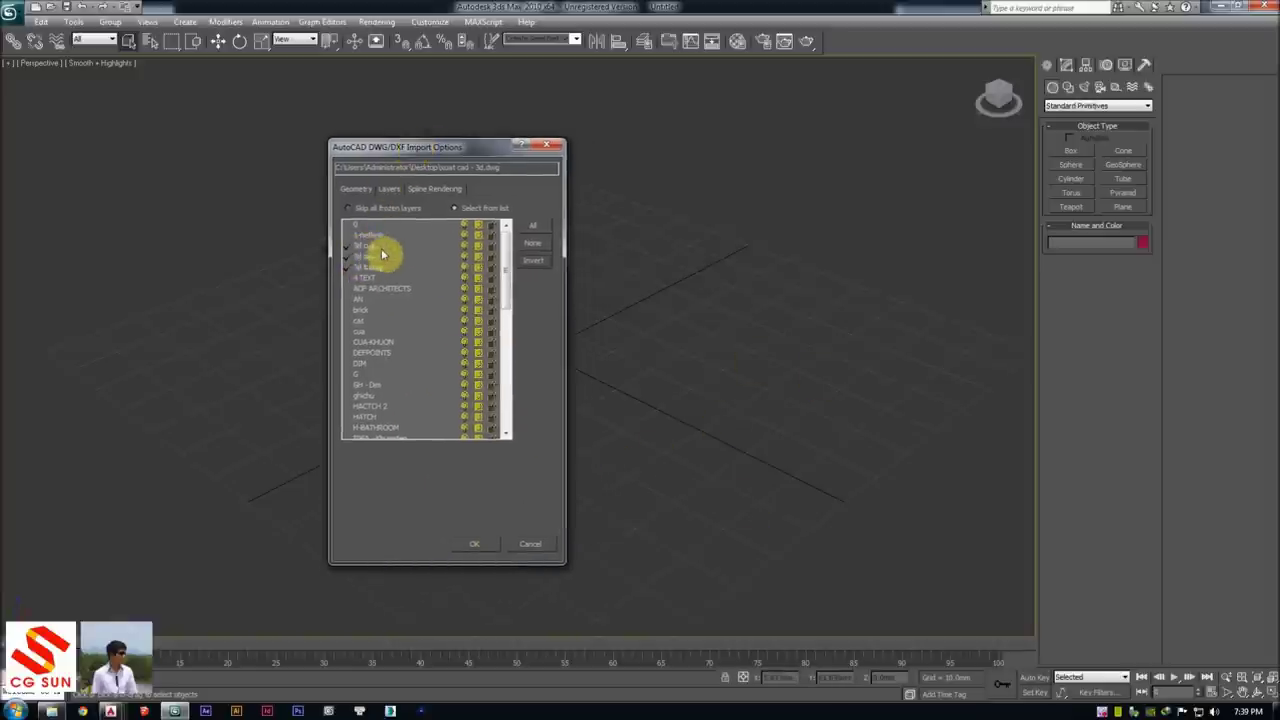
click(476, 546)
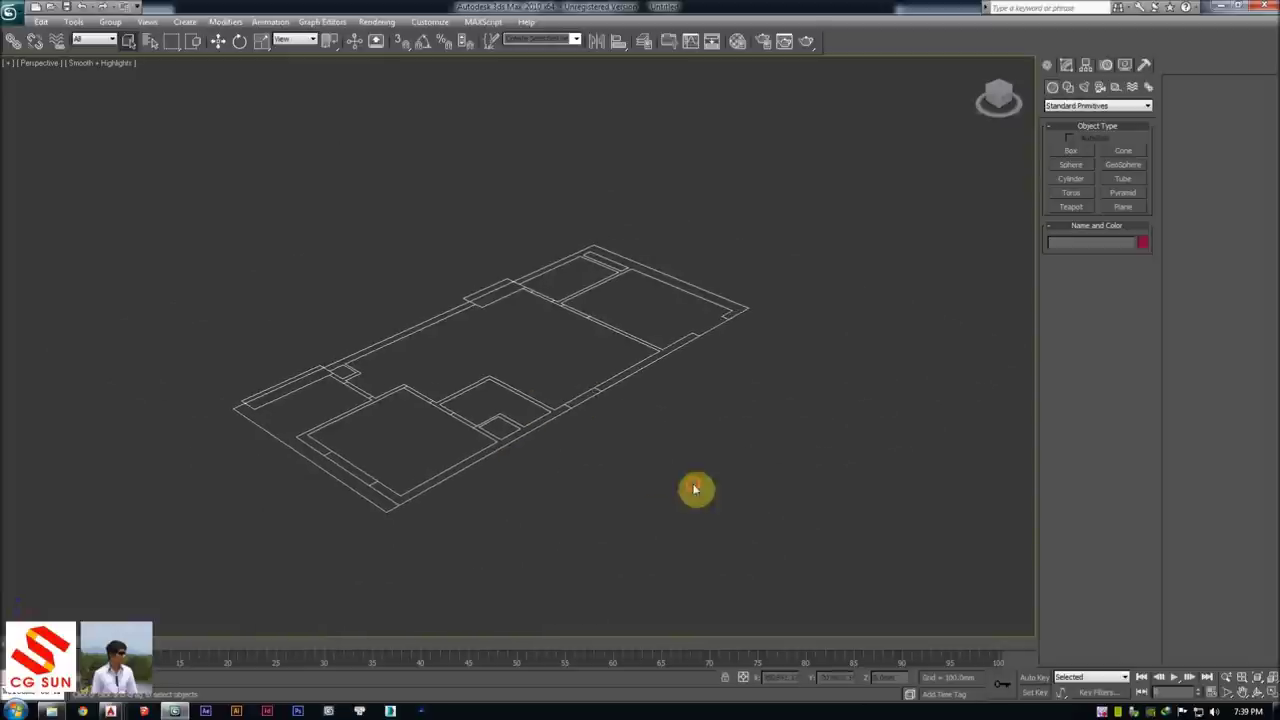
scroll(694, 489, up, 3)
middle_drag(598, 413, 571, 423)
scroll(586, 366, up, 2)
scroll(600, 331, up, 2)
click(594, 307)
scroll(594, 307, down, 3)
mouse_move(574, 283)
alt+middle_down()
mouse_move(549, 303)
mouse_move(565, 302)
alt+middle_up()
key(F3)
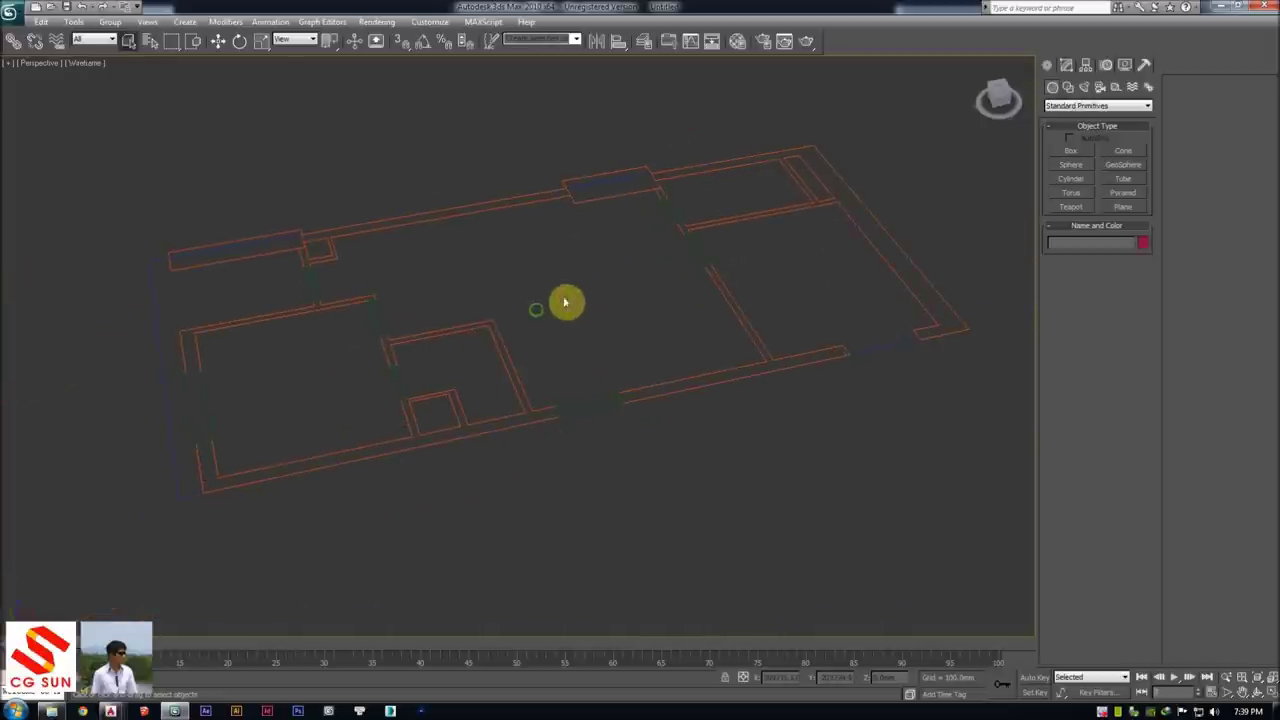
click(466, 330)
alt+middle_drag(466, 330, 509, 314)
click(591, 423)
click(531, 346)
scroll(558, 315, down, 2)
click(558, 315)
key(alt+Tab)
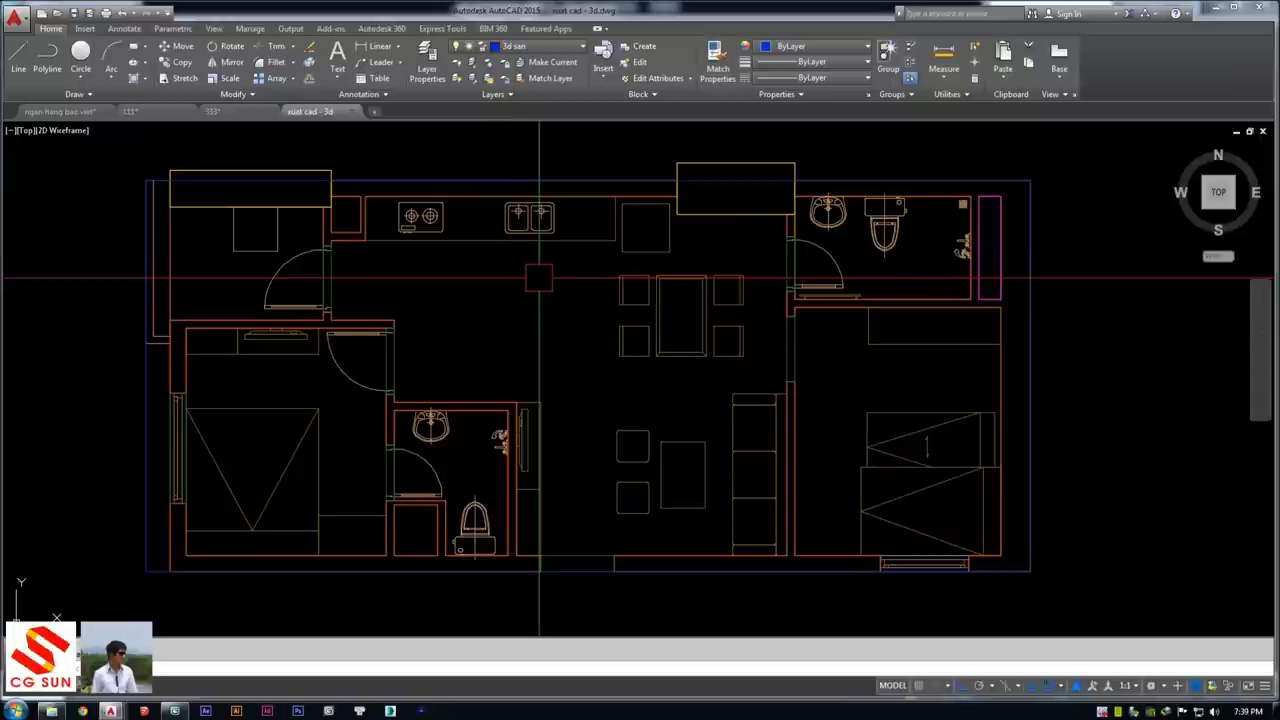
scroll(510, 250, down, 5)
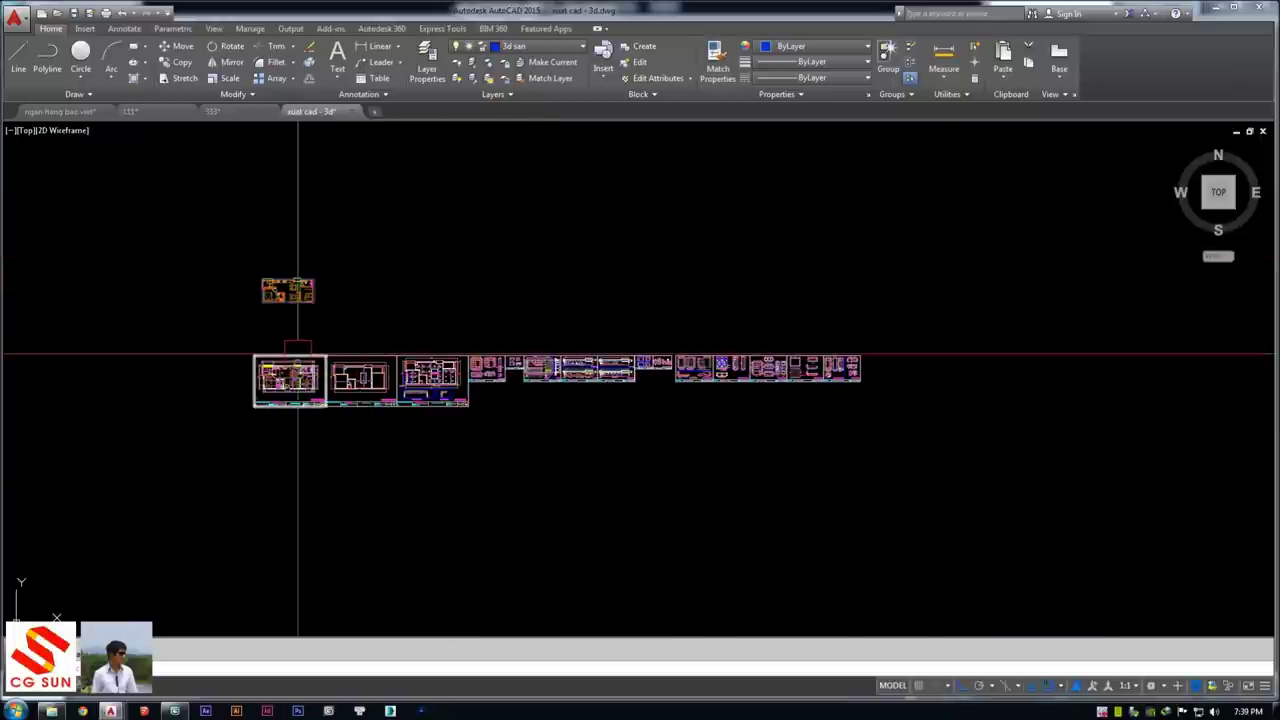
key(alt+Tab)
mouse_move(437, 323)
alt+middle_down()
mouse_move(426, 322)
mouse_move(517, 314)
alt+middle_up()
scroll(466, 329, up, 3)
scroll(726, 306, down, 5)
scroll(585, 330, up, 5)
scroll(480, 350, up, 3)
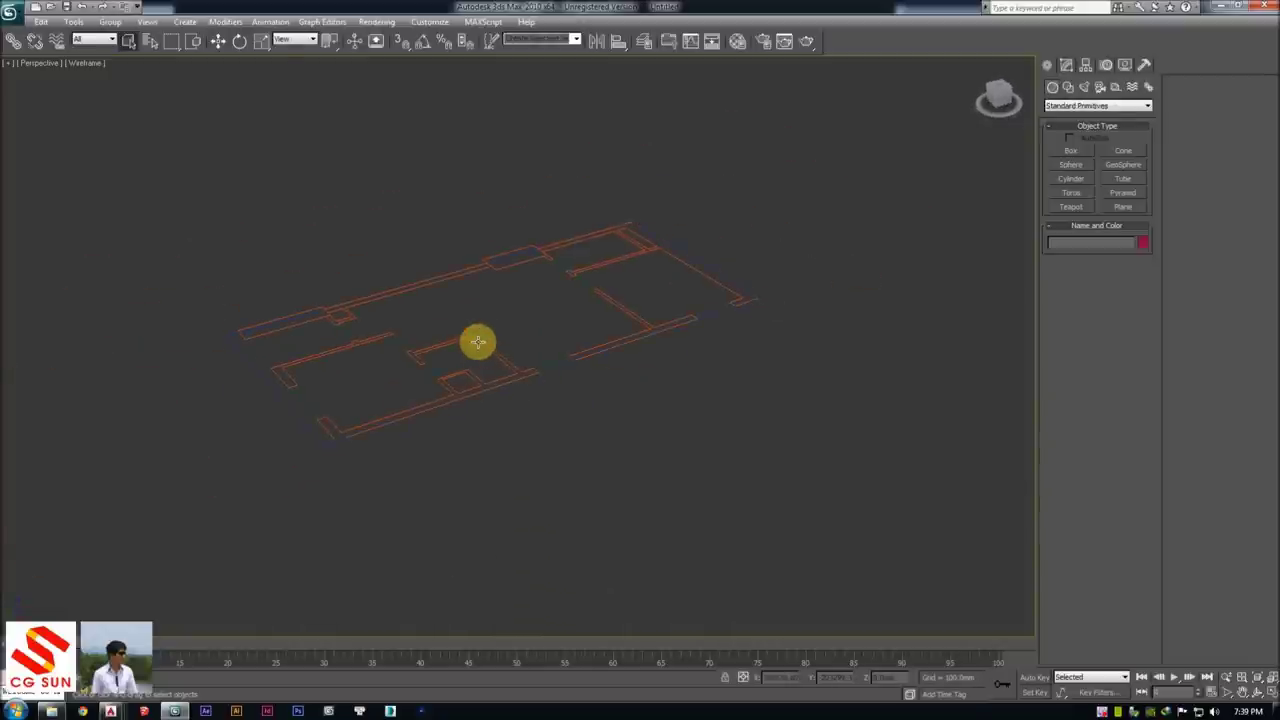
click(478, 342)
Select the imported floor plan wall outlines in the viewport
click(494, 333)
click(476, 341)
scroll(476, 341, up, 2)
scroll(482, 342, up, 3)
scroll(551, 286, down, 3)
scroll(559, 295, up, 1)
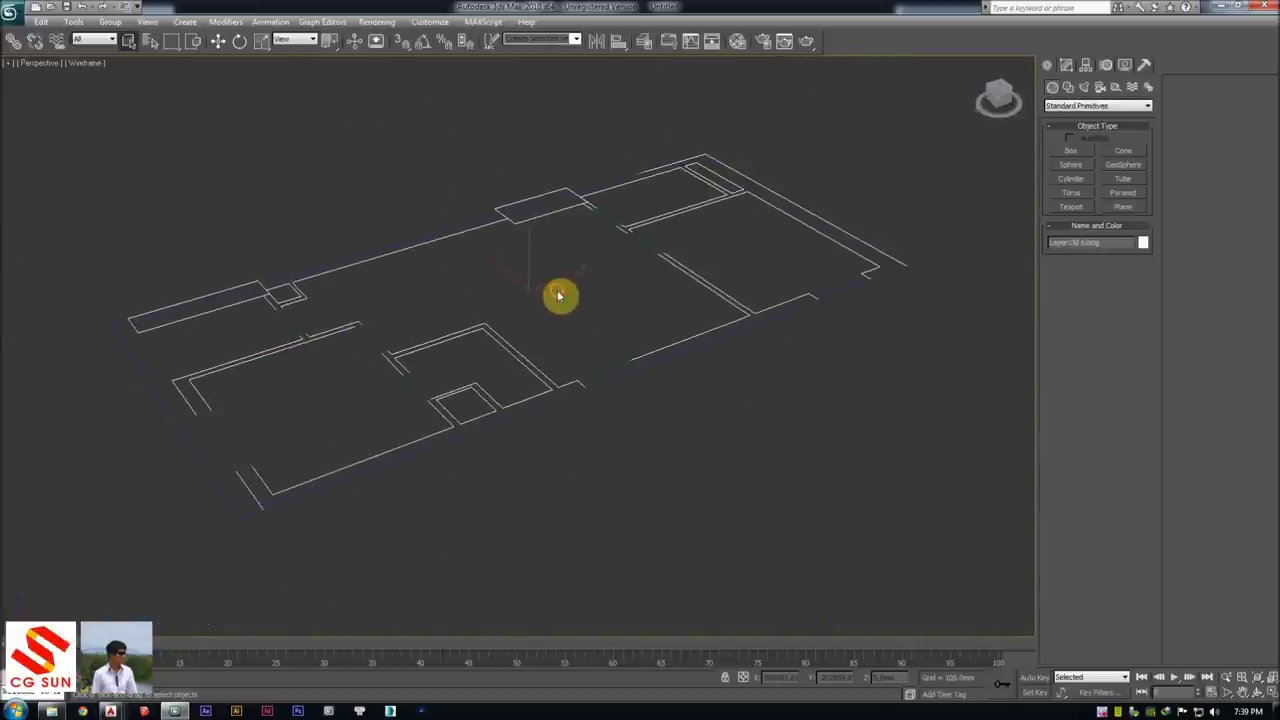
click(491, 331)
click(491, 331)
middle_drag(535, 281, 543, 282)
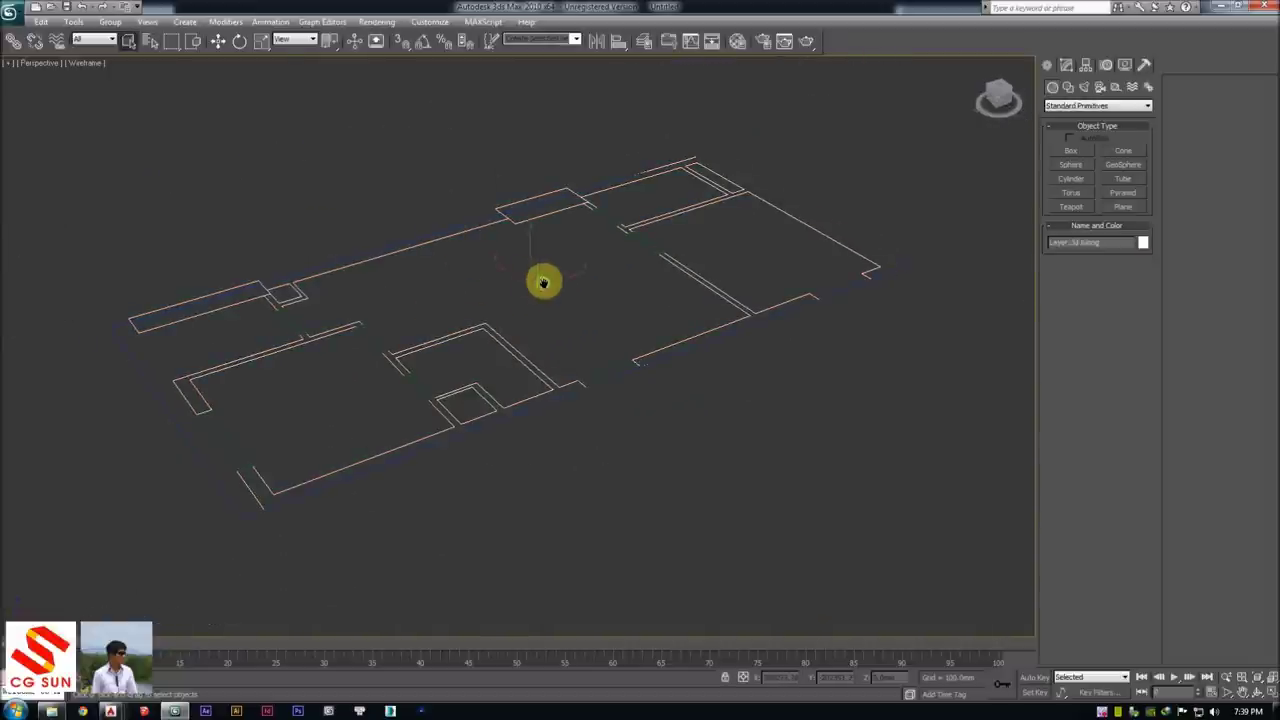
click(469, 326)
click(465, 327)
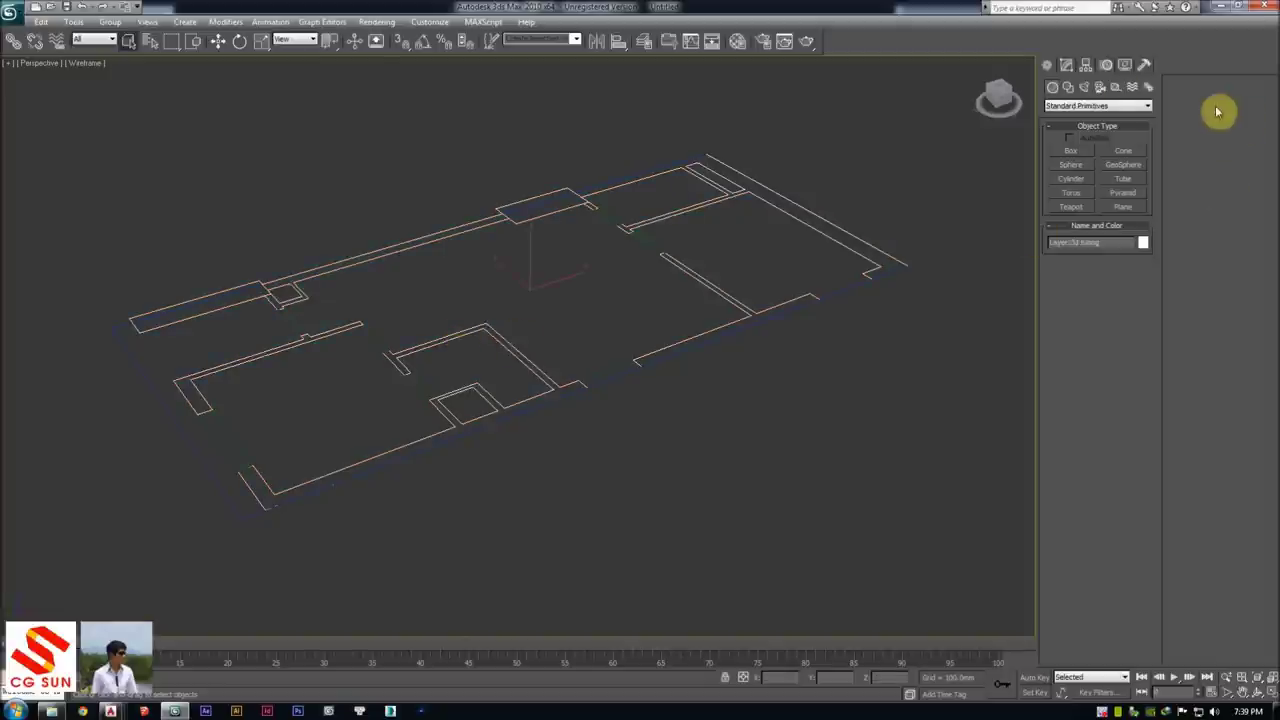
Add an Extrude modifier to the outlines with Amount 3000 mm
click(1067, 66)
click(1094, 104)
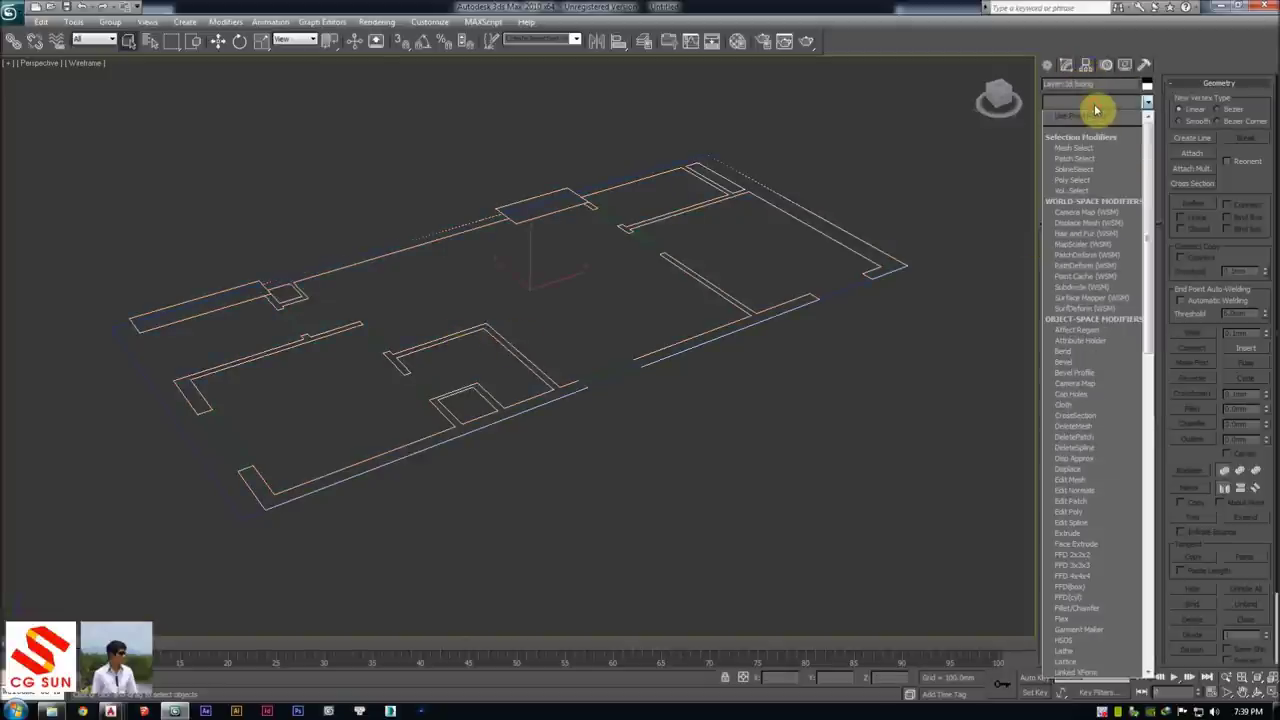
scroll(1094, 108, down, 10)
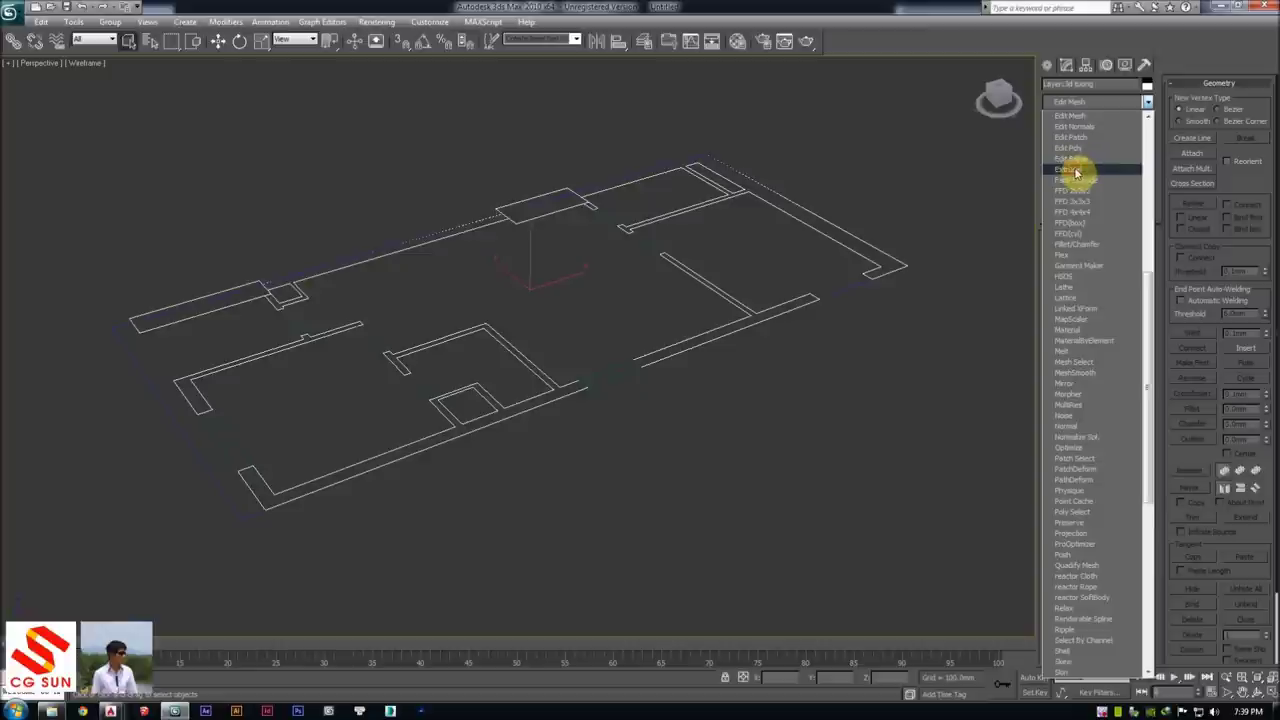
click(1080, 183)
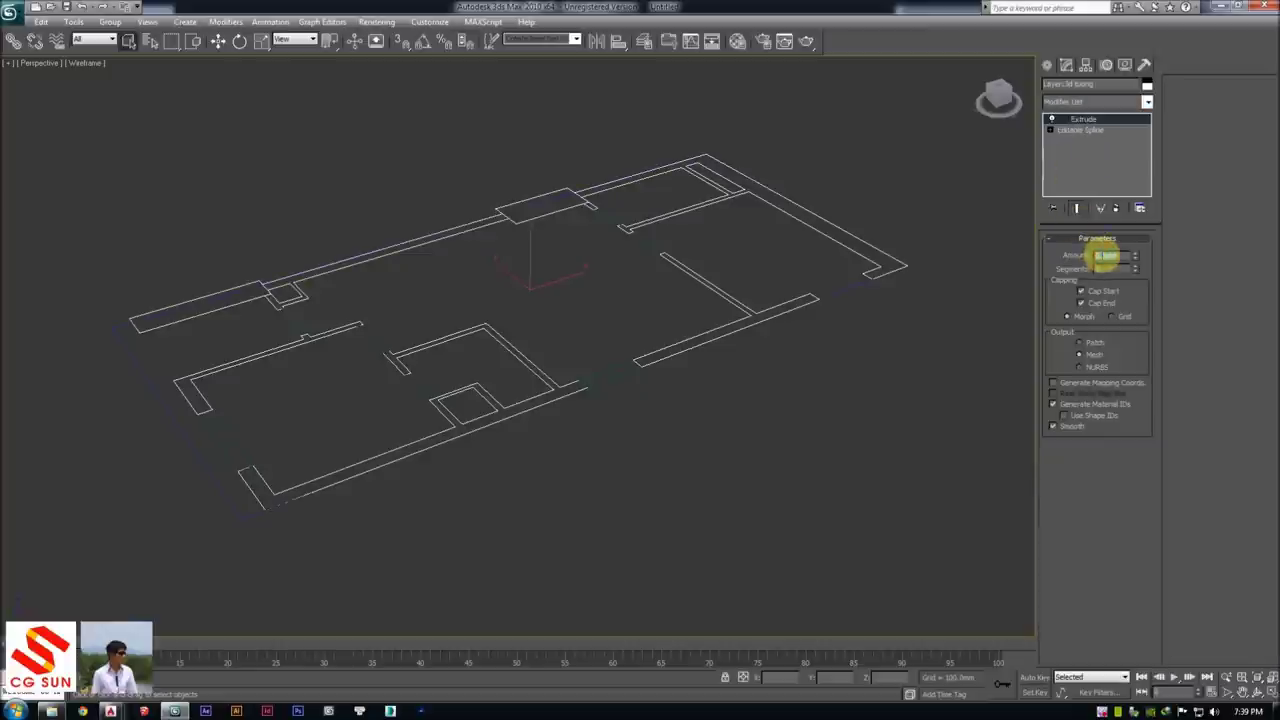
text(3000)
key(Return)
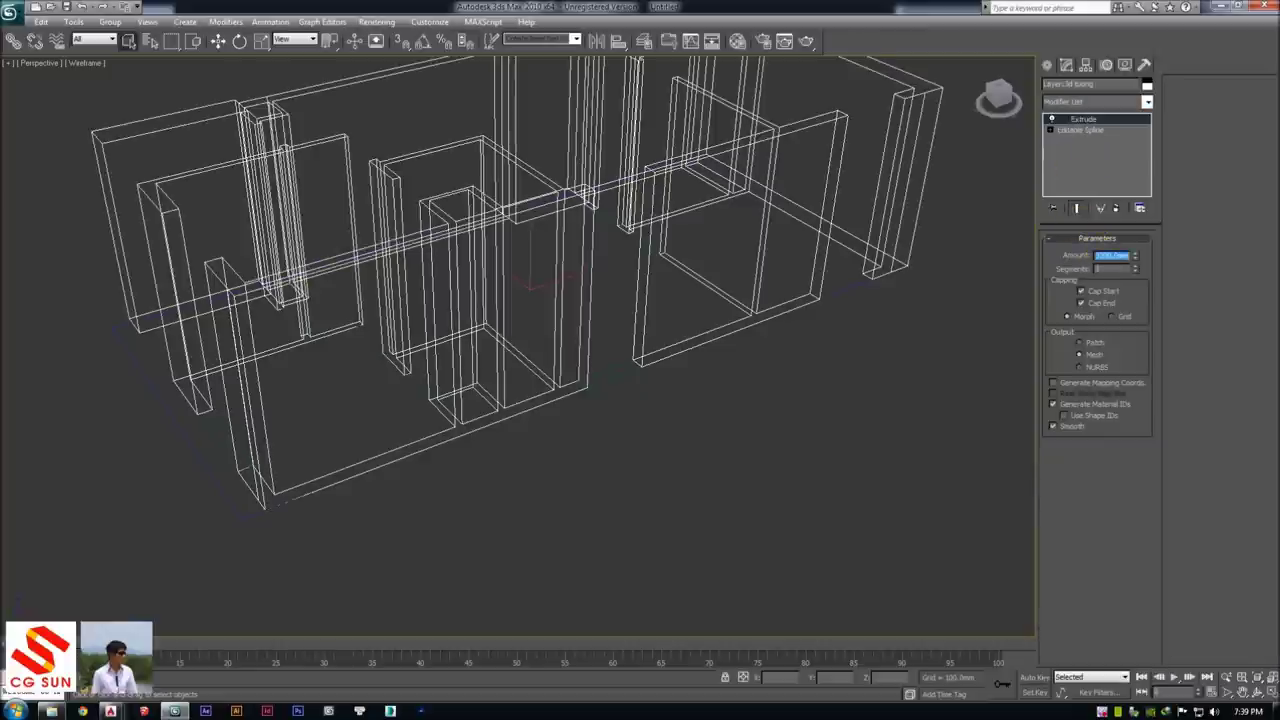
Inspect the extruded walls in shaded view with edged faces (F3, F4)
click(790, 385)
scroll(857, 366, up, 3)
key(F3)
mouse_move(737, 277)
alt+middle_down()
mouse_move(726, 288)
mouse_move(680, 209)
mouse_move(806, 180)
mouse_move(745, 240)
mouse_move(689, 229)
alt+middle_up()
click(684, 203)
click(690, 233)
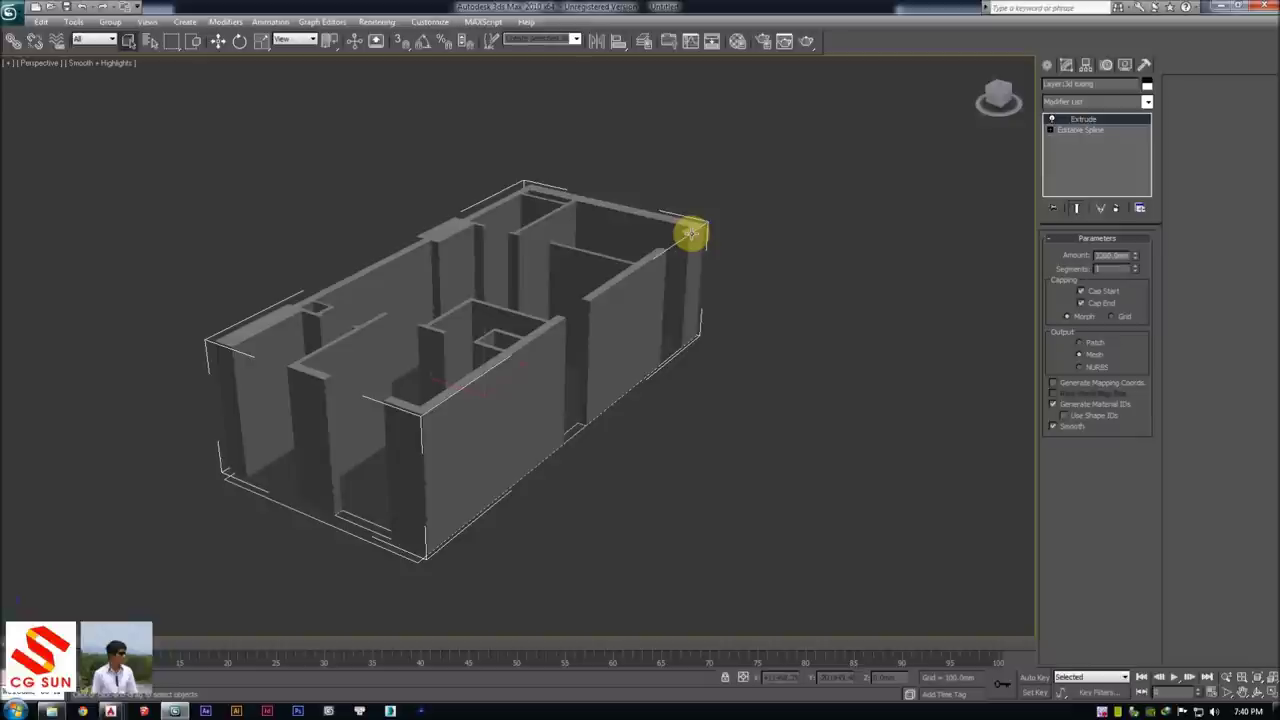
click(766, 214)
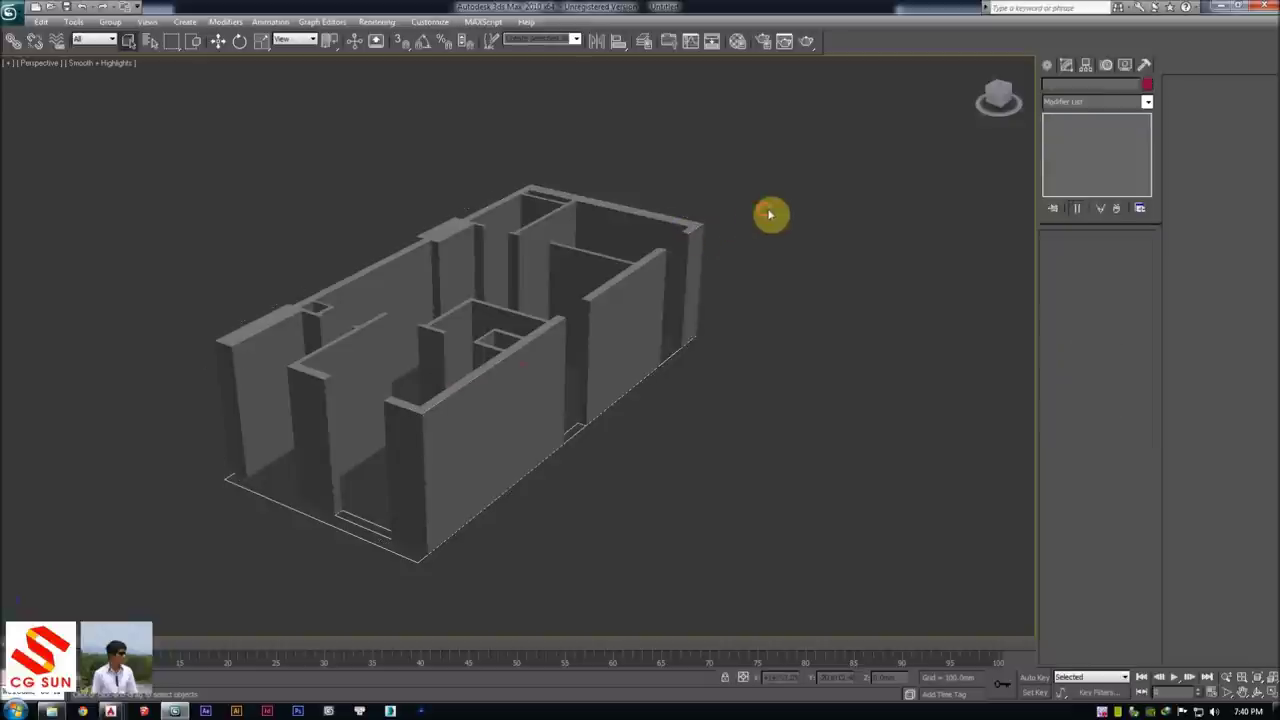
click(675, 218)
key(F4)
alt+middle_drag(674, 217, 634, 240)
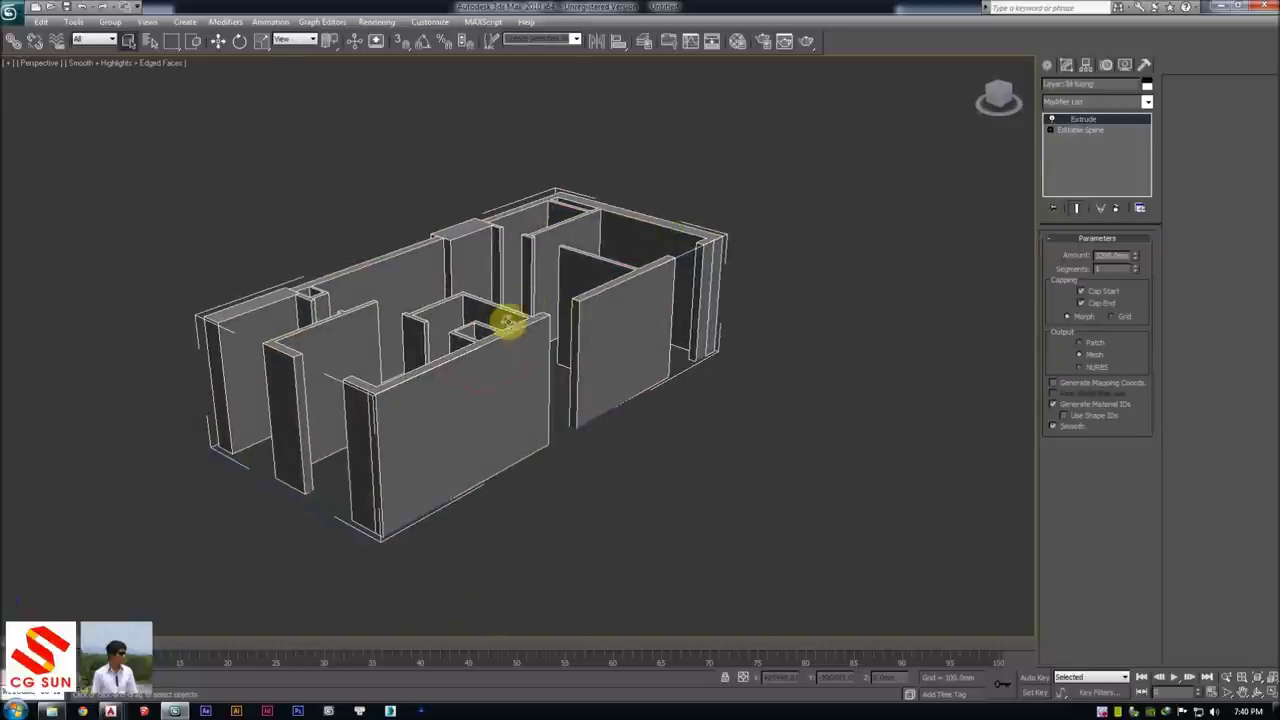
middle_drag(508, 320, 500, 274)
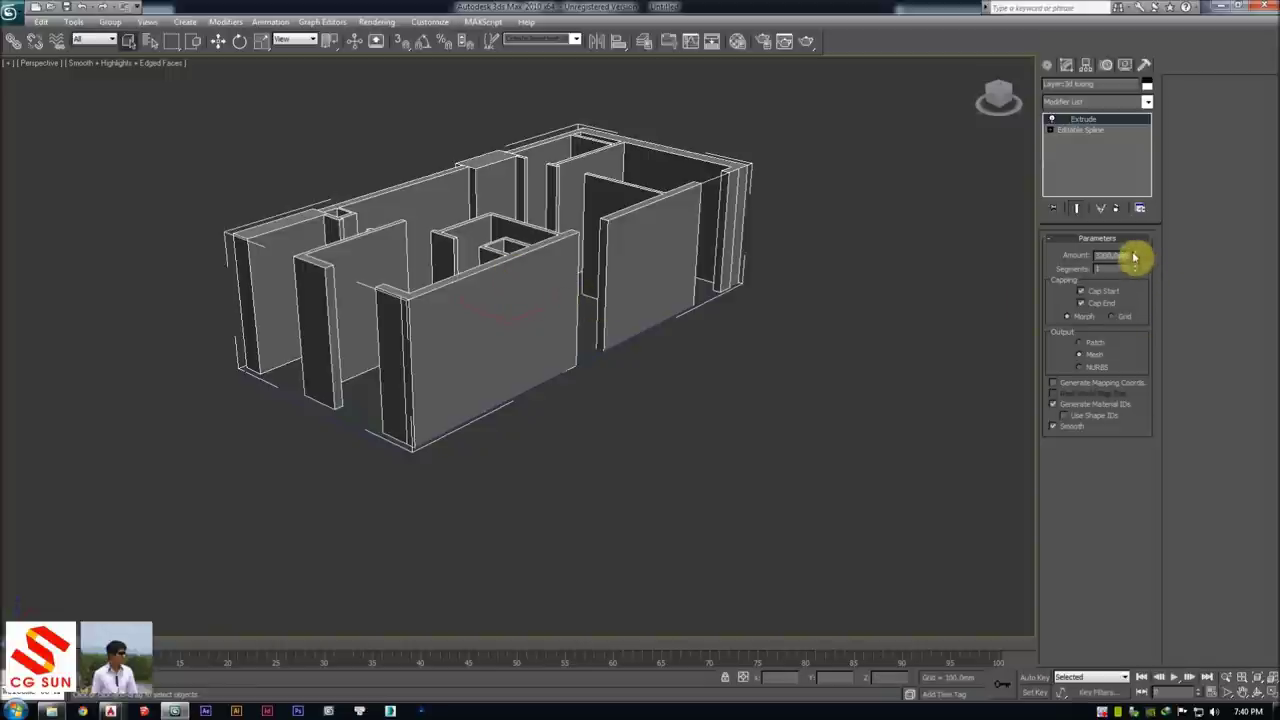
Try Extrude Amounts of 500 and 50000 mm, then settle back on 3000 mm
drag(1136, 263, 1144, 292)
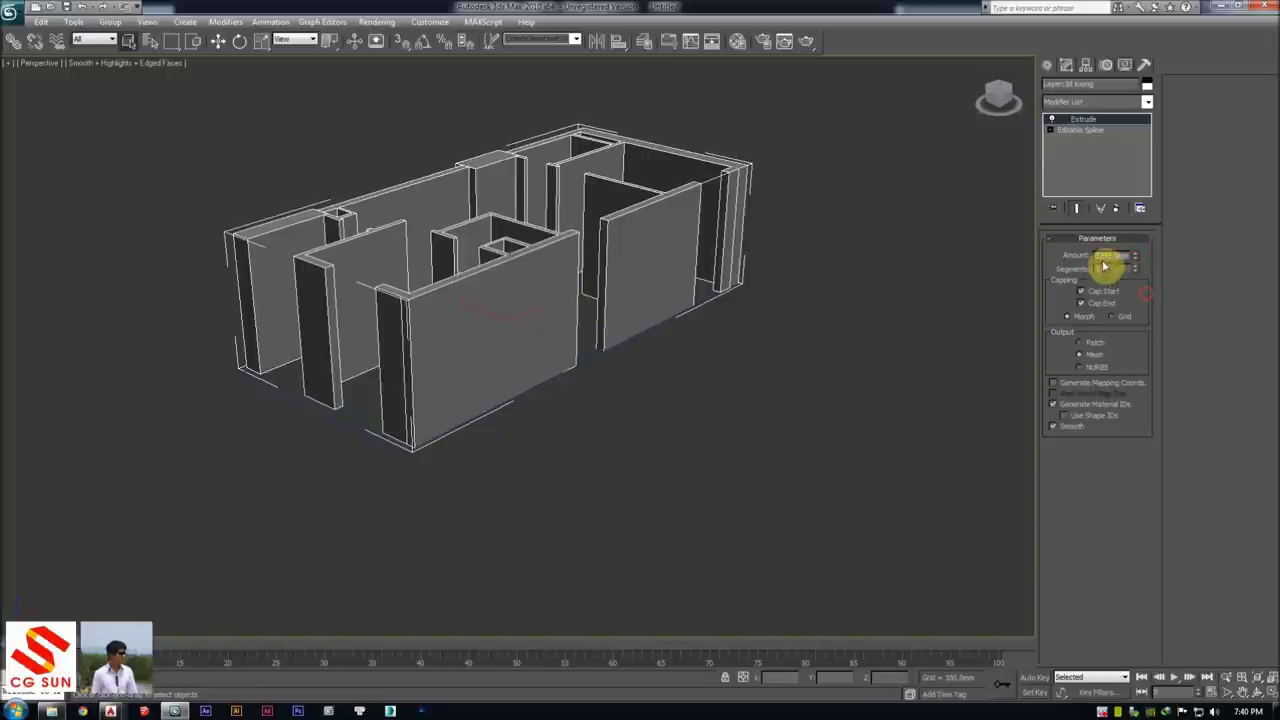
text(500)
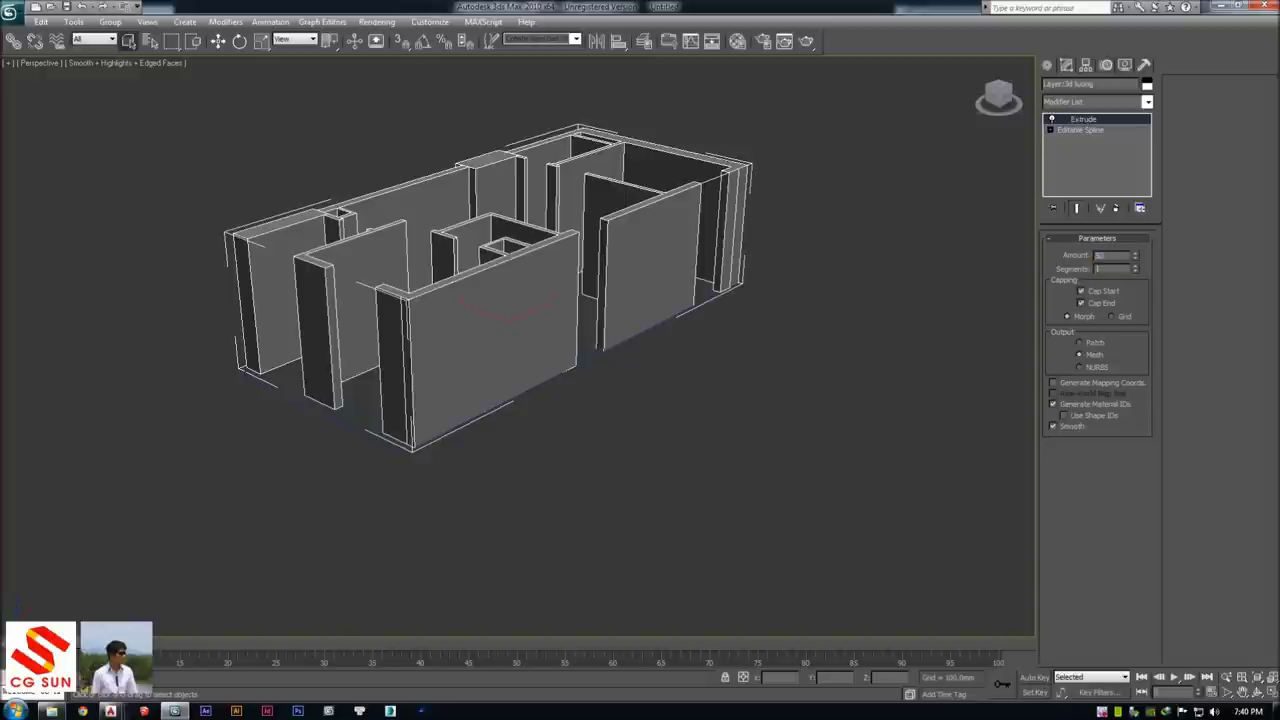
key(Return)
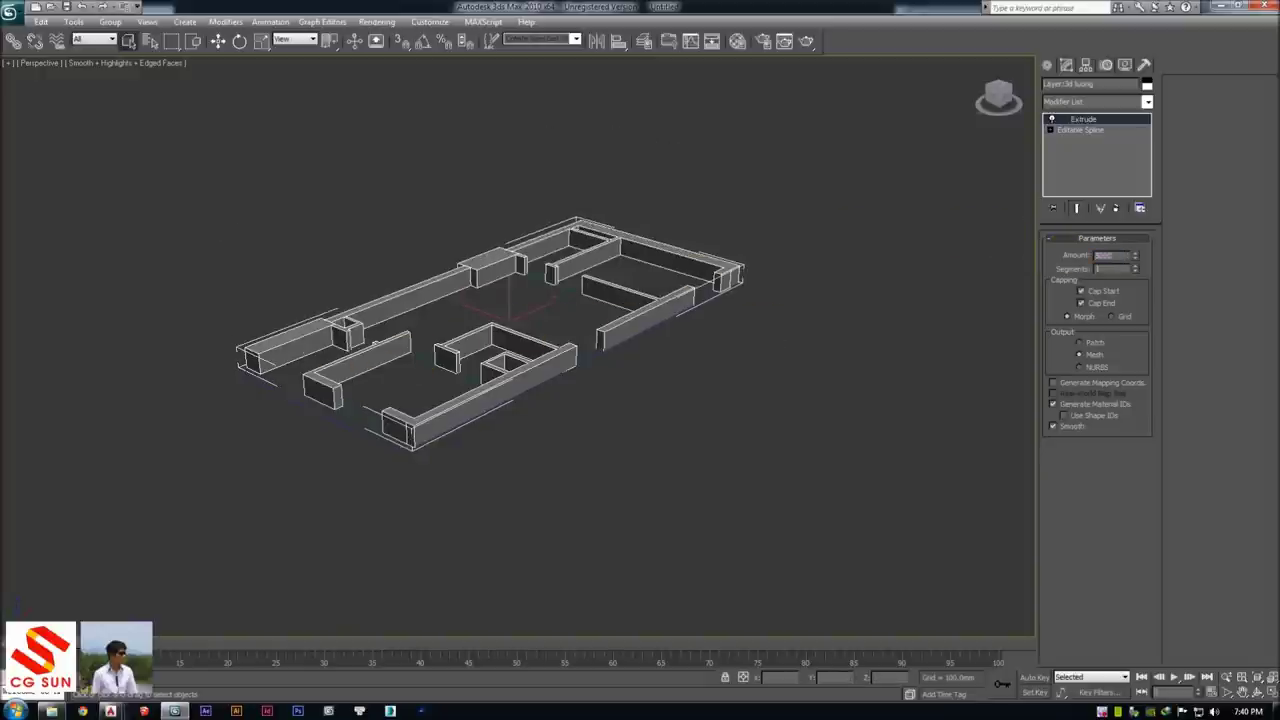
text(50000)
key(Return)
scroll(654, 349, down, 3)
scroll(526, 206, down, 2)
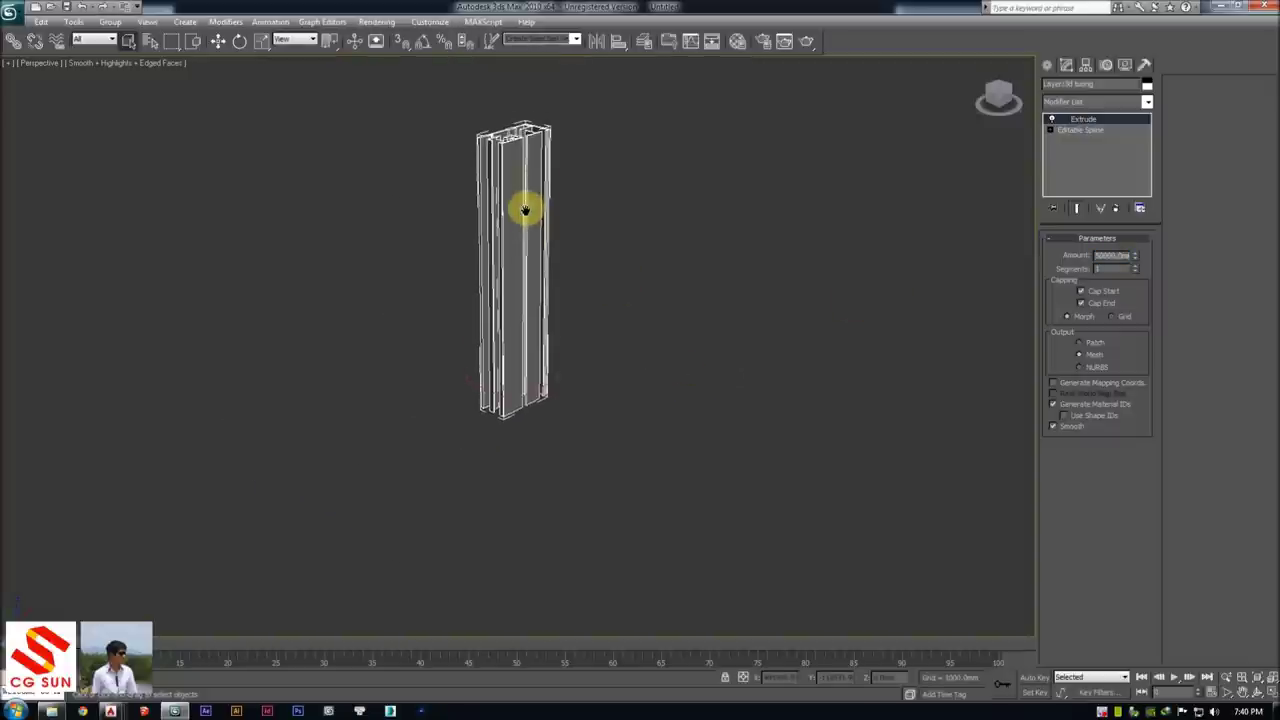
scroll(678, 245, up, 4)
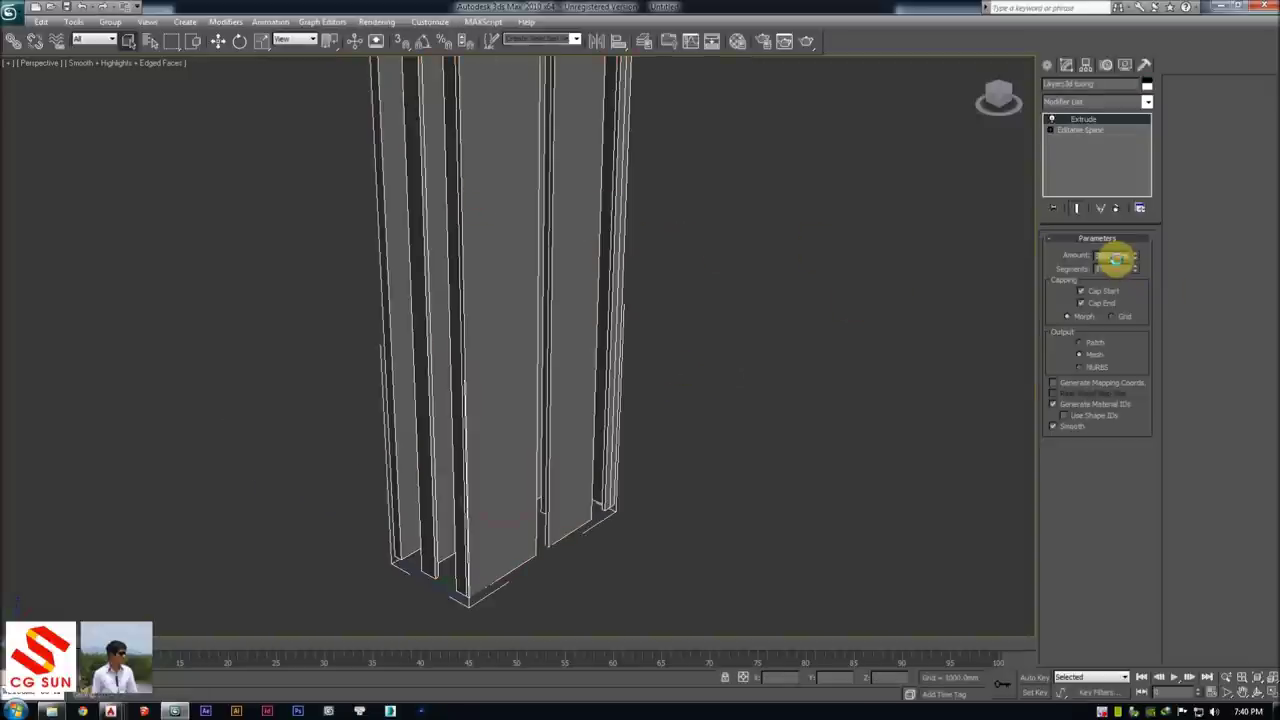
text(300)
key(Return)
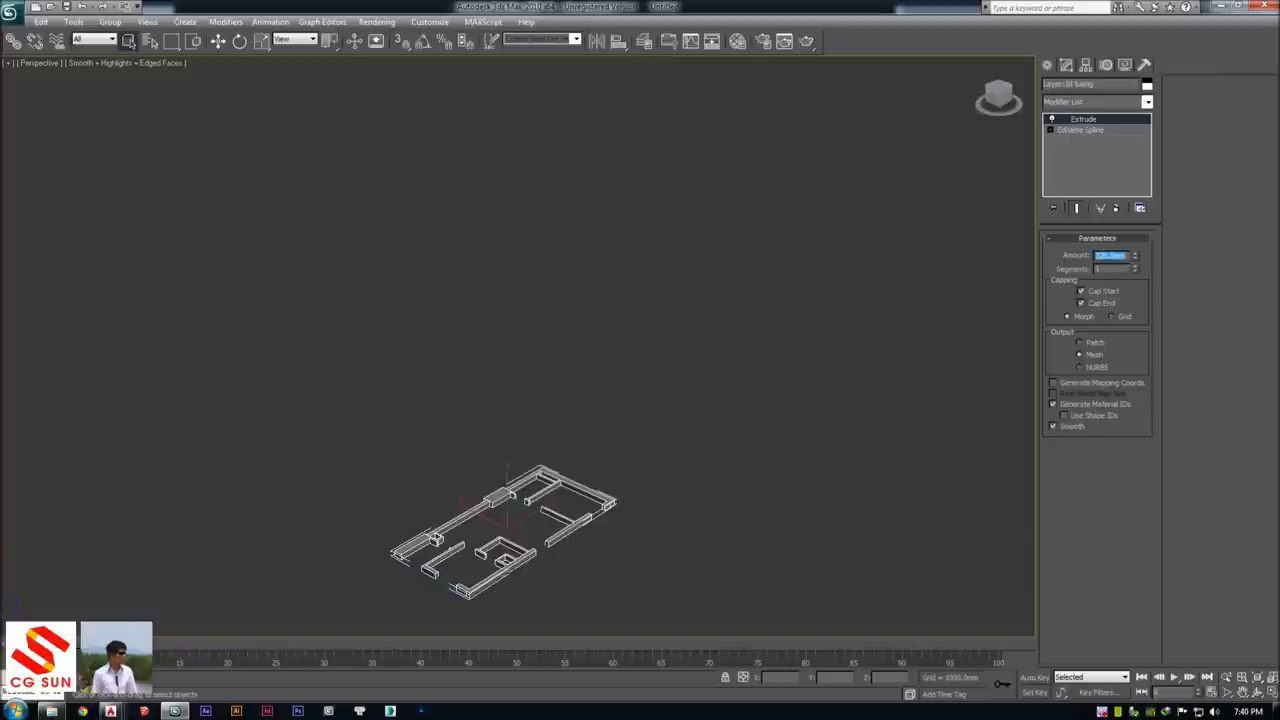
text(0)
key(Return)
Turn edged faces off and frame the whole wall model with Zoom Extents
click(795, 265)
mouse_move(795, 265)
alt+middle_down()
mouse_move(569, 263)
mouse_move(538, 378)
alt+middle_up()
scroll(538, 378, up, 4)
click(529, 366)
key(F4)
click(526, 234)
click(480, 309)
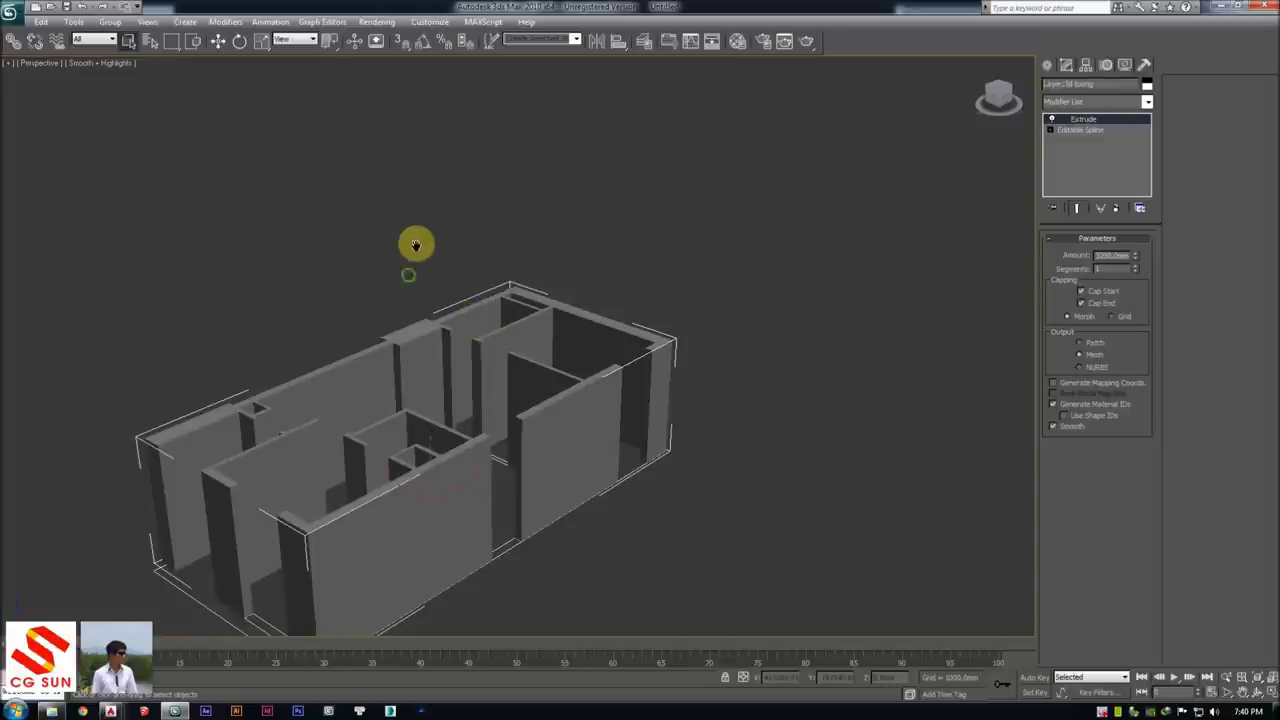
key(z)
middle_drag(480, 358, 429, 366)
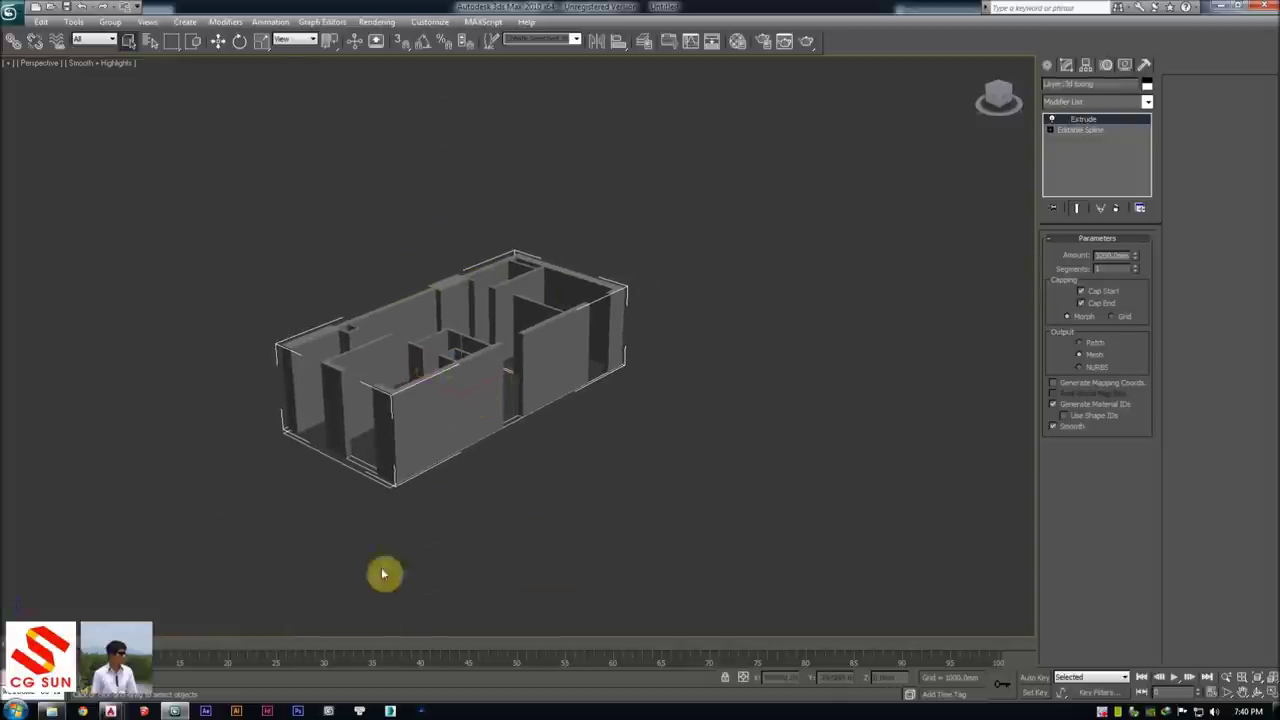
click(663, 397)
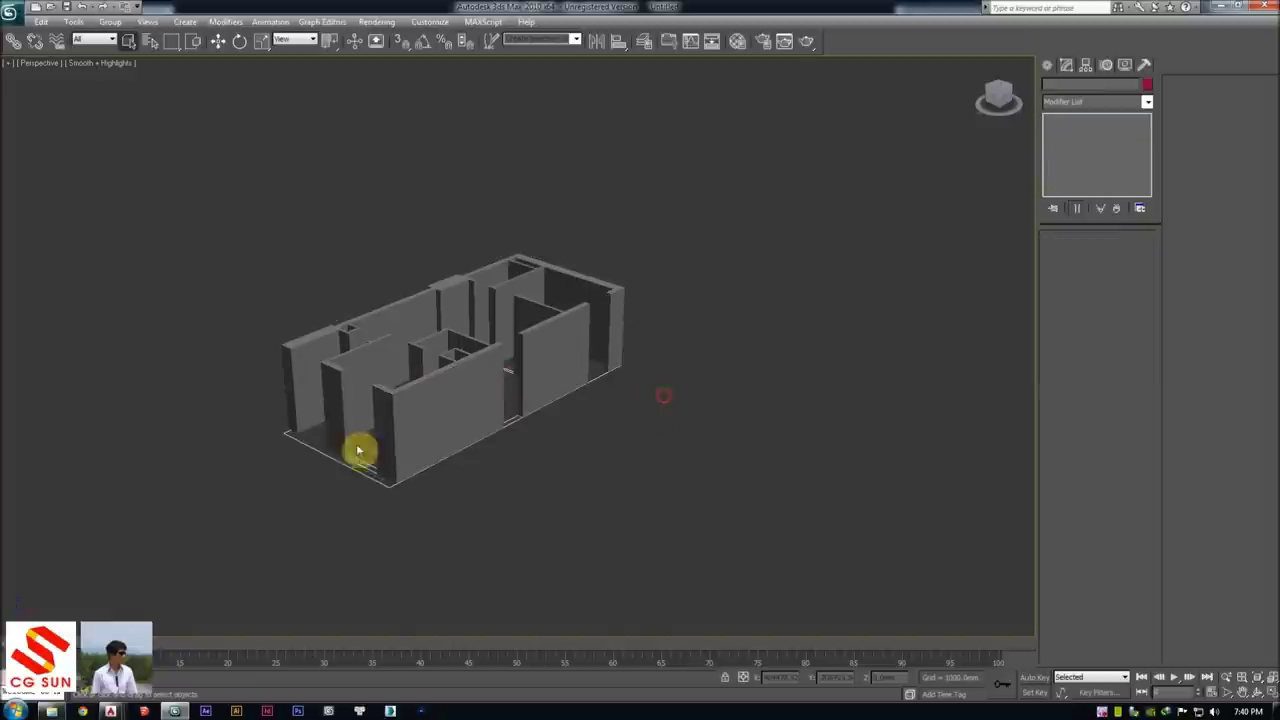
alt+middle_drag(323, 400, 250, 520)
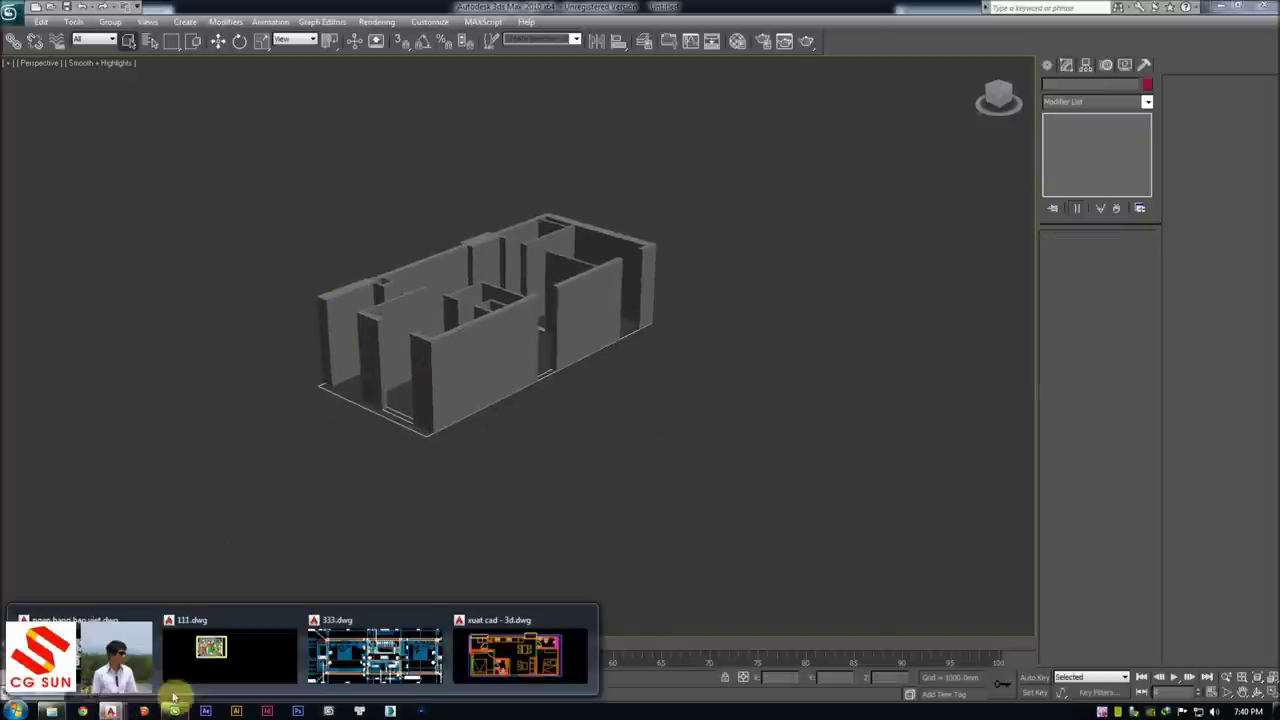
mouse_move(110, 711)
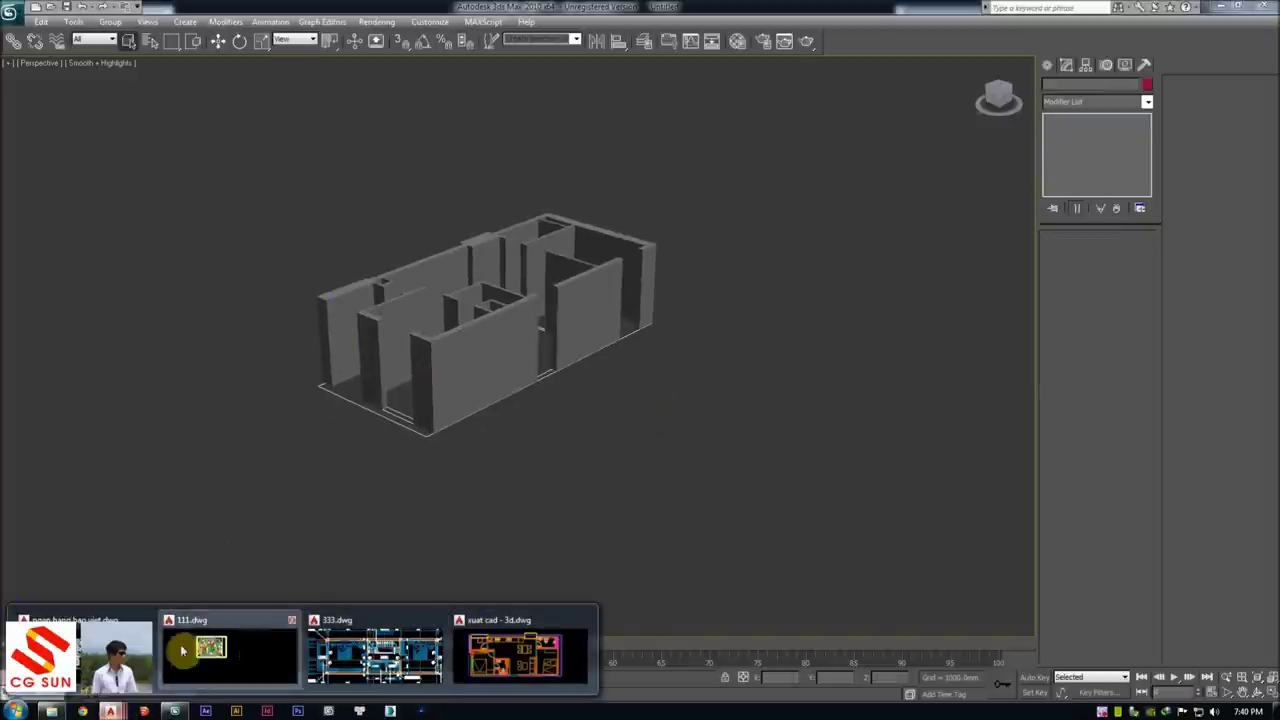
In AutoCAD, open Drawing Units (UN) for xuat cad - 3d.dwg
click(515, 655)
scroll(424, 366, up, 2)
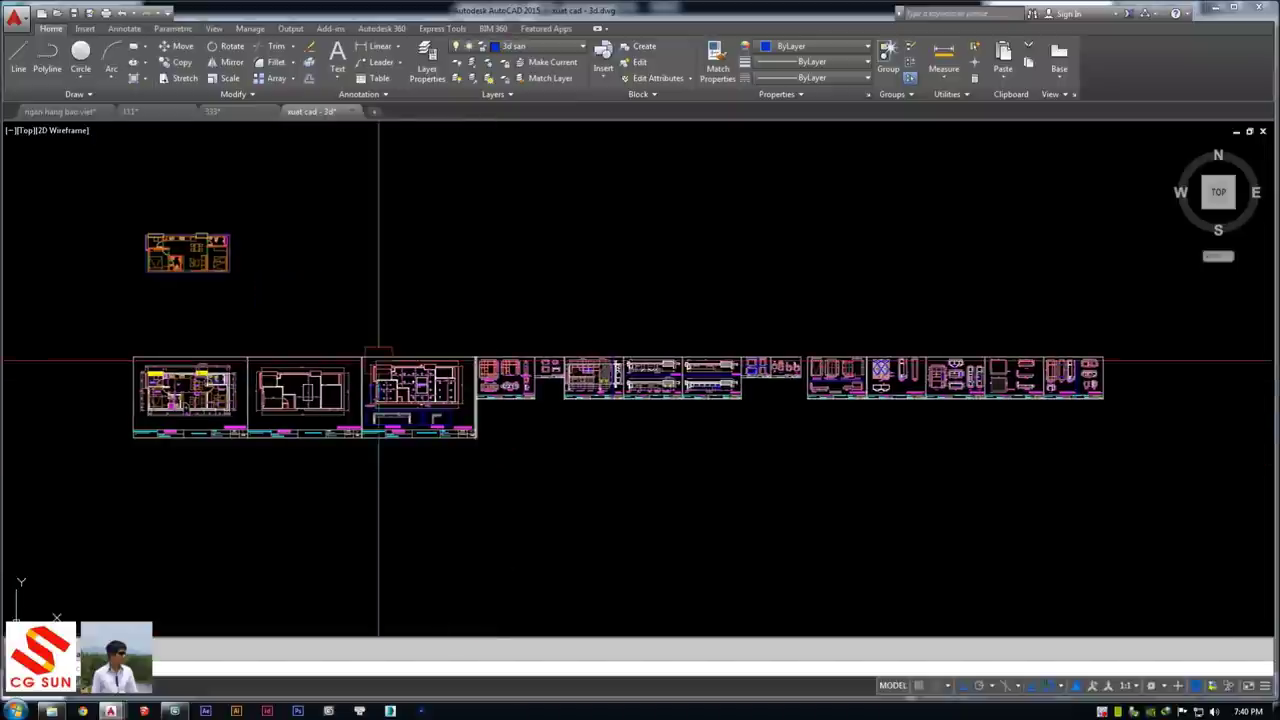
middle_drag(303, 366, 349, 349)
text(un)
key(Return)
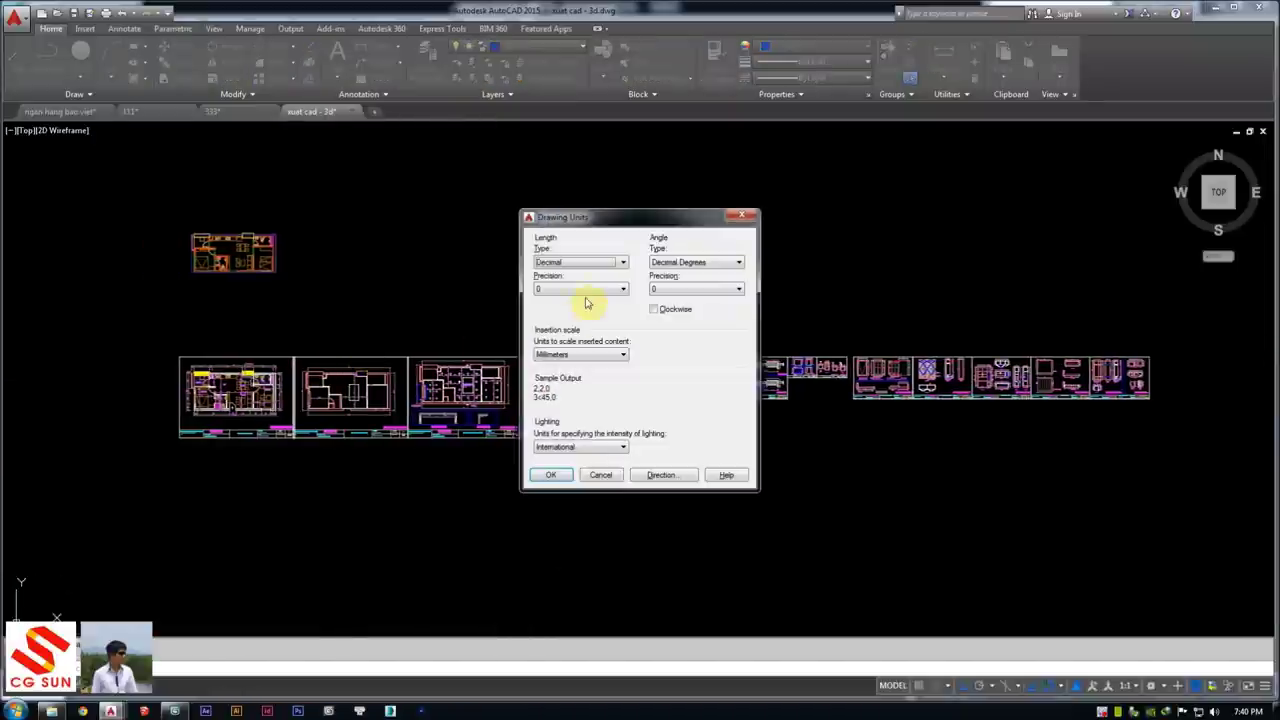
drag(650, 223, 512, 201)
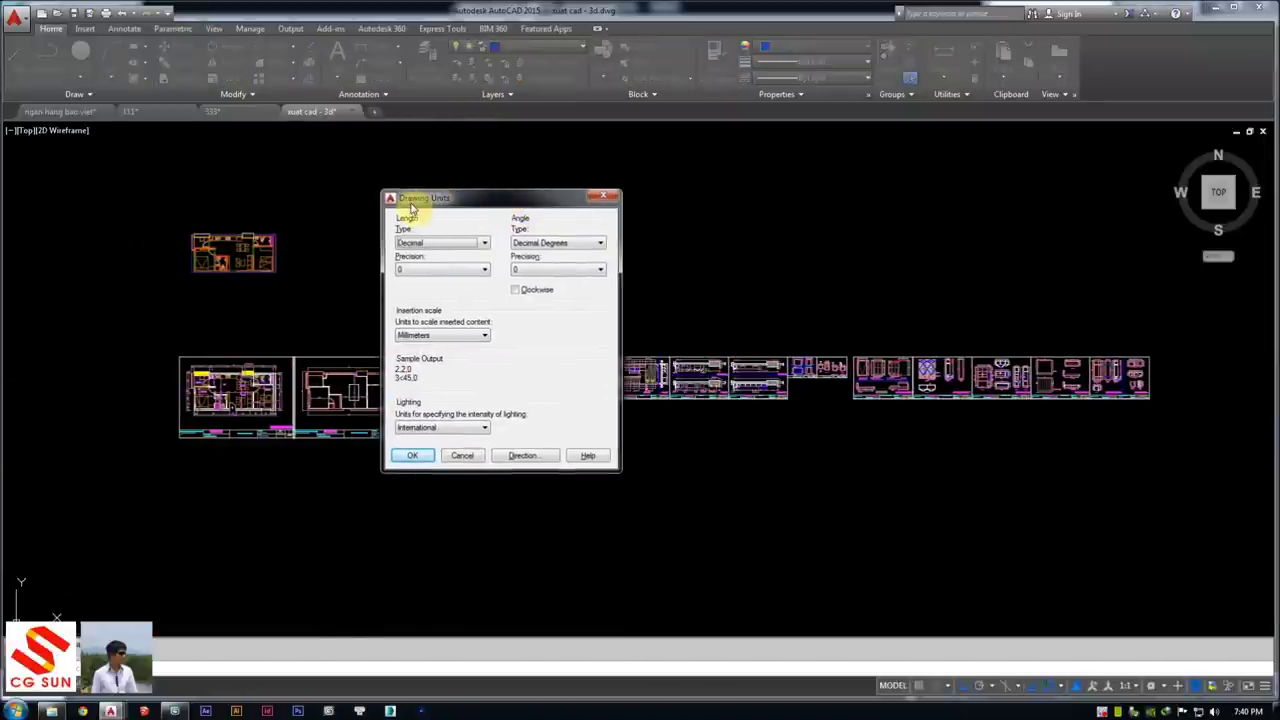
drag(412, 205, 420, 192)
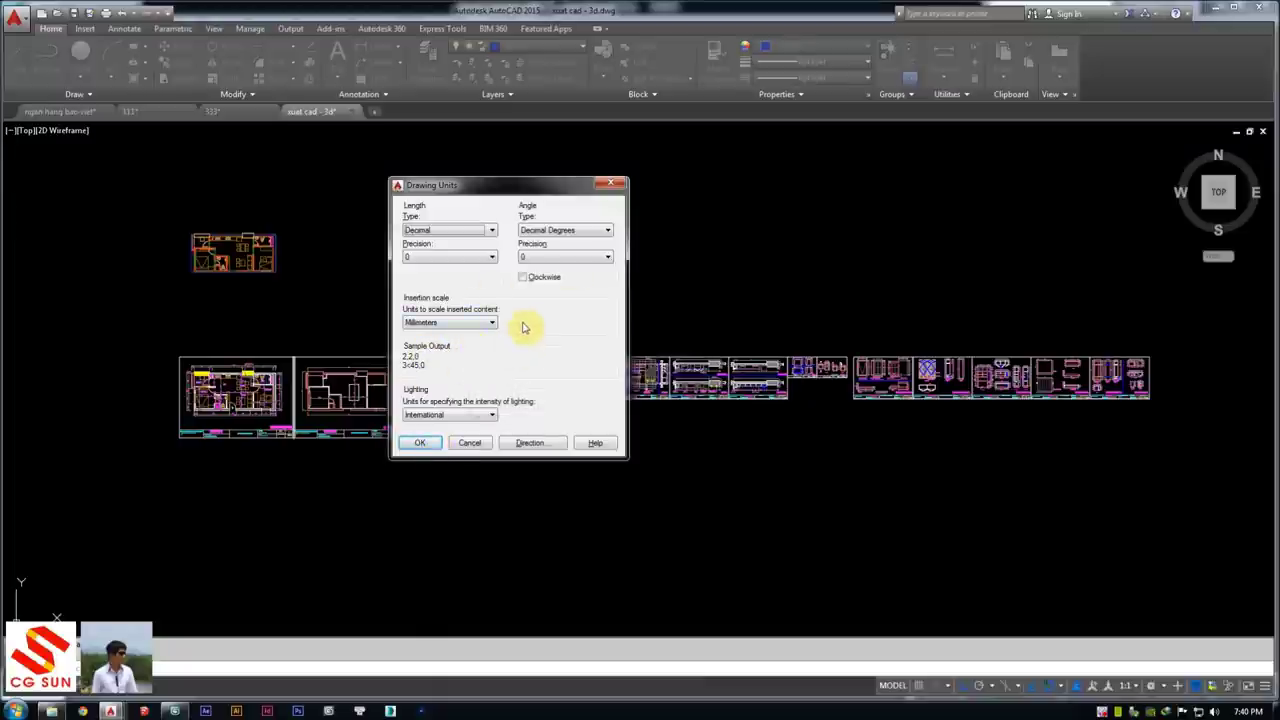
drag(455, 185, 466, 184)
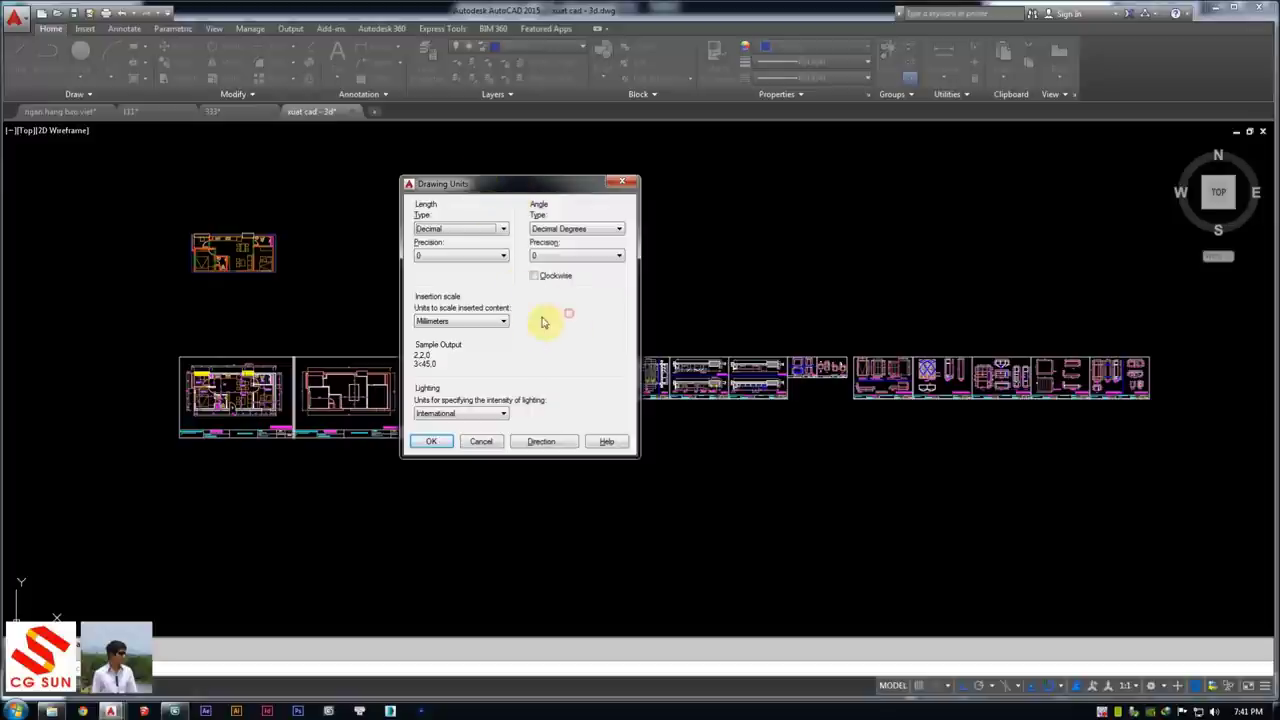
Keep precision 0, insertion scale Millimeters and lighting International, then confirm
click(448, 256)
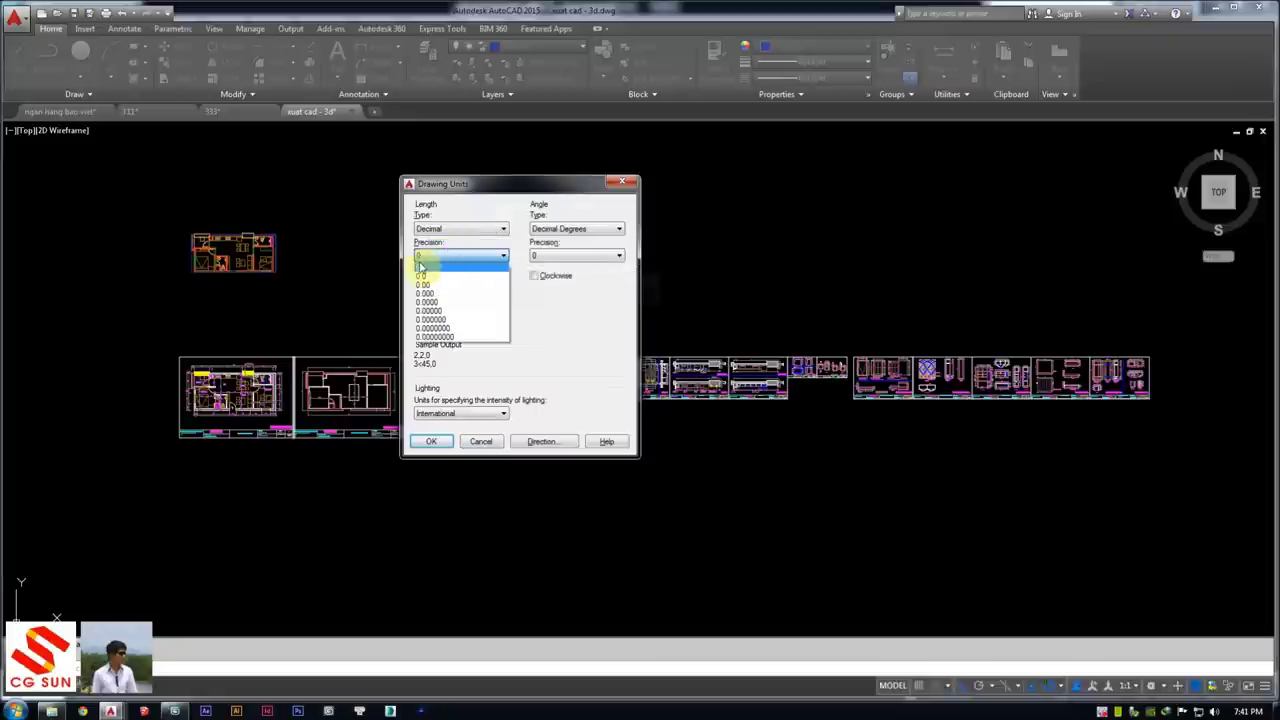
click(420, 266)
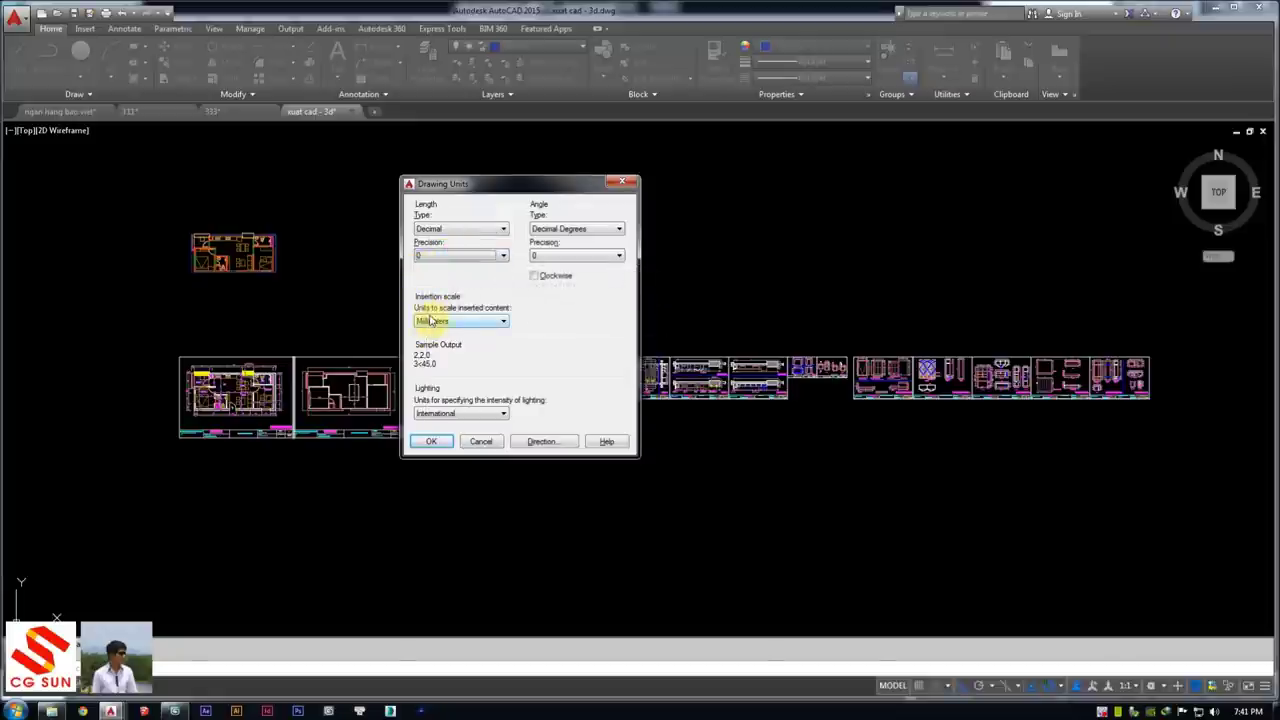
click(440, 320)
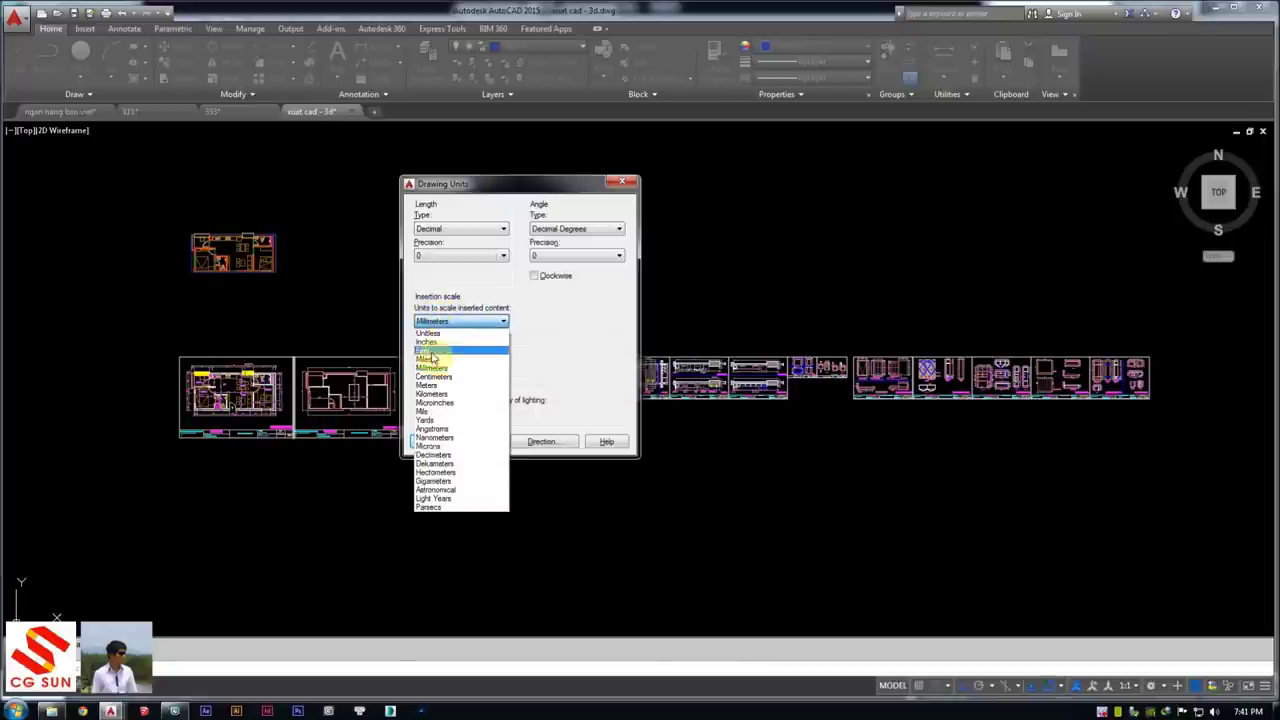
click(448, 367)
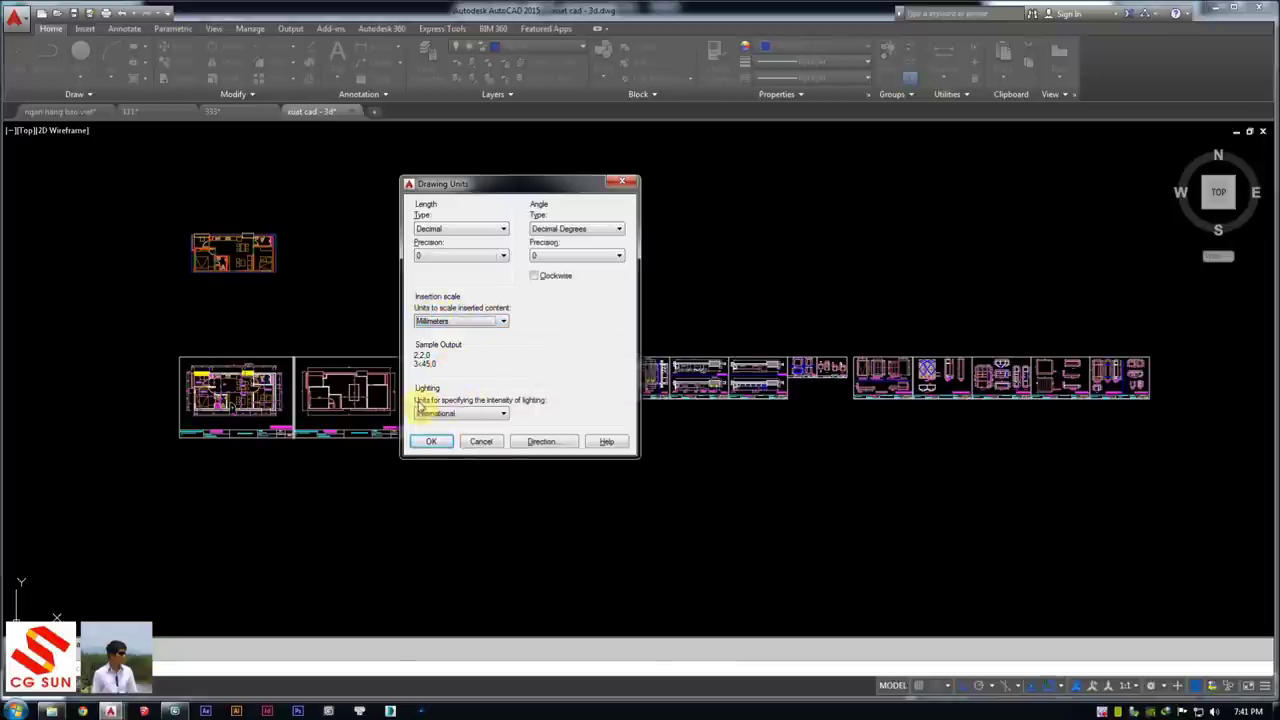
click(466, 420)
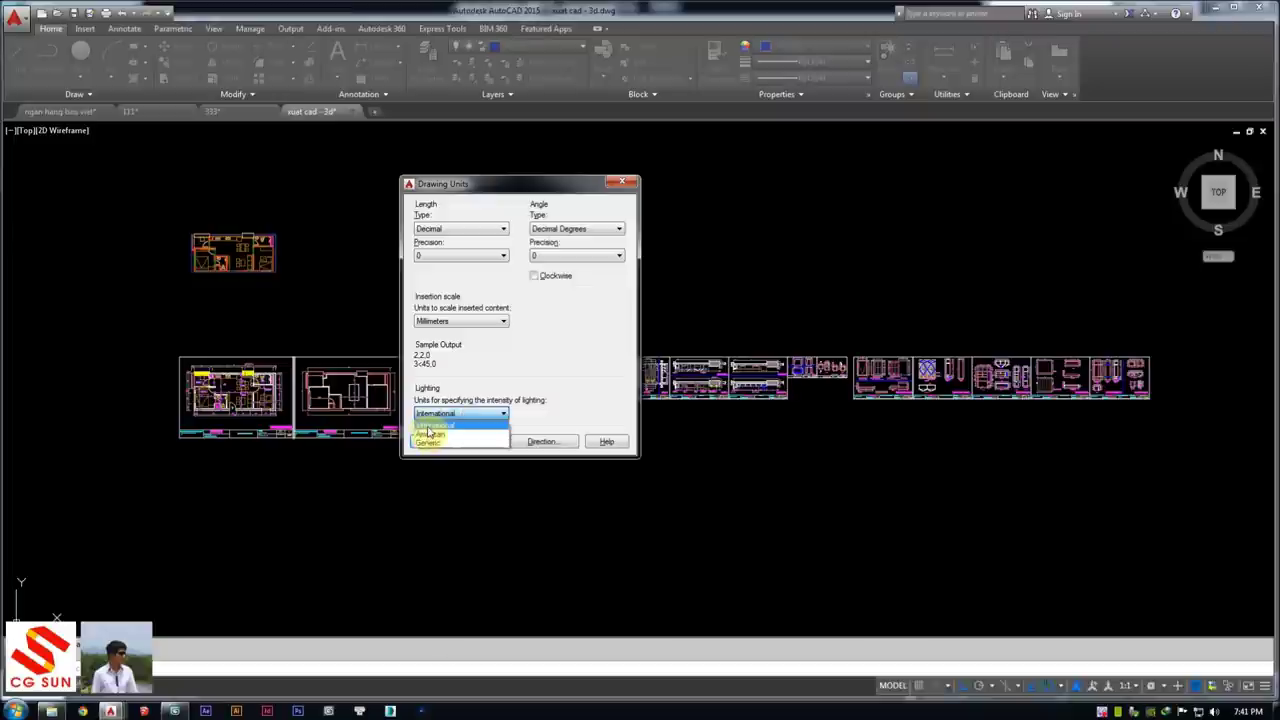
click(470, 427)
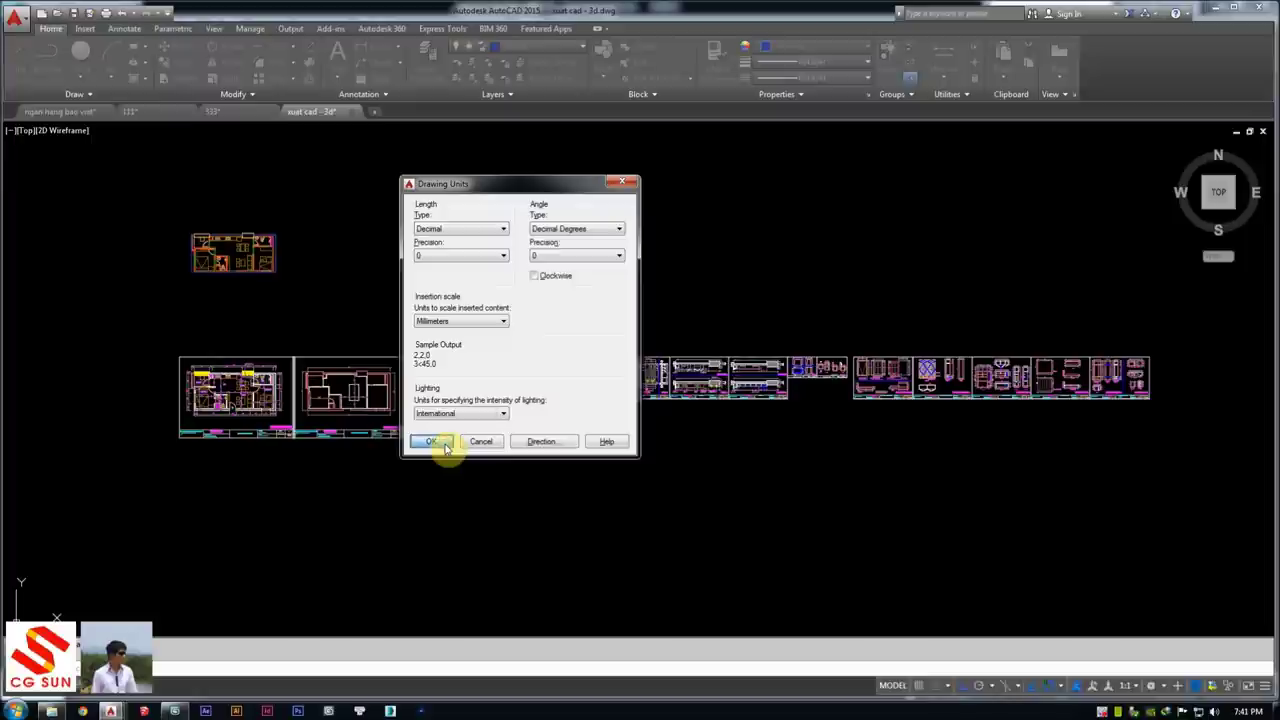
click(432, 441)
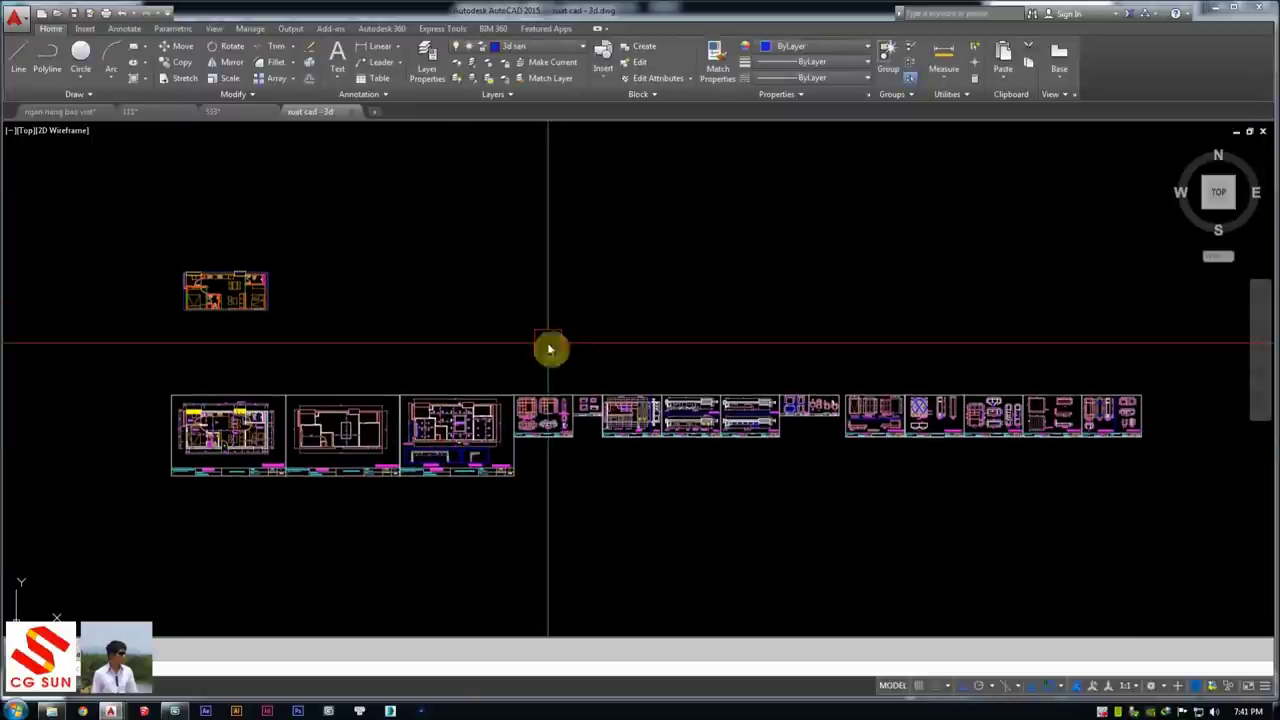
Return to 3ds Max and reselect the extruded wall model
key(alt+Tab)
click(537, 300)
click(843, 571)
middle_drag(668, 362, 658, 366)
click(537, 263)
click(660, 220)
click(543, 246)
click(611, 210)
click(560, 237)
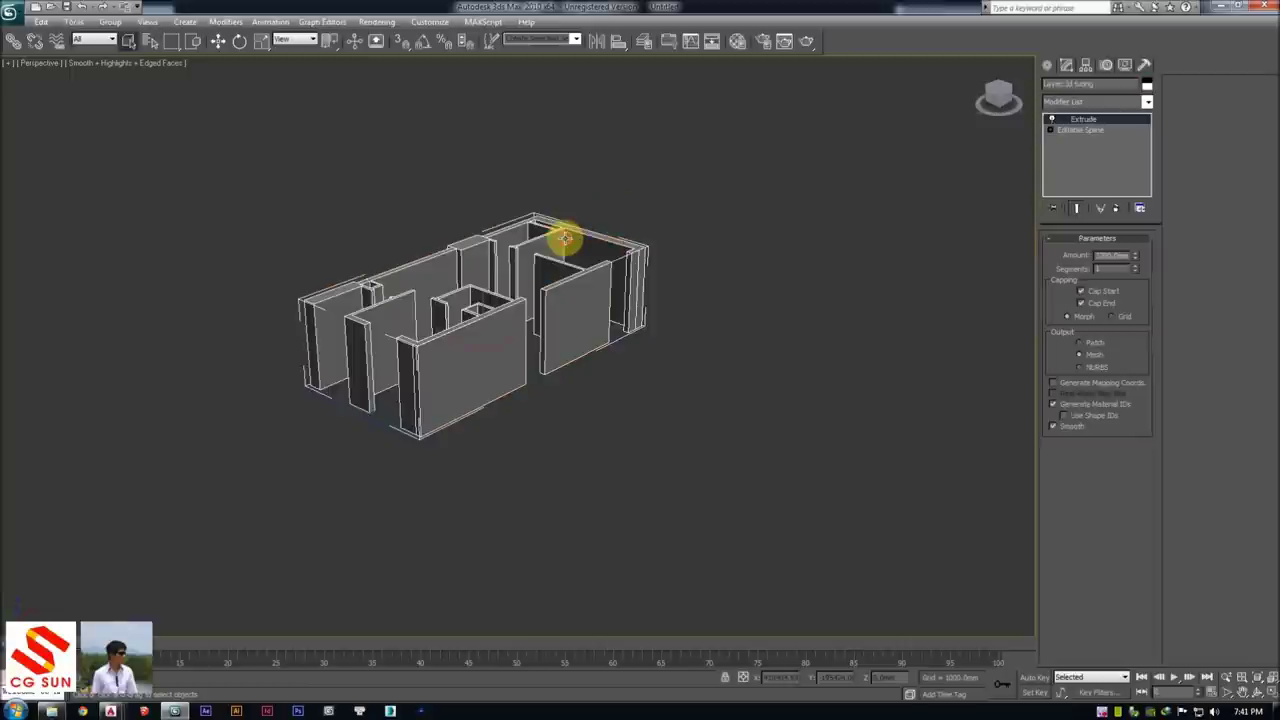
Confirm Metric Millimeters display units and 1 unit = 1.0 mm system scale in Units Setup
click(594, 188)
key(F4)
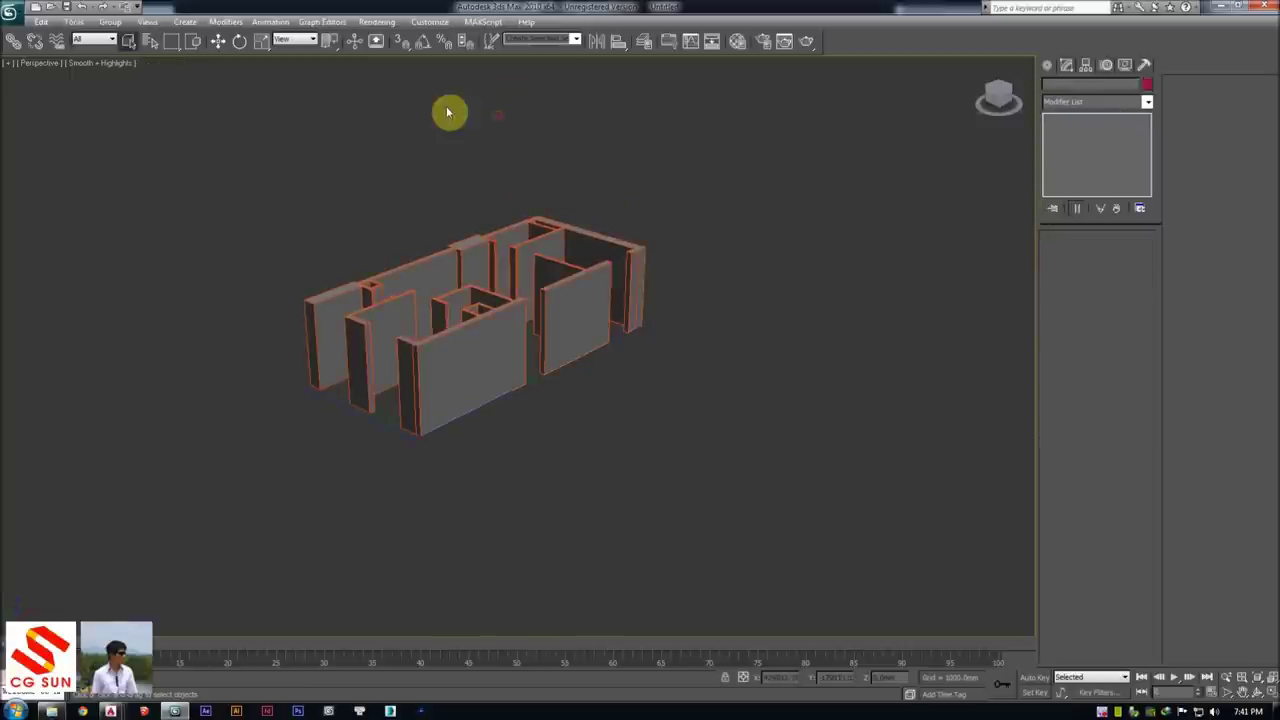
click(434, 23)
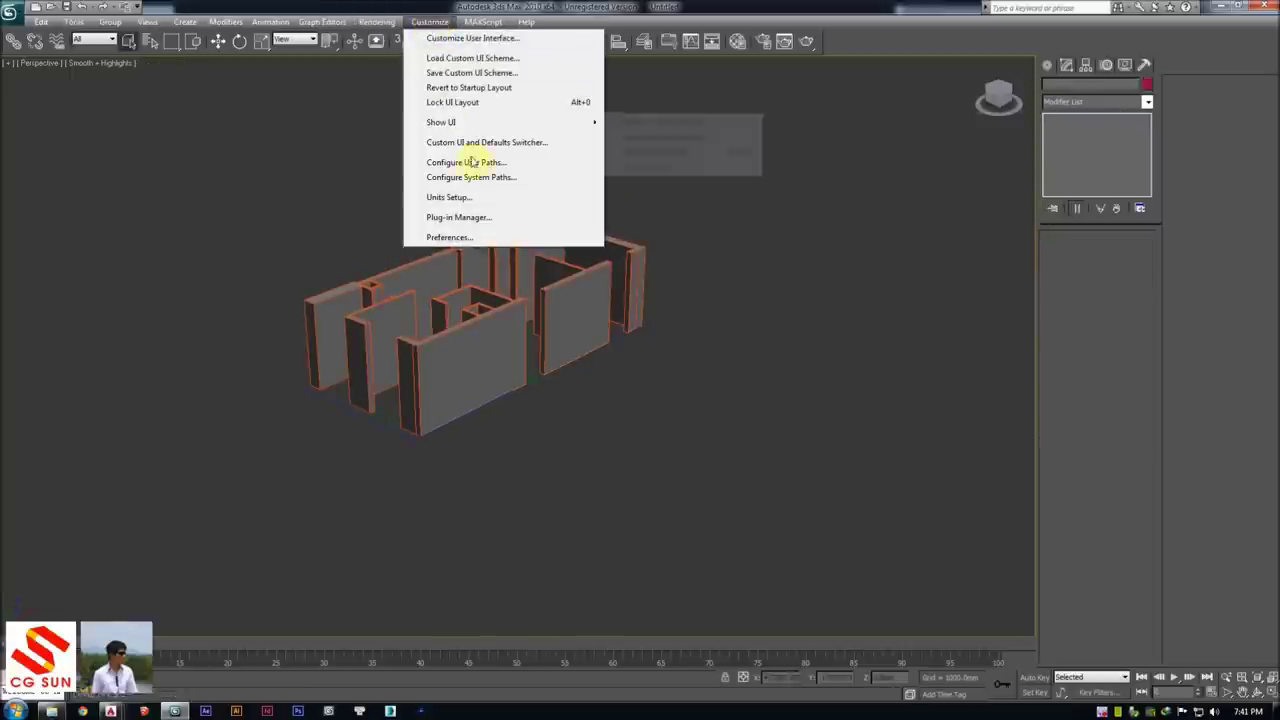
click(451, 198)
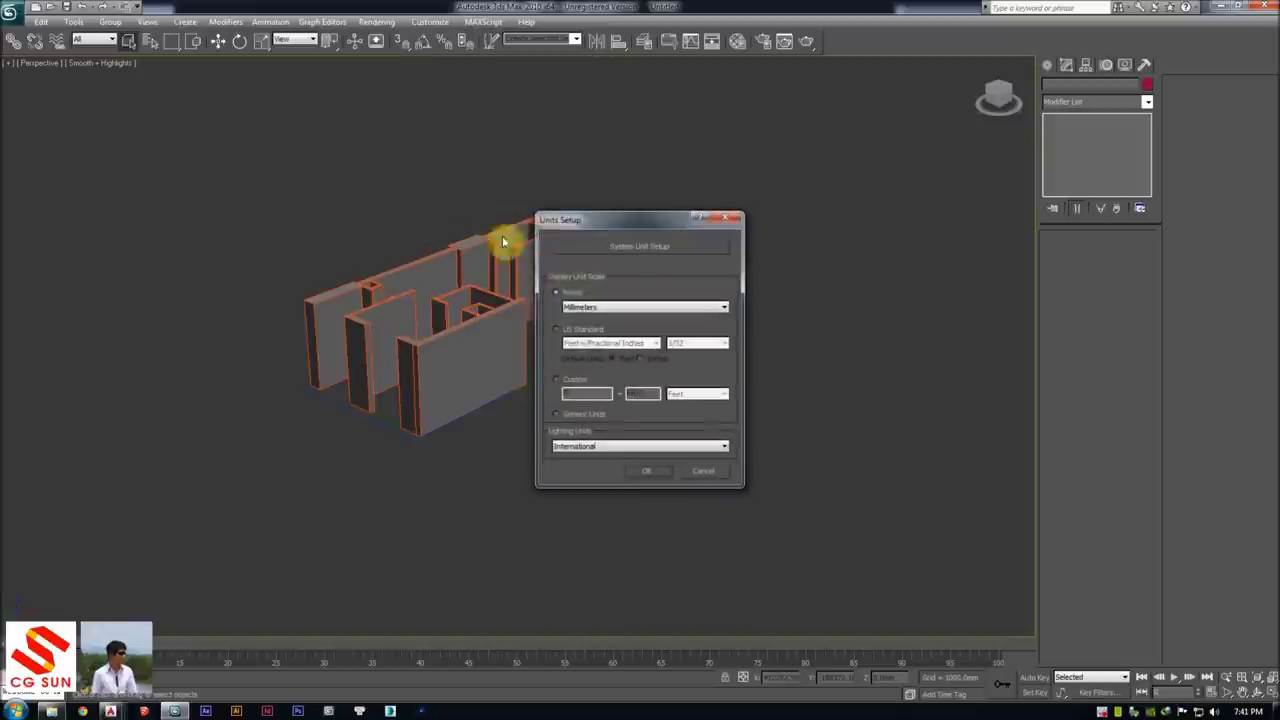
click(590, 307)
click(590, 307)
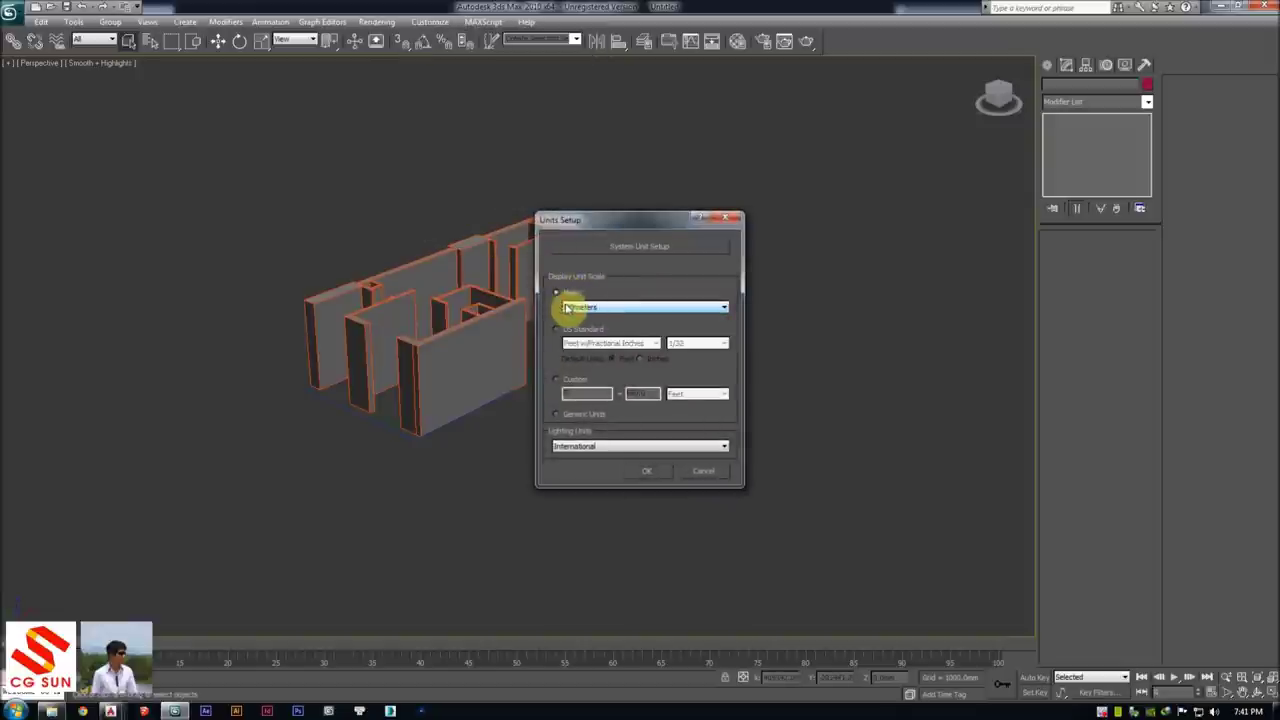
click(651, 247)
mouse_move(660, 271)
mouse_down()
mouse_move(875, 270)
mouse_move(779, 267)
mouse_up()
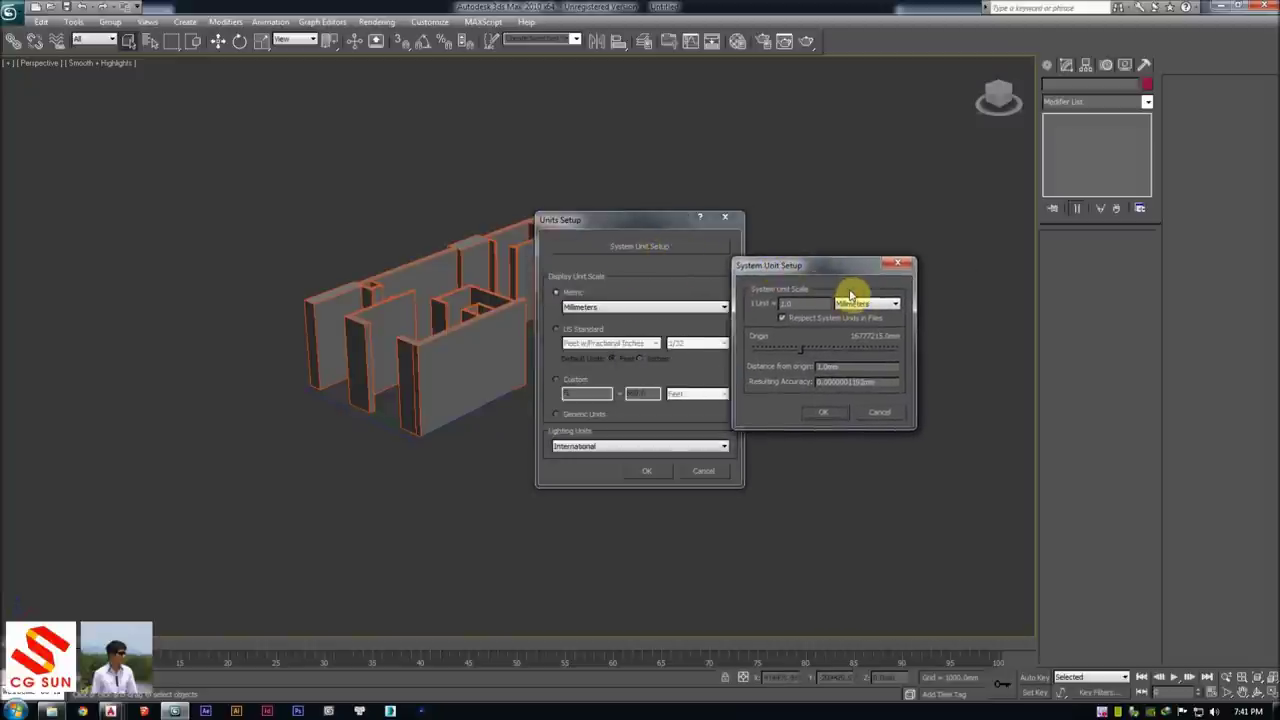
click(823, 412)
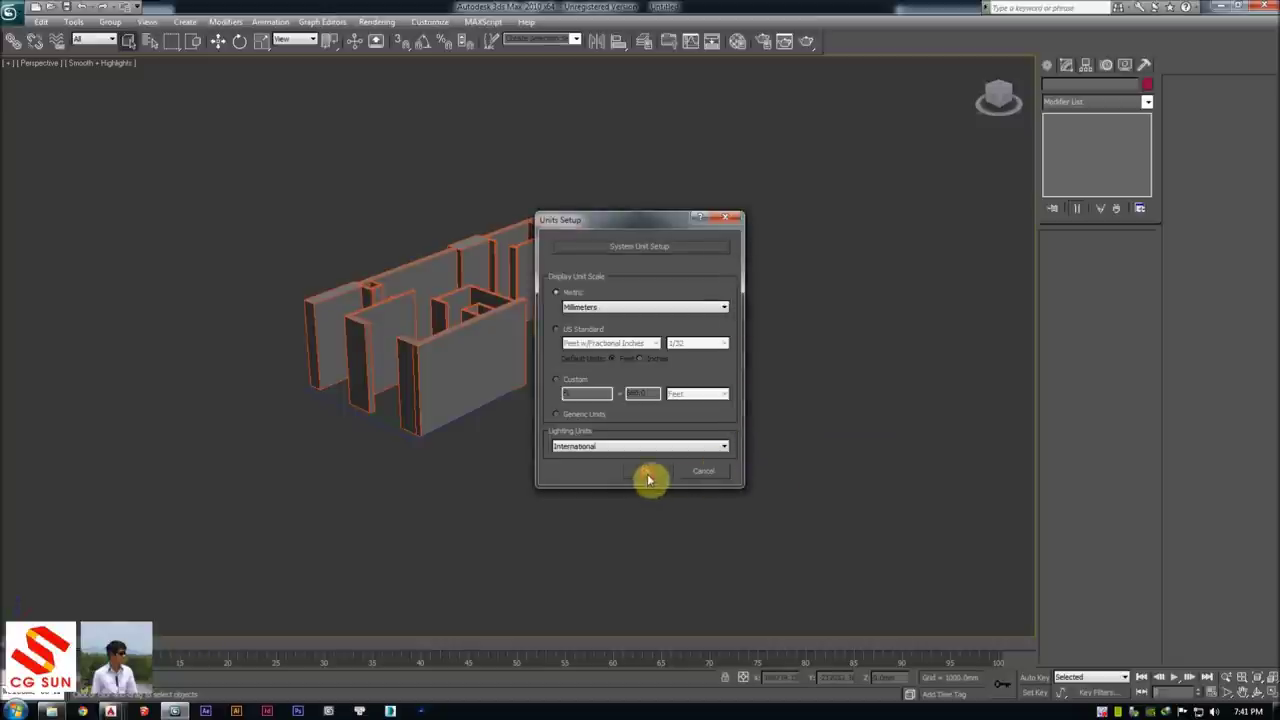
click(648, 471)
Turn edged faces back on and orbit around the walls
key(F4)
mouse_move(634, 441)
alt+middle_down()
mouse_move(569, 426)
mouse_move(592, 434)
mouse_move(583, 246)
alt+middle_up()
click(583, 246)
mouse_move(480, 189)
alt+middle_down()
mouse_move(509, 131)
mouse_move(600, 191)
alt+middle_up()
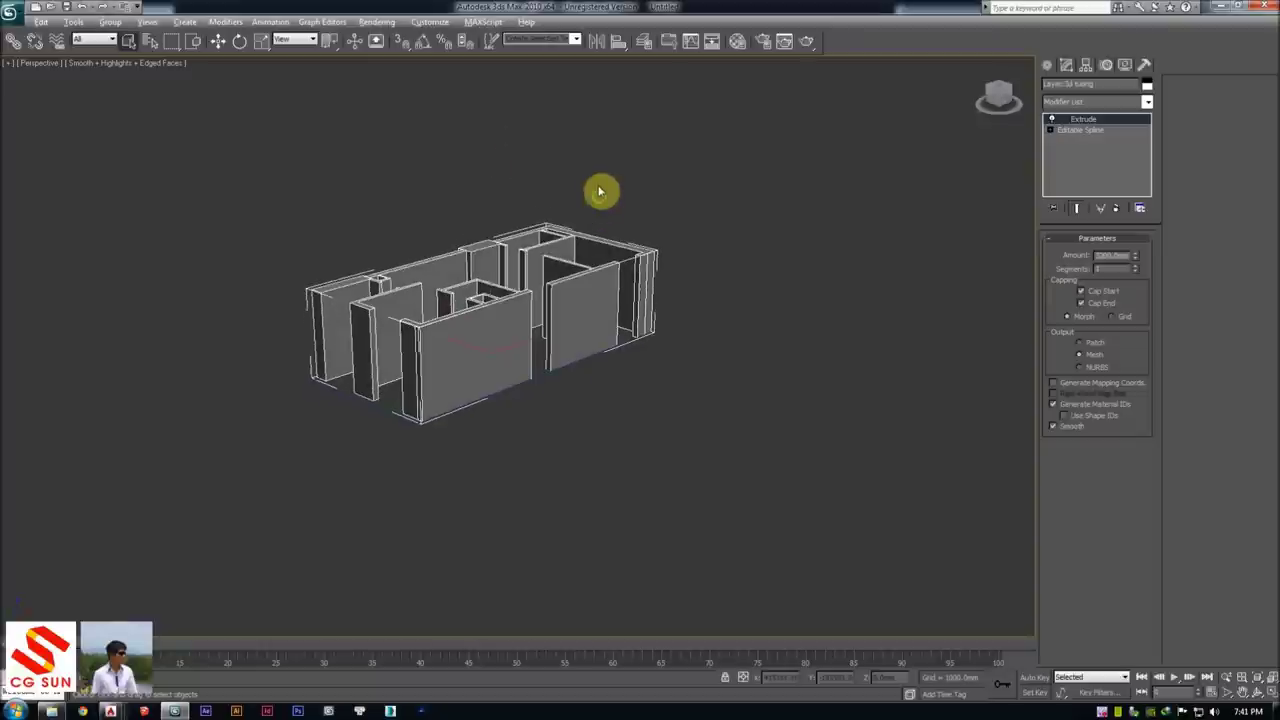
Recheck AutoCAD's drawing unit settings and return to 3ds Max
click(662, 195)
click(553, 240)
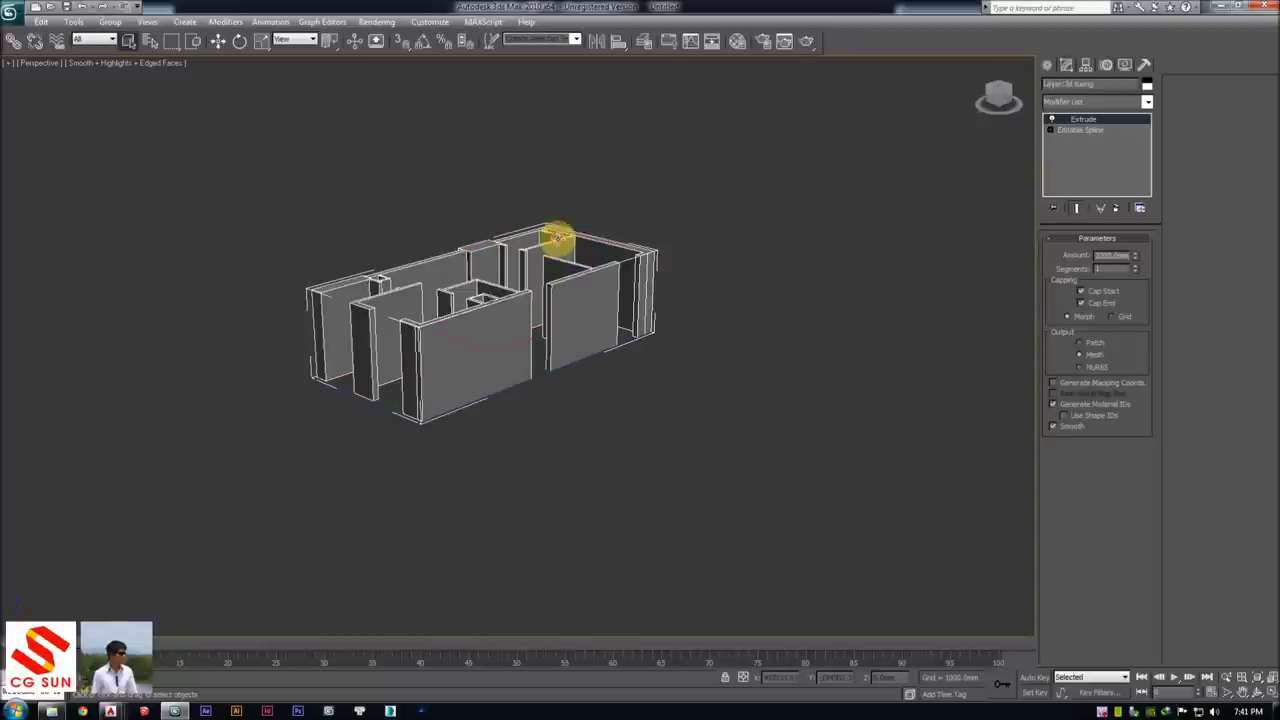
click(620, 185)
key(alt+Tab)
key(alt+Tab)
key(alt+Tab)
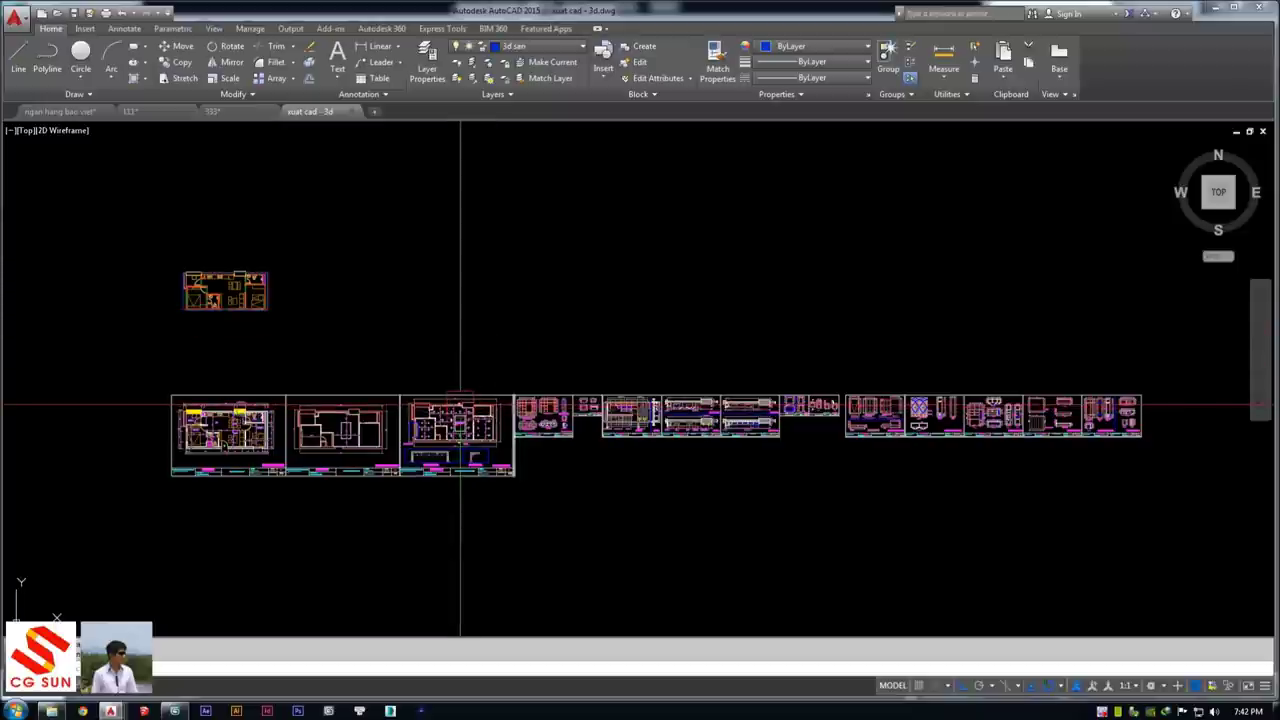
click(434, 437)
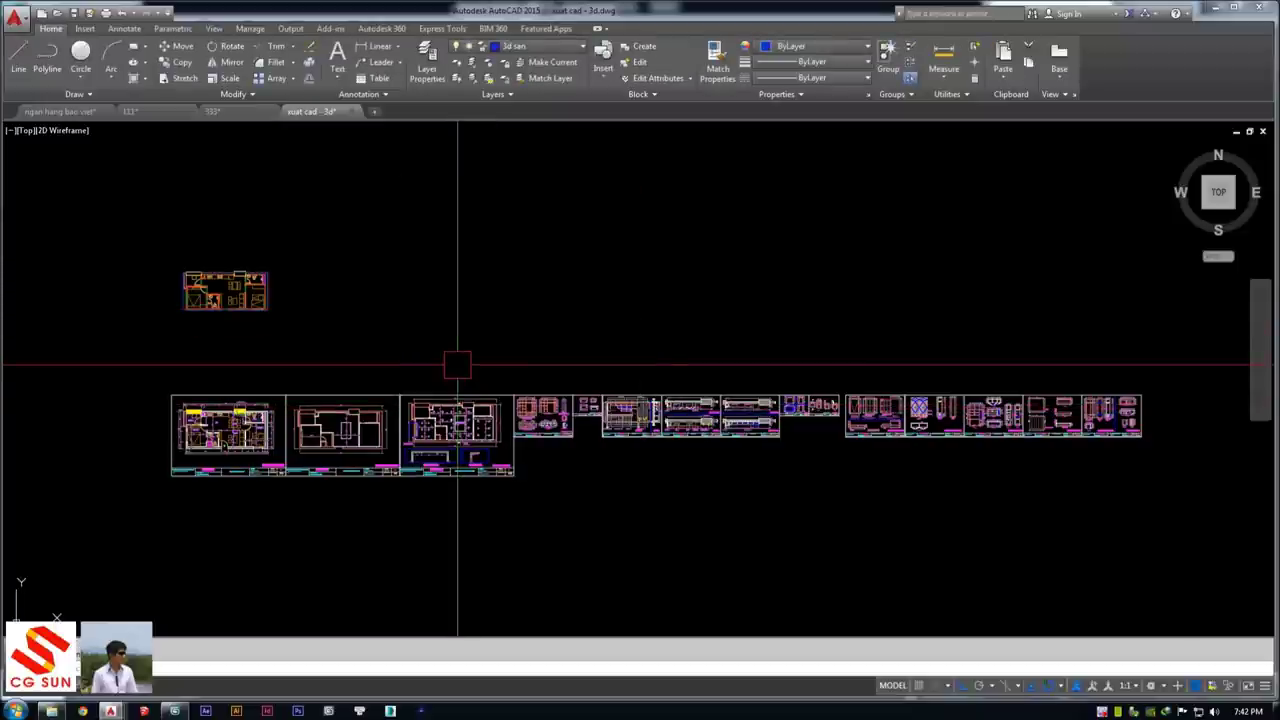
key(alt+Tab)
Delete the wall model's Extrude modifier, recheck Units Setup, and reapply Extrude
click(561, 267)
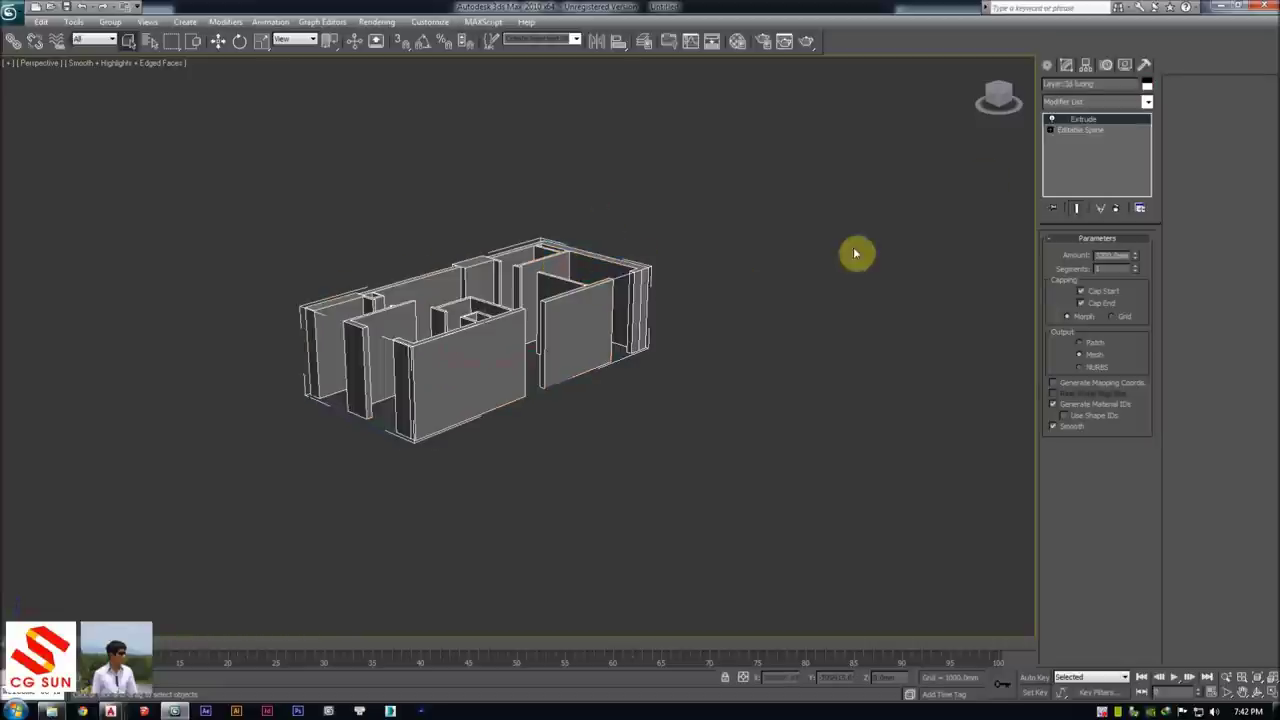
click(1116, 209)
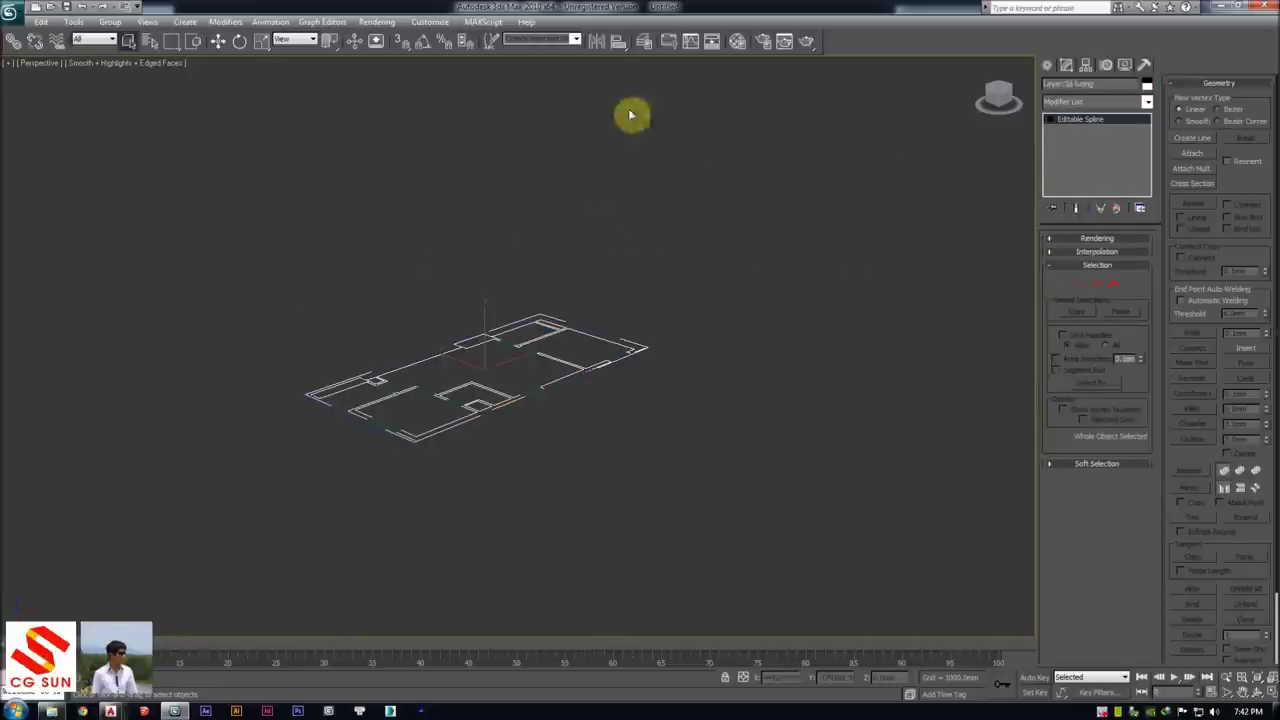
click(430, 21)
click(446, 196)
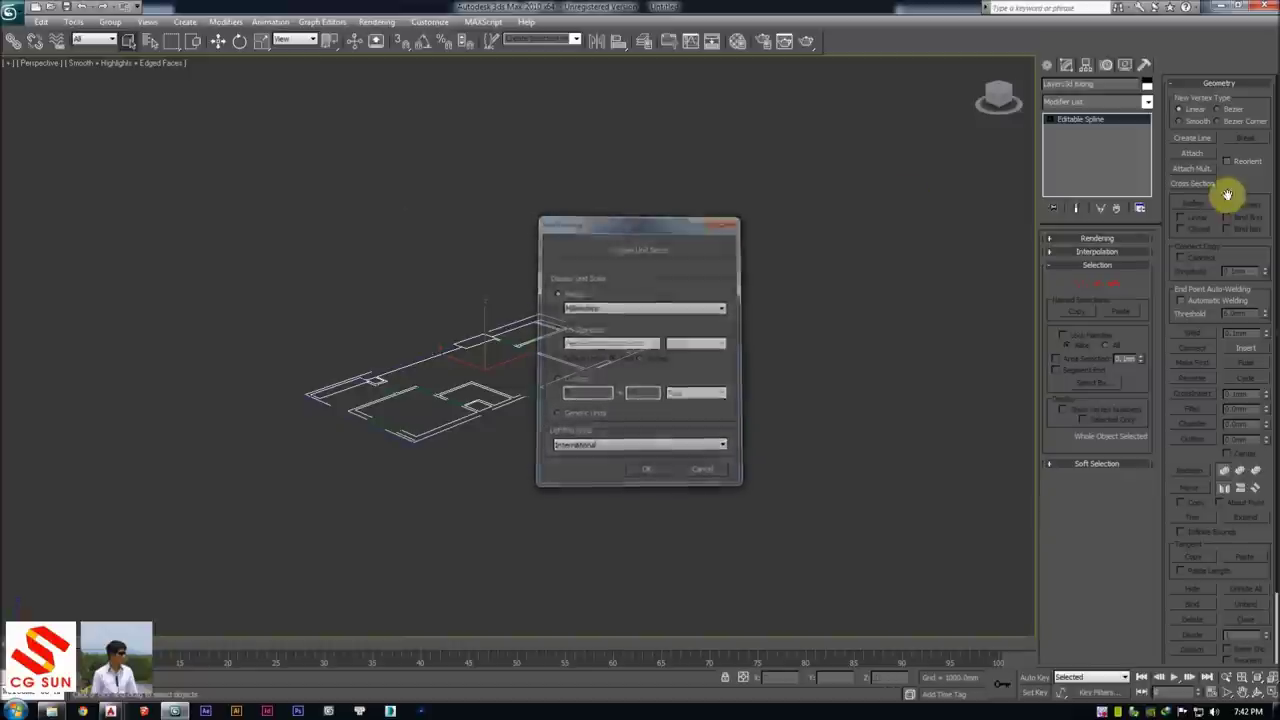
key(Return)
click(1097, 103)
scroll(1090, 140, down, 10)
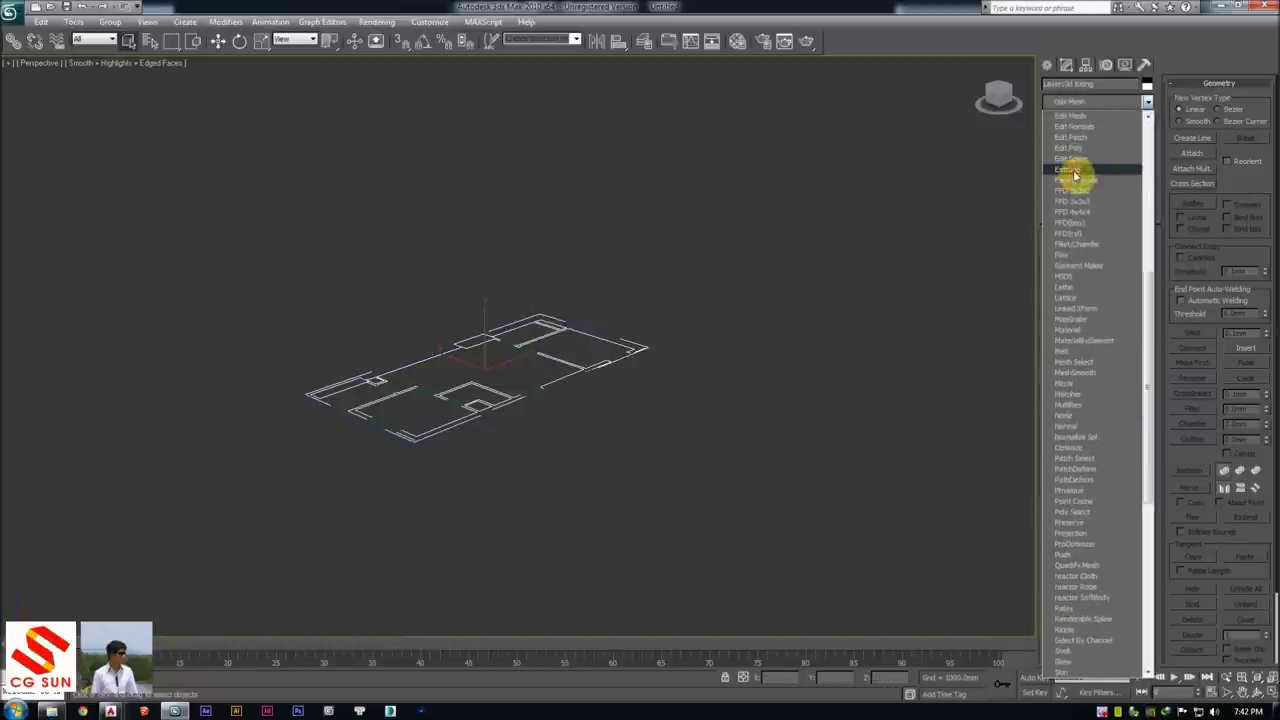
click(1080, 177)
Inspect the re-extruded walls, toggling edged faces and orbiting over the floor plan
click(865, 315)
click(580, 256)
mouse_move(586, 251)
alt+middle_down()
mouse_move(629, 240)
mouse_move(571, 286)
mouse_move(514, 294)
mouse_move(531, 277)
mouse_move(609, 354)
mouse_move(586, 320)
alt+middle_up()
key(F4)
click(572, 258)
scroll(506, 323, up, 5)
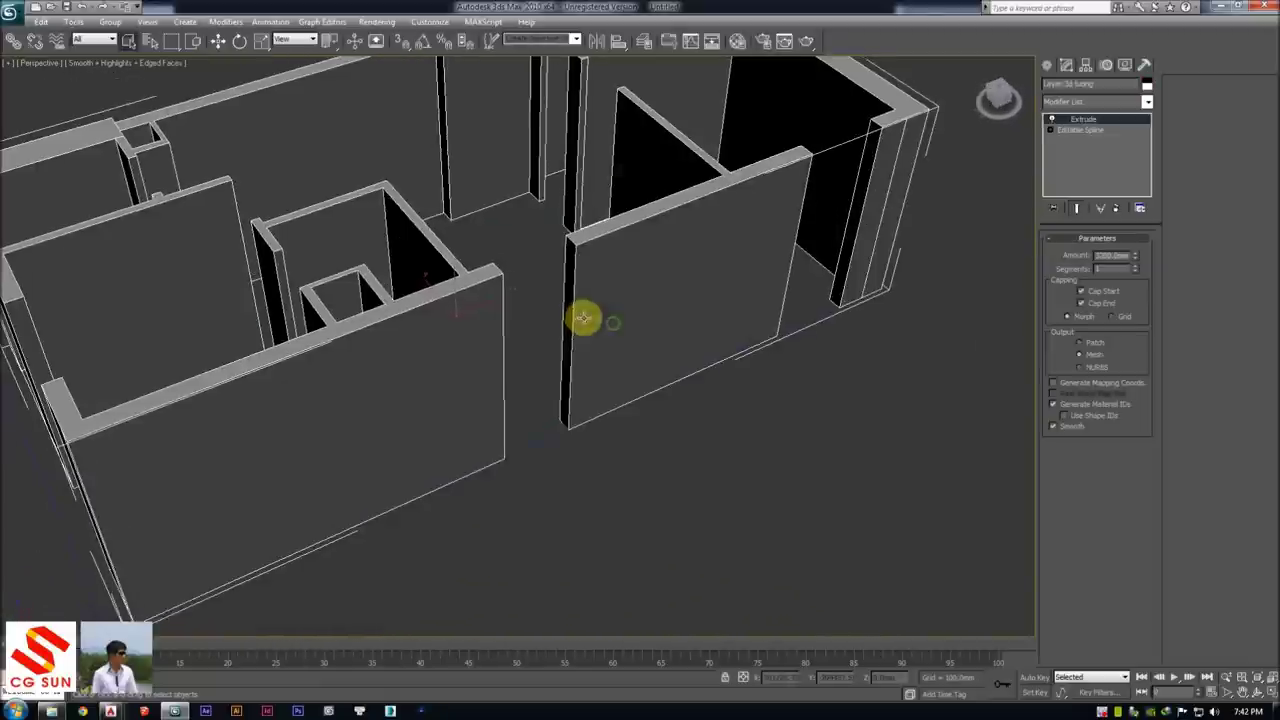
click(684, 508)
key(F4)
click(536, 447)
scroll(508, 437, down, 5)
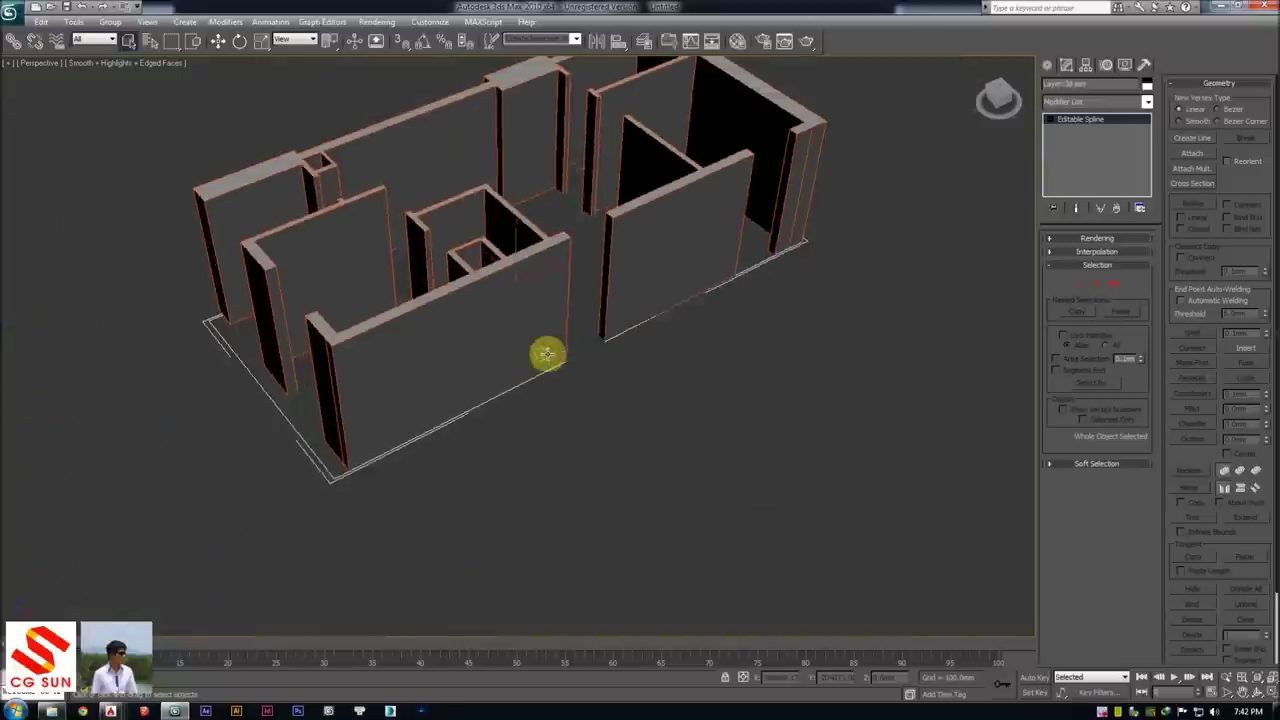
alt+middle_drag(543, 354, 660, 486)
click(660, 486)
Add an Extrude modifier to another selected wall outline spline
click(303, 412)
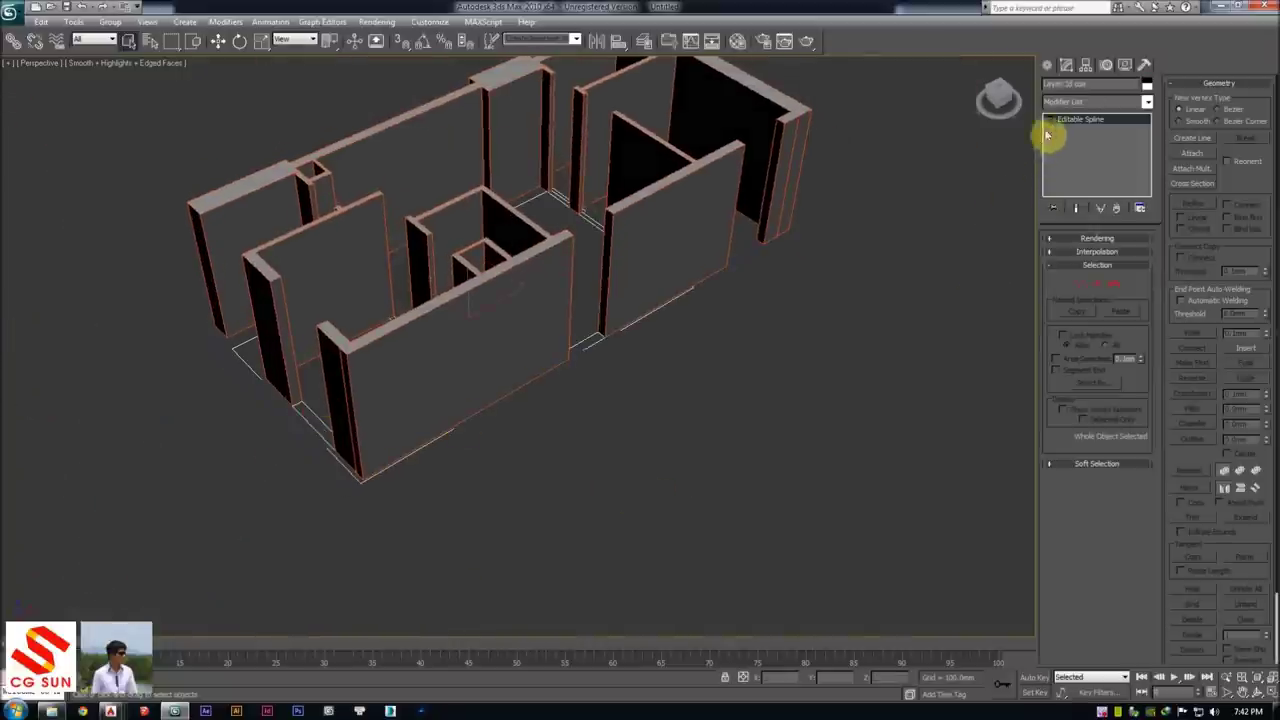
click(1086, 104)
scroll(1060, 163, down, 5)
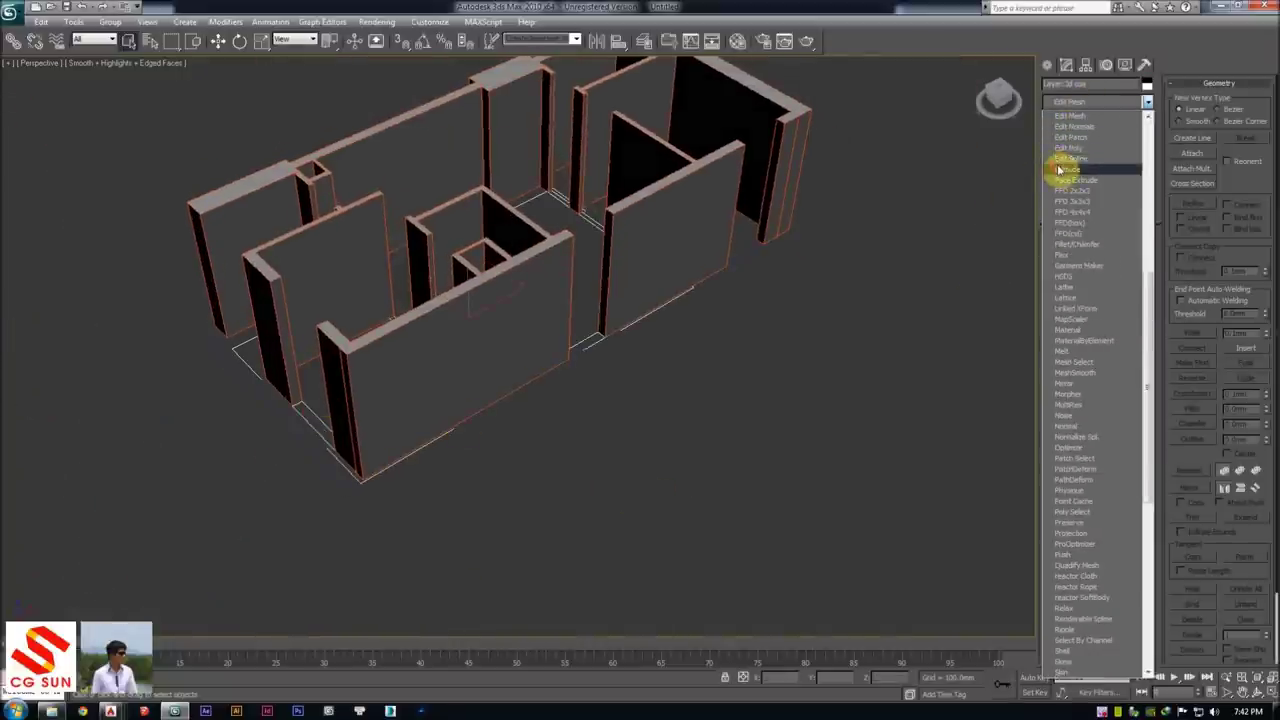
click(1062, 171)
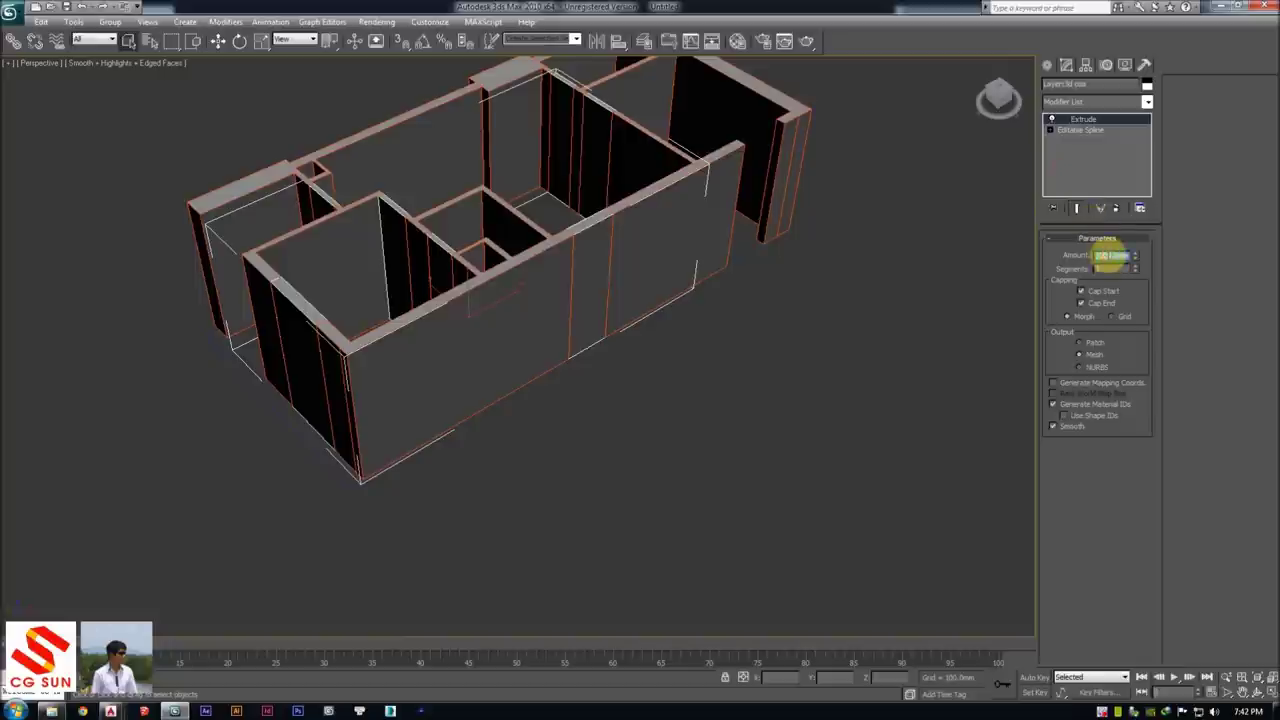
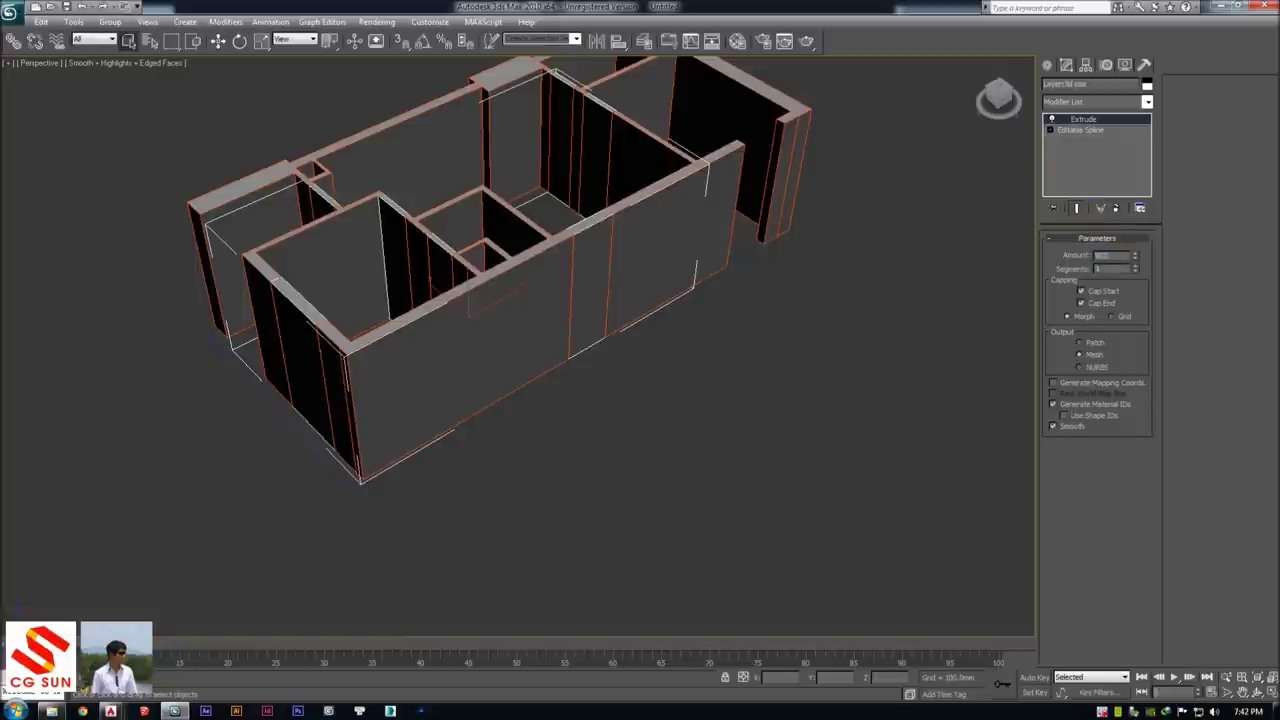
Clone the door-opening extrusion and raise the copy along Z above the wall openings
alt+middle_drag(970, 303, 703, 297)
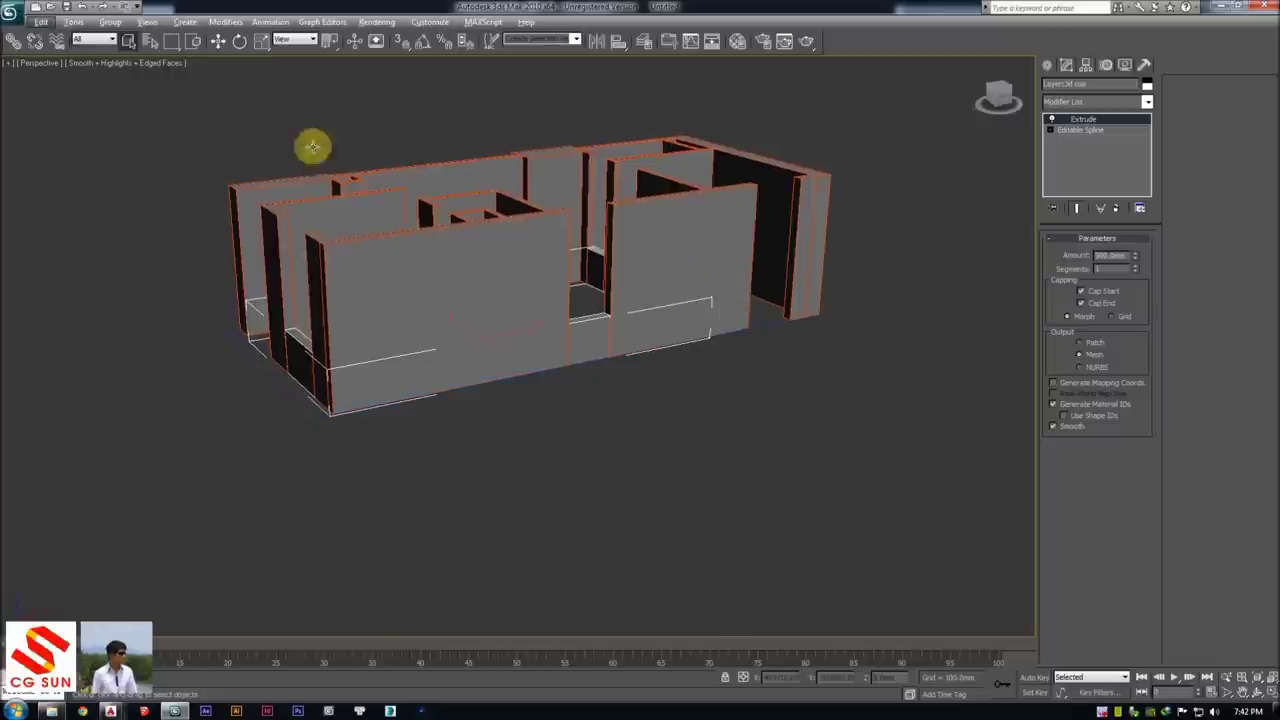
click(218, 41)
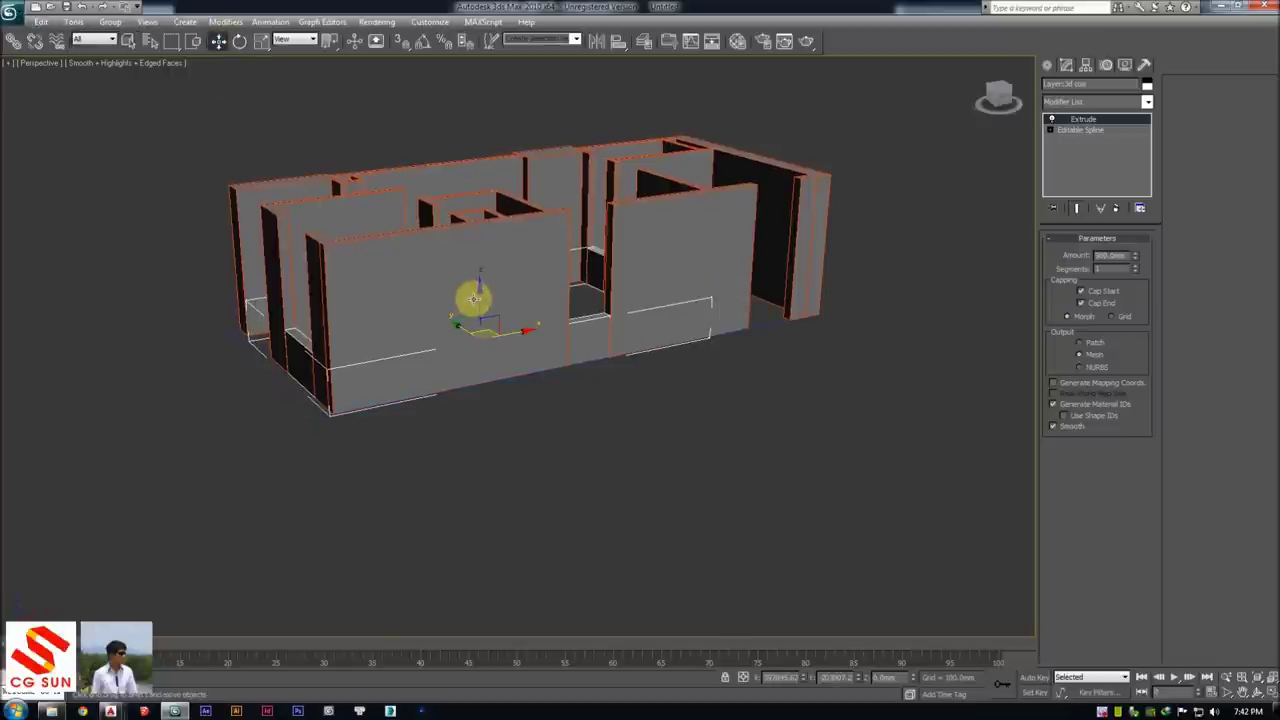
shift+drag(479, 300, 505, 193)
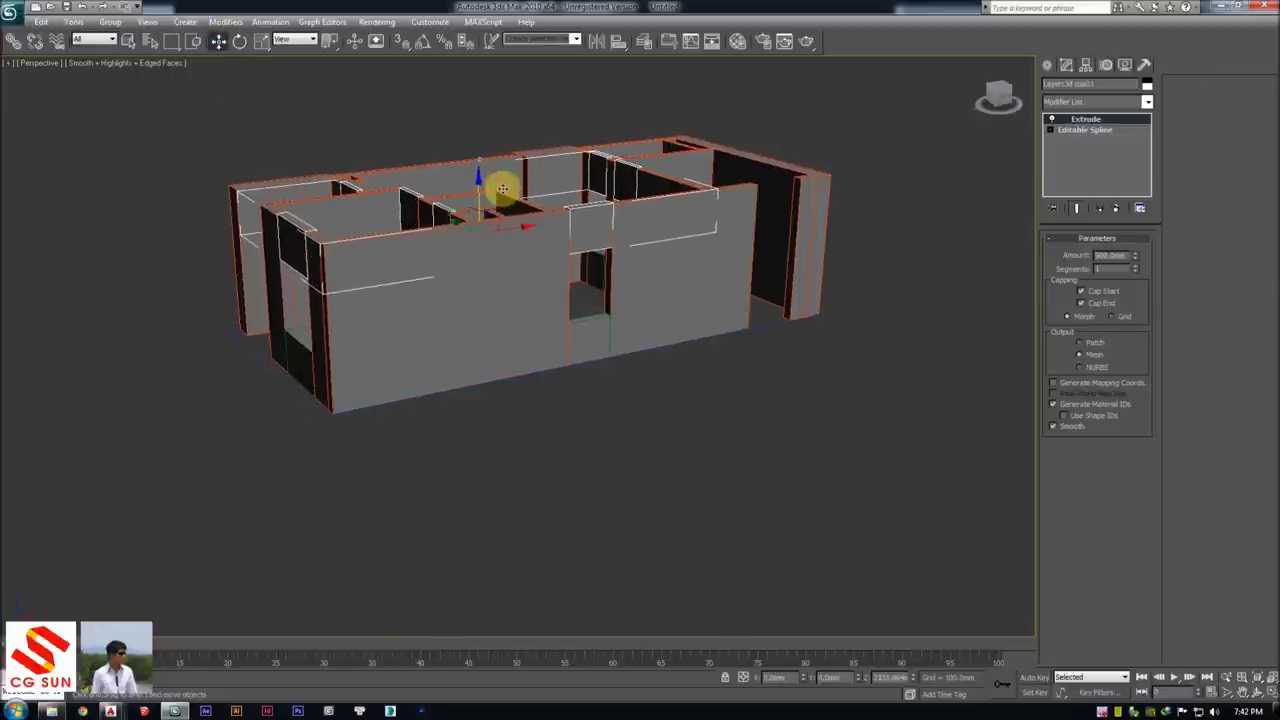
key(Return)
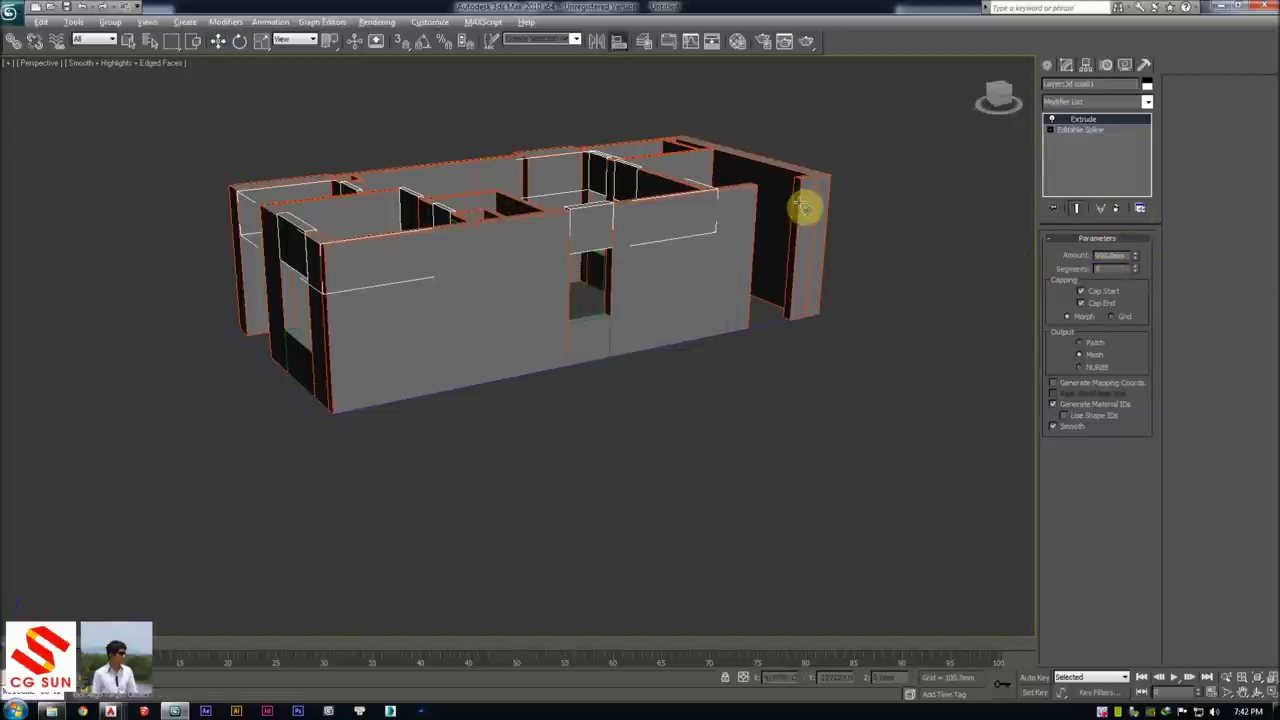
key(Return)
click(730, 226)
Align the raised copy to the walls on Z Position, Maximum to Maximum, then inspect it
key(Return)
click(660, 255)
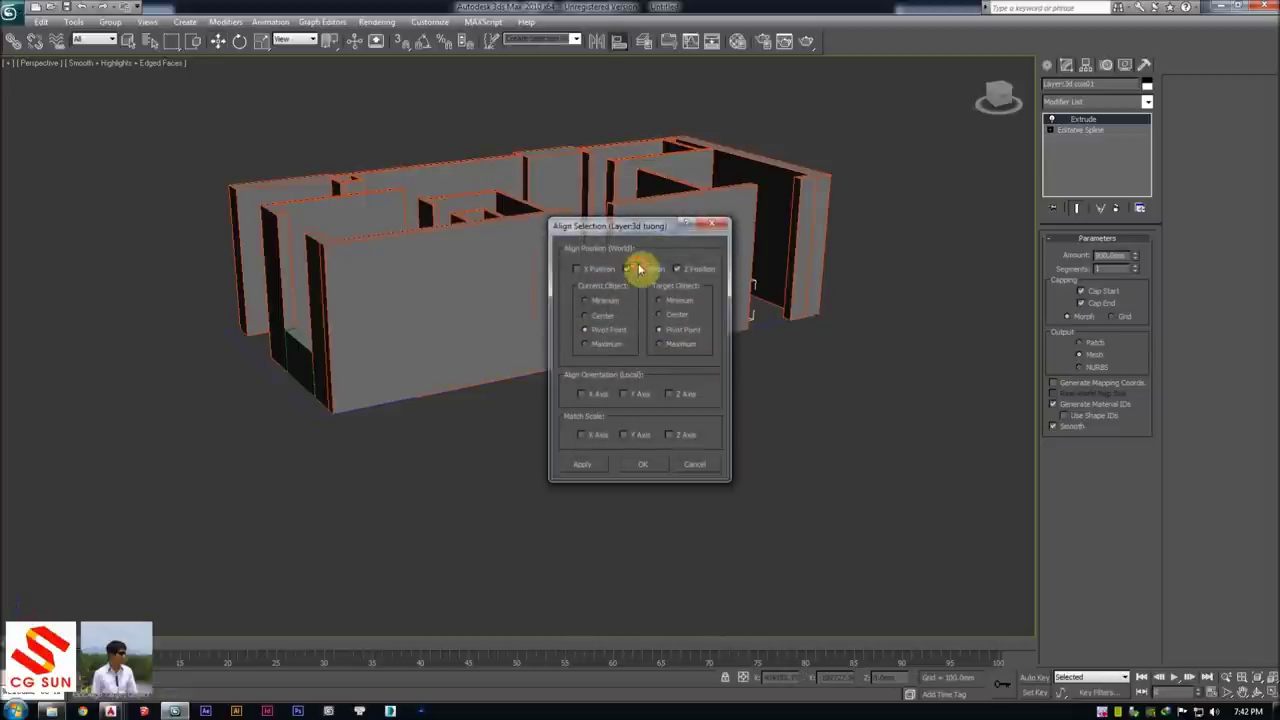
click(669, 345)
click(598, 343)
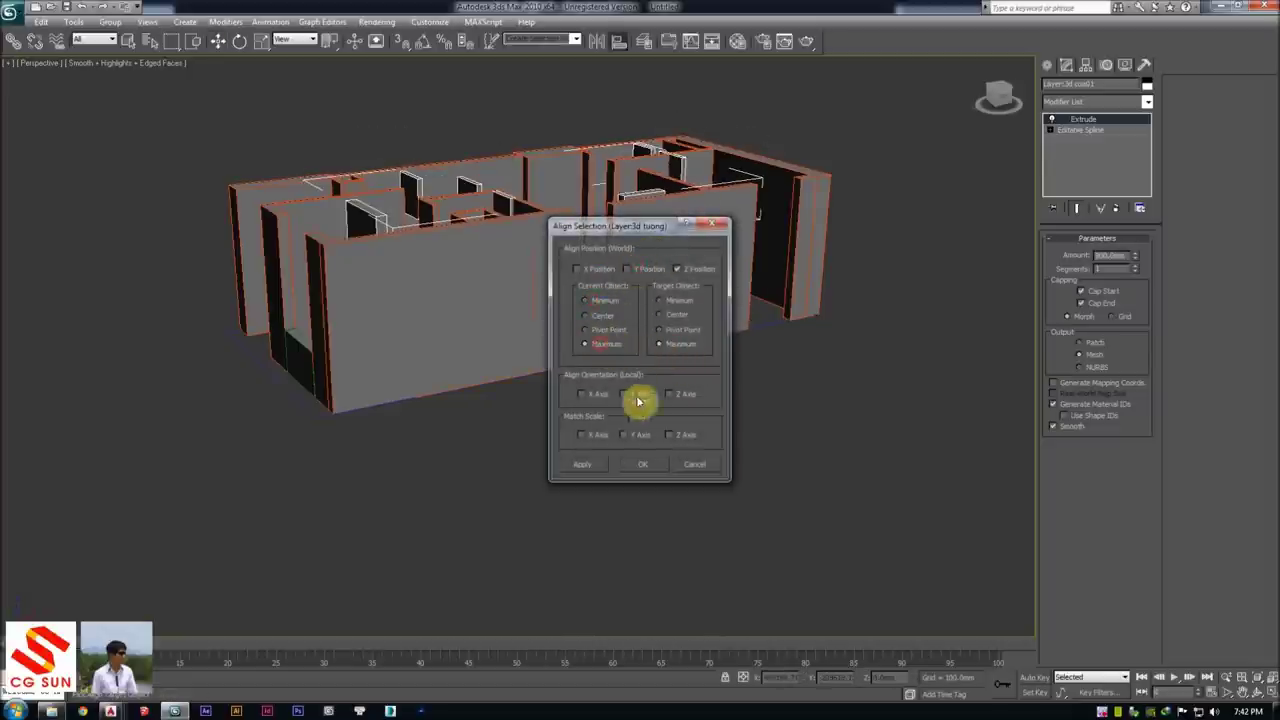
click(643, 469)
alt+middle_drag(643, 469, 663, 391)
scroll(663, 391, up, 5)
scroll(629, 323, down, 6)
mouse_move(629, 332)
alt+middle_down()
mouse_move(649, 374)
mouse_move(646, 329)
mouse_move(611, 320)
mouse_move(611, 391)
mouse_move(594, 343)
mouse_move(534, 291)
mouse_move(541, 303)
alt+middle_up()
Orbit around to the doorway and select the lintel box above it
click(663, 249)
scroll(541, 303, up, 4)
scroll(618, 378, up, 2)
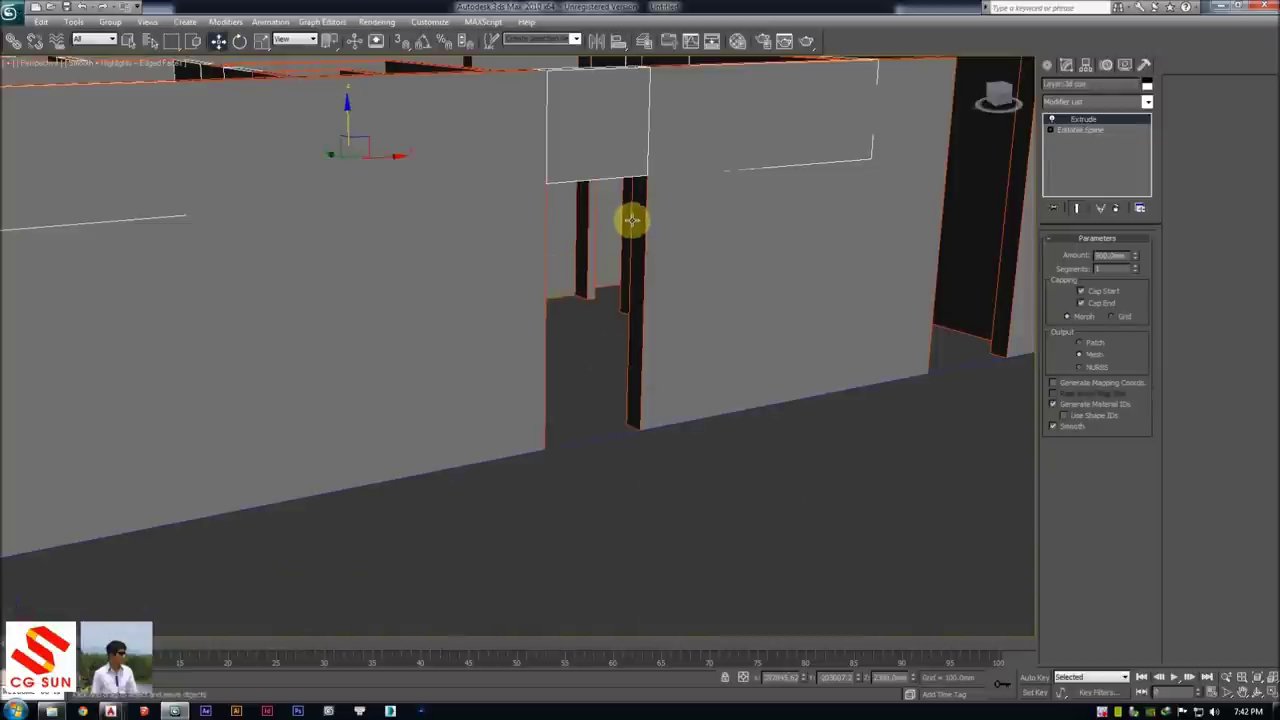
mouse_move(614, 366)
alt+middle_down()
mouse_move(603, 434)
mouse_move(889, 301)
alt+middle_up()
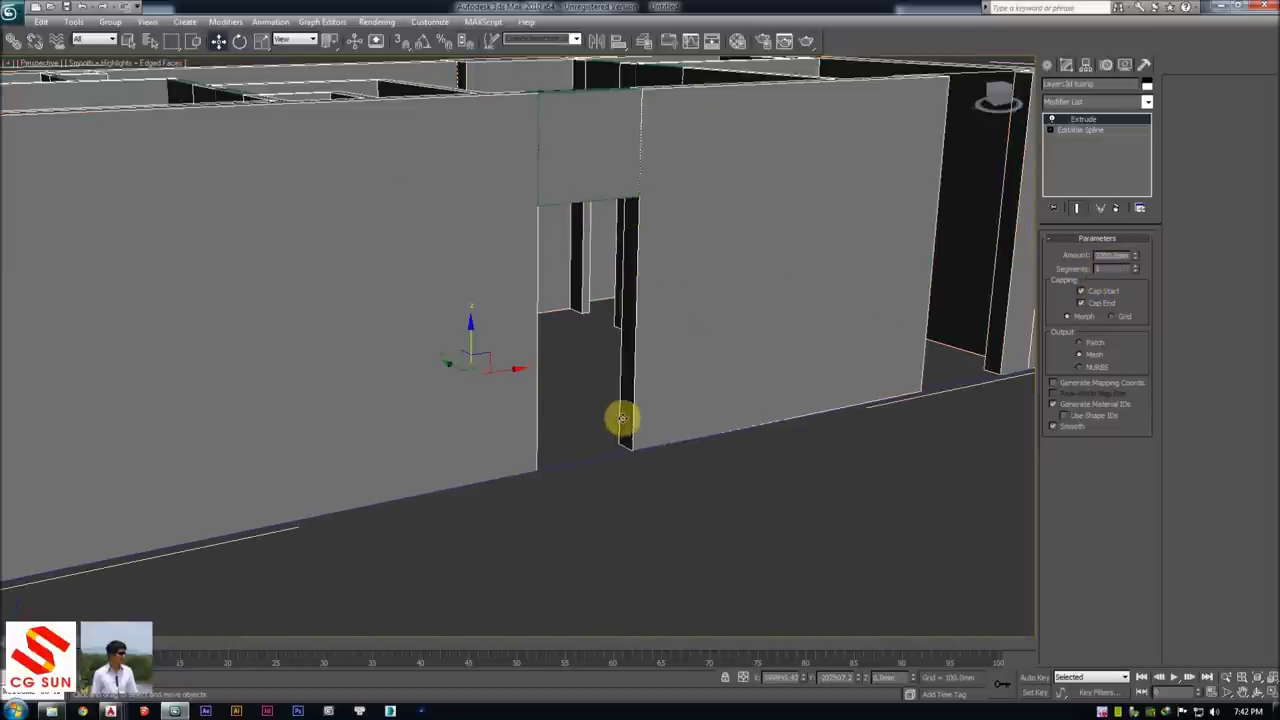
click(562, 119)
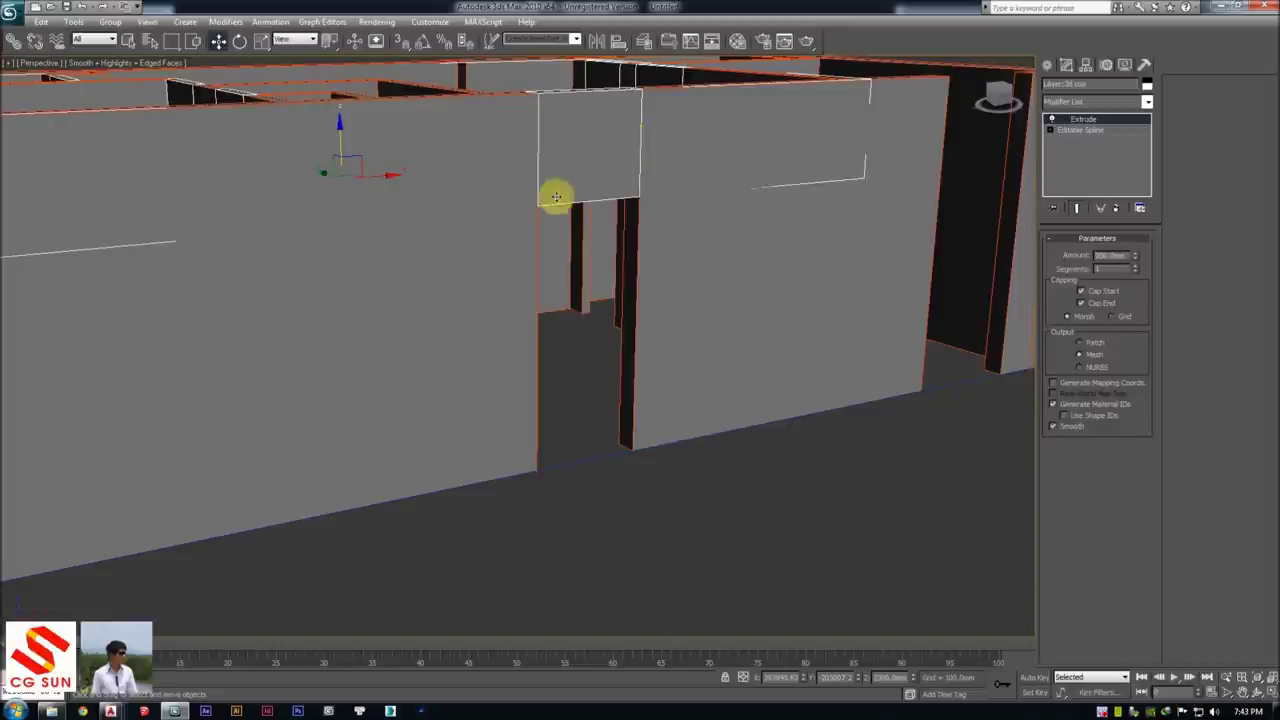
scroll(556, 196, down, 4)
Copy the lintel box down under the doorway and align it flush with the wall
shift+drag(400, 188, 429, 349)
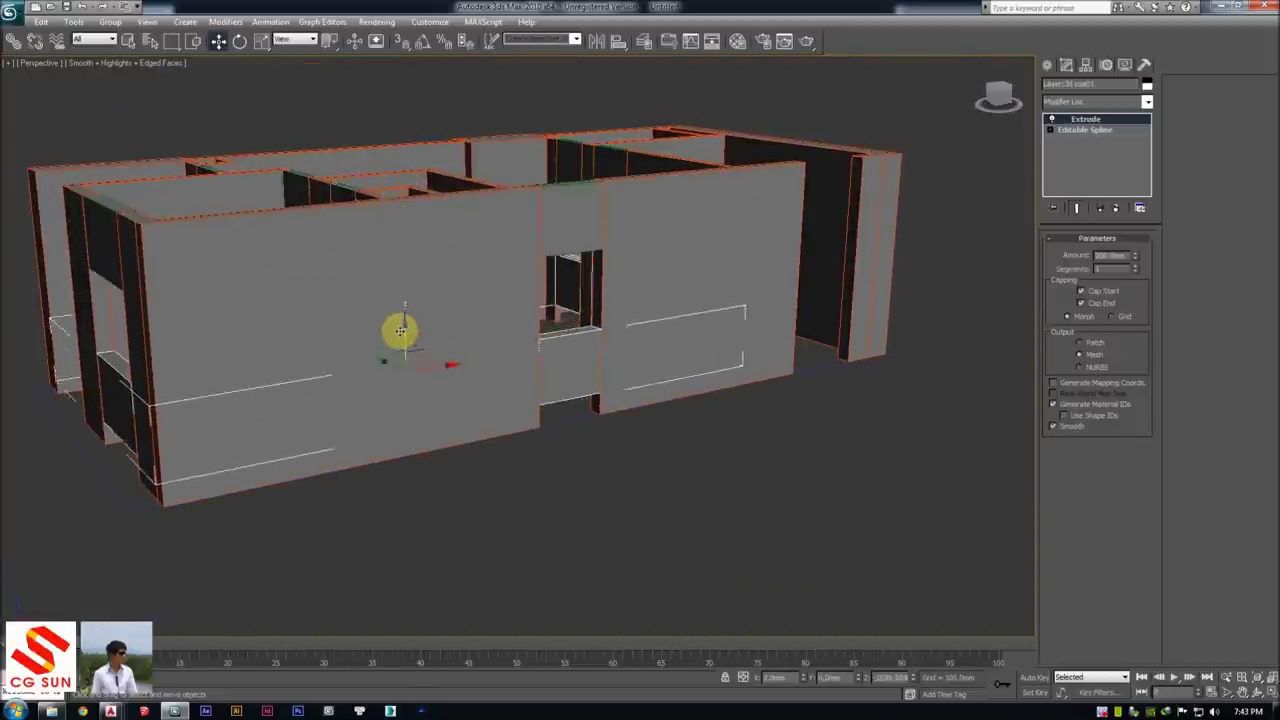
key(Return)
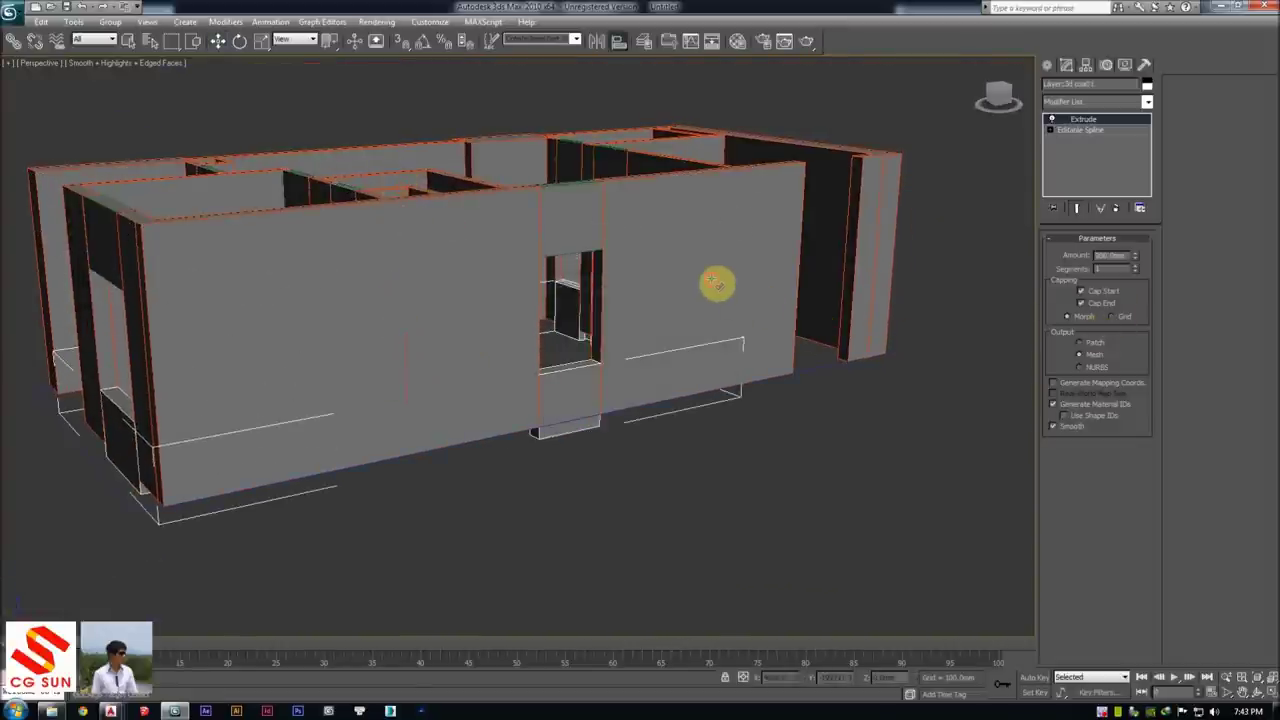
click(716, 284)
click(660, 300)
click(643, 464)
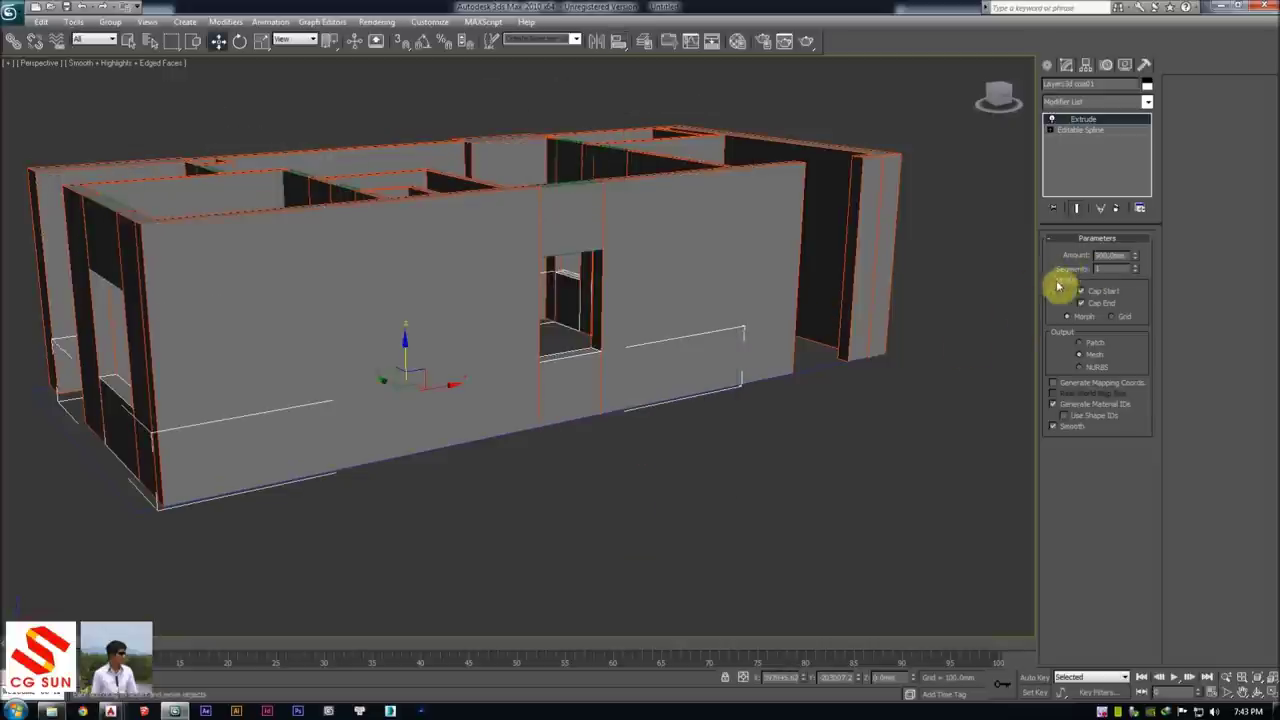
alt+middle_drag(925, 349, 1046, 330)
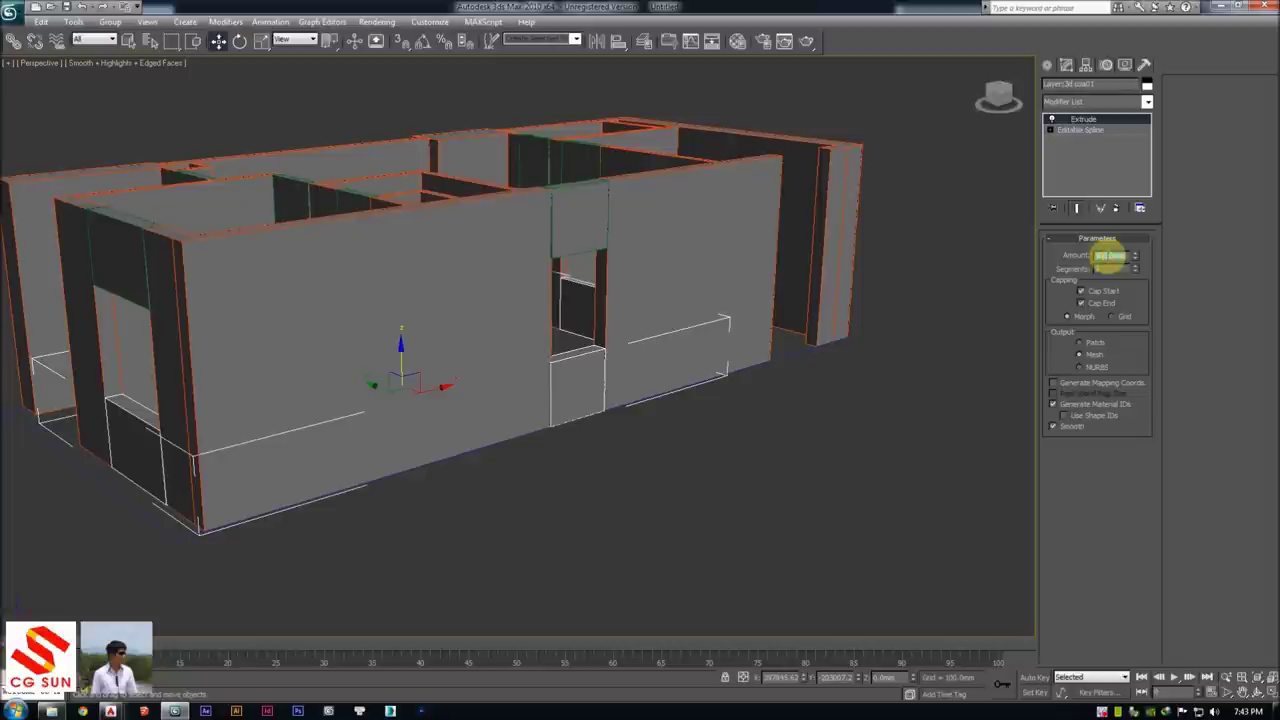
Give the box under the window a new Extrude Amount height
double_click(1110, 255)
mouse_move(883, 315)
alt+middle_down()
mouse_move(574, 374)
mouse_move(580, 340)
mouse_move(526, 336)
mouse_move(569, 277)
mouse_move(551, 303)
mouse_move(745, 267)
alt+middle_up()
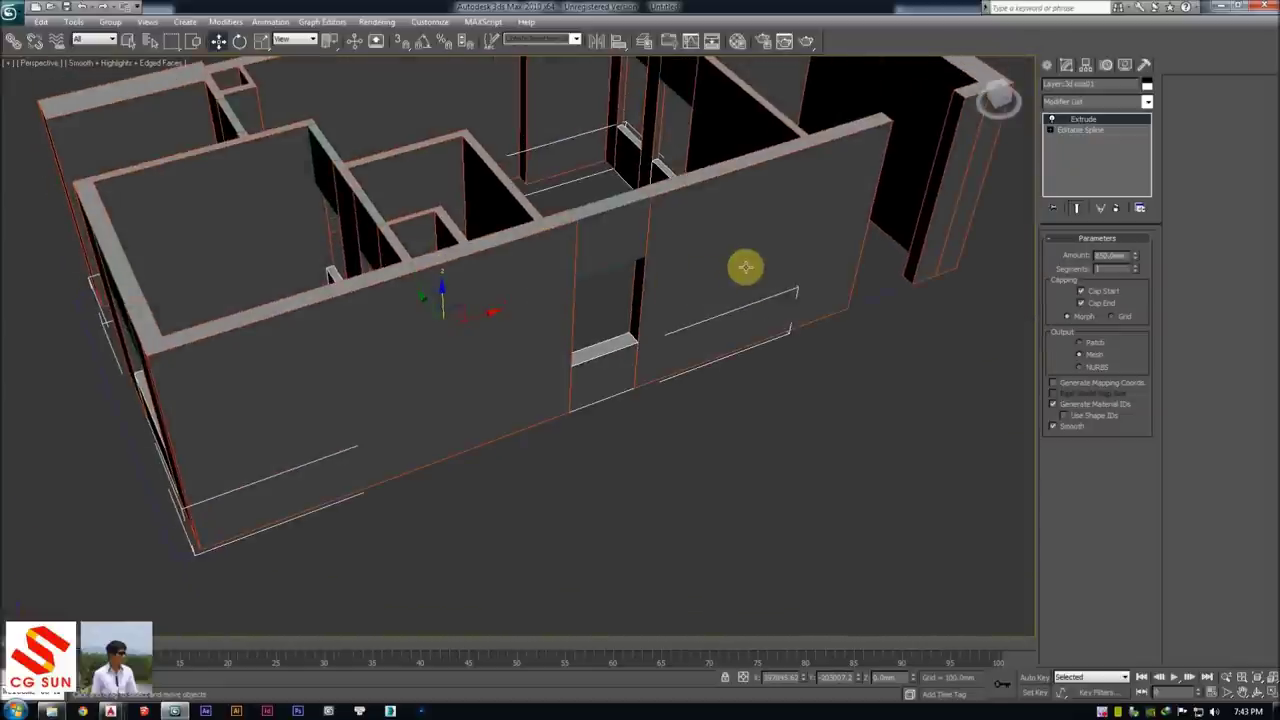
click(737, 246)
Orbit around the walls to inspect every opening from several angles
mouse_move(586, 206)
alt+middle_down()
mouse_move(591, 286)
mouse_move(593, 252)
alt+middle_up()
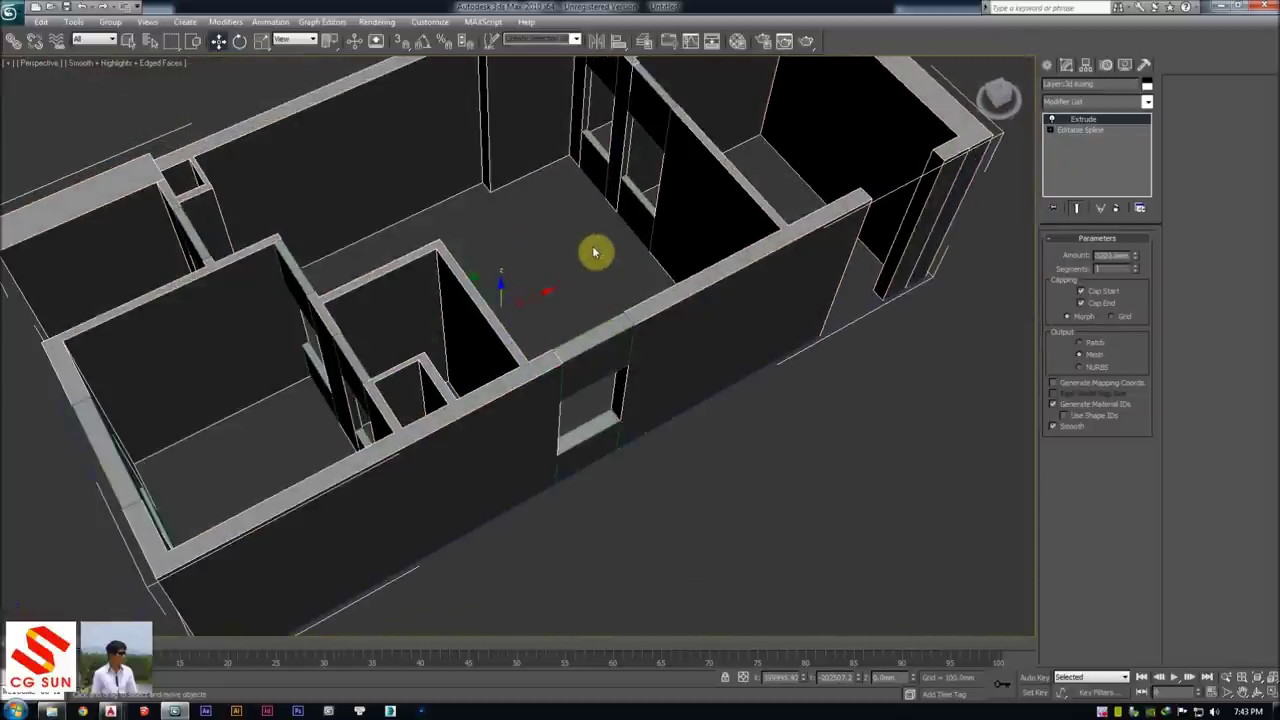
click(640, 208)
mouse_move(643, 206)
alt+middle_down()
mouse_move(629, 206)
mouse_move(673, 222)
mouse_move(617, 189)
mouse_move(551, 223)
mouse_move(543, 460)
alt+middle_up()
click(617, 189)
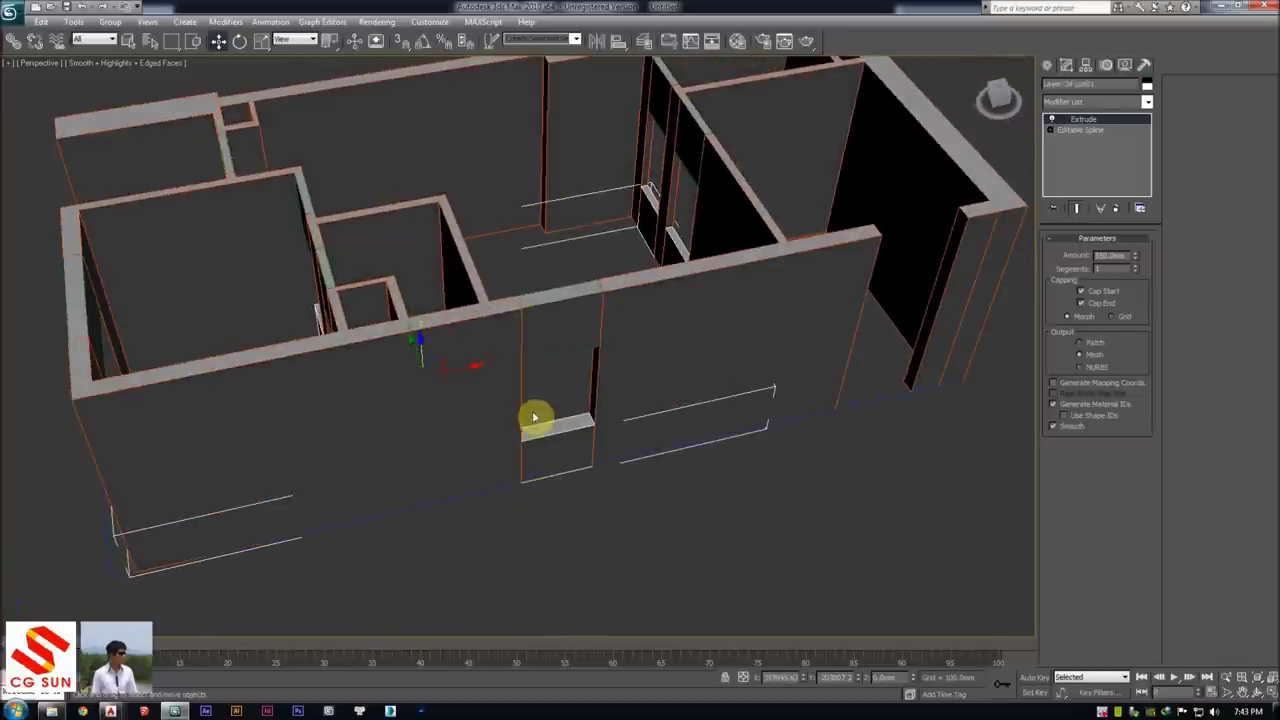
mouse_move(480, 311)
alt+middle_down()
mouse_move(480, 351)
mouse_move(571, 357)
mouse_move(620, 249)
alt+middle_up()
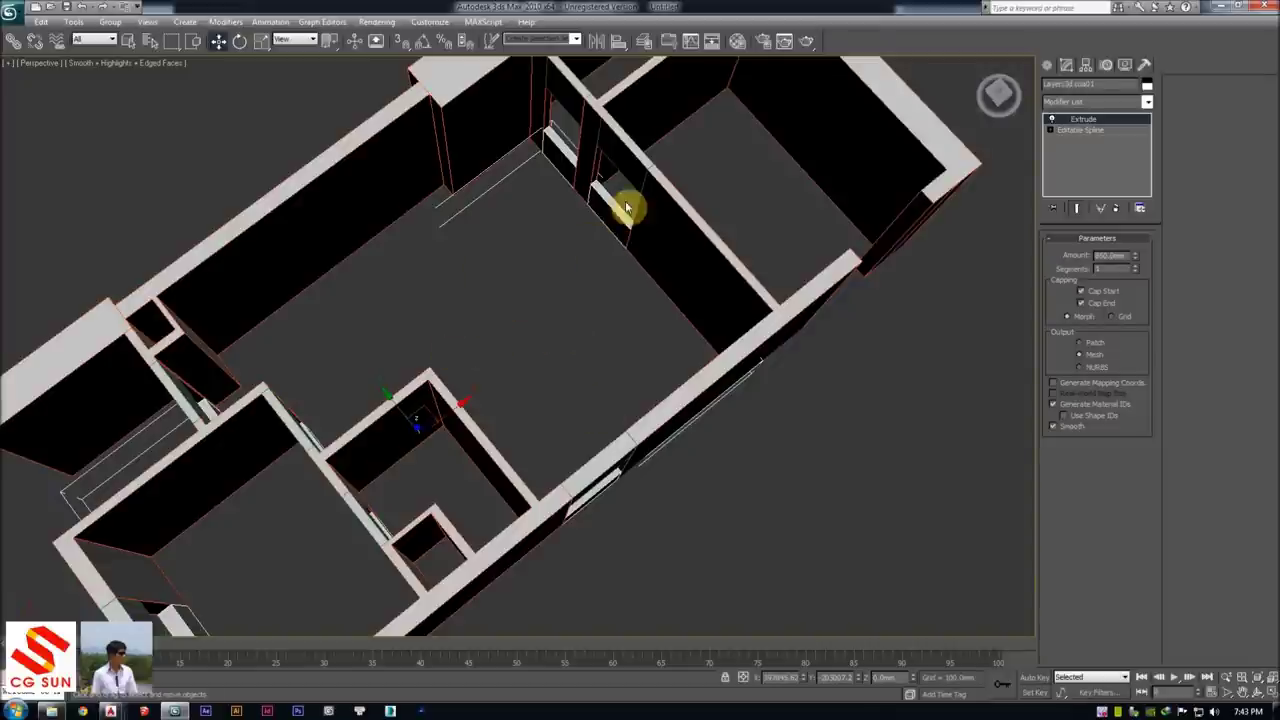
mouse_move(706, 180)
alt+middle_down()
mouse_move(697, 197)
mouse_move(529, 205)
alt+middle_up()
mouse_move(529, 267)
alt+middle_down()
mouse_move(503, 266)
mouse_move(560, 289)
mouse_move(543, 260)
mouse_move(377, 302)
mouse_move(458, 437)
alt+middle_up()
mouse_move(476, 505)
alt+middle_down()
mouse_move(463, 440)
mouse_move(463, 463)
mouse_move(811, 243)
mouse_move(600, 417)
mouse_move(606, 471)
alt+middle_up()
click(606, 471)
click(314, 457)
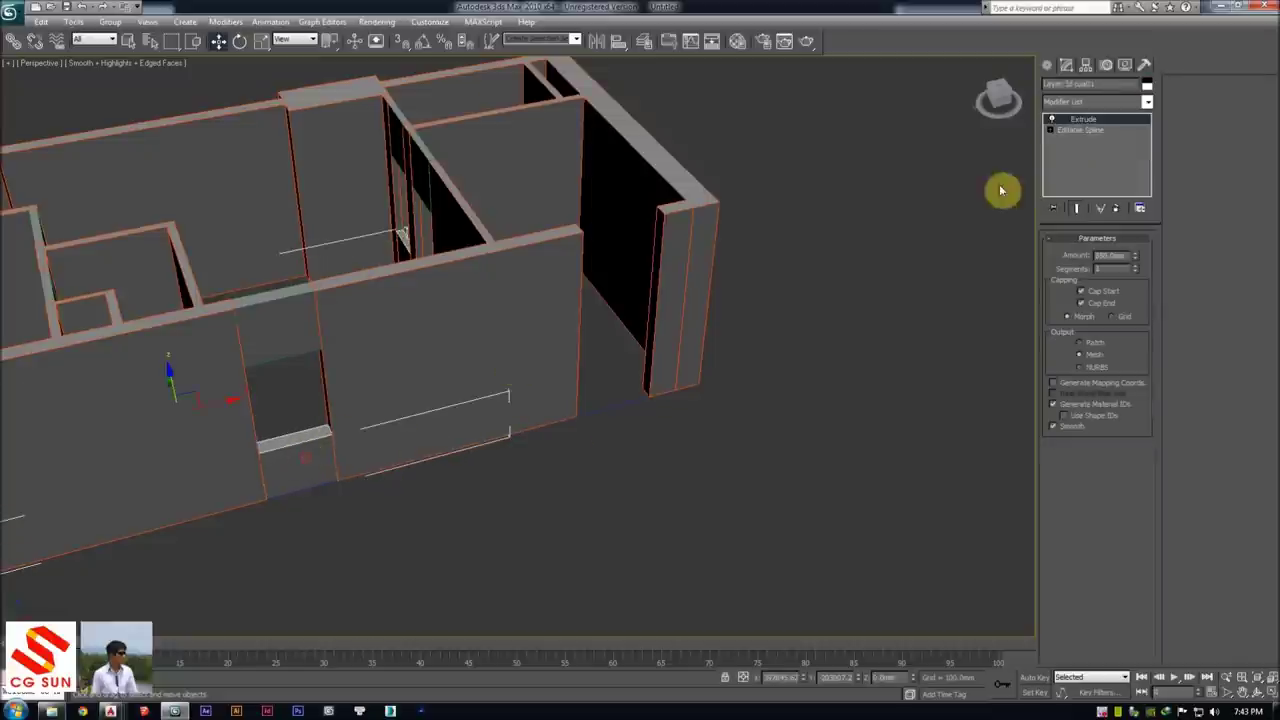
Review the wall outline's Editable Spline at Segment, then Vertex level, in wireframe
click(1074, 131)
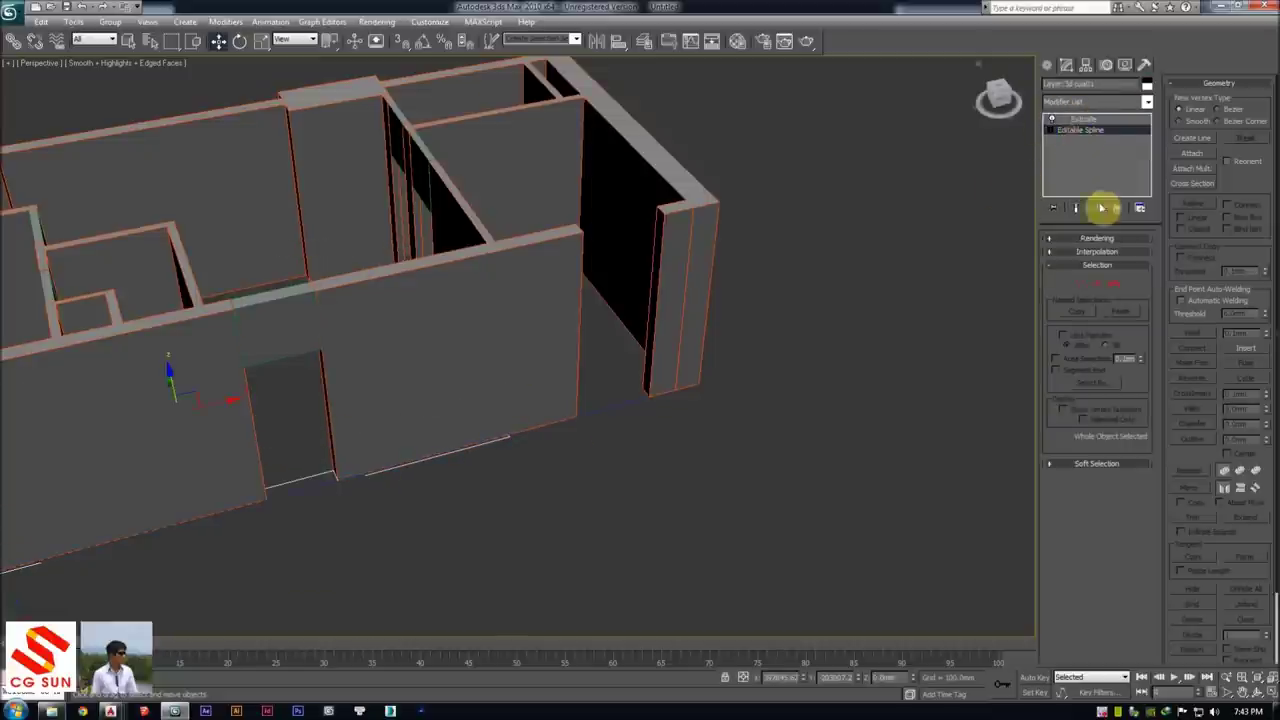
click(1114, 285)
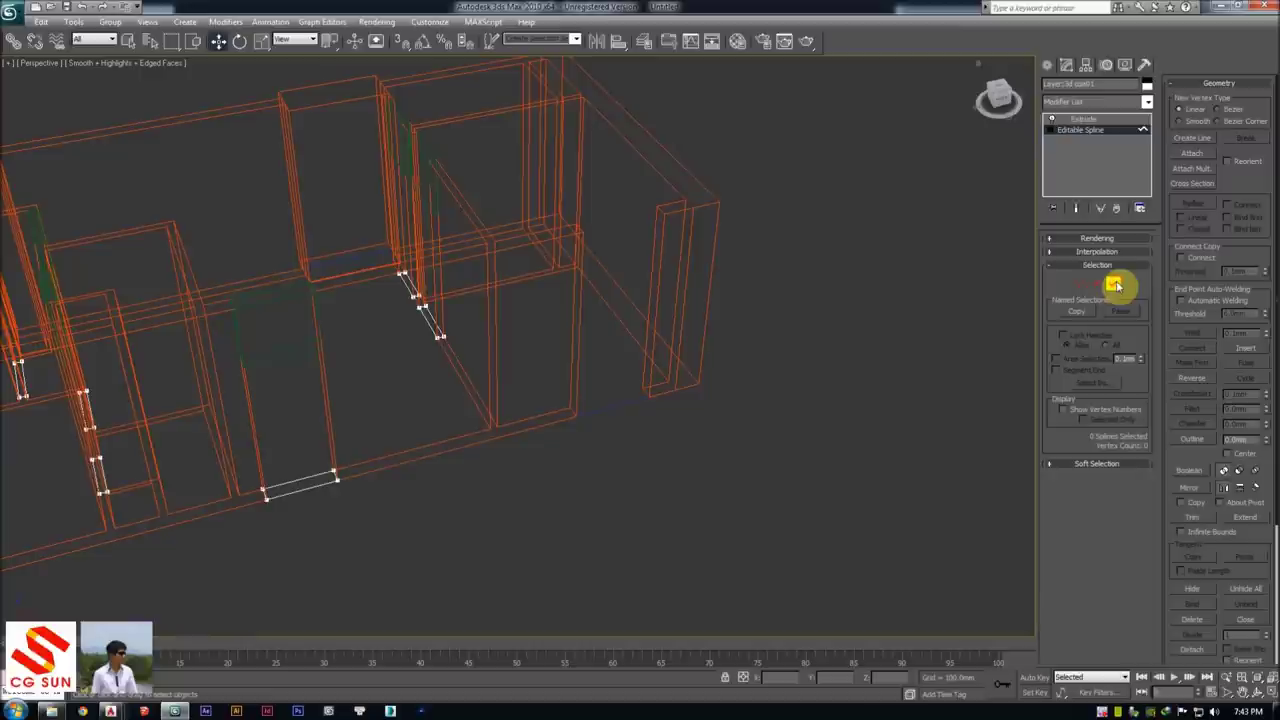
key(F3)
middle_drag(380, 343, 463, 314)
drag(443, 360, 105, 541)
key(1)
alt+middle_drag(60, 374, 329, 329)
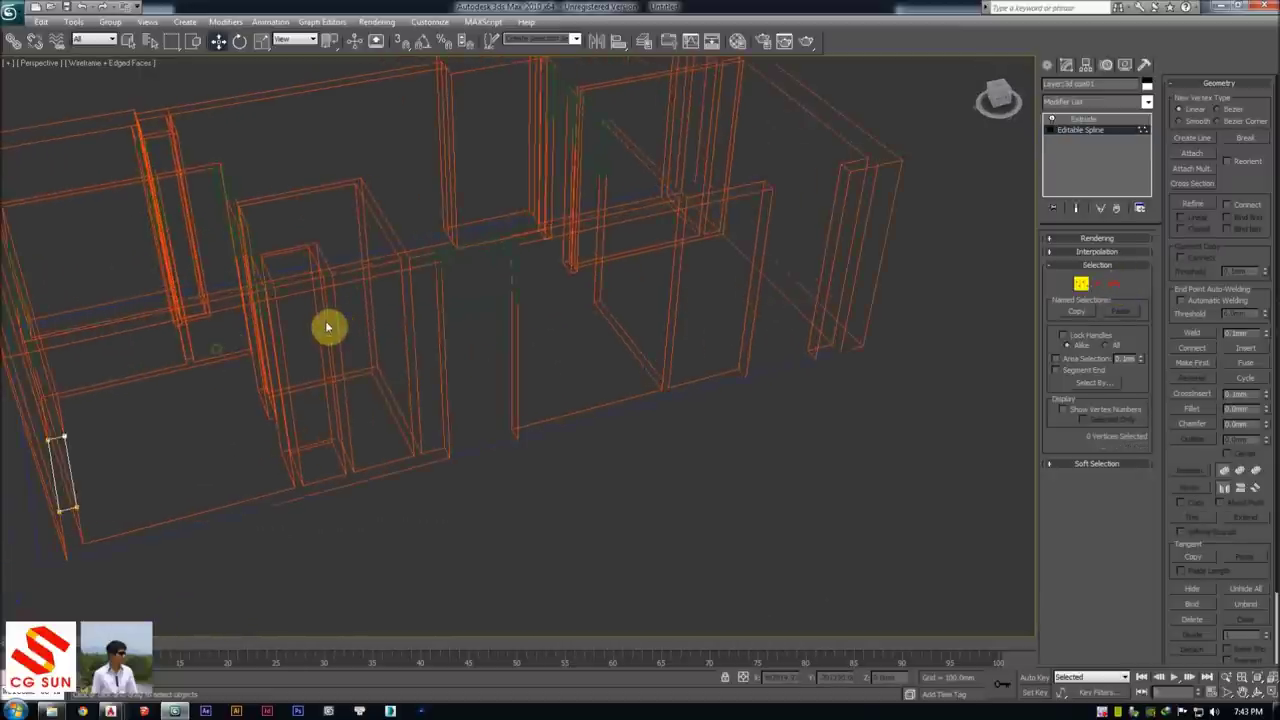
key(F3)
mouse_move(497, 311)
alt+middle_down()
mouse_move(609, 294)
mouse_move(751, 331)
mouse_move(651, 366)
alt+middle_up()
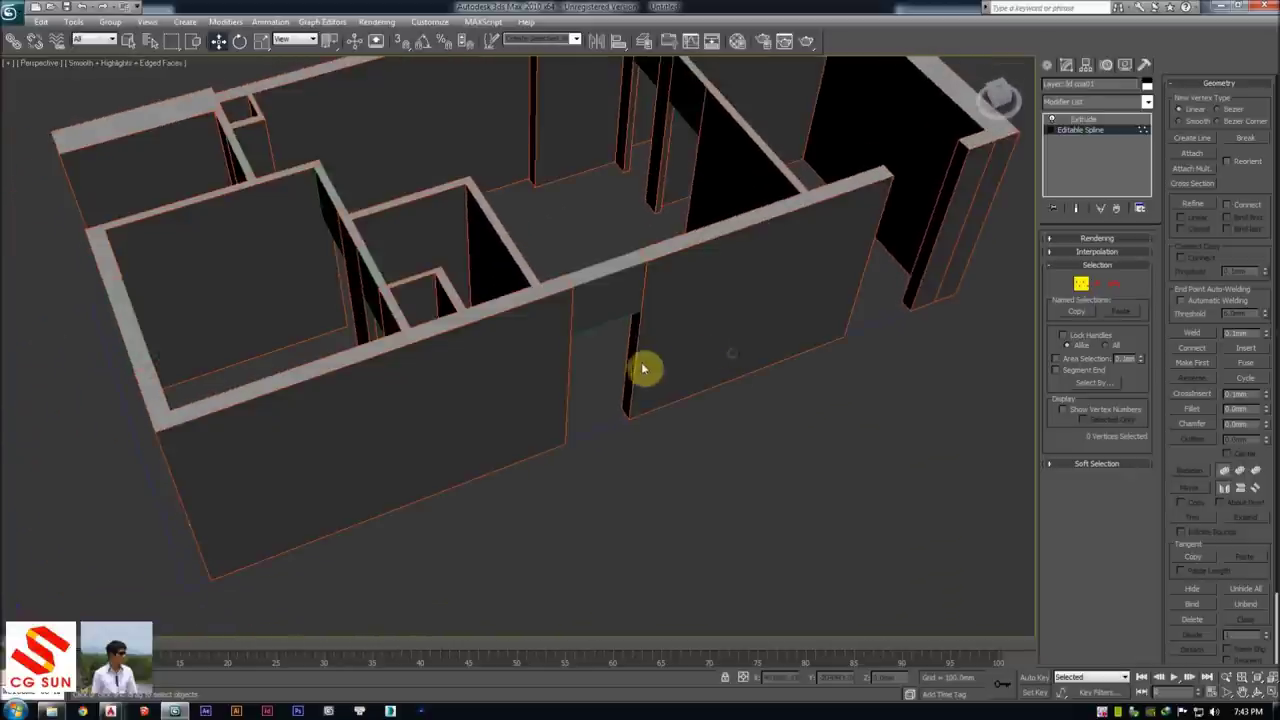
Deselect the outline and window, and zoom out to the small floor plan at top
click(871, 443)
mouse_move(871, 443)
alt+middle_down()
mouse_move(583, 334)
mouse_move(629, 326)
mouse_move(517, 540)
mouse_move(643, 417)
mouse_move(669, 351)
mouse_move(511, 331)
alt+middle_up()
click(517, 540)
click(669, 440)
mouse_move(711, 347)
alt+middle_down()
mouse_move(640, 266)
mouse_move(646, 297)
alt+middle_up()
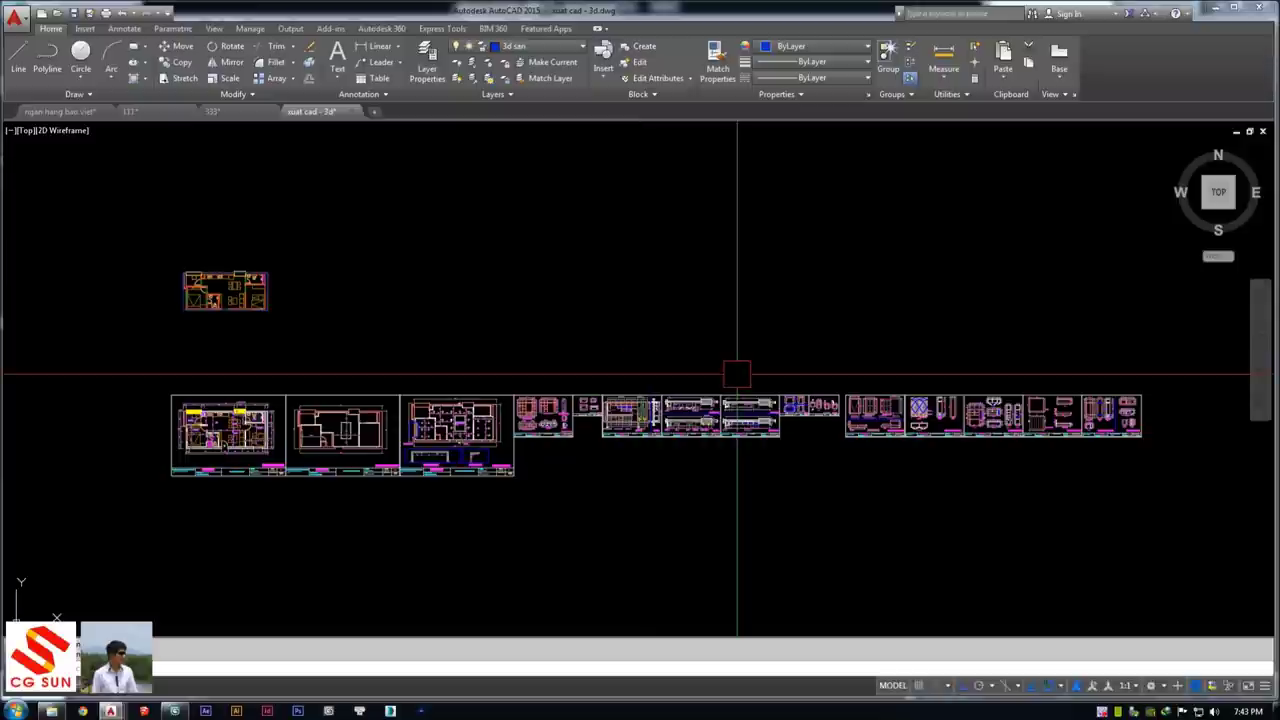
scroll(737, 374, up, 3)
scroll(737, 374, up, 2)
middle_drag(300, 200, 534, 509)
scroll(528, 327, up, 1)
scroll(528, 327, up, 3)
scroll(623, 400, up, 2)
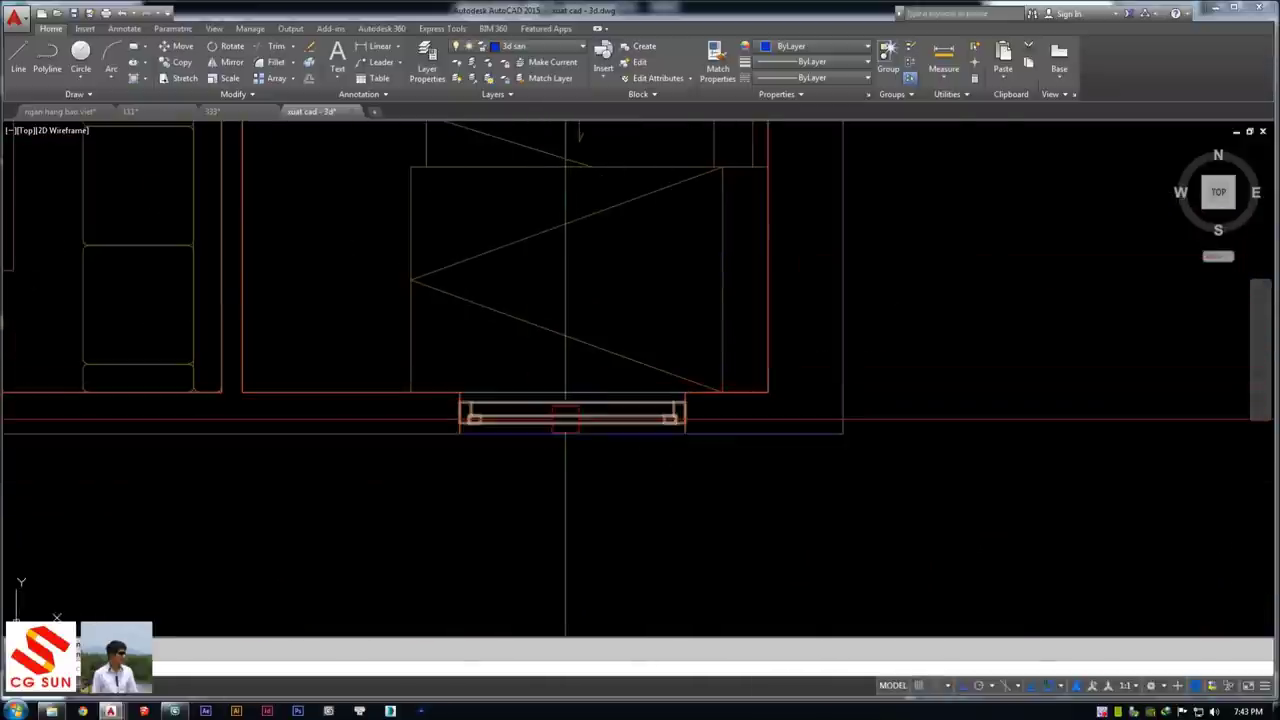
Switch to the AutoCAD floor plan to compare it with the model
key(alt+Tab)
scroll(560, 420, up, 3)
key(alt+Tab)
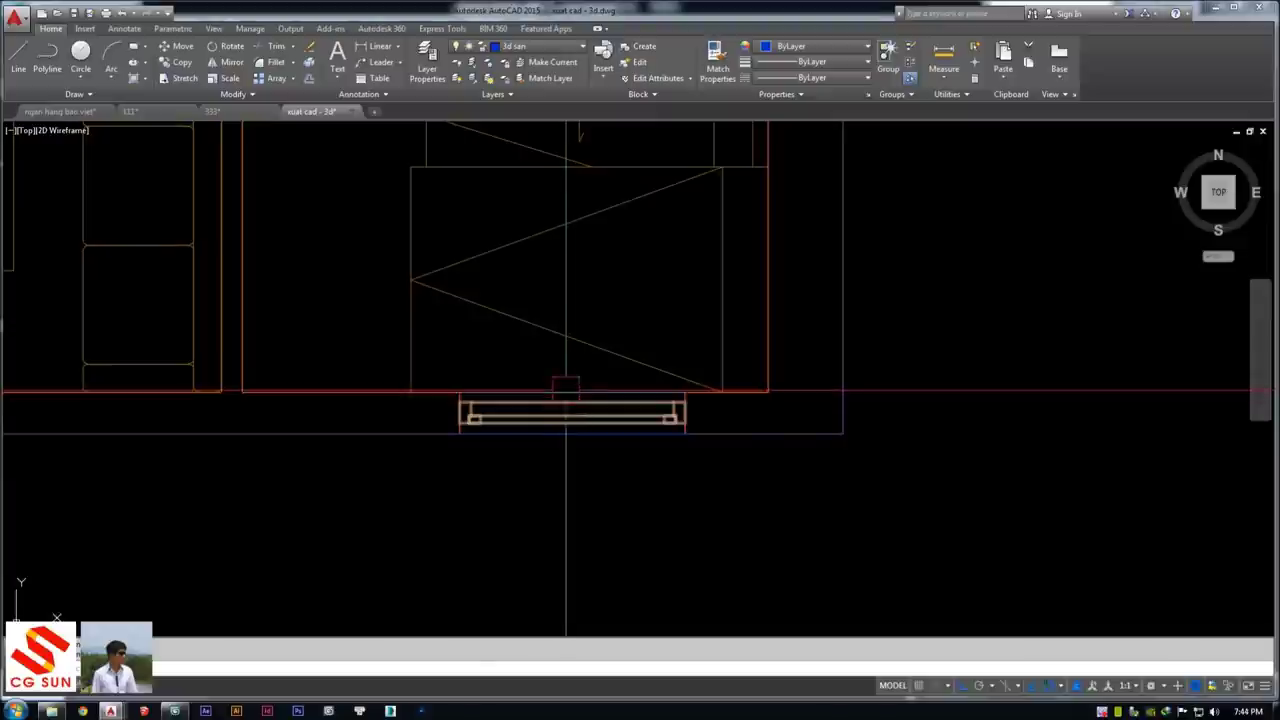
key(alt+Tab)
key(alt+Tab)
key(alt+Tab)
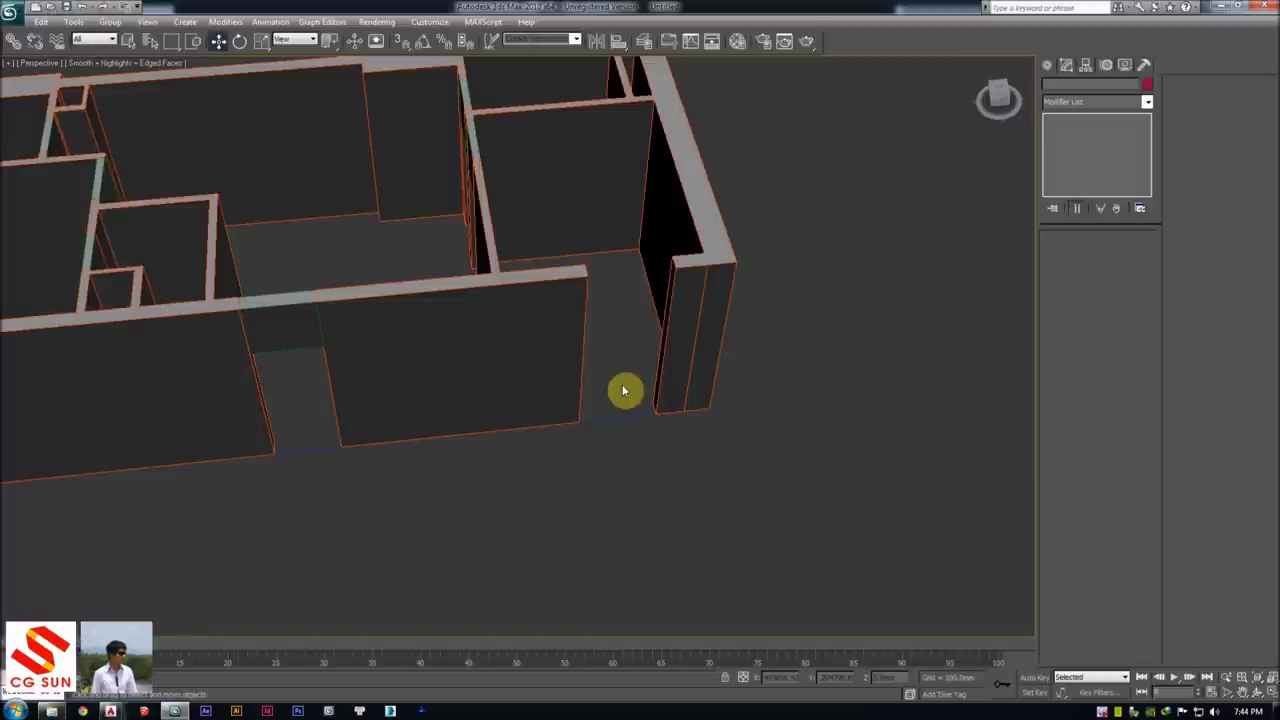
Go to Top view with the grid hidden, zoomed on the bottom-right wall opening
key(t)
scroll(611, 380, up, 2)
key(g)
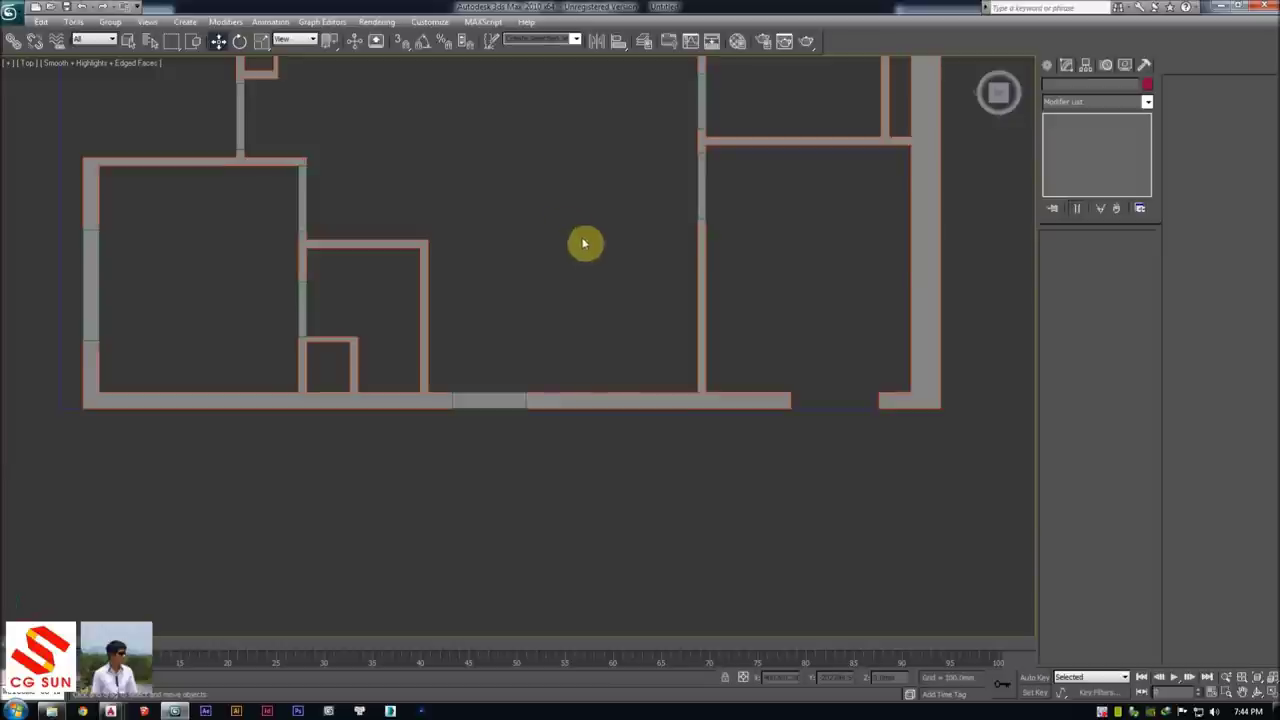
middle_drag(583, 243, 486, 237)
scroll(610, 340, up, 4)
middle_drag(626, 340, 380, 372)
key(ctrl+z)
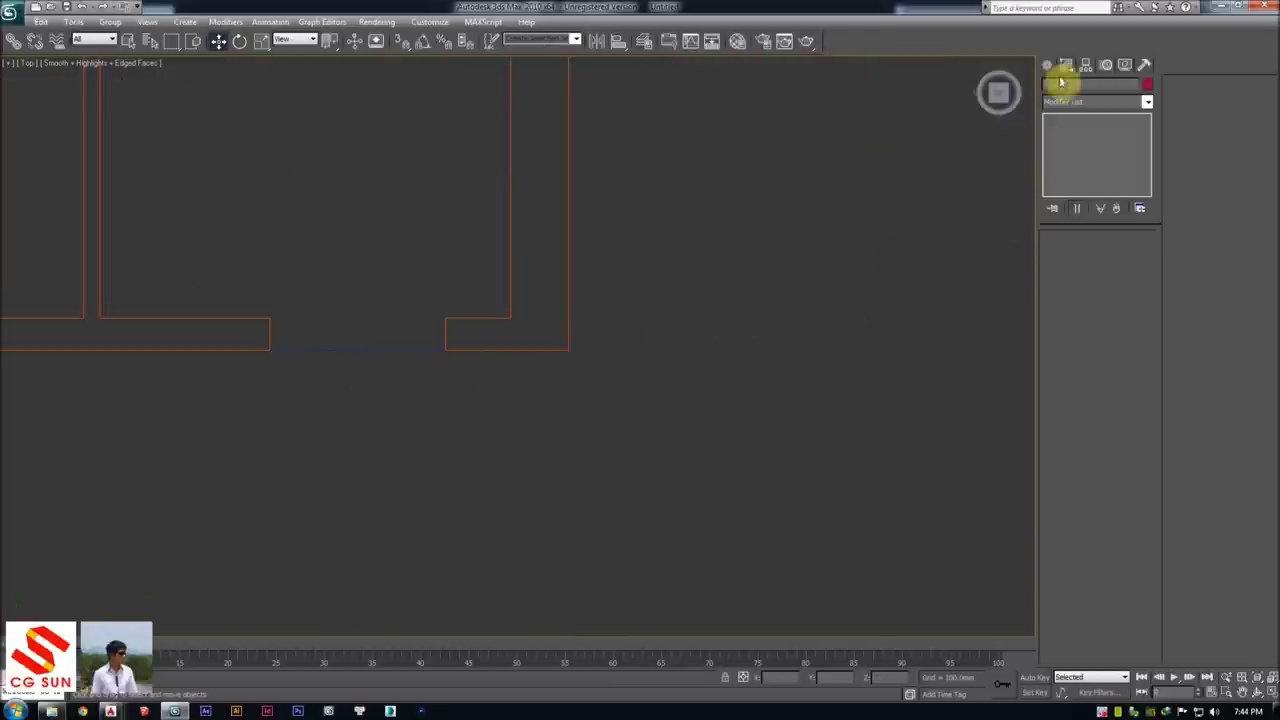
Draw a Rectangle shape spanning the bottom-right wall opening
click(1053, 66)
click(1071, 152)
click(1052, 84)
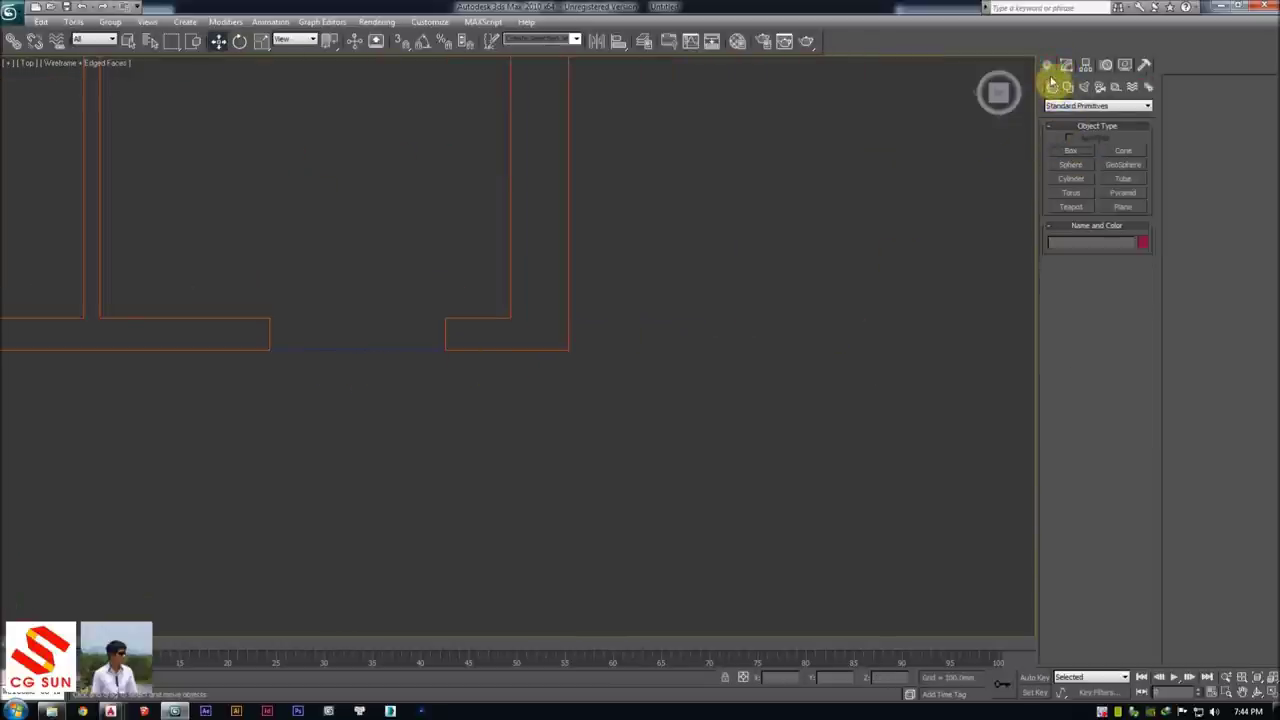
click(1068, 87)
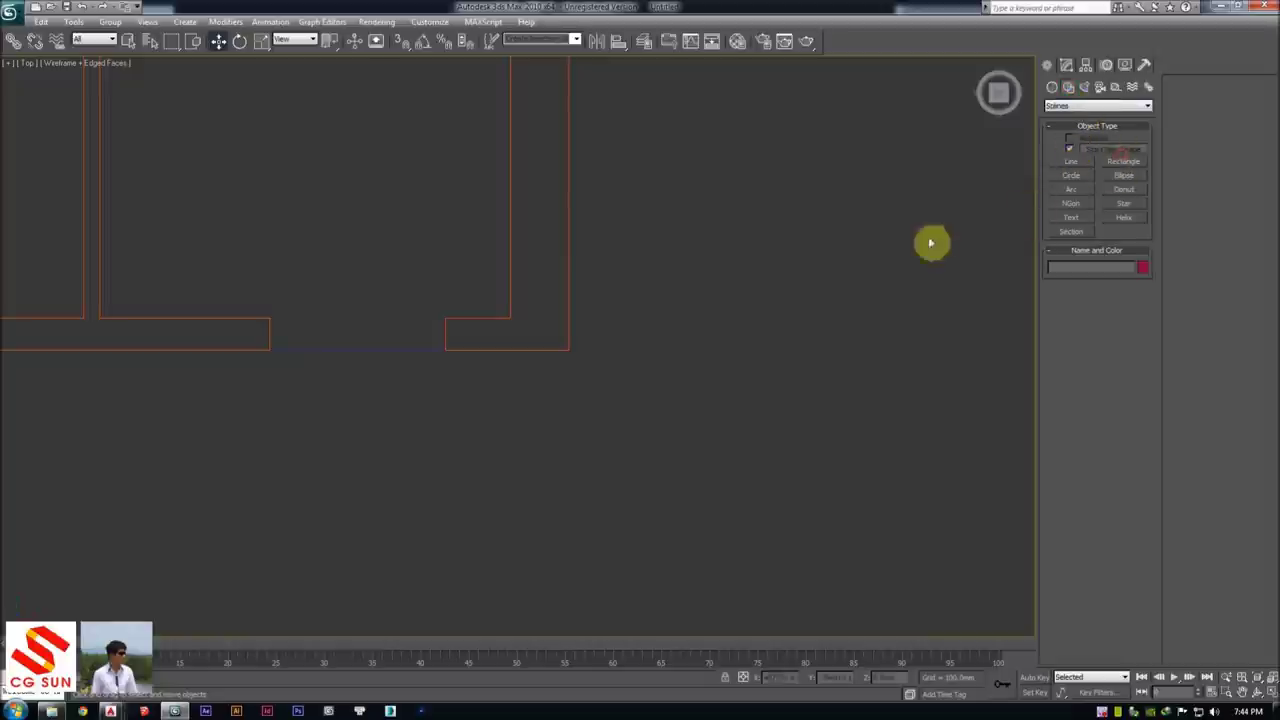
click(1122, 161)
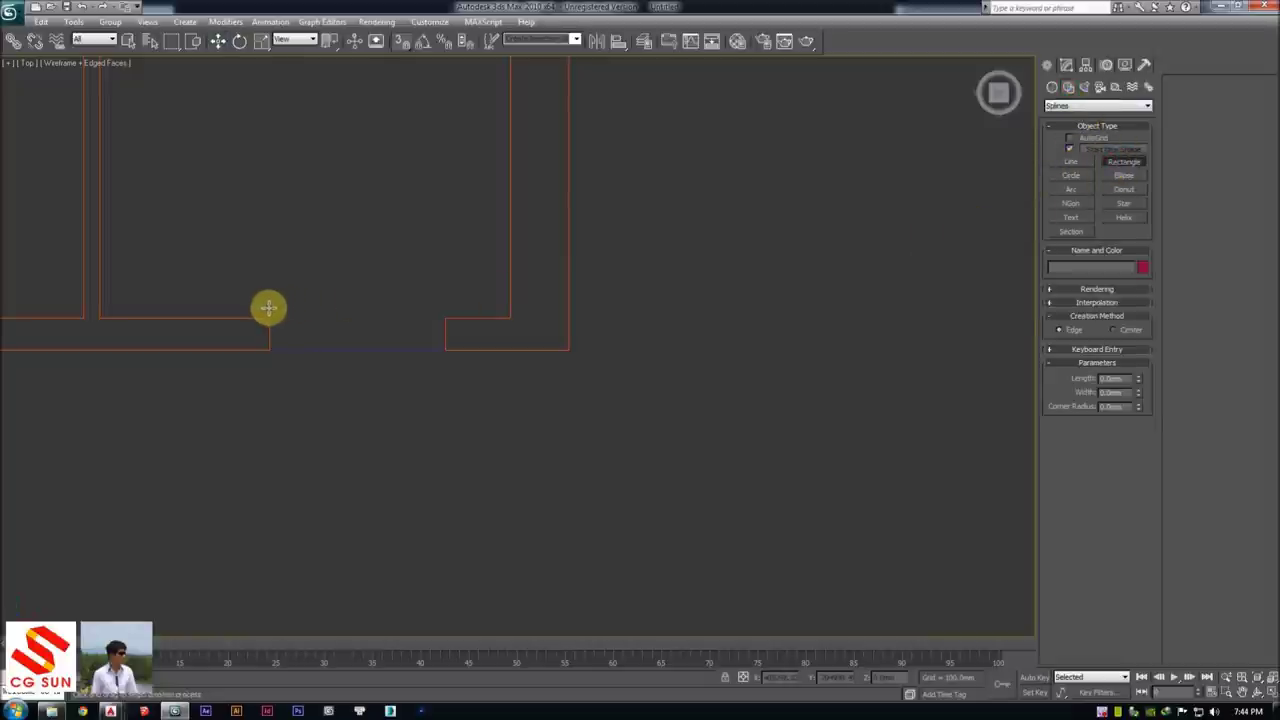
drag(269, 317, 443, 351)
Return to a shaded Perspective view of the walls
middle_drag(453, 374, 500, 390)
scroll(500, 390, down, 3)
key(p)
alt+middle_drag(451, 443, 463, 300)
key(F3)
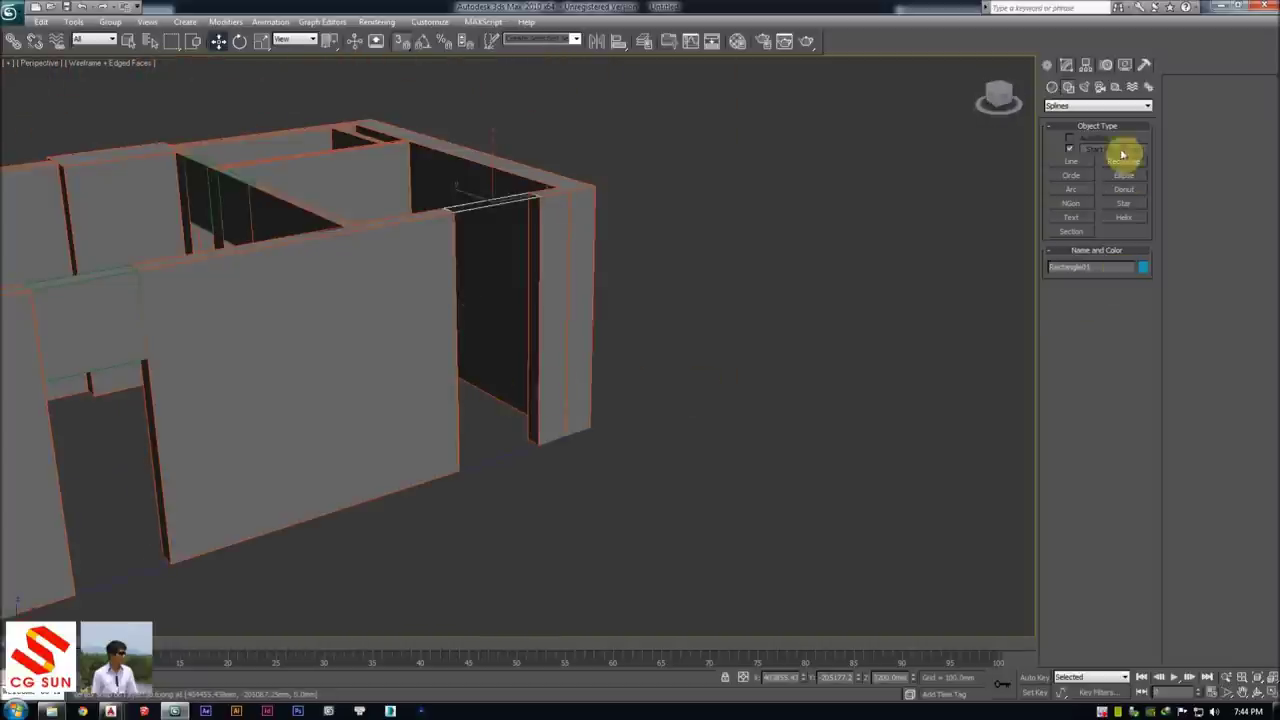
Apply an Extrude modifier to Rectangle01 to make a solid block
click(1066, 65)
click(1095, 103)
scroll(1092, 108, down, 3)
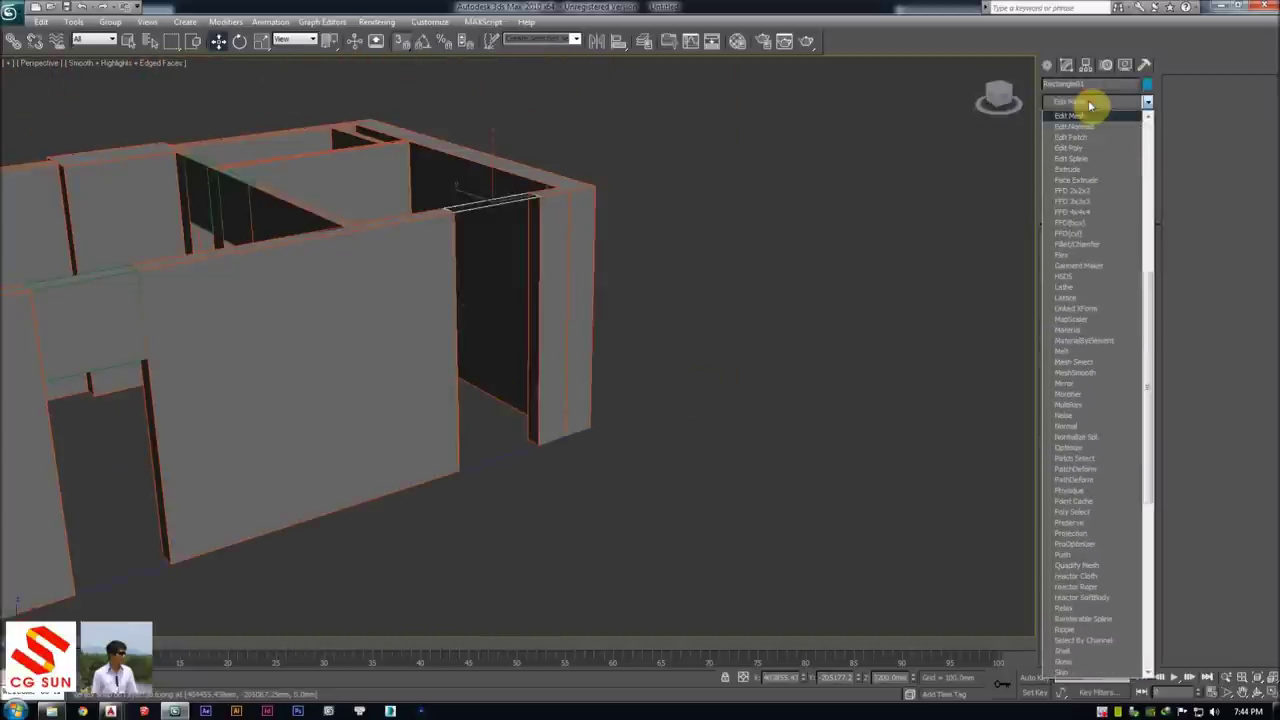
click(1068, 160)
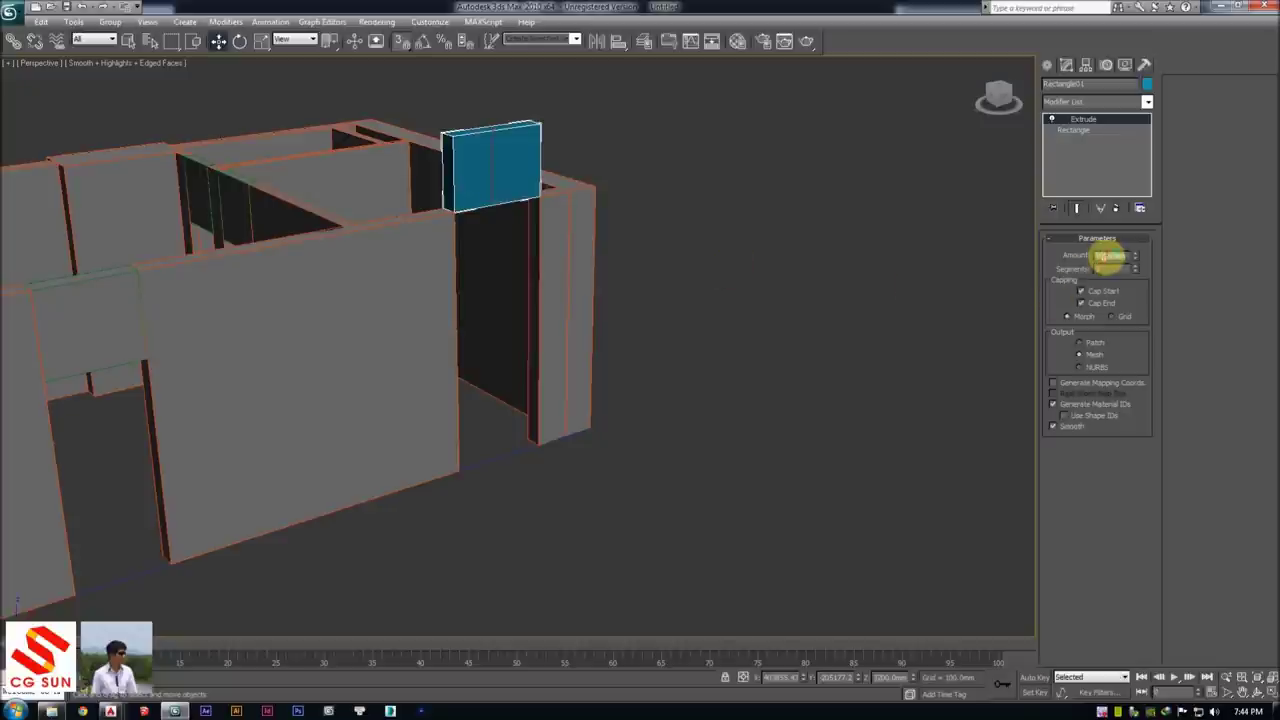
middle_drag(507, 427, 535, 435)
Copy the block downward into the wall opening as Rectangle02
key(ctrl+v)
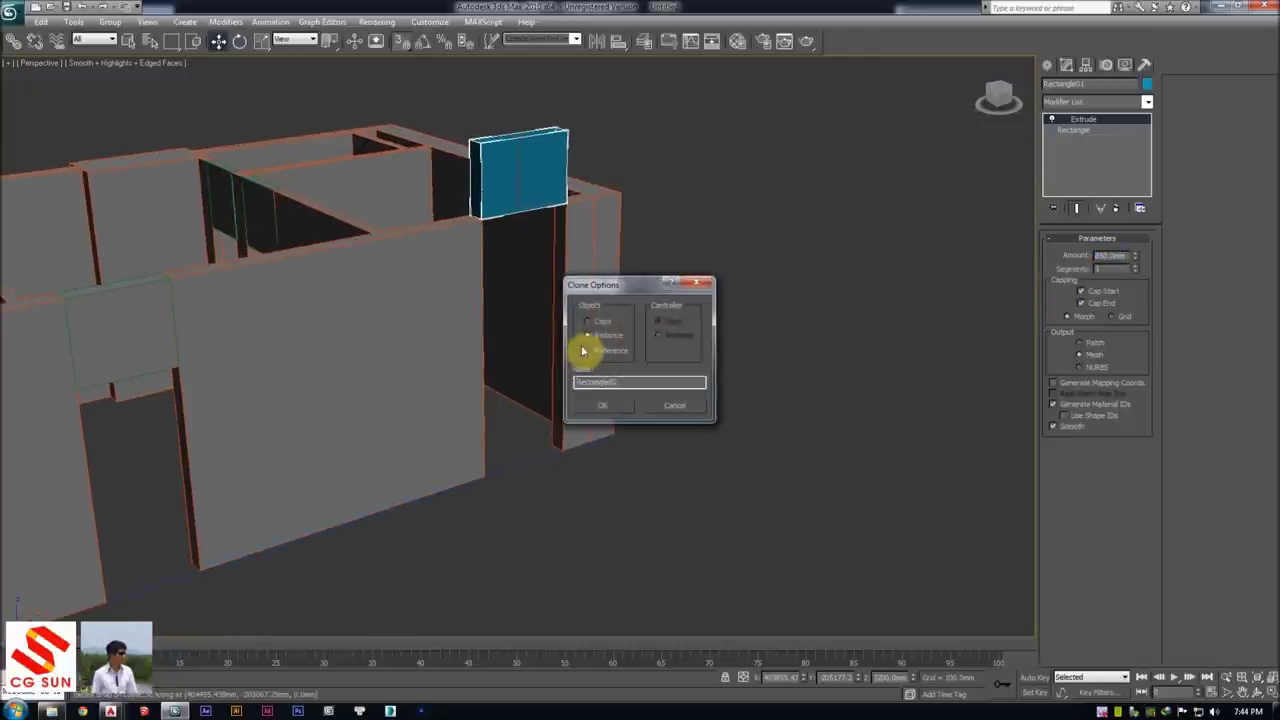
key(Return)
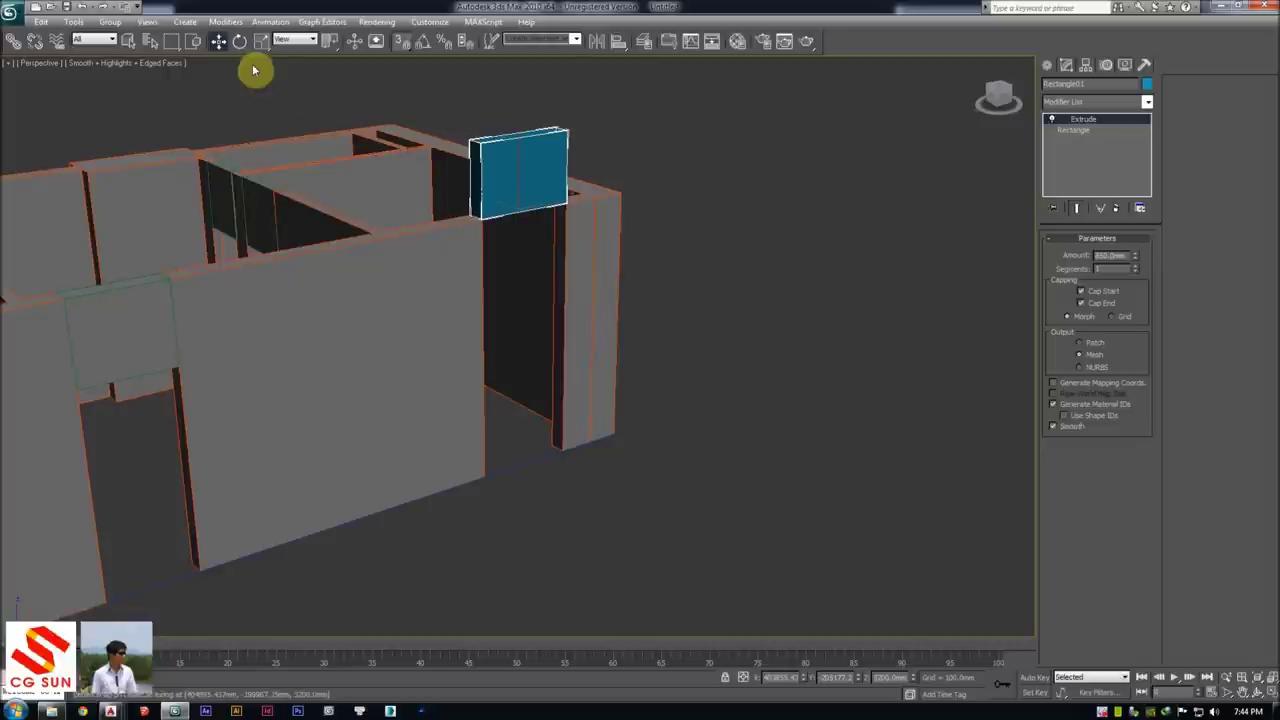
middle_drag(395, 196, 431, 200)
click(528, 177)
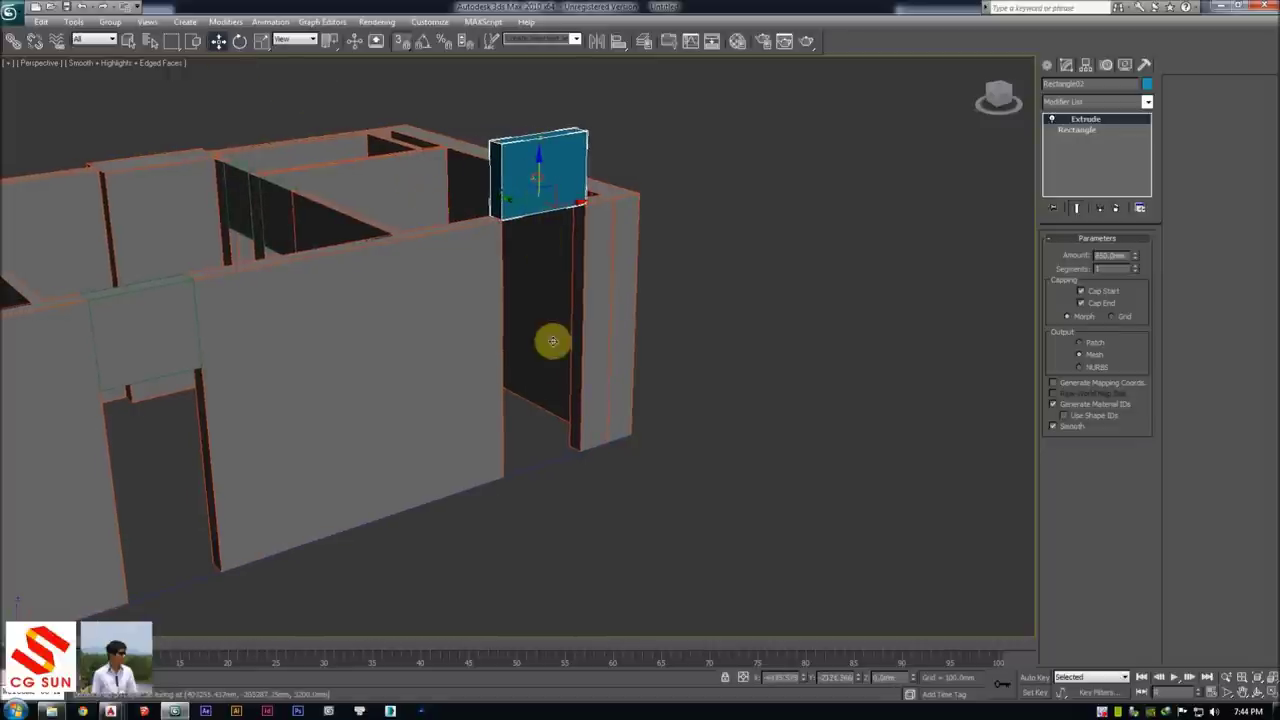
click(557, 372)
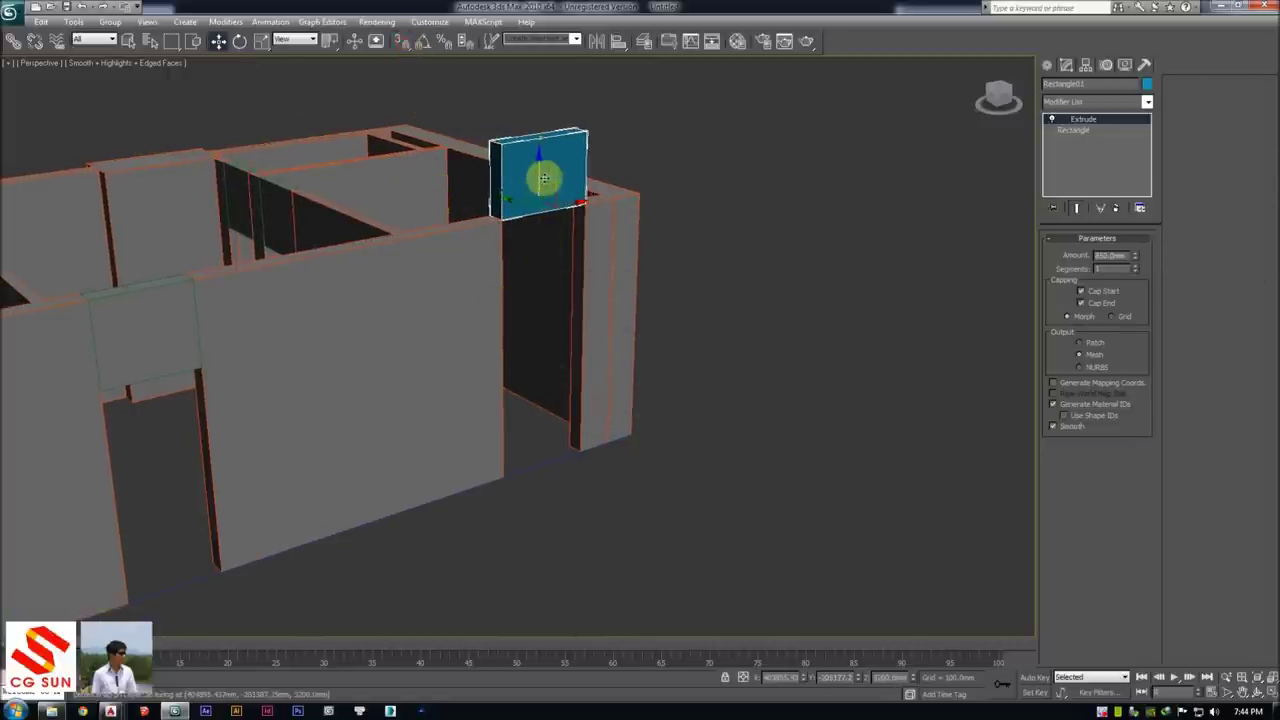
shift+drag(541, 178, 564, 400)
key(Return)
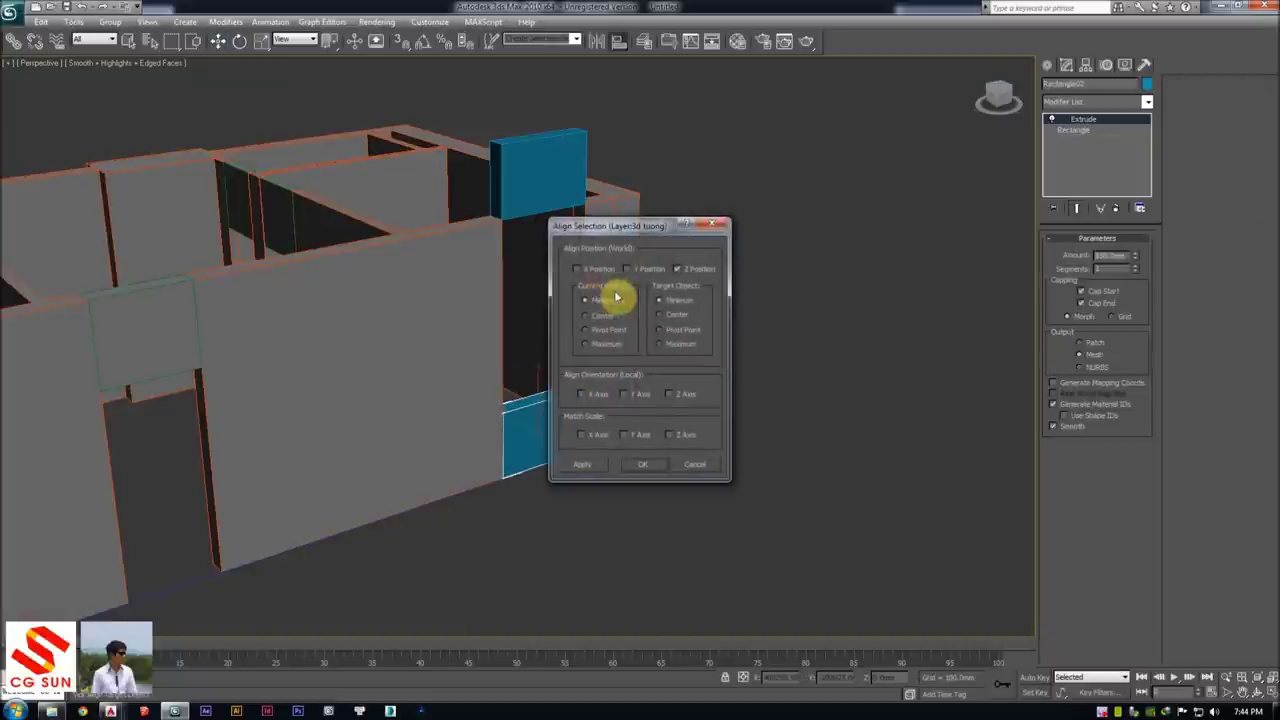
Confirm the lower copy and back out of a trial alignment without applying it
key(Return)
click(523, 171)
click(612, 224)
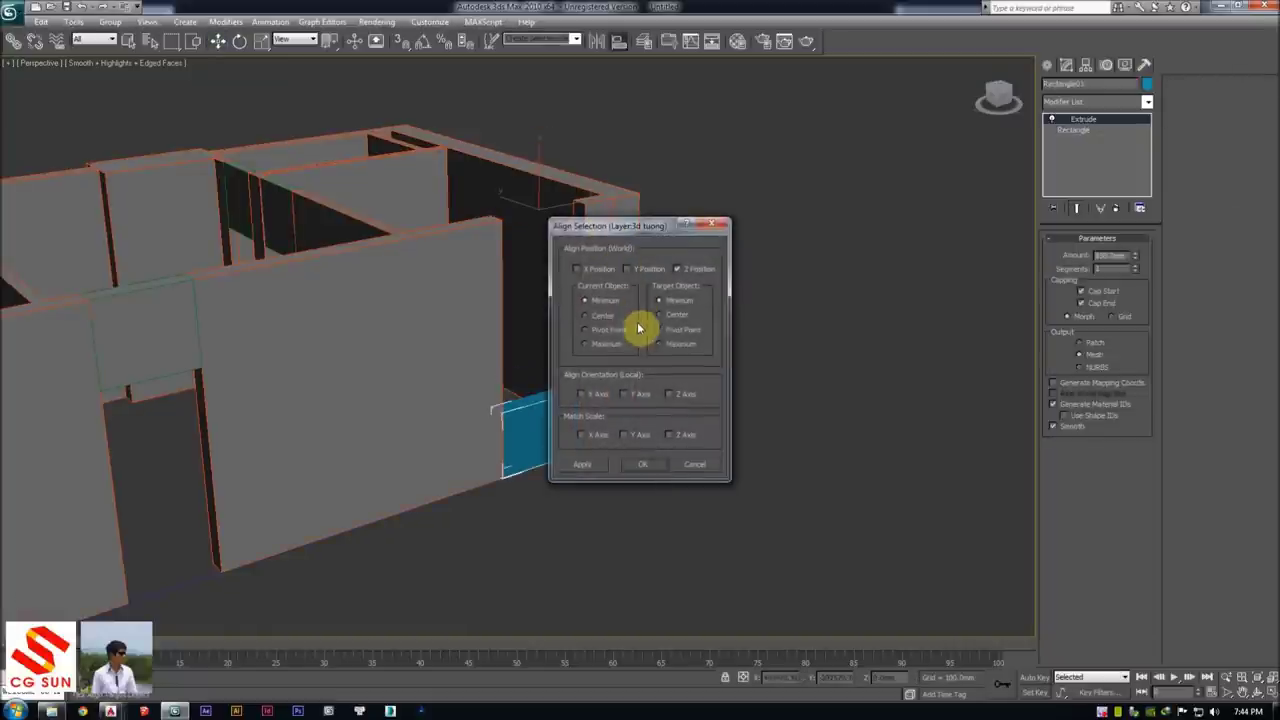
click(660, 344)
key(Return)
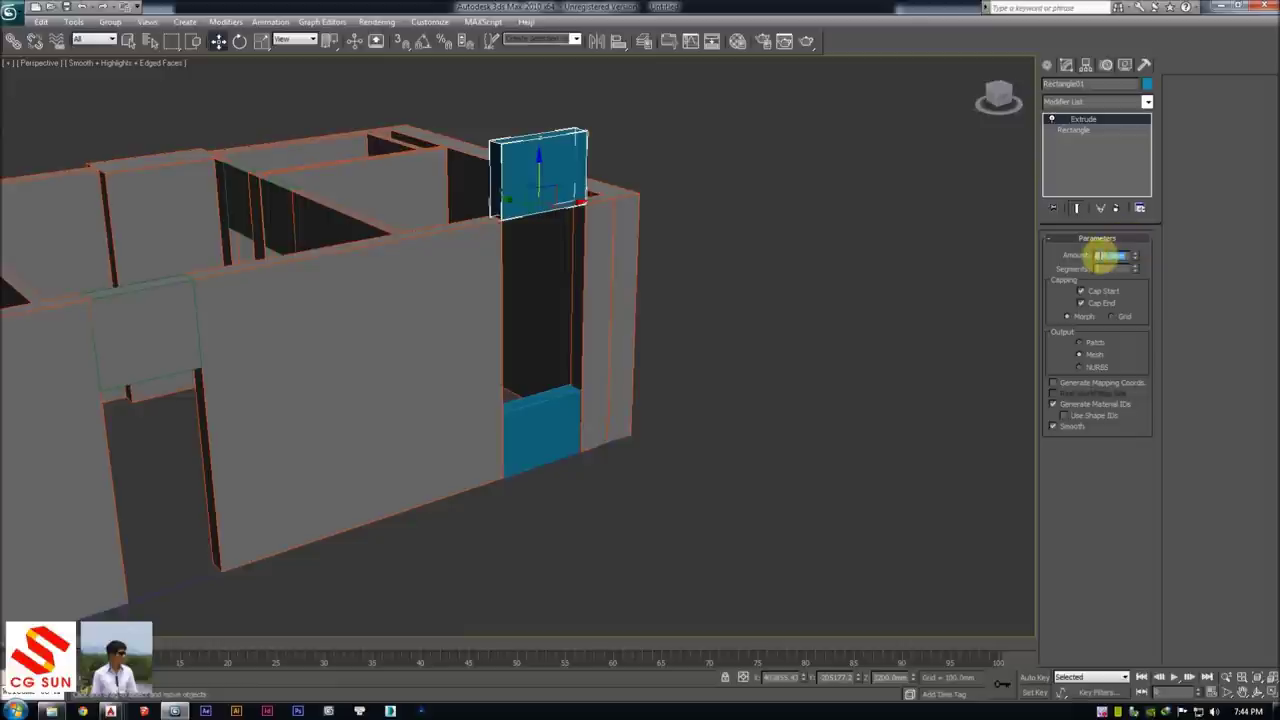
Align the top block Z Maximum to Maximum with the wall tops, then view the apartment
click(600, 250)
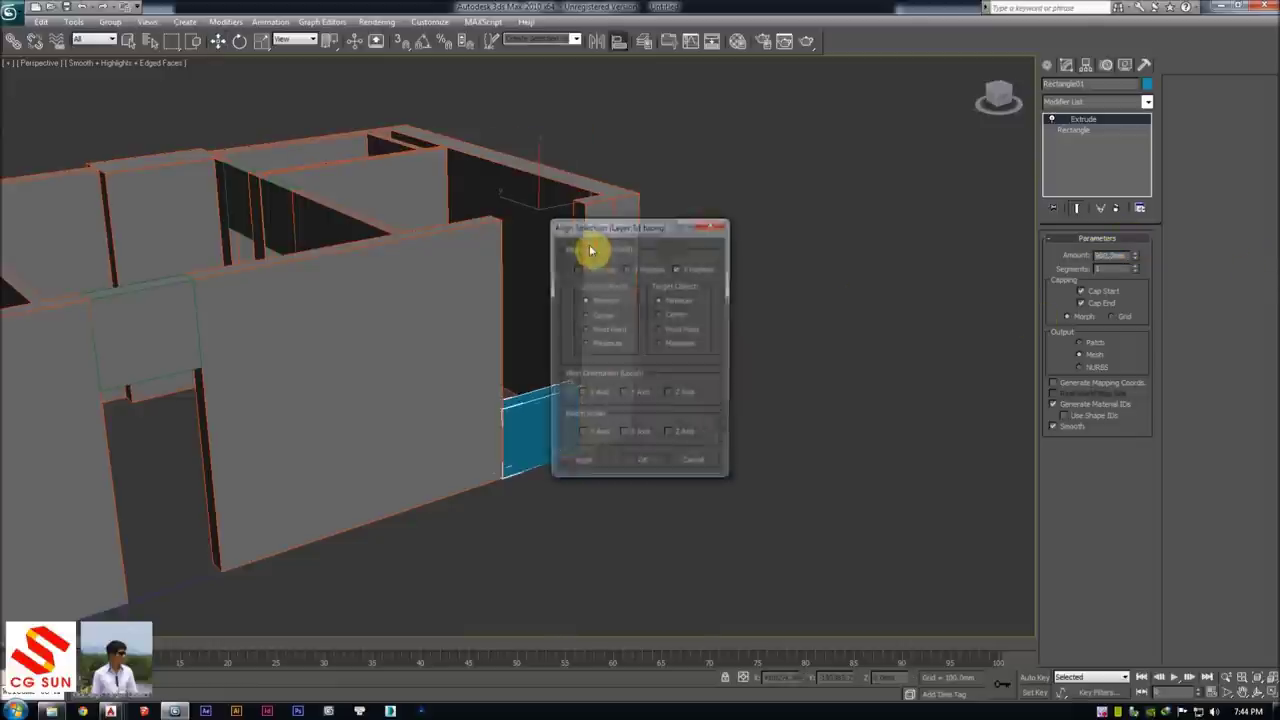
click(585, 343)
click(652, 344)
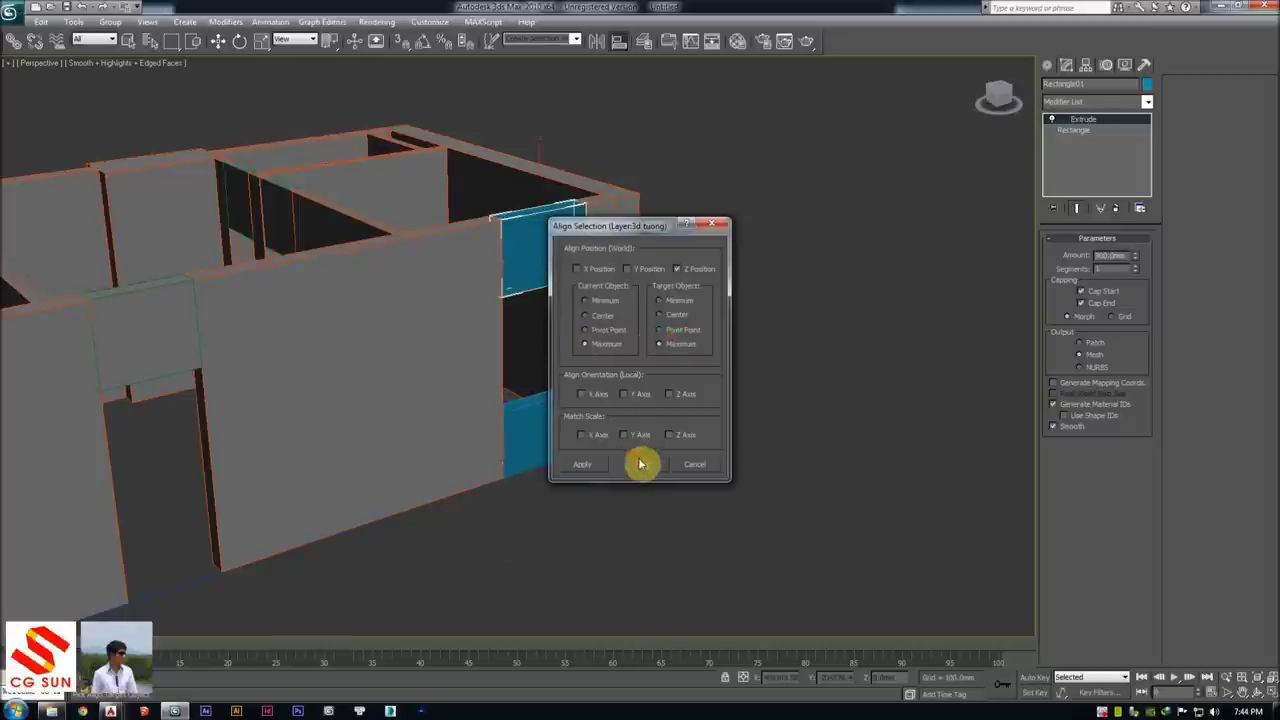
click(641, 463)
click(843, 294)
mouse_move(843, 294)
alt+middle_down()
mouse_move(528, 289)
mouse_move(480, 314)
mouse_move(539, 304)
mouse_move(574, 340)
mouse_move(746, 303)
mouse_move(649, 266)
mouse_move(606, 285)
mouse_move(649, 329)
mouse_move(643, 300)
mouse_move(664, 300)
mouse_move(649, 291)
alt+middle_up()
key(F3)
Crossing-select all the wall pieces of the apartment from a front view
drag(869, 201, 94, 400)
alt+middle_drag(94, 400, 503, 266)
key(F3)
alt+middle_drag(686, 277, 716, 297)
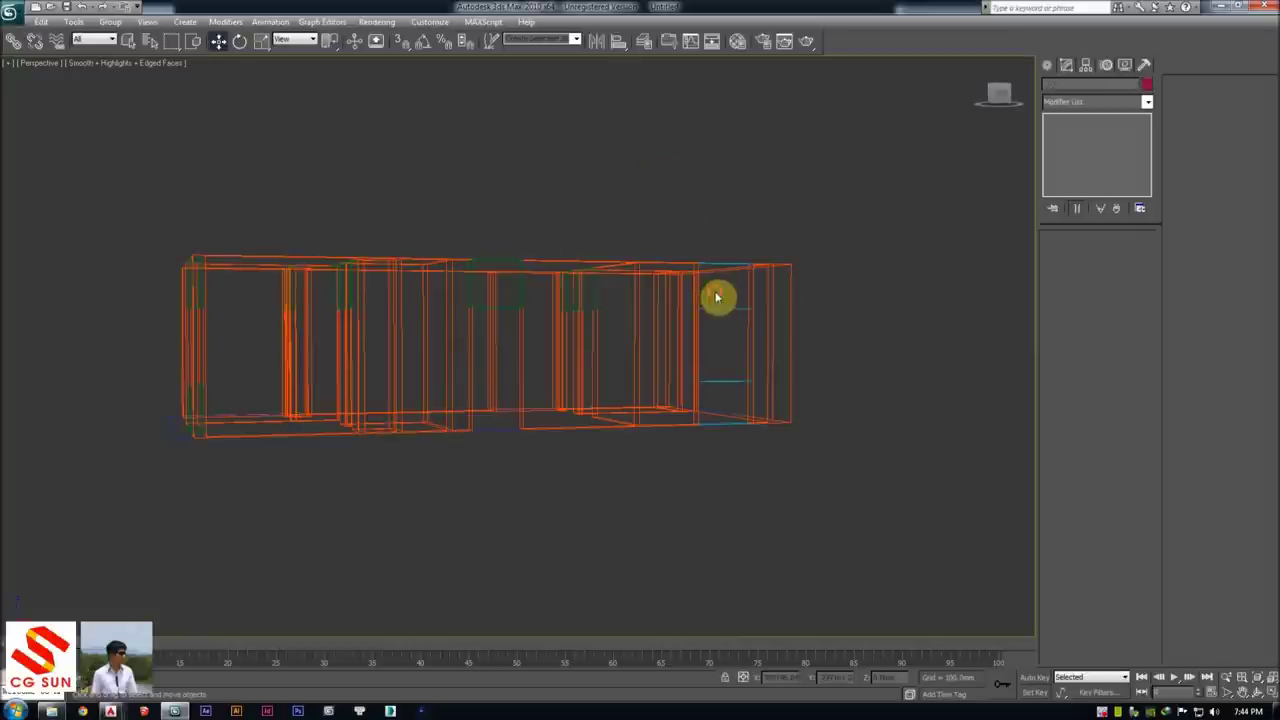
click(714, 307)
key(F3)
mouse_move(851, 186)
mouse_down()
mouse_move(660, 289)
mouse_move(648, 272)
mouse_up()
key(F3)
mouse_move(860, 155)
mouse_down()
mouse_move(620, 323)
mouse_move(116, 375)
mouse_up()
key(F3)
key(F3)
Group the selected walls under the name 'tuong'
click(116, 22)
click(126, 39)
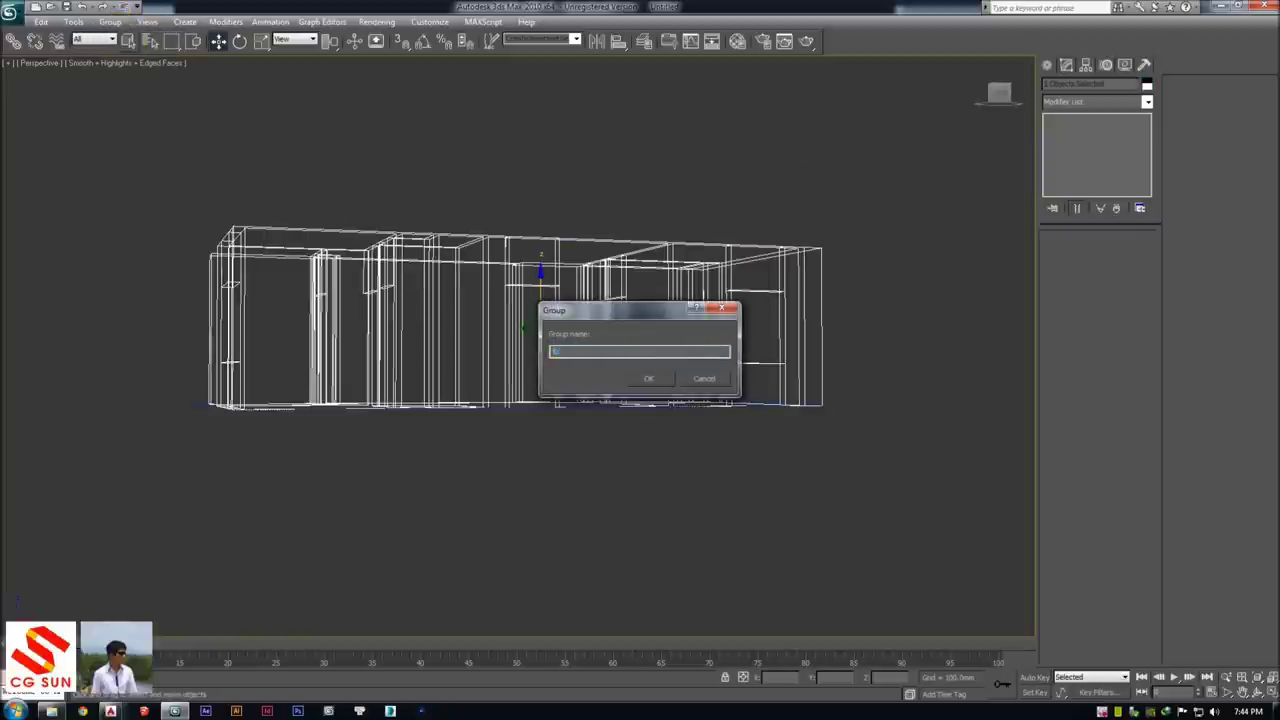
text(tuong)
key(Return)
Check the new tuong group by toggling shaded/wireframe display and reselecting it
key(F3)
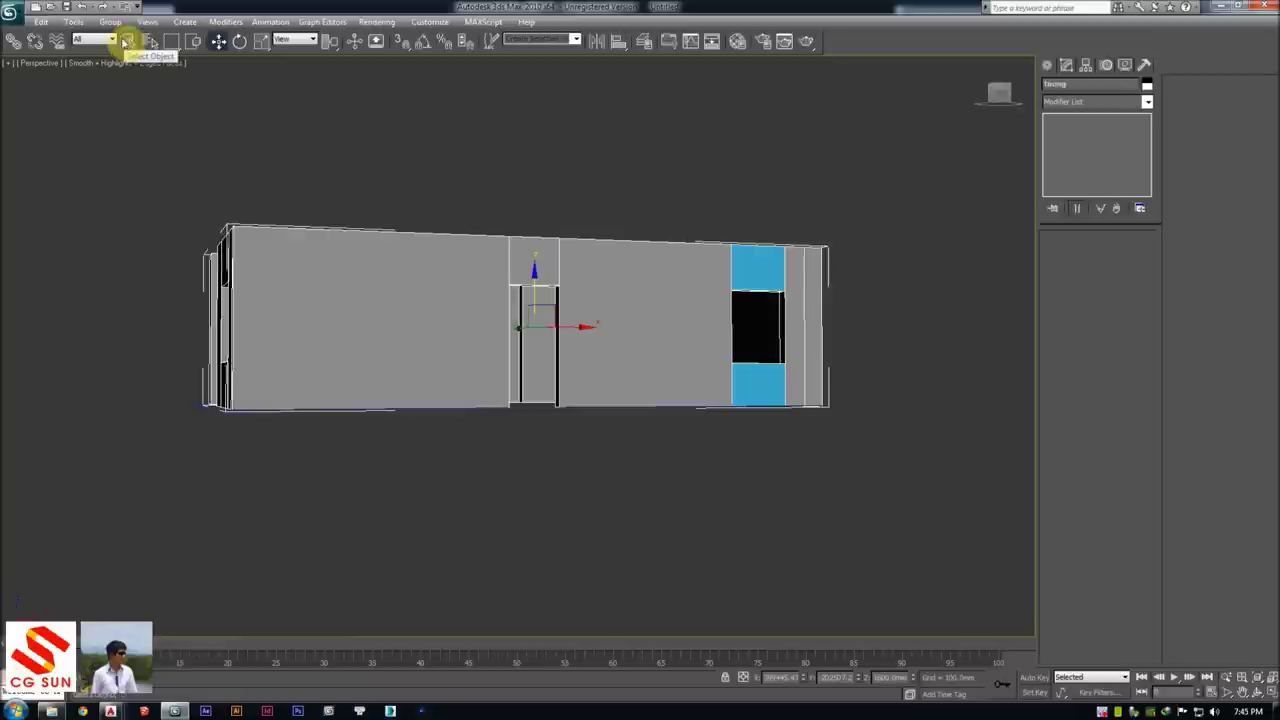
key(F3)
key(F3)
click(617, 129)
click(531, 232)
click(612, 188)
click(572, 257)
alt+middle_drag(554, 257, 588, 287)
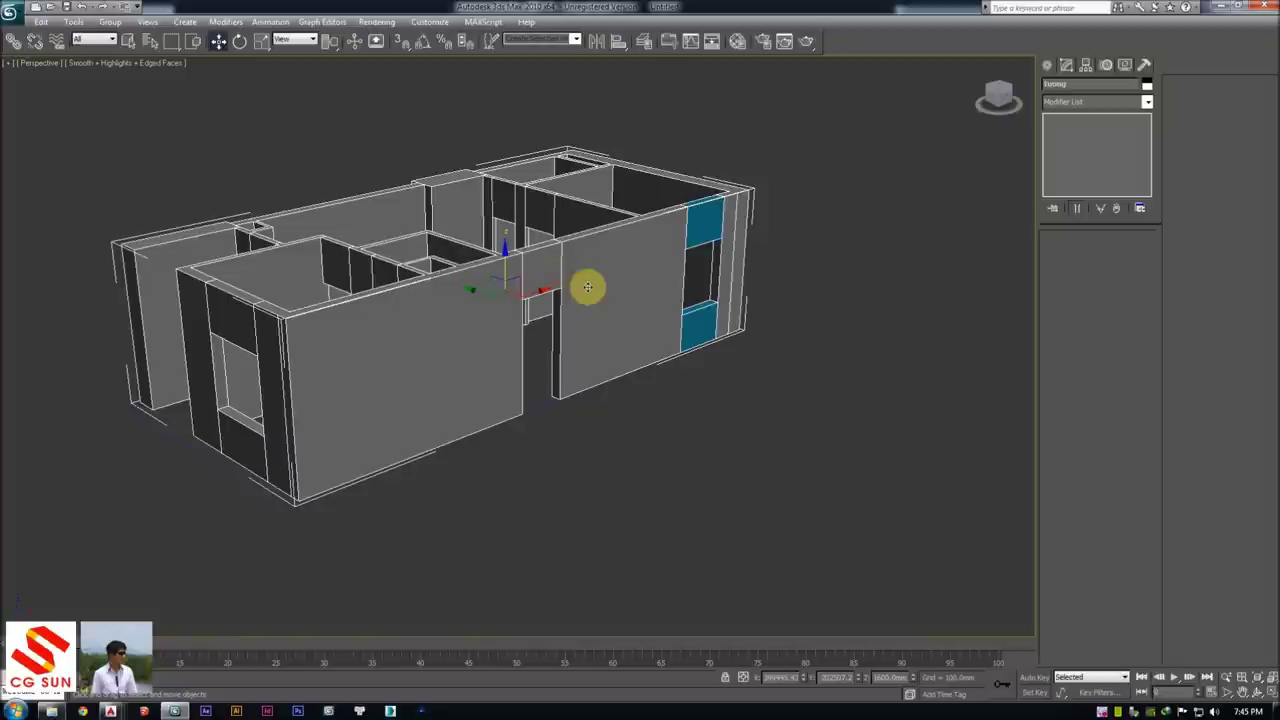
key(F3)
click(774, 236)
click(743, 200)
click(837, 137)
click(731, 194)
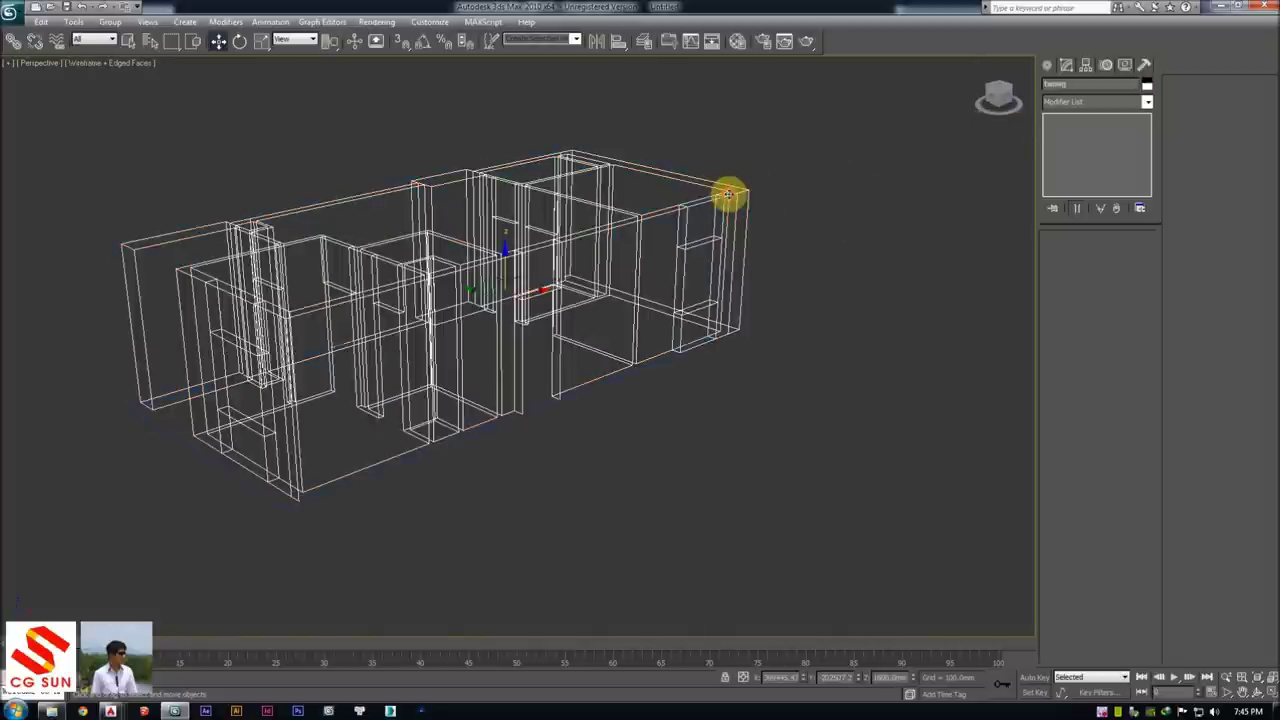
Orbit and pan around the apartment to review the grouped walls
key(F3)
click(790, 170)
click(483, 256)
key(F3)
alt+middle_drag(529, 252, 586, 380)
click(667, 481)
mouse_move(503, 223)
alt+middle_down()
mouse_move(563, 280)
mouse_move(500, 274)
mouse_move(491, 260)
mouse_move(610, 269)
alt+middle_up()
middle_drag(397, 207, 442, 233)
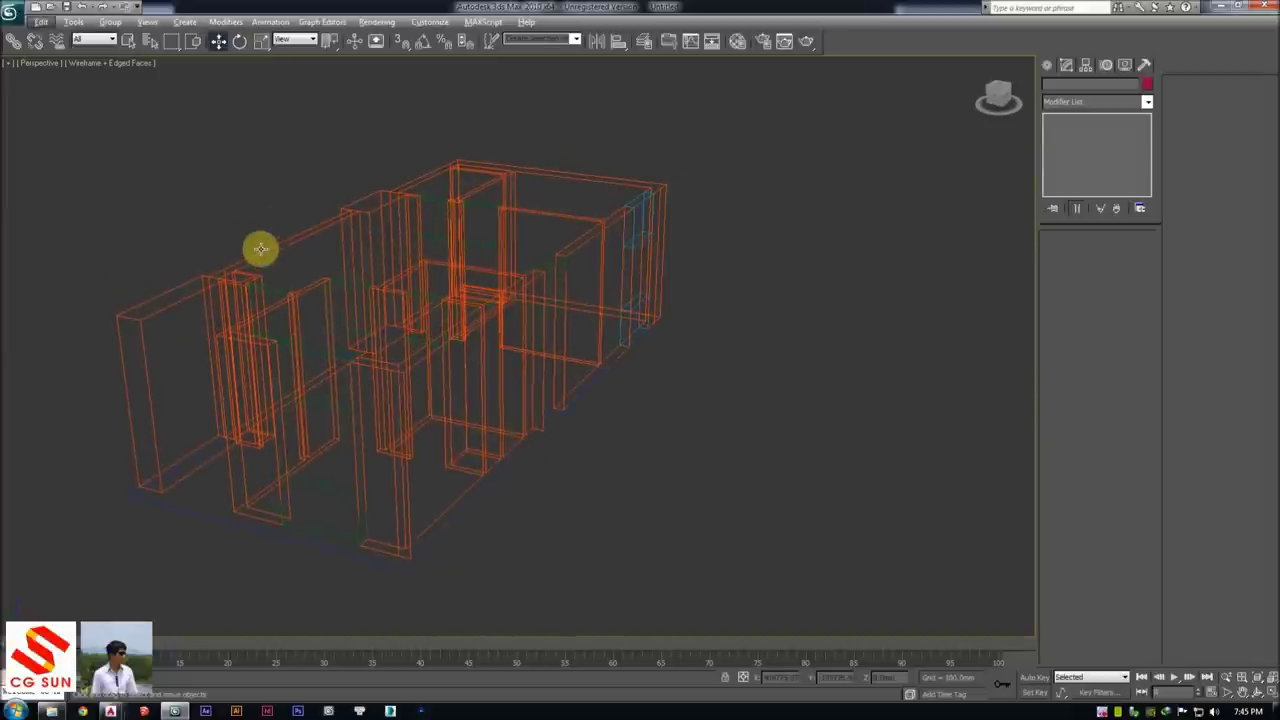
Select the whole wall model and bring up its Object Color choices
key(ctrl+a)
click(298, 171)
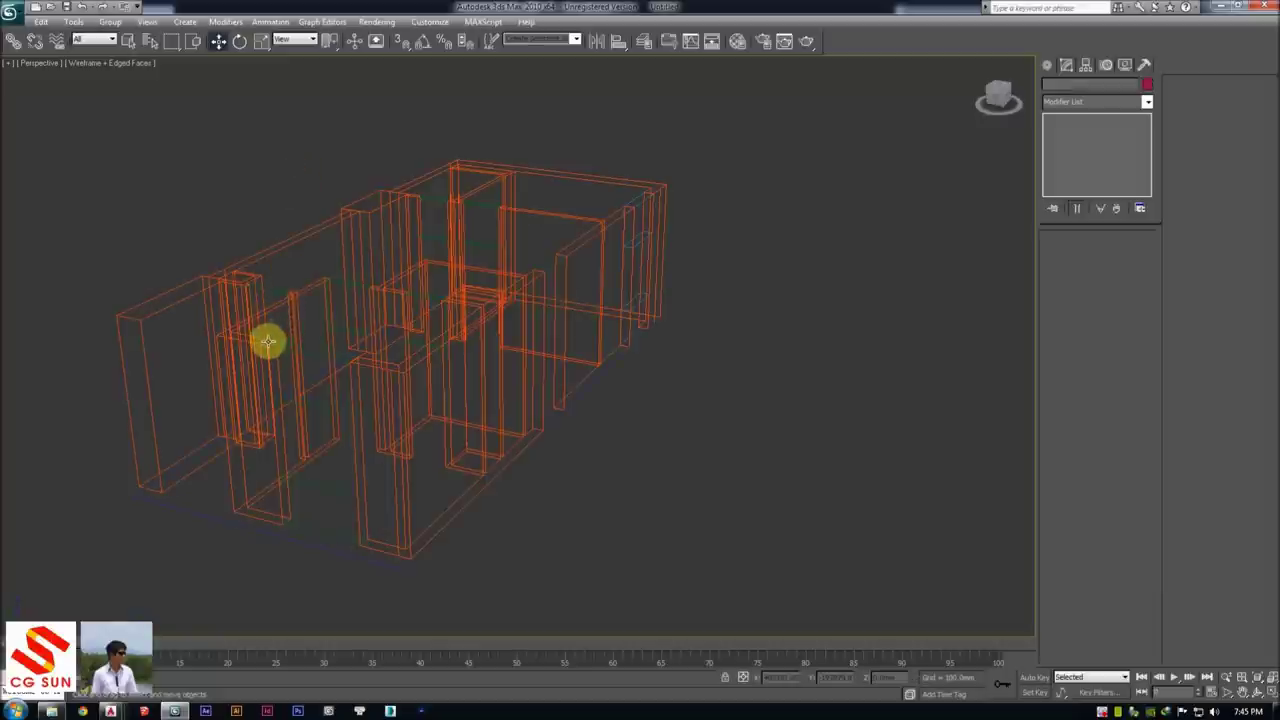
click(270, 342)
click(766, 280)
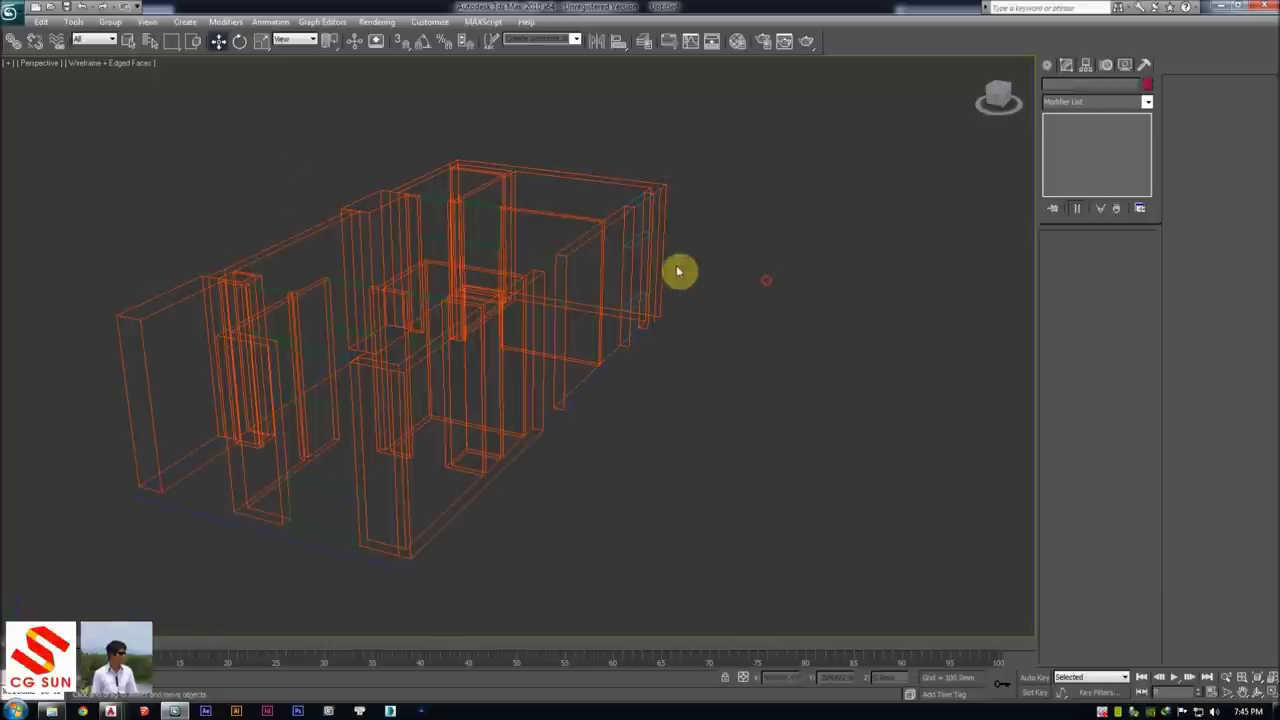
click(643, 223)
click(1148, 100)
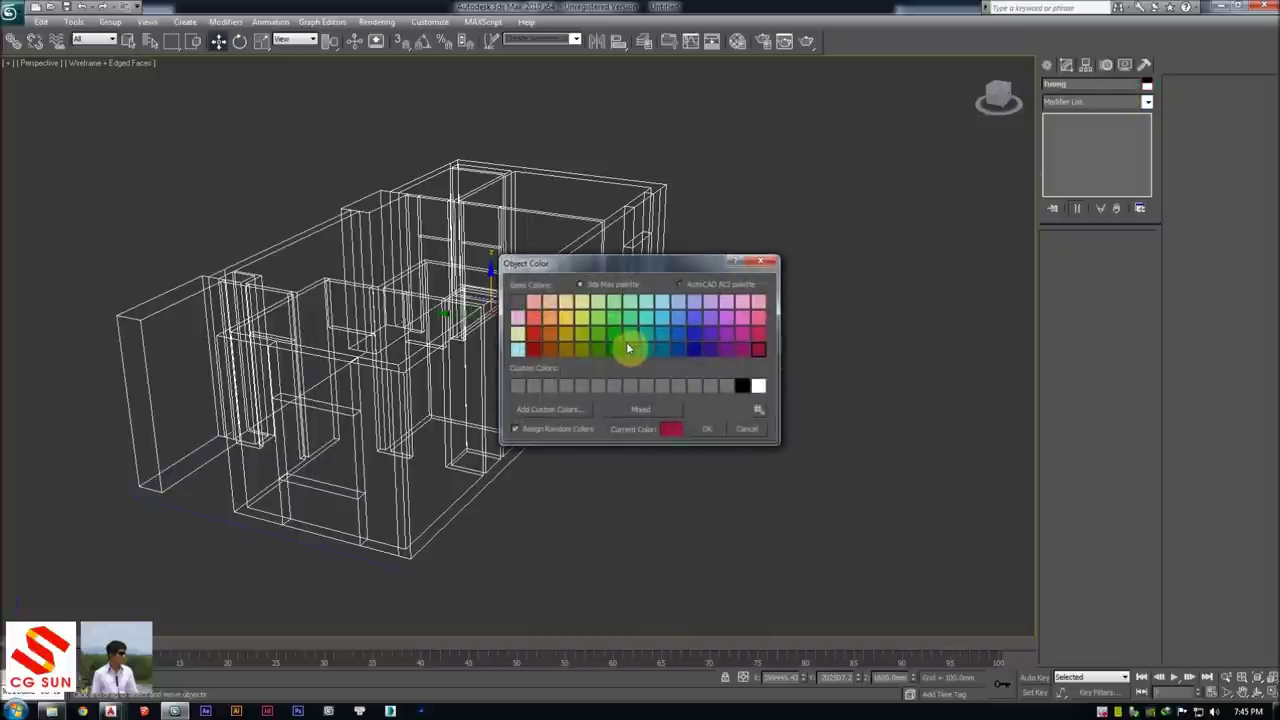
Give the tuong wall group a light pink object colour and review it from a frontal angle
click(732, 322)
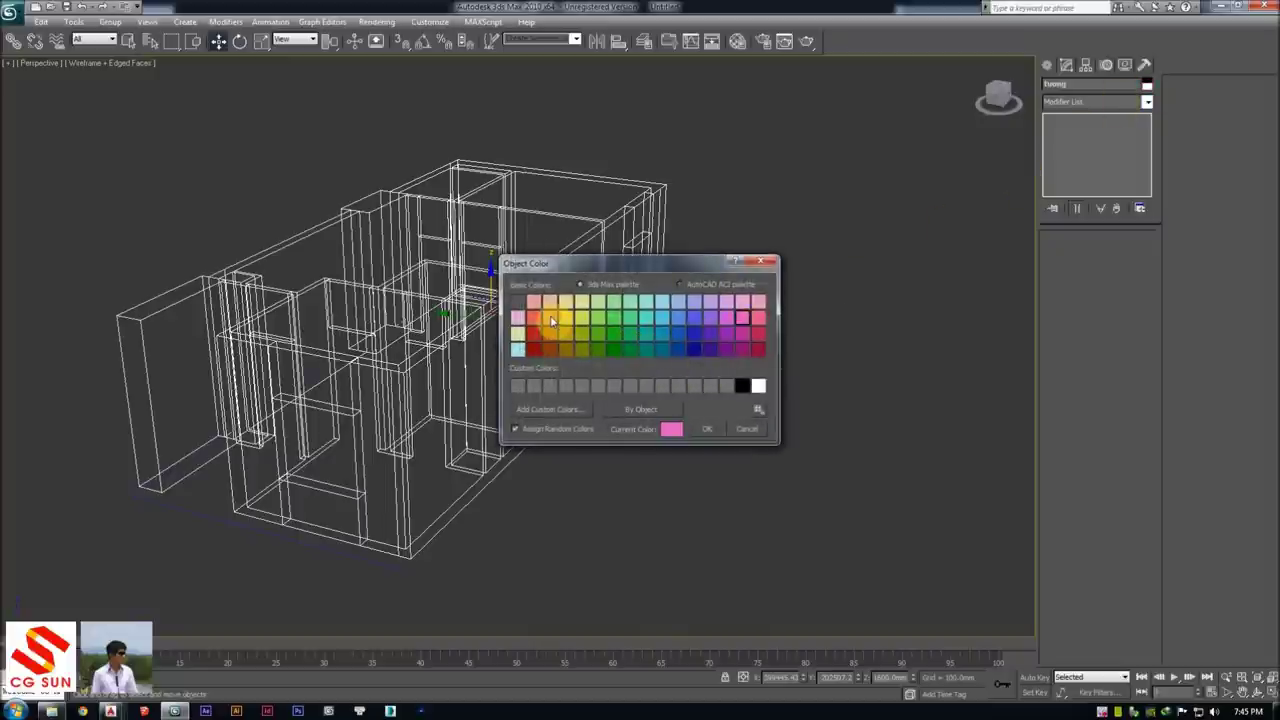
click(706, 429)
click(691, 361)
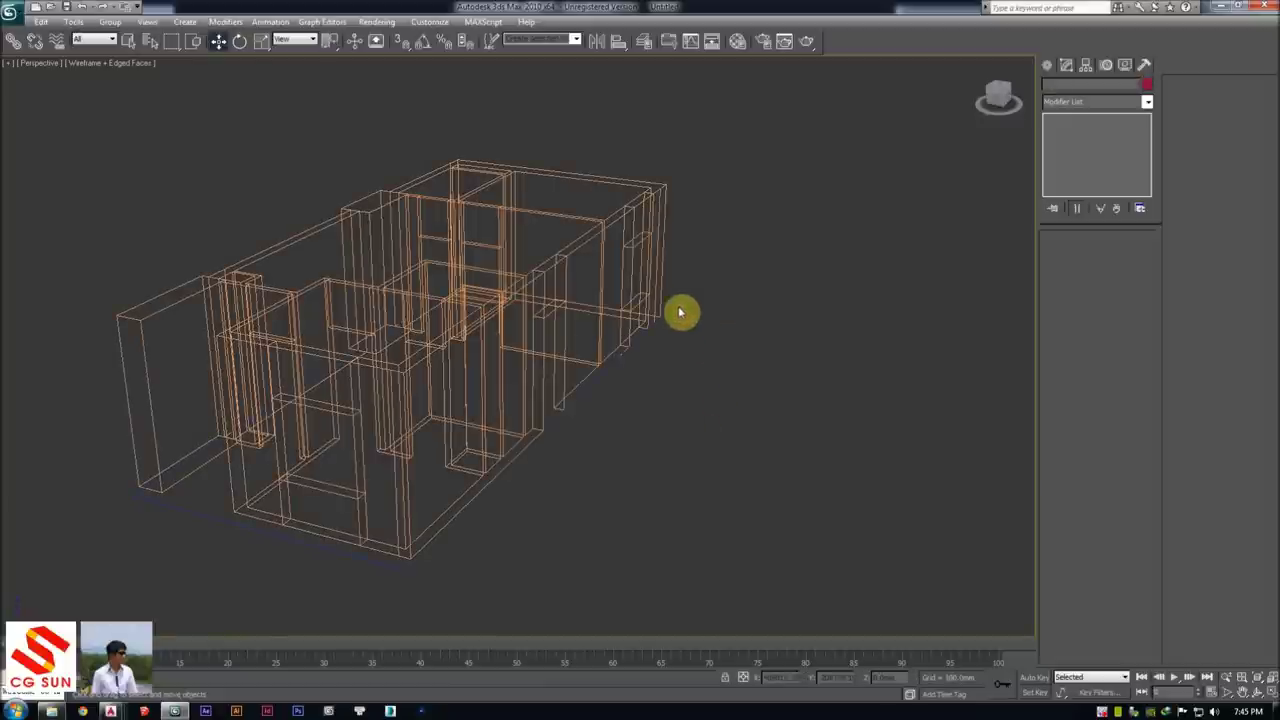
key(F3)
alt+middle_drag(615, 264, 794, 171)
click(694, 237)
click(760, 181)
key(F3)
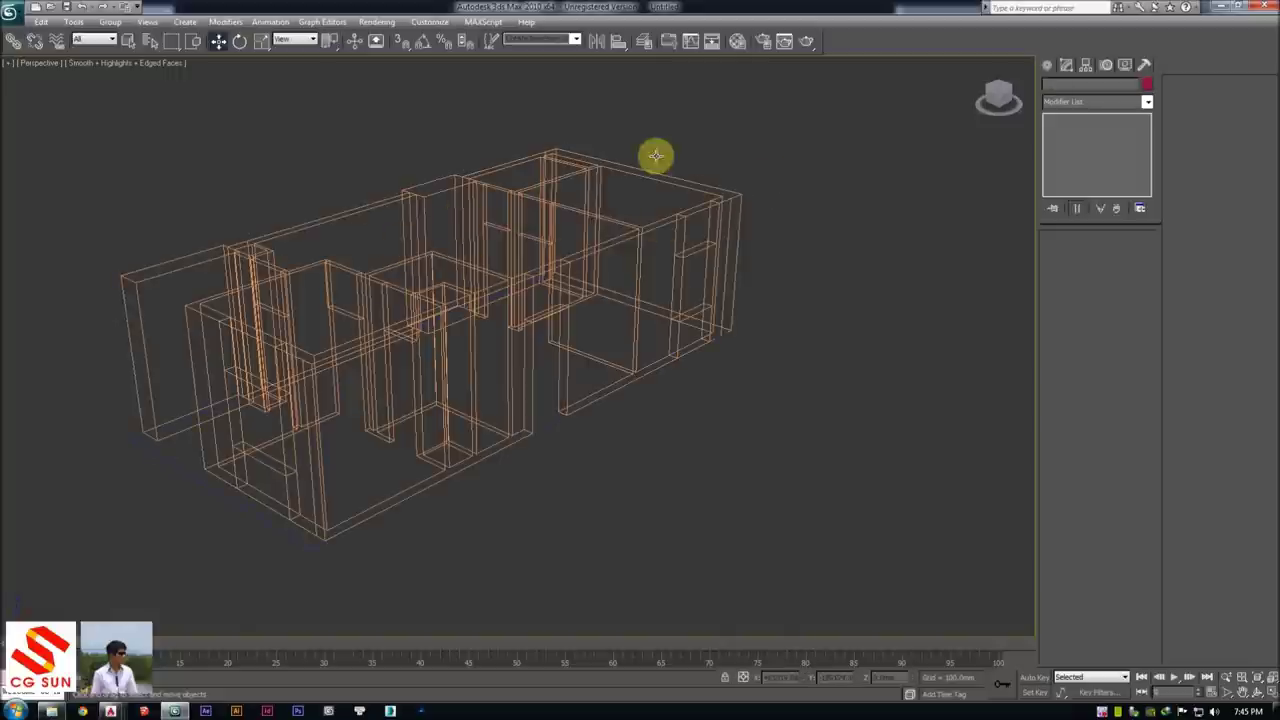
click(686, 222)
Switch the frontal view of the apartment to shaded display and turn off Edged Faces
click(841, 239)
alt+middle_drag(841, 239, 708, 246)
click(669, 217)
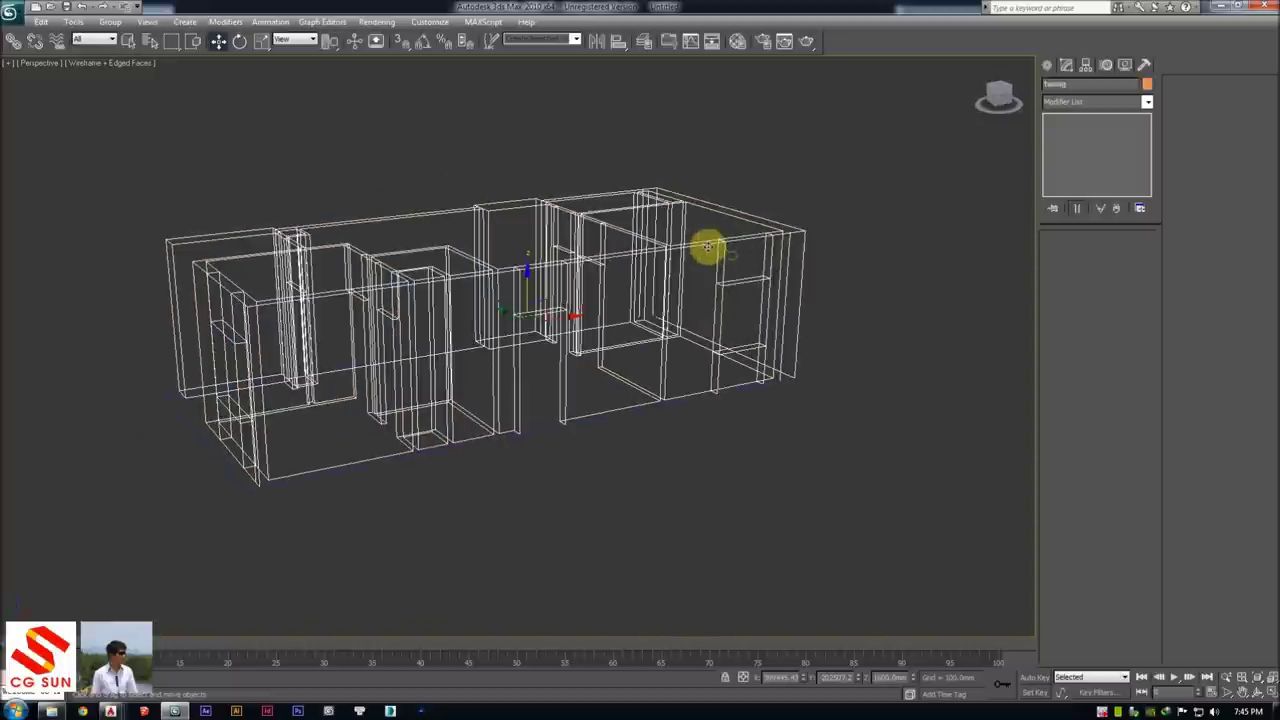
click(808, 171)
key(F3)
click(743, 237)
click(830, 175)
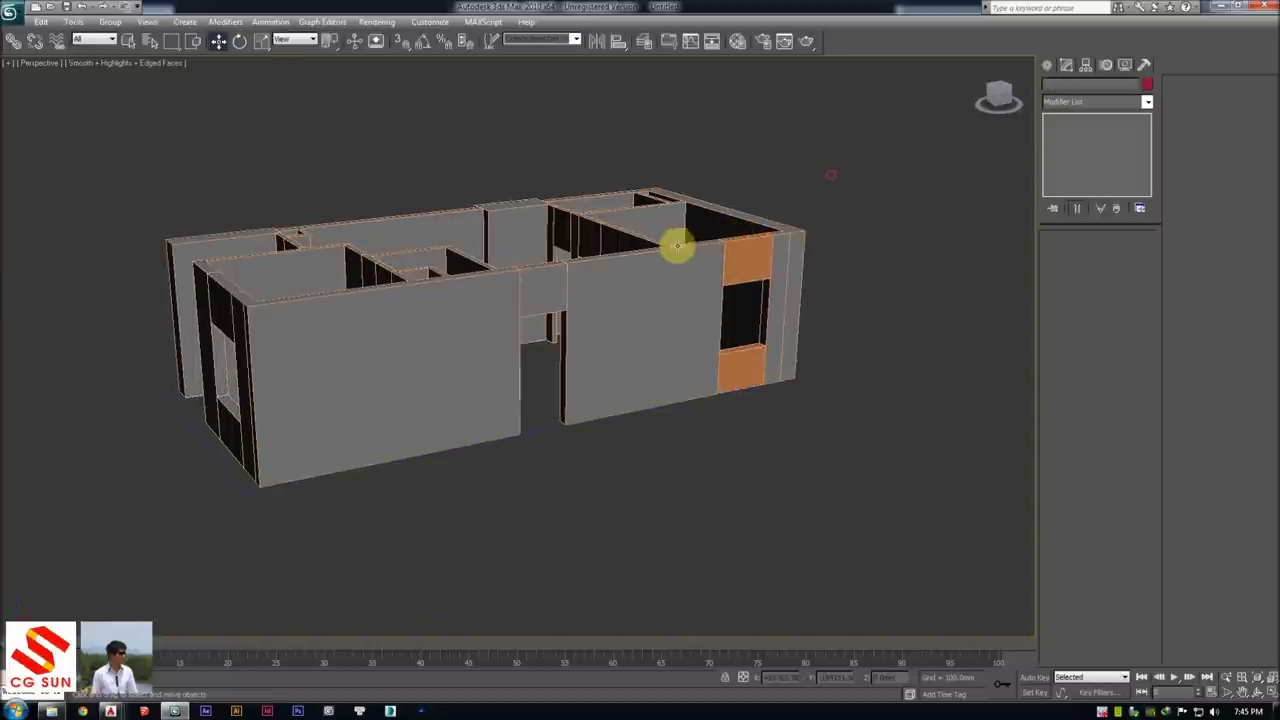
scroll(677, 245, up, 3)
scroll(706, 286, down, 2)
click(577, 293)
click(866, 226)
key(F4)
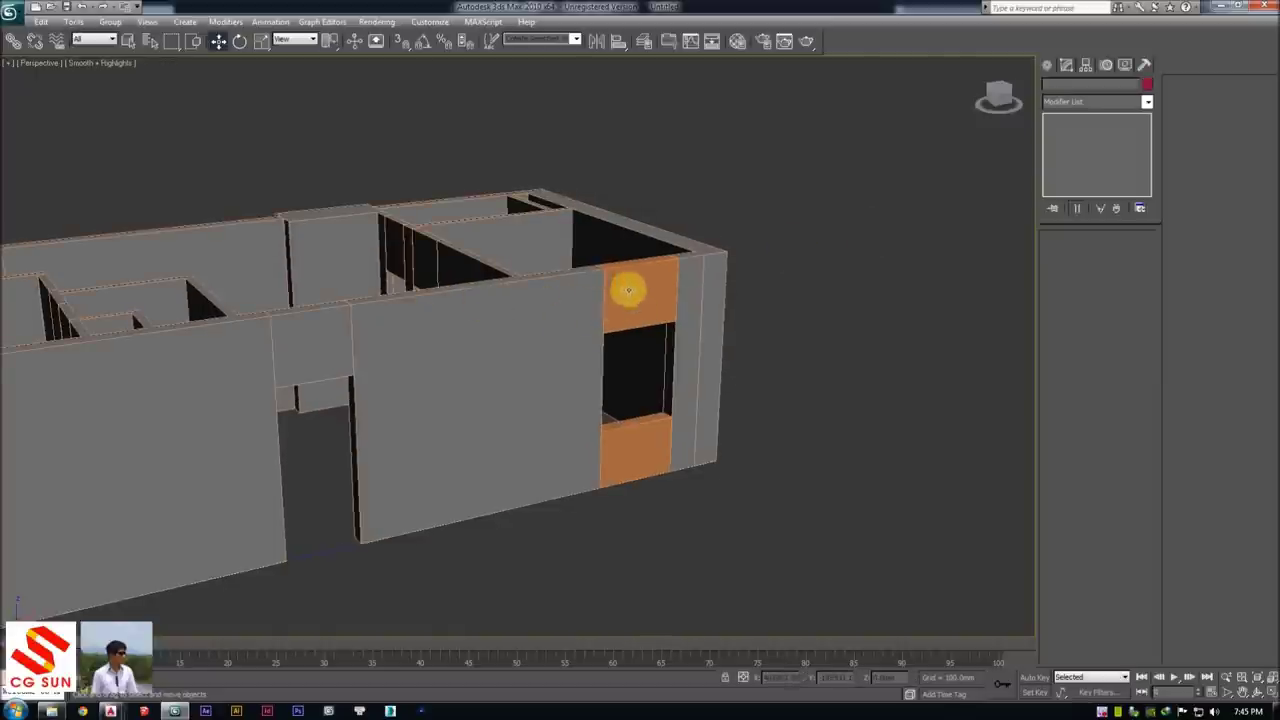
Assign a V-Ray PowerShader material to the wall group and set its Diffuse colour to near-white
key(m)
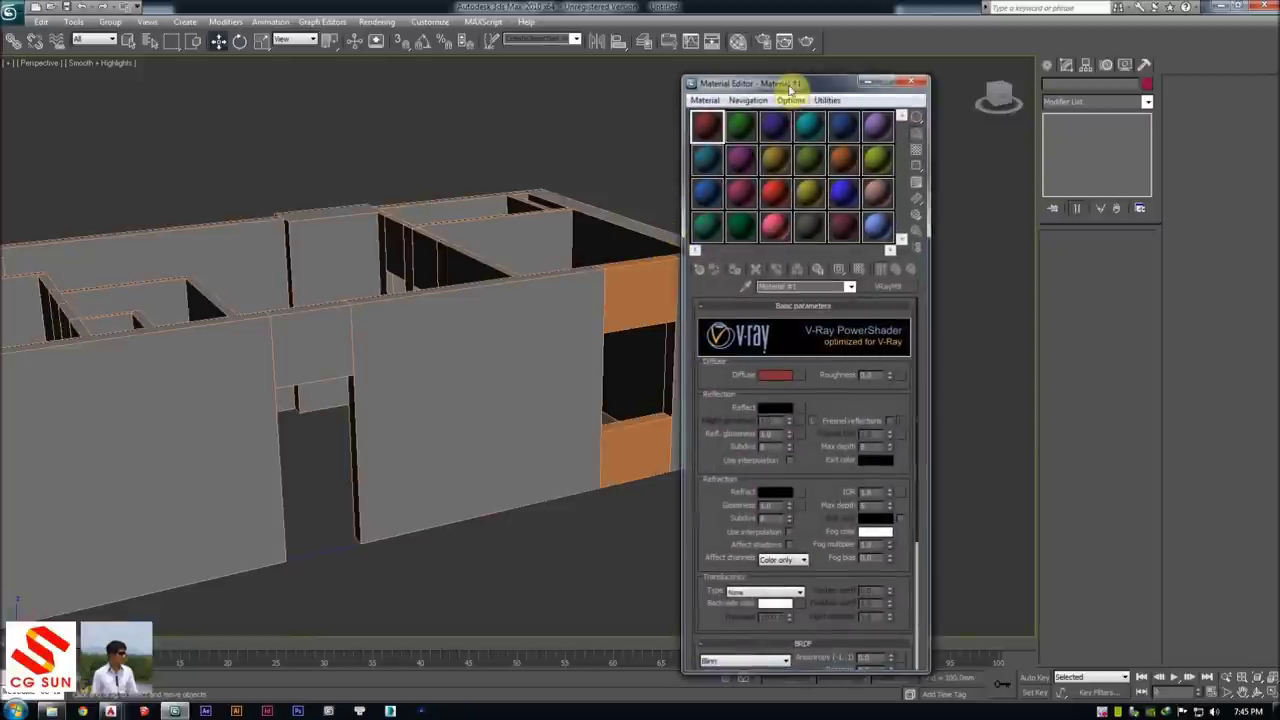
drag(792, 89, 900, 108)
click(691, 274)
key(F4)
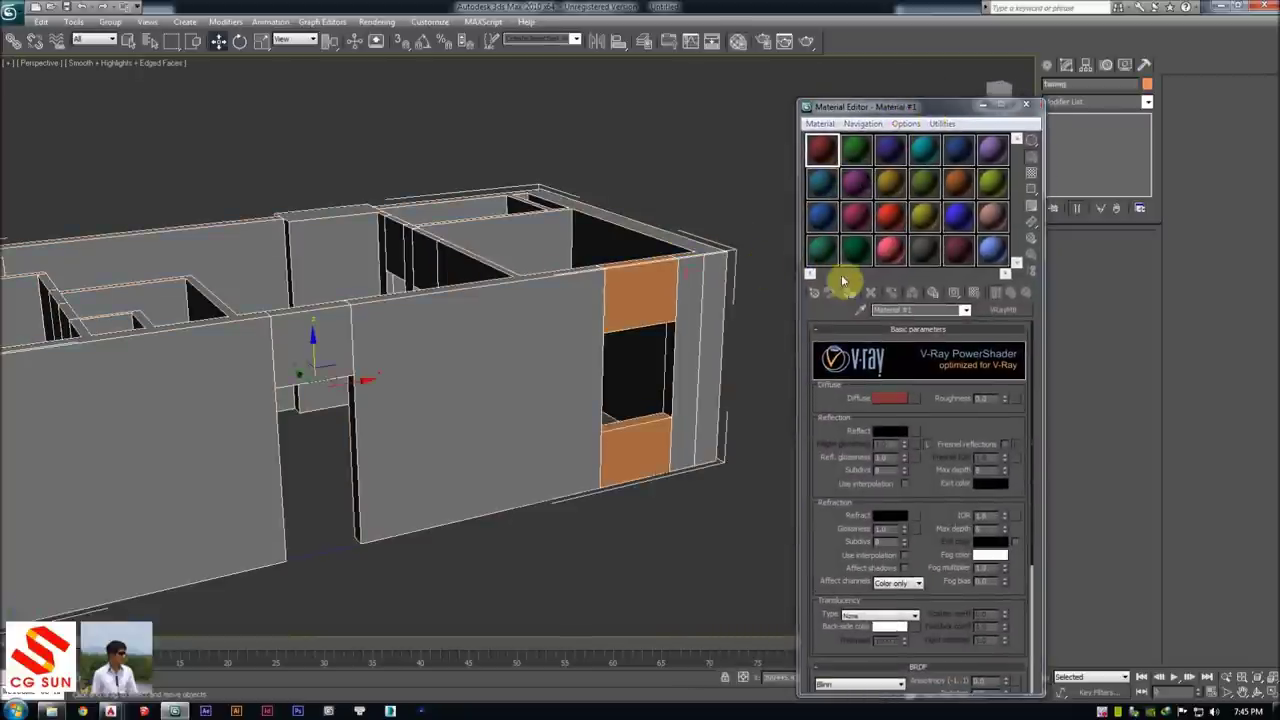
click(849, 294)
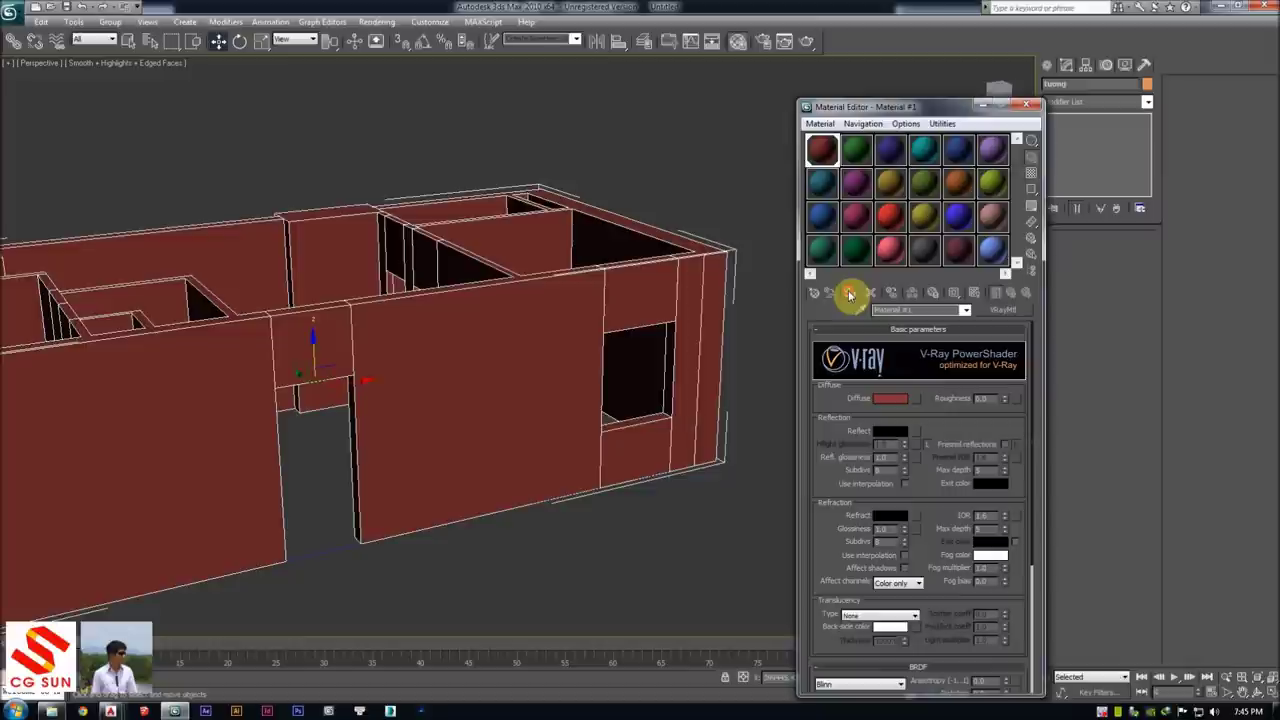
click(884, 400)
drag(390, 183, 380, 180)
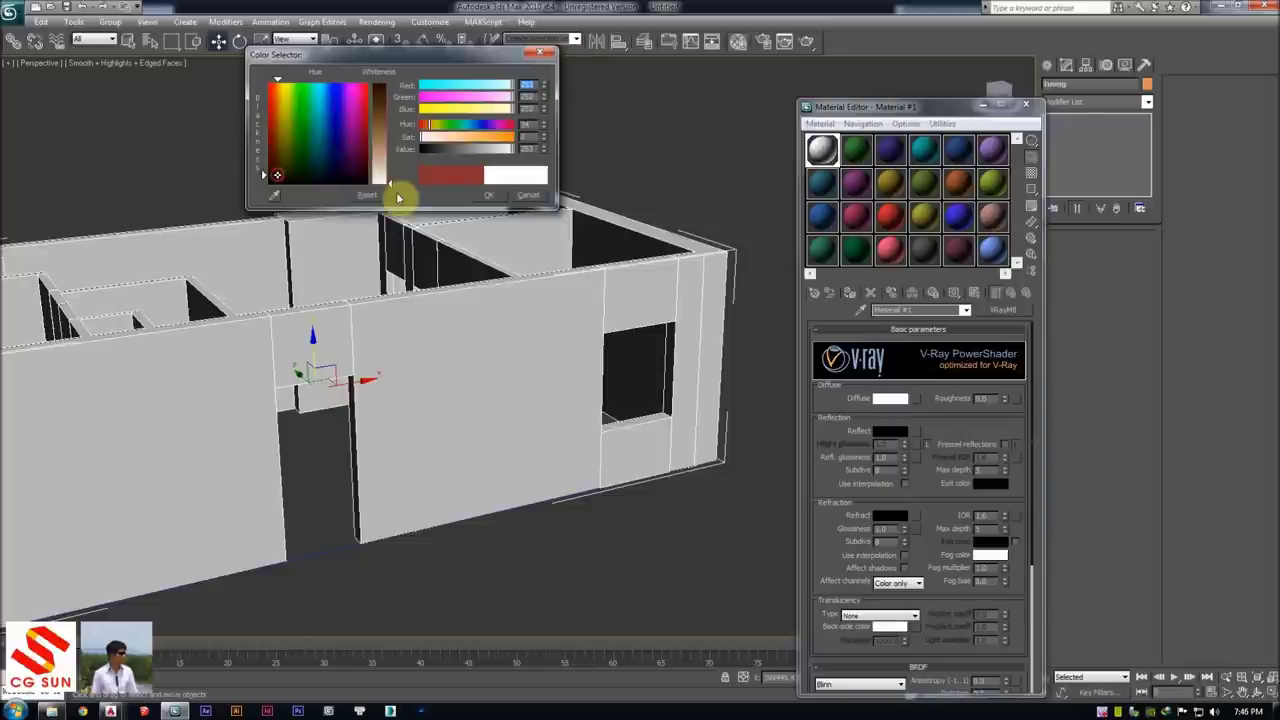
click(655, 146)
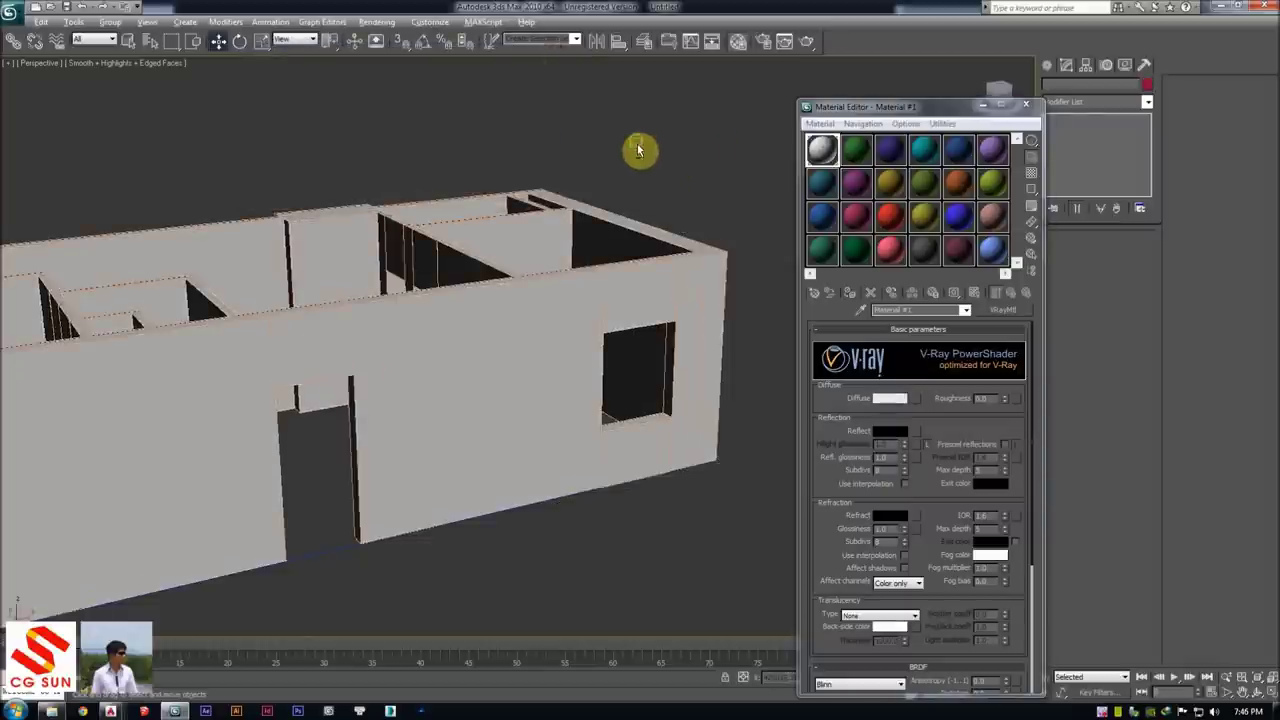
click(1025, 104)
scroll(630, 160, down, 5)
mouse_move(630, 160)
alt+middle_down()
mouse_move(543, 257)
mouse_move(463, 277)
mouse_move(500, 250)
alt+middle_up()
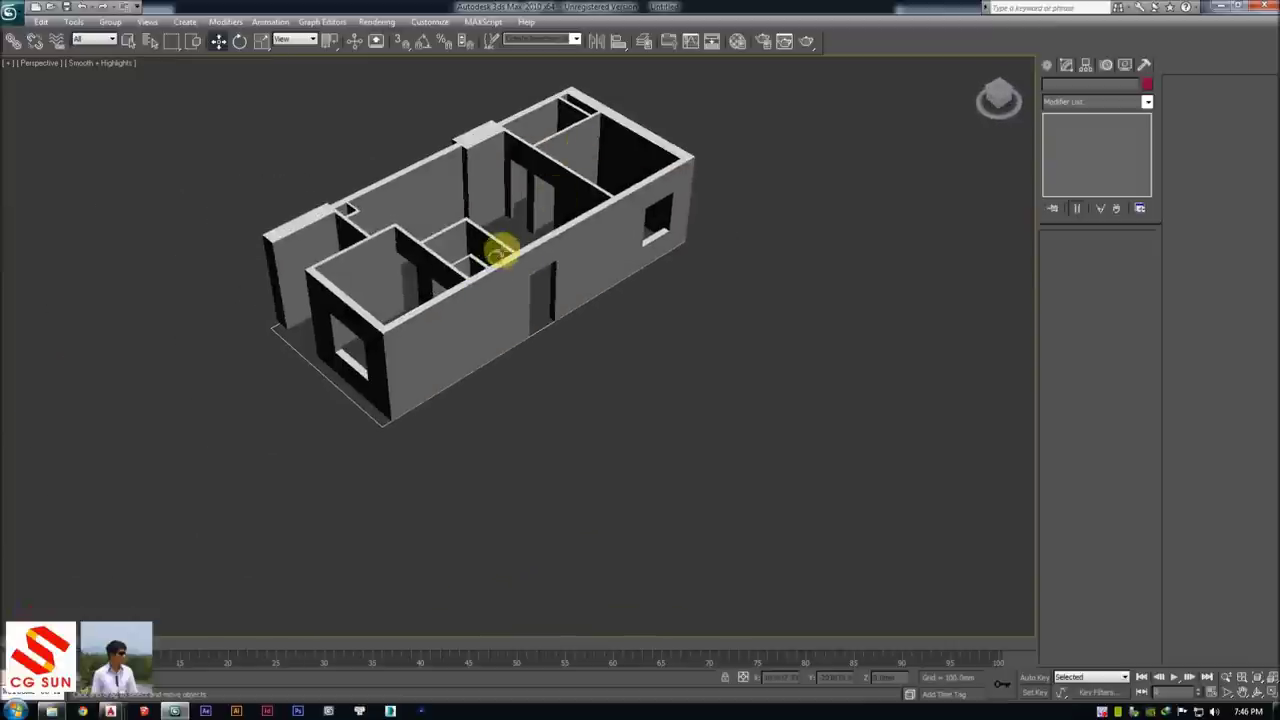
Apply an Extrude modifier to the floor outline spline to form the slab
click(317, 369)
key(F3)
key(F3)
click(1109, 103)
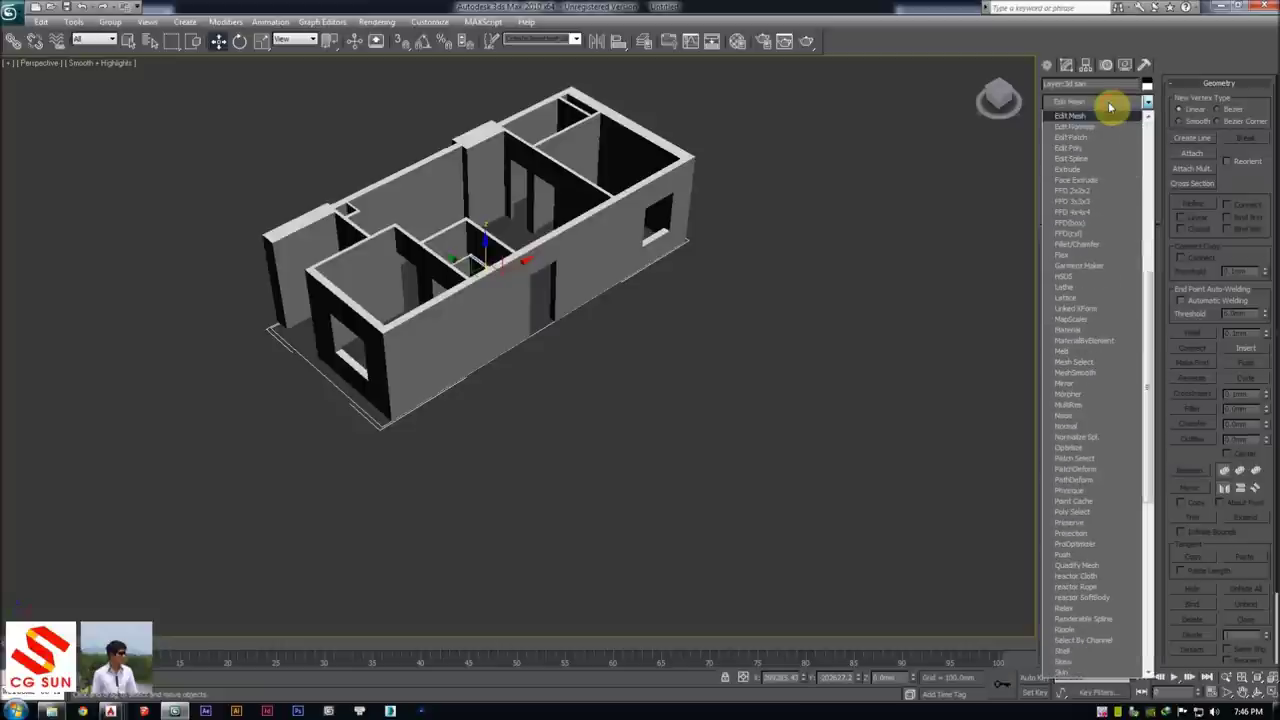
click(1068, 169)
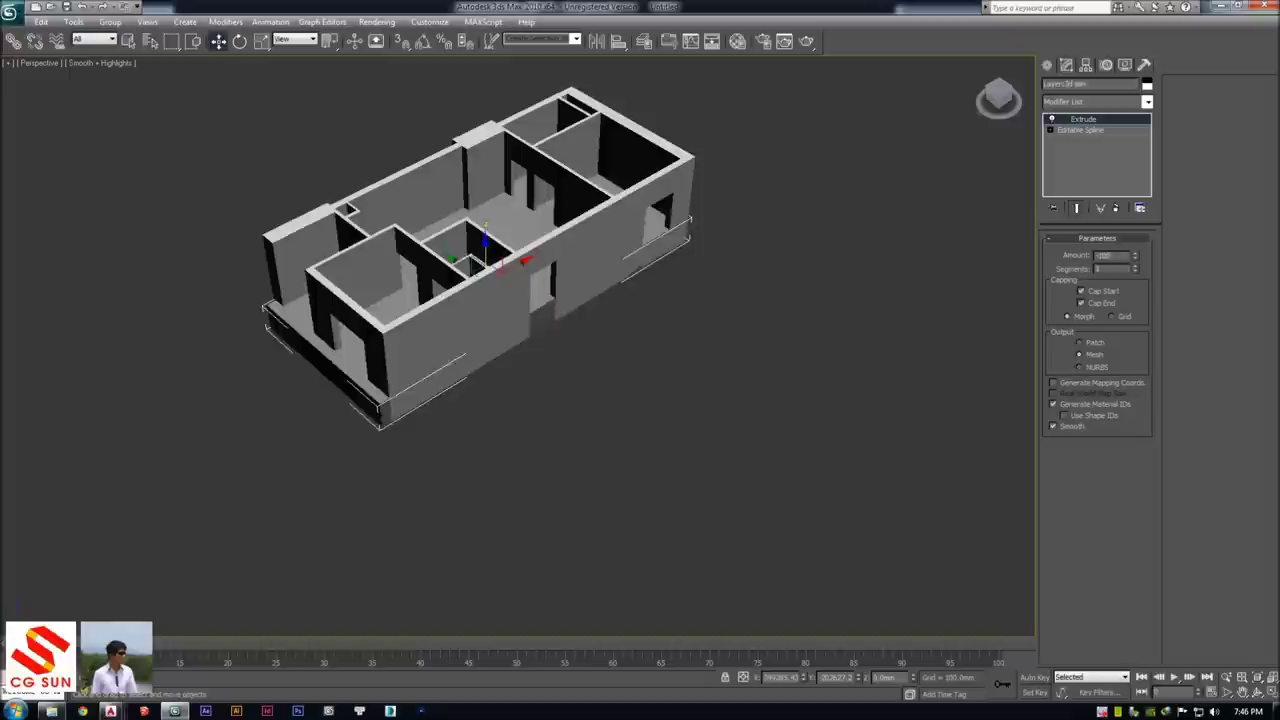
Orbit and zoom around the building to check the floor slab under the walls
alt+middle_drag(731, 299, 651, 306)
scroll(626, 304, up, 5)
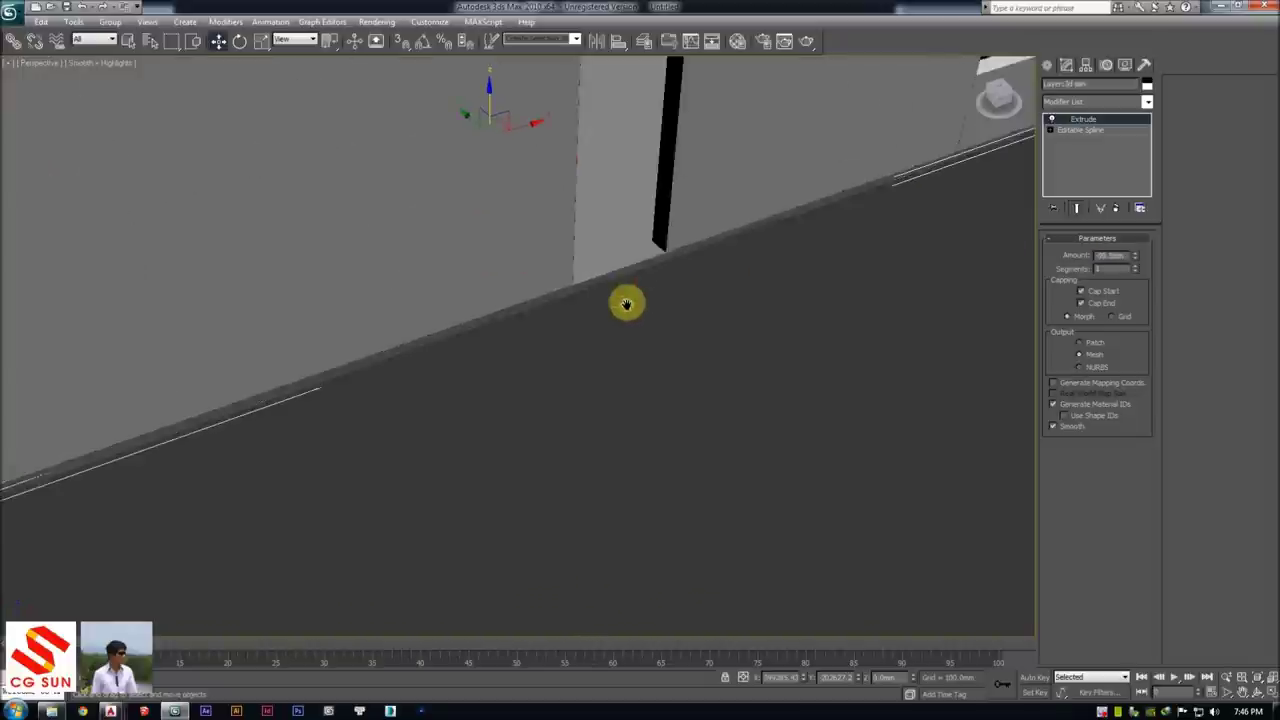
alt+middle_drag(626, 304, 594, 306)
click(790, 346)
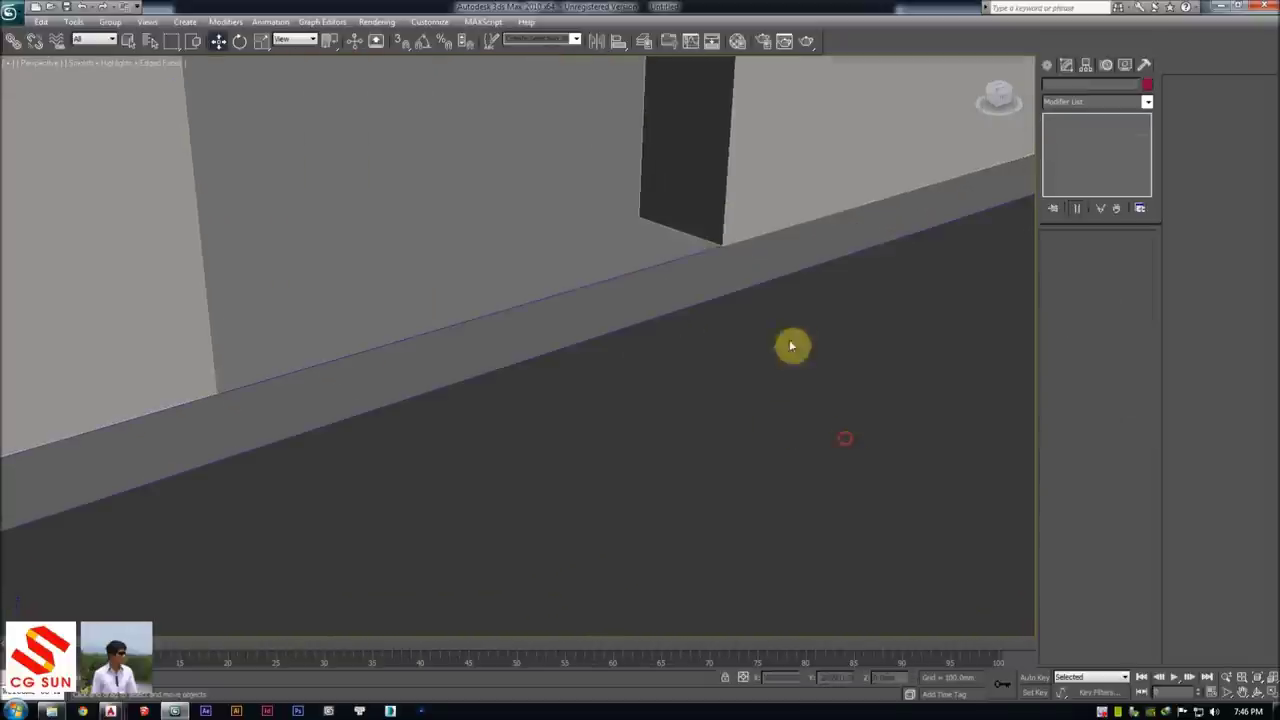
alt+middle_drag(658, 152, 594, 258)
click(621, 272)
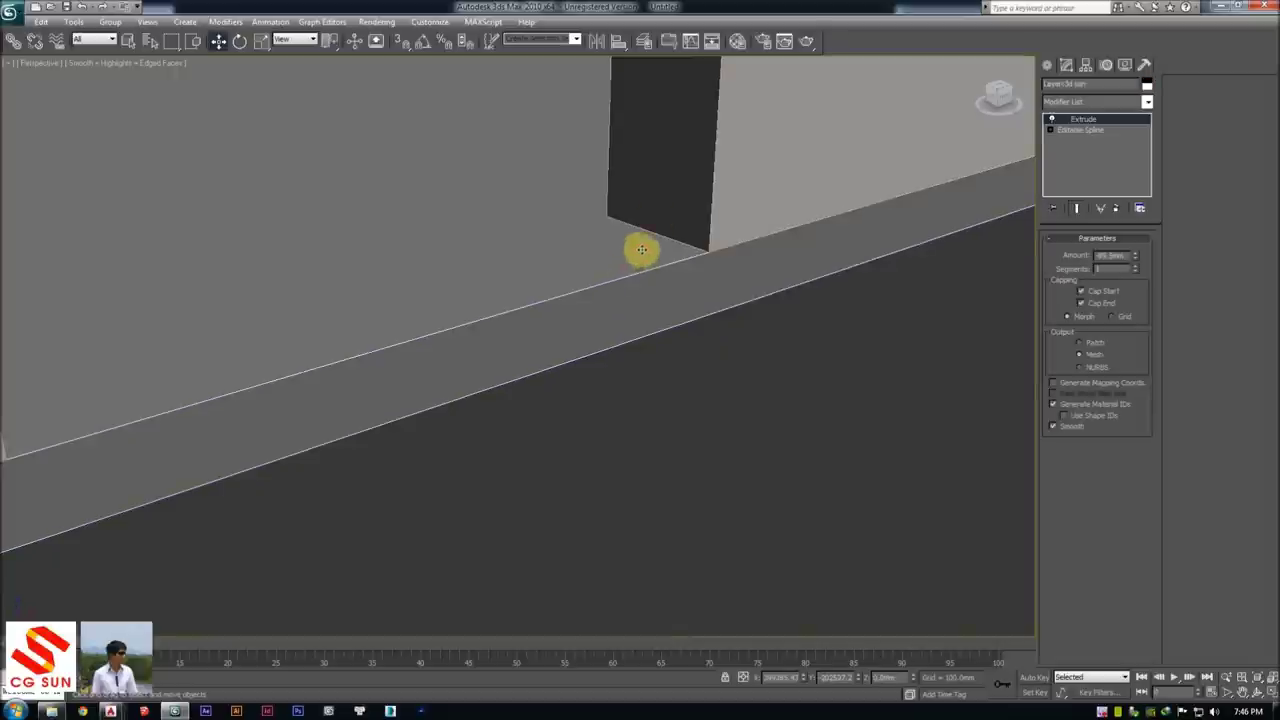
click(707, 373)
scroll(707, 373, down, 10)
mouse_move(614, 343)
middle_down()
mouse_move(582, 328)
mouse_move(549, 251)
mouse_move(503, 286)
mouse_move(411, 260)
mouse_move(551, 257)
mouse_move(481, 240)
middle_up()
mouse_move(766, 340)
alt+middle_down()
mouse_move(766, 394)
mouse_move(729, 500)
alt+middle_up()
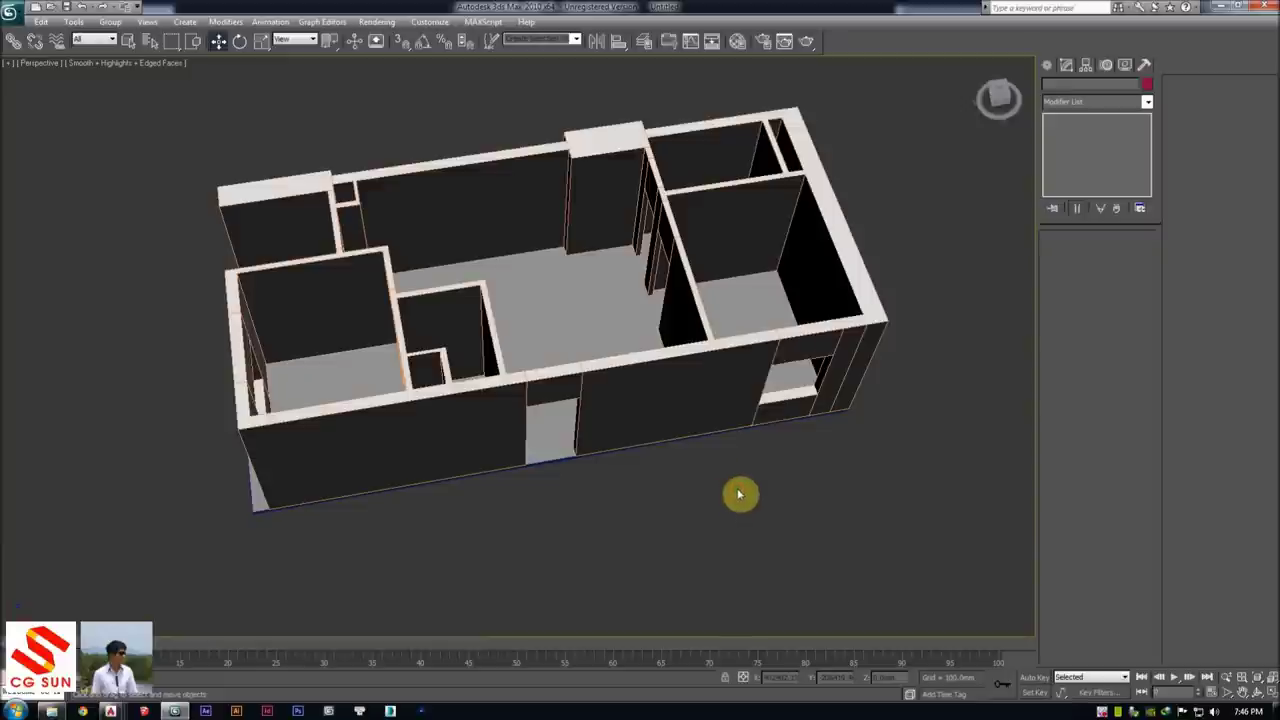
Save the scene to the Desktop under the name 'dung noi that1'
key(ctrl+s)
click(240, 123)
scroll(243, 140, up, 3)
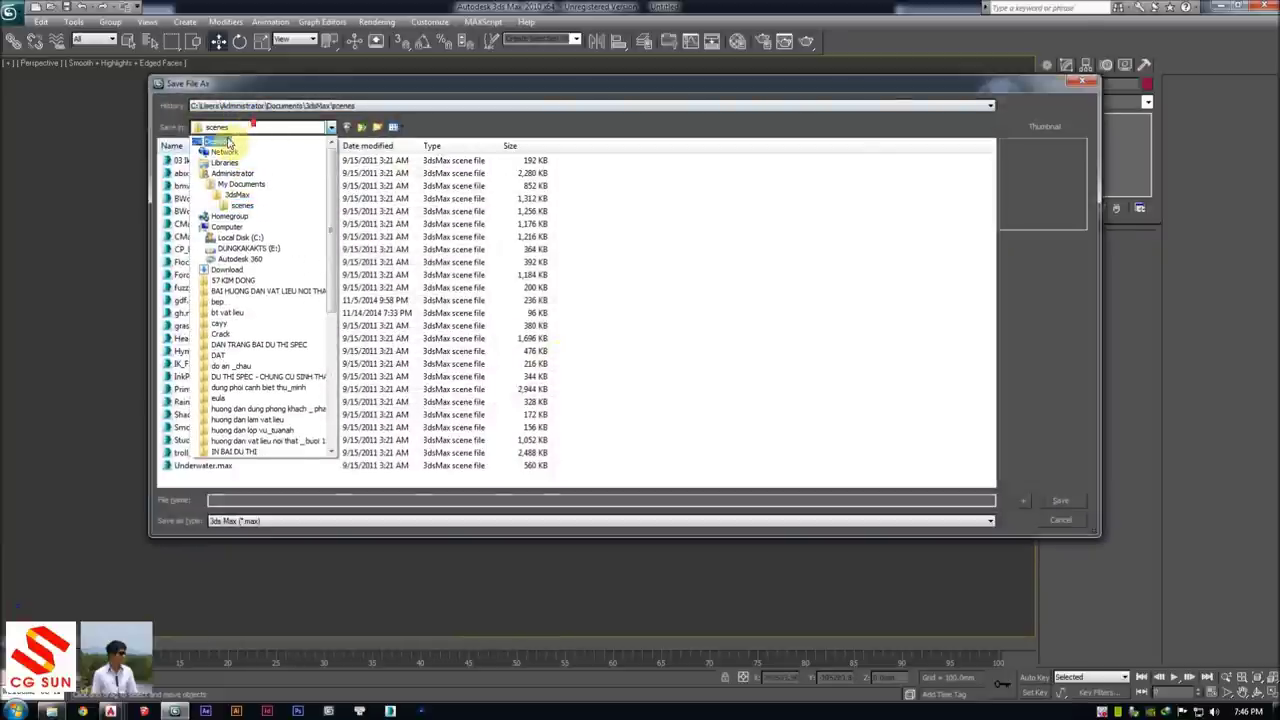
click(241, 140)
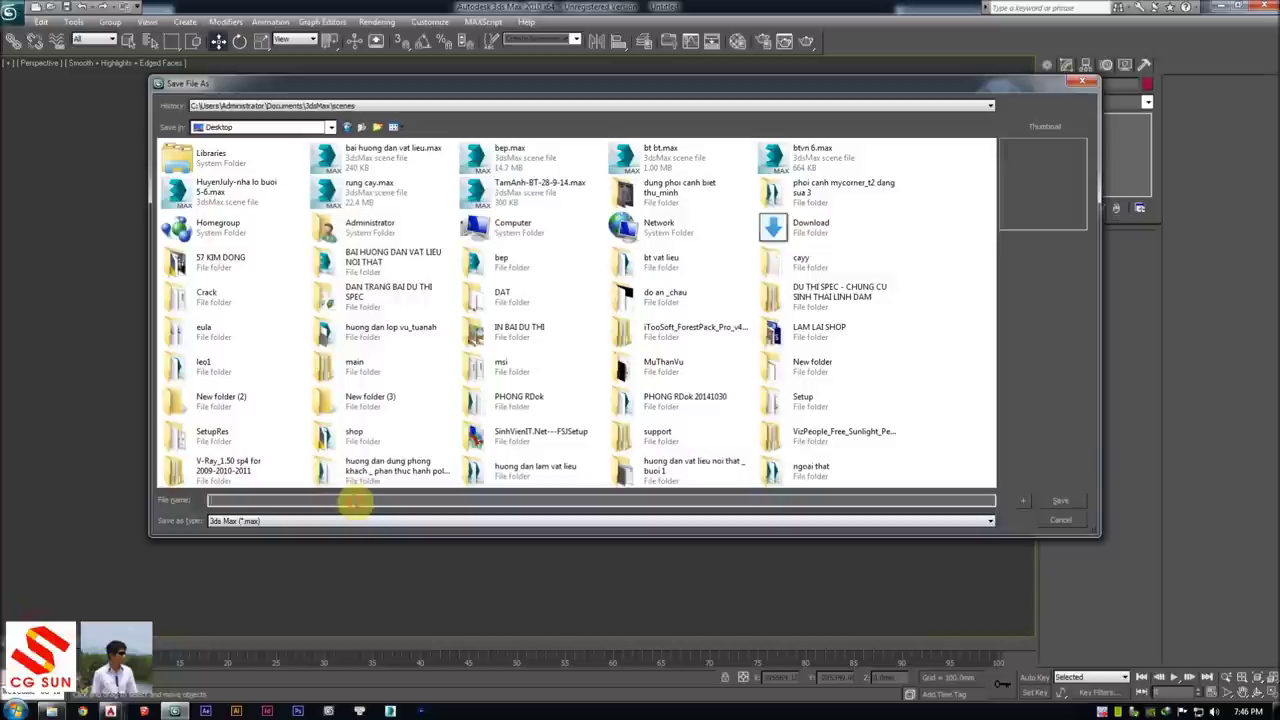
text(dung)
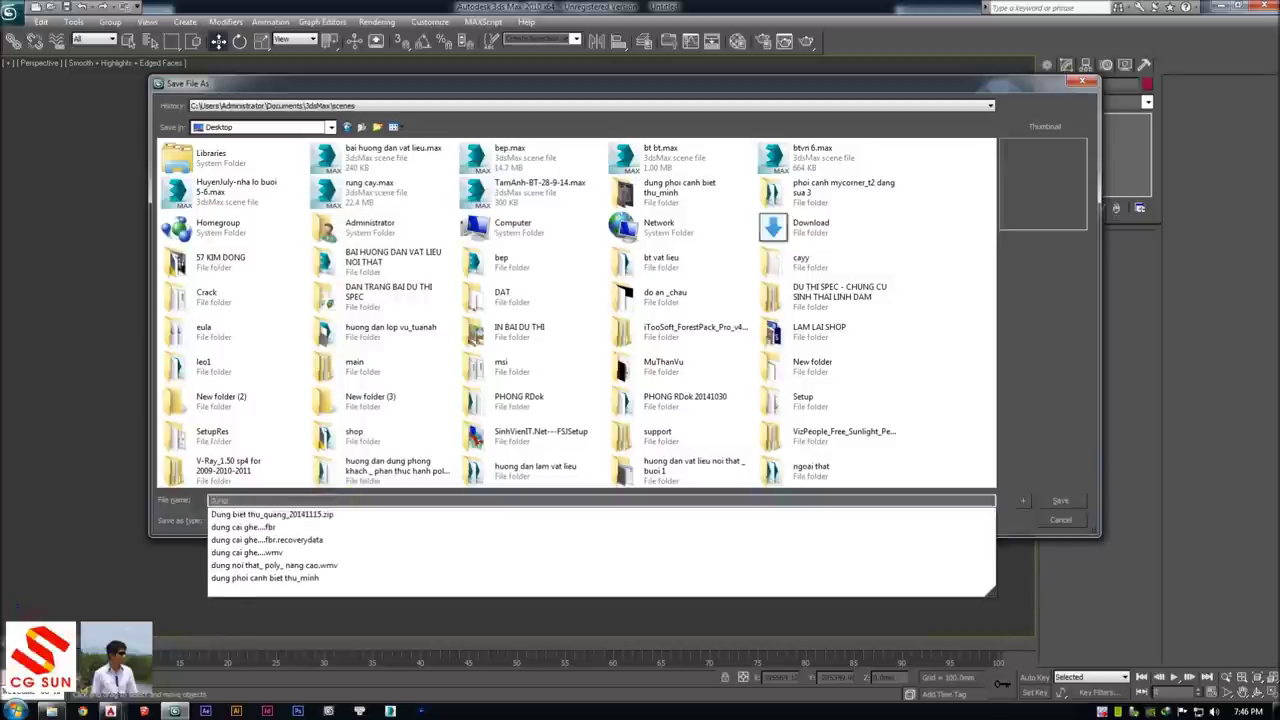
text( noi that)
text(1.max)
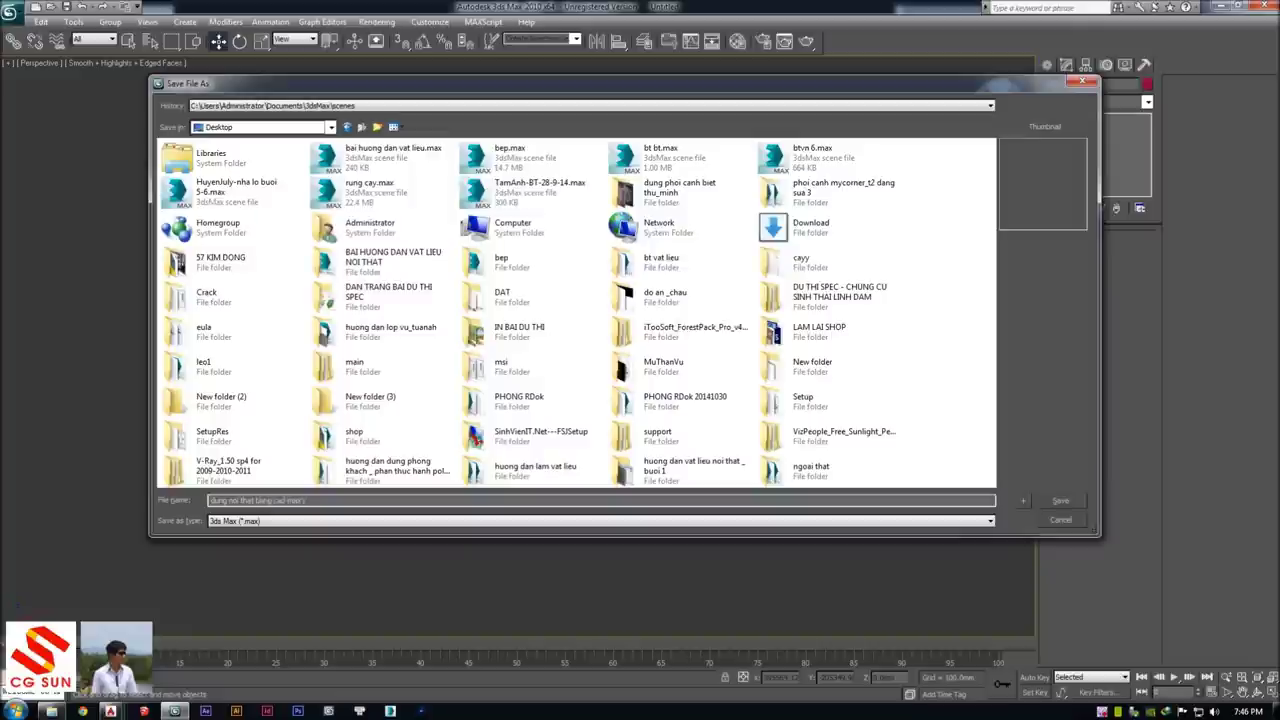
key(Return)
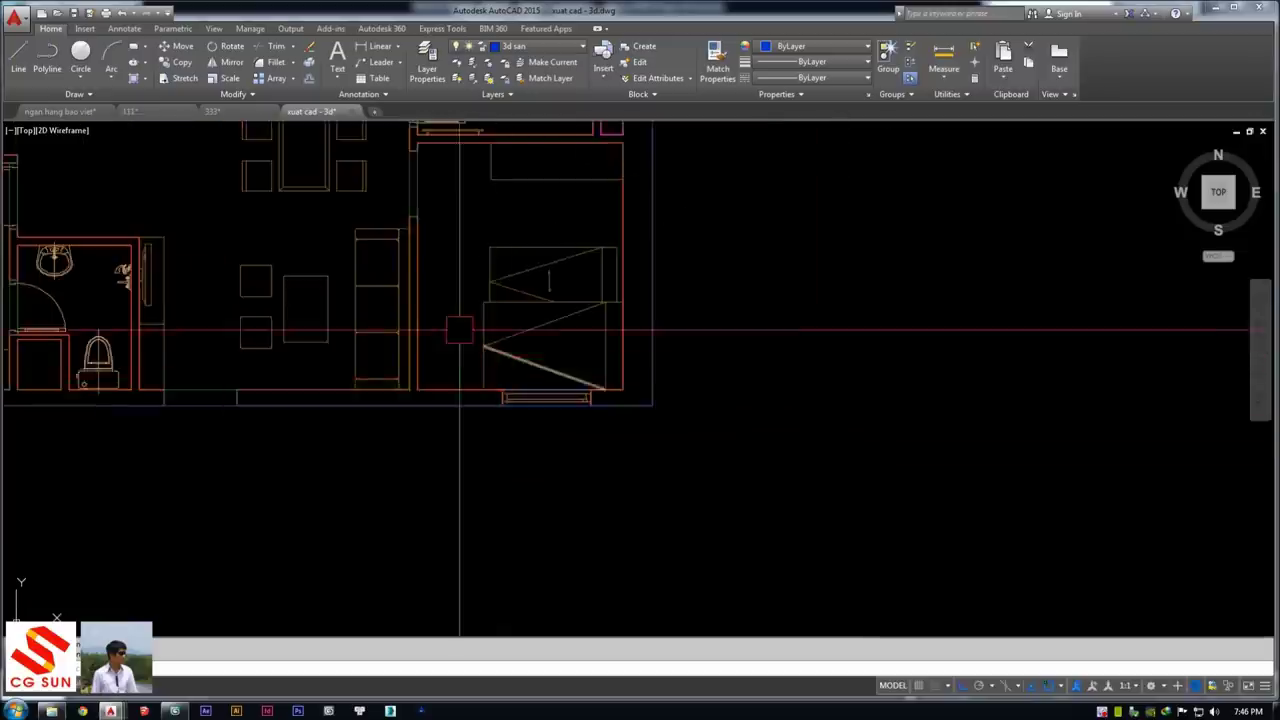
scroll(459, 330, down, 5)
Pan and zoom across the AutoCAD drawing sheets to the ceiling lighting plan
middle_drag(480, 343, 429, 260)
scroll(527, 401, up, 3)
middle_drag(527, 401, 300, 401)
scroll(600, 380, up, 2)
mouse_move(860, 380)
middle_down()
mouse_move(659, 378)
mouse_move(631, 395)
middle_up()
scroll(553, 376, up, 2)
scroll(550, 372, up, 1)
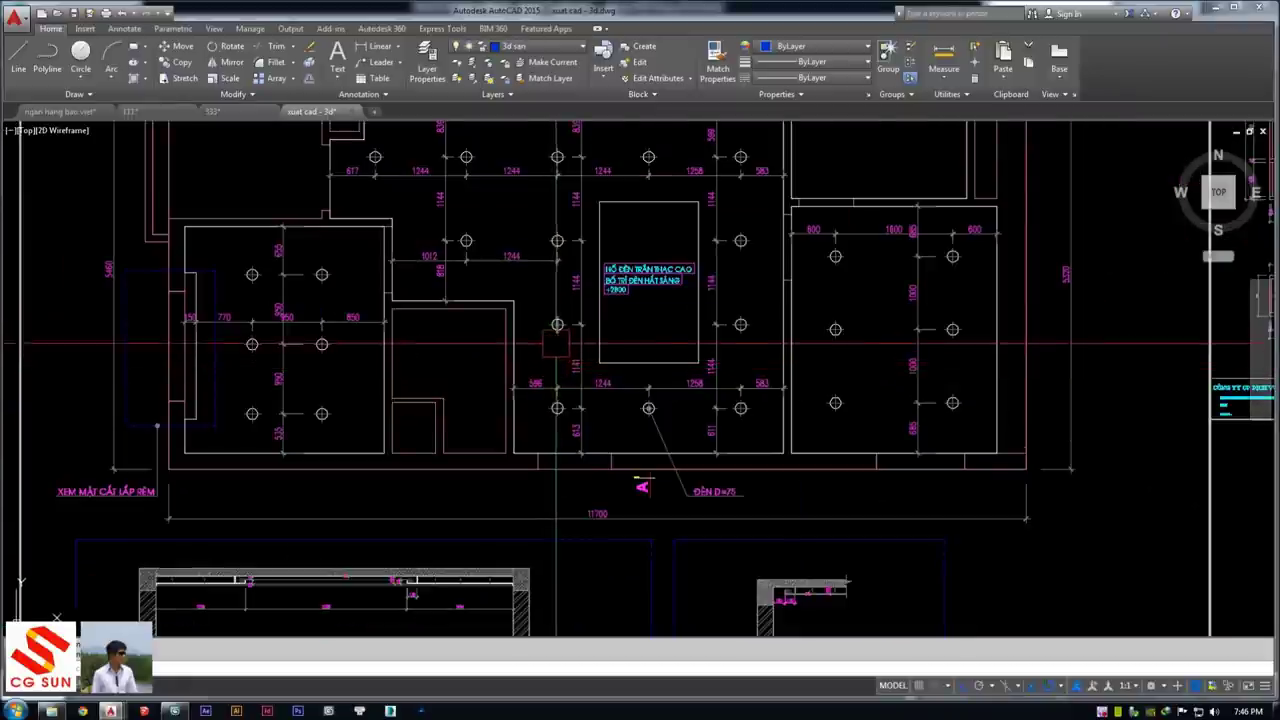
scroll(556, 343, down, 3)
scroll(700, 400, up, 3)
scroll(764, 384, up, 1)
scroll(764, 384, down, 1)
scroll(770, 380, down, 3)
scroll(792, 368, down, 1)
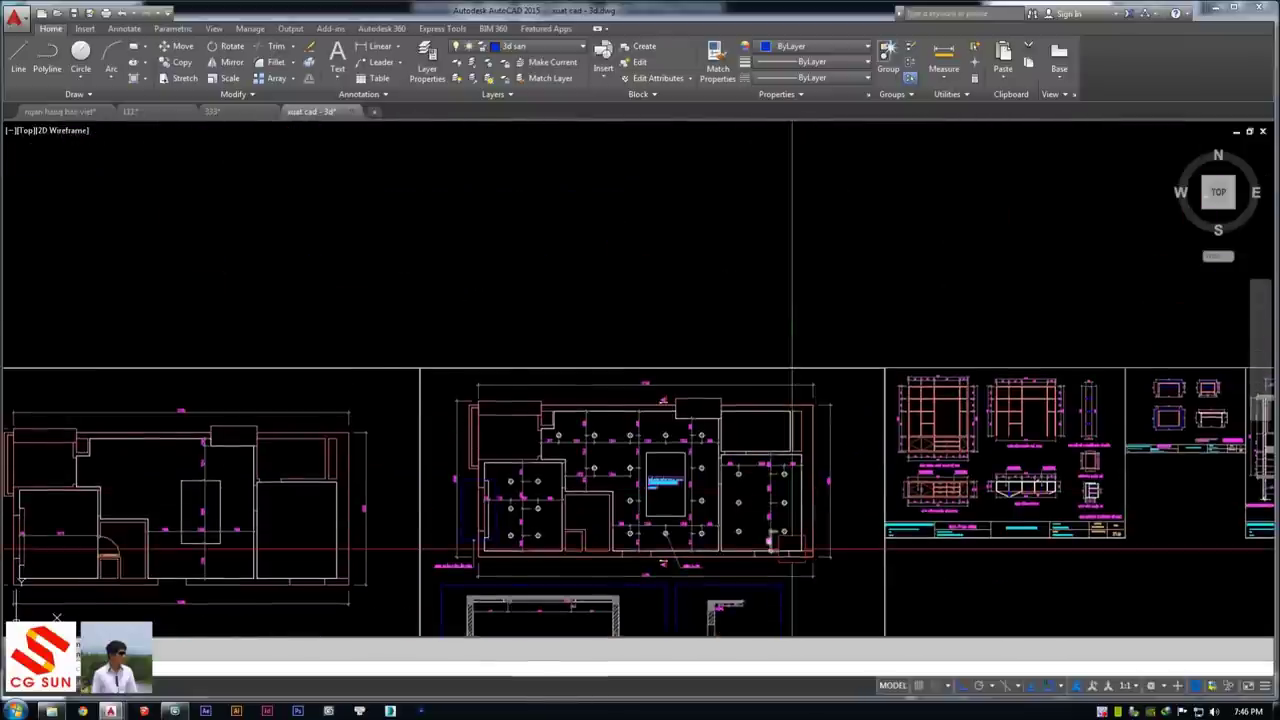
middle_drag(792, 548, 932, 494)
middle_drag(363, 313, 160, 296)
scroll(726, 500, up, 4)
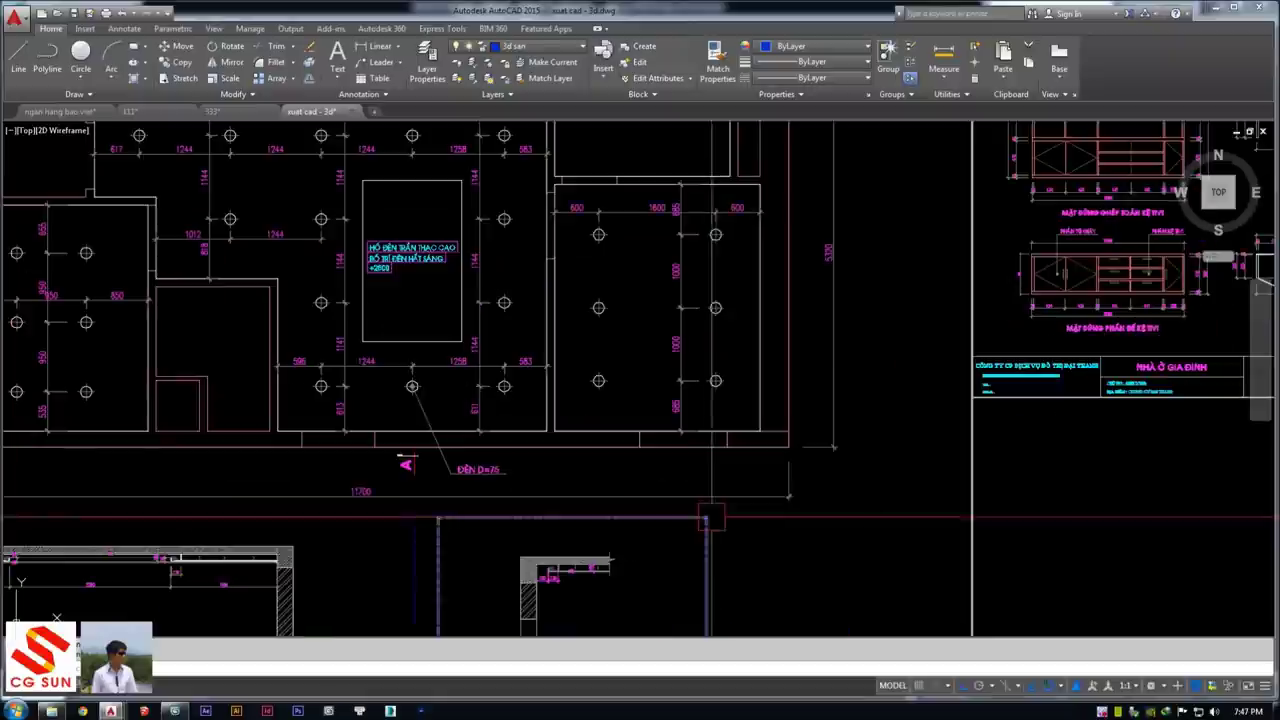
Window-select the entire ceiling lighting plan
click(878, 470)
scroll(300, 300, down, 3)
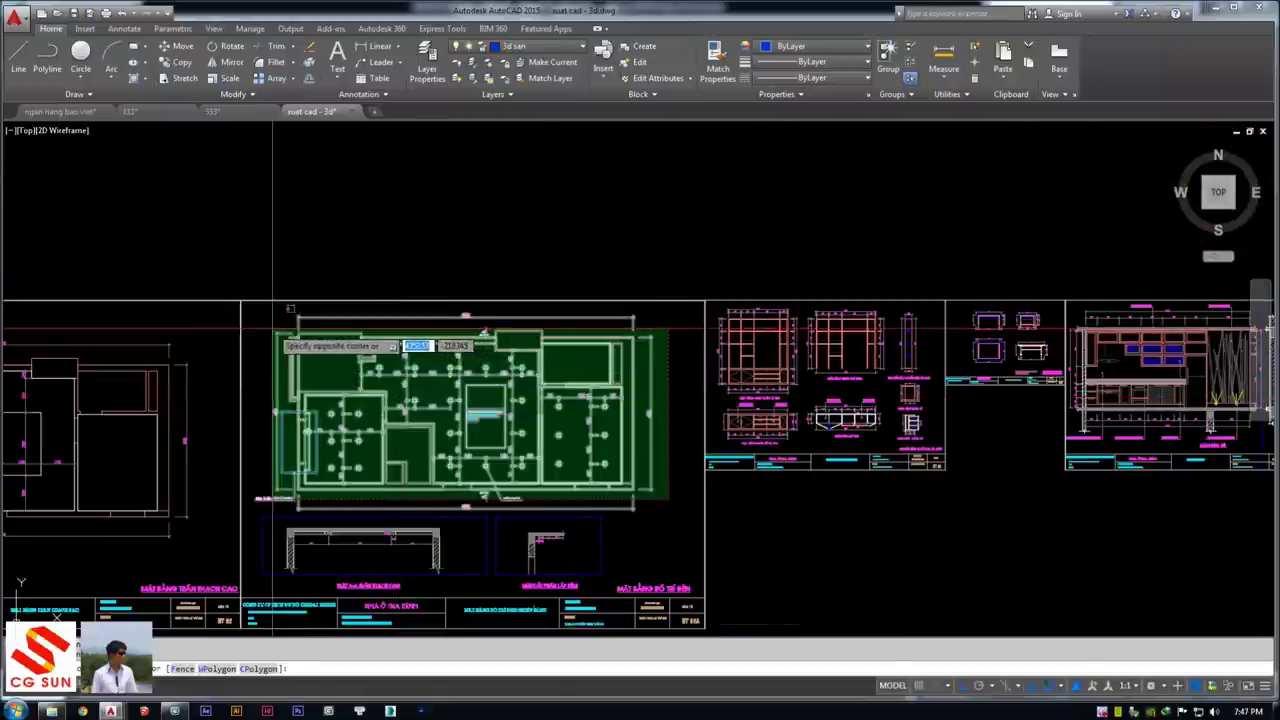
click(274, 329)
scroll(445, 413, up, 2)
middle_drag(445, 411, 443, 376)
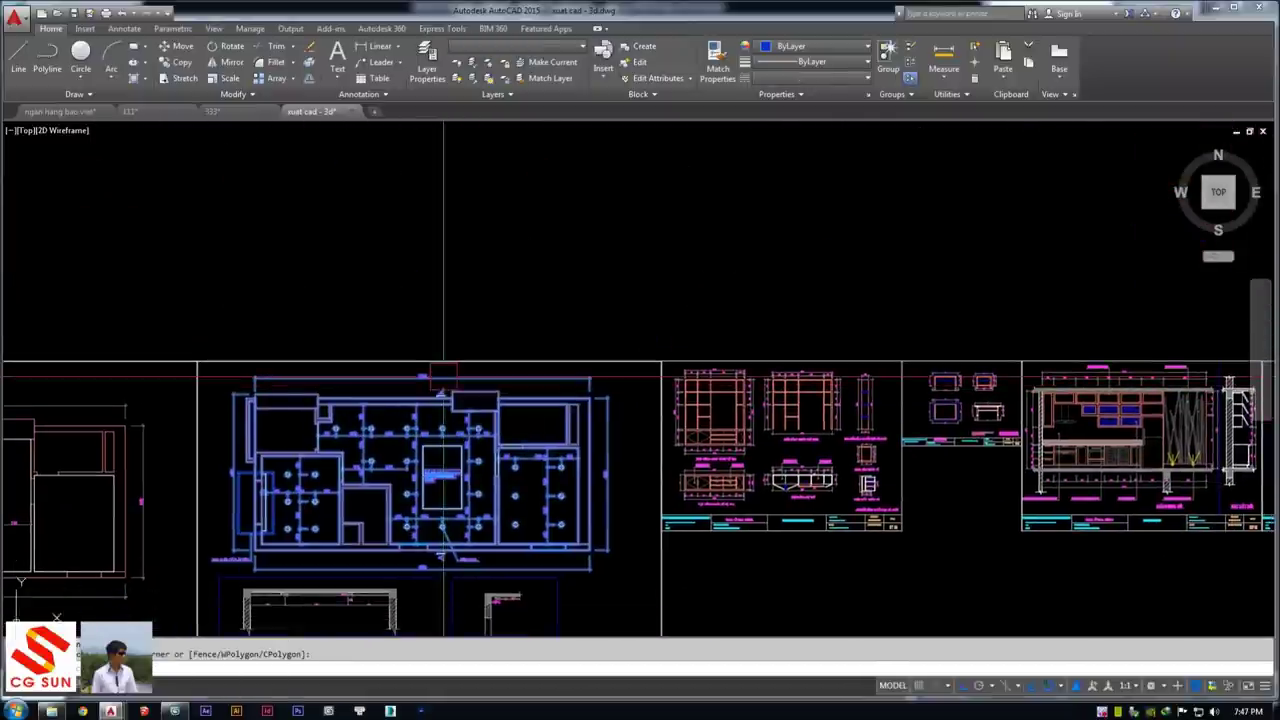
Copy the ceiling lighting plan with CO and place it in the empty area above the sheets
text(co)
key(Return)
click(443, 471)
scroll(443, 300, down, 3)
middle_drag(427, 185, 427, 415)
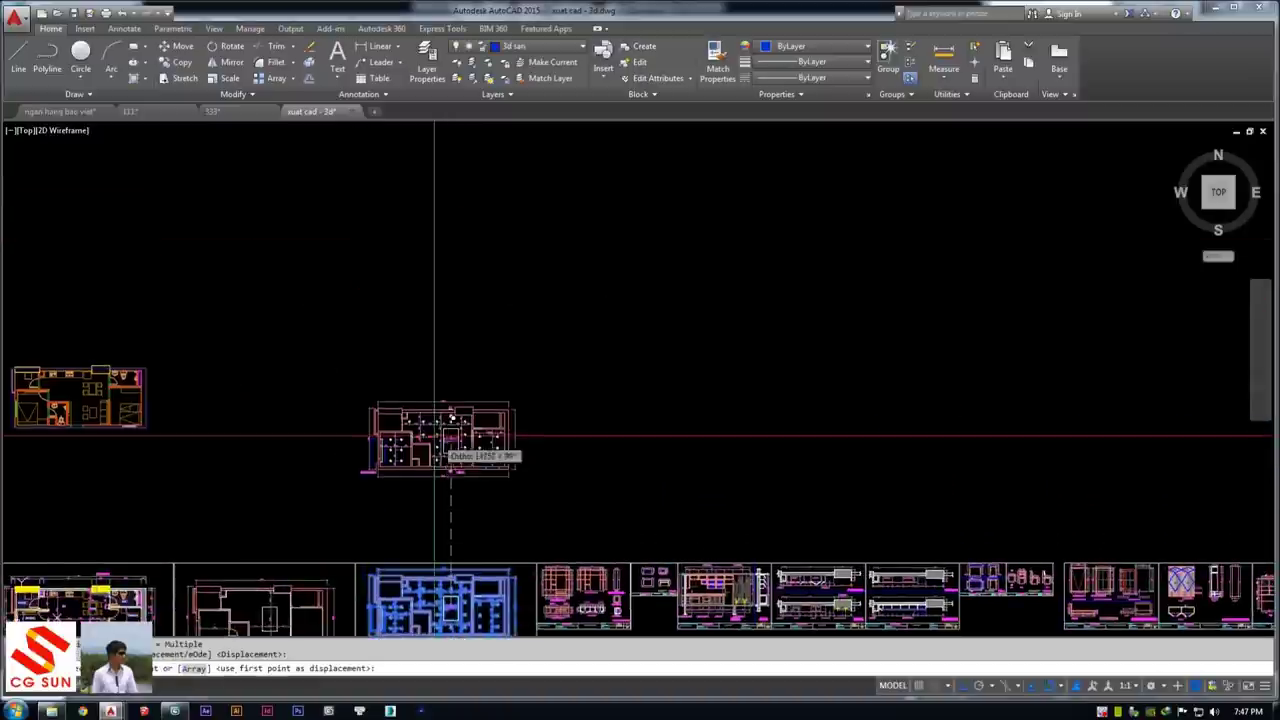
scroll(320, 415, up, 2)
middle_drag(305, 420, 634, 406)
scroll(634, 406, up, 2)
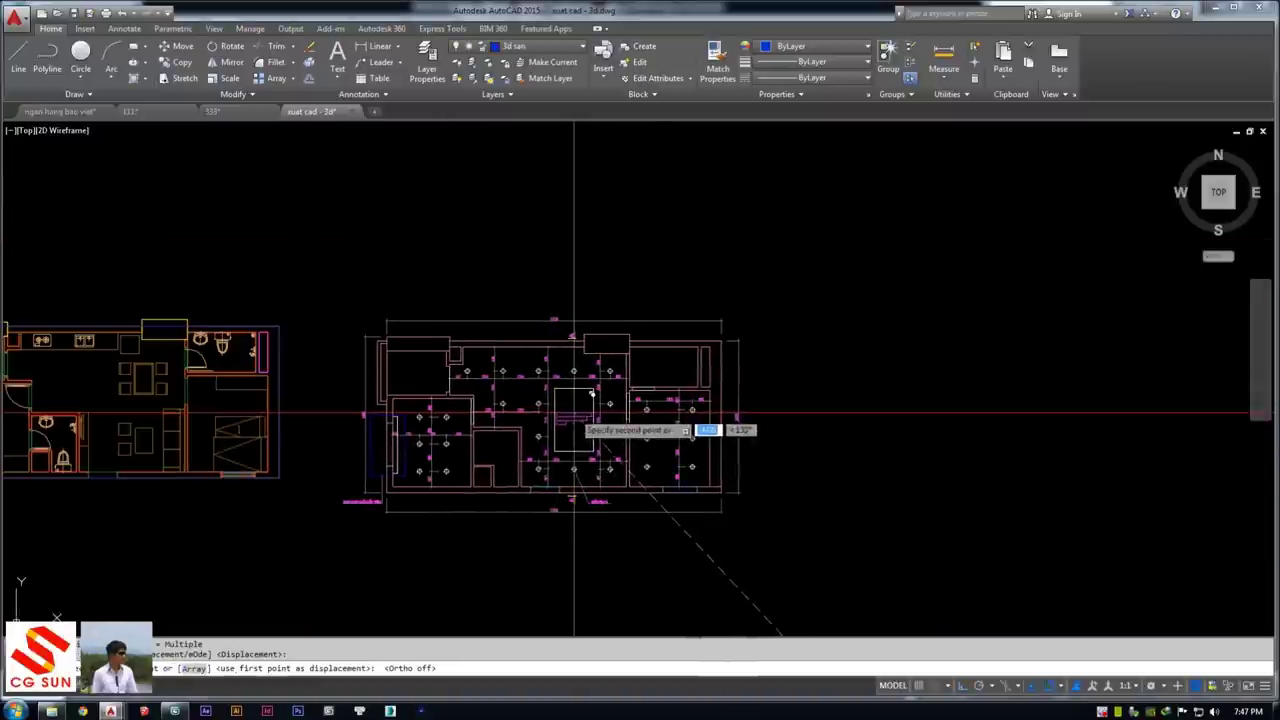
click(564, 402)
scroll(457, 263, up, 2)
scroll(457, 263, down, 1)
key(Escape)
Pick the horizontal 1244 dimension on the copy to choose the layer to isolate
click(798, 240)
click(373, 286)
scroll(514, 286, up, 2)
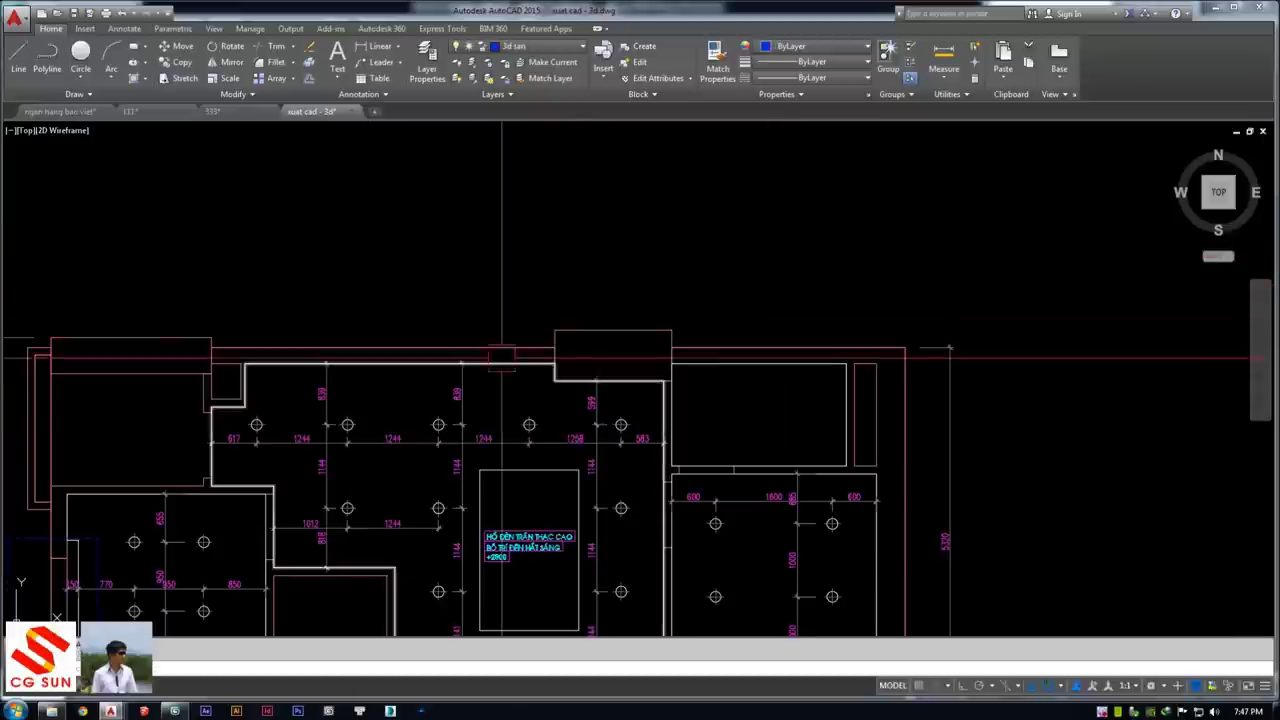
key(Escape)
middle_drag(473, 377, 501, 232)
click(470, 372)
key(Escape)
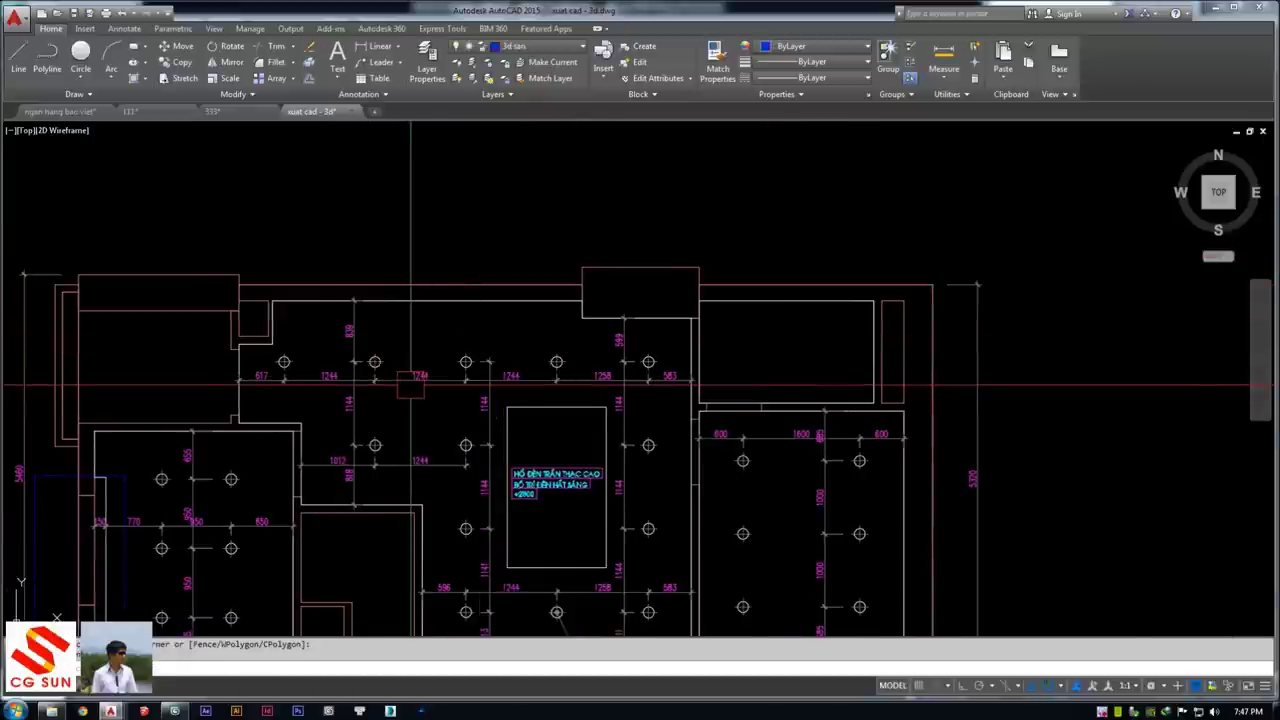
scroll(406, 372, up, 3)
click(406, 372)
click(545, 372)
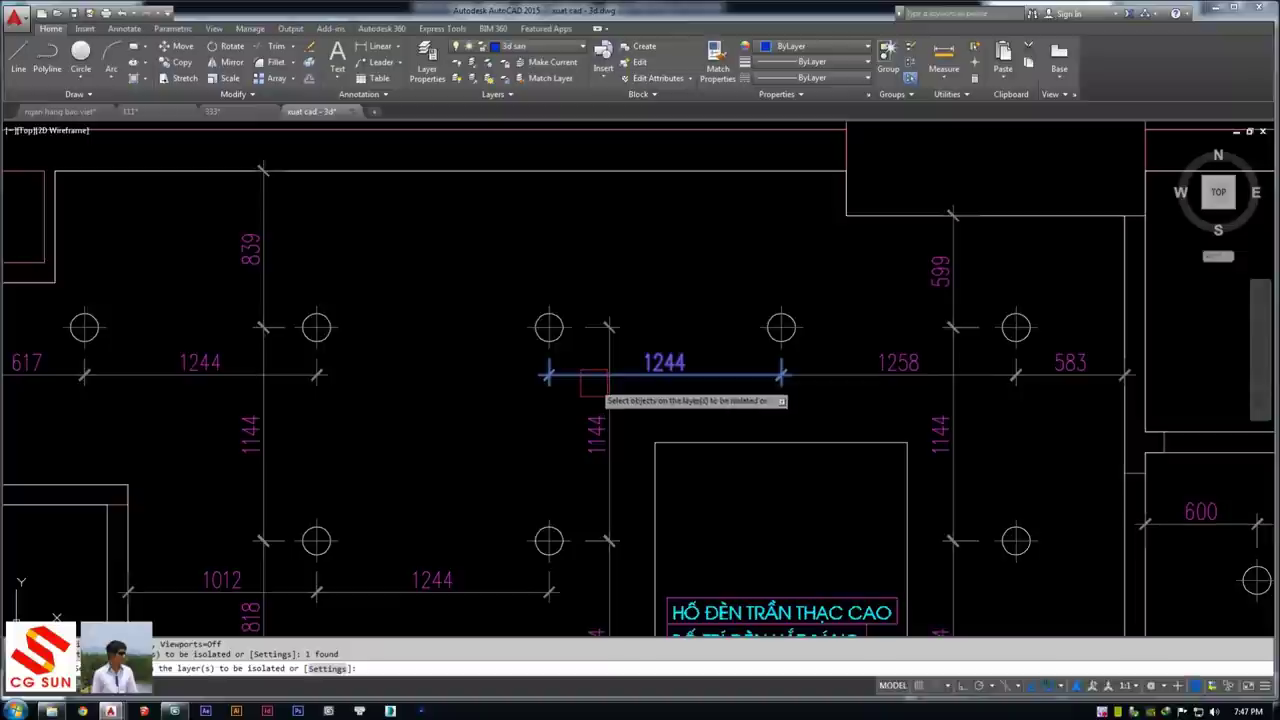
Turn all hidden layers back on with LAYON
scroll(593, 382, down, 5)
scroll(586, 391, down, 3)
drag(829, 274, 307, 530)
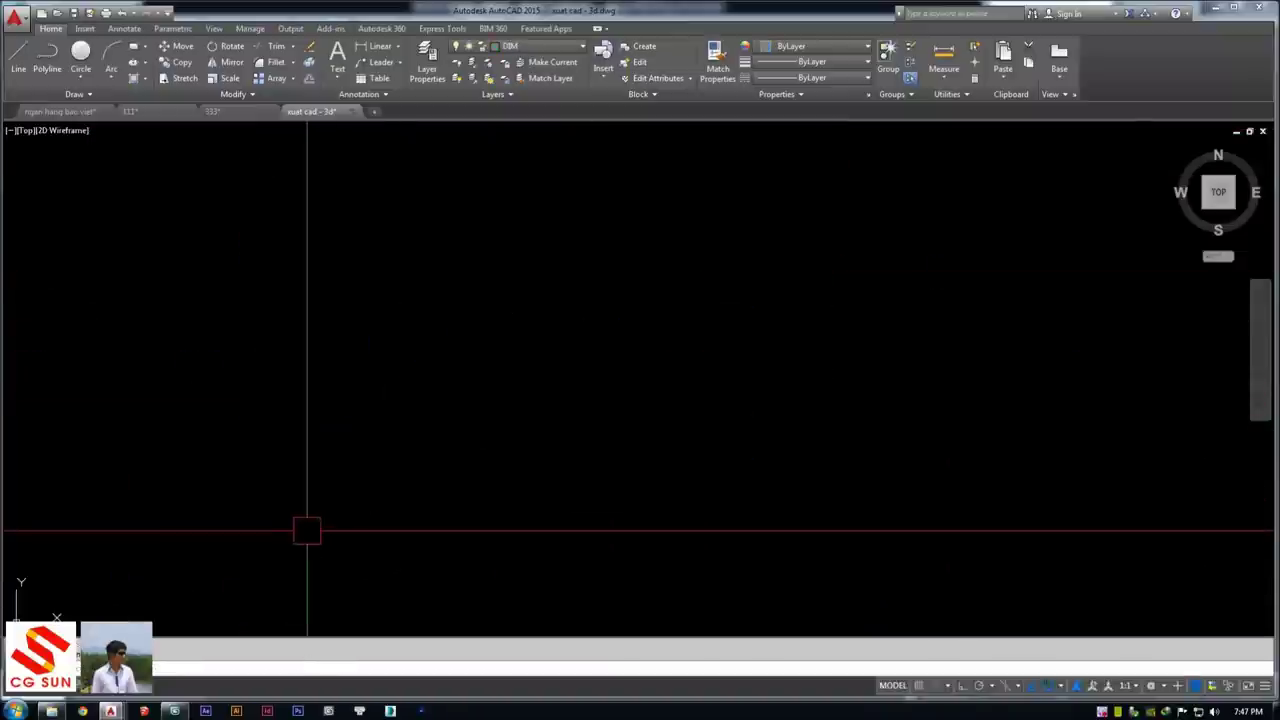
text(LAYON)
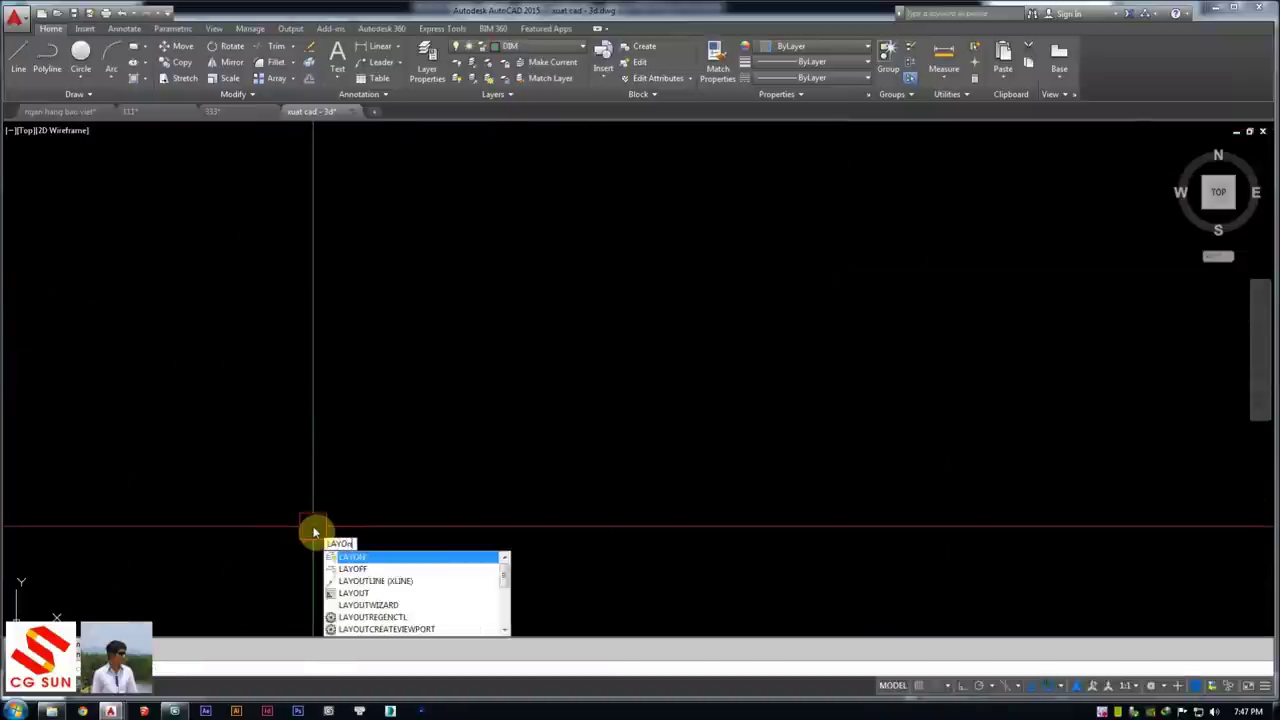
key(Return)
Erase the lamp label below the copied ceiling plan
scroll(306, 443, up, 4)
click(343, 428)
middle_drag(343, 446, 293, 384)
key(Escape)
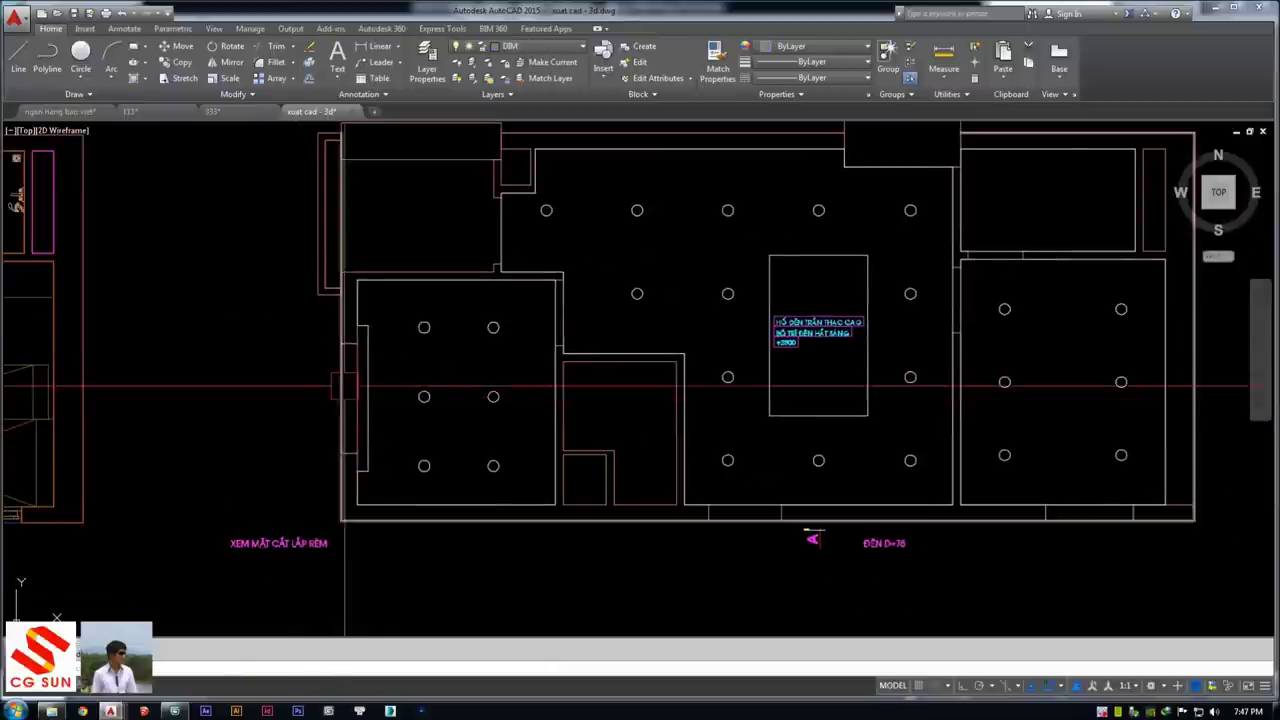
middle_drag(832, 366, 737, 377)
click(717, 548)
key(Delete)
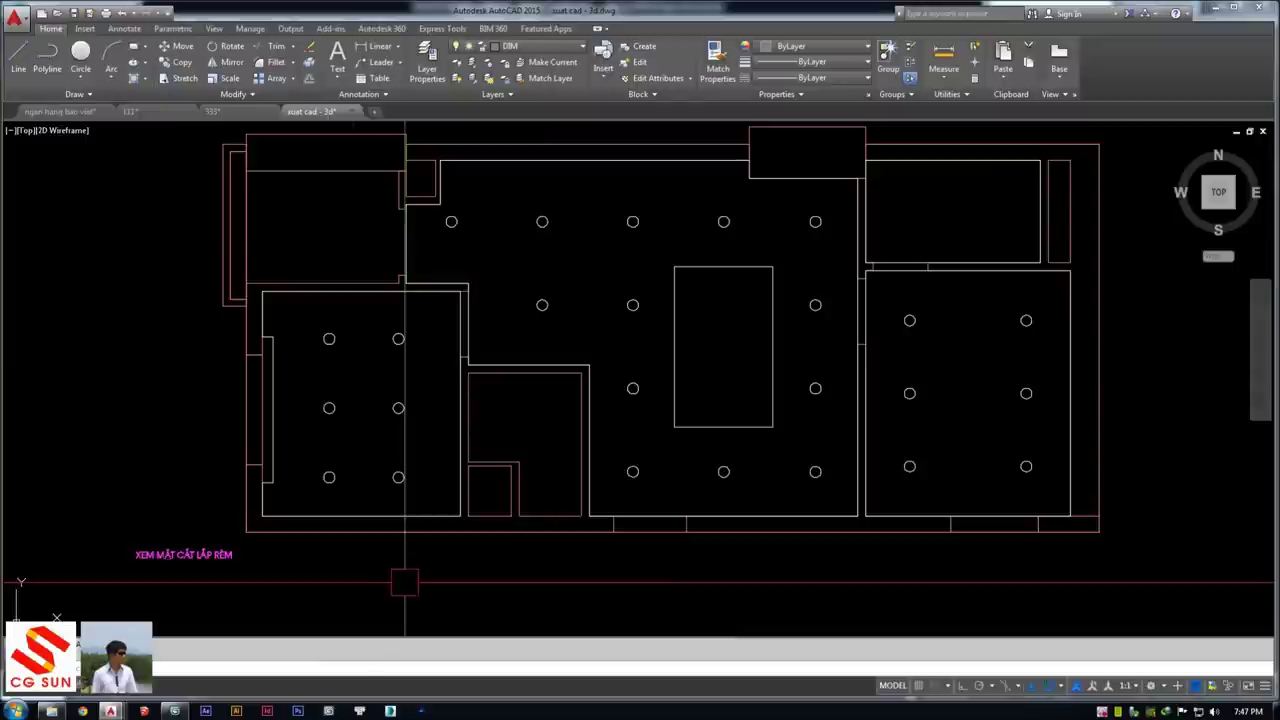
Pan and zoom to frame both floor plans side by side
scroll(591, 334, up, 2)
middle_drag(591, 334, 457, 314)
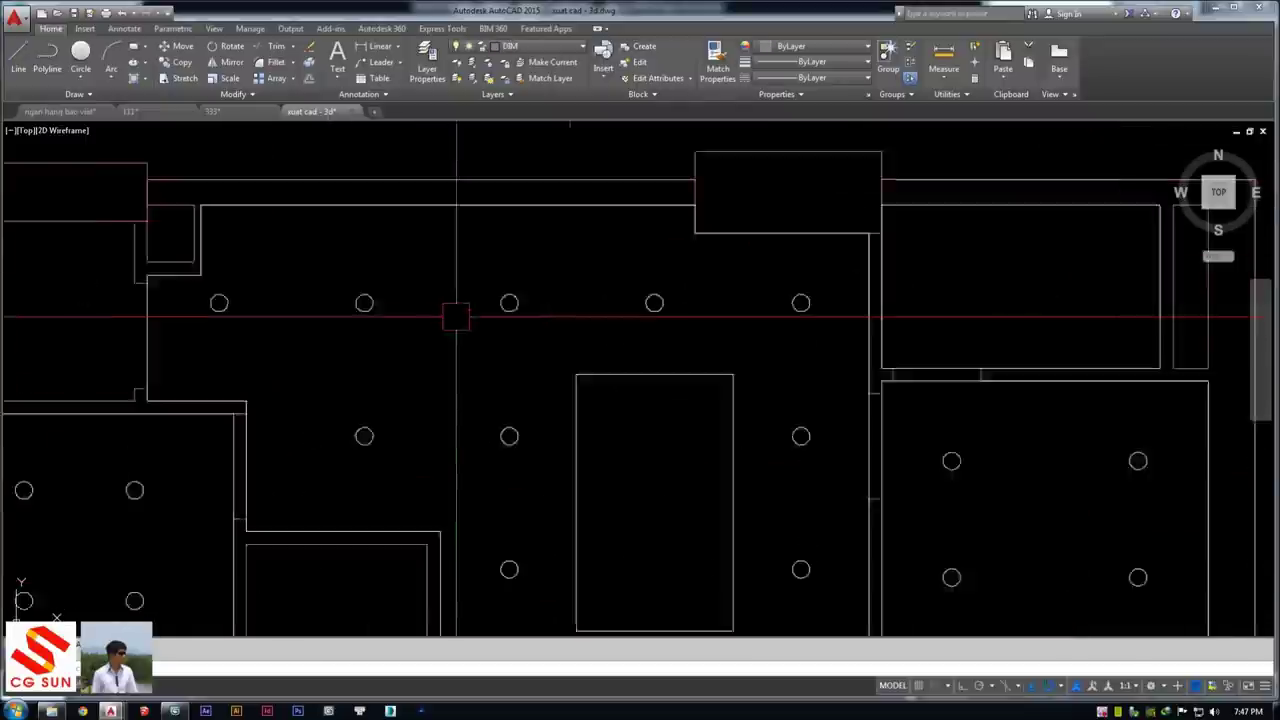
scroll(573, 325, down, 2)
mouse_move(573, 325)
middle_down()
mouse_move(617, 290)
mouse_move(560, 349)
middle_up()
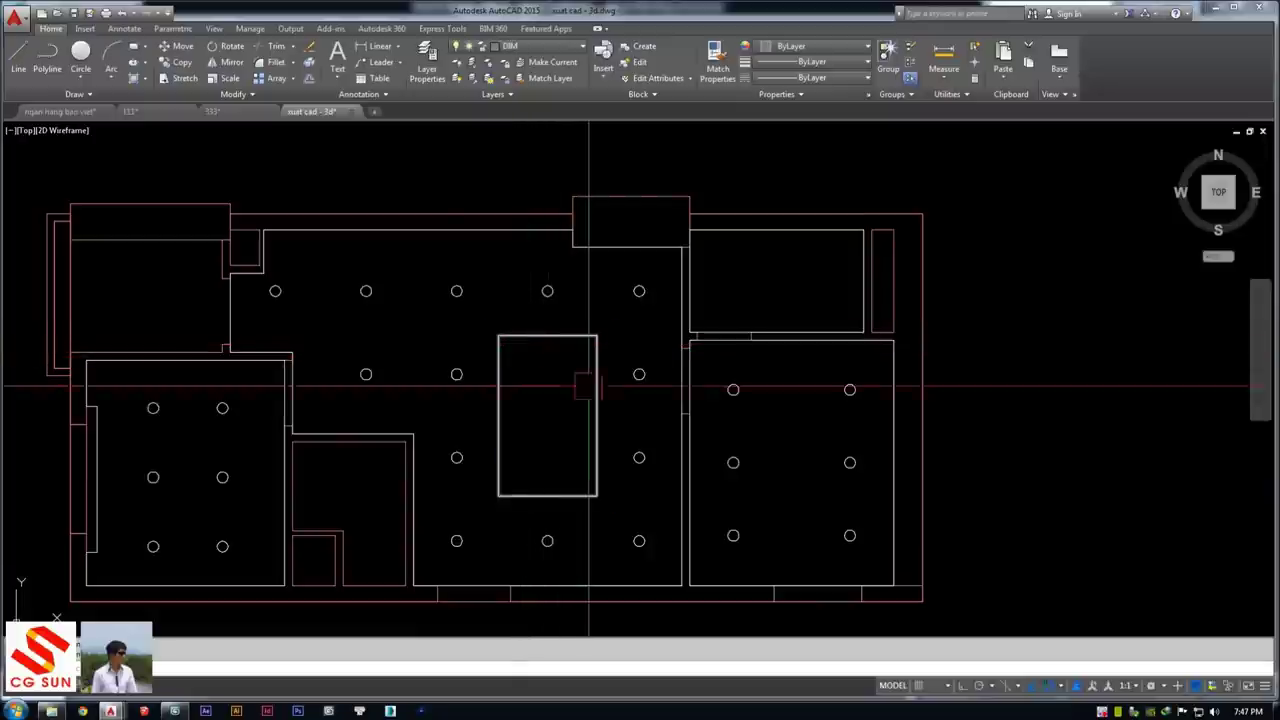
scroll(434, 375, up, 4)
scroll(462, 290, down, 2)
scroll(470, 300, down, 2)
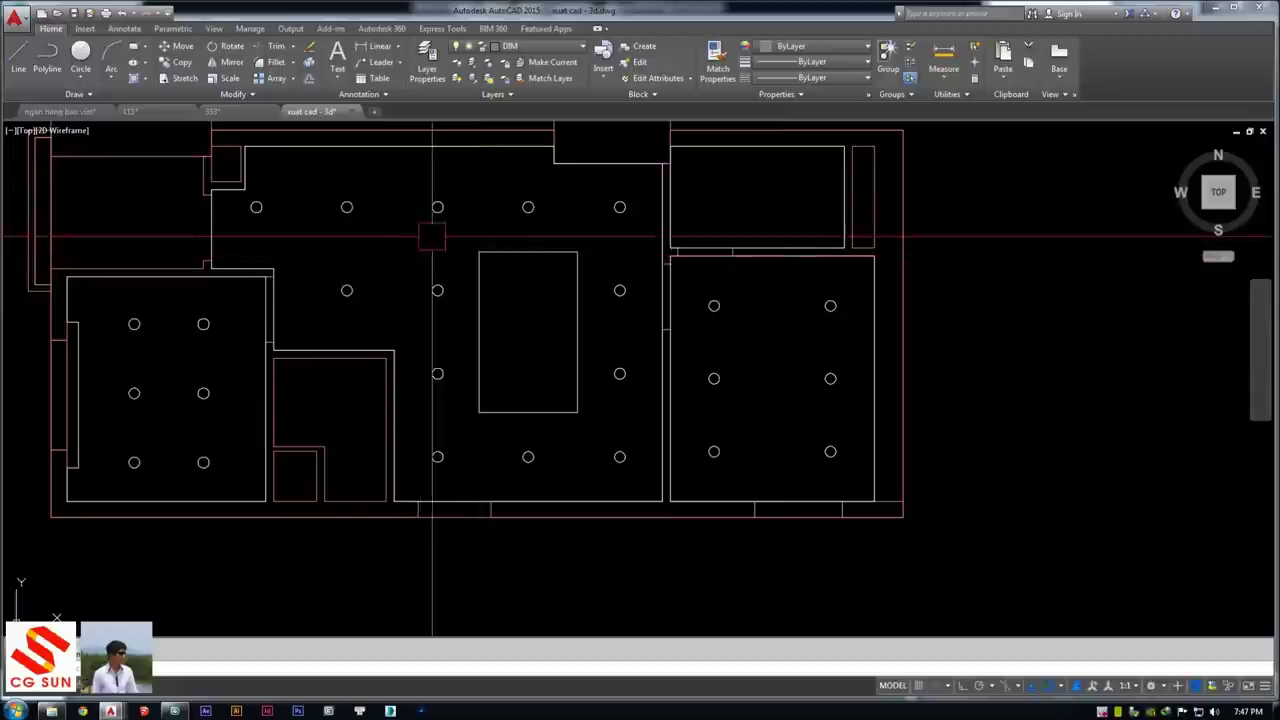
middle_drag(486, 257, 510, 271)
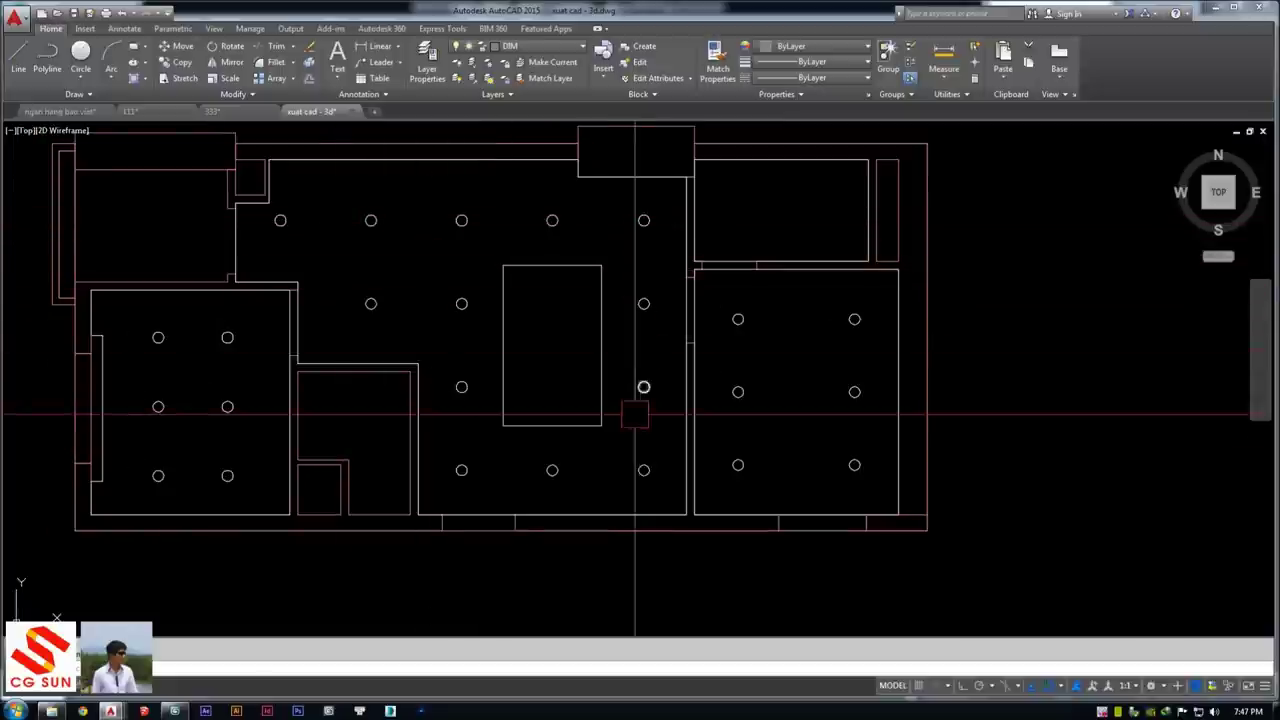
scroll(480, 349, down, 4)
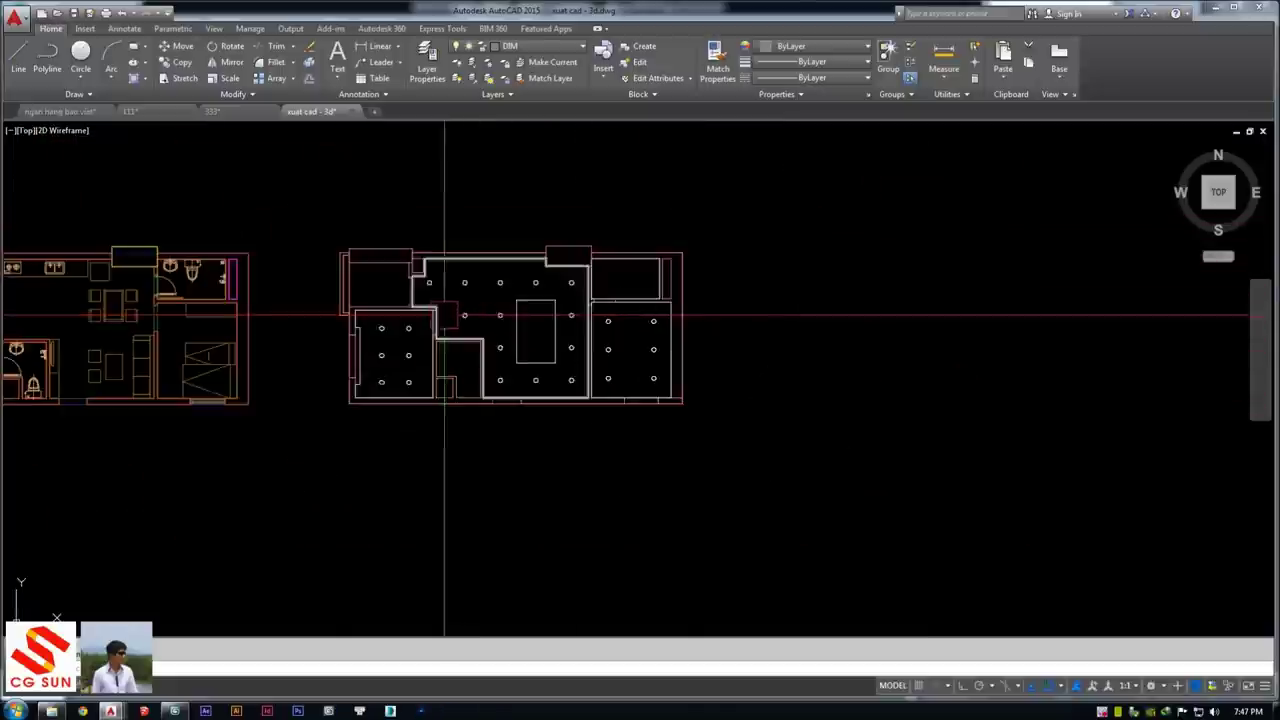
scroll(511, 287, up, 2)
middle_drag(488, 345, 506, 355)
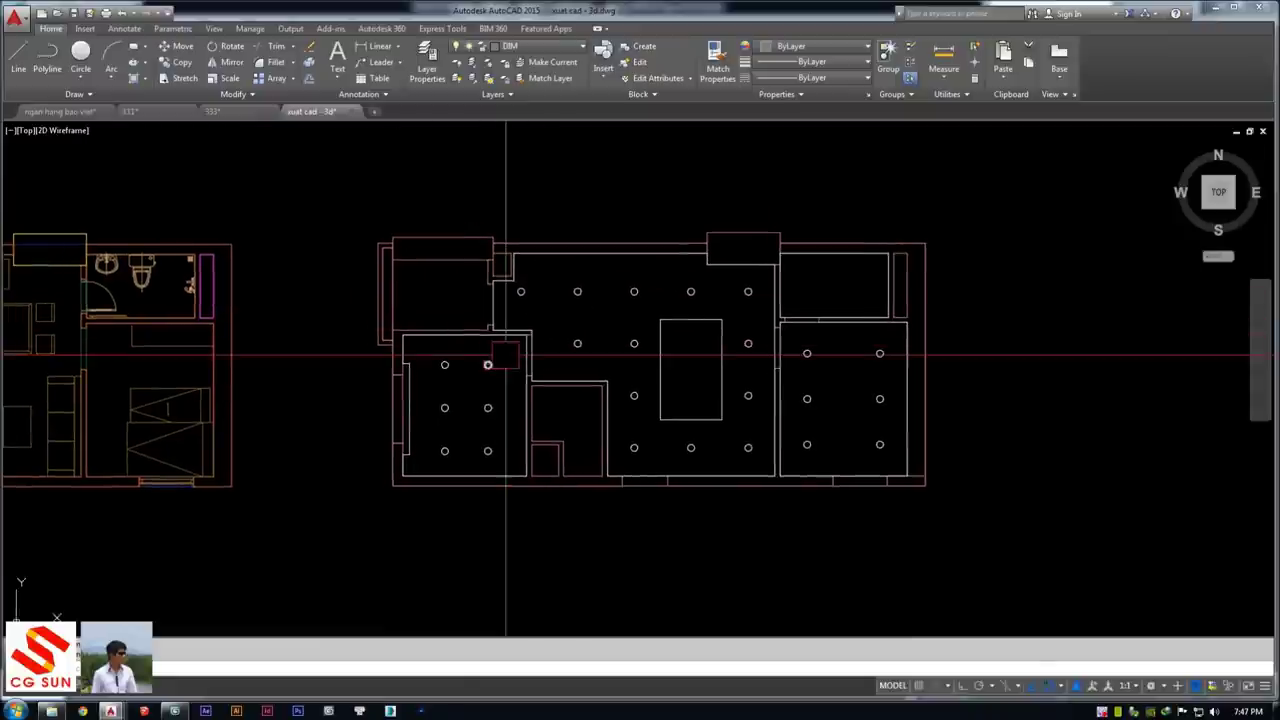
mouse_move(402, 370)
middle_down()
mouse_move(361, 386)
mouse_move(377, 388)
middle_up()
middle_drag(371, 316, 400, 313)
scroll(622, 358, up, 3)
scroll(446, 330, up, 3)
click(446, 330)
key(Escape)
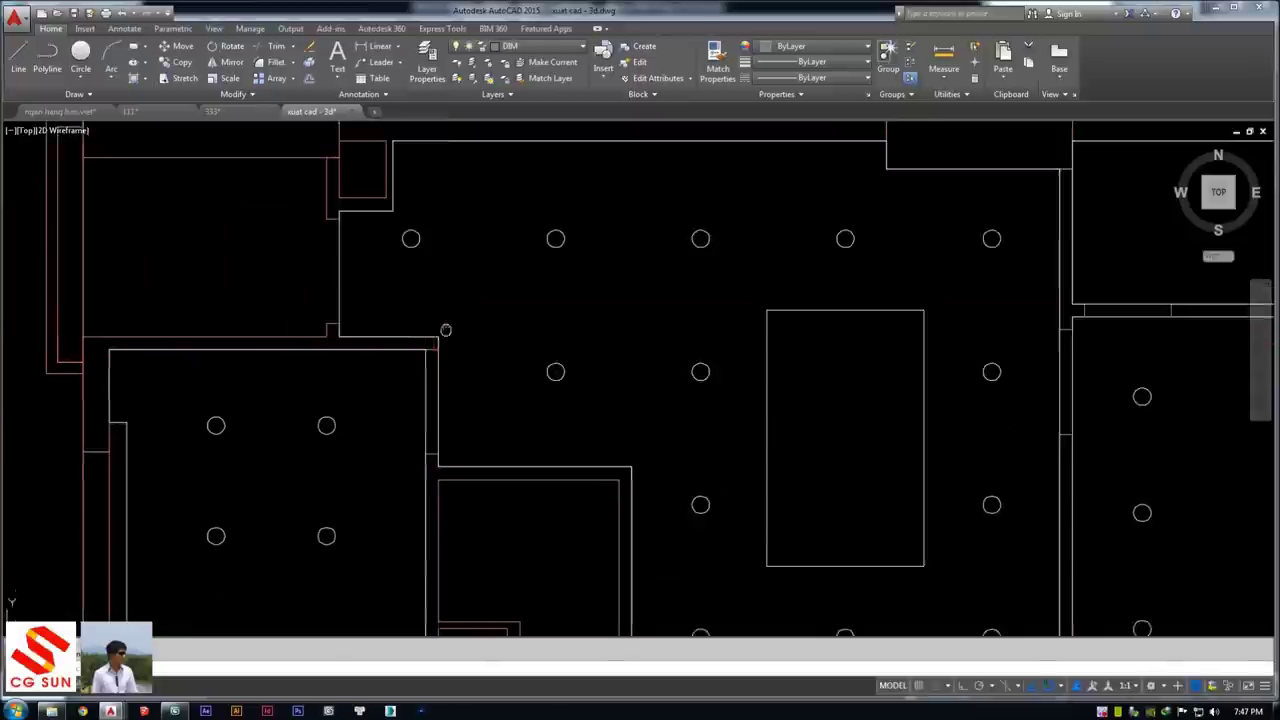
scroll(446, 330, down, 2)
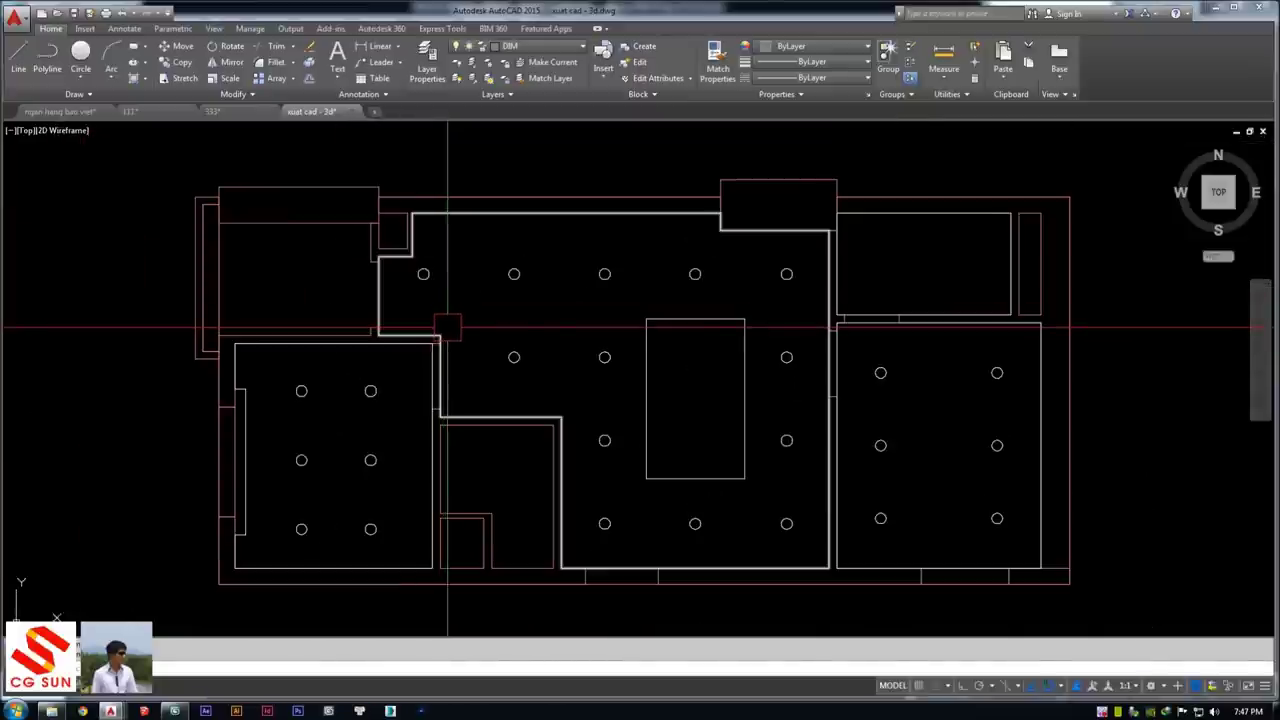
Pan the view to show the furniture floor plan and ceiling plan together
middle_drag(447, 326, 466, 309)
scroll(375, 298, down, 2)
middle_drag(170, 300, 409, 300)
scroll(409, 300, up, 3)
scroll(409, 300, down, 2)
scroll(380, 362, down, 2)
scroll(380, 362, up, 1)
click(380, 362)
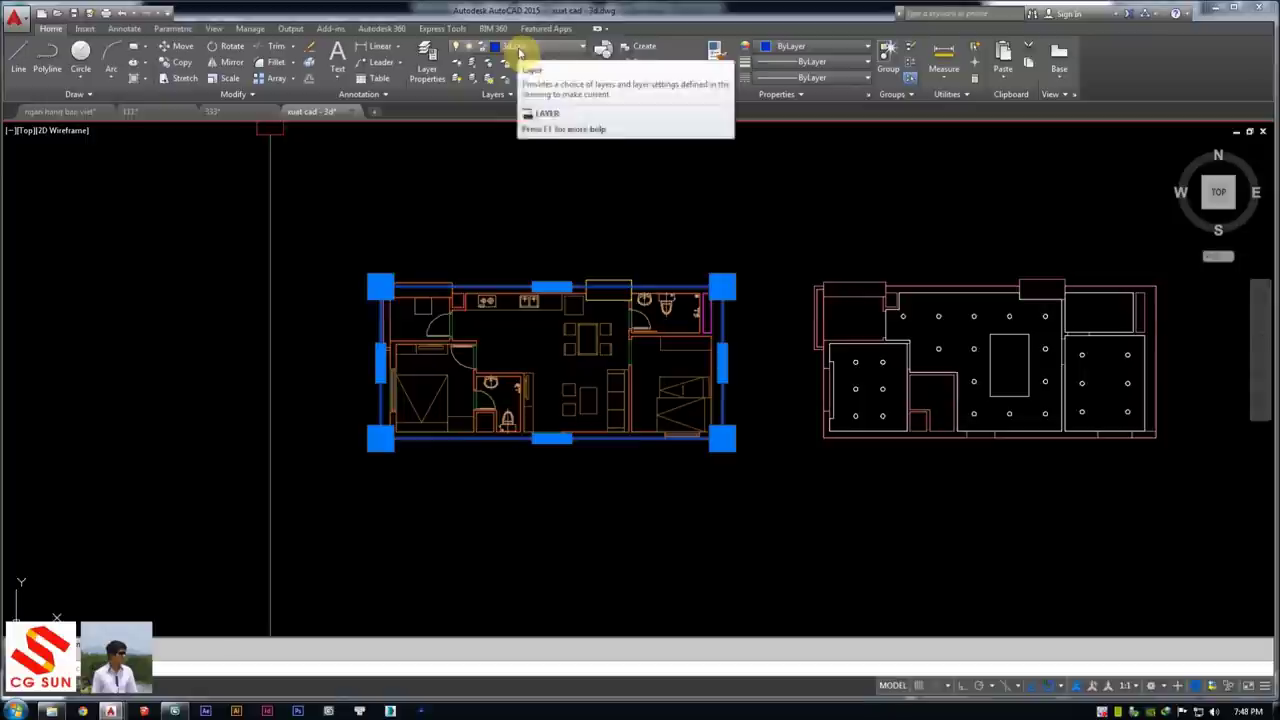
middle_drag(335, 350, 157, 351)
key(Escape)
Move the blue outer boundary outline from the floor plan onto the ceiling plan
click(210, 410)
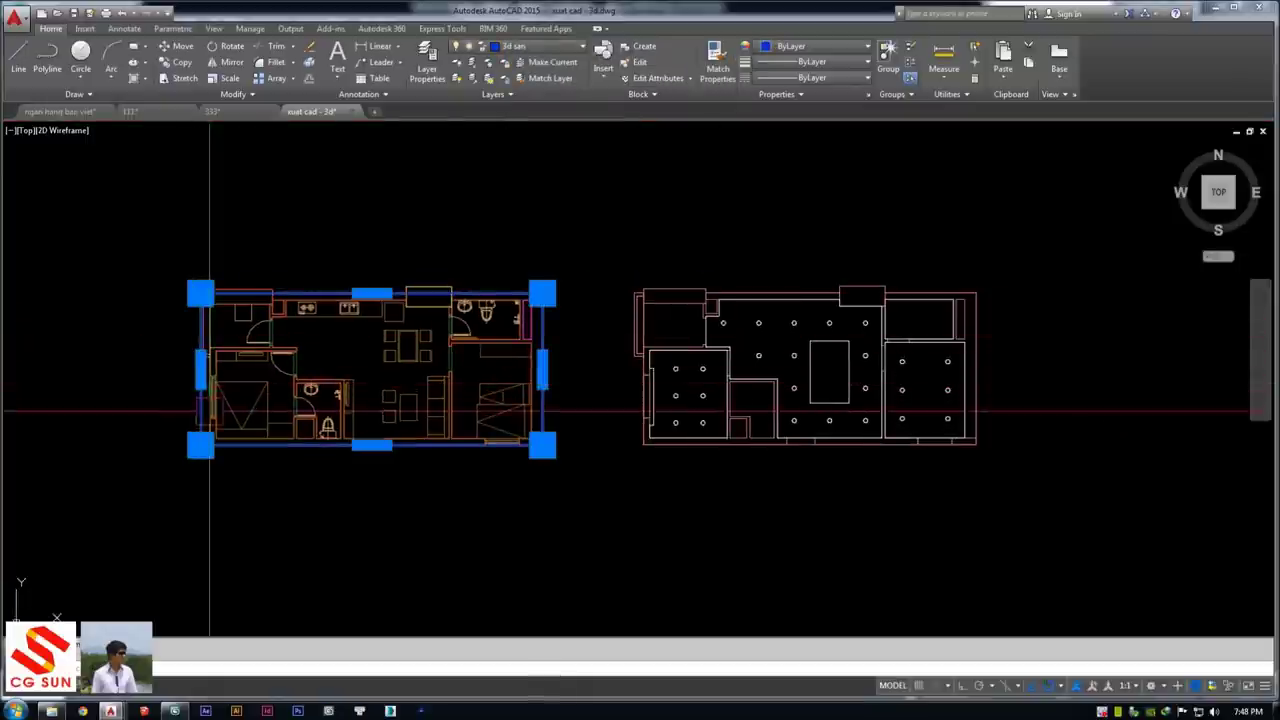
click(197, 694)
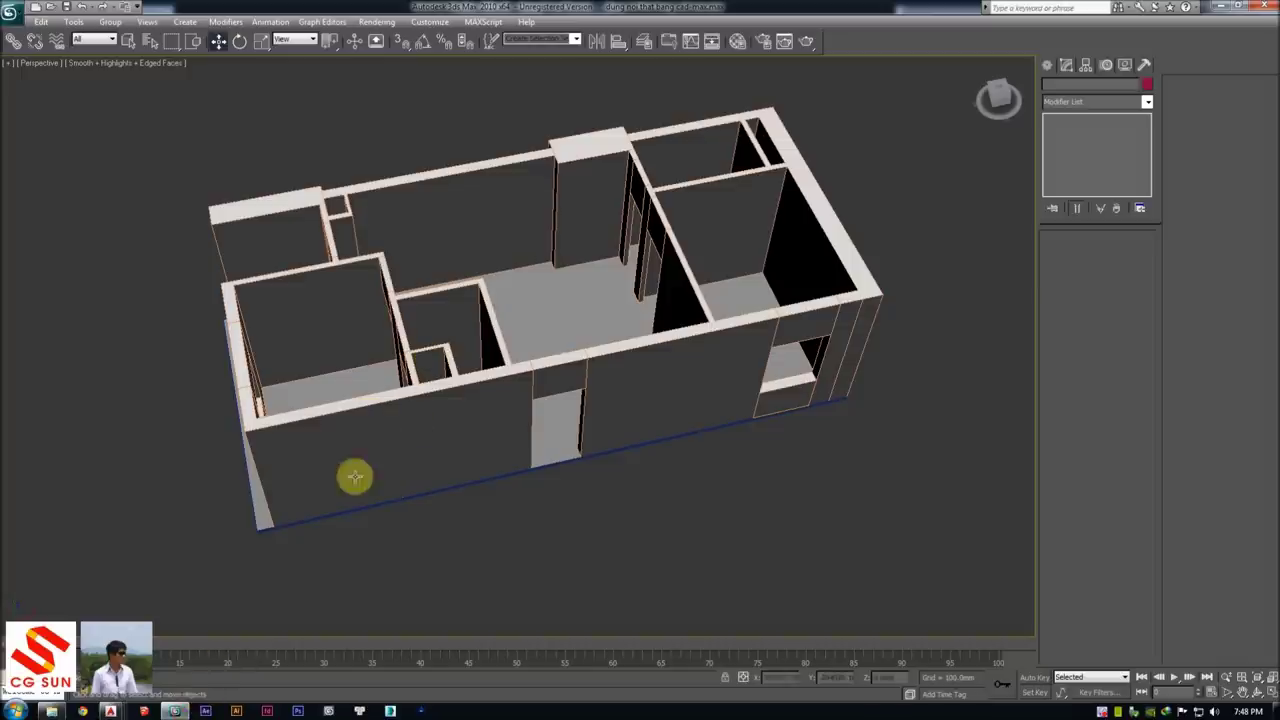
click(110, 710)
scroll(202, 397, up, 4)
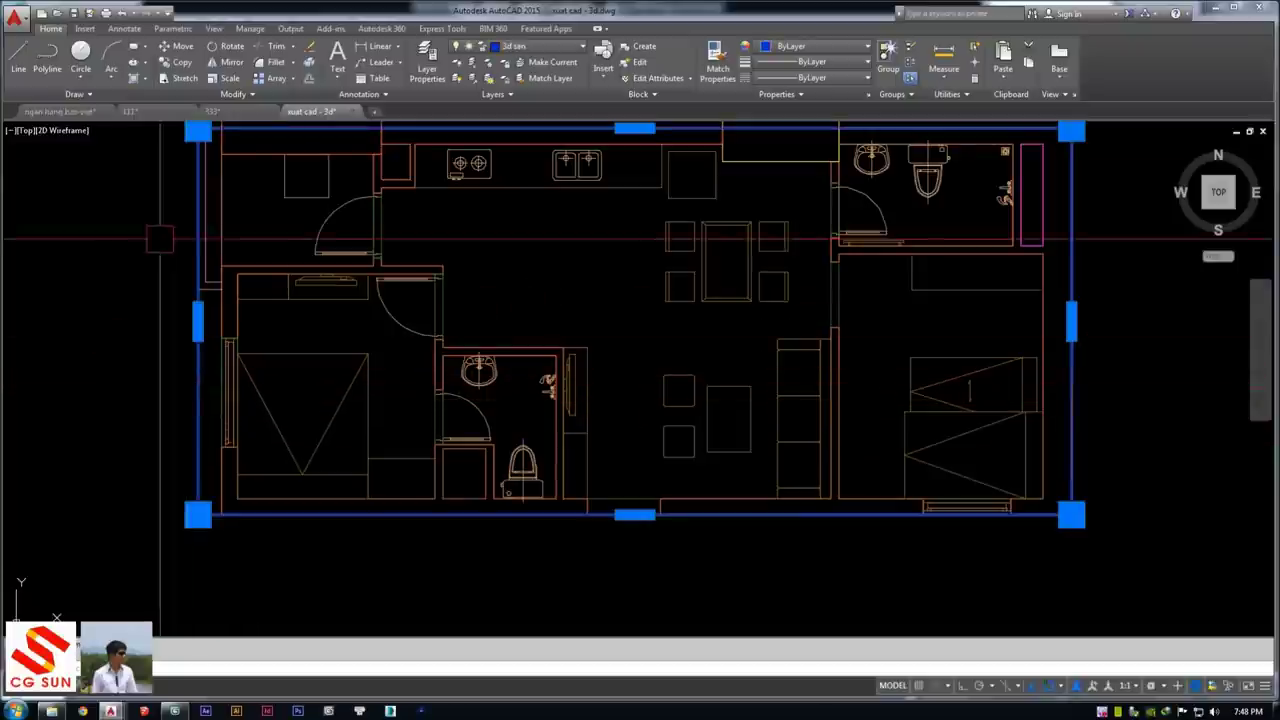
scroll(290, 254, down, 3)
key(m)
key(Return)
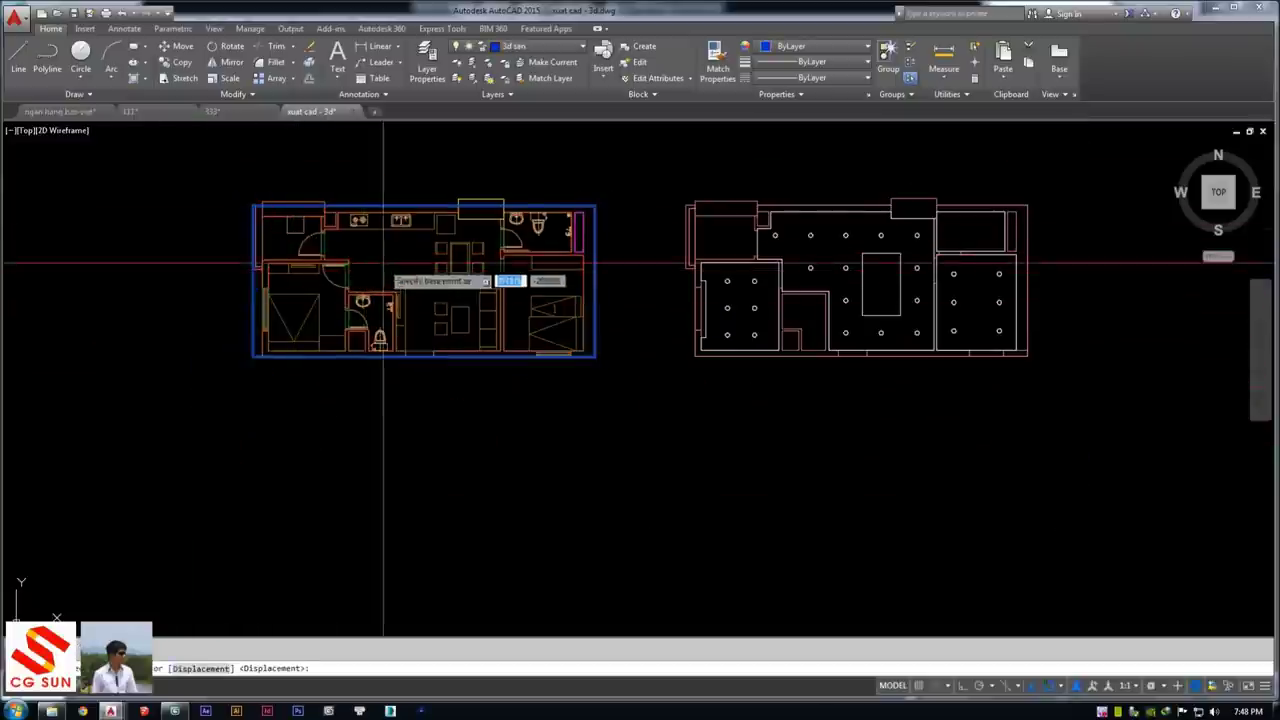
scroll(371, 251, up, 2)
scroll(445, 452, up, 2)
click(445, 452)
middle_drag(717, 486, 380, 474)
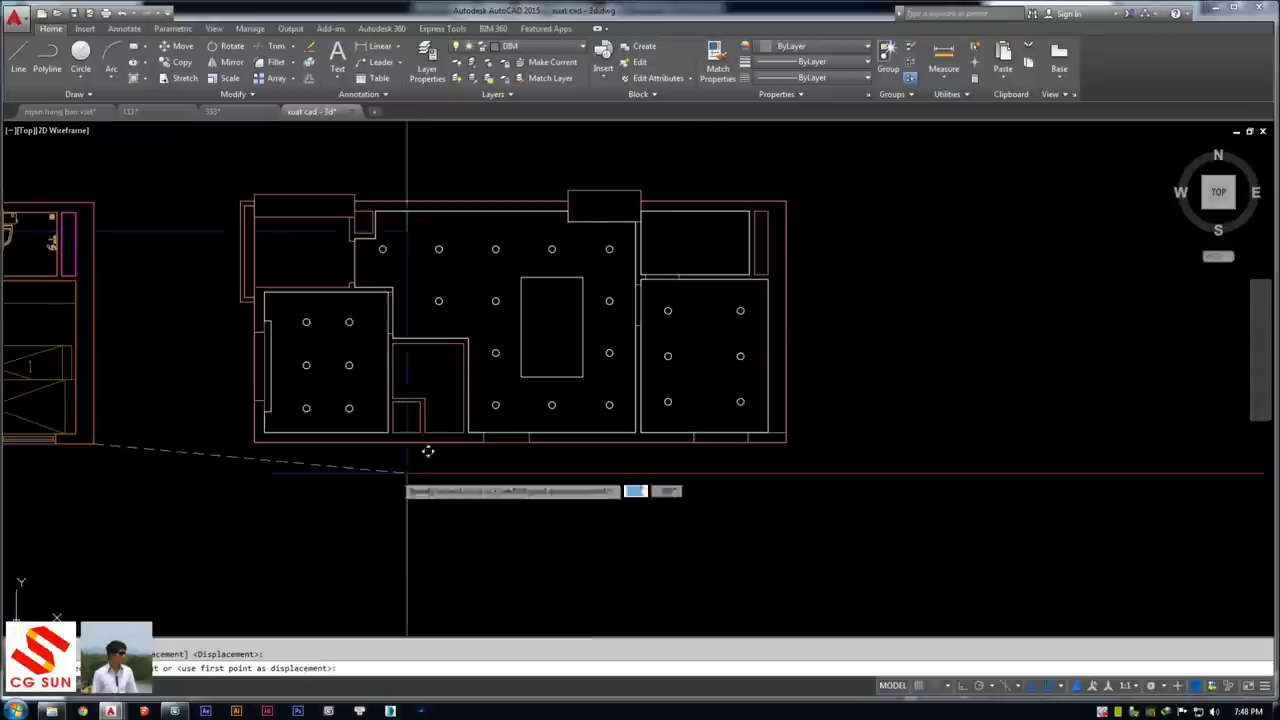
click(786, 443)
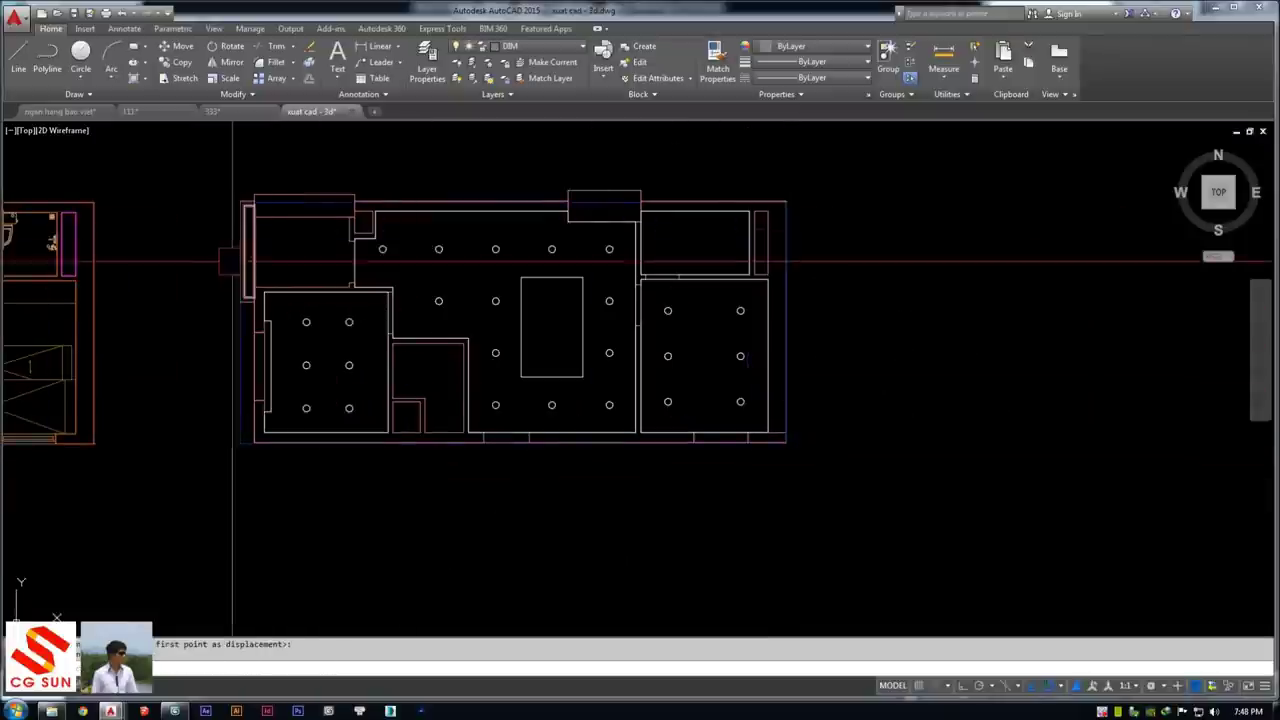
Check the ceiling plan's window block and outline after the move
scroll(786, 252, down, 2)
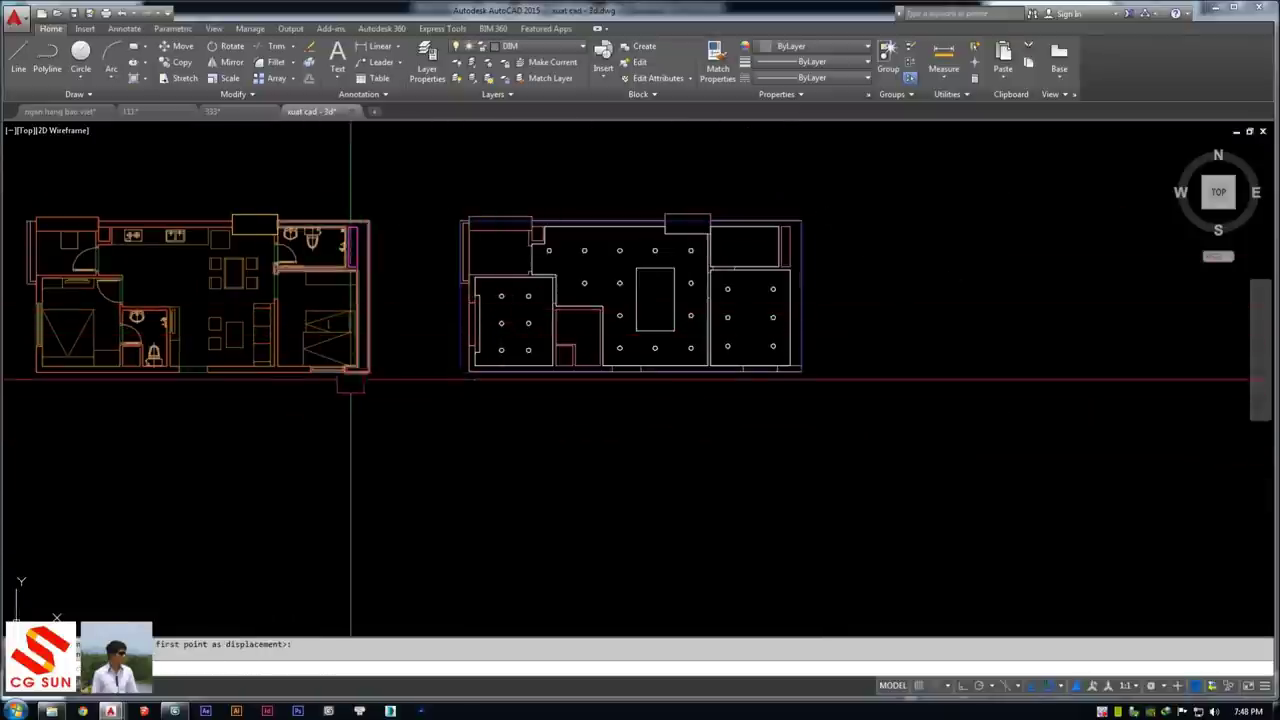
scroll(330, 375, up, 6)
click(381, 338)
scroll(381, 338, down, 3)
scroll(381, 338, down, 3)
click(455, 320)
key(Escape)
middle_drag(451, 319, 406, 349)
scroll(460, 347, up, 2)
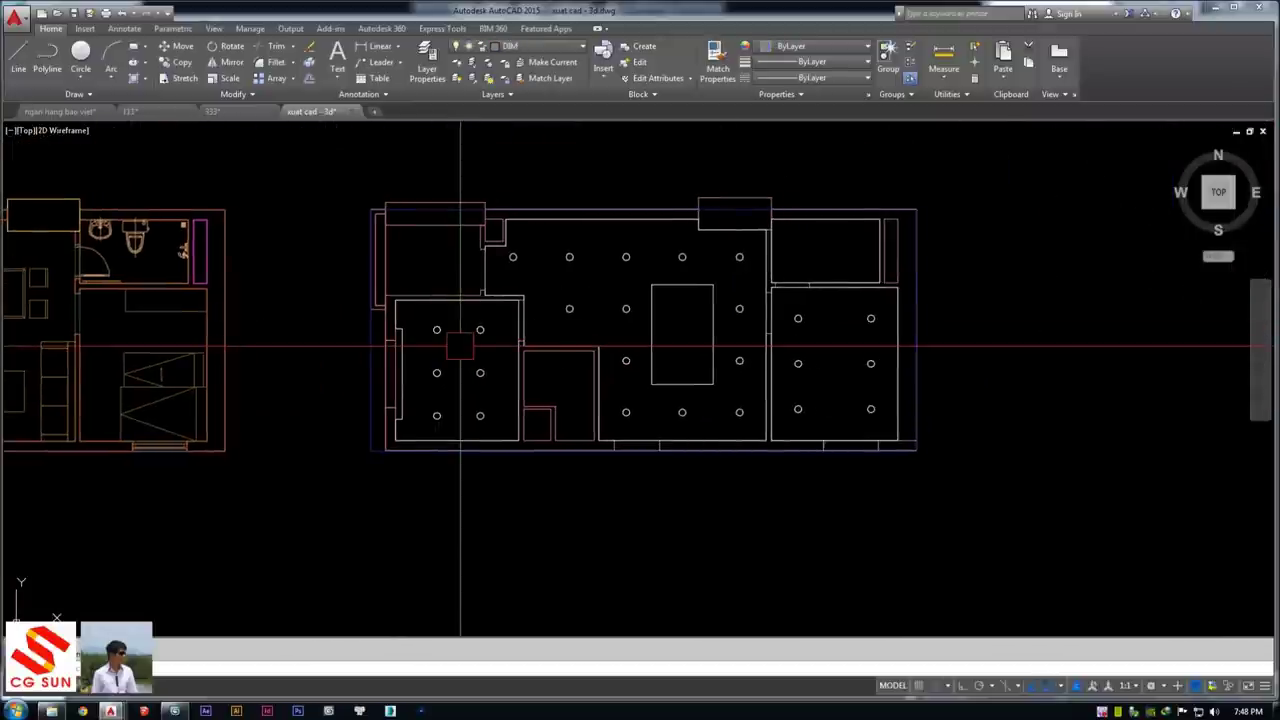
scroll(460, 347, up, 2)
Inspect the ceiling light circles and the main room wall outline
middle_drag(460, 347, 477, 265)
click(546, 269)
click(560, 355)
click(600, 410)
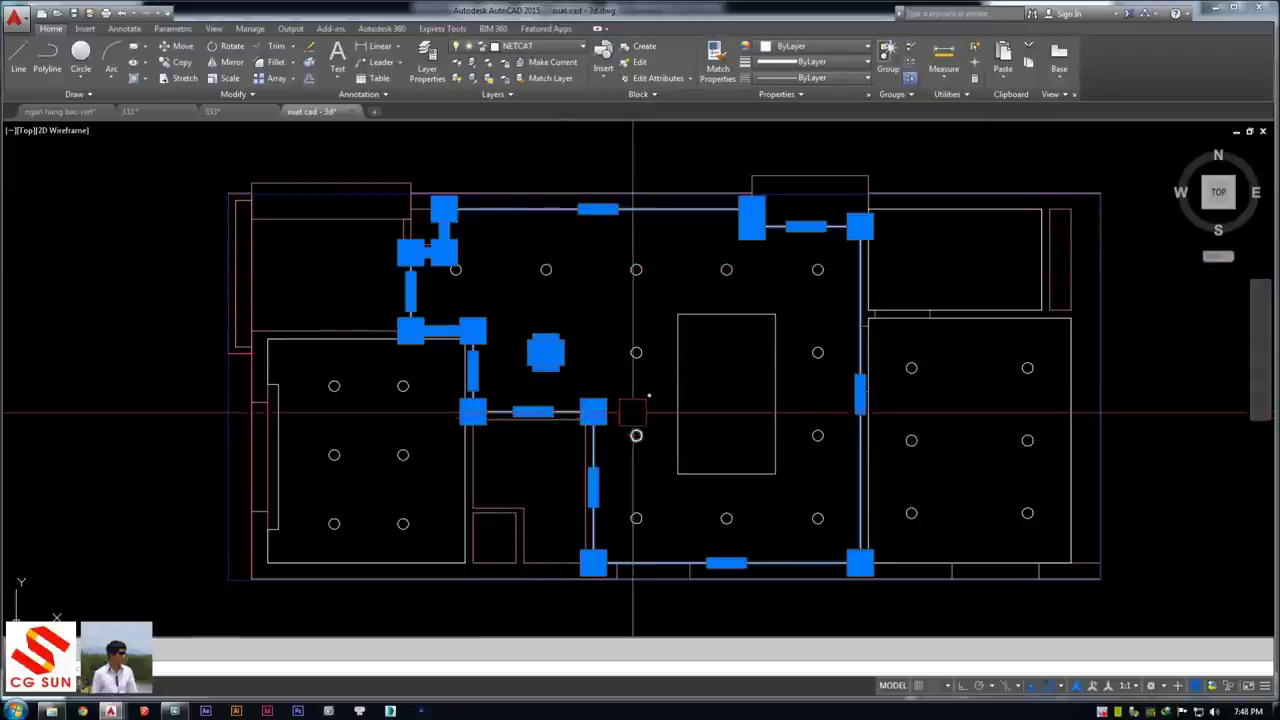
click(637, 352)
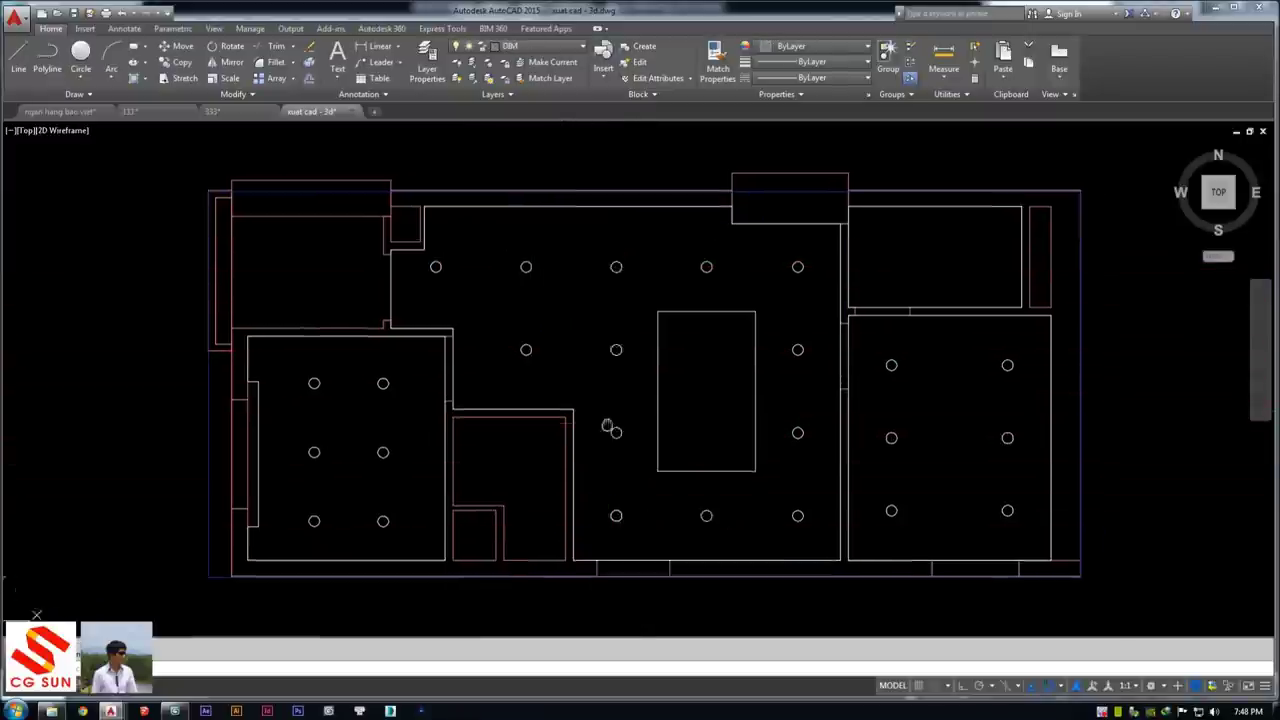
scroll(427, 289, up, 4)
click(393, 298)
scroll(393, 284, up, 4)
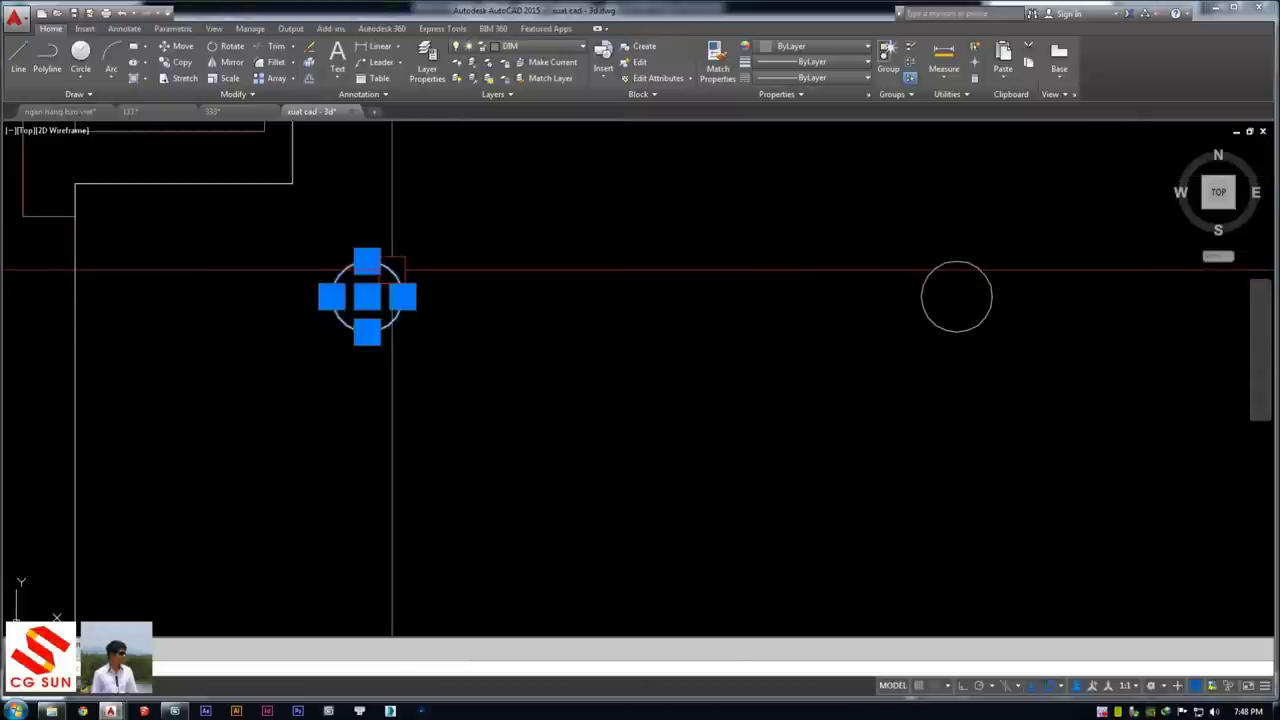
scroll(506, 297, down, 3)
click(380, 271)
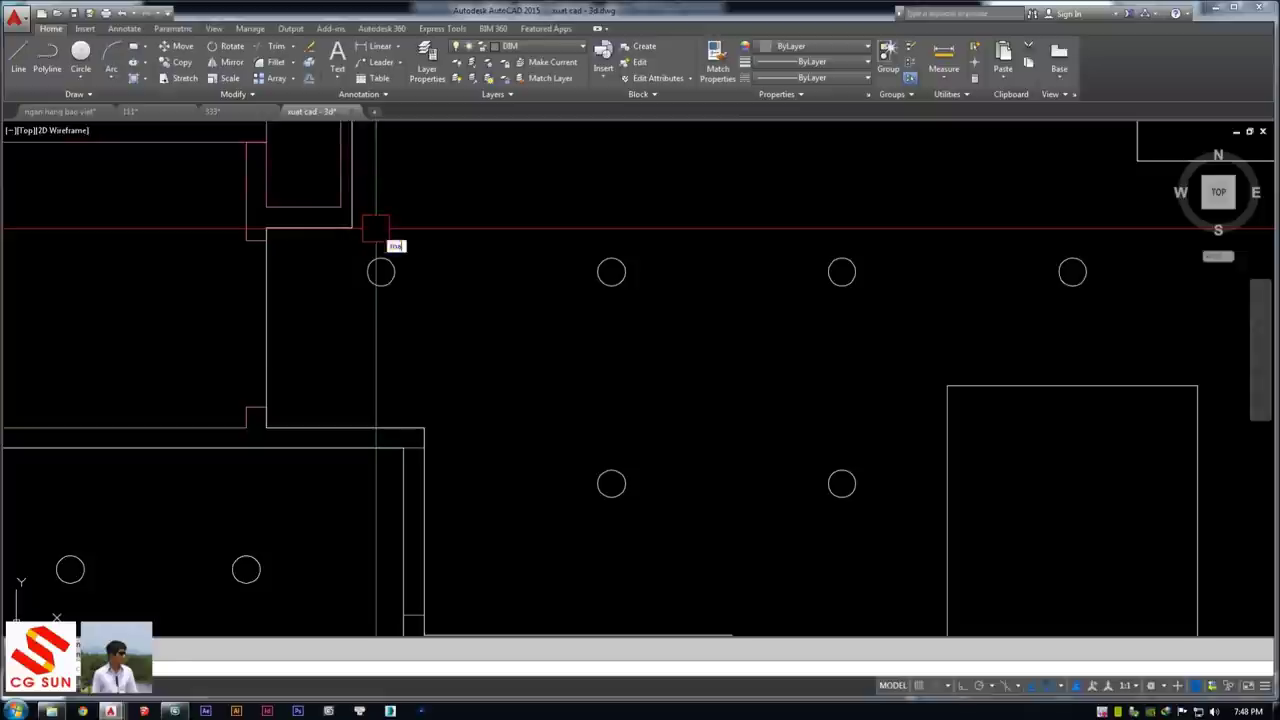
Match the blue line's properties onto the first ceiling light circles
key(Return)
scroll(380, 240, down, 3)
click(350, 240)
scroll(412, 307, up, 2)
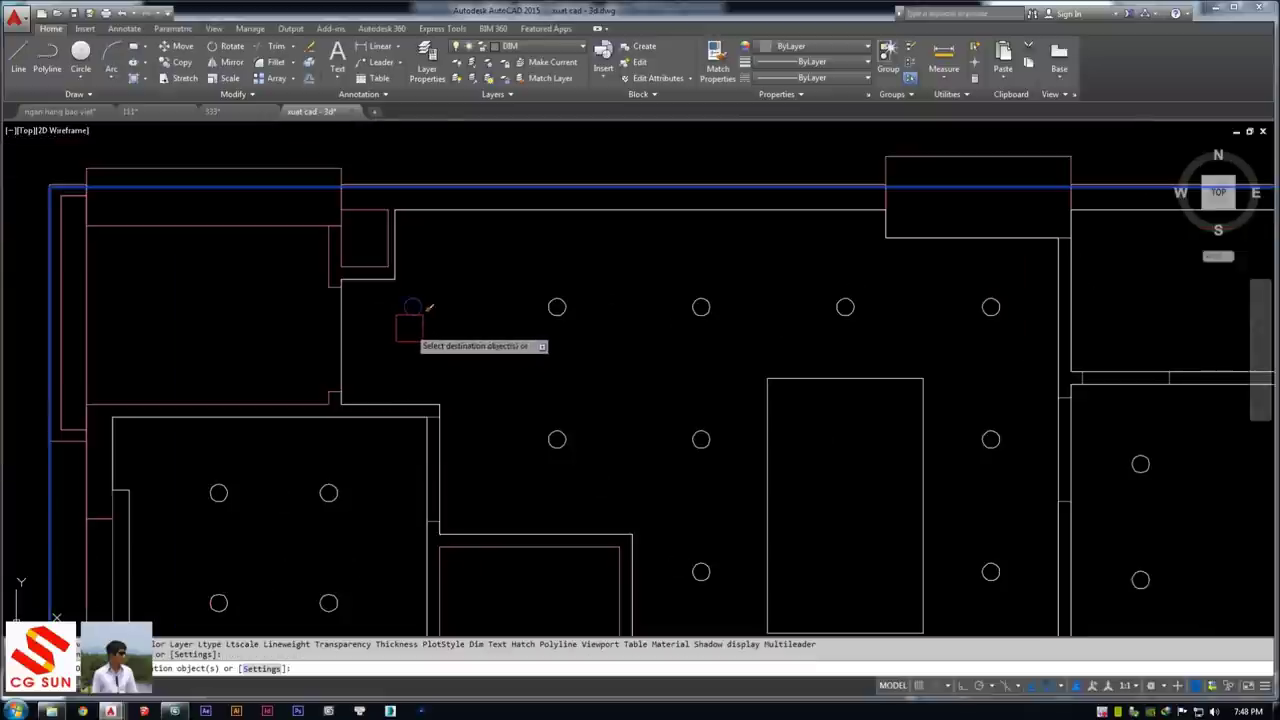
middle_drag(163, 214, 206, 191)
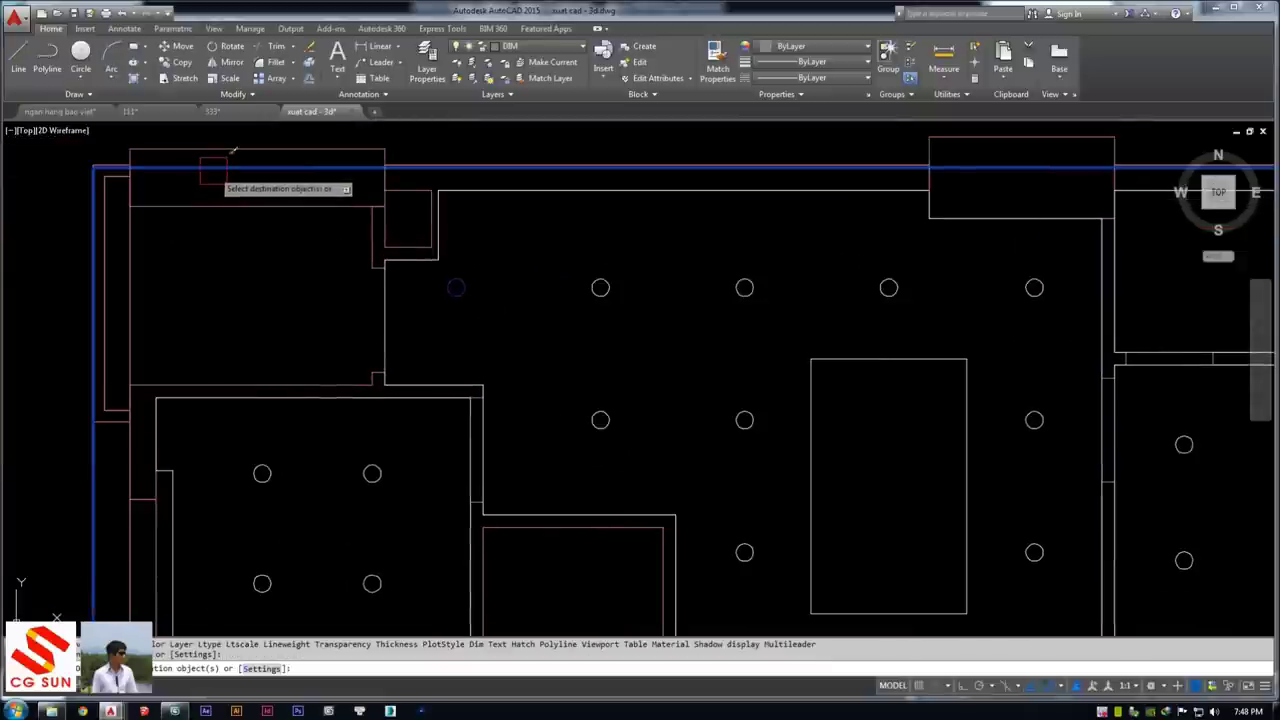
middle_drag(602, 351, 511, 229)
click(577, 282)
click(505, 340)
click(664, 300)
middle_drag(643, 200, 600, 299)
click(609, 272)
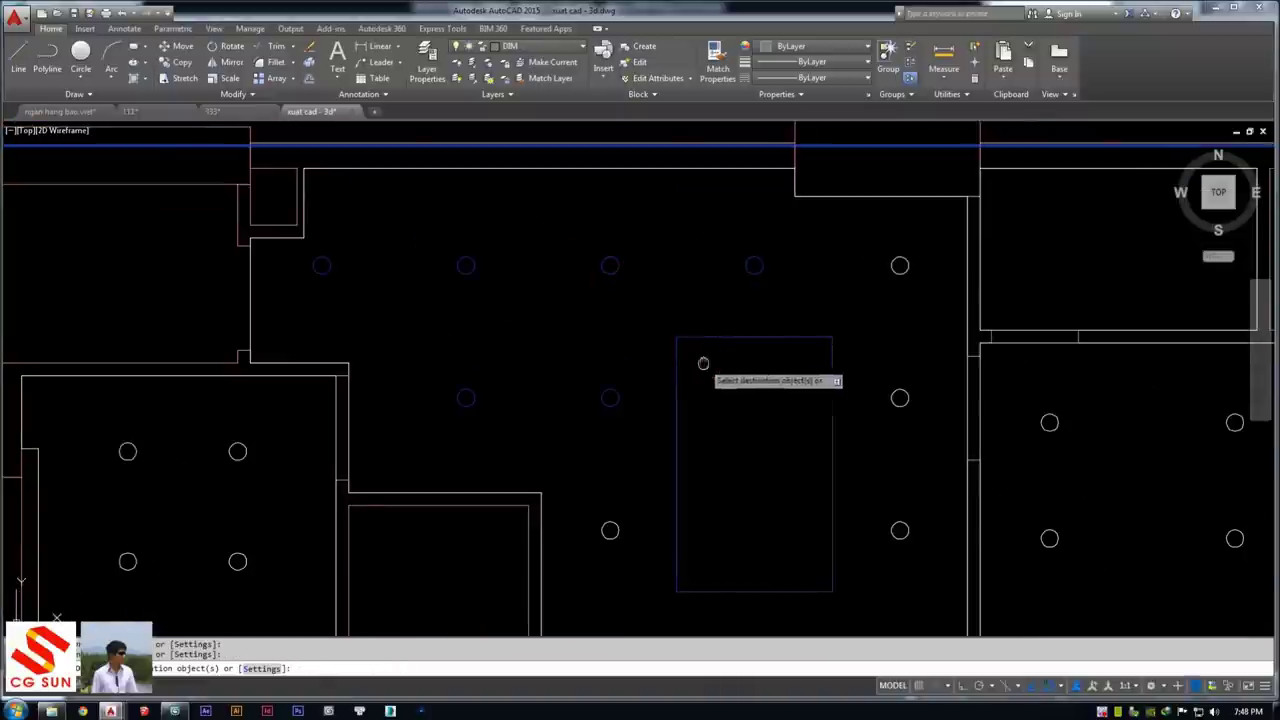
Apply the blue line's properties to the remaining light circles, windowing the left room's lights
middle_drag(703, 363, 526, 367)
click(722, 268)
middle_drag(722, 268, 678, 139)
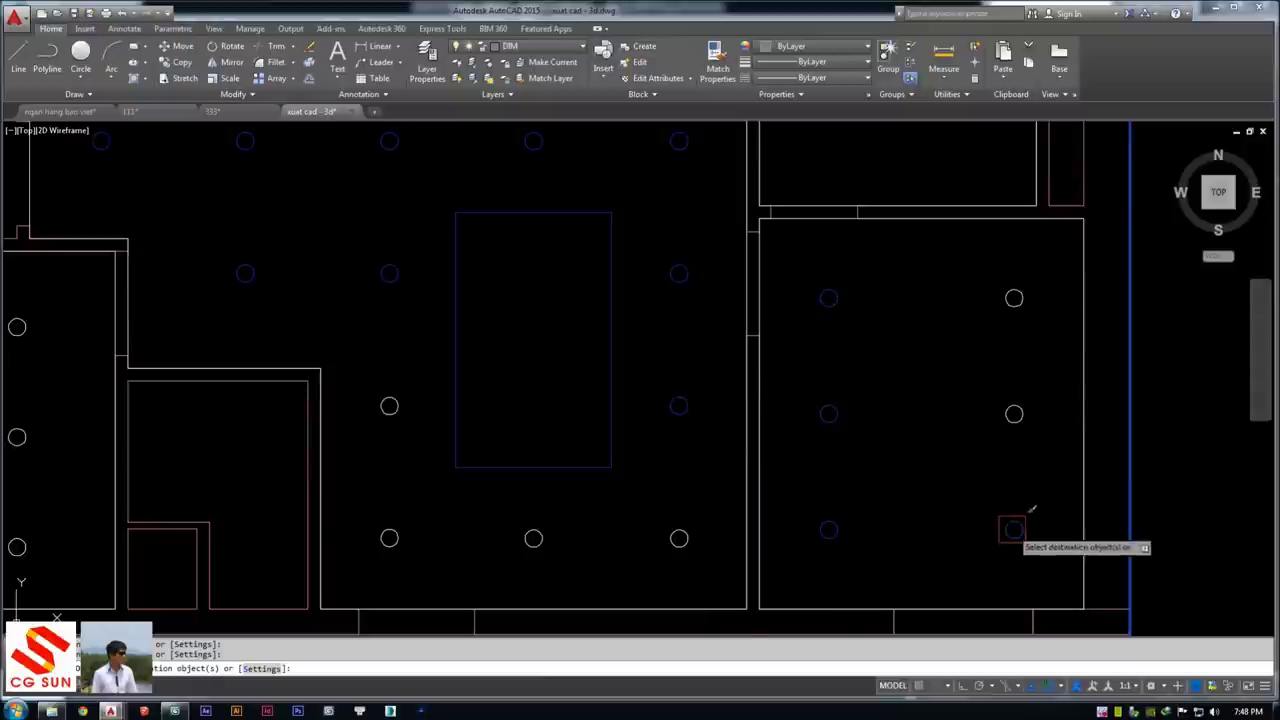
middle_drag(775, 466, 880, 326)
click(615, 406)
click(486, 251)
scroll(553, 343, down, 3)
click(500, 251)
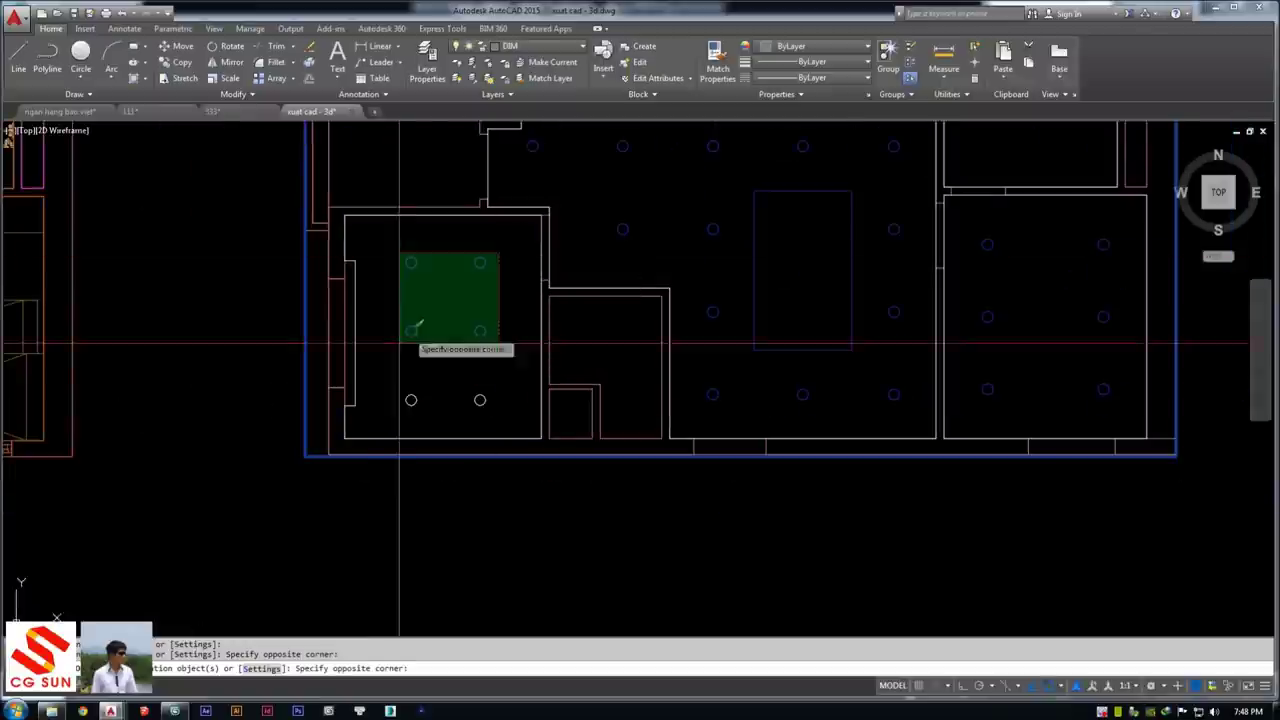
click(393, 440)
scroll(440, 290, up, 2)
key(Escape)
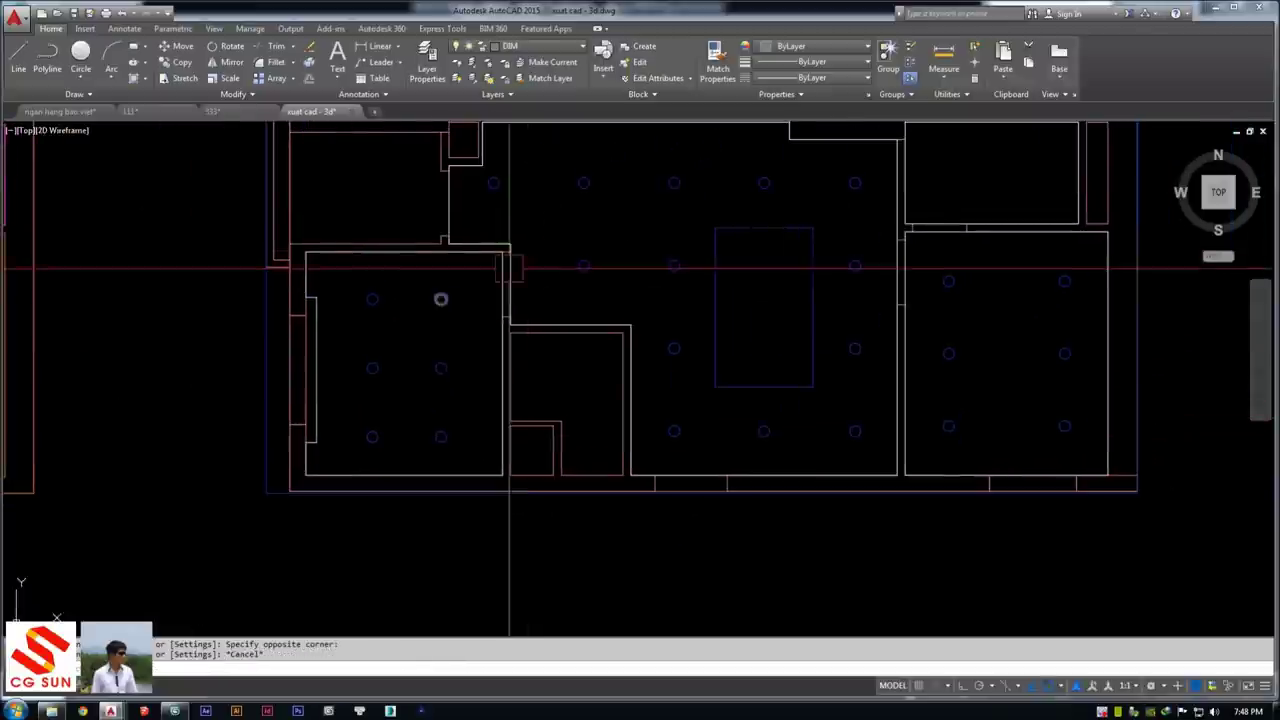
scroll(451, 306, up, 3)
Select the left room's wall and inner outlines to check them
click(520, 306)
scroll(478, 349, up, 2)
scroll(478, 349, down, 2)
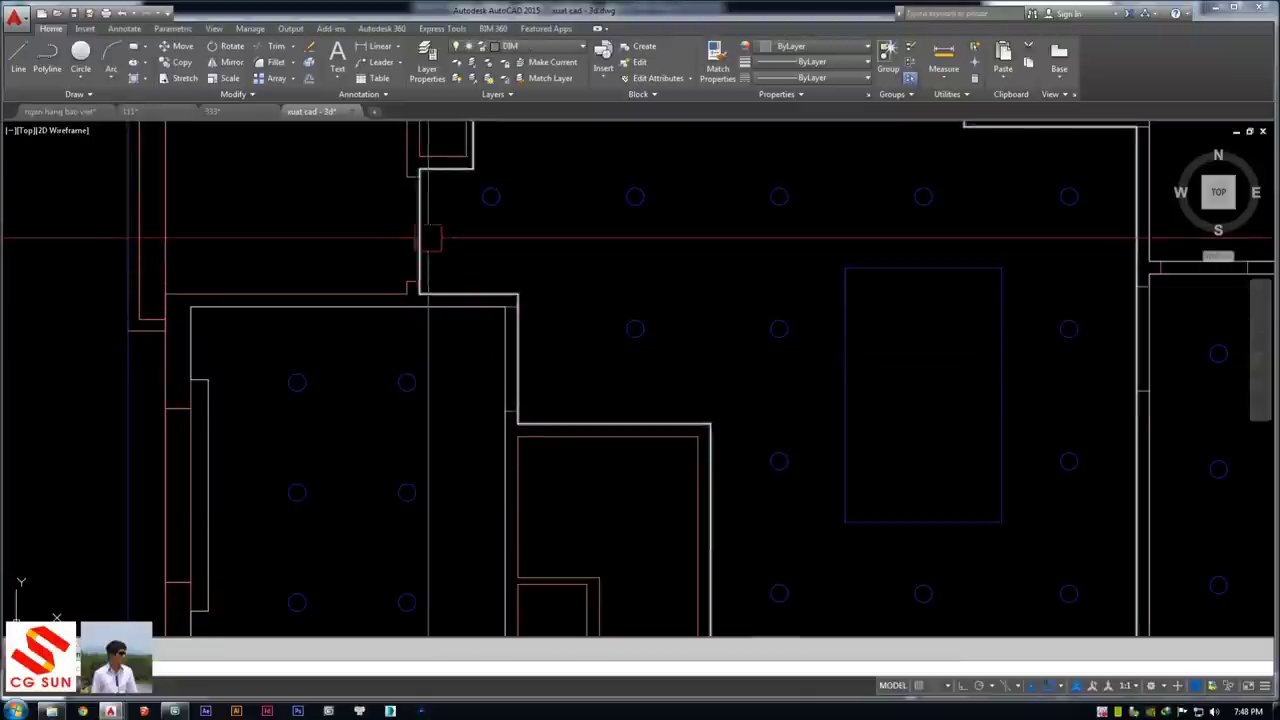
scroll(529, 281, down, 2)
key(Escape)
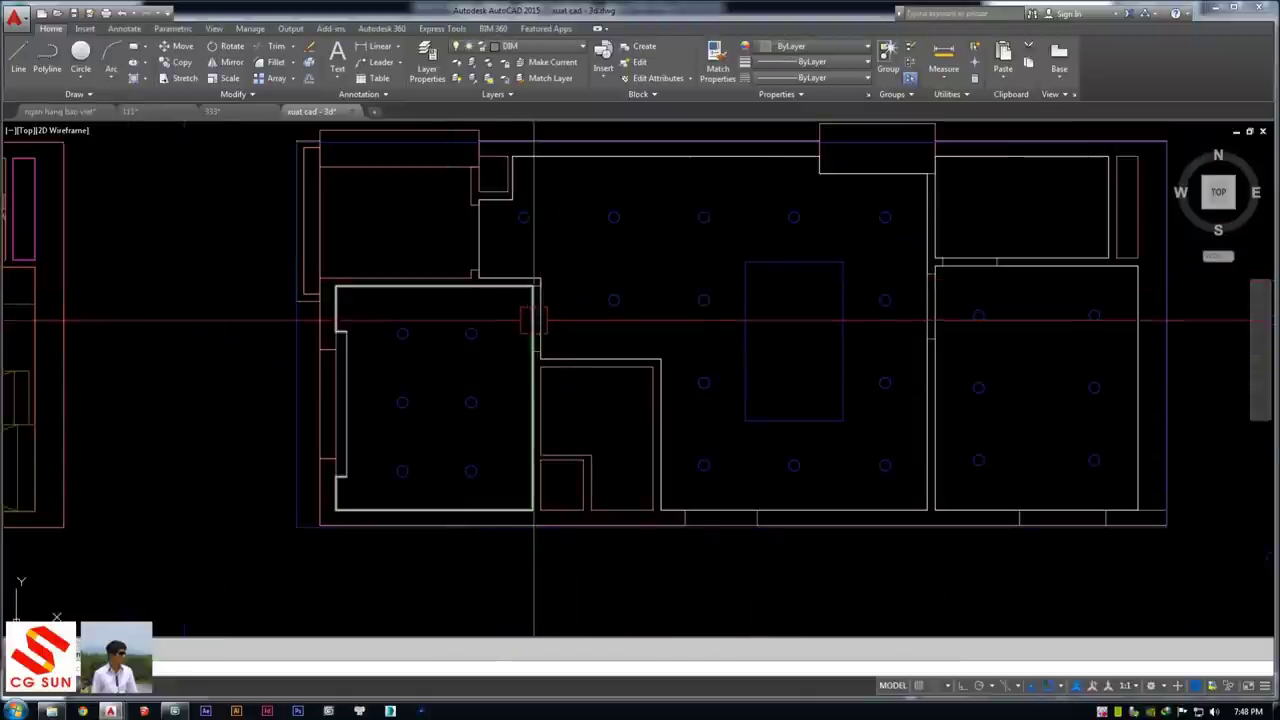
click(536, 420)
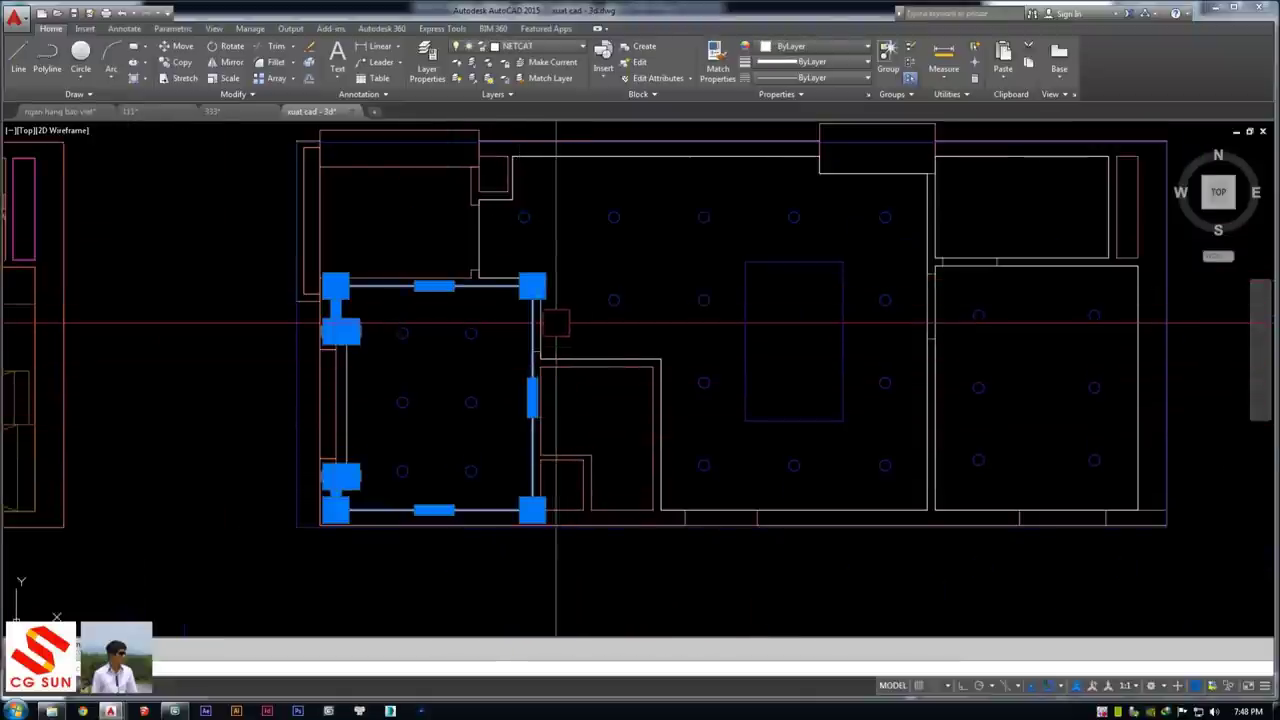
click(556, 323)
key(Escape)
Delete the inner room outlines of the left and central rooms
middle_drag(508, 159, 450, 195)
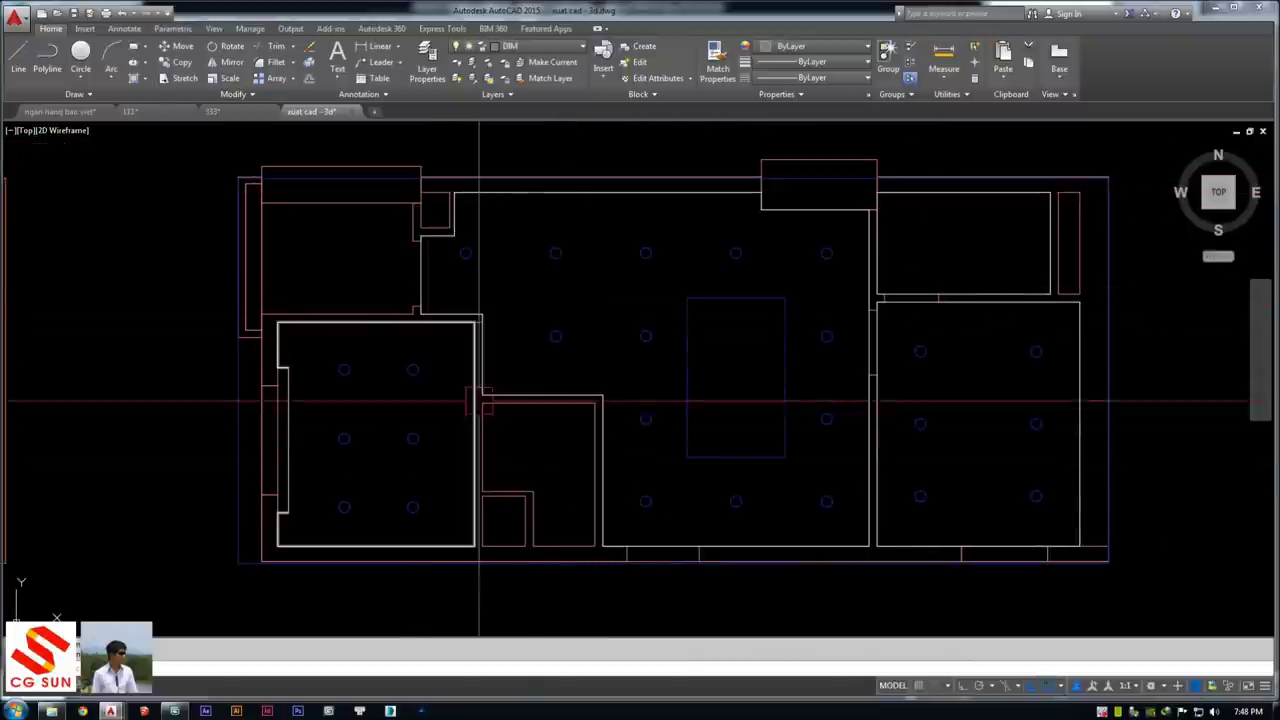
click(481, 398)
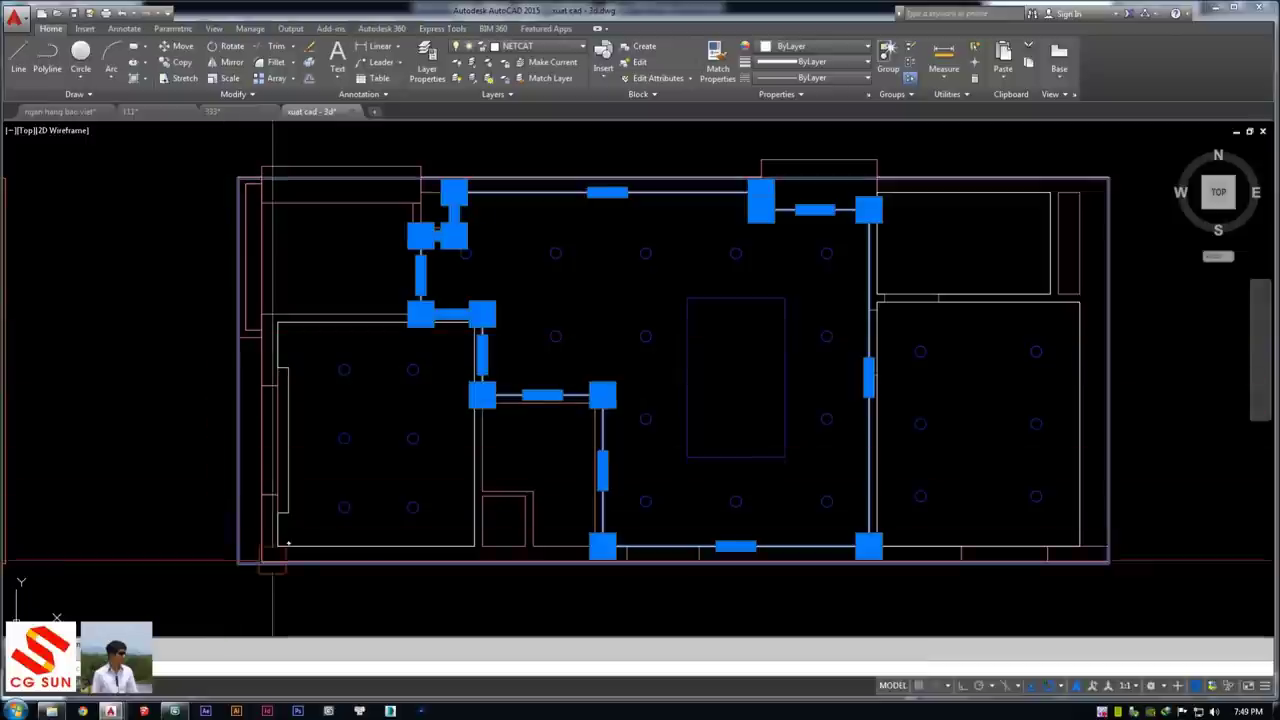
key(Escape)
click(340, 325)
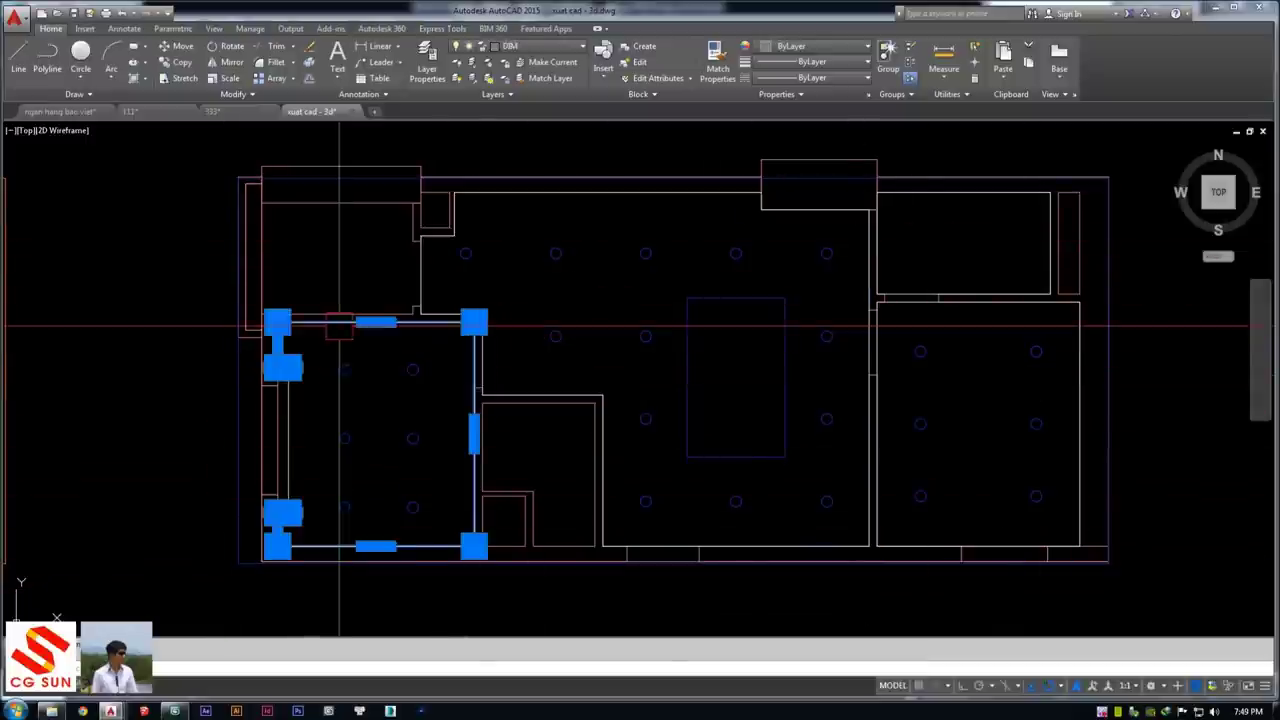
click(482, 420)
key(Delete)
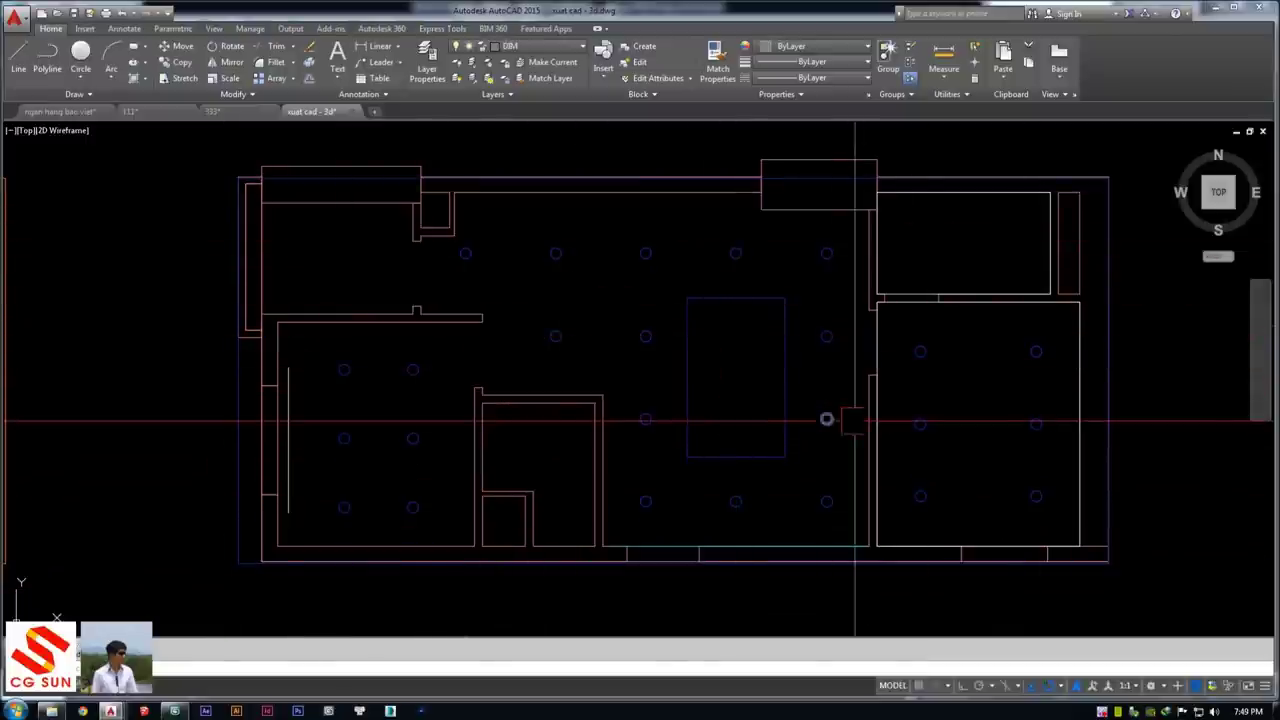
scroll(361, 345, up, 2)
scroll(361, 345, up, 4)
scroll(366, 149, down, 2)
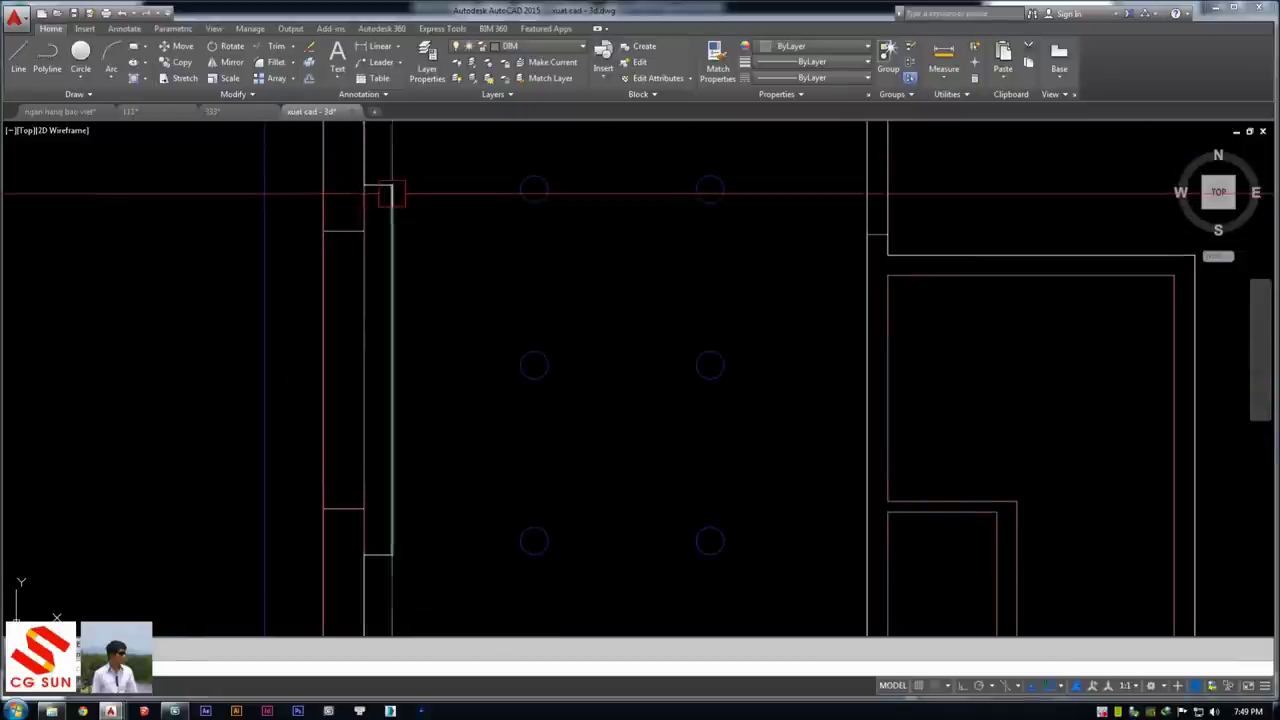
Draw a small rectangle near the top of the ceiling plan
key(Escape)
key(space)
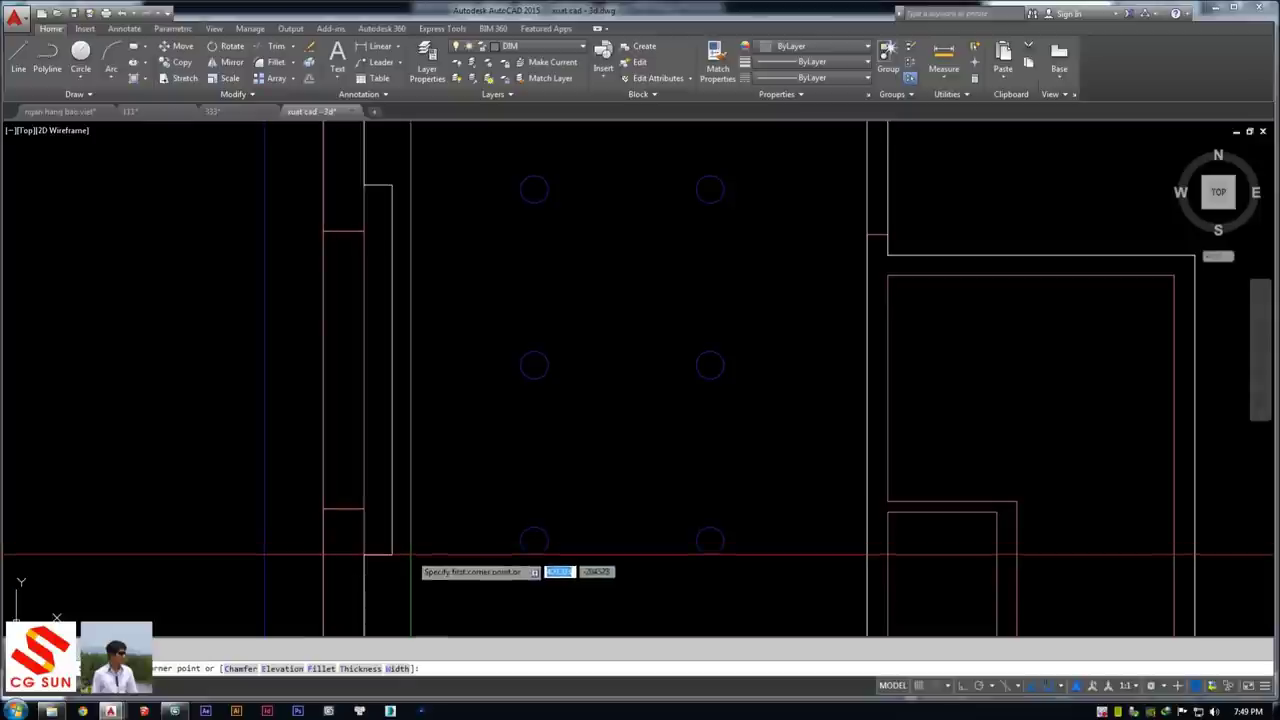
click(364, 184)
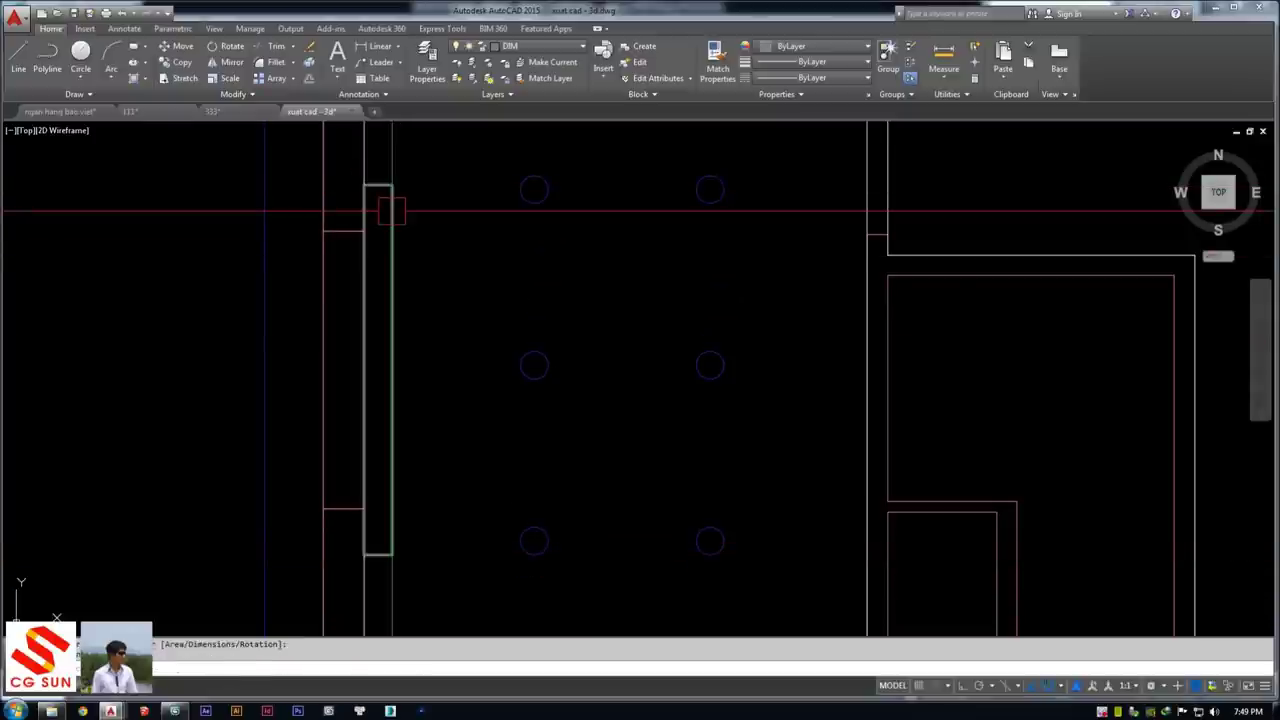
click(386, 163)
click(443, 351)
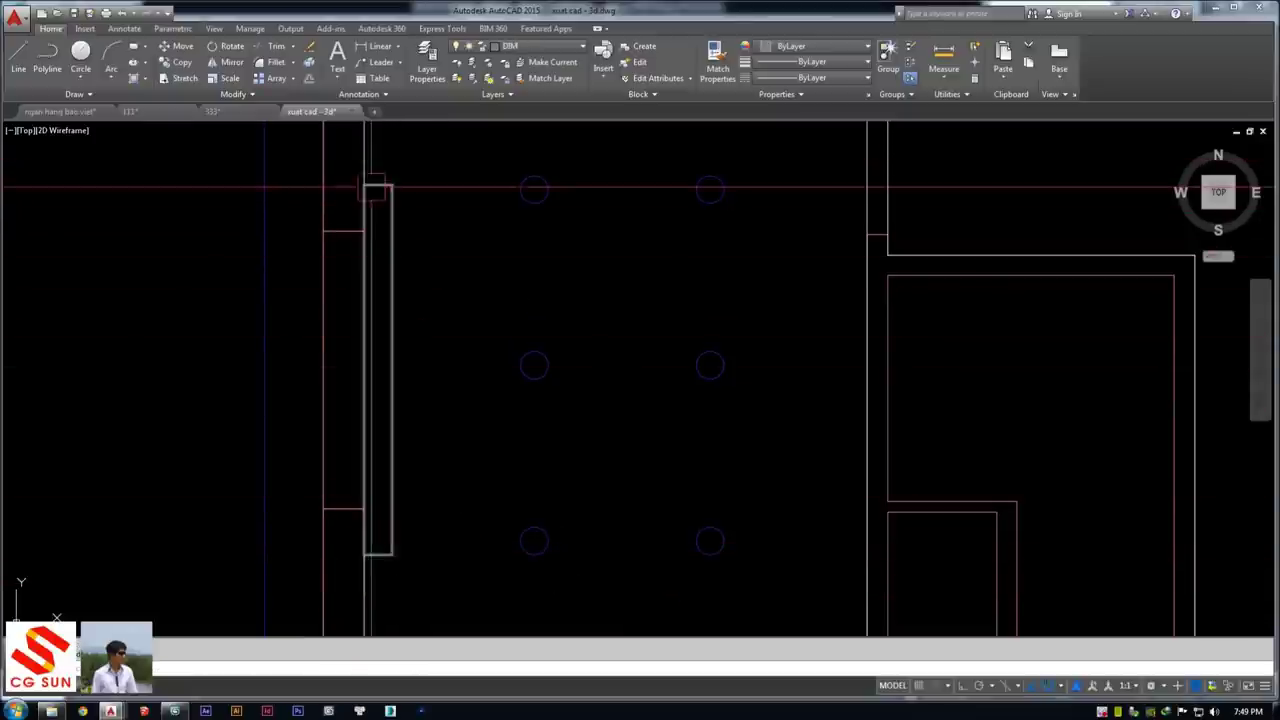
Start Match Properties from a source object, then cancel it
middle_drag(419, 571, 389, 352)
scroll(389, 352, down, 2)
text(a)
key(Return)
click(336, 300)
scroll(414, 331, down, 3)
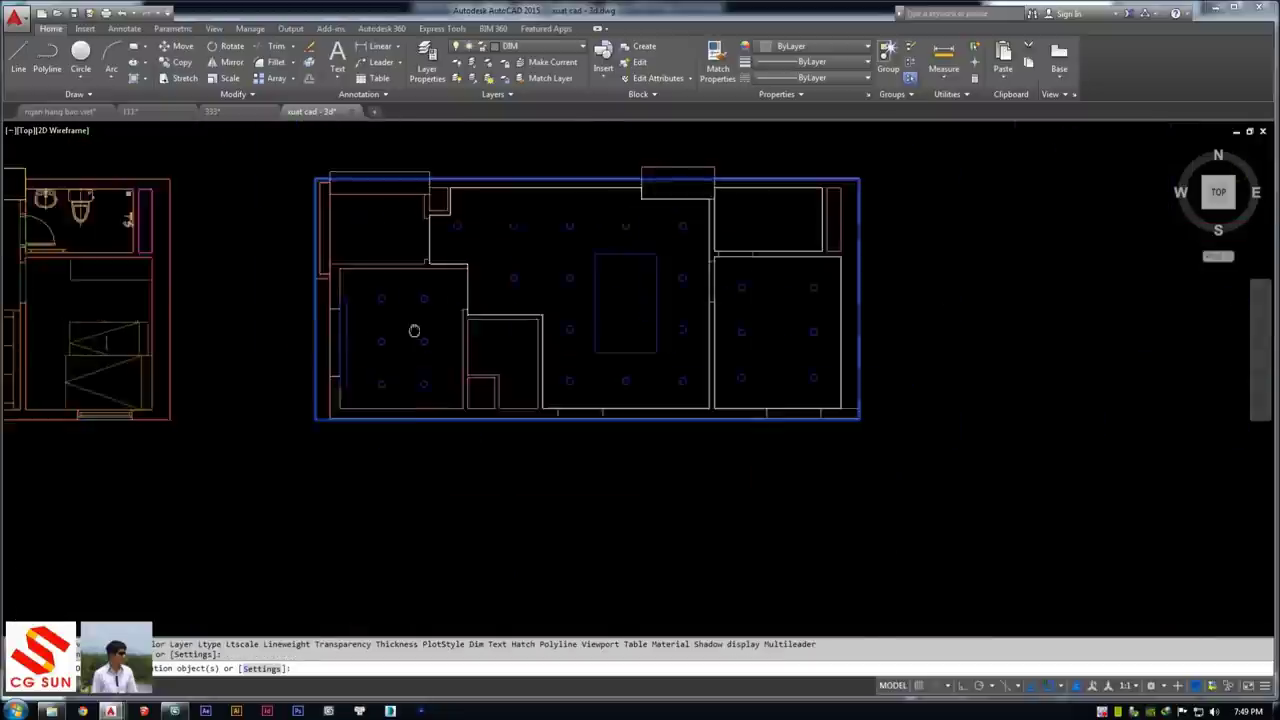
scroll(414, 331, up, 2)
key(Escape)
Delete the rectangle in the upper-right room of the ceiling plan
mouse_move(783, 366)
middle_down()
mouse_move(643, 366)
mouse_move(601, 381)
middle_up()
click(627, 316)
key(Delete)
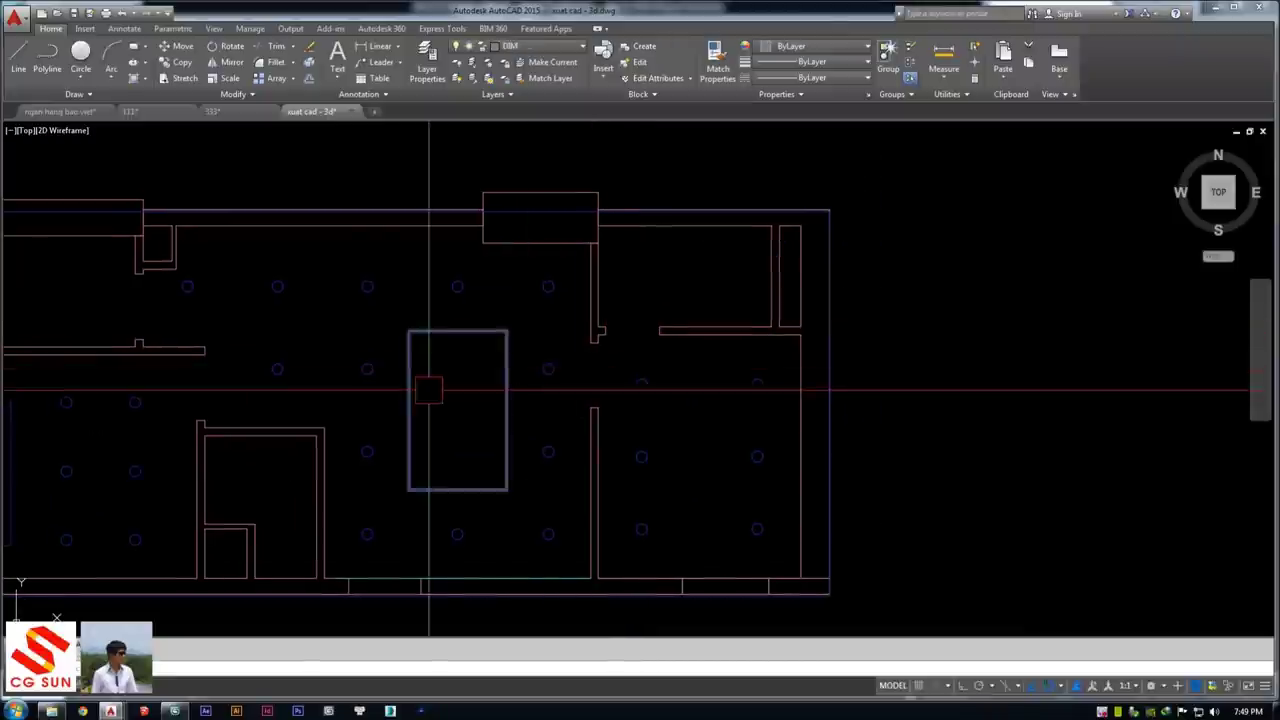
middle_drag(429, 390, 547, 338)
Isolate the outer boundary polyline's layer to inspect it alone
click(76, 428)
text(LAYiso)
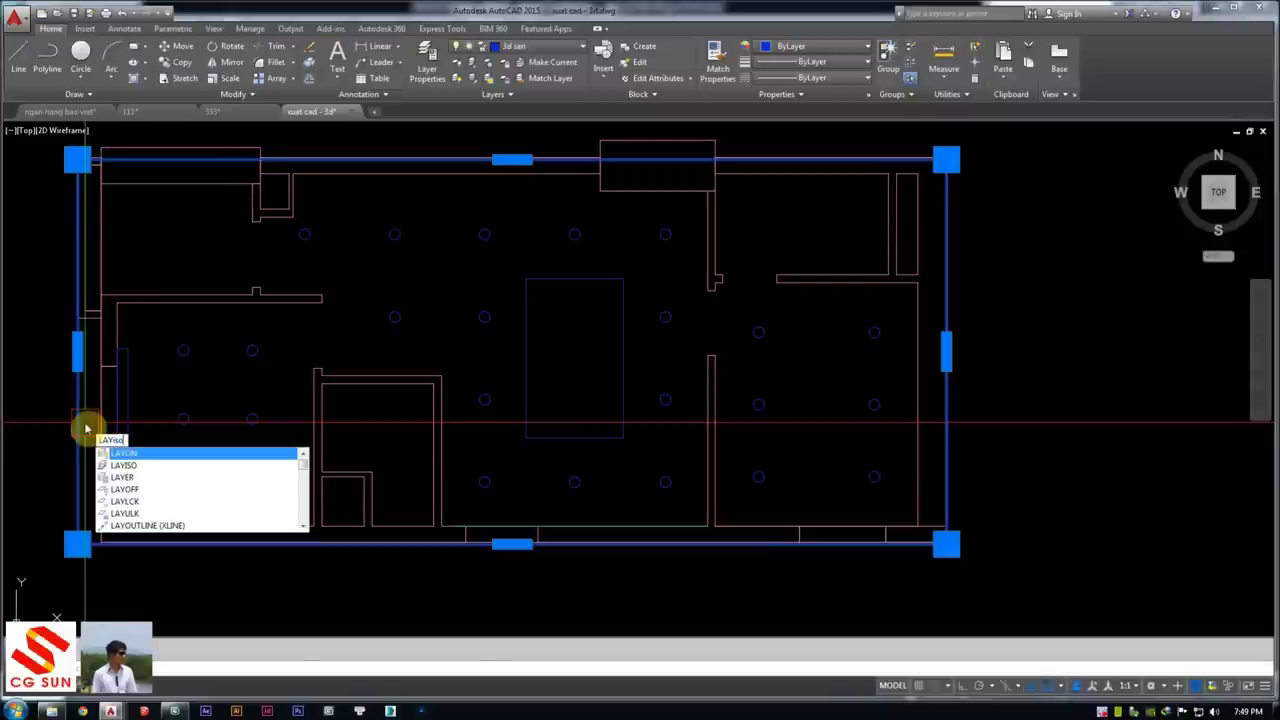
key(Return)
scroll(172, 400, down, 2)
middle_drag(179, 245, 185, 225)
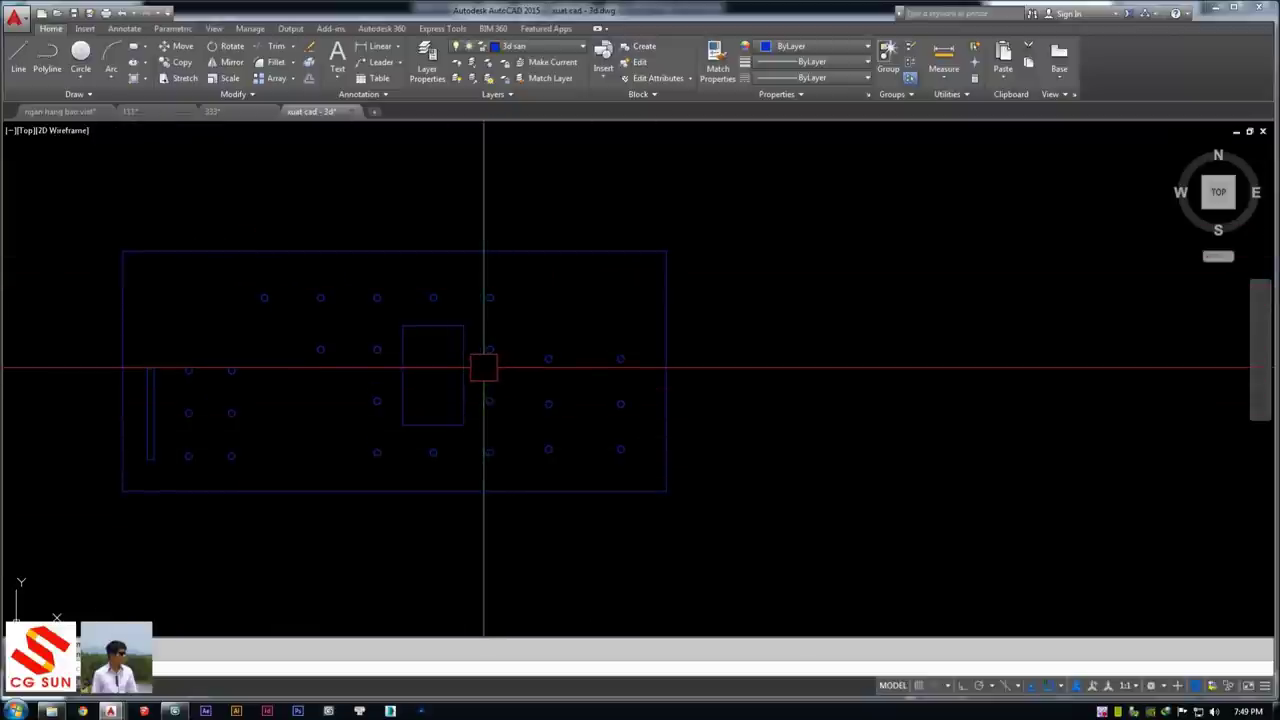
middle_drag(426, 366, 440, 366)
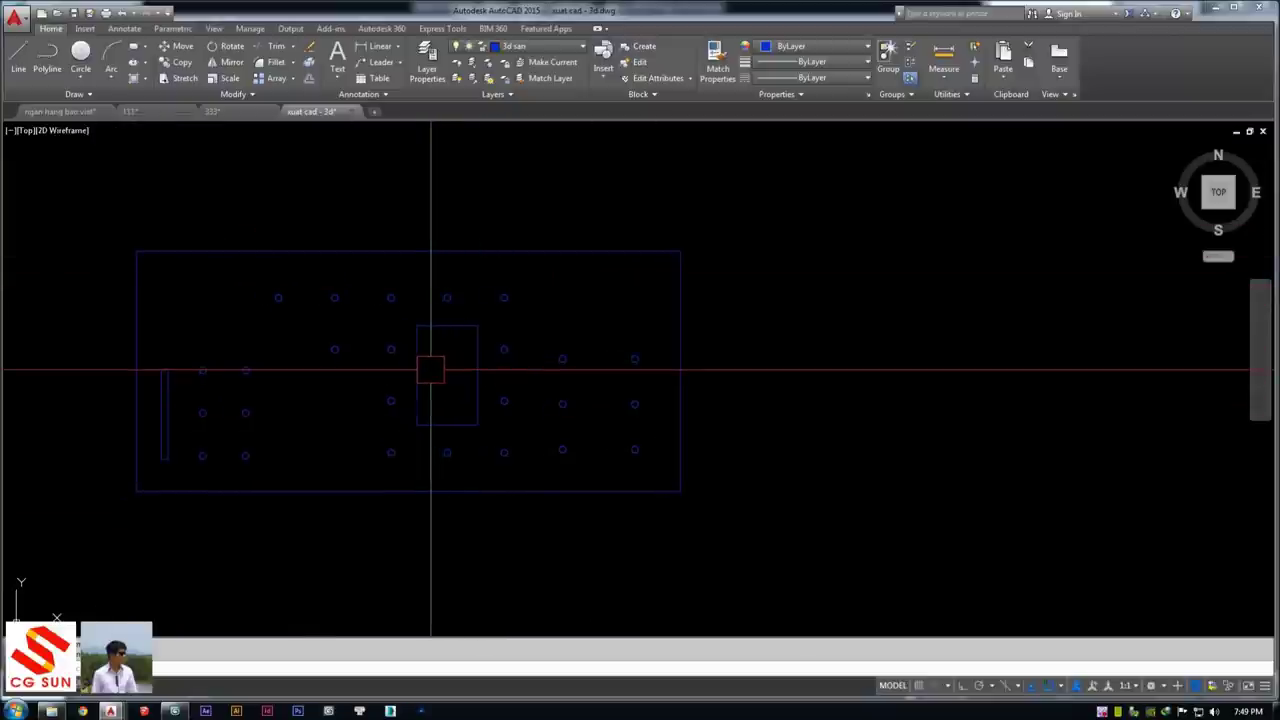
Turn all layers back on and frame both floor plans
text(layon)
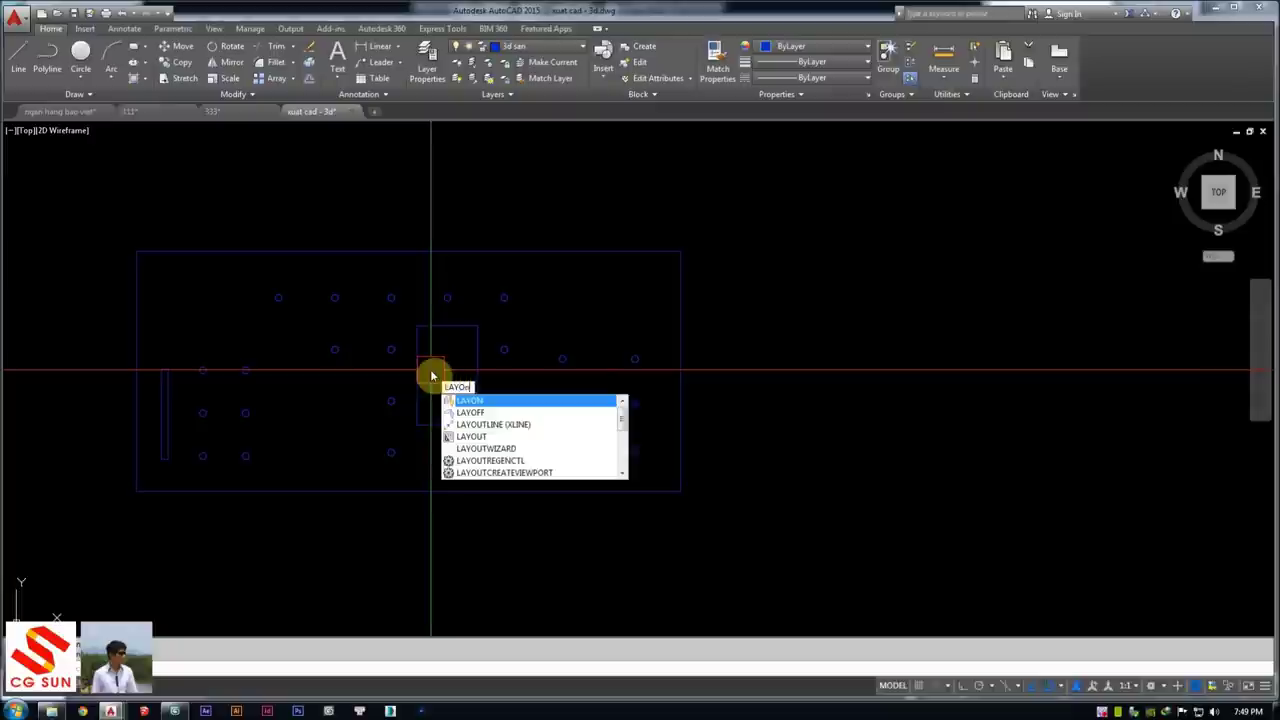
key(Return)
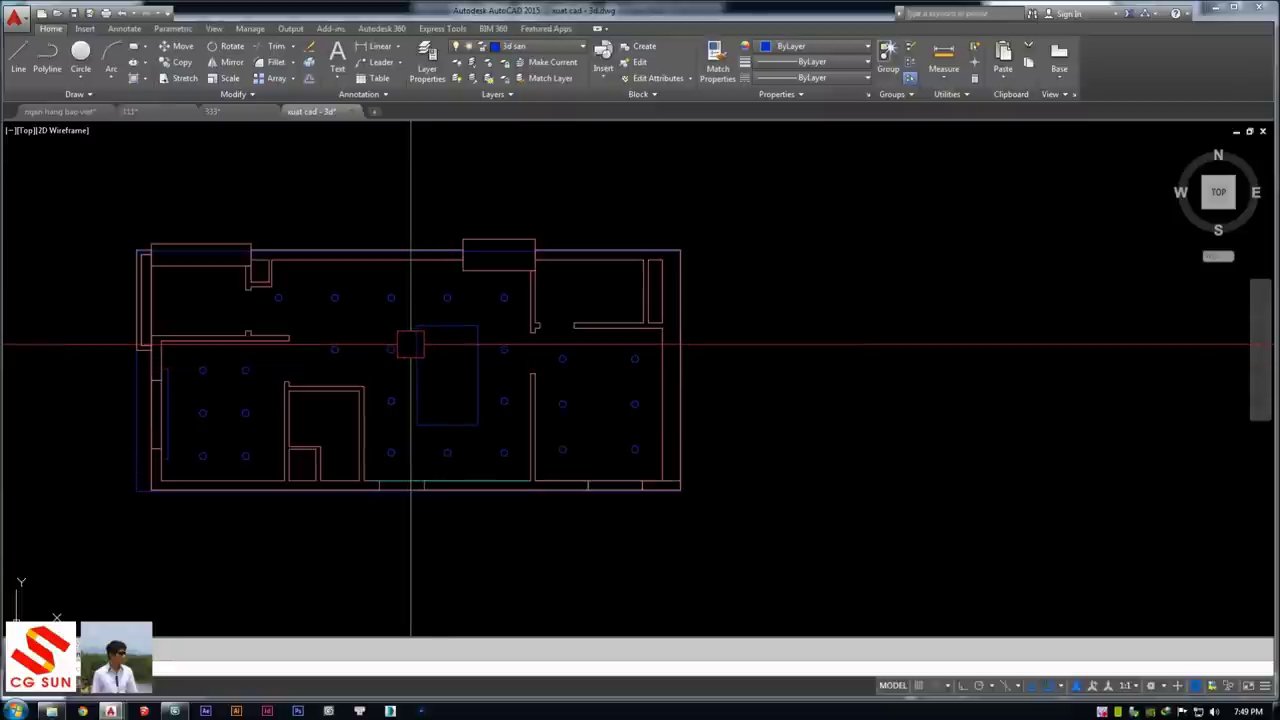
middle_drag(420, 344, 399, 321)
scroll(399, 321, down, 5)
scroll(403, 211, up, 2)
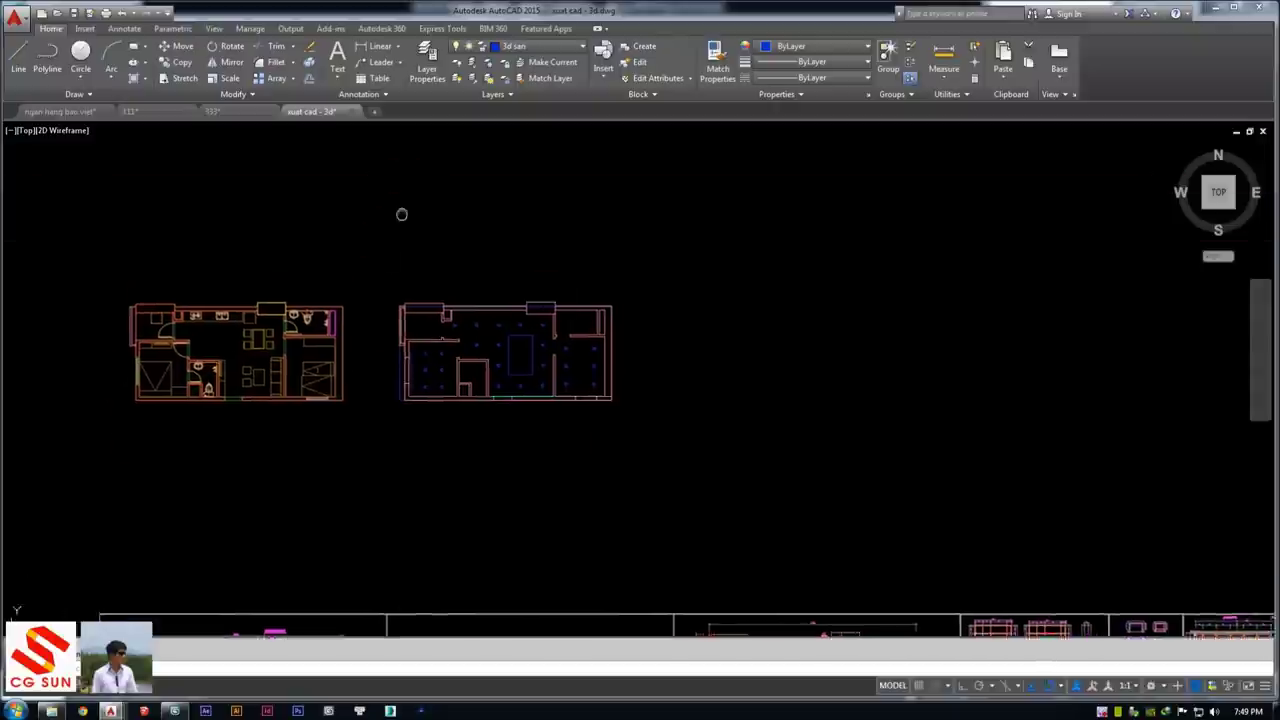
middle_drag(403, 211, 380, 249)
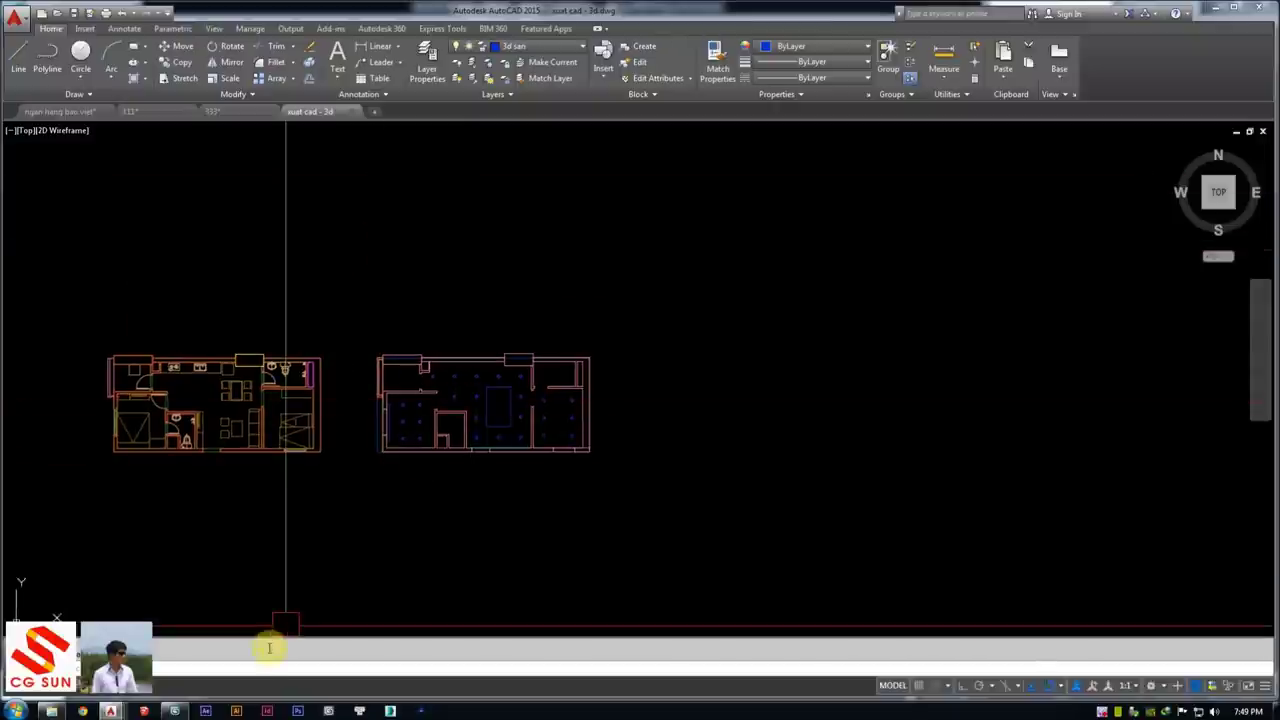
Import xuat cad - 3d.dwg into the 3ds Max scene, accepting the DWG Import Options
click(174, 711)
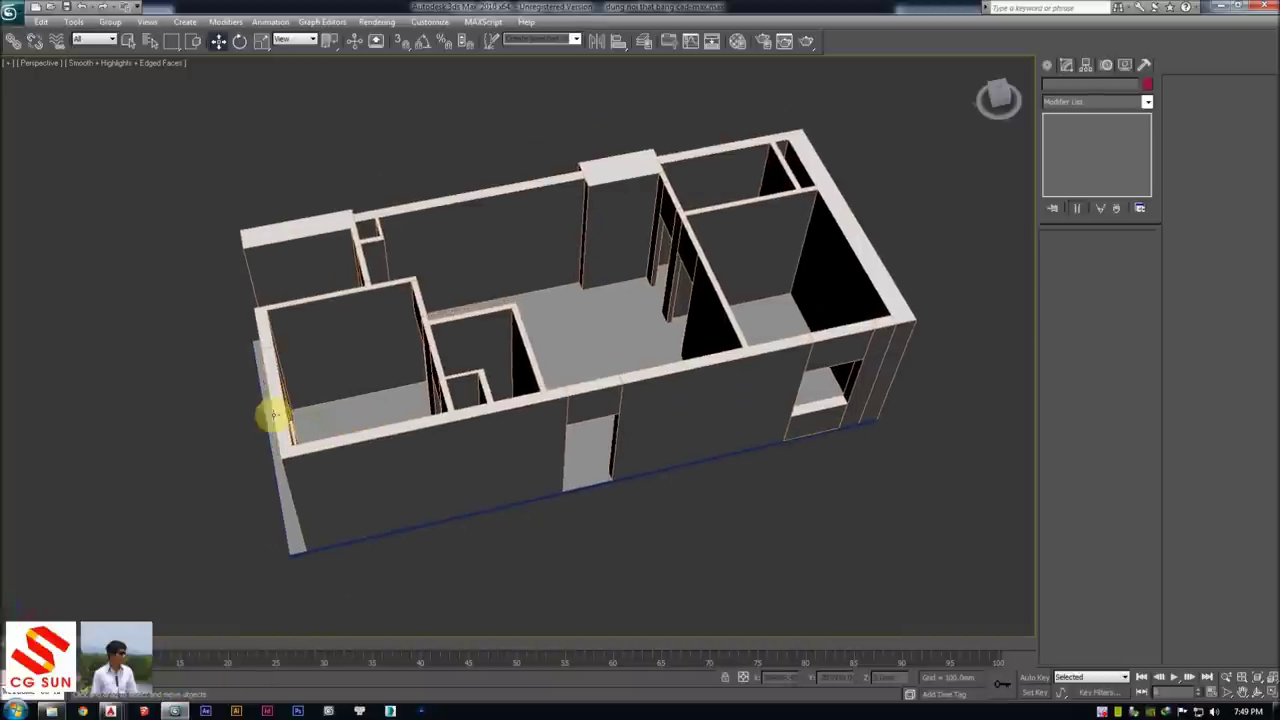
click(12, 12)
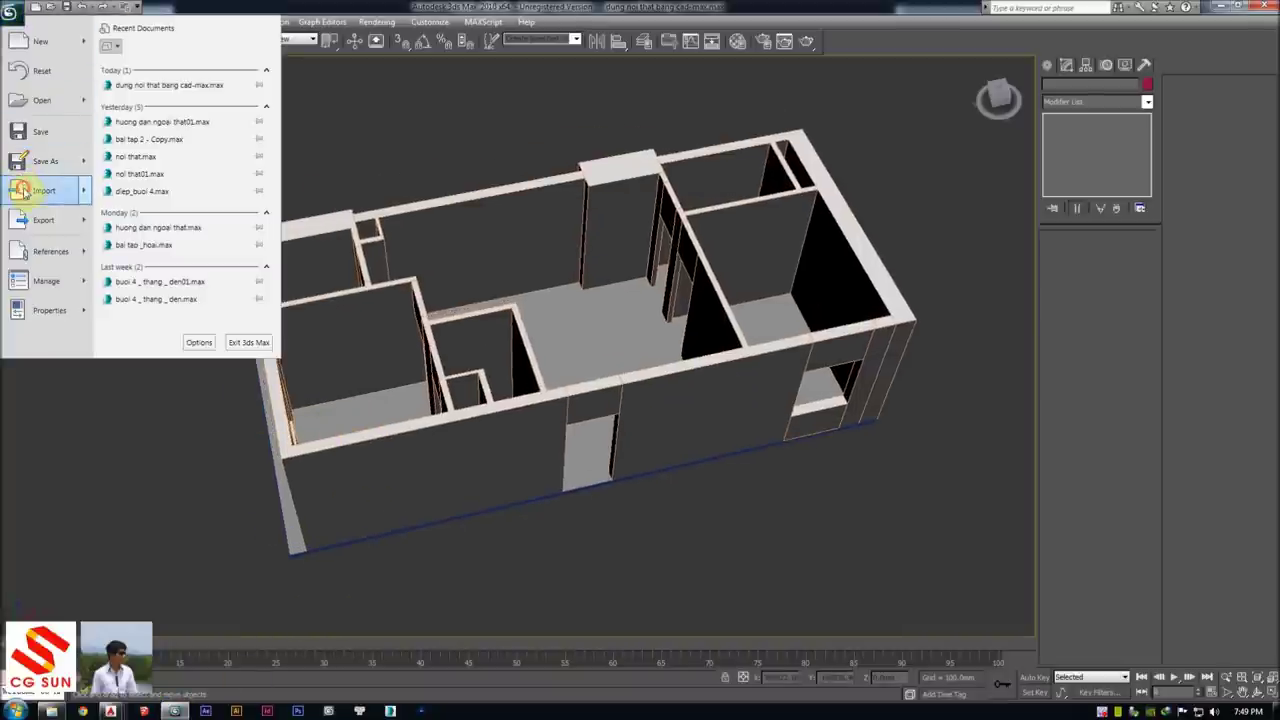
click(22, 190)
double_click(514, 137)
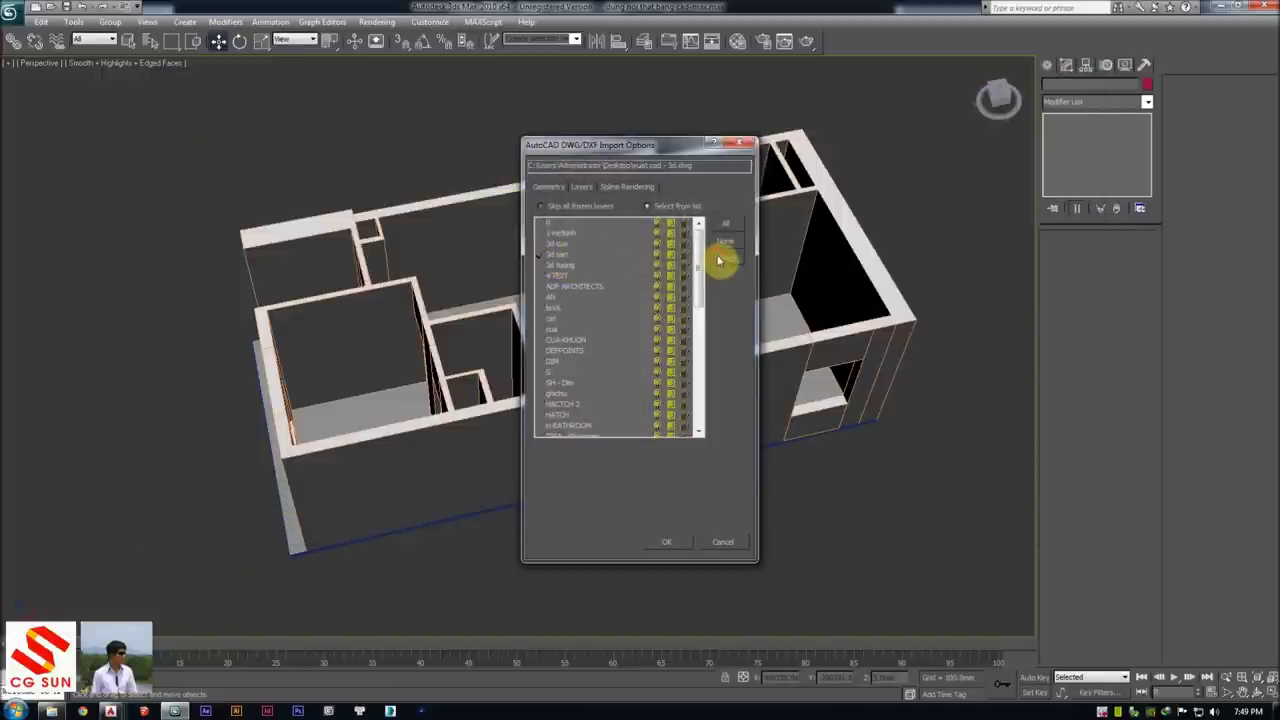
click(664, 540)
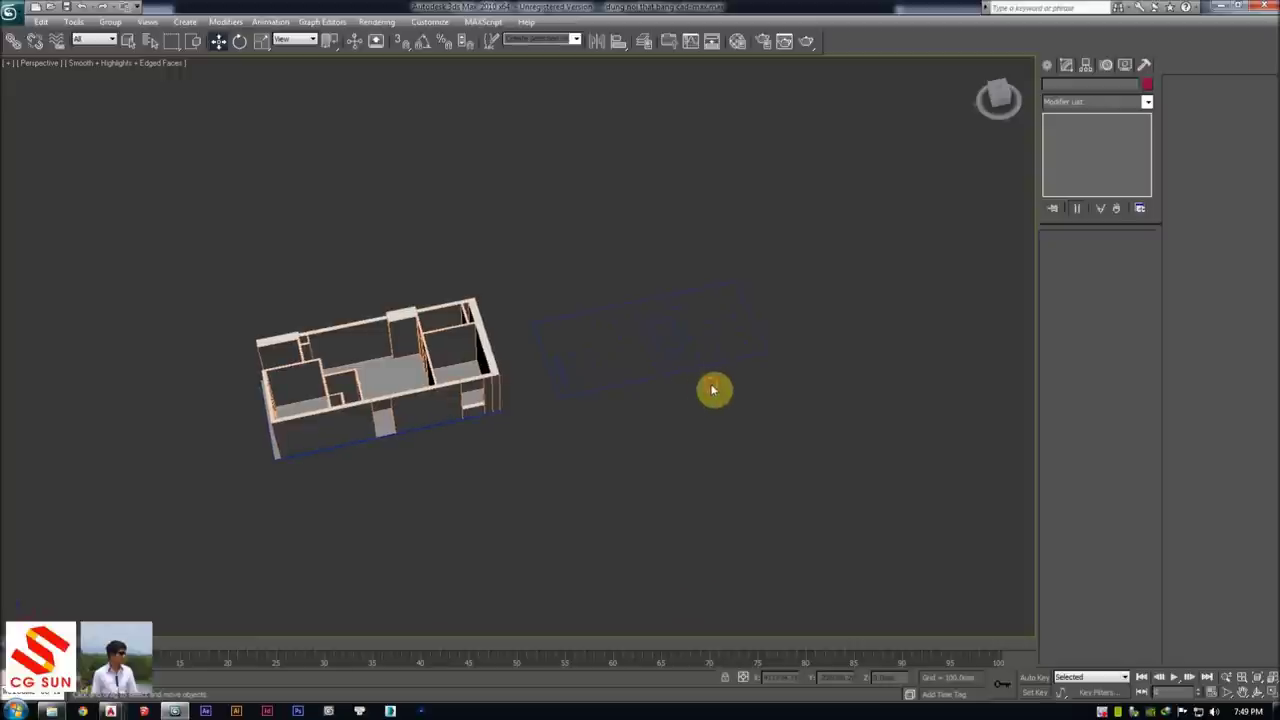
Check the imported ceiling plan in Top view and drag it toward the centre
click(680, 355)
key(F3)
click(680, 357)
click(673, 350)
key(t)
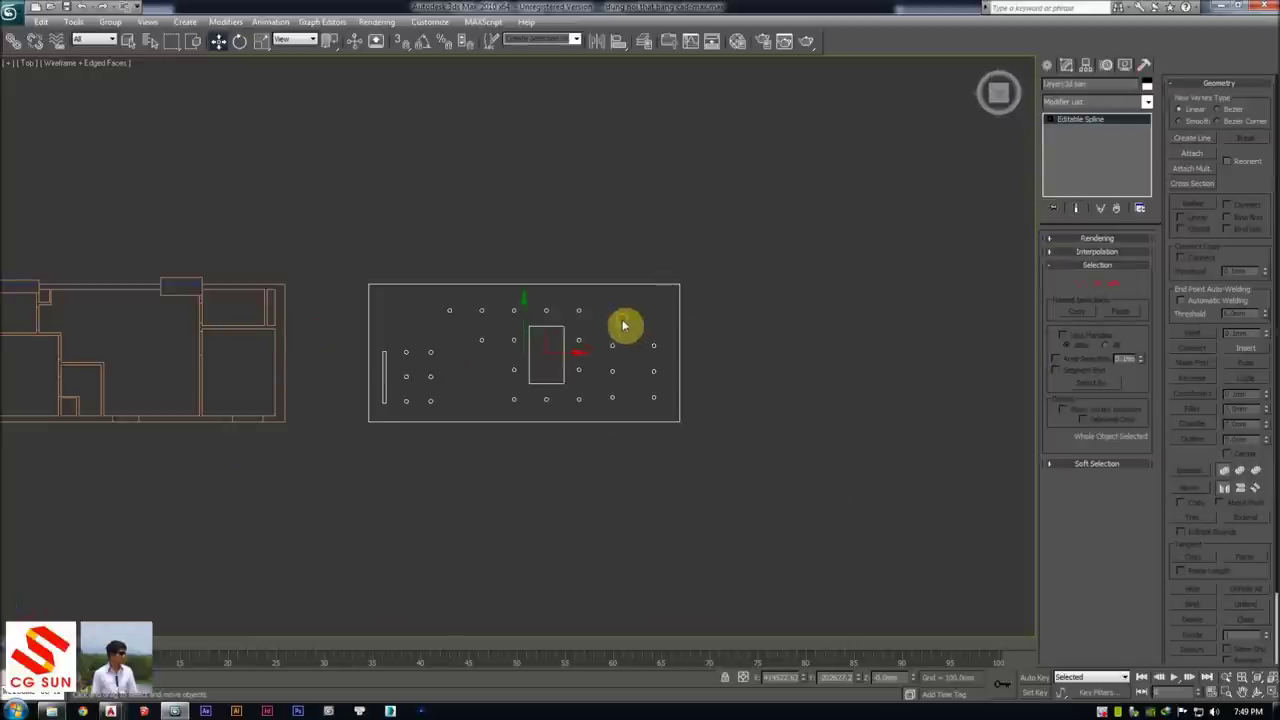
click(608, 293)
click(506, 351)
middle_drag(506, 351, 592, 337)
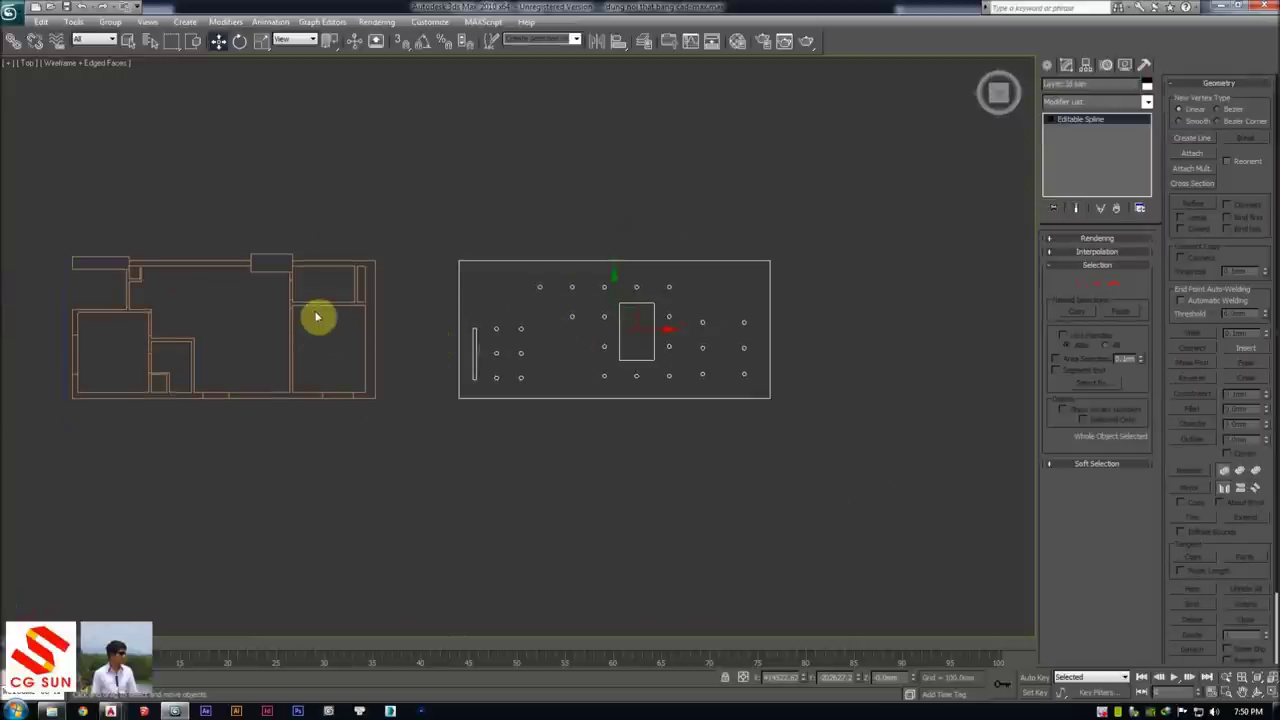
Compare with the AutoCAD drawing, restore smooth shading in 3ds Max, then return to AutoCAD
key(alt+Tab)
scroll(293, 318, up, 1)
scroll(200, 380, up, 2)
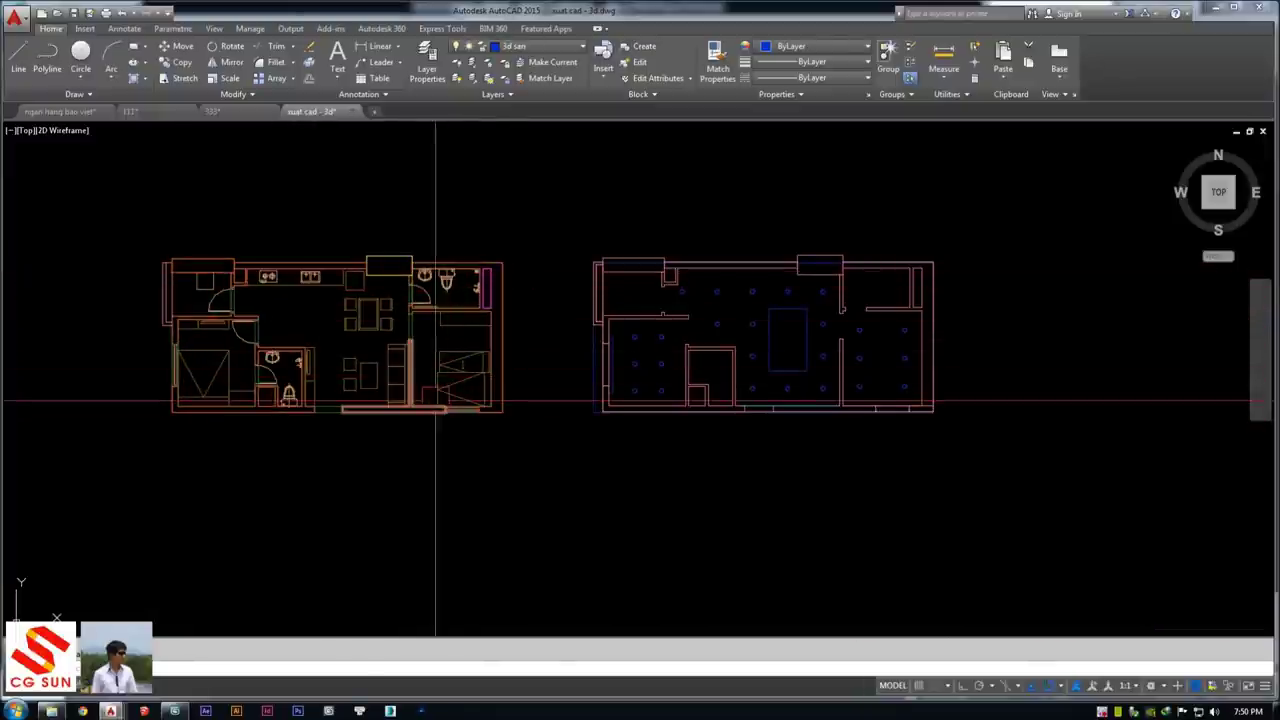
key(alt+Tab)
click(530, 435)
click(612, 331)
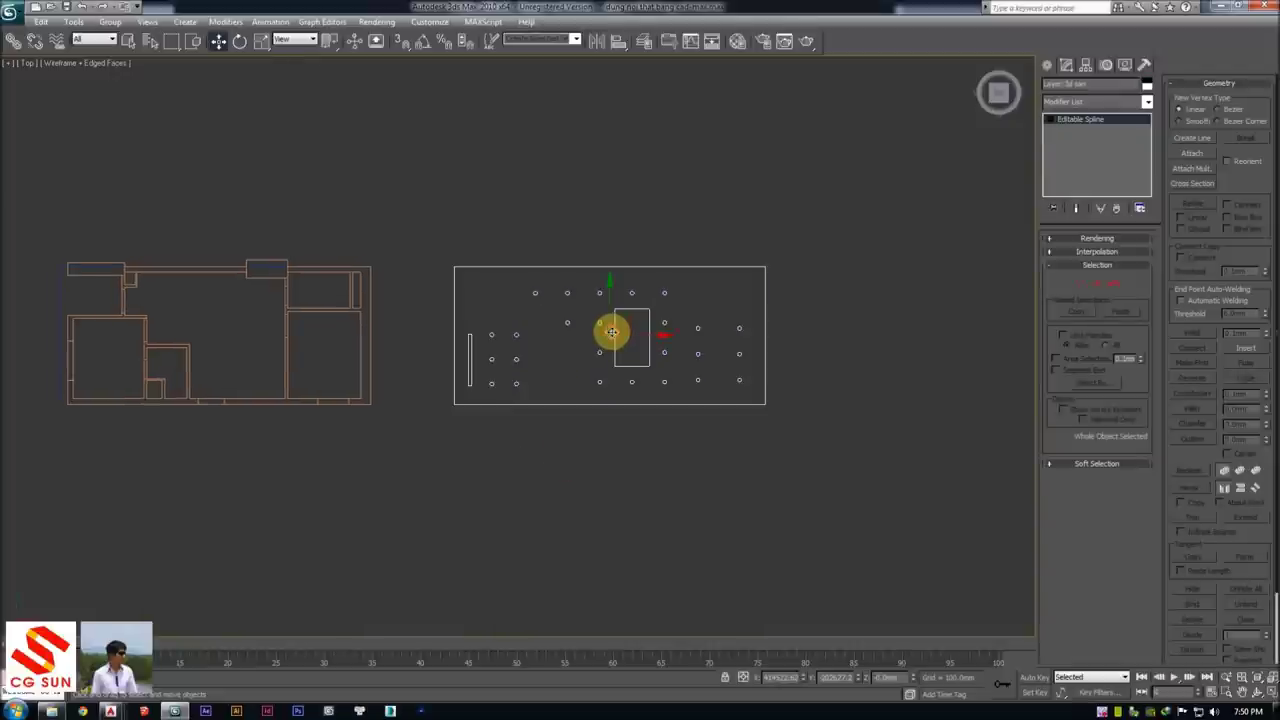
click(617, 249)
scroll(635, 308, up, 3)
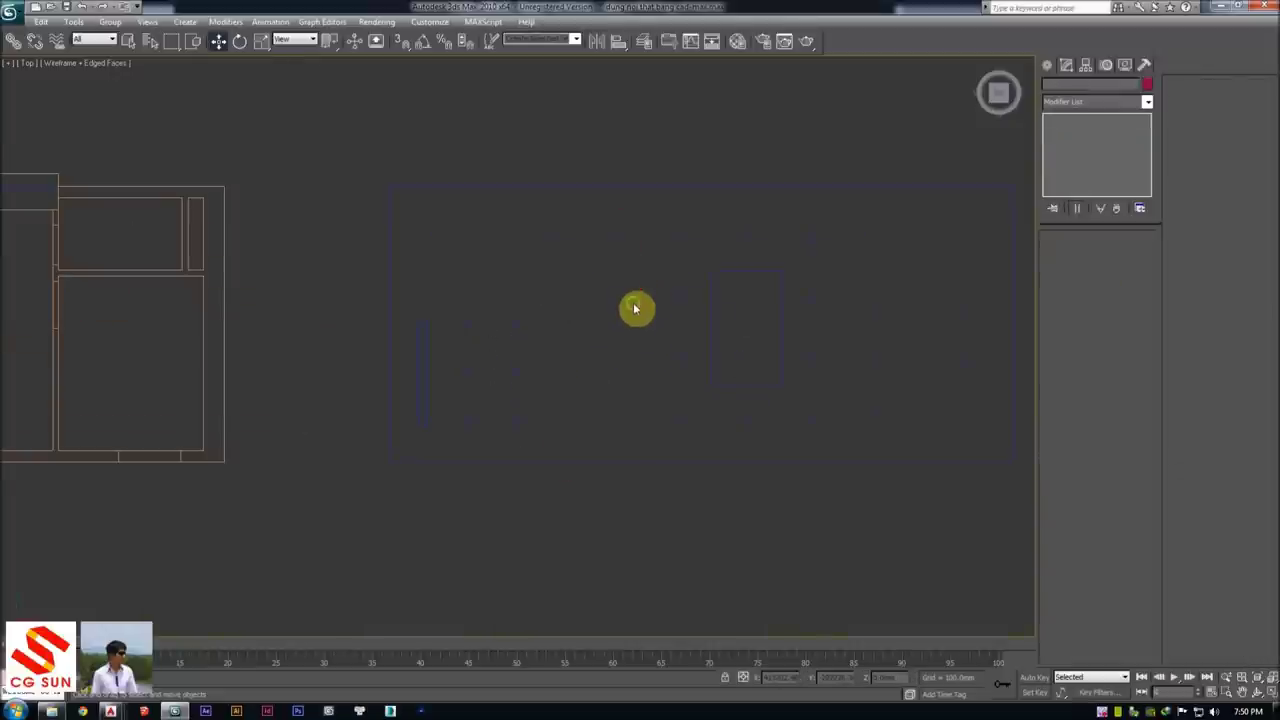
key(F3)
click(722, 272)
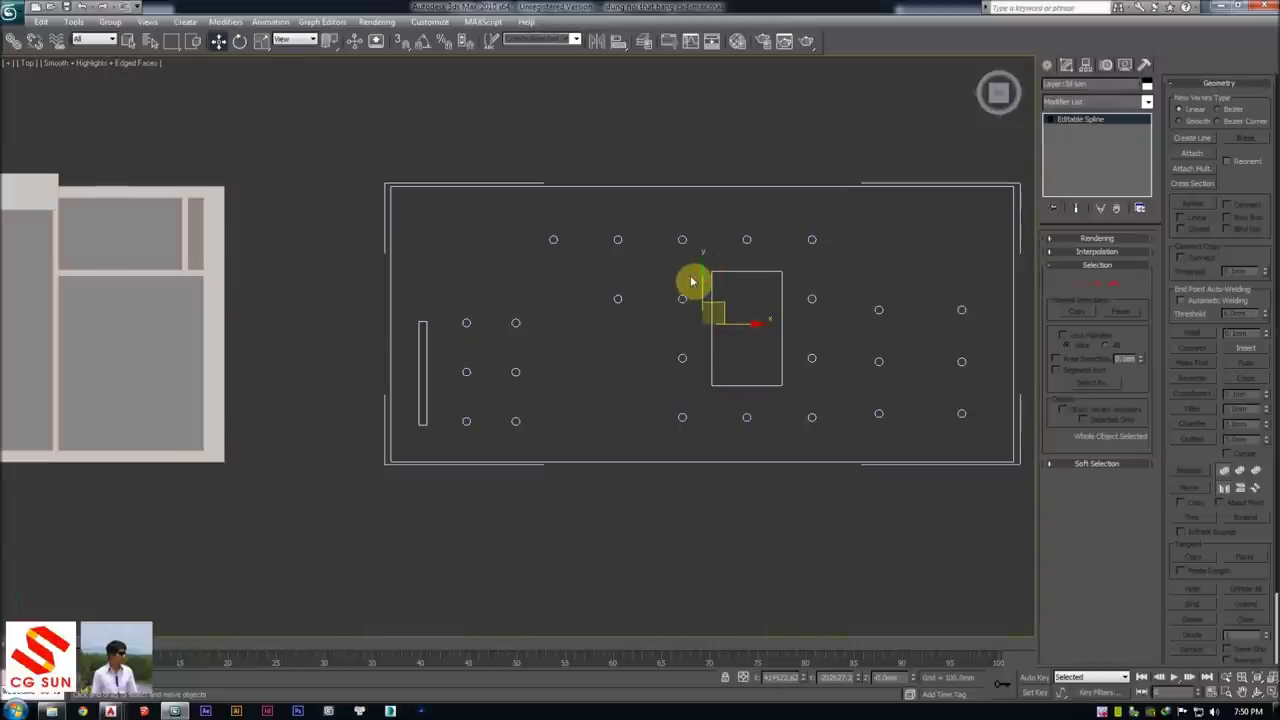
key(alt+Tab)
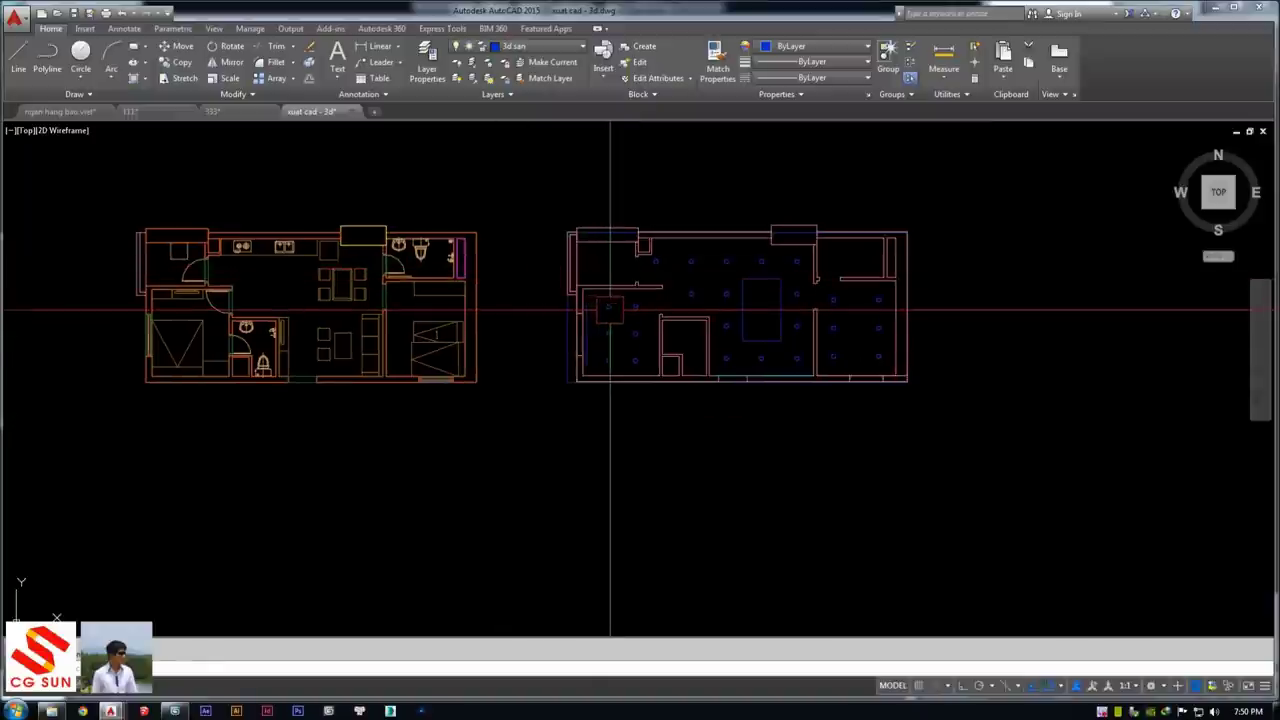
Inspect three ceiling light circles and the left floor plan's walls, then frame both plans
scroll(610, 310, up, 3)
scroll(608, 316, up, 1)
drag(603, 310, 520, 457)
key(Escape)
middle_drag(114, 317, 549, 254)
click(549, 254)
key(Escape)
scroll(545, 250, down, 5)
scroll(700, 230, up, 3)
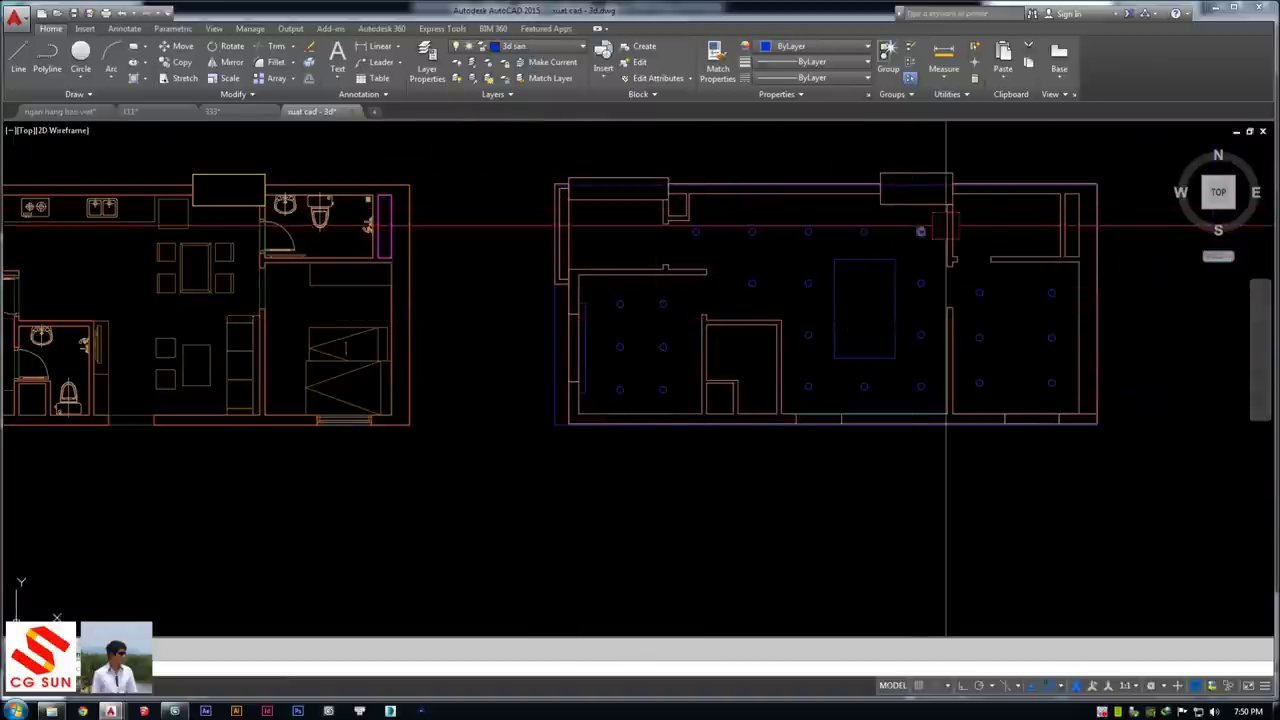
middle_drag(93, 196, 430, 196)
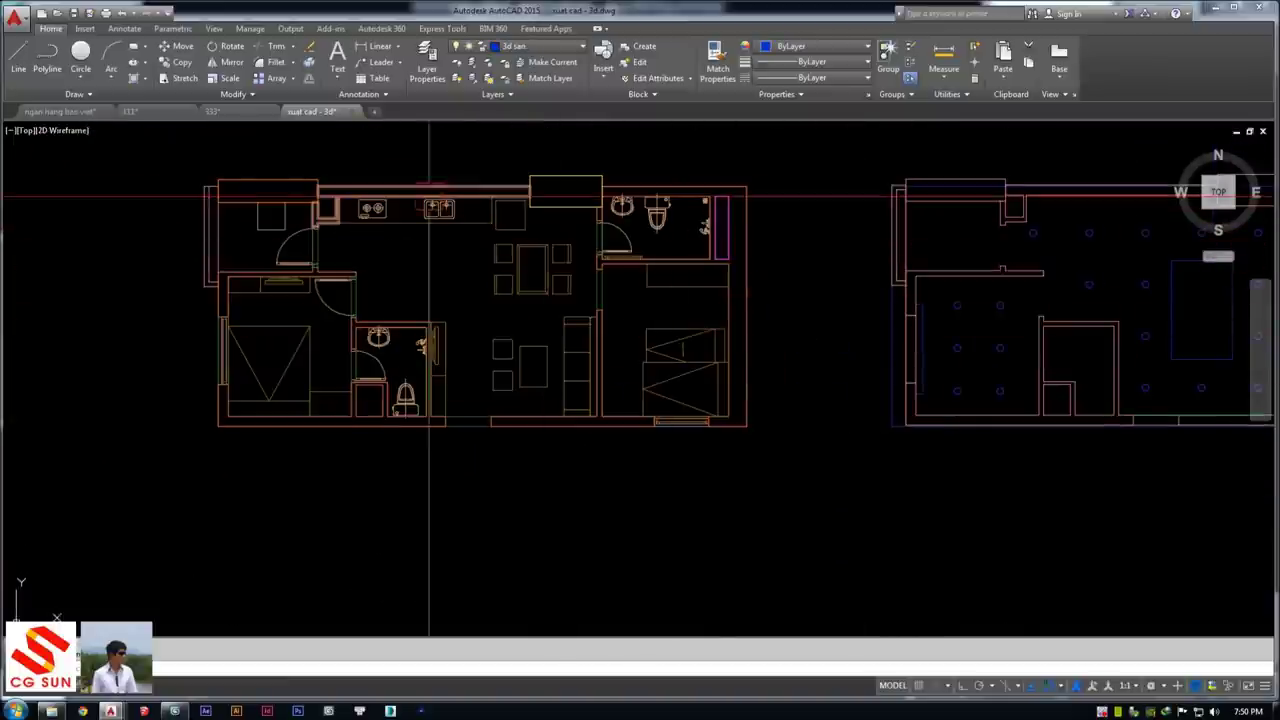
middle_drag(864, 291, 652, 283)
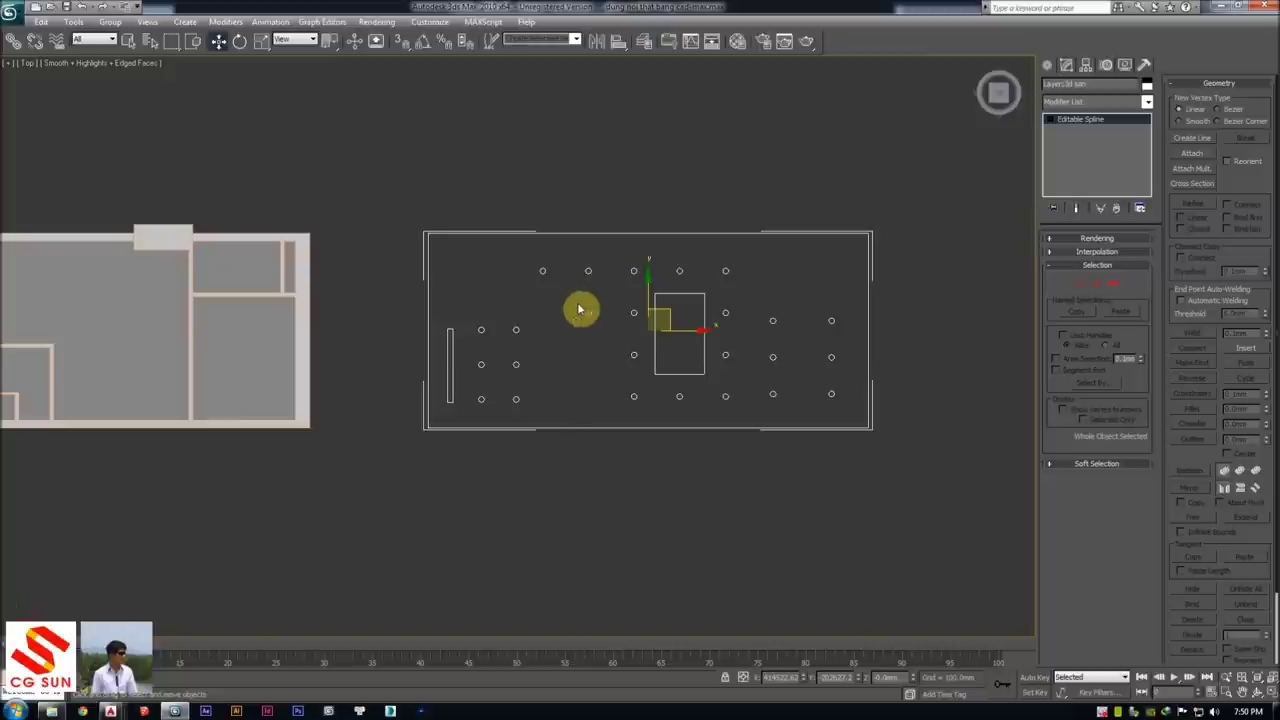
Select the ceiling plan outline and zoom in around it
click(650, 265)
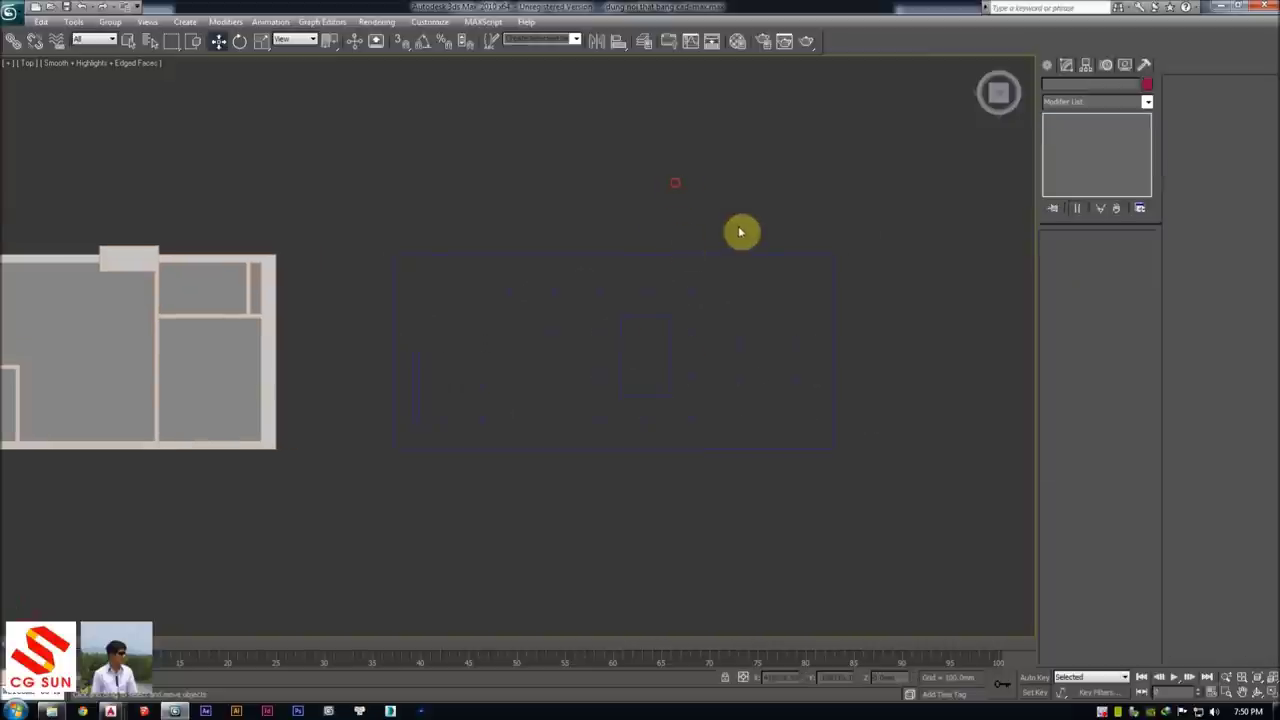
click(643, 258)
scroll(743, 451, up, 5)
scroll(554, 343, down, 3)
scroll(620, 320, down, 3)
scroll(666, 306, up, 5)
scroll(629, 300, down, 3)
scroll(491, 276, down, 4)
key(alt+Tab)
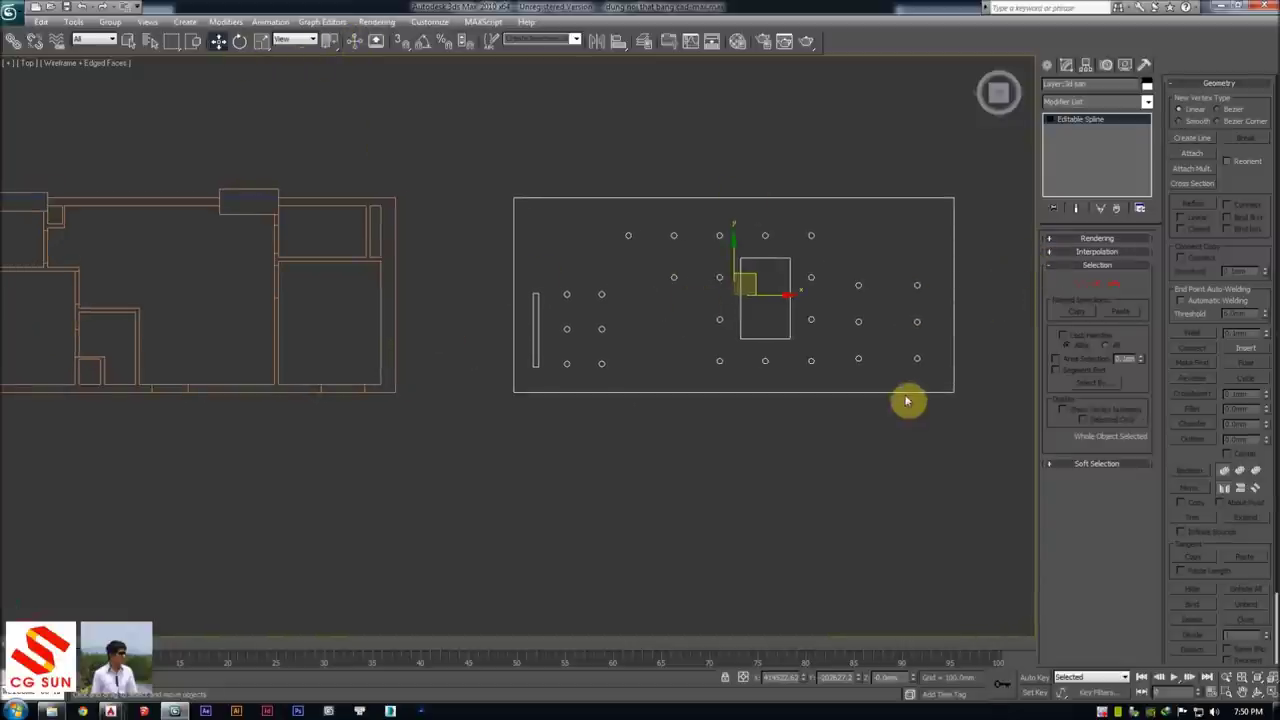
Snap the ceiling plan onto the floor plan's corner and check it in Perspective
drag(949, 397, 394, 403)
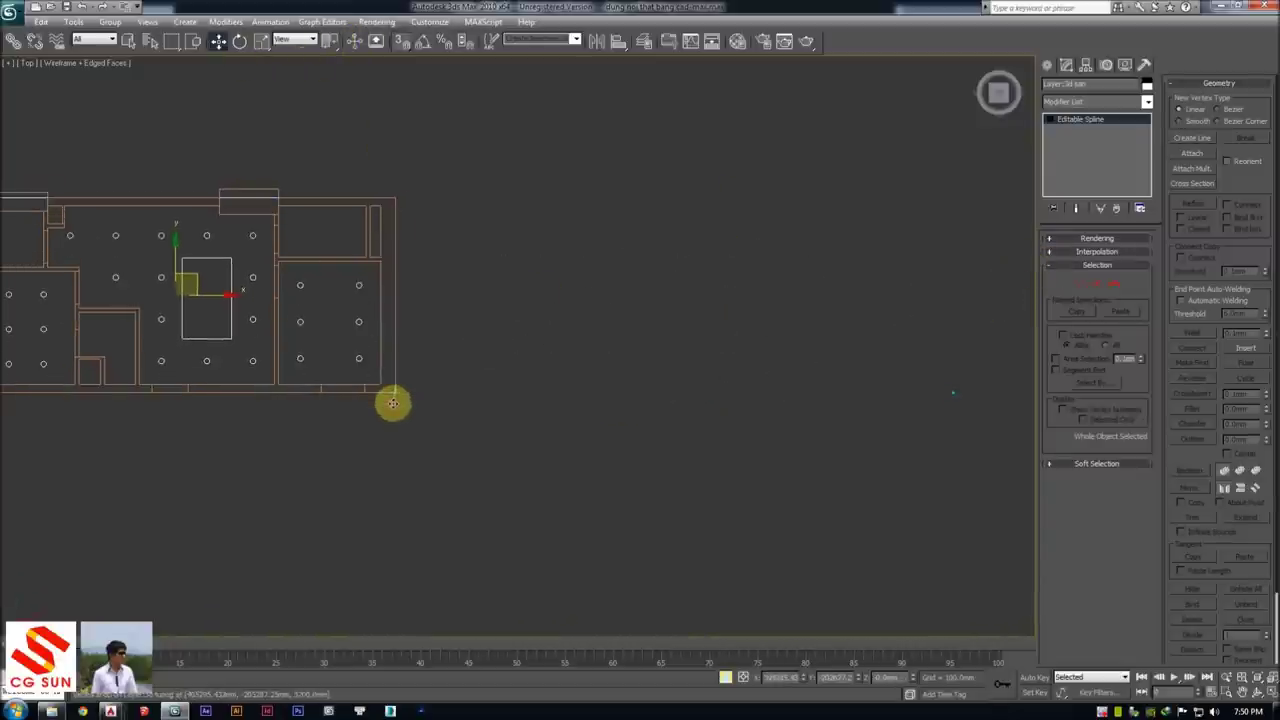
middle_drag(391, 403, 490, 477)
click(490, 477)
scroll(502, 356, up, 2)
middle_drag(531, 309, 529, 353)
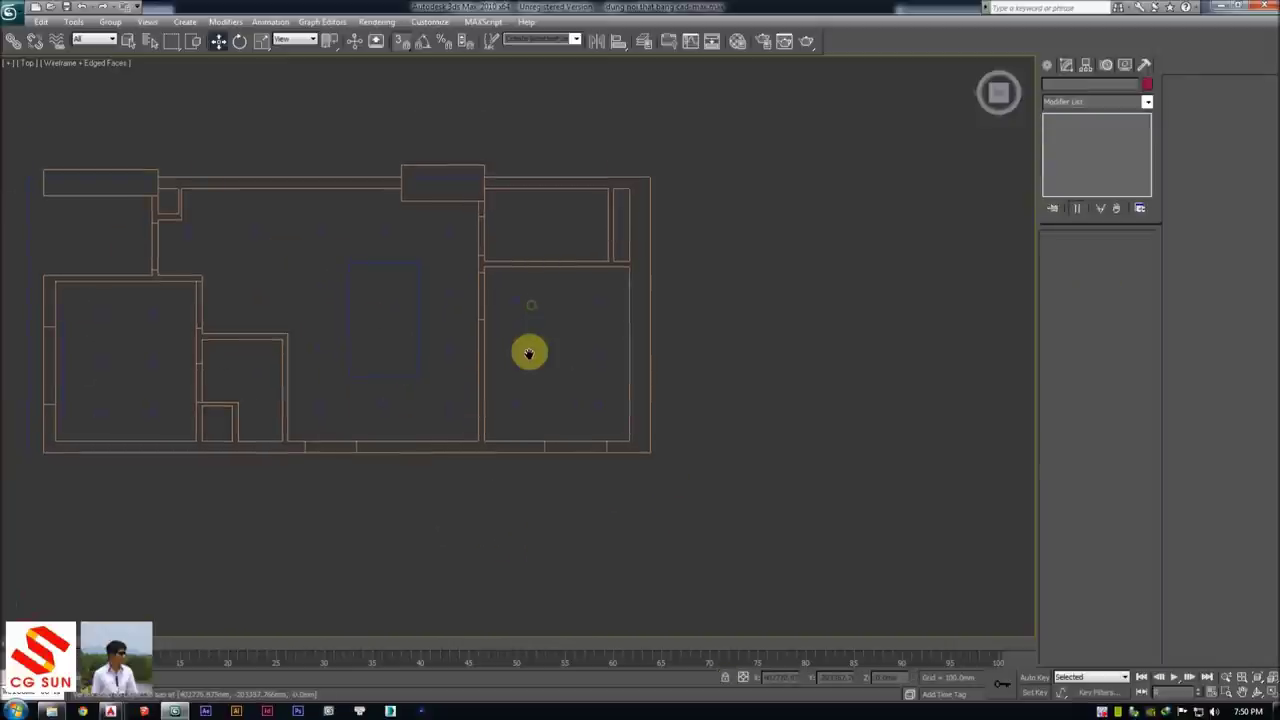
click(421, 289)
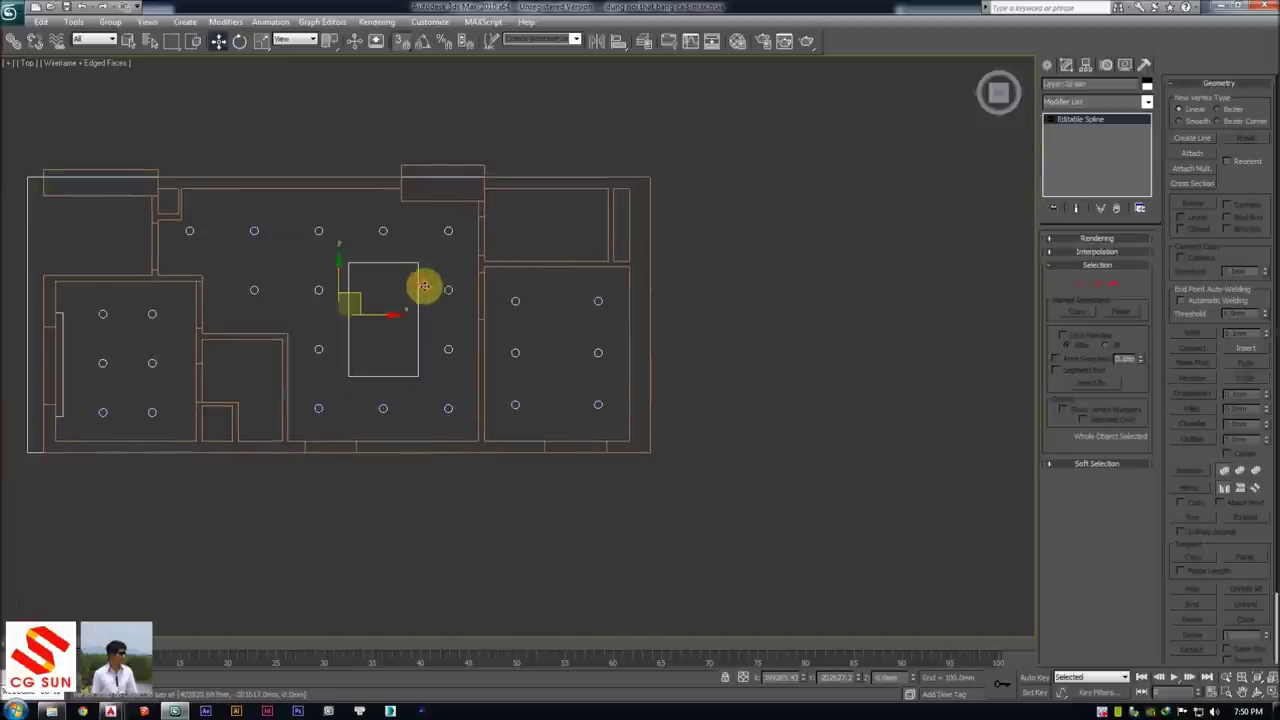
middle_drag(423, 286, 566, 271)
key(p)
mouse_move(528, 337)
alt+middle_down()
mouse_move(609, 247)
mouse_move(749, 317)
alt+middle_up()
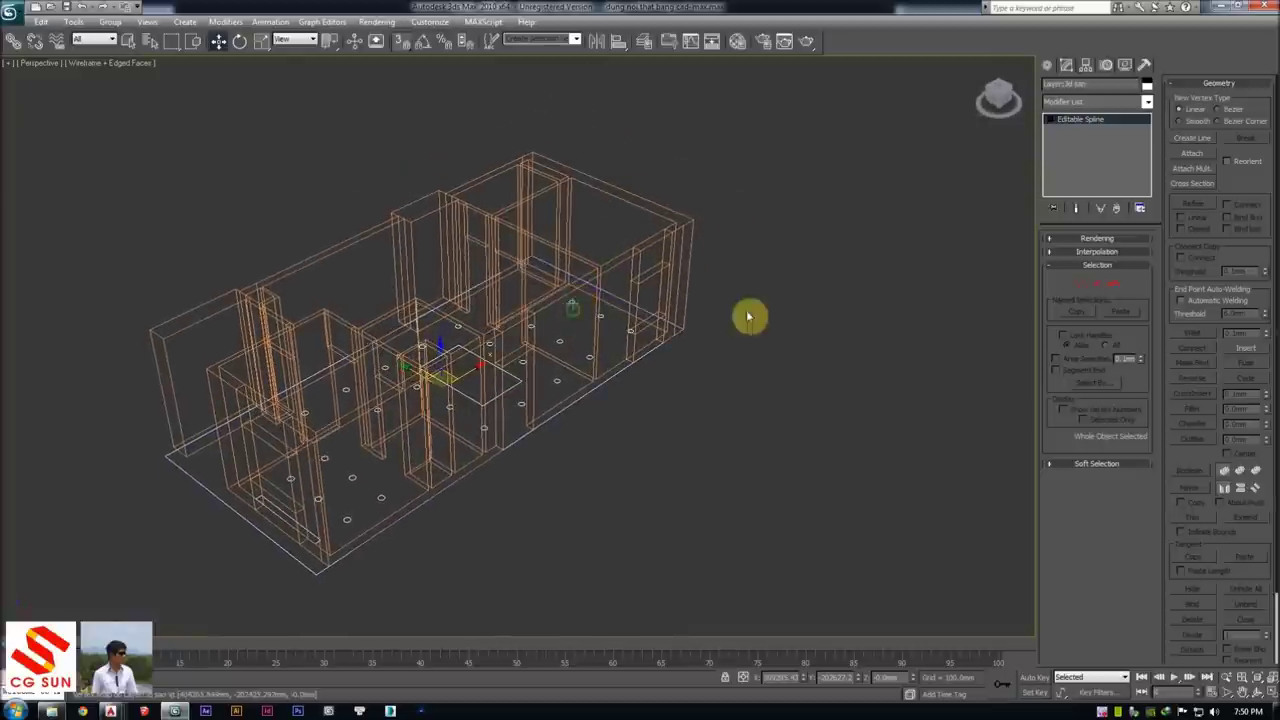
Add an Extrude modifier to the ceiling plan and lift the slab to the wall tops in Front view
click(1147, 101)
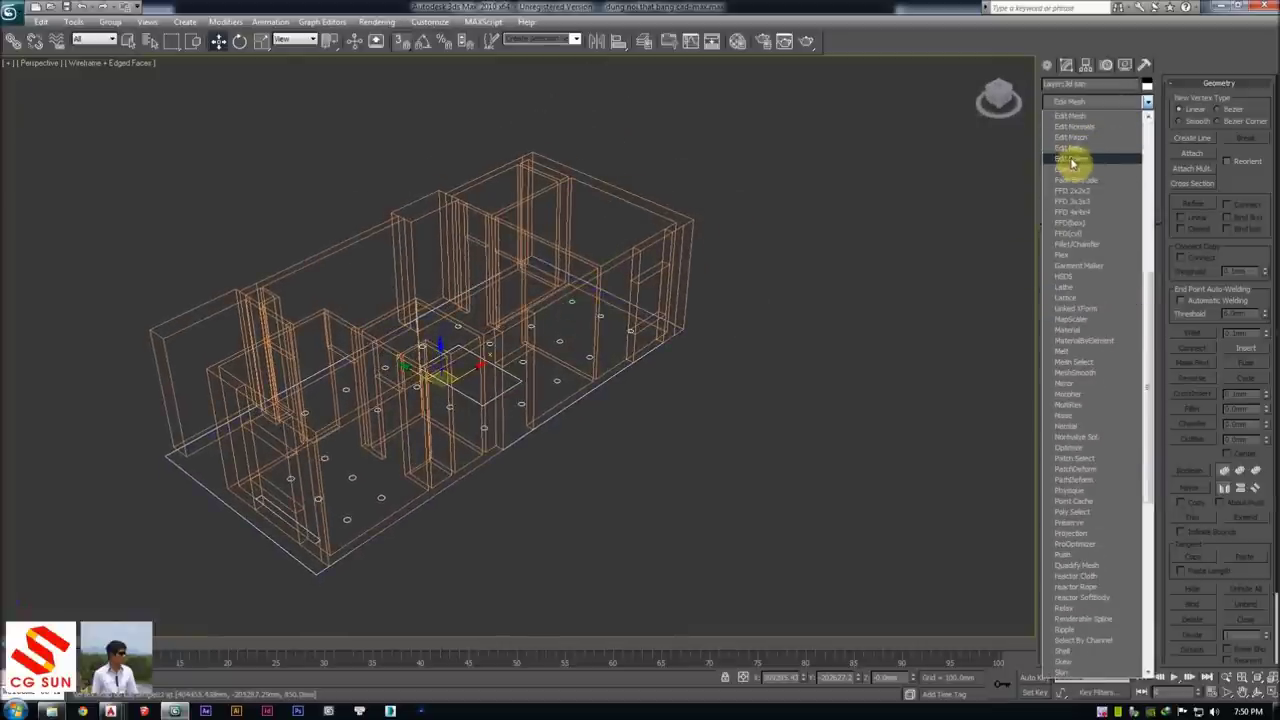
click(1066, 172)
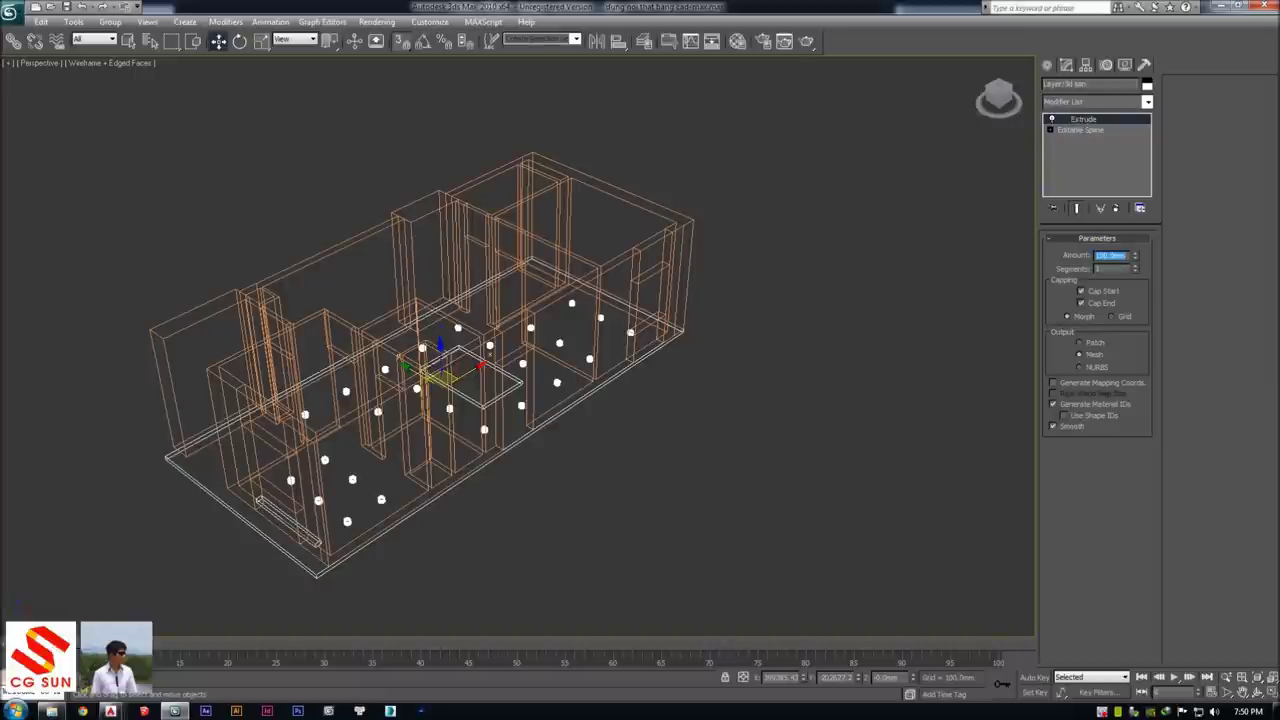
mouse_move(363, 306)
alt+middle_down()
mouse_move(414, 323)
mouse_move(398, 325)
alt+middle_up()
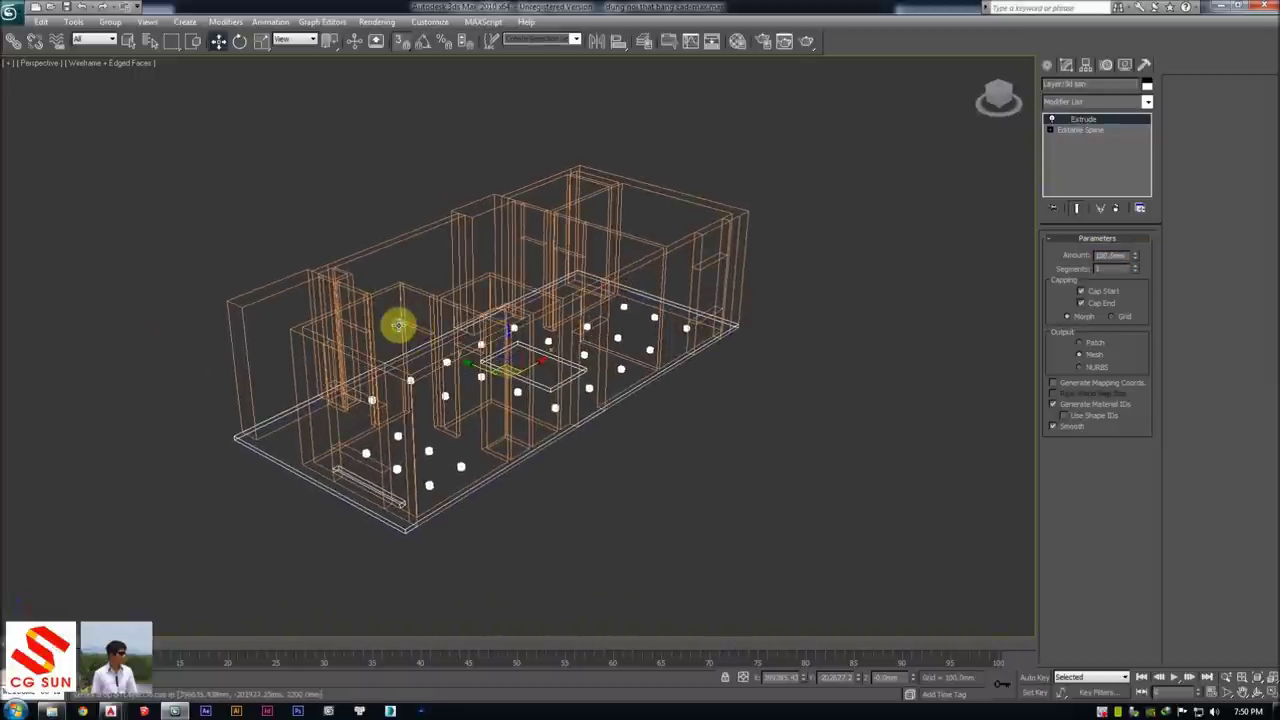
key(f)
drag(532, 359, 564, 141)
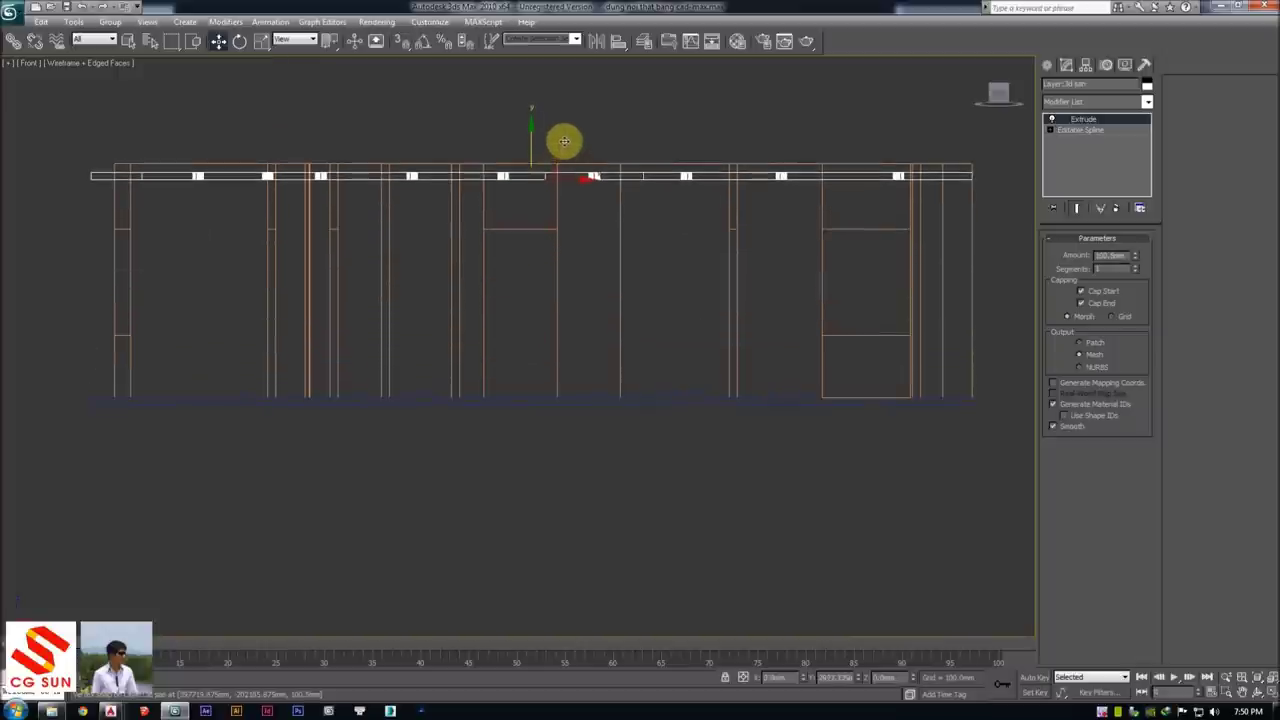
Undo the last move and raise the lower slab up to the wall tops
key(ctrl+z)
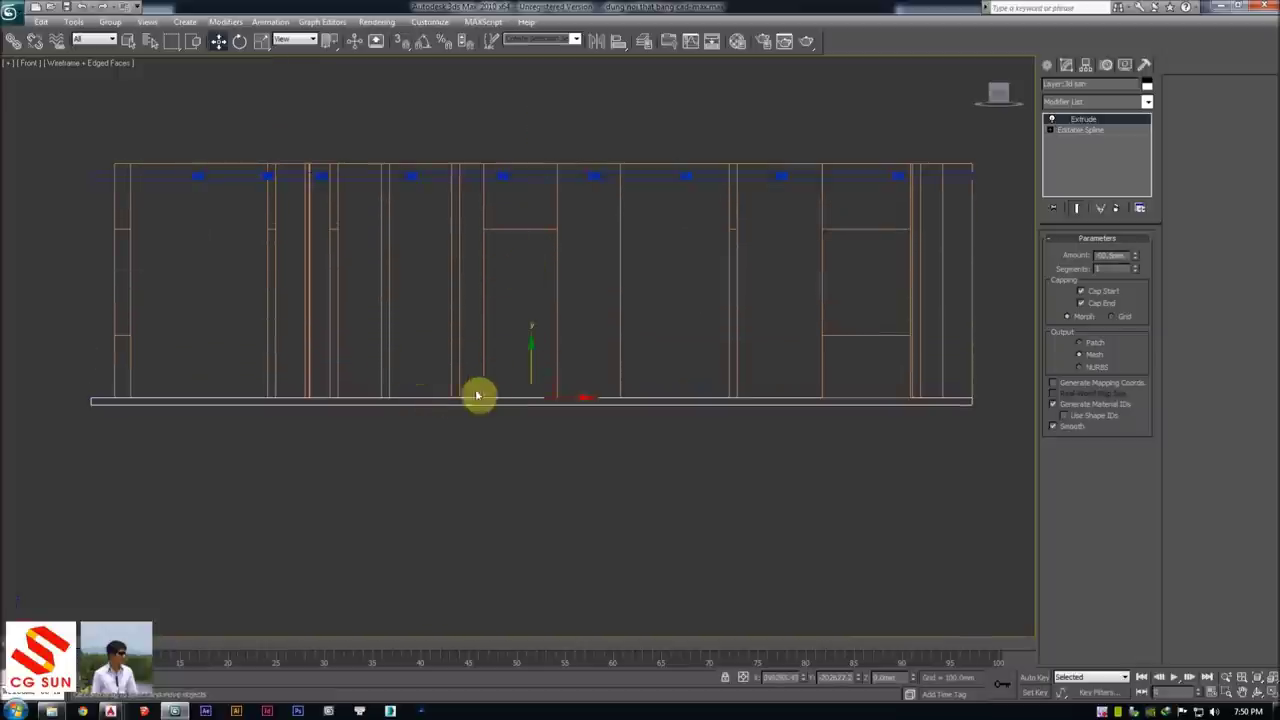
click(532, 292)
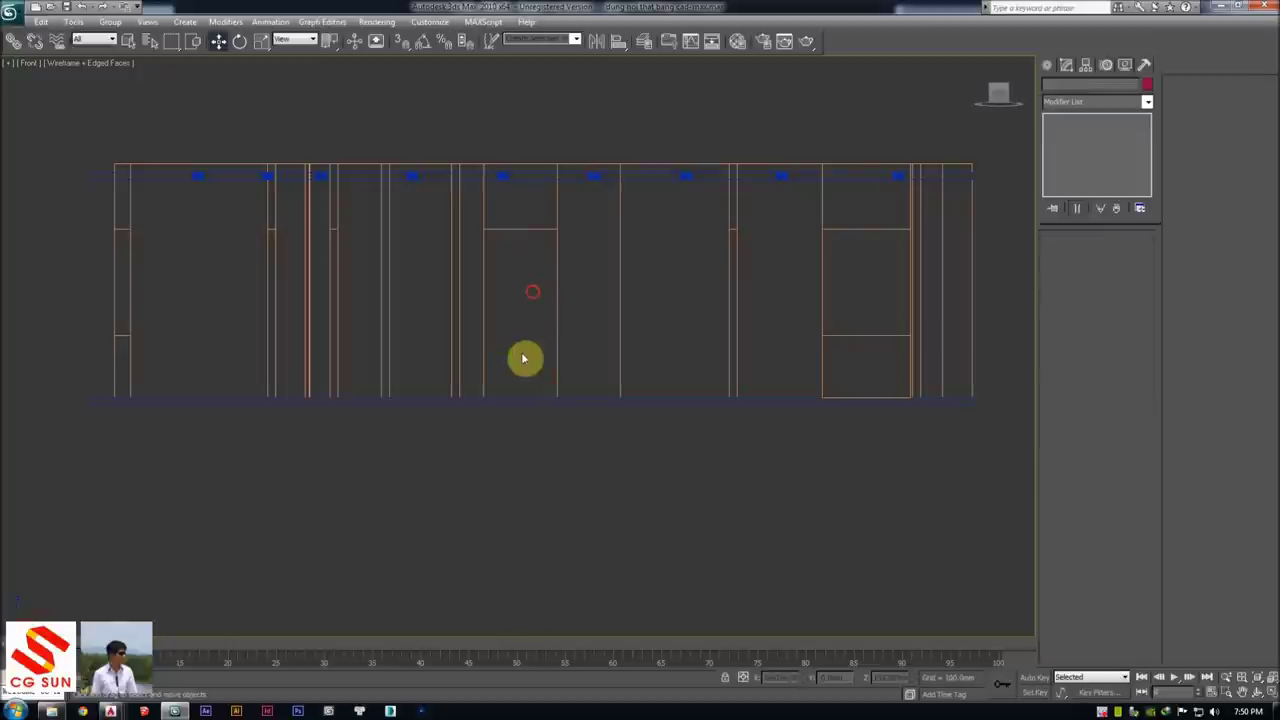
click(524, 395)
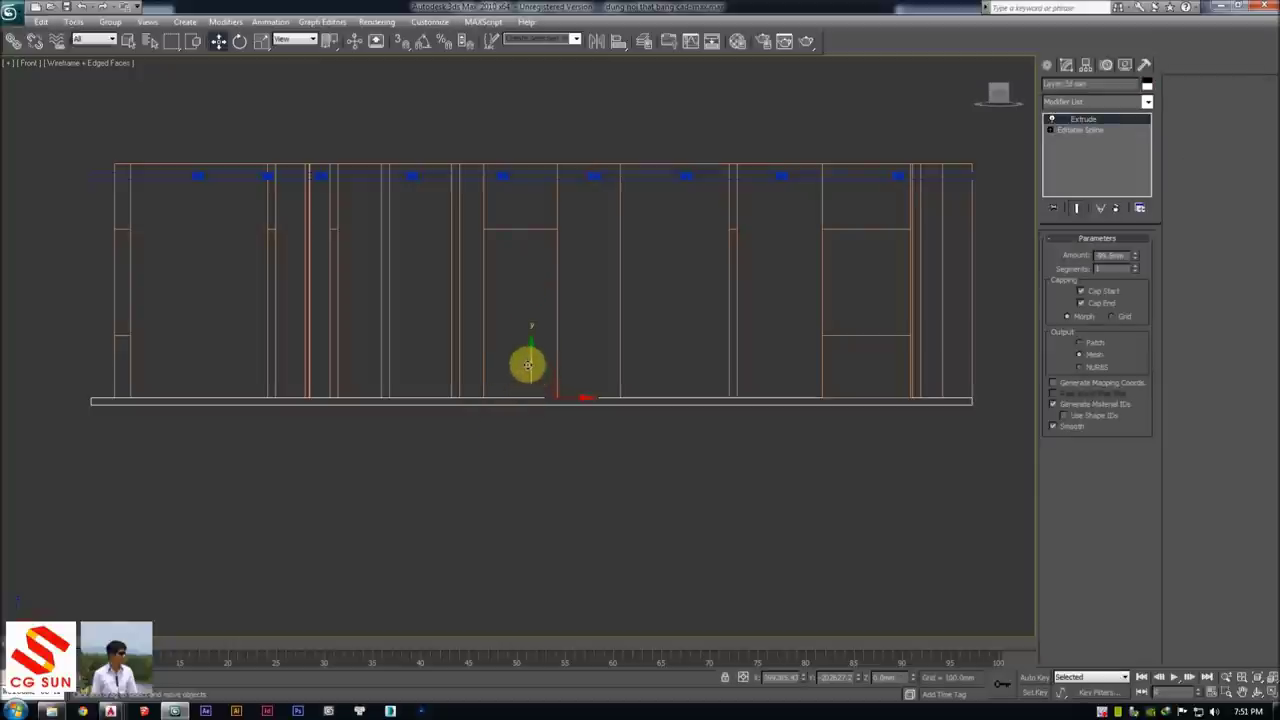
drag(528, 365, 503, 126)
scroll(494, 204, up, 3)
scroll(494, 204, up, 3)
middle_drag(483, 200, 423, 263)
scroll(423, 263, up, 3)
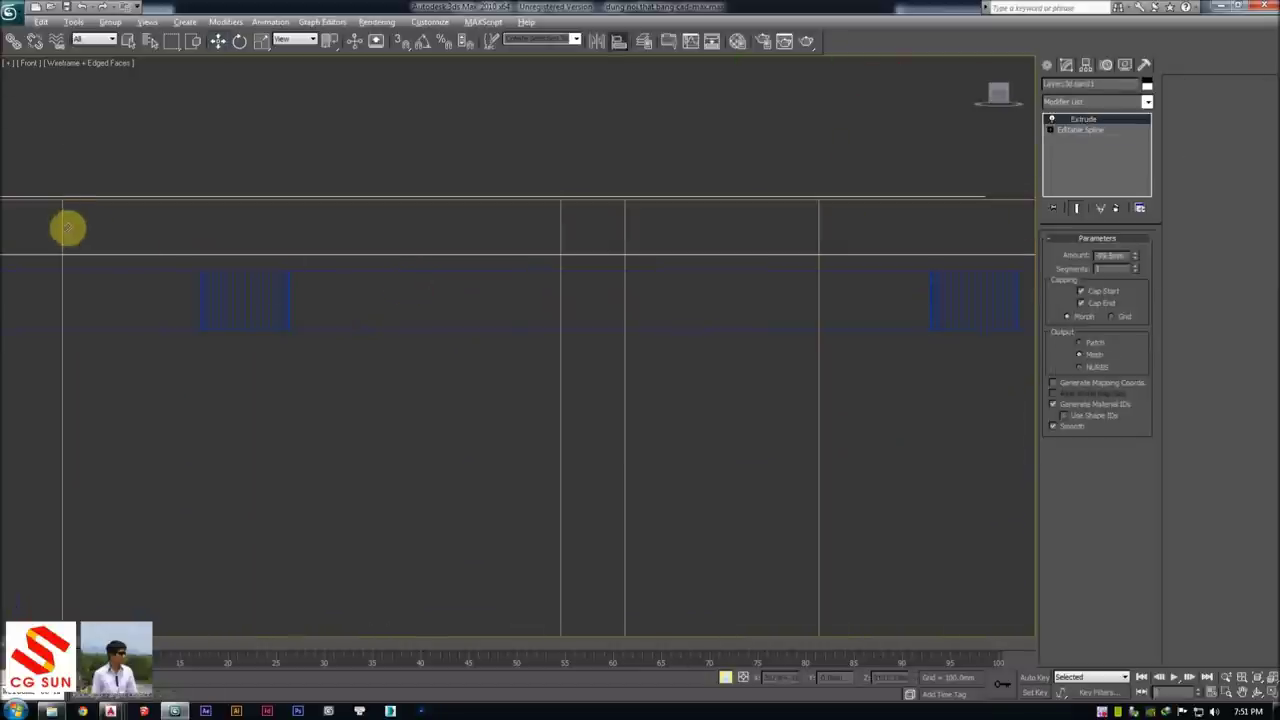
Align the first slab to the wall on Y Position using Minimum and Maximum settings
click(64, 229)
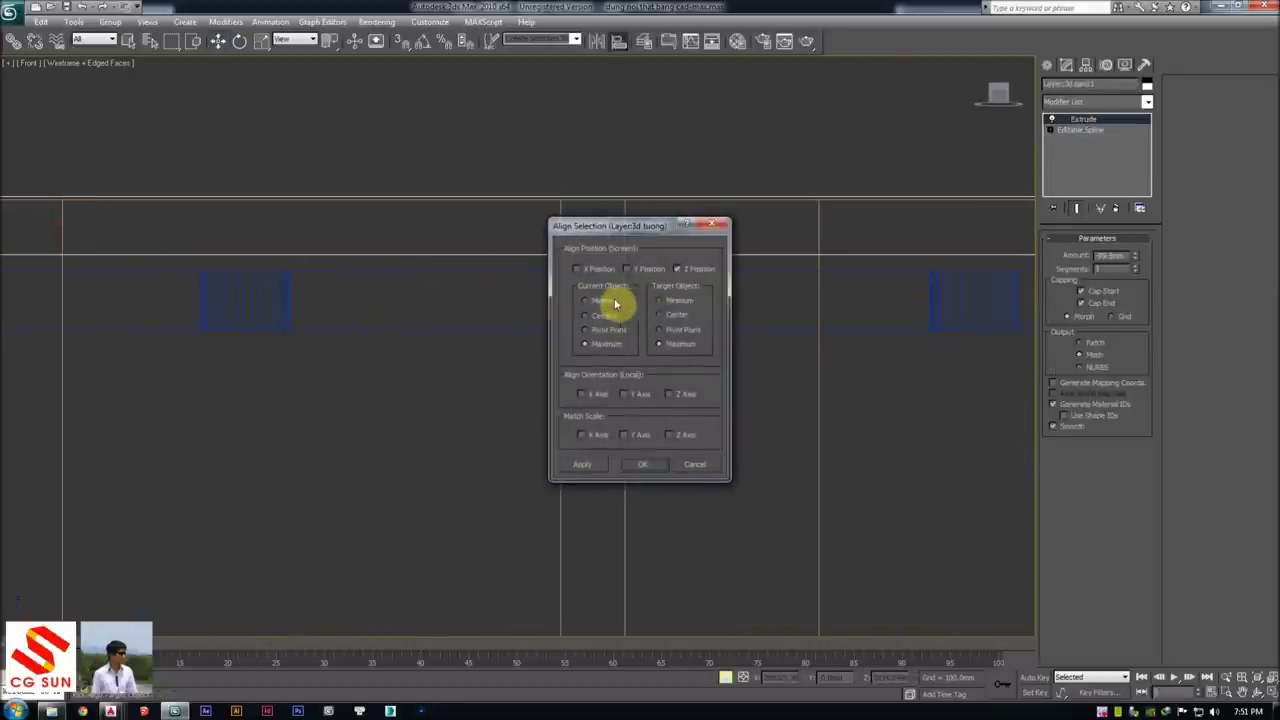
click(632, 268)
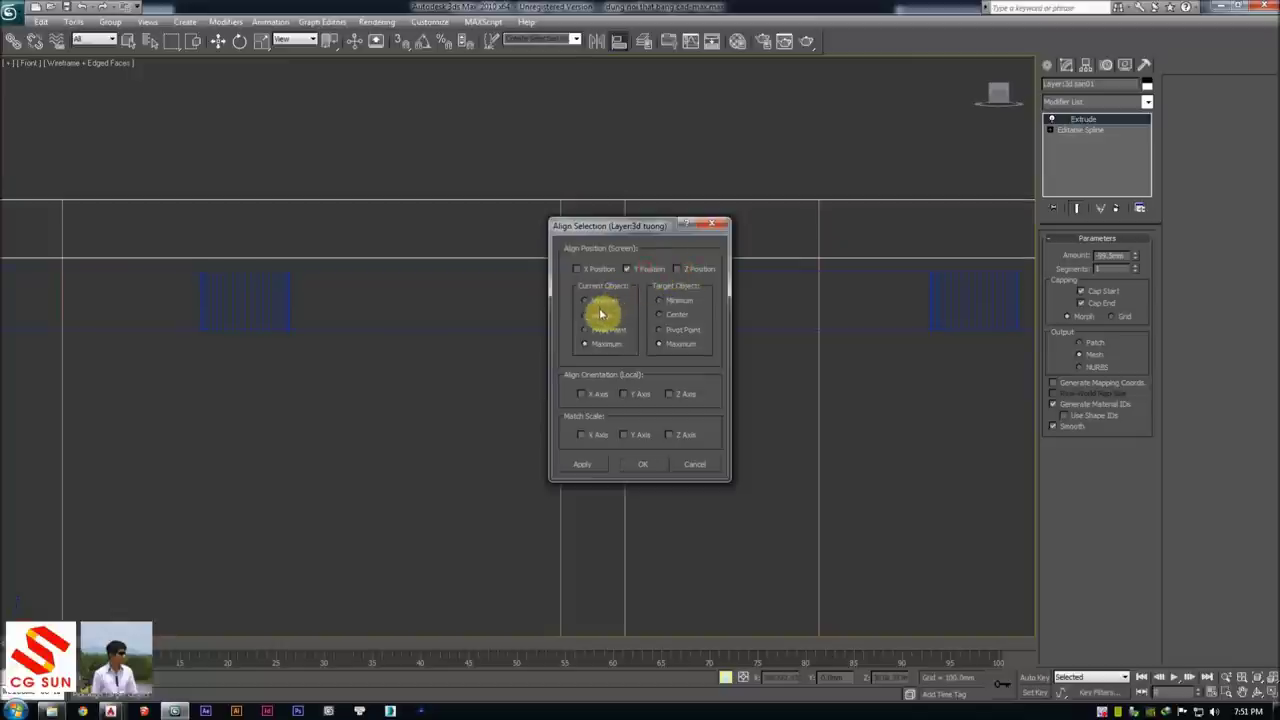
click(676, 301)
click(678, 348)
click(643, 464)
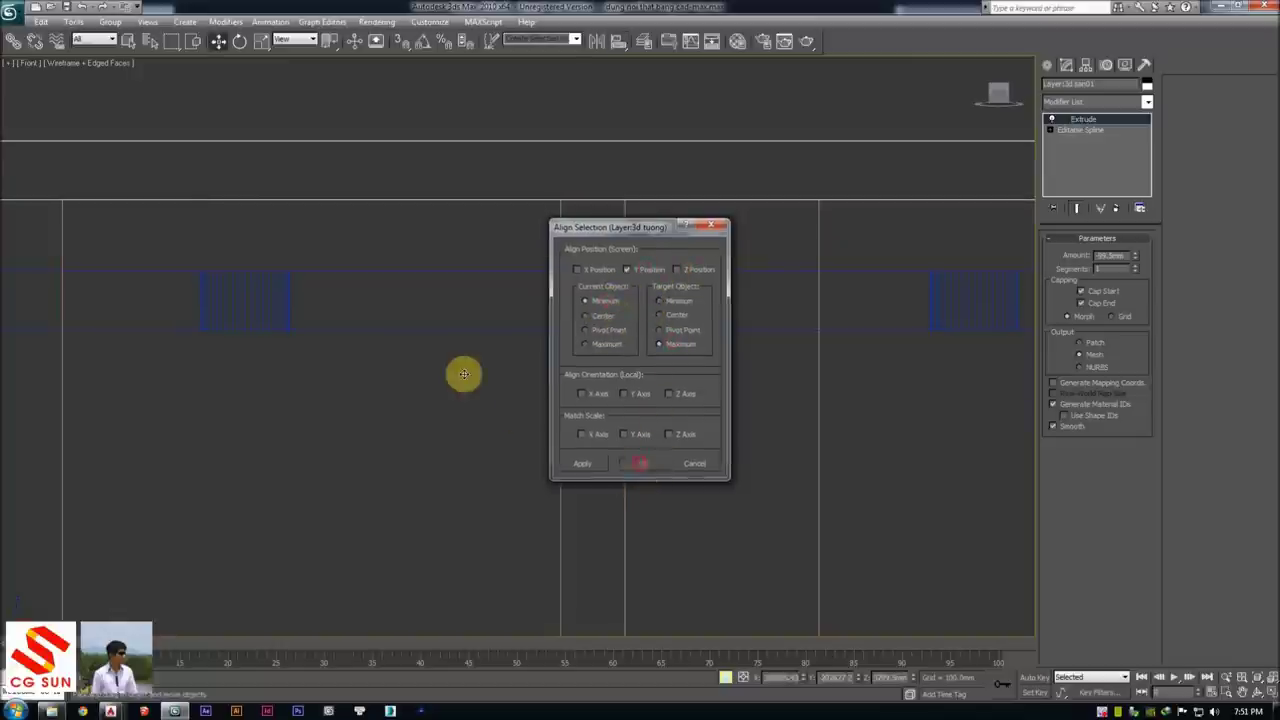
Align the second slab to the wall, then stack it against the first slab on Y Position
click(381, 329)
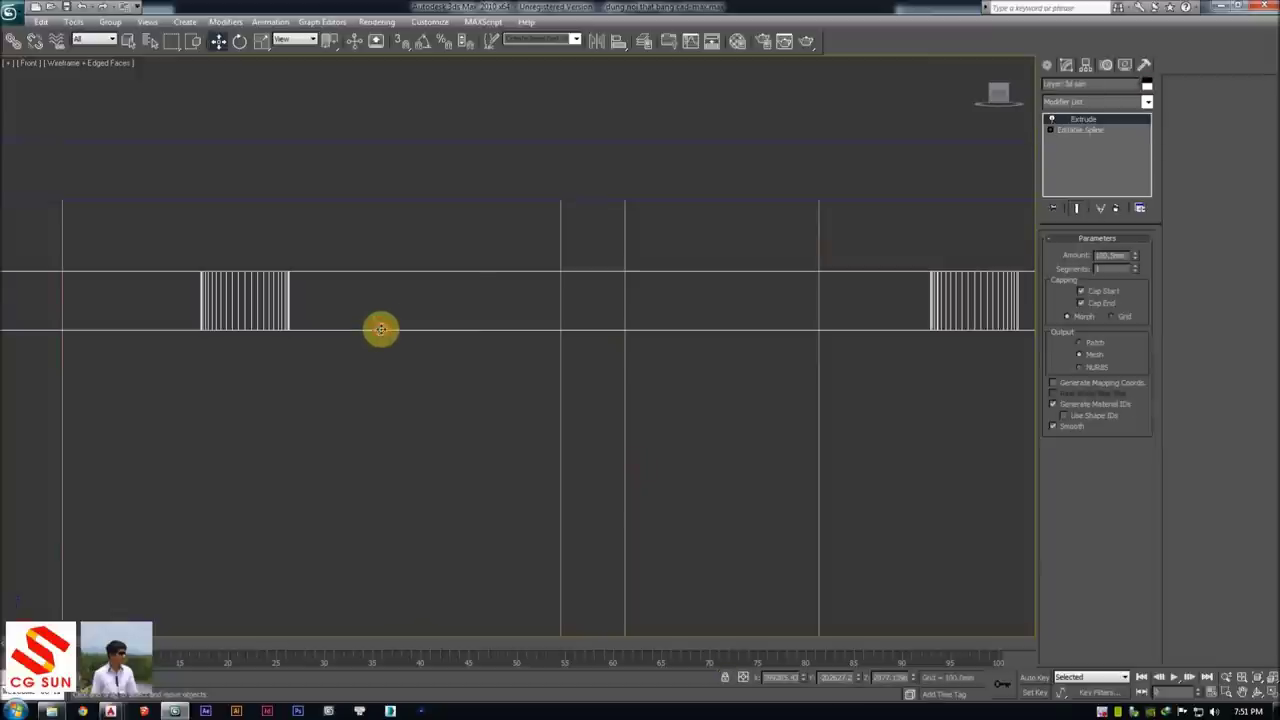
click(517, 206)
click(678, 300)
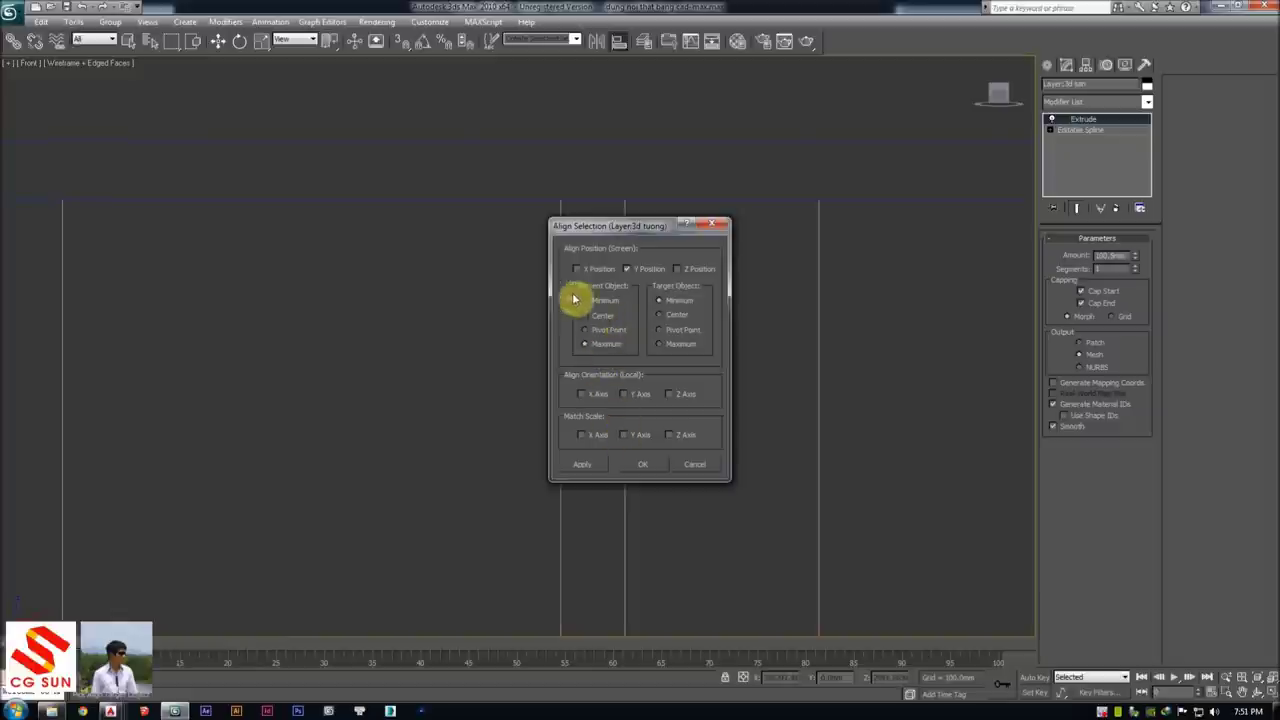
click(574, 298)
key(Return)
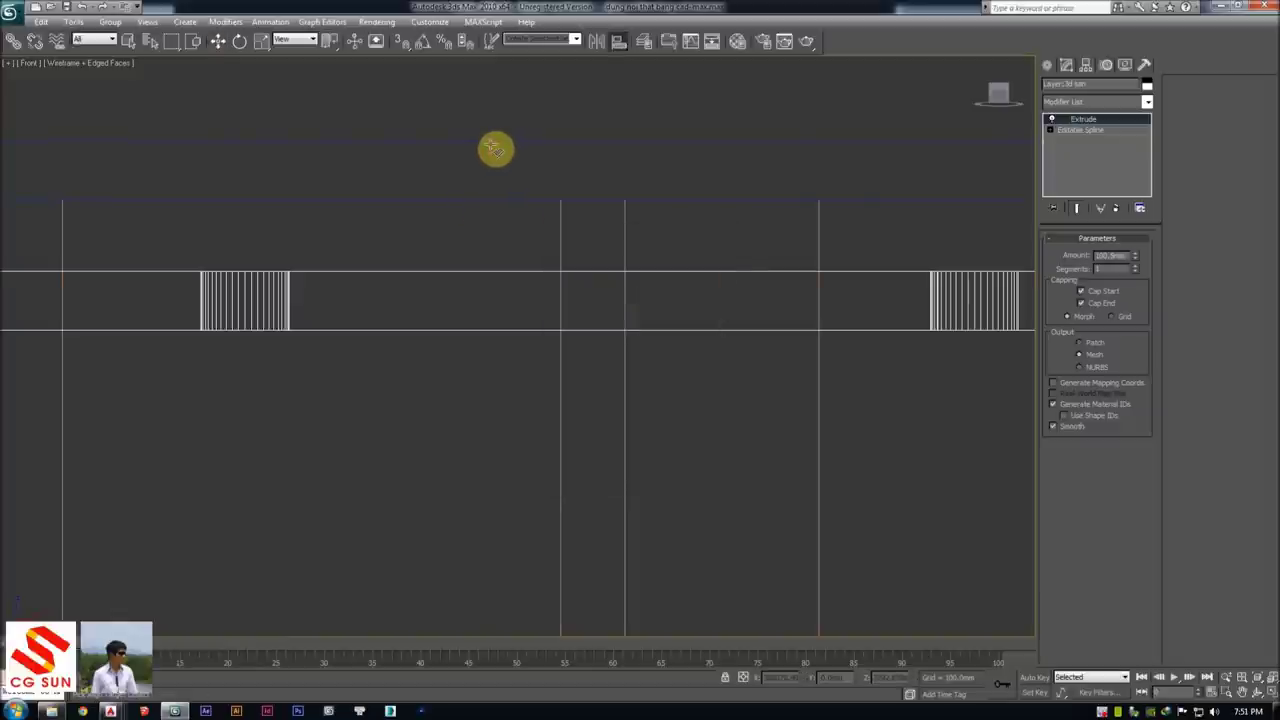
click(494, 147)
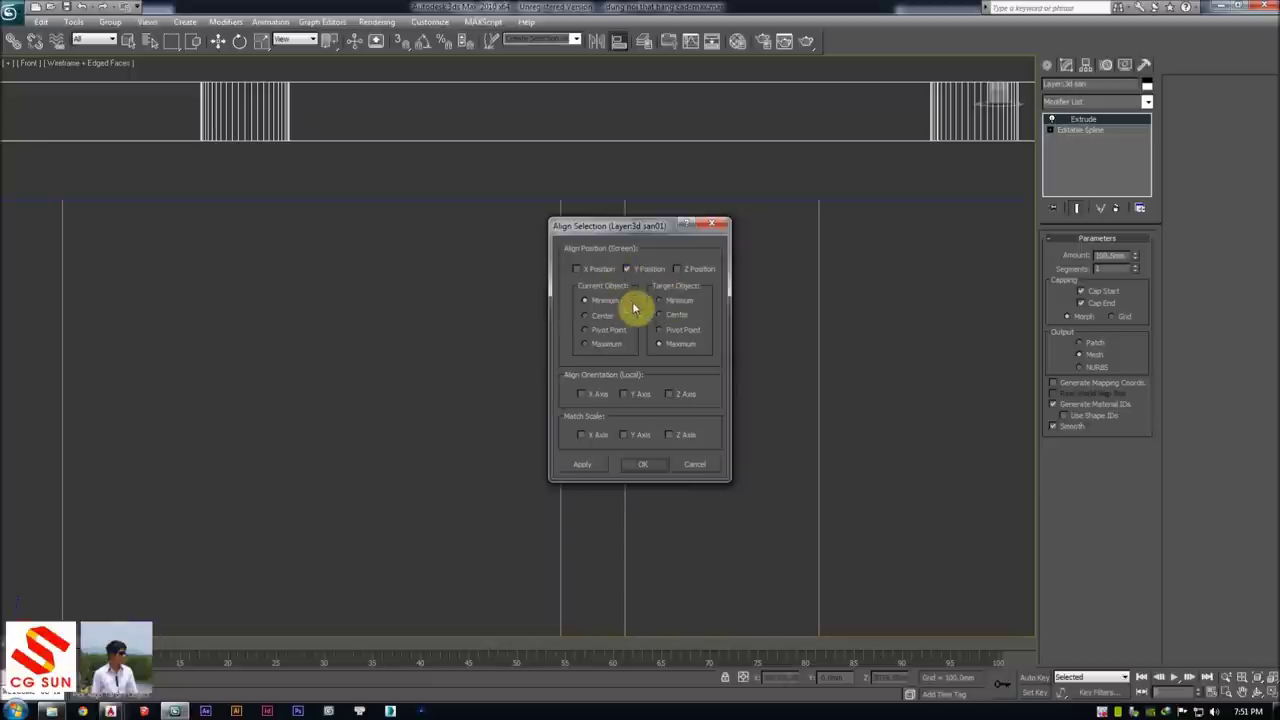
click(586, 344)
click(660, 300)
click(643, 464)
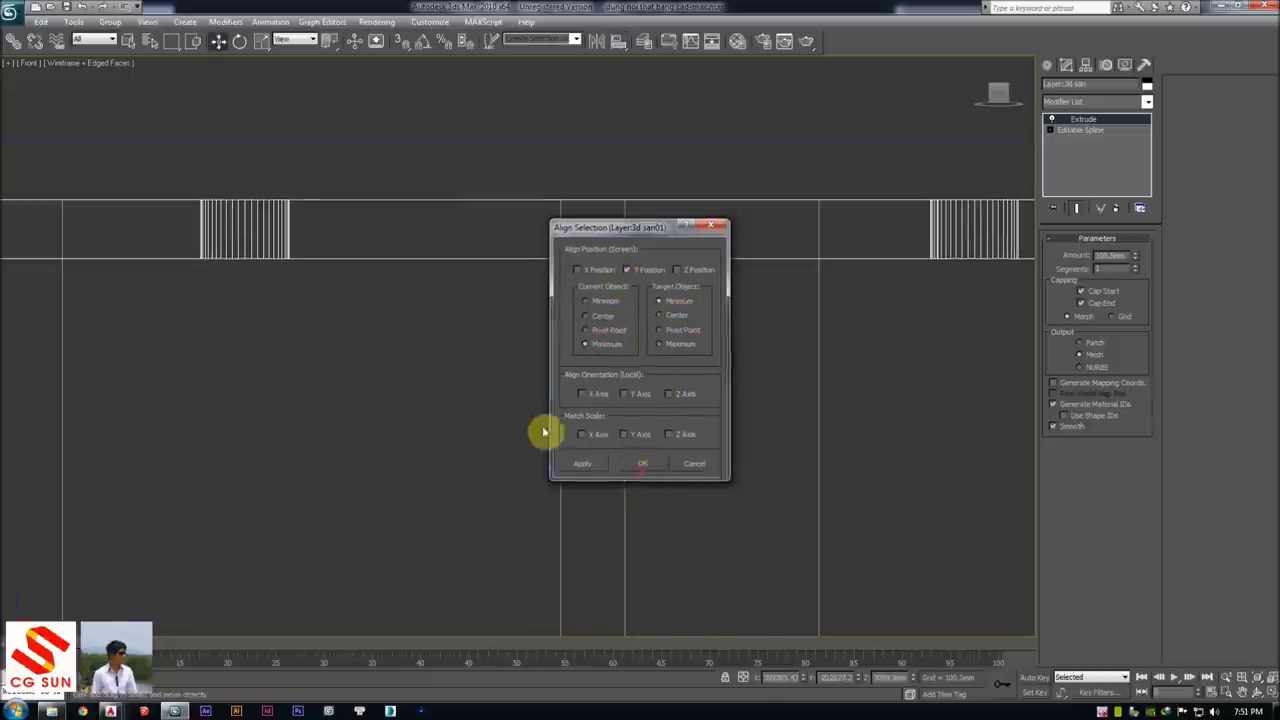
middle_drag(406, 283, 509, 243)
scroll(560, 220, up, 3)
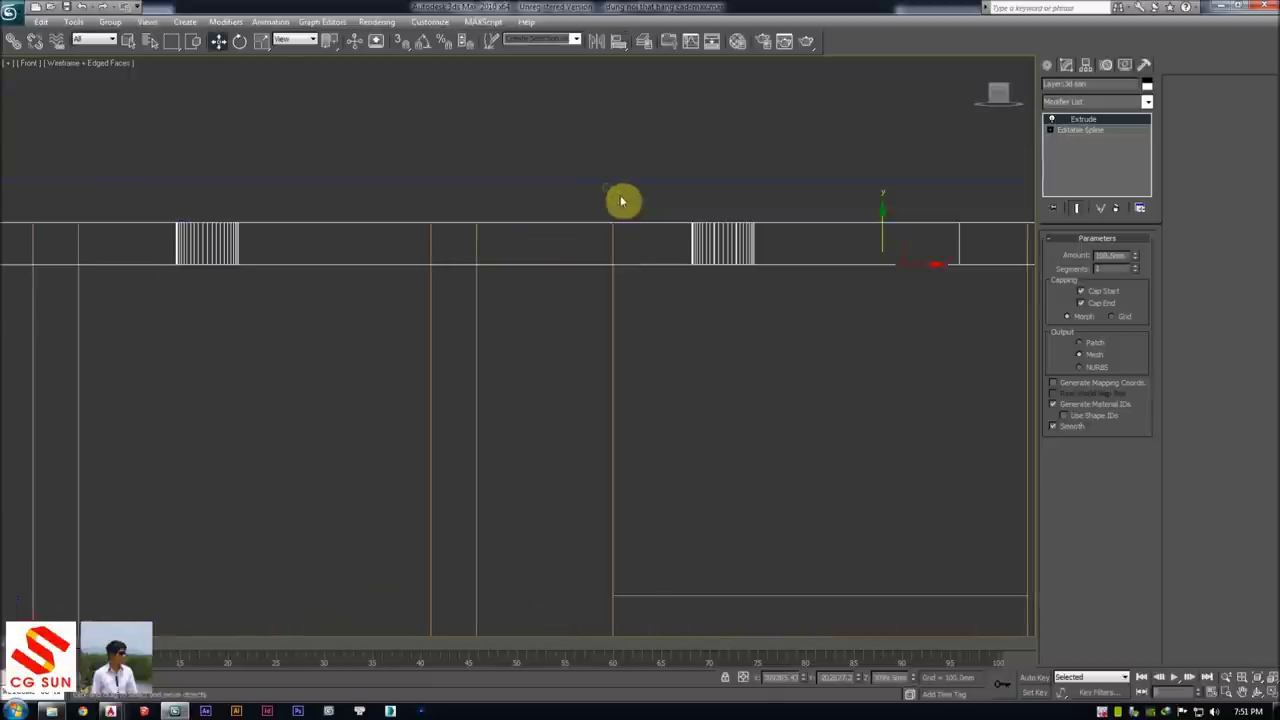
Lower the upper ceiling band by a precise Y offset with Move Transform Type-In
key(F12)
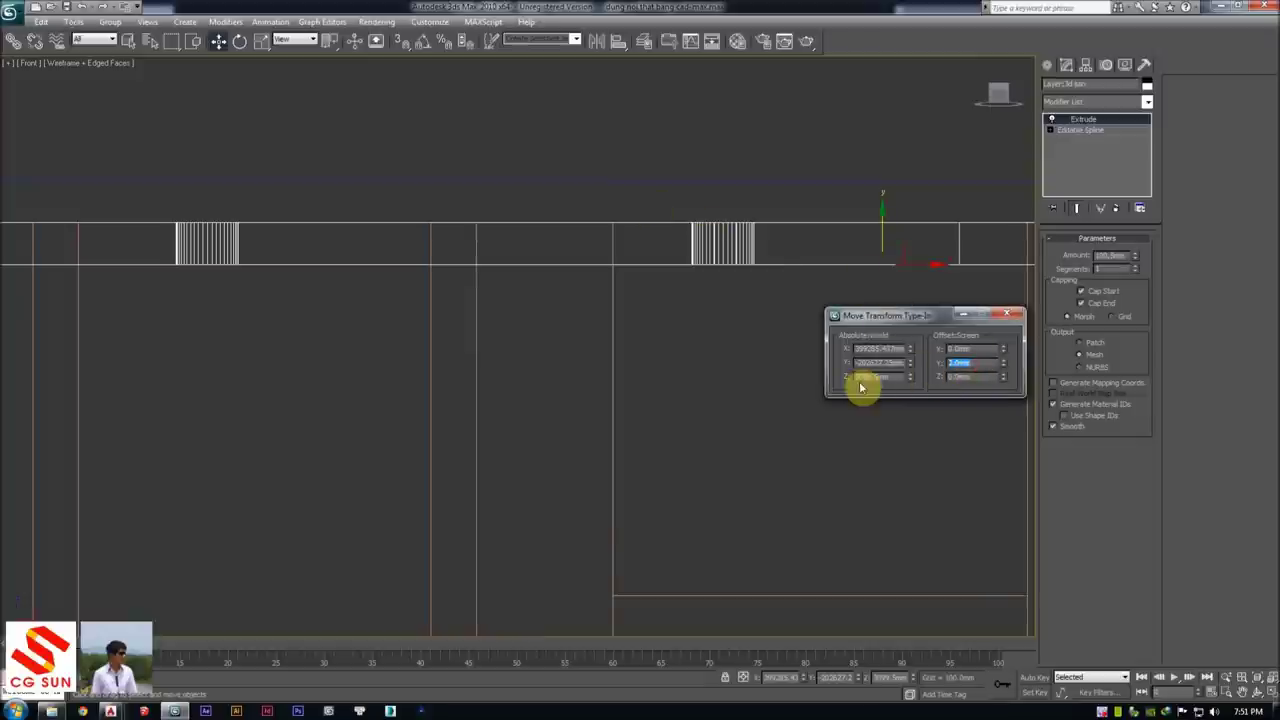
key(Return)
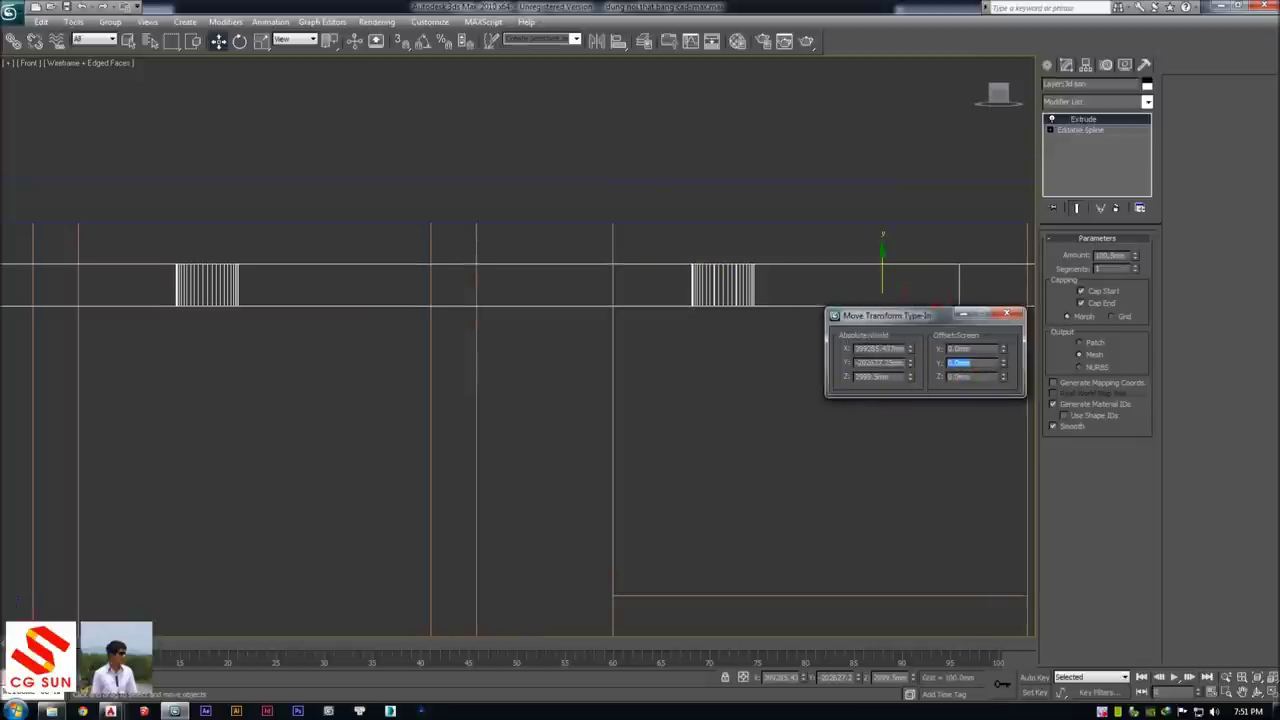
mouse_move(720, 280)
middle_down()
mouse_move(614, 314)
mouse_move(535, 303)
middle_up()
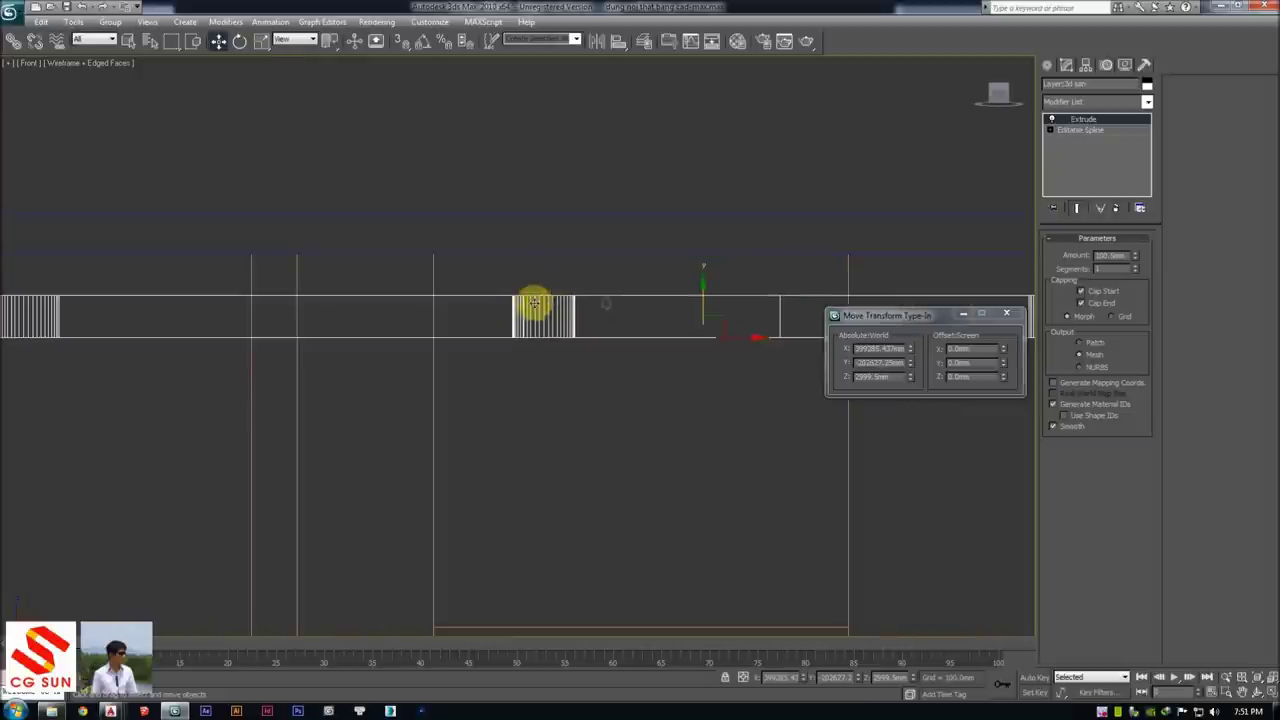
Isolate the thin ceiling slab in Perspective to inspect it, then end isolation
click(491, 252)
scroll(540, 296, down, 2)
key(p)
key(F3)
mouse_move(509, 348)
alt+middle_down()
mouse_move(431, 323)
mouse_move(391, 291)
alt+middle_up()
key(alt+q)
mouse_move(480, 323)
alt+middle_down()
mouse_move(497, 191)
mouse_move(471, 209)
mouse_move(466, 277)
mouse_move(505, 398)
mouse_move(687, 466)
alt+middle_up()
click(471, 209)
click(479, 233)
click(486, 260)
click(814, 586)
Orbit the full building in wireframe to view the ceiling capping the walls
mouse_move(594, 429)
alt+middle_down()
mouse_move(723, 446)
mouse_move(591, 359)
mouse_move(571, 300)
mouse_move(674, 303)
mouse_move(594, 294)
mouse_move(477, 314)
alt+middle_up()
scroll(623, 314, up, 5)
scroll(601, 303, up, 5)
scroll(571, 334, down, 10)
scroll(571, 334, up, 5)
key(F3)
mouse_move(603, 334)
alt+middle_down()
mouse_move(586, 317)
mouse_move(487, 314)
alt+middle_up()
mouse_move(688, 208)
alt+middle_down()
mouse_move(714, 209)
mouse_move(508, 268)
alt+middle_up()
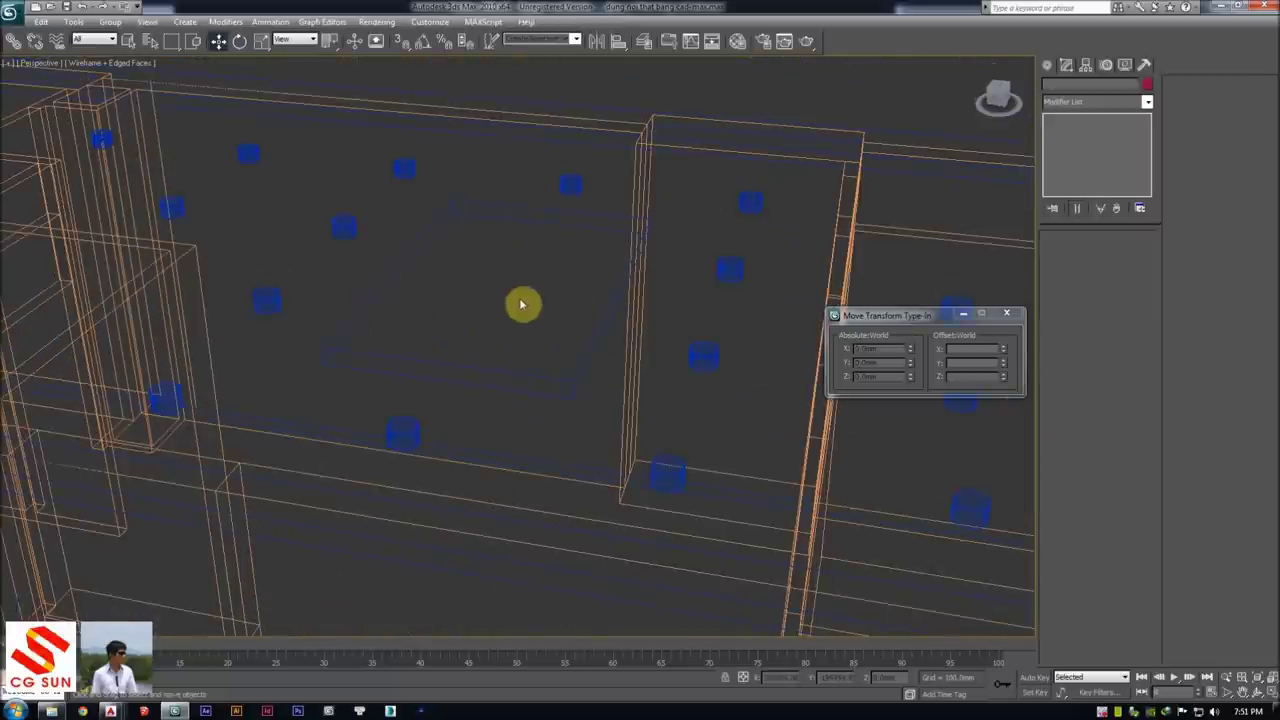
Select the central ceiling box, zoom in on it in Top view, and bring up Clone Options with Instance
middle_drag(451, 294, 471, 311)
click(386, 249)
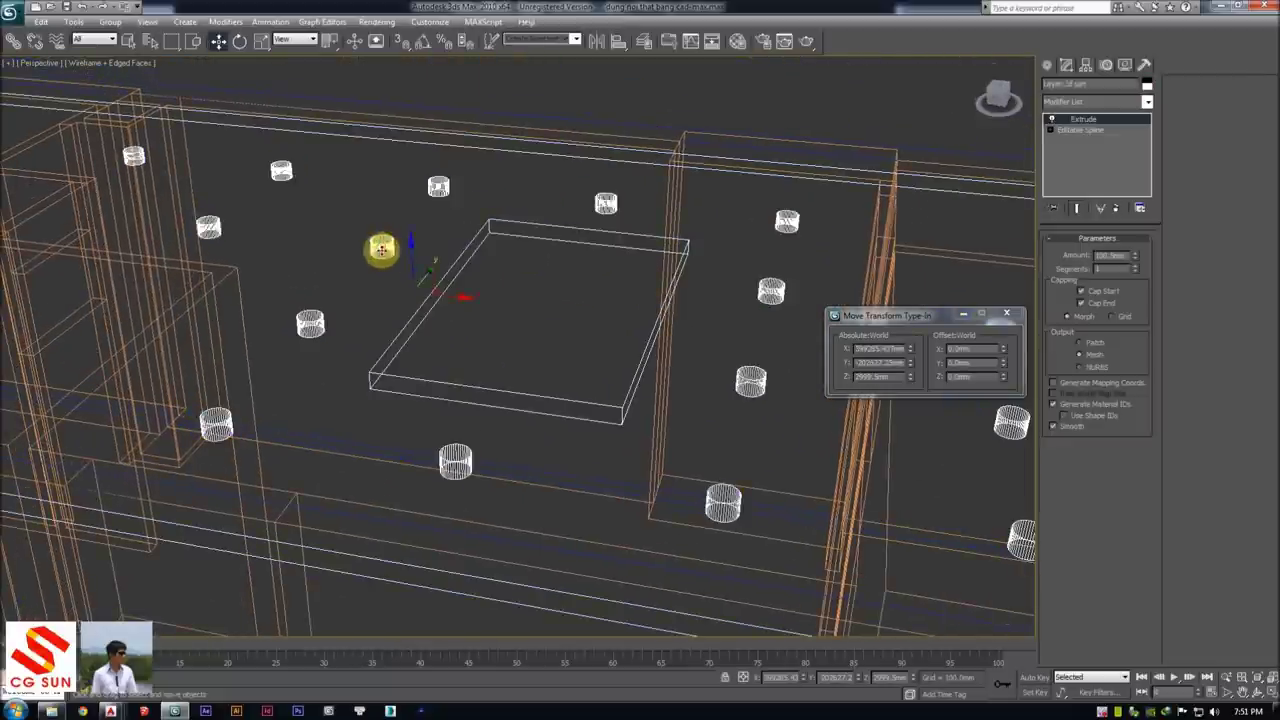
alt+middle_drag(386, 249, 452, 287)
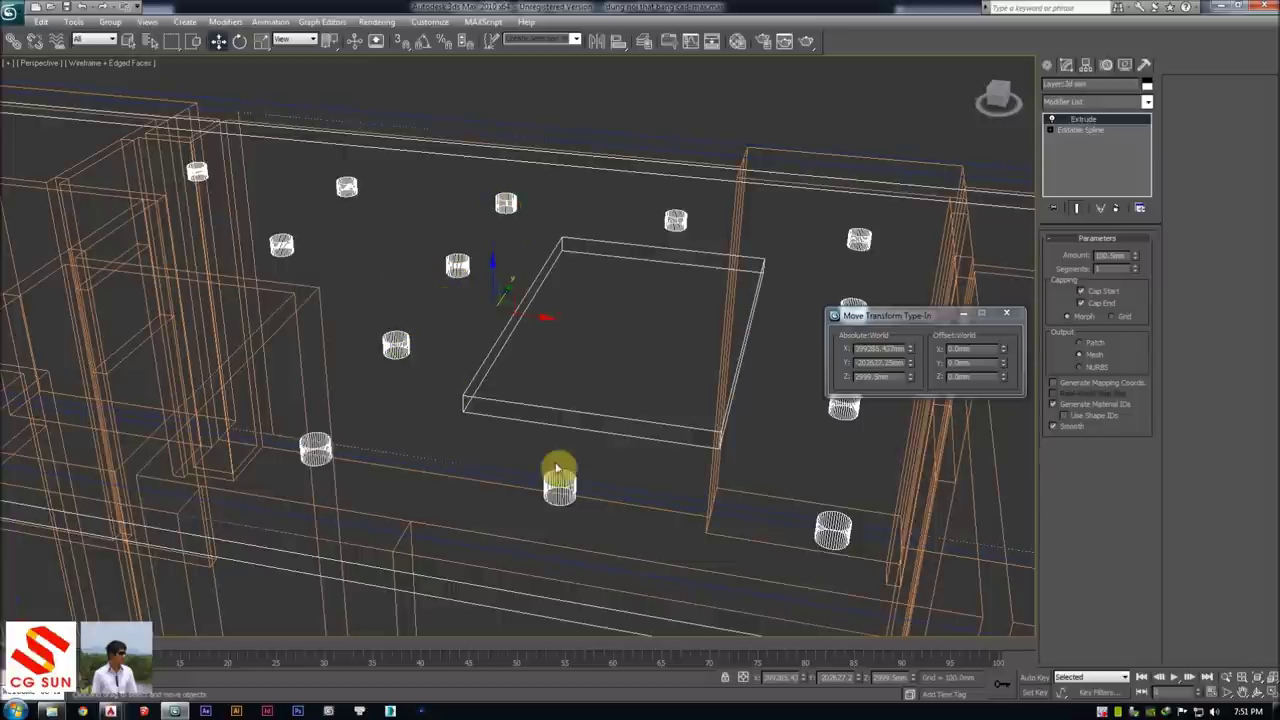
alt+middle_drag(428, 296, 428, 336)
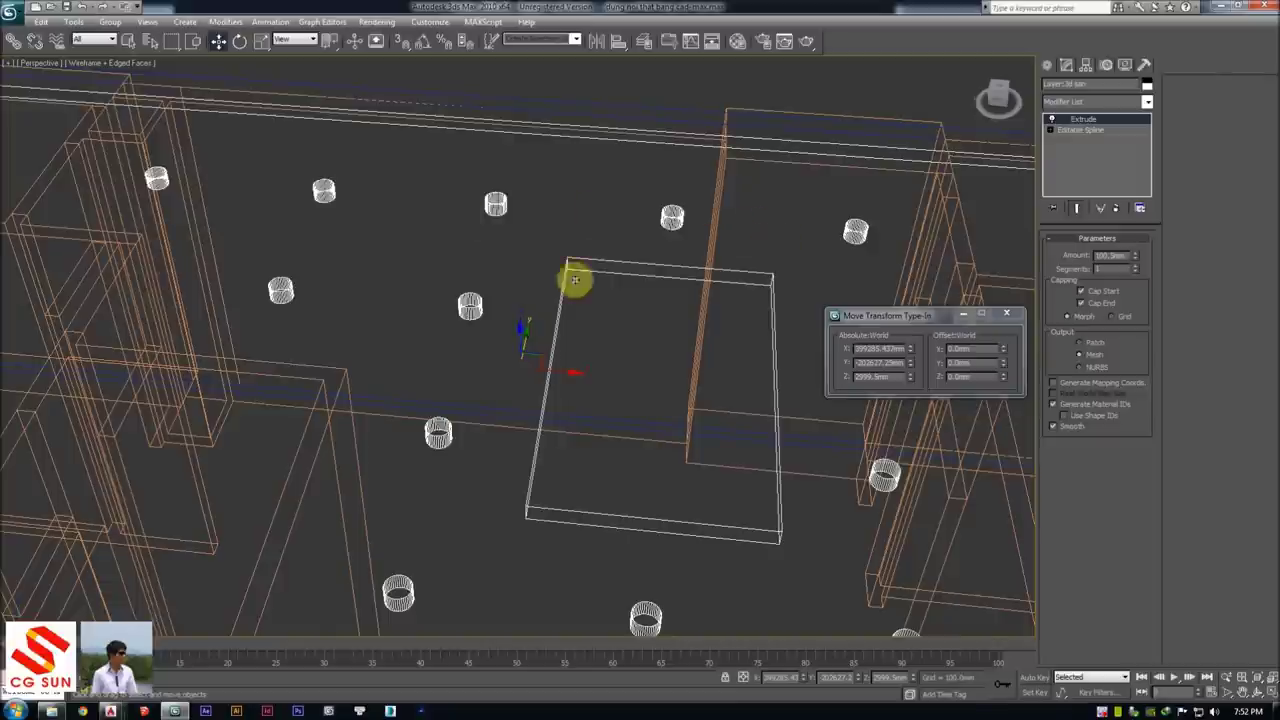
key(t)
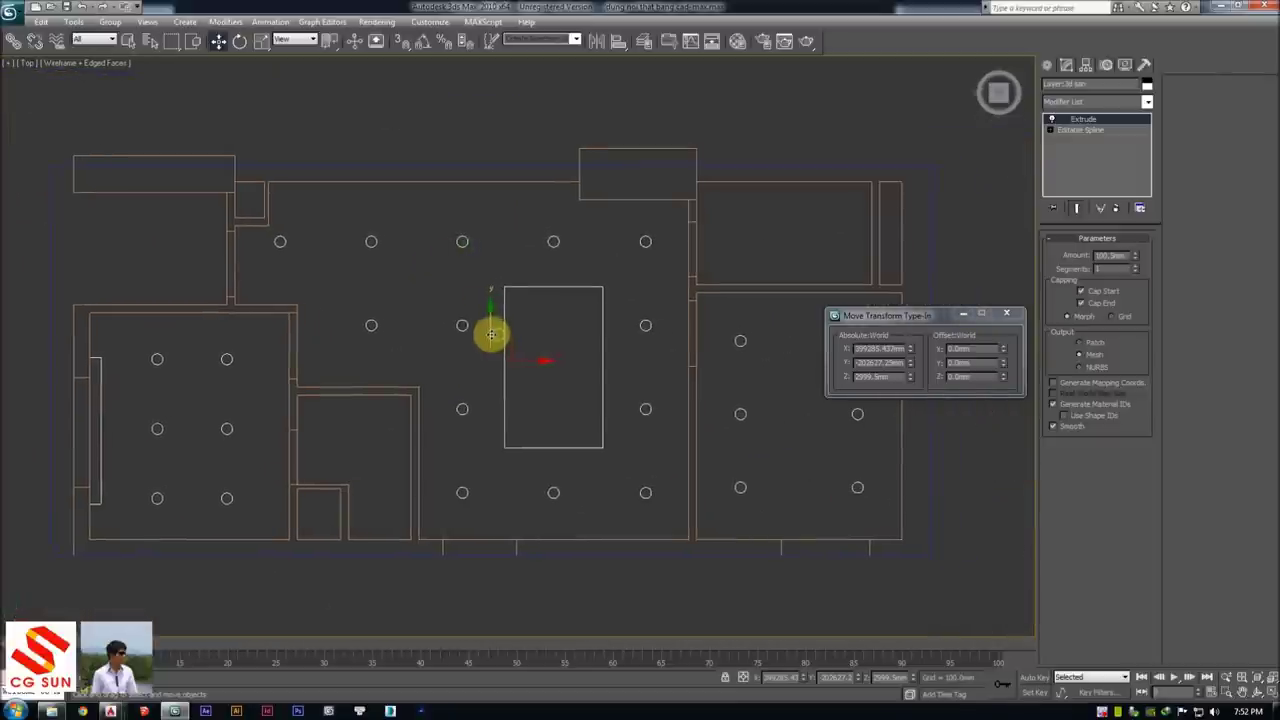
scroll(465, 250, up, 3)
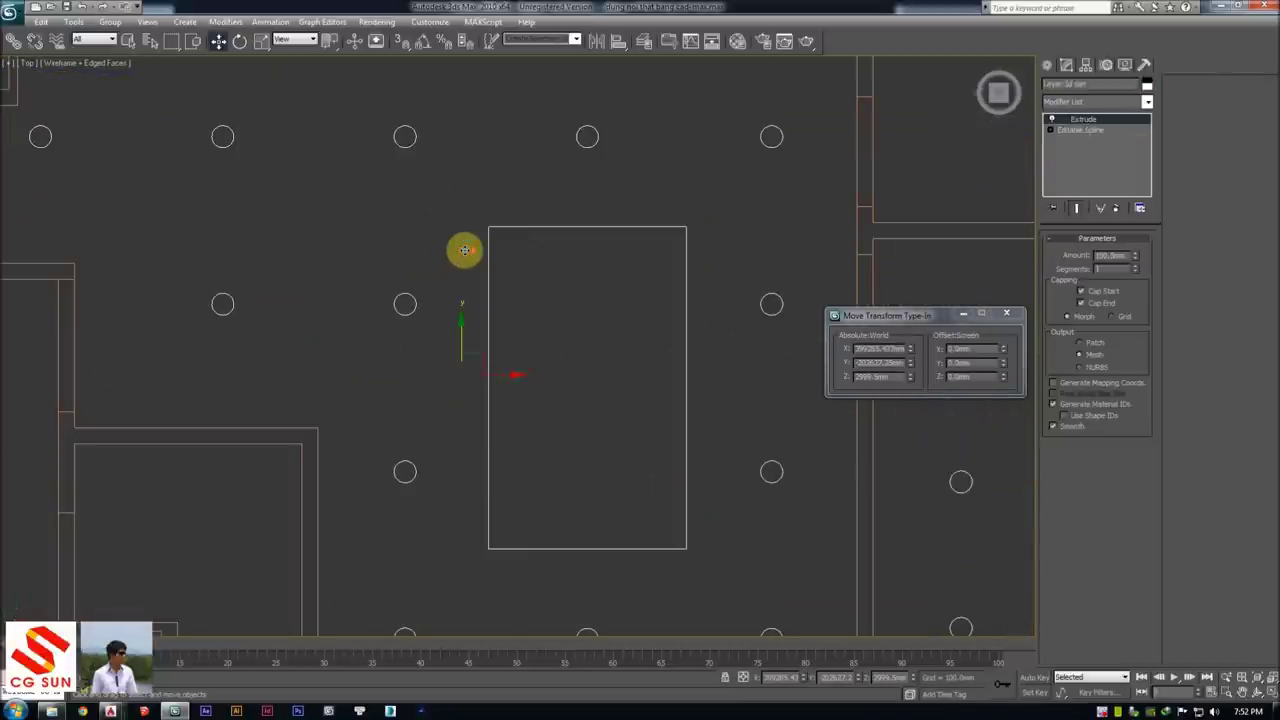
mouse_move(437, 287)
middle_down()
mouse_move(454, 289)
mouse_move(464, 315)
middle_up()
key(p)
key(t)
scroll(450, 304, up, 2)
key(ctrl+v)
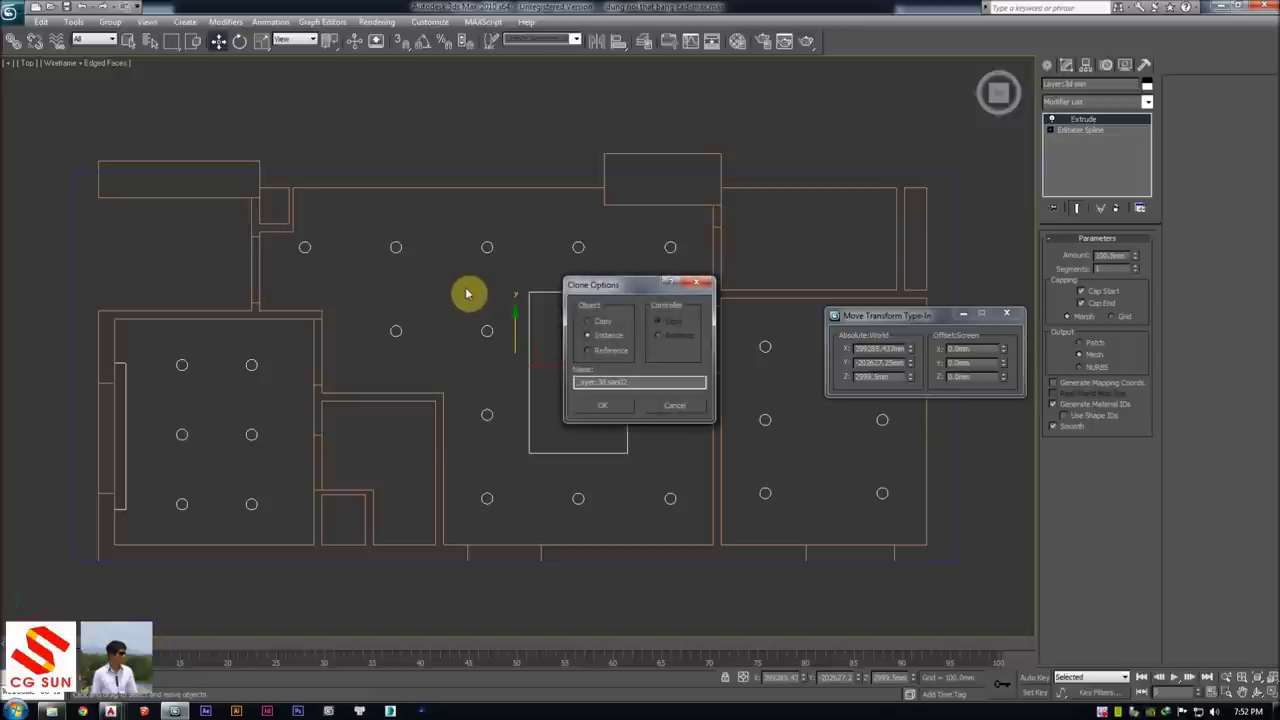
Create a copy of the box and try positioning it beside the original
key(Escape)
key(ctrl+v)
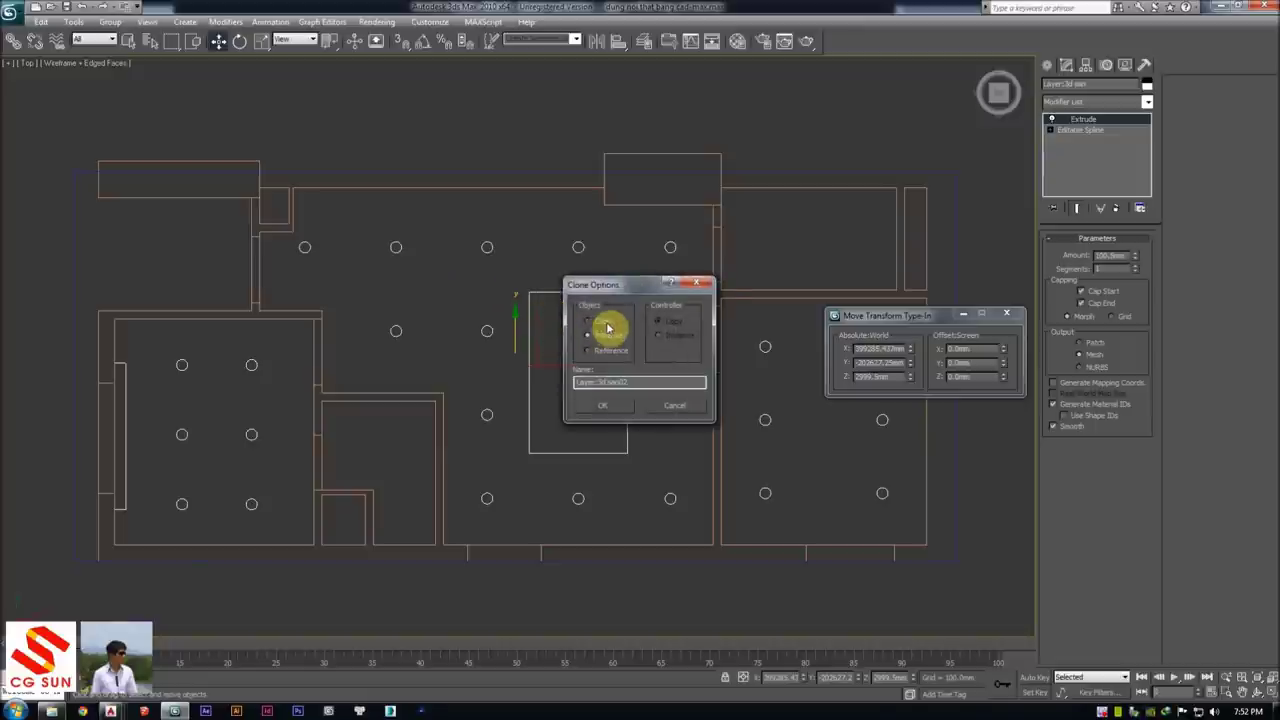
click(623, 410)
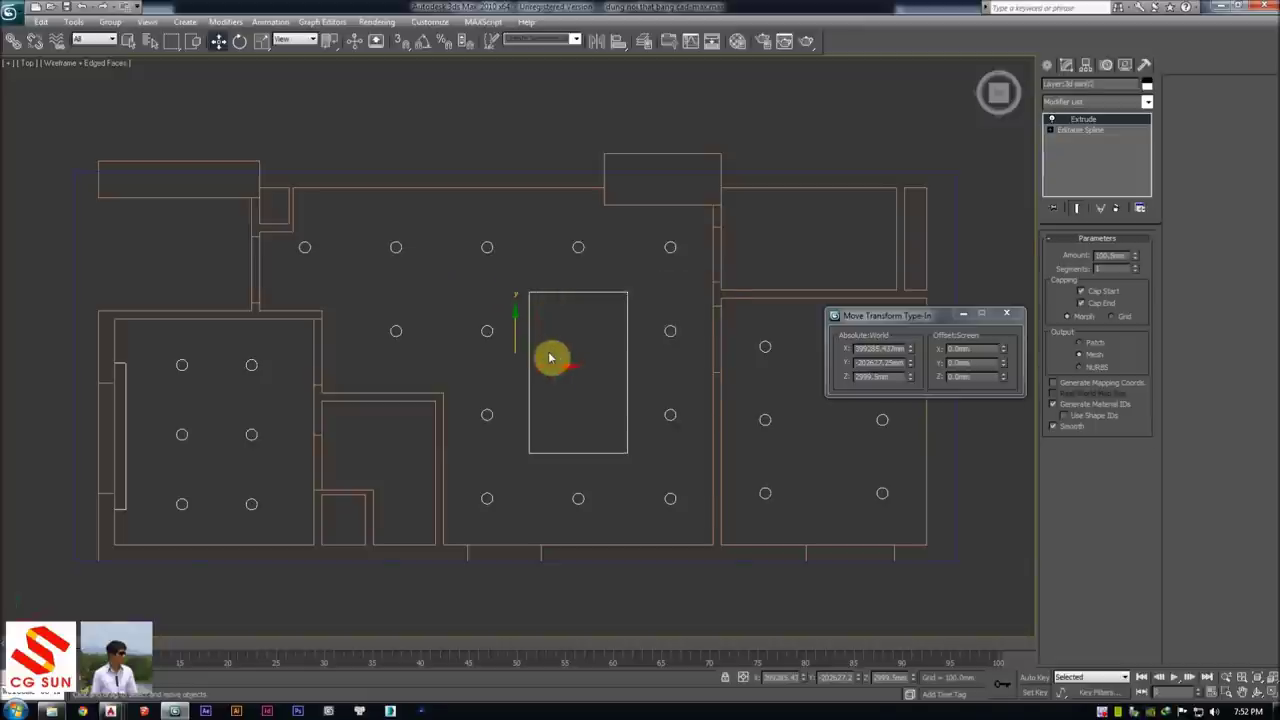
drag(538, 352, 686, 368)
right_click(686, 368)
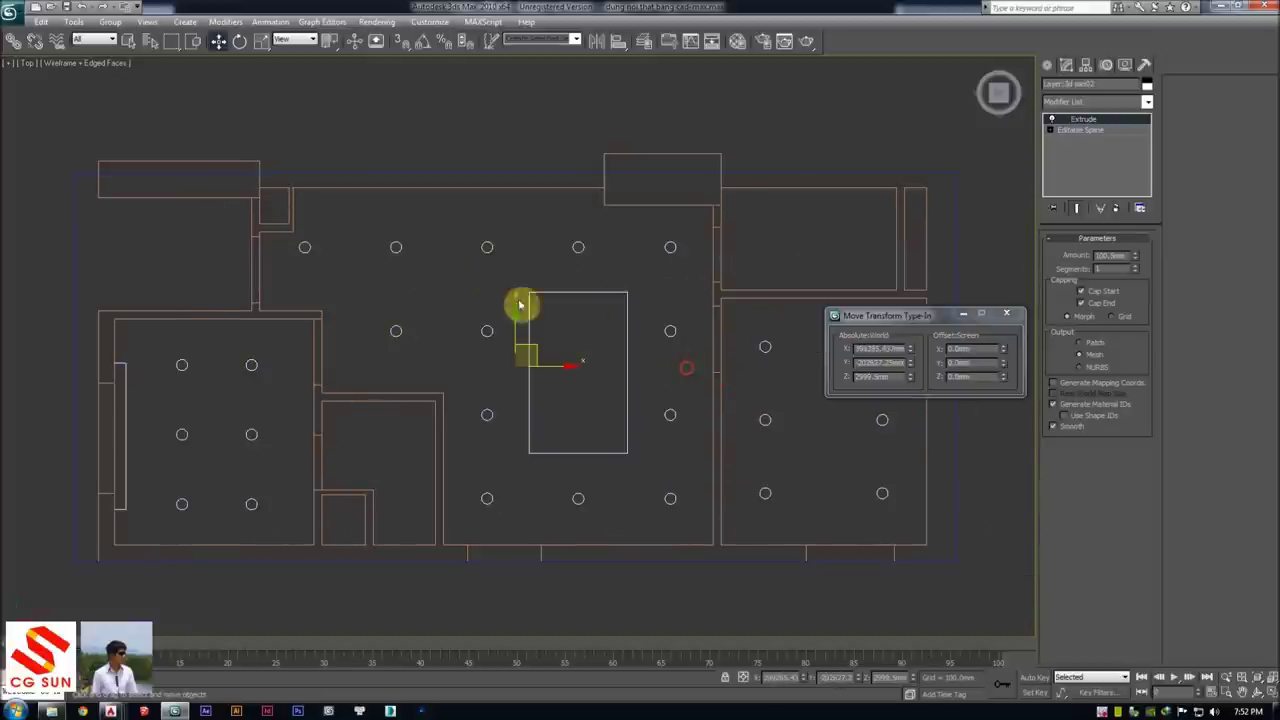
scroll(515, 345, down, 2)
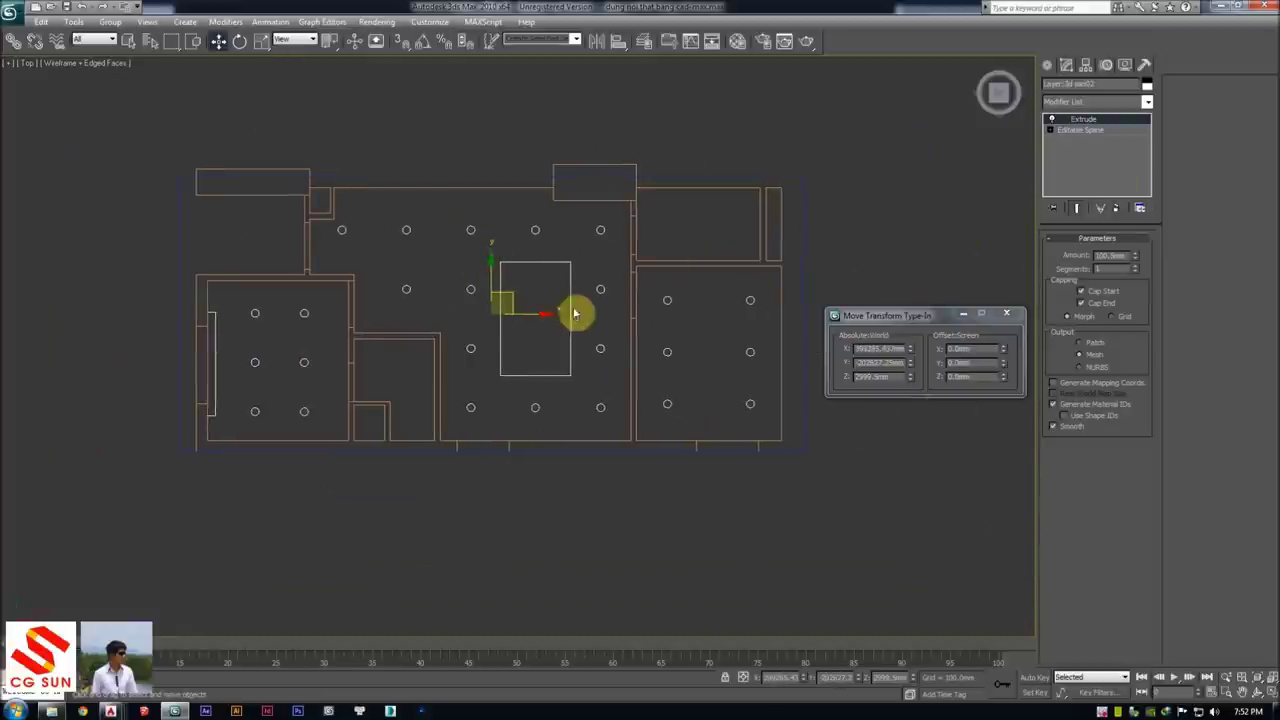
drag(537, 318, 631, 327)
right_click(631, 327)
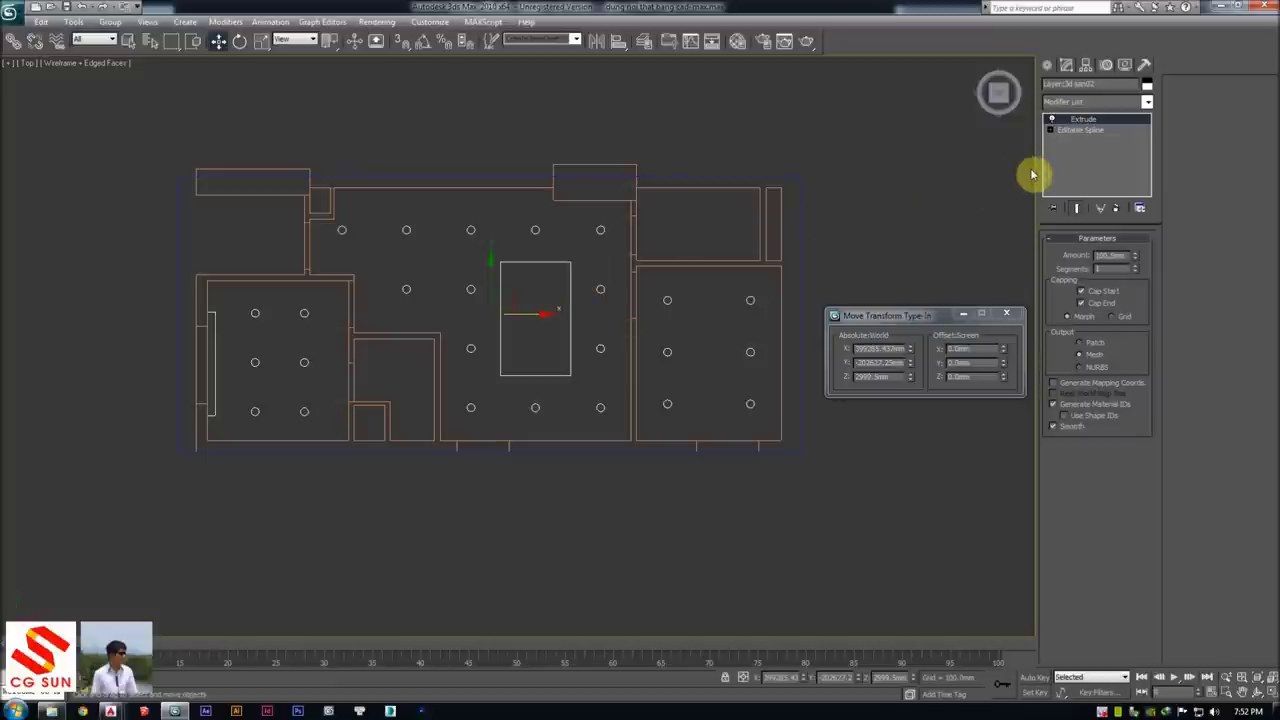
shift+drag(567, 286, 575, 347)
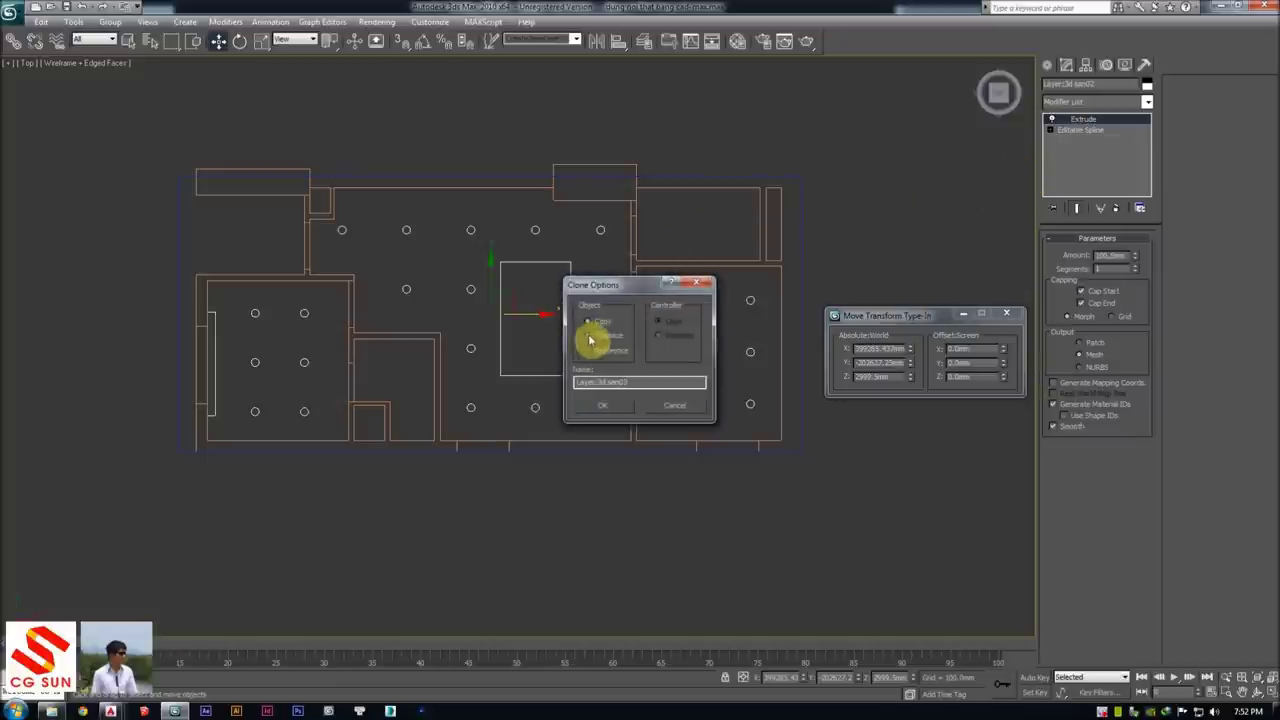
key(Escape)
scroll(540, 305, up, 2)
scroll(517, 277, up, 2)
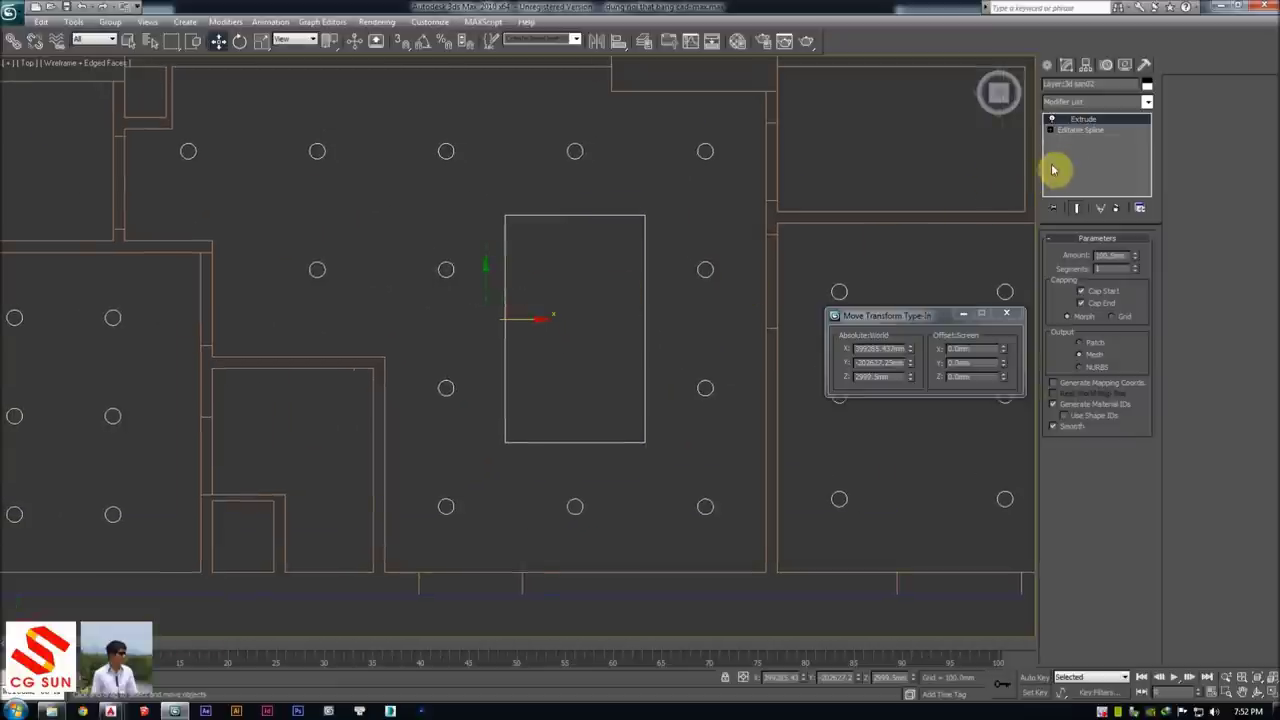
Isolate the extruded ceiling shape and switch the view to shaded display
click(1083, 135)
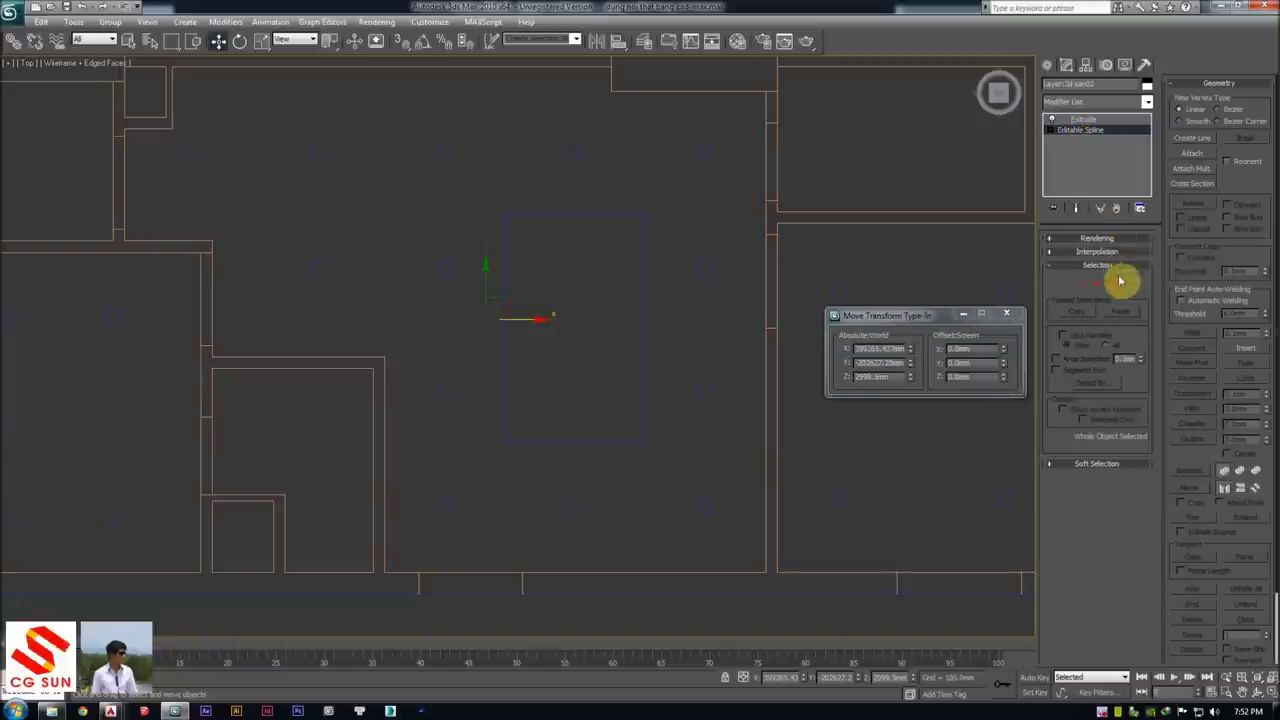
scroll(633, 239, down, 2)
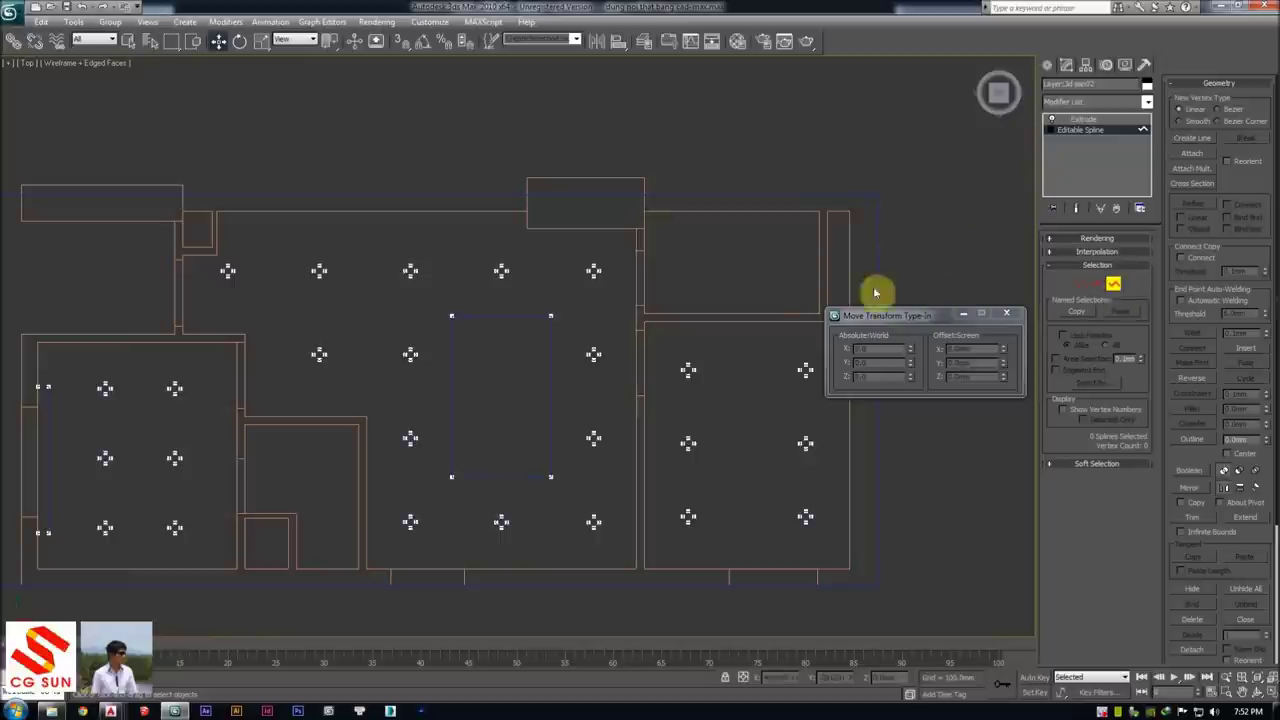
middle_drag(712, 274, 718, 274)
key(alt+q)
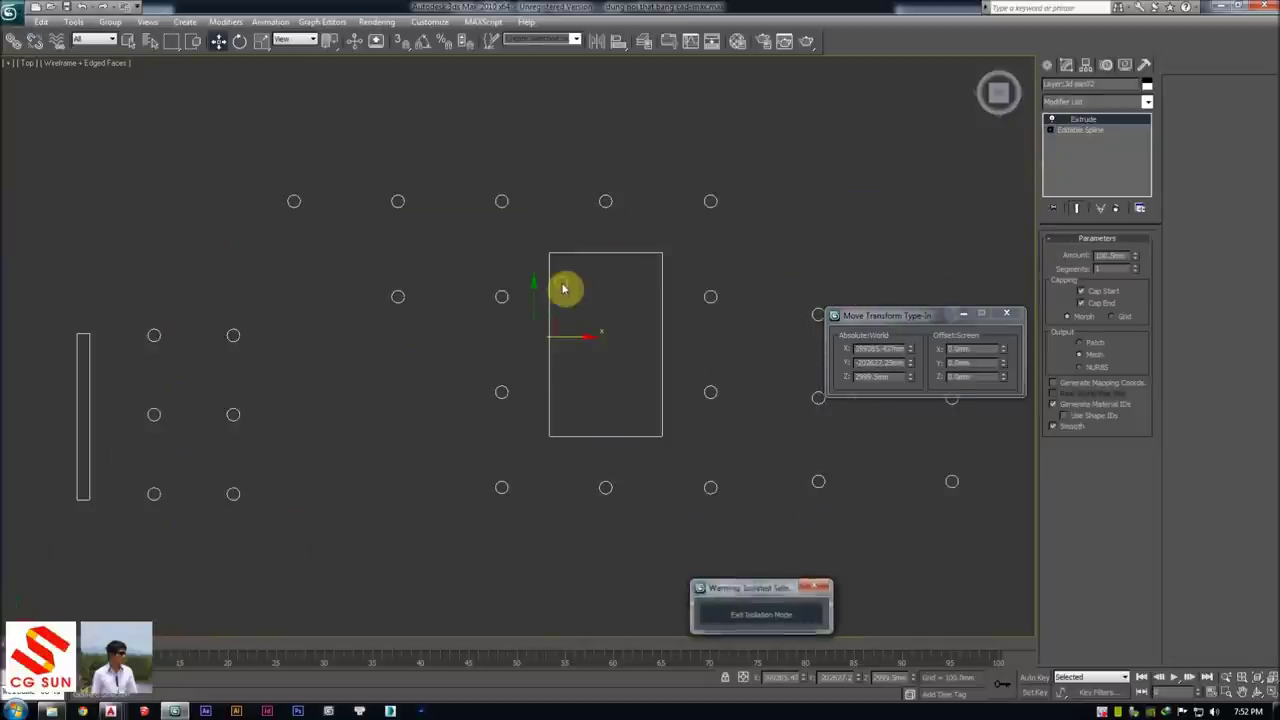
key(F3)
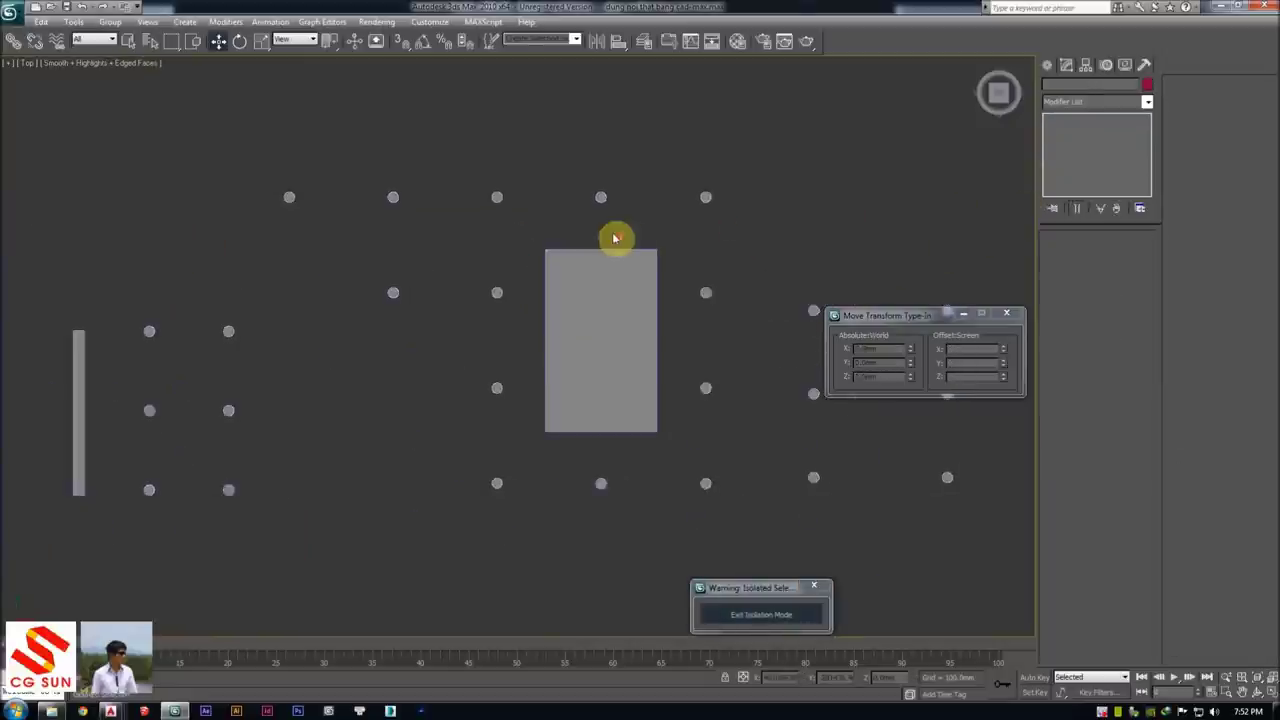
scroll(590, 275, up, 2)
scroll(480, 330, up, 3)
key(F3)
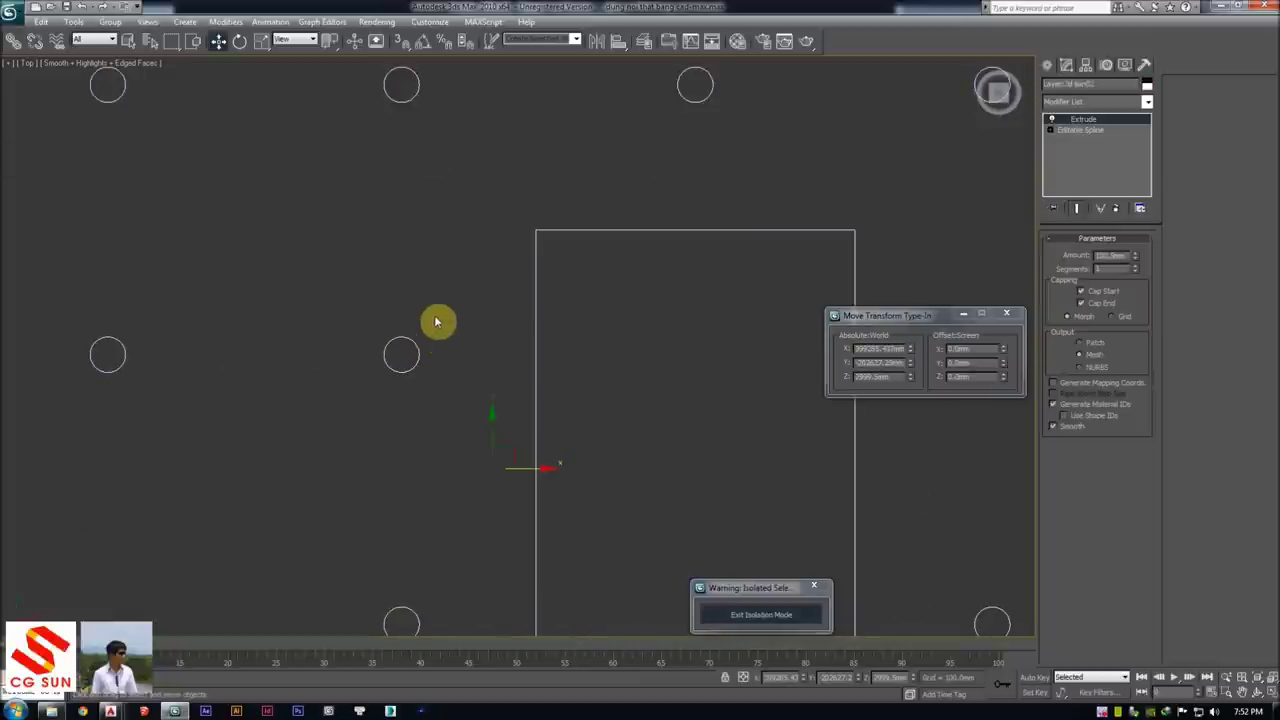
scroll(429, 337, down, 2)
scroll(691, 231, down, 1)
key(F3)
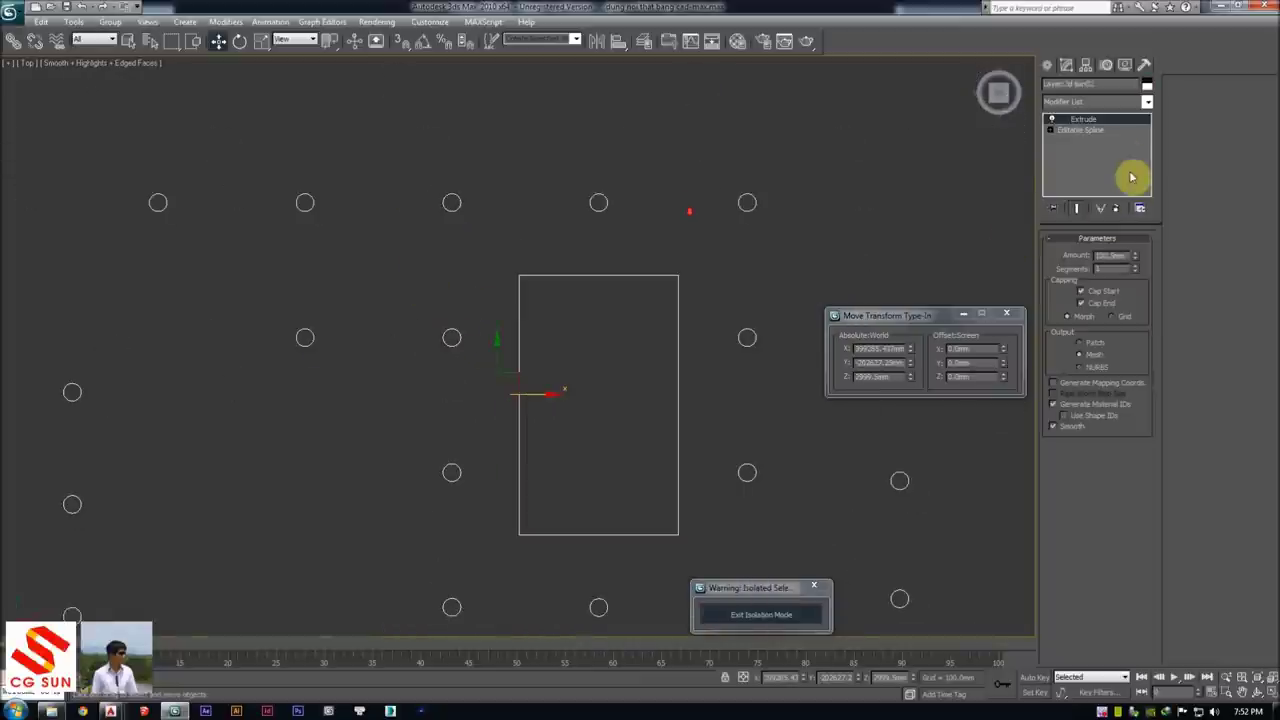
In the ceiling's Editable Spline vertex mode, box-select all 25 light circles
click(1104, 130)
click(1113, 284)
click(603, 277)
scroll(603, 289, down, 2)
middle_drag(342, 326, 498, 329)
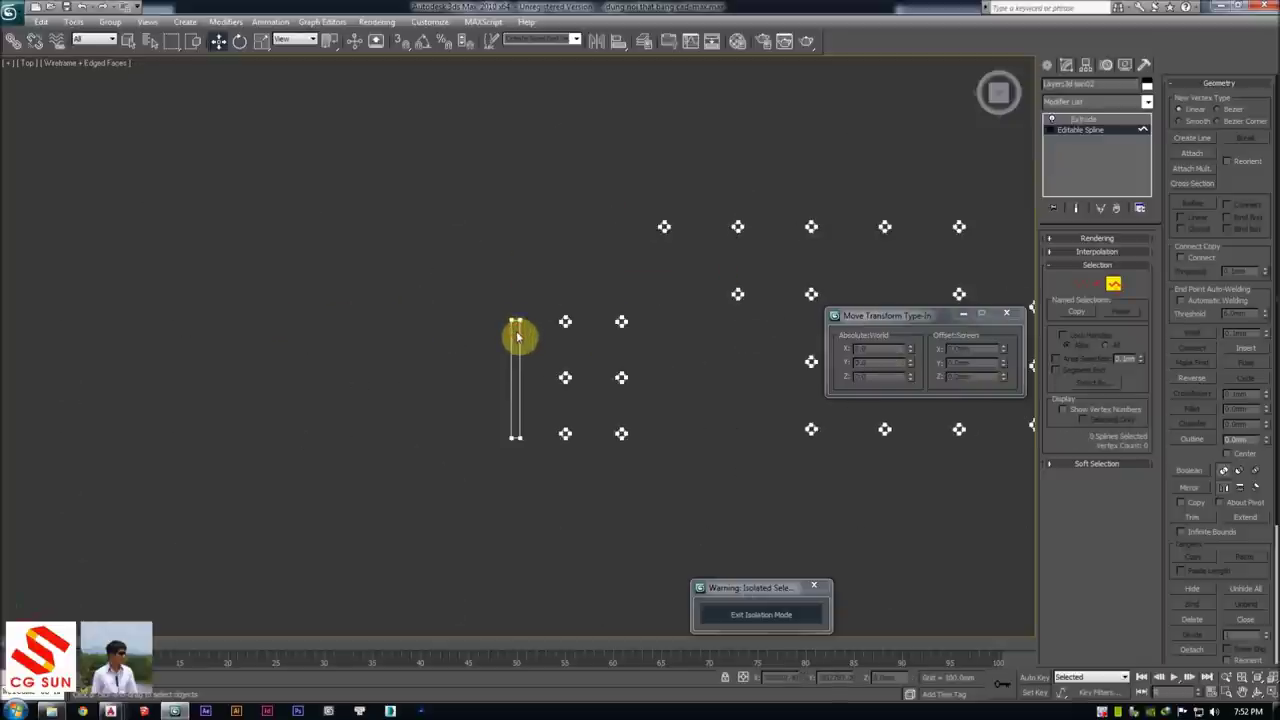
scroll(461, 291, up, 2)
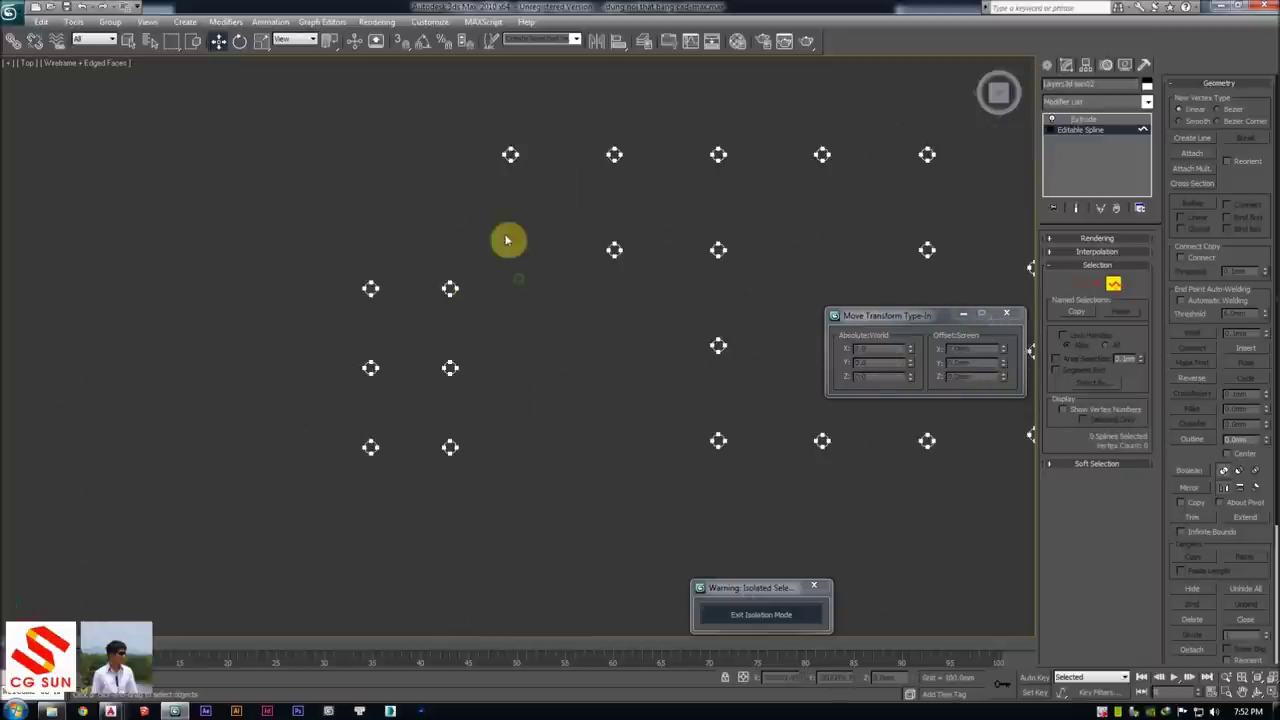
middle_drag(797, 191, 609, 214)
key(1)
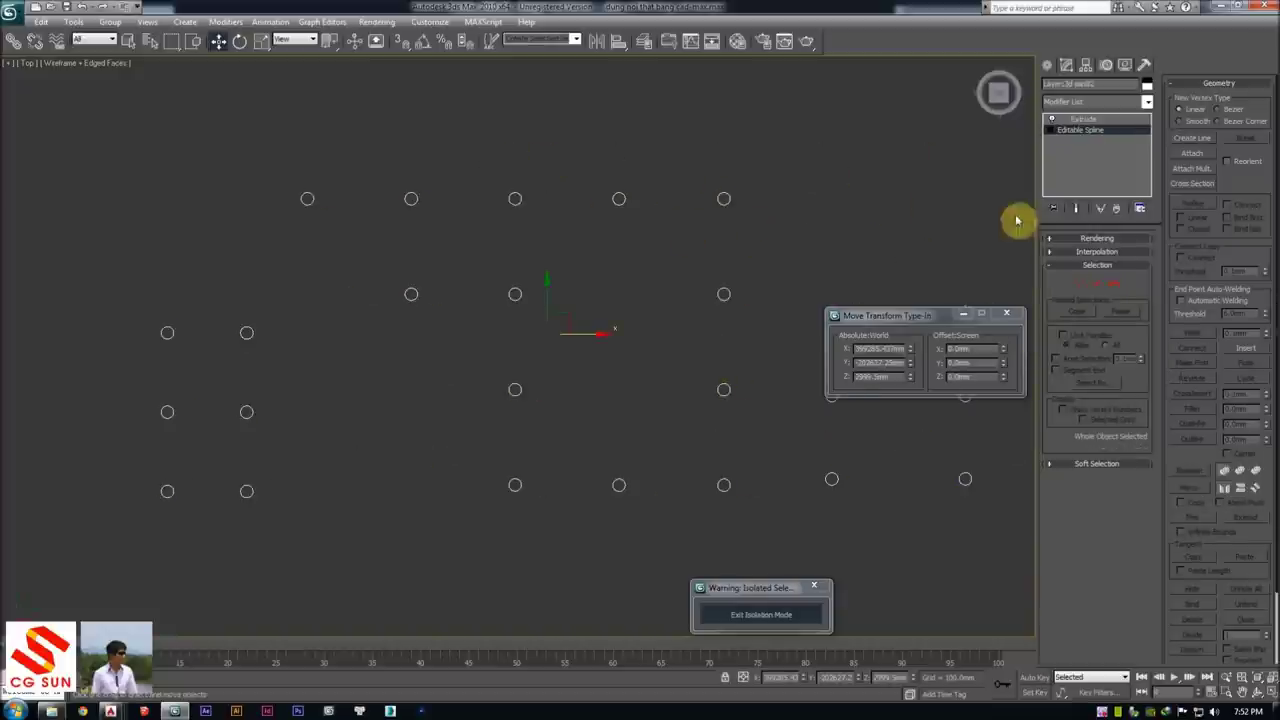
click(1118, 292)
scroll(730, 240, down, 2)
drag(791, 189, 98, 478)
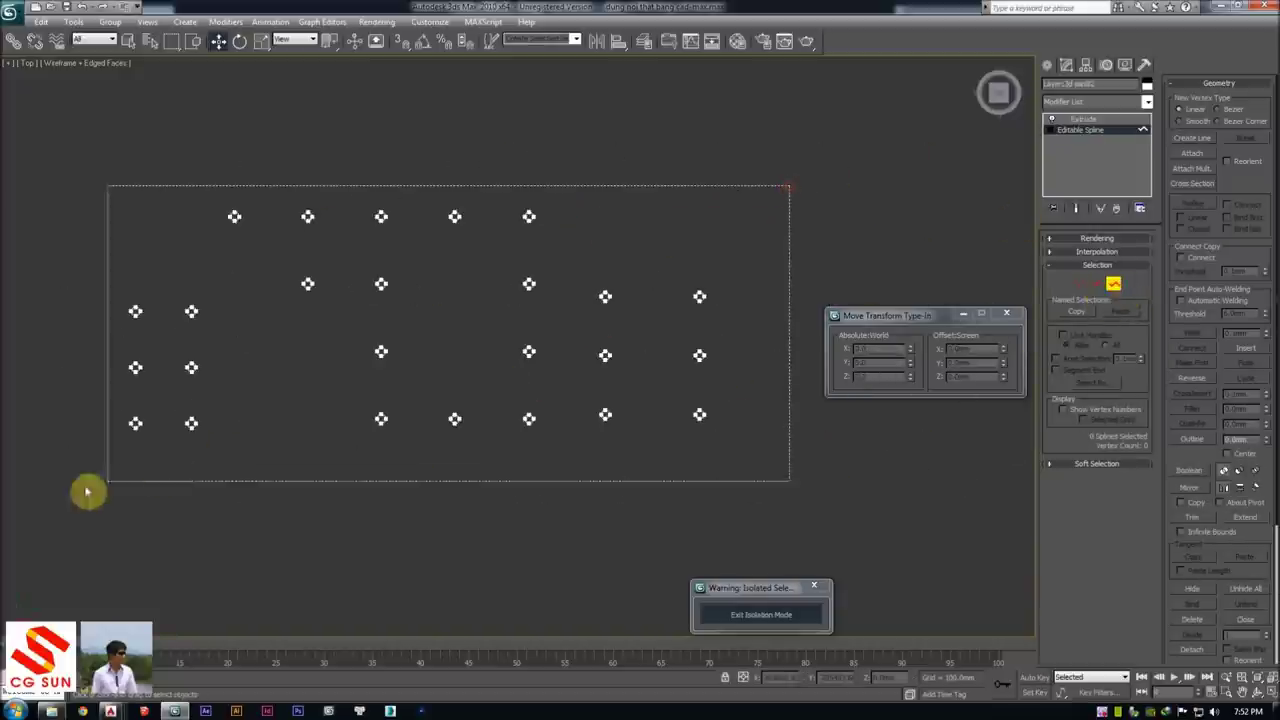
middle_drag(145, 409, 308, 390)
scroll(368, 277, up, 3)
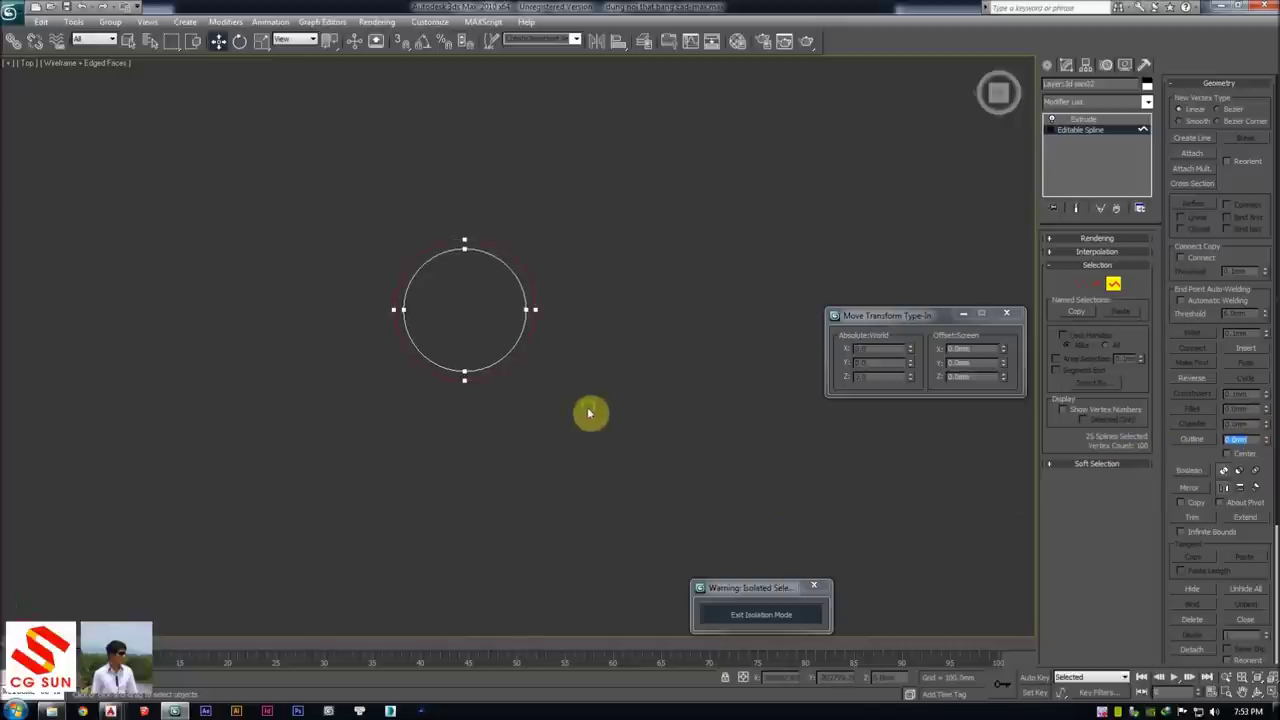
Detach the selected circles into a new shape and clear the selection
middle_drag(486, 471, 535, 300)
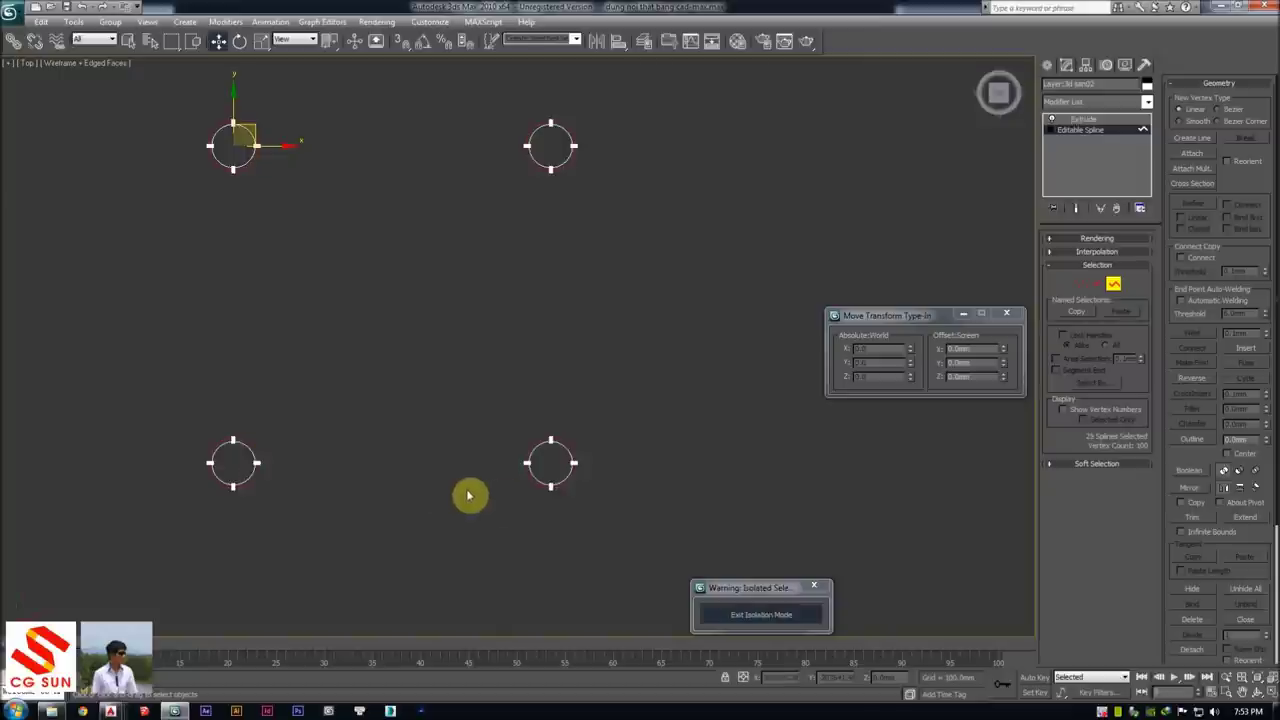
scroll(1199, 455, down, 5)
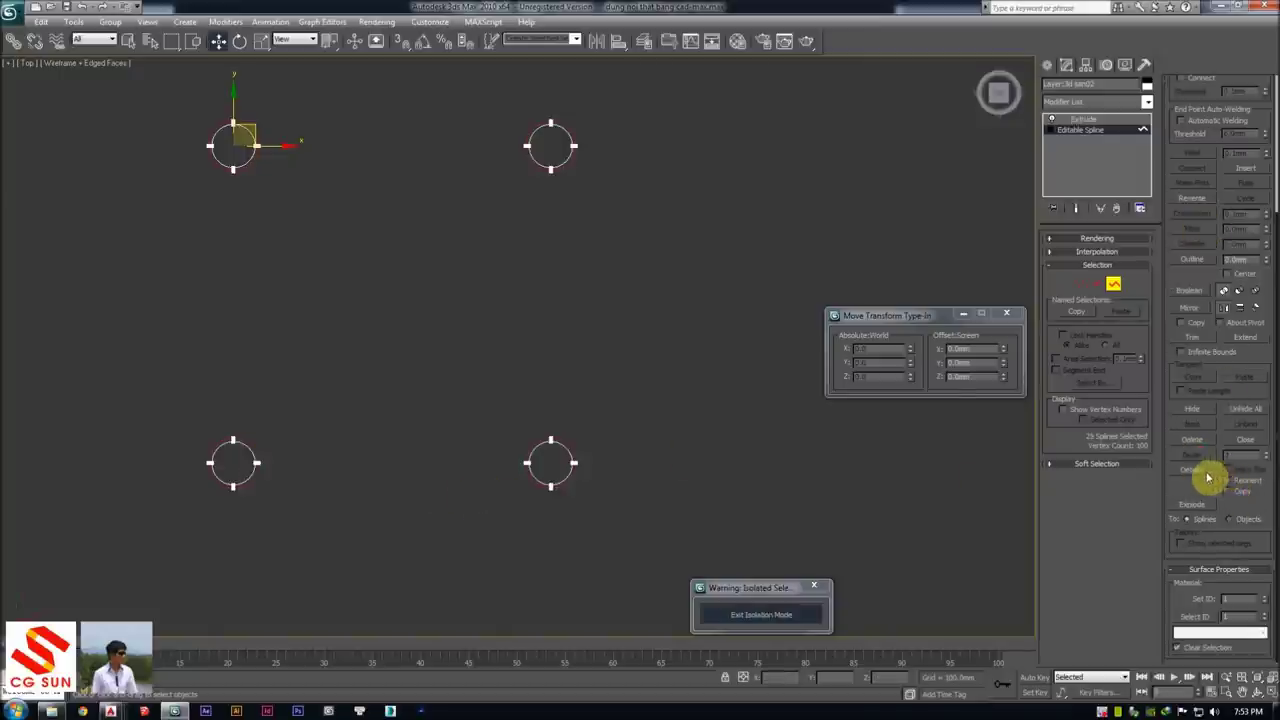
click(1209, 477)
click(680, 361)
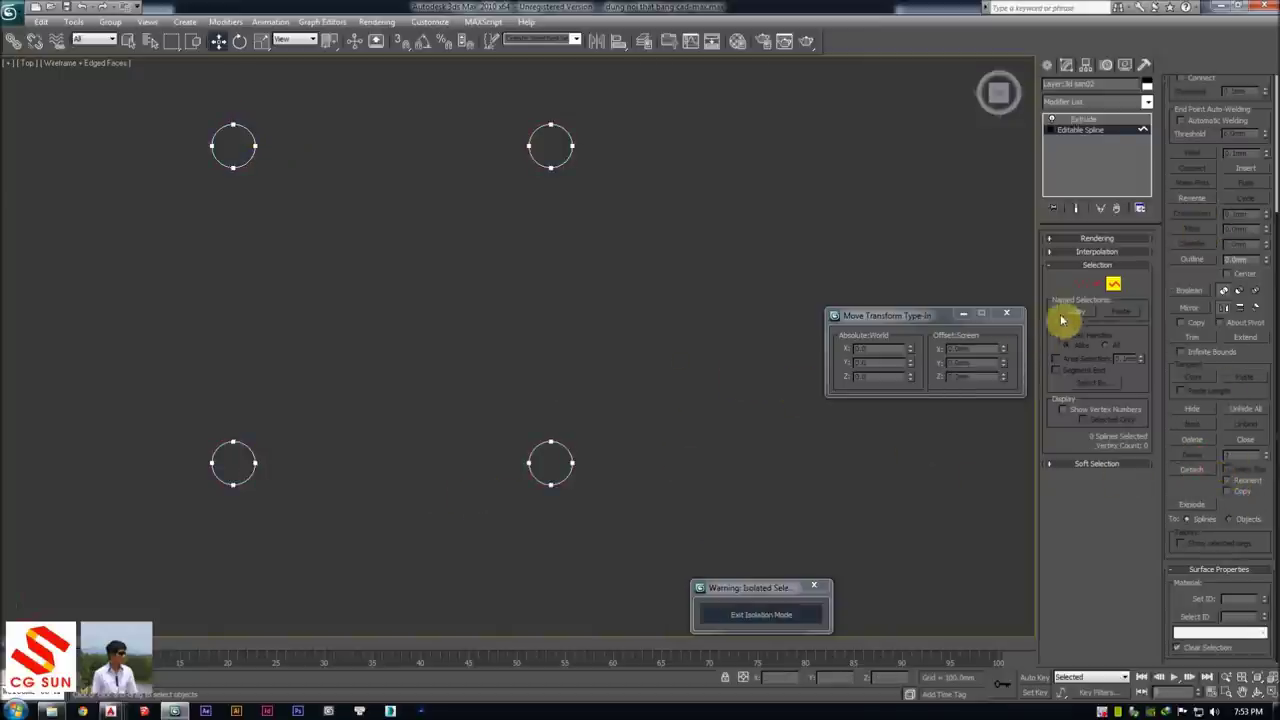
click(579, 402)
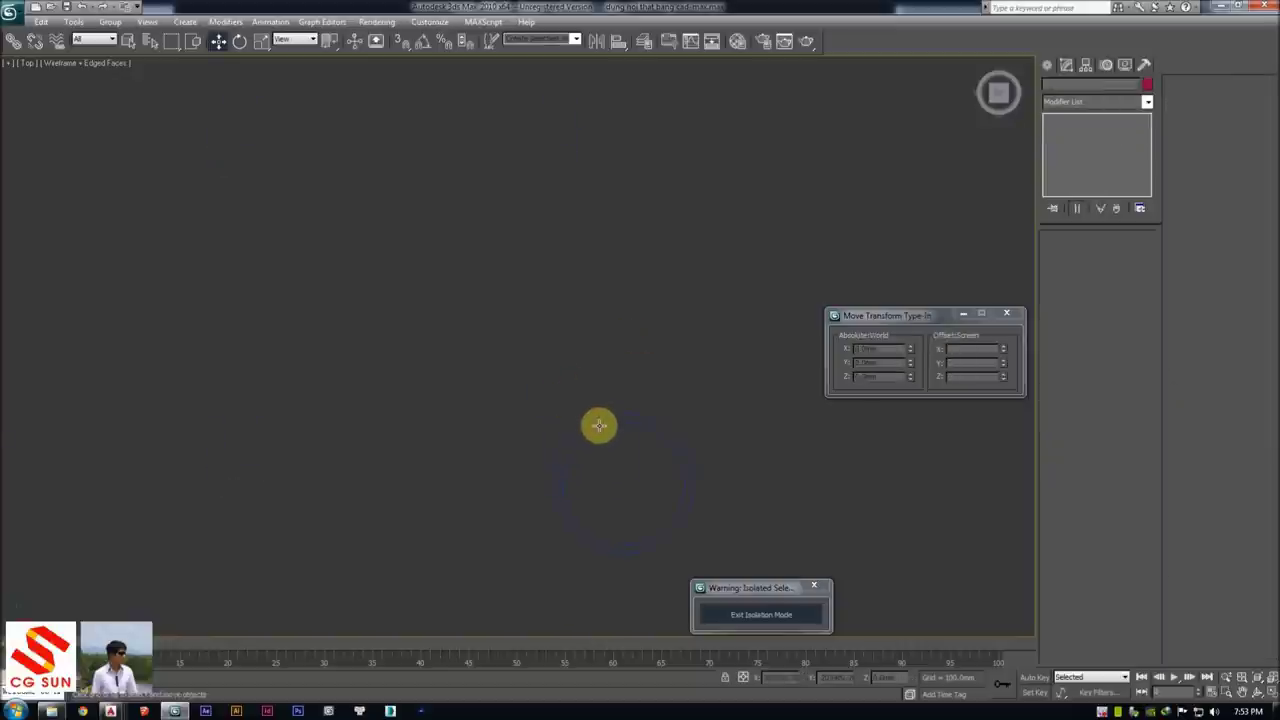
Select the detached circles shape and turn on Enable In Viewport in its Rendering settings
click(455, 216)
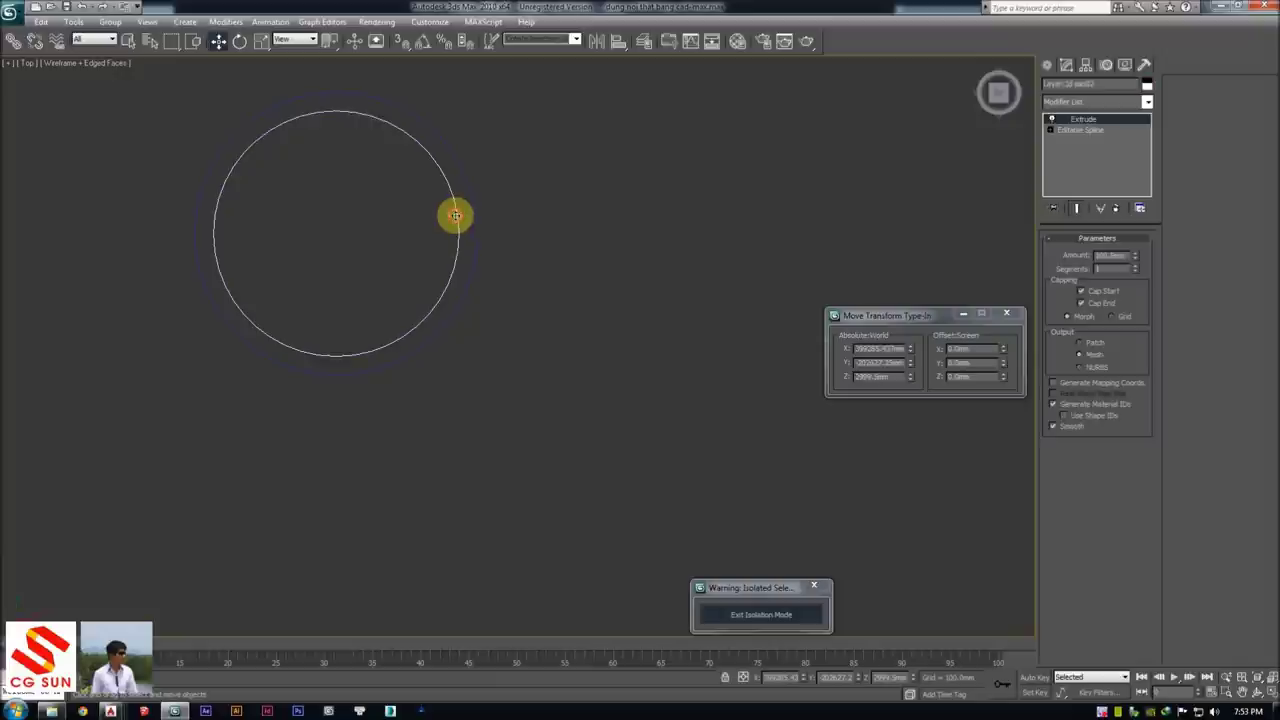
click(1095, 101)
click(1092, 181)
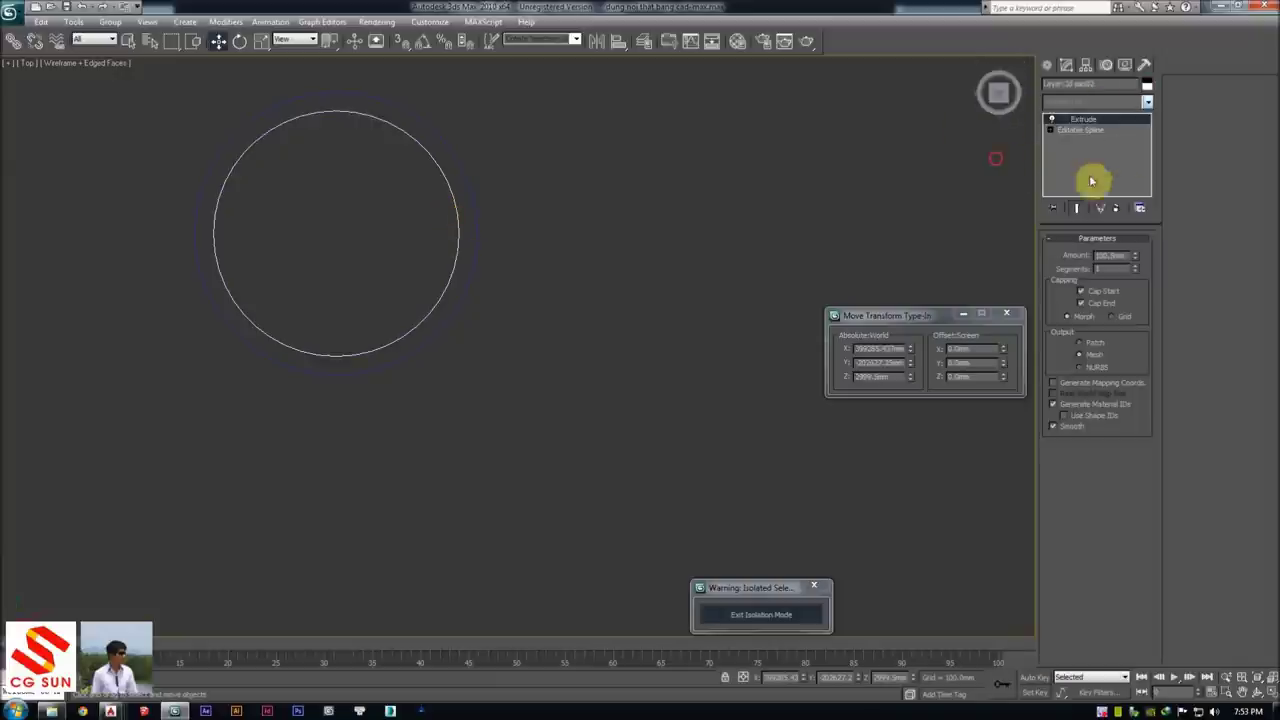
click(566, 206)
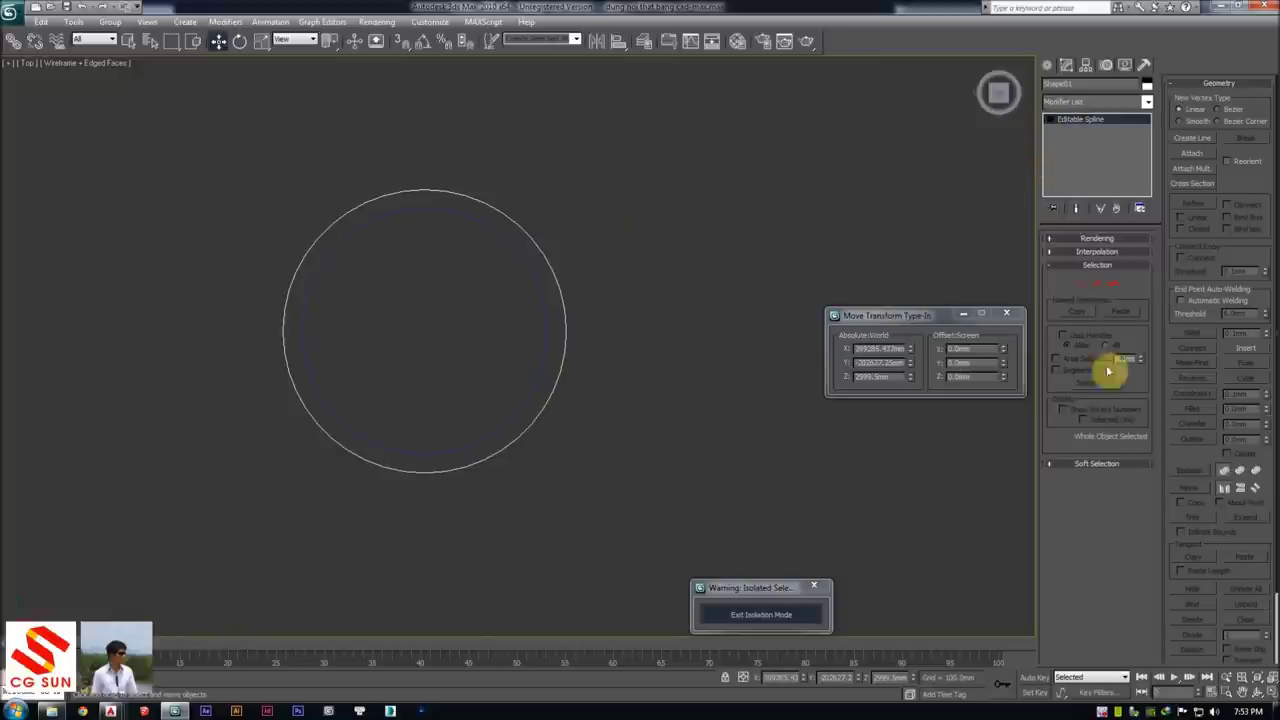
click(1095, 240)
click(1088, 262)
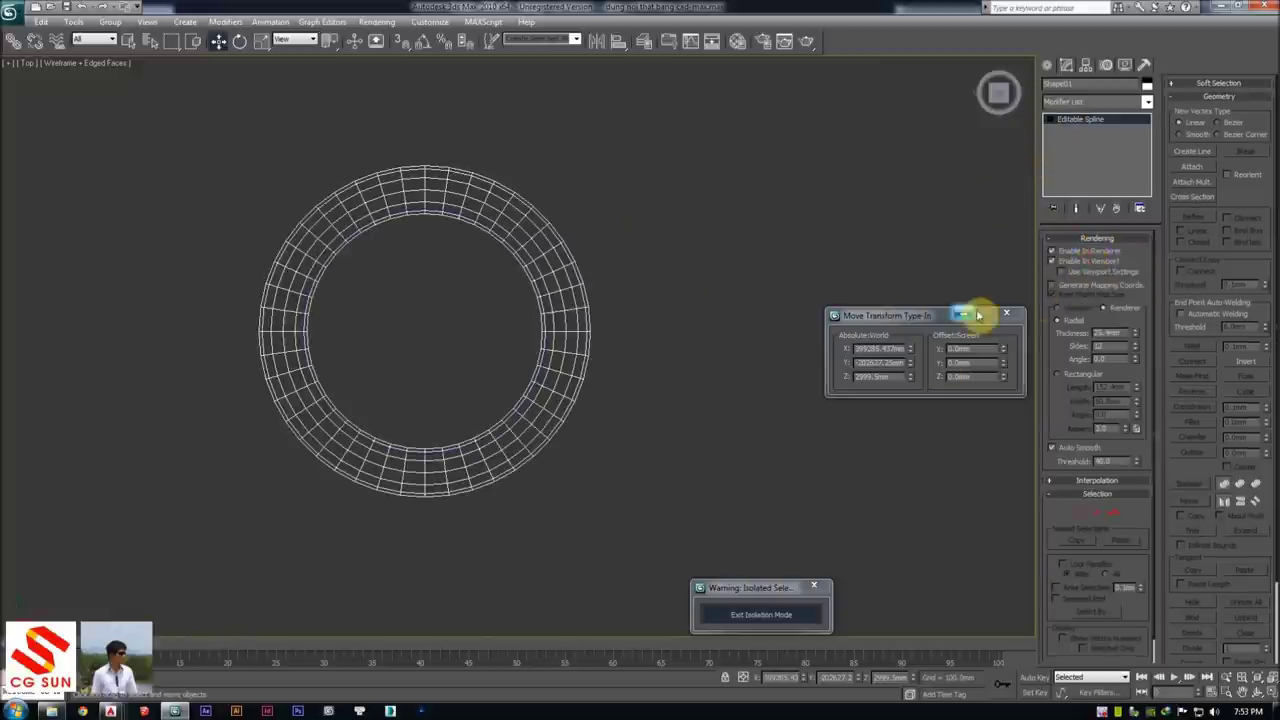
In the shaded Front view, raise the tube's sides from 12 to 24, then deselect
scroll(512, 245, down, 2)
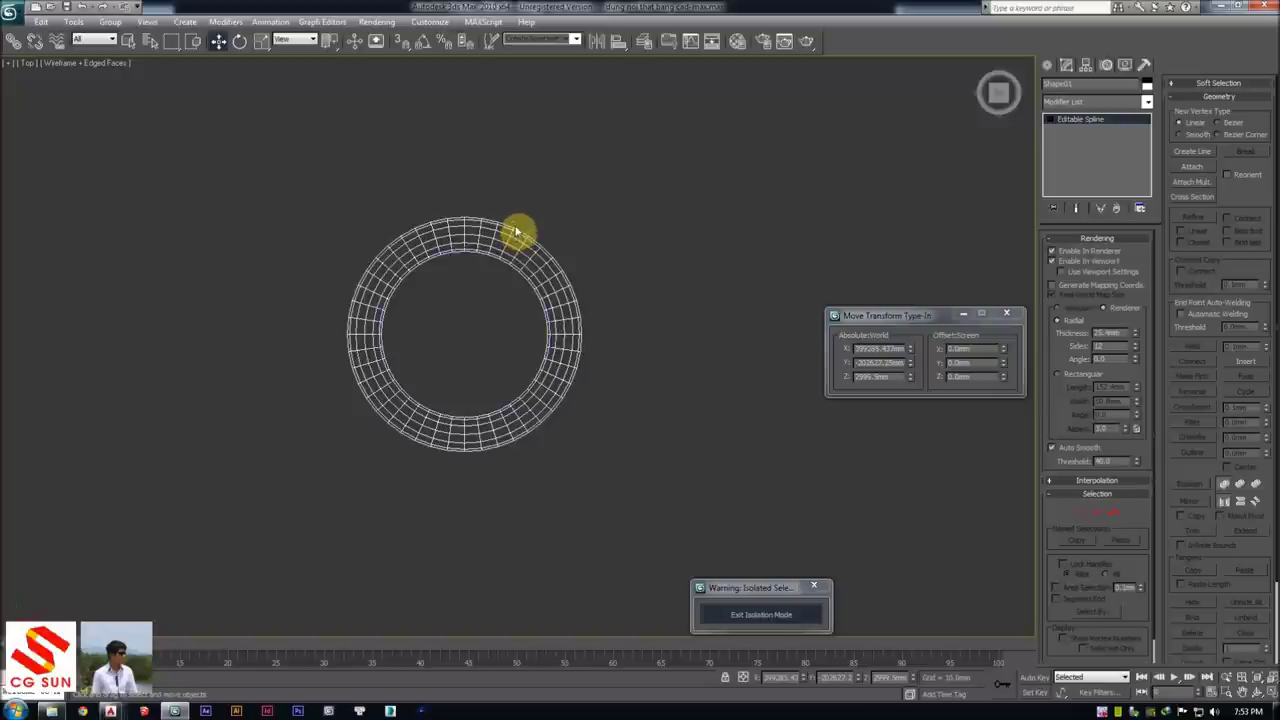
key(f)
scroll(508, 305, up, 3)
scroll(528, 323, up, 3)
middle_drag(457, 309, 586, 320)
key(F3)
key(F4)
scroll(575, 316, up, 2)
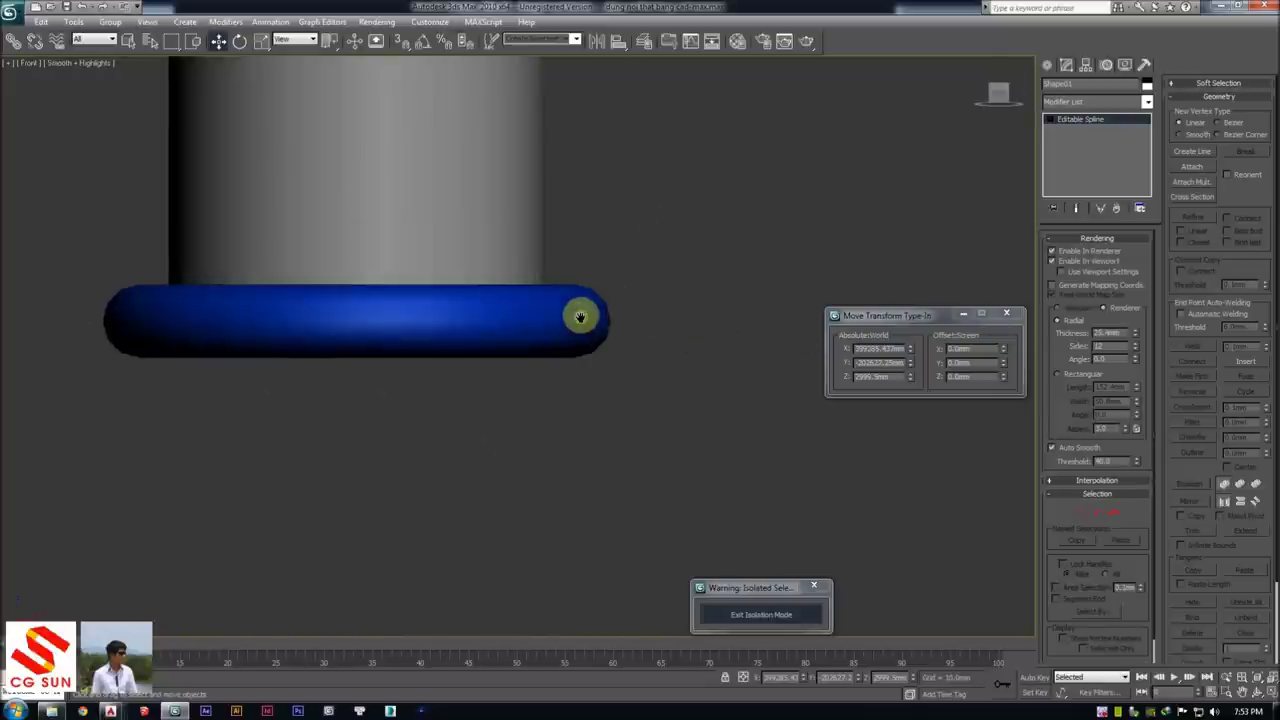
key(F4)
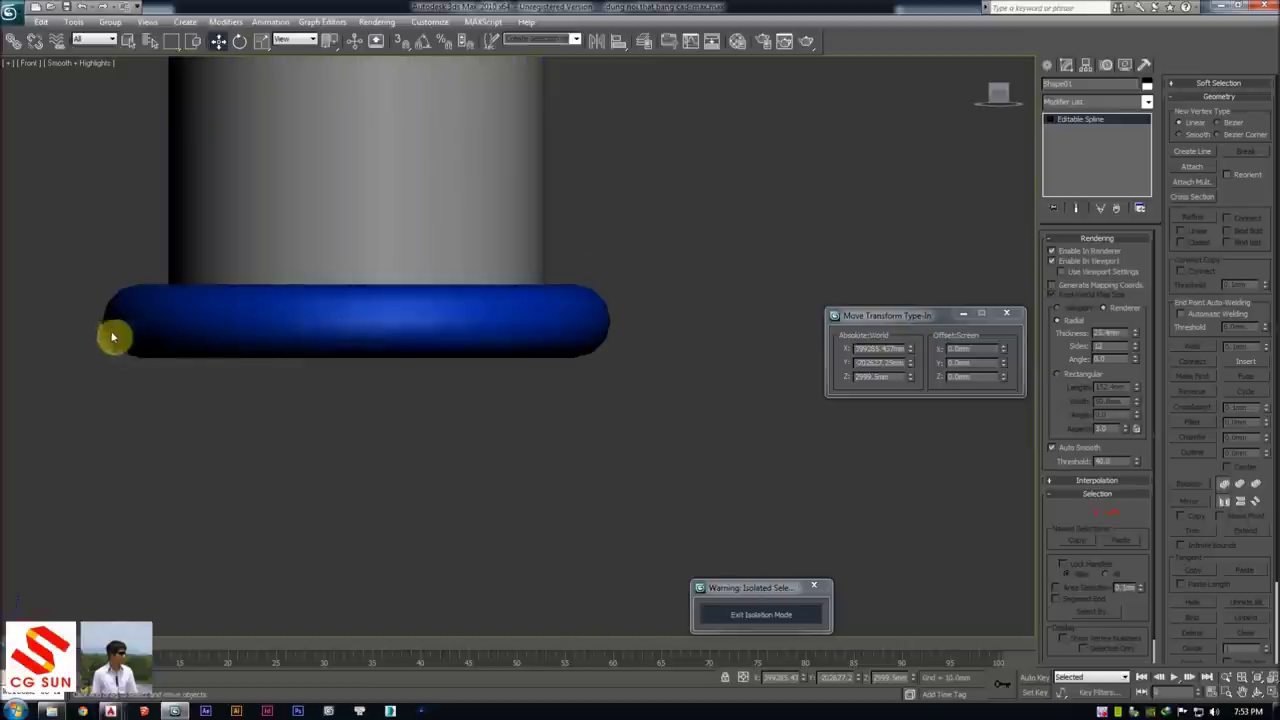
middle_drag(587, 361, 557, 361)
key(F4)
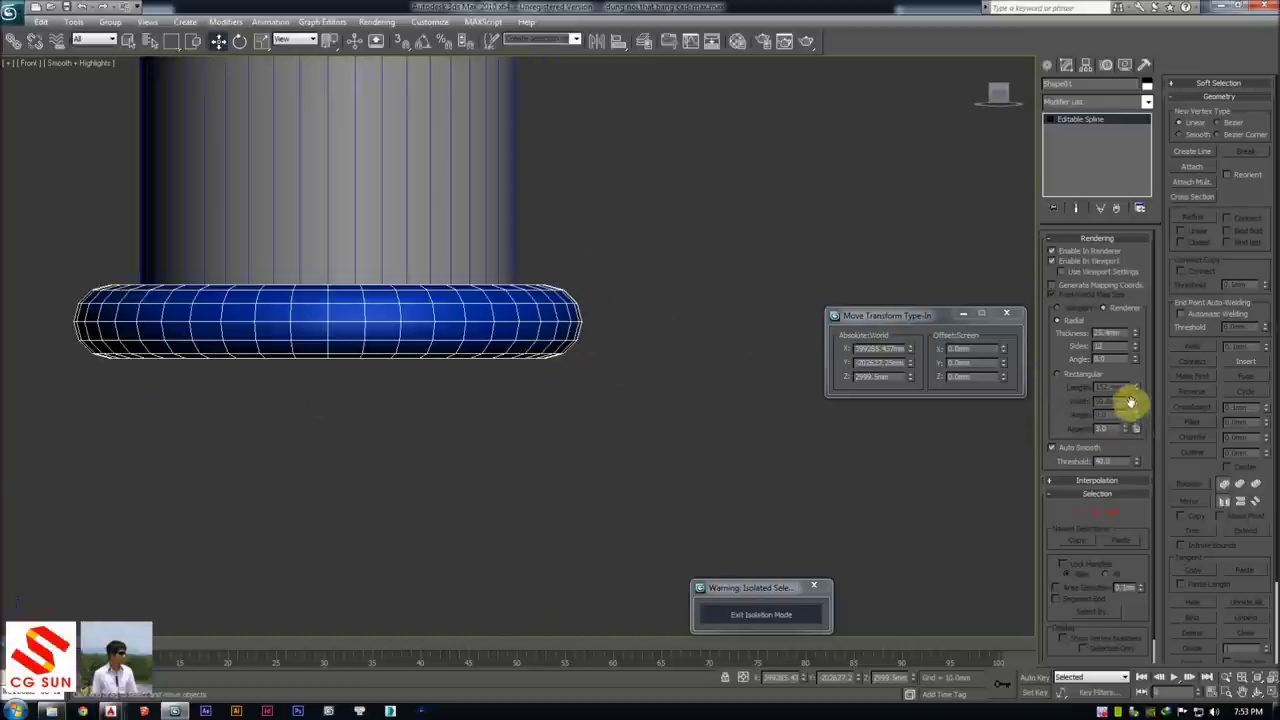
scroll(1138, 270, down, 1)
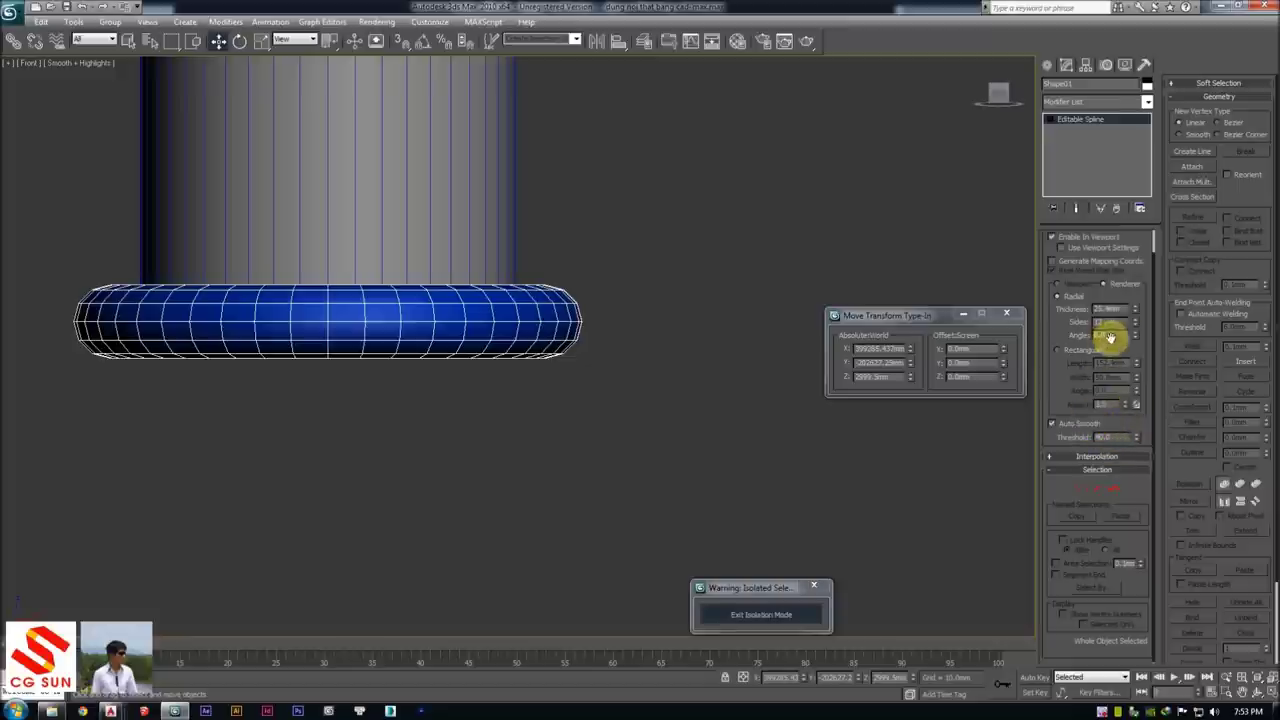
drag(1135, 330, 1121, 260)
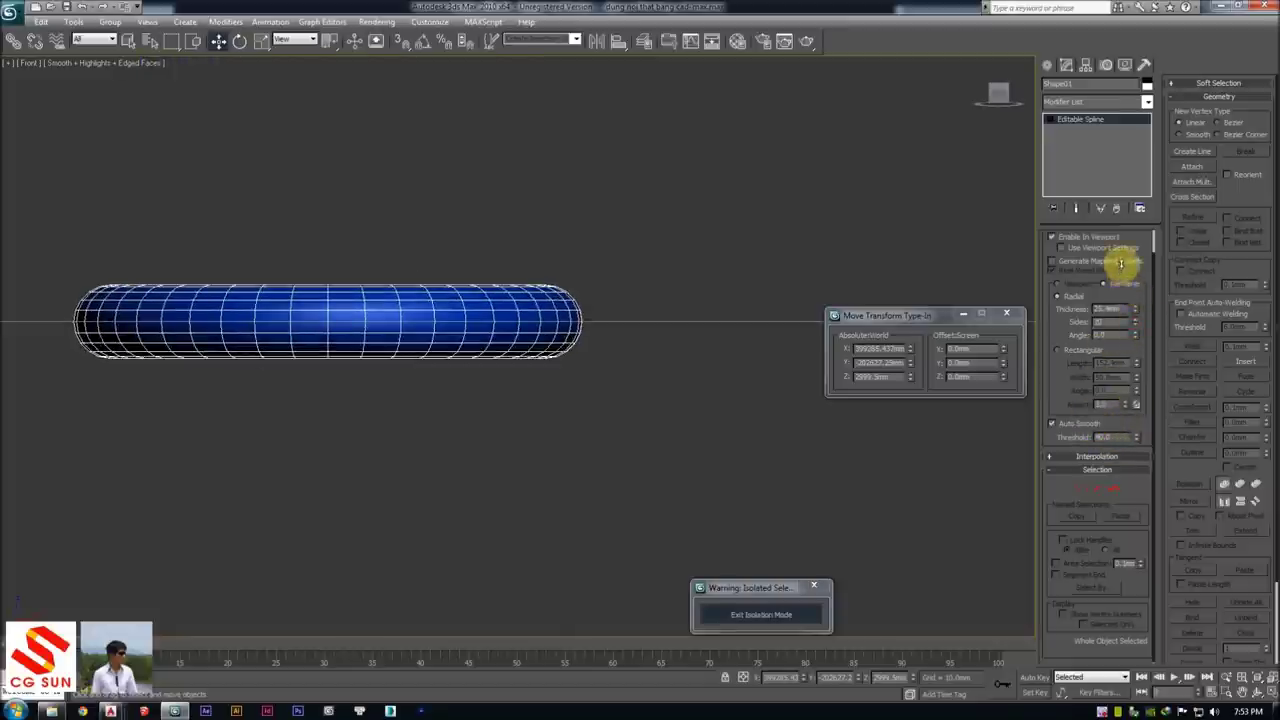
click(753, 198)
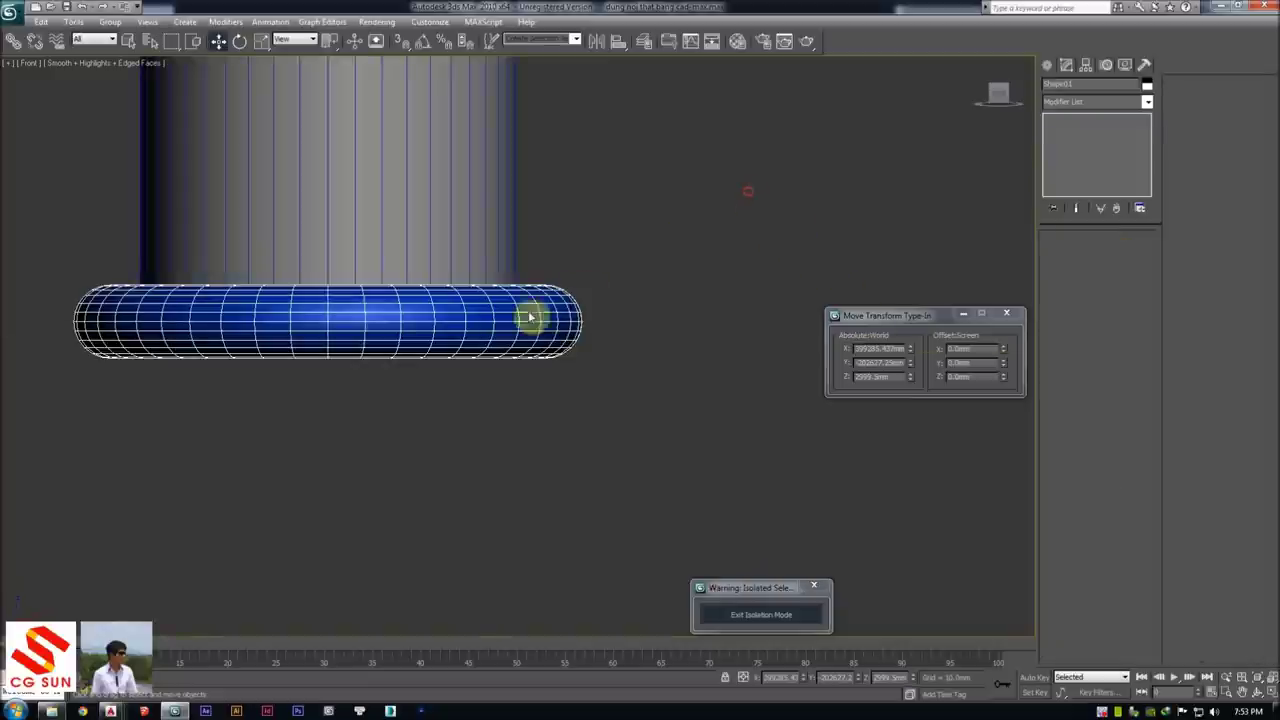
Orbit the shaded perspective view to inspect the rings around the lights
scroll(480, 206, down, 5)
scroll(591, 251, down, 4)
key(F3)
key(p)
alt+middle_drag(512, 293, 489, 354)
key(F3)
scroll(529, 294, up, 4)
scroll(585, 291, up, 5)
scroll(543, 331, down, 3)
scroll(549, 283, down, 3)
mouse_move(549, 283)
alt+middle_down()
mouse_move(534, 346)
mouse_move(534, 331)
alt+middle_up()
Zoom in on one light fixture in Front view and select the ring tube
key(f)
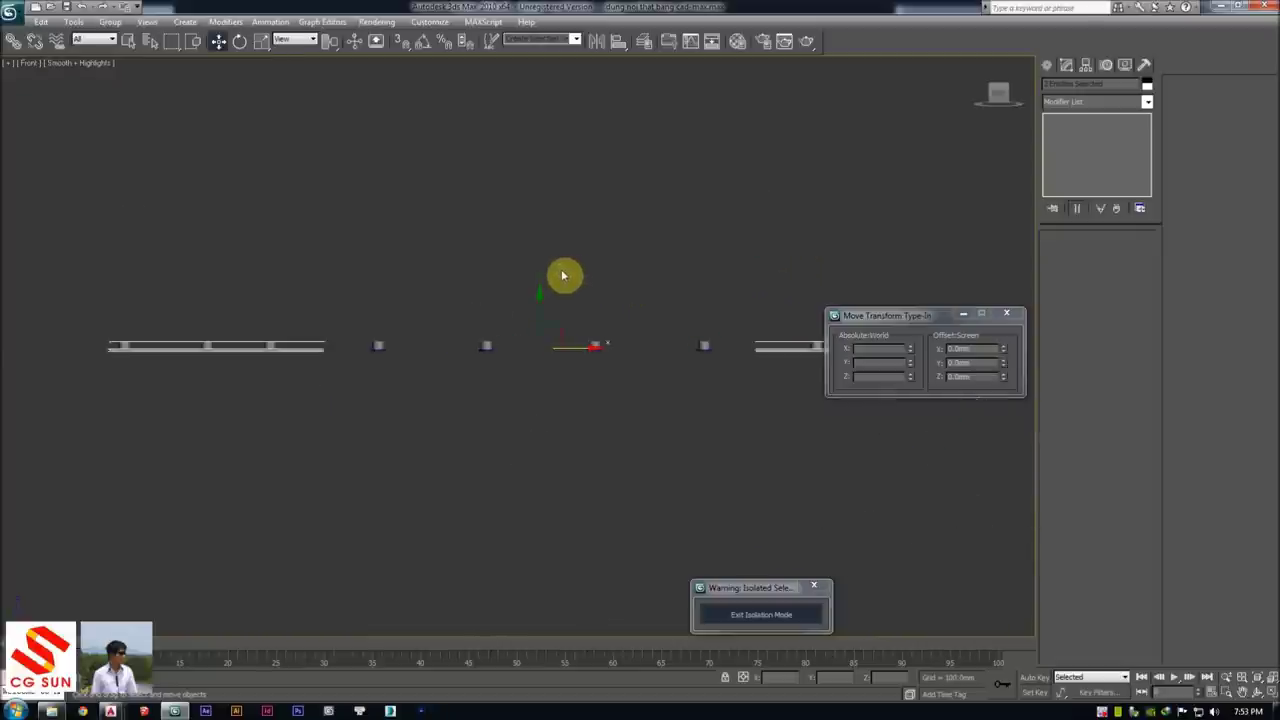
middle_drag(540, 193, 477, 317)
scroll(477, 317, up, 3)
scroll(571, 366, up, 3)
middle_drag(571, 366, 431, 468)
scroll(431, 468, up, 3)
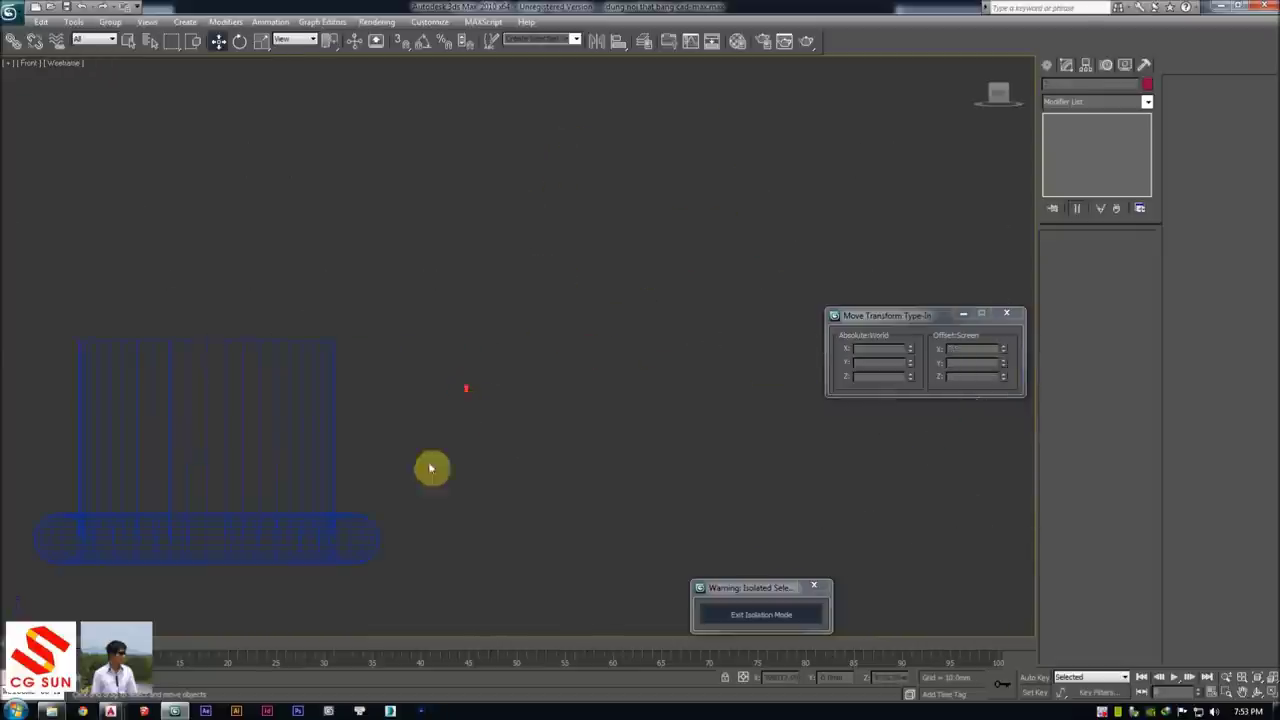
click(485, 447)
scroll(520, 433, down, 4)
scroll(586, 380, up, 3)
scroll(586, 380, up, 2)
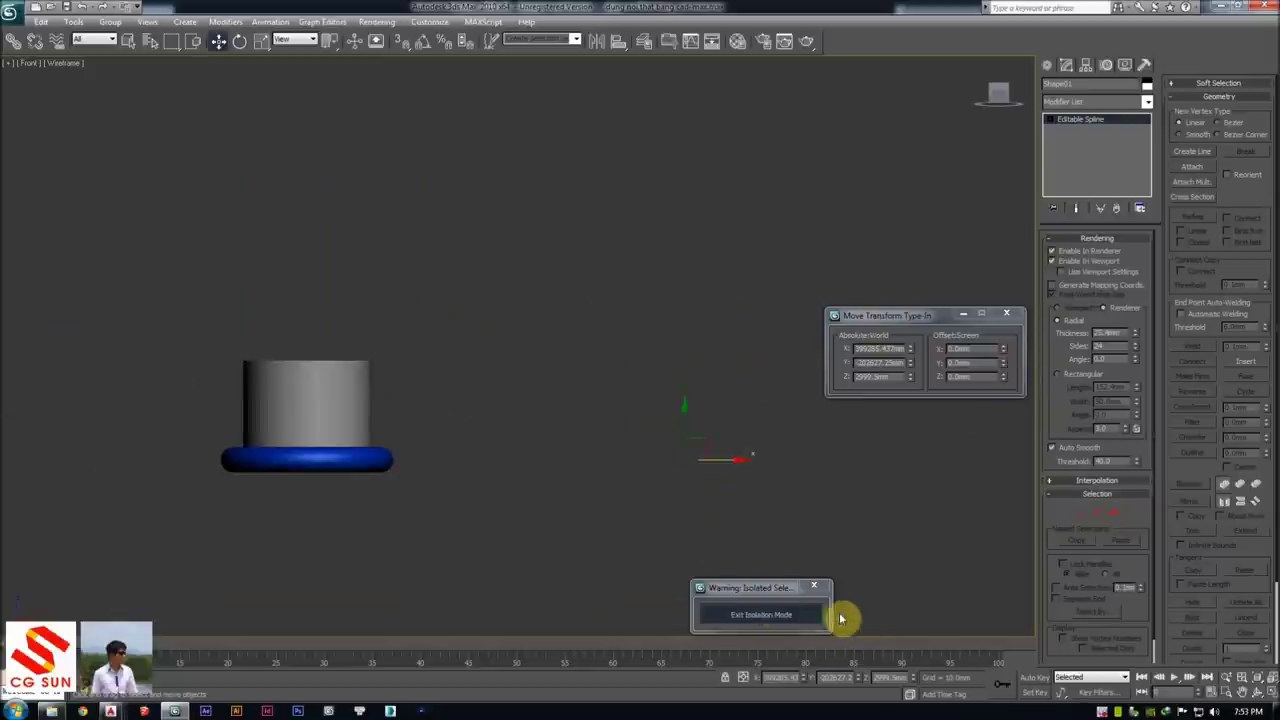
Exit isolation mode and lift the tube rings to about Z 3007.443 mm
click(817, 592)
scroll(449, 429, up, 2)
scroll(474, 403, up, 2)
scroll(583, 351, down, 2)
middle_drag(583, 351, 491, 411)
scroll(763, 357, up, 2)
scroll(476, 356, down, 2)
scroll(476, 356, up, 3)
scroll(605, 393, up, 2)
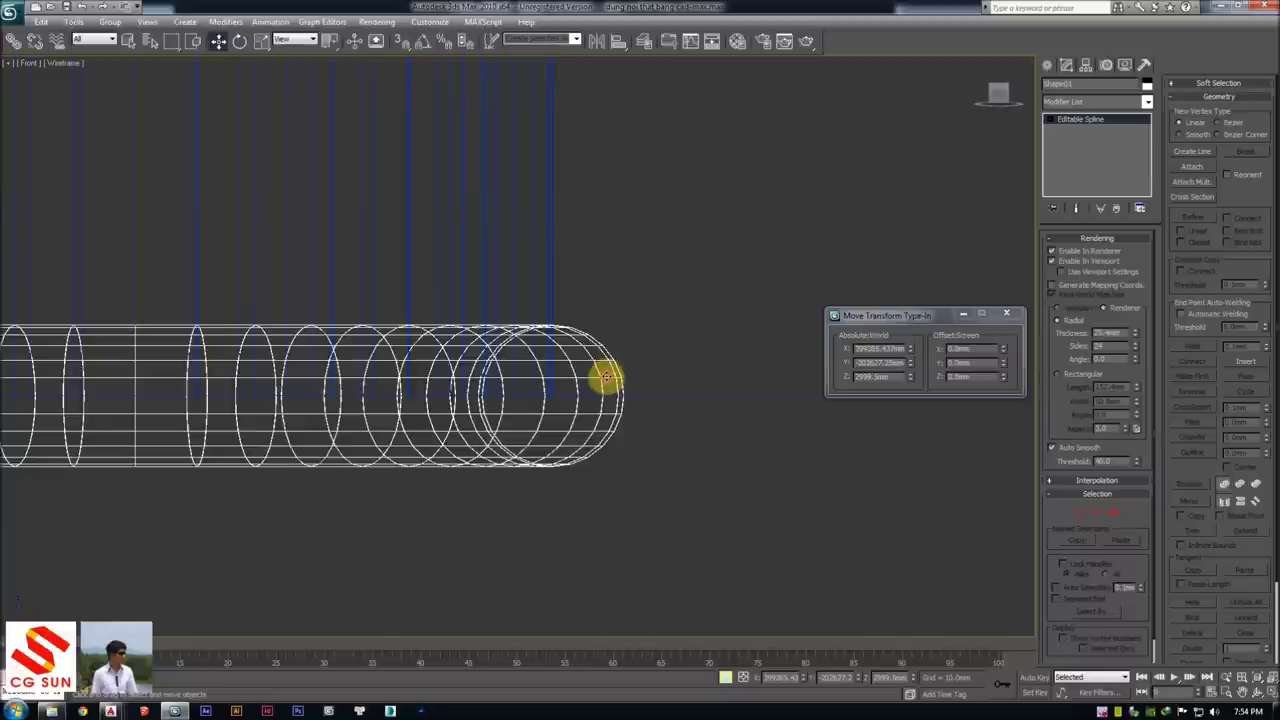
mouse_move(605, 370)
mouse_down()
mouse_move(629, 331)
mouse_move(651, 394)
mouse_move(657, 329)
mouse_move(637, 372)
mouse_up()
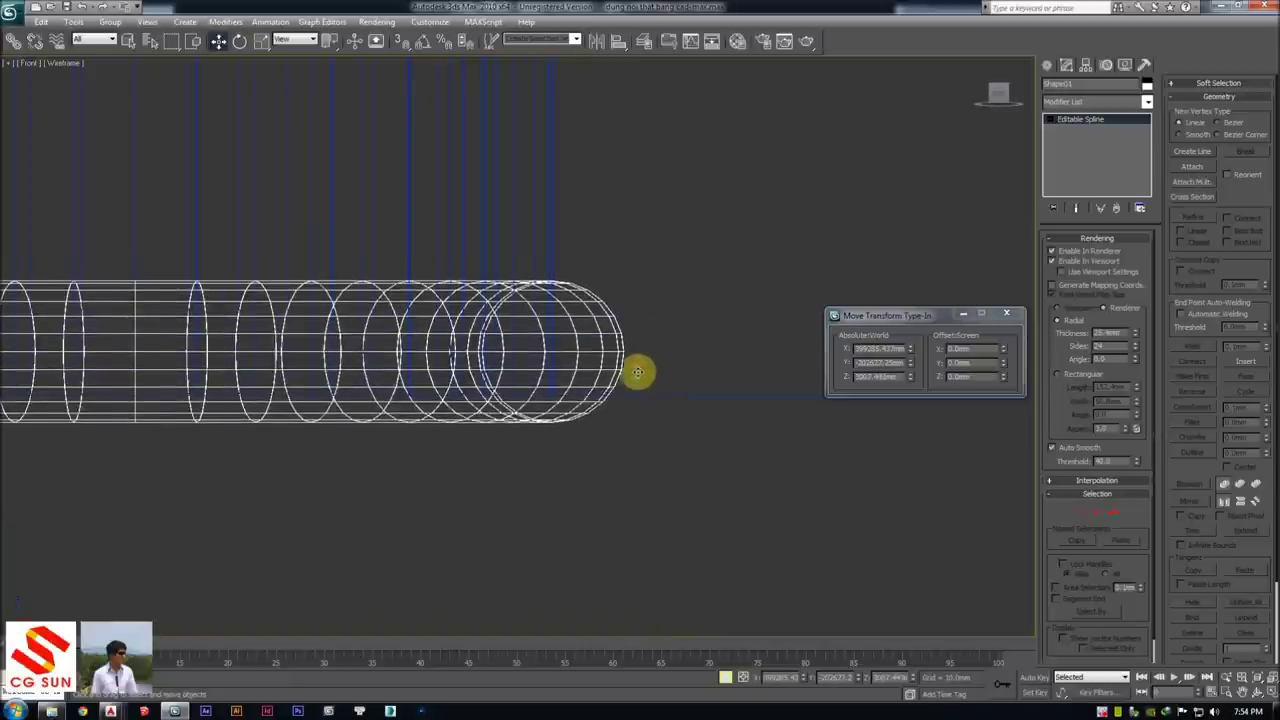
Orbit the perspective view around a light fixture to check the raised rings
key(p)
mouse_move(608, 340)
alt+middle_down()
mouse_move(546, 294)
mouse_move(626, 194)
mouse_move(497, 331)
mouse_move(528, 357)
mouse_move(460, 457)
mouse_move(543, 280)
alt+middle_up()
scroll(524, 301, up, 5)
scroll(500, 271, up, 4)
scroll(515, 277, up, 2)
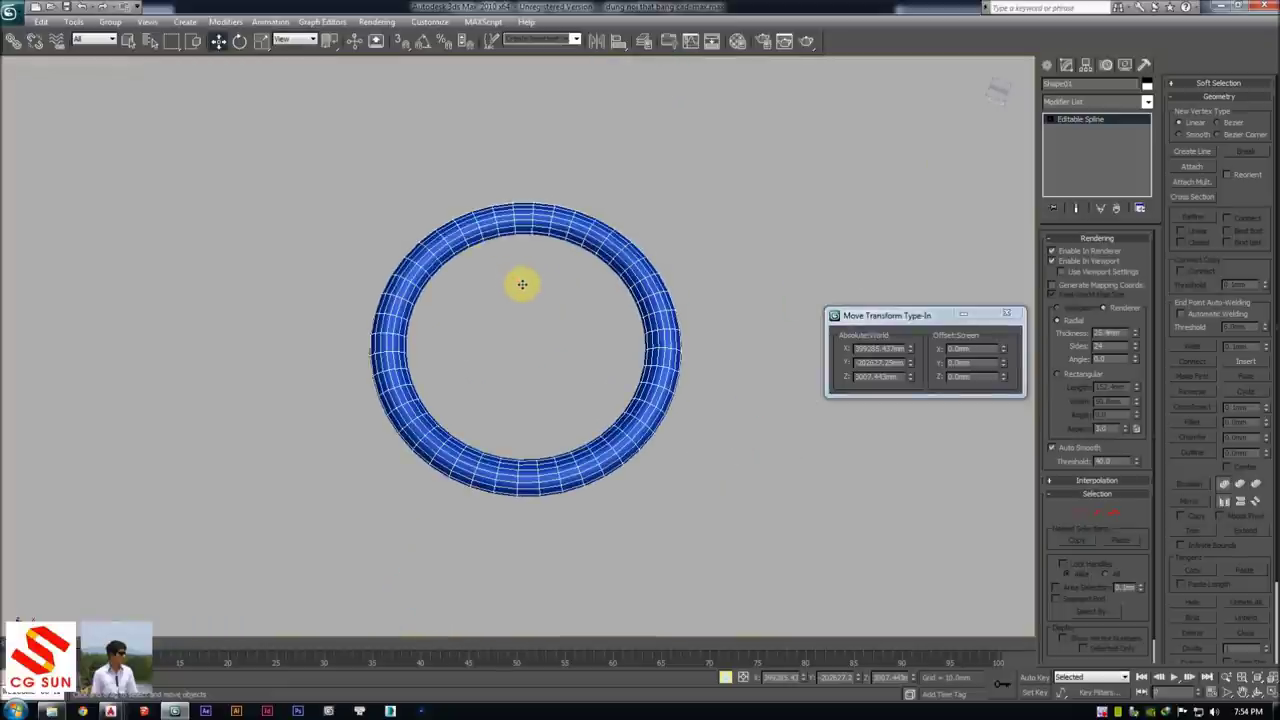
Assign the second Material Editor sample, Material #2, to the ring's inner disc
key(e)
scroll(518, 339, down, 2)
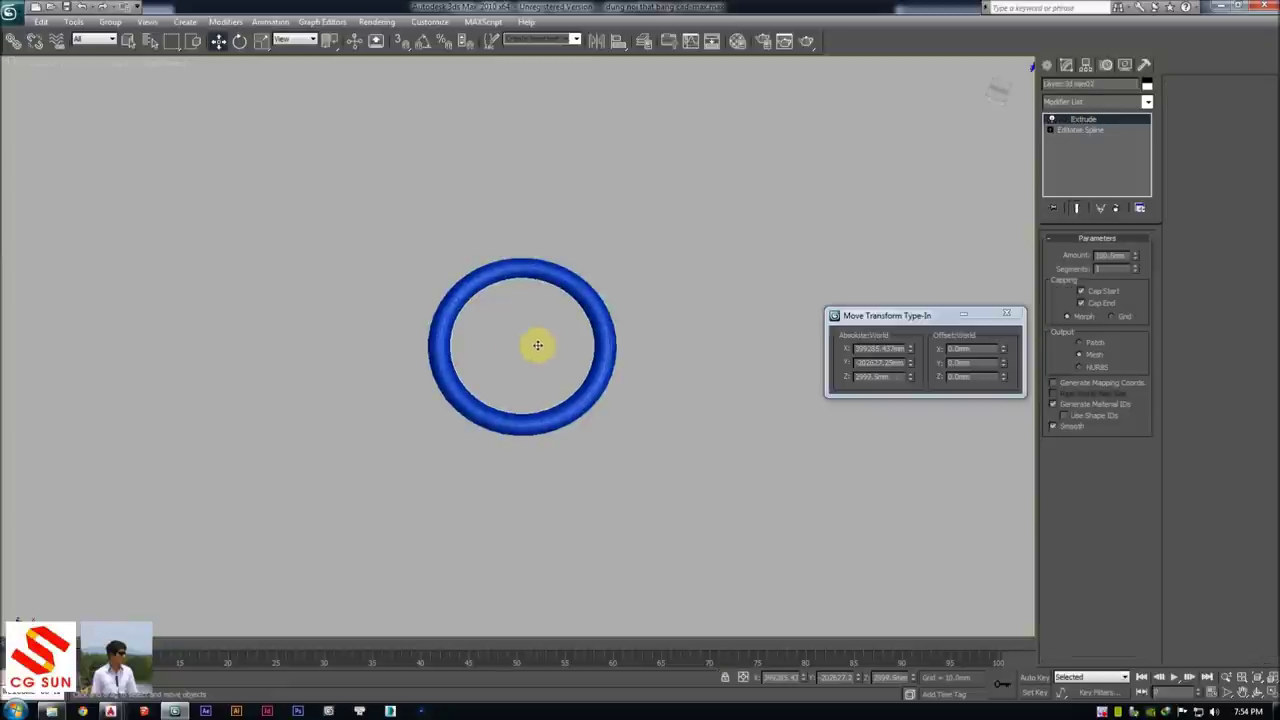
alt+middle_drag(491, 350, 527, 353)
key(shift+z)
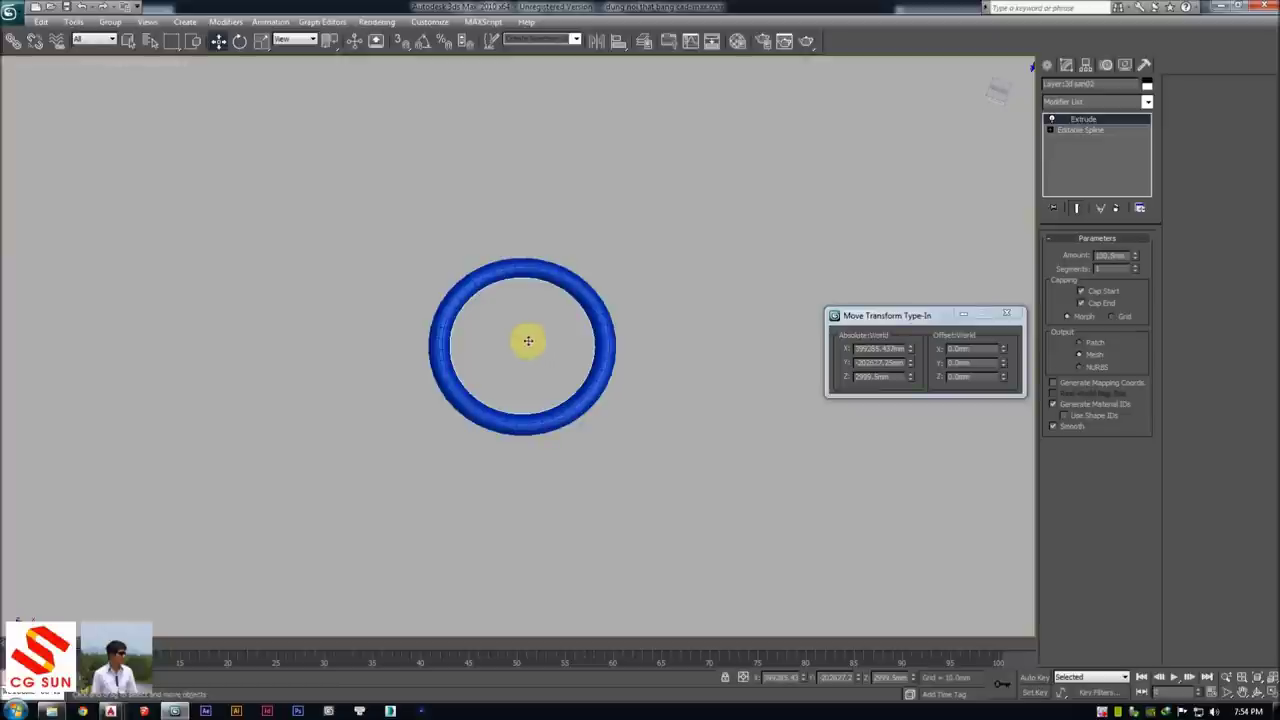
key(m)
click(860, 152)
click(850, 294)
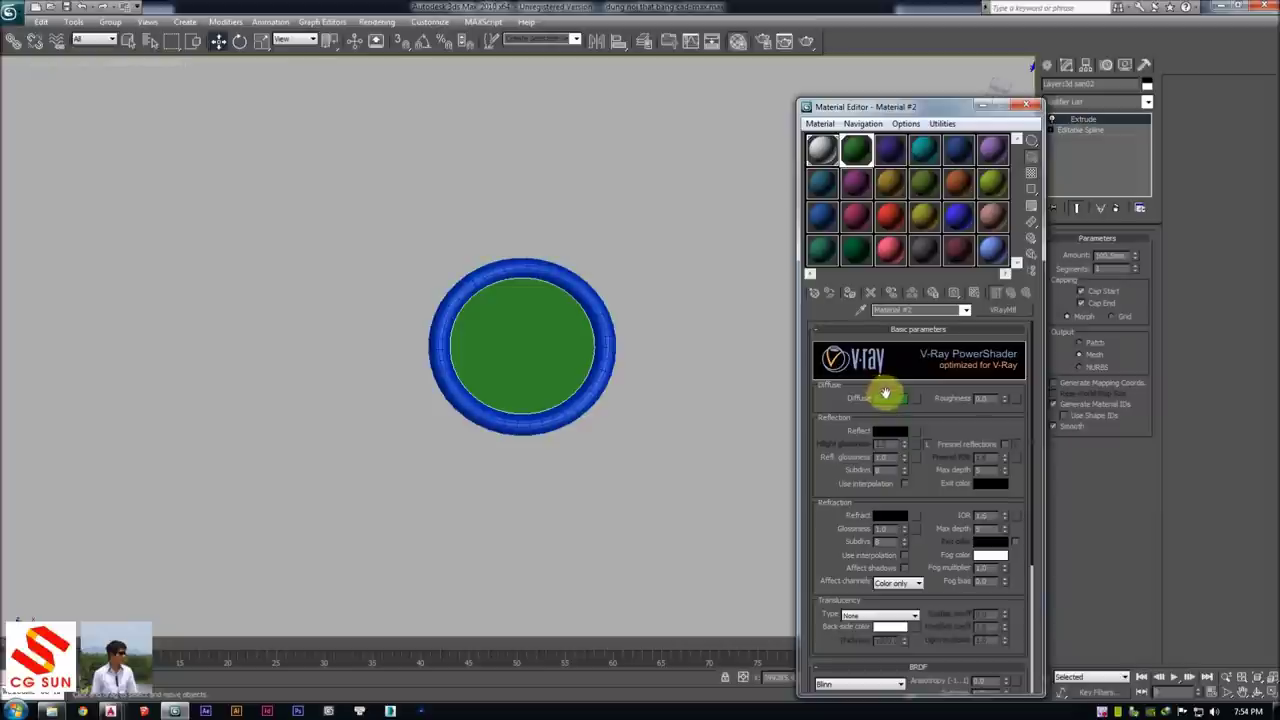
Set Material #2's diffuse to white and convert it to VRayLightMtl
click(889, 398)
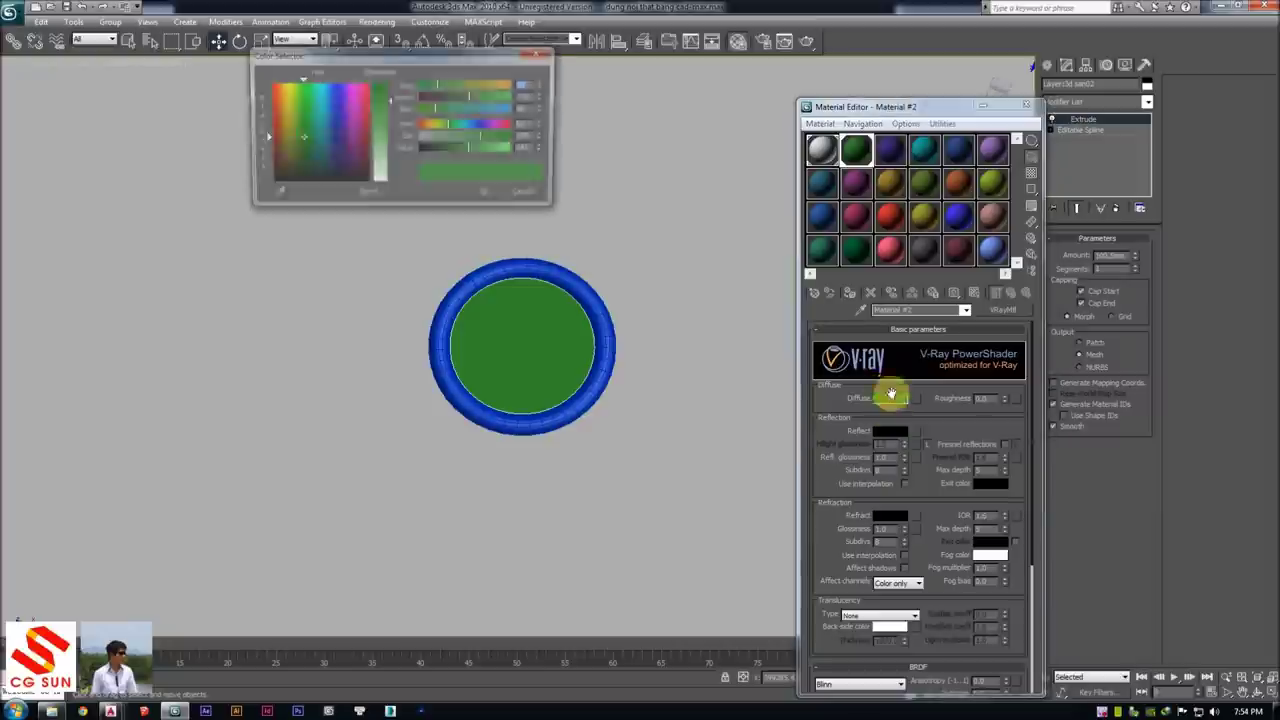
click(488, 194)
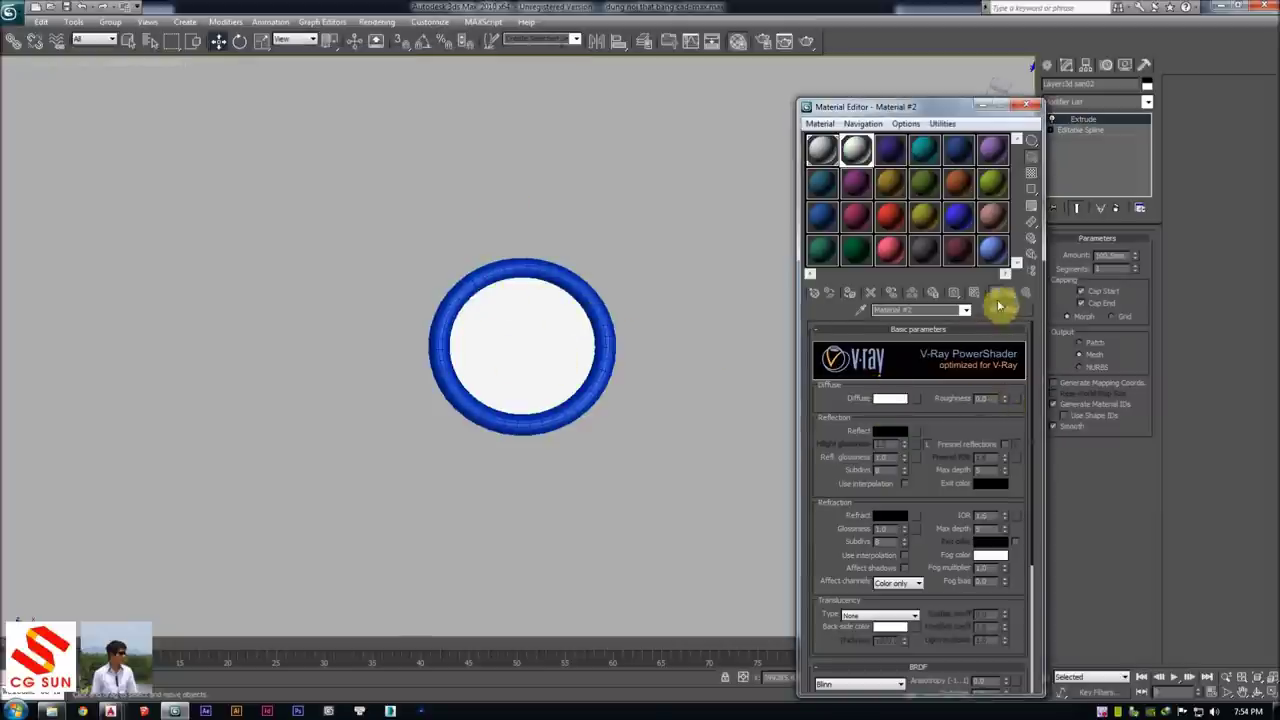
click(1001, 311)
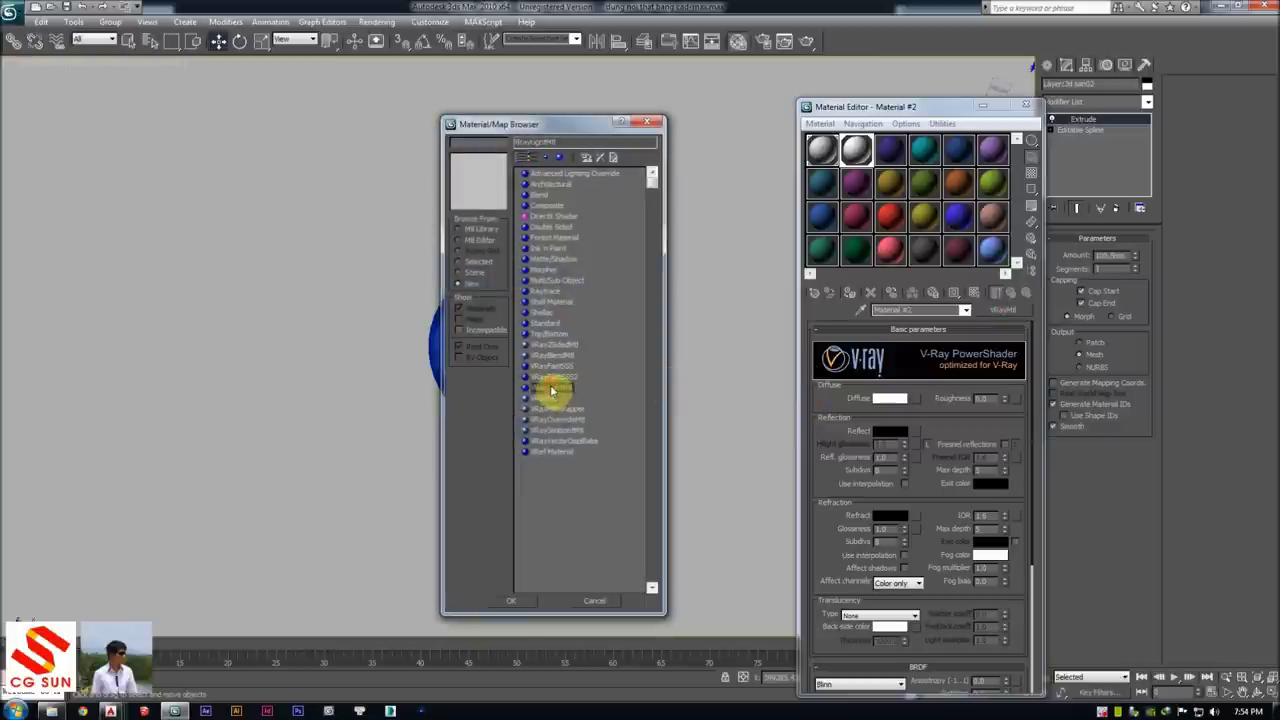
drag(553, 128, 227, 83)
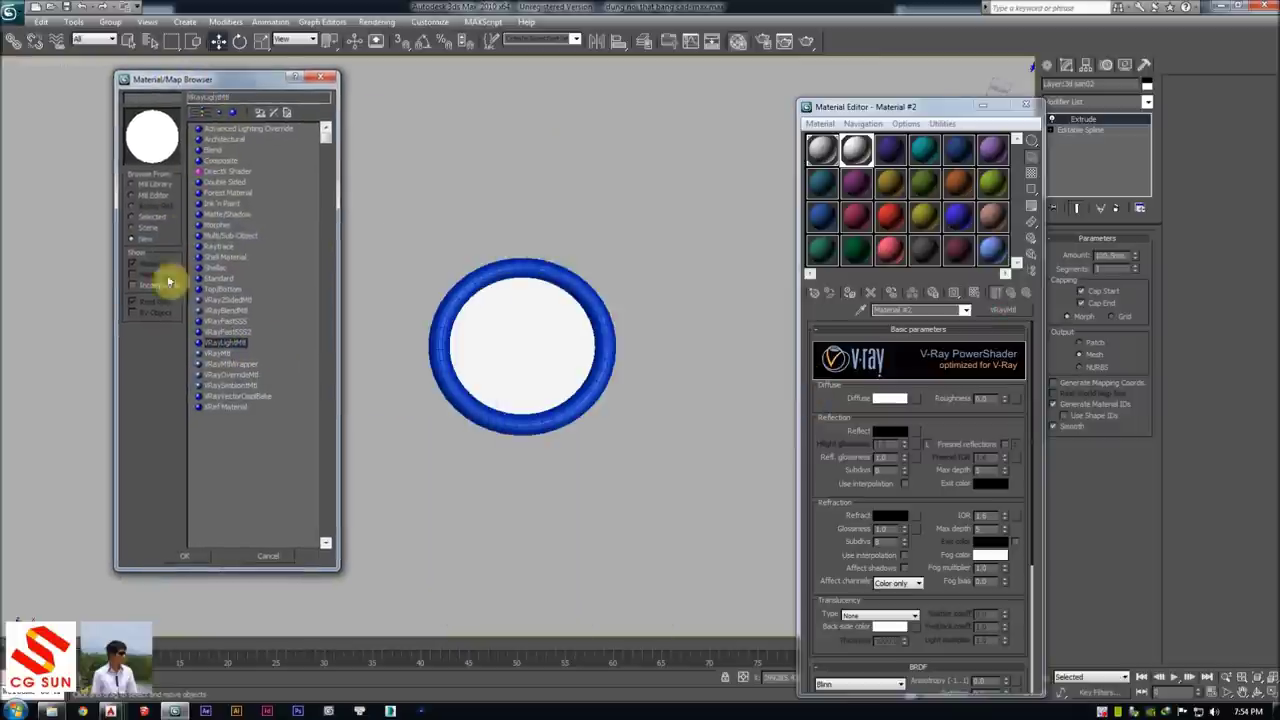
double_click(223, 346)
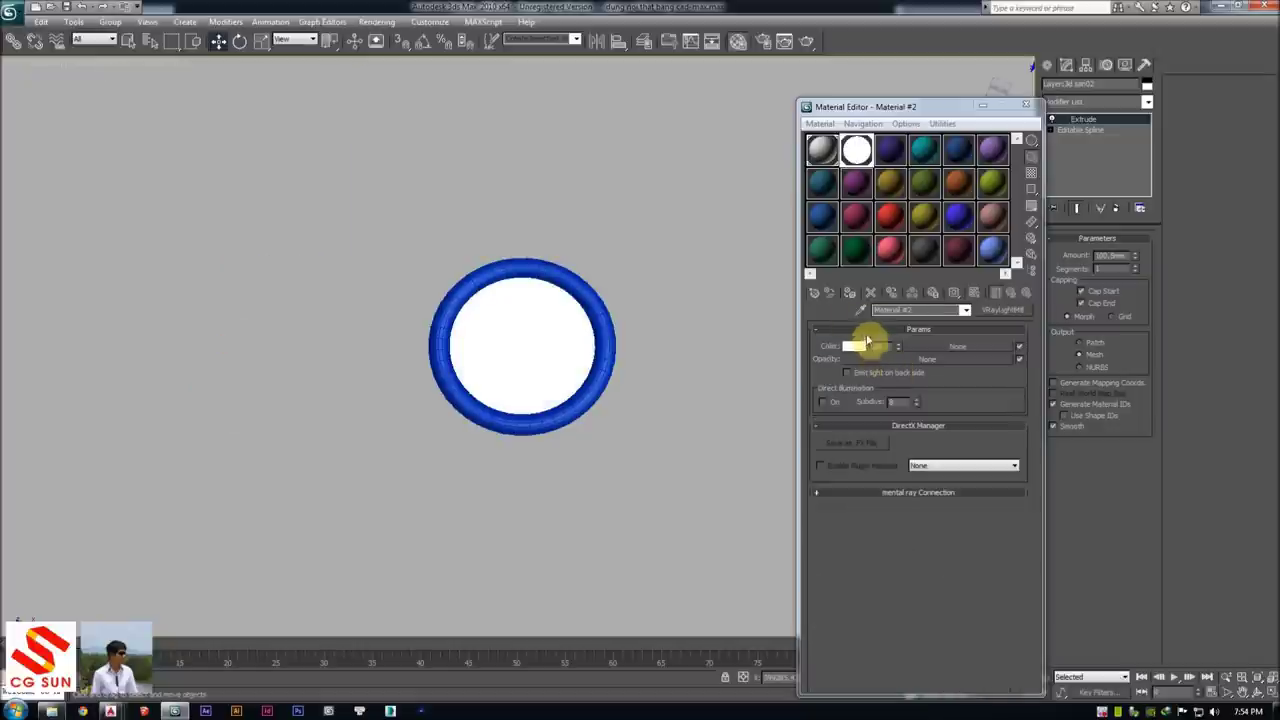
click(1036, 104)
mouse_move(457, 286)
middle_down()
mouse_move(460, 320)
mouse_move(471, 266)
mouse_move(363, 193)
mouse_move(291, 211)
mouse_move(474, 249)
mouse_move(538, 199)
middle_up()
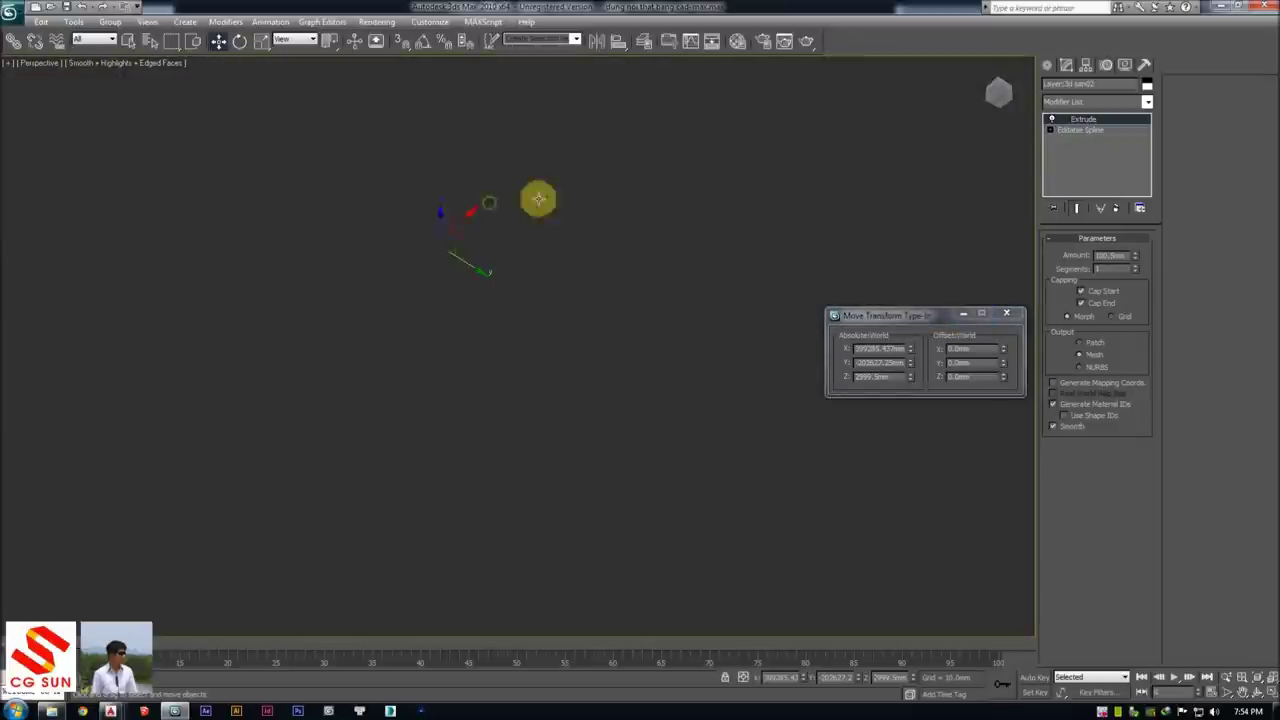
Test-render the perspective view of the glowing ceiling lights and close the frame buffer
click(600, 185)
scroll(530, 240, up, 1)
scroll(463, 364, up, 3)
mouse_move(463, 364)
middle_down()
mouse_move(480, 294)
mouse_move(523, 289)
middle_up()
key(shift+q)
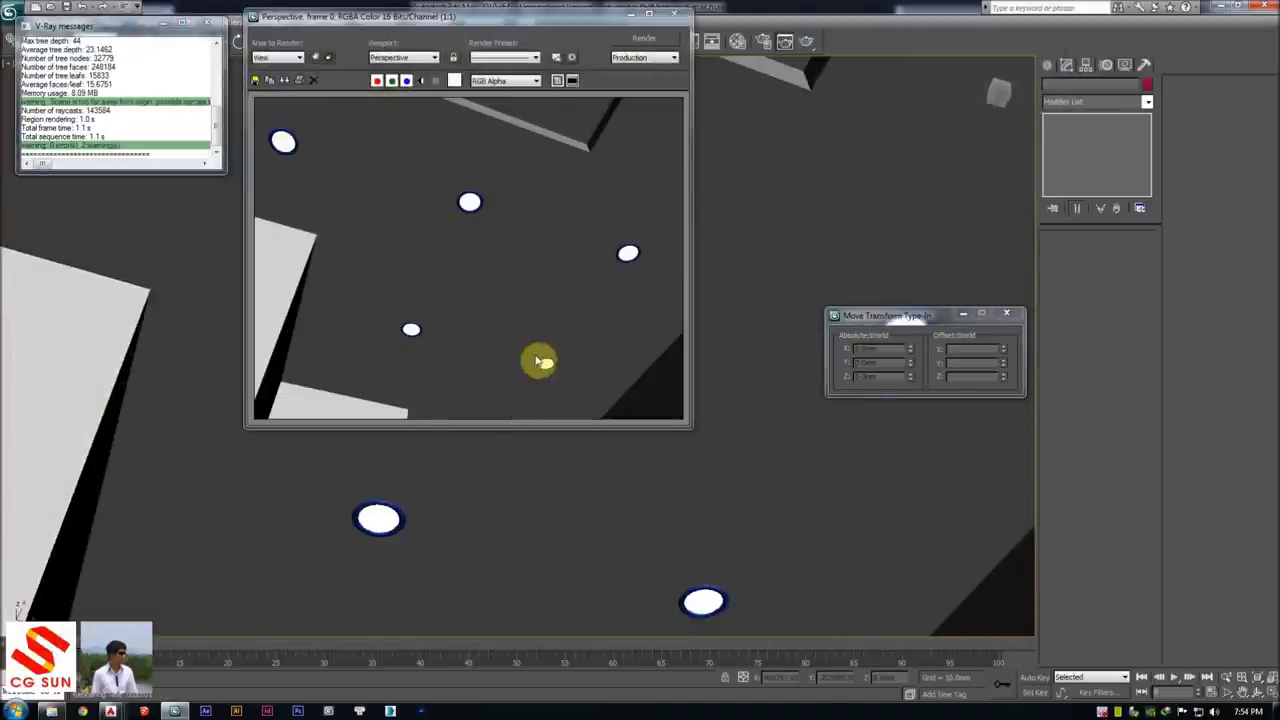
click(675, 14)
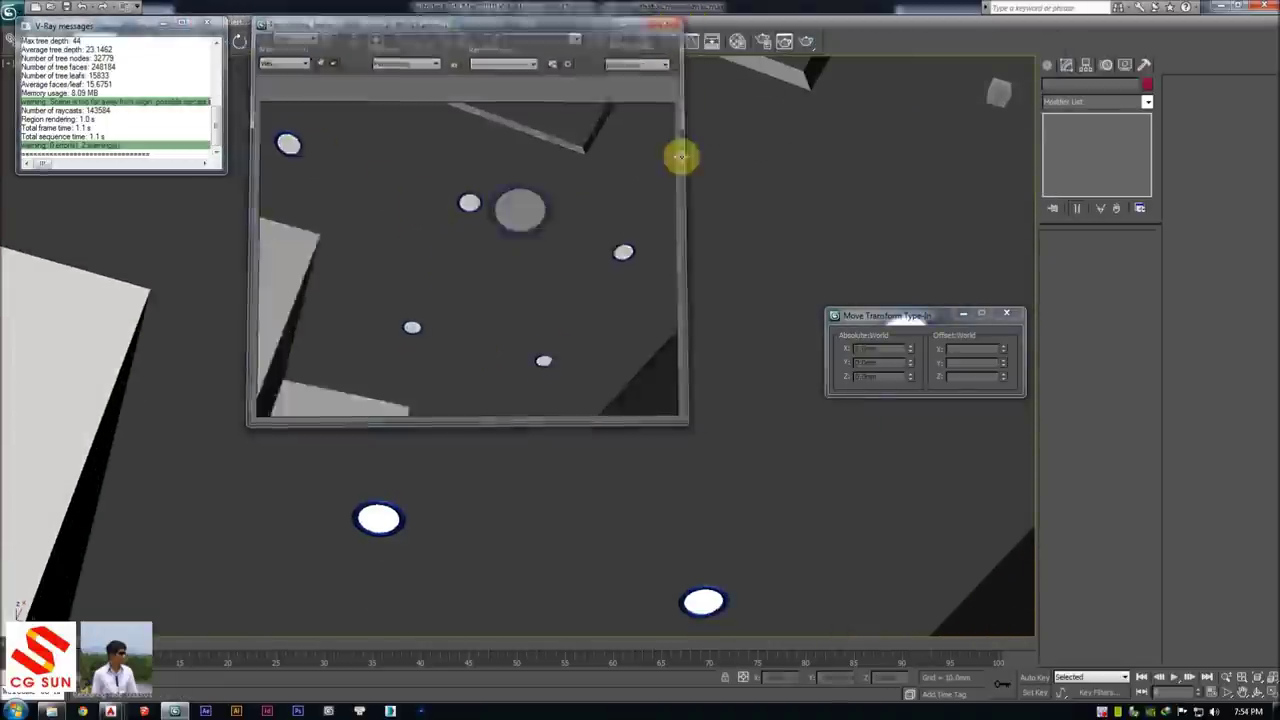
Close the move type-in and V-Ray messages windows and frame the building's front
scroll(640, 245, down, 3)
scroll(612, 290, down, 3)
mouse_move(620, 325)
alt+middle_down()
mouse_move(677, 314)
mouse_move(543, 274)
mouse_move(594, 277)
mouse_move(541, 344)
mouse_move(606, 314)
mouse_move(543, 286)
mouse_move(466, 286)
mouse_move(566, 289)
mouse_move(546, 266)
mouse_move(585, 146)
alt+middle_up()
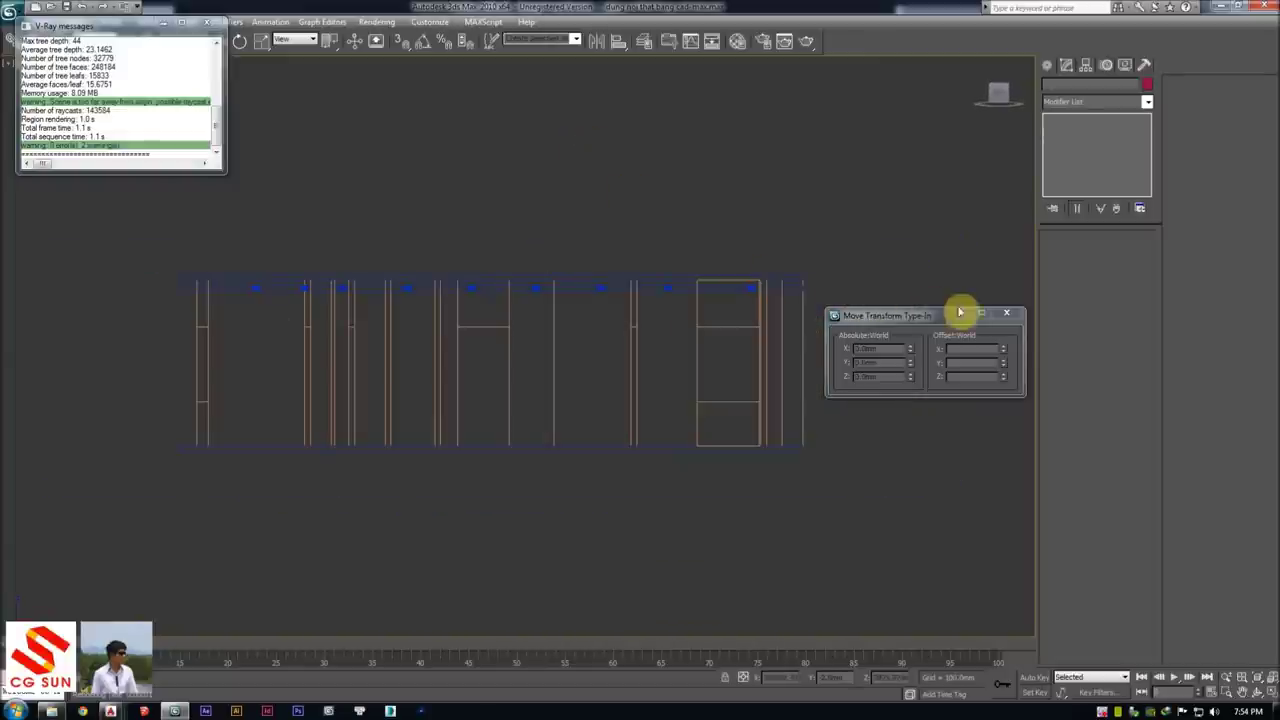
click(1008, 317)
click(208, 22)
mouse_move(592, 223)
middle_down()
mouse_move(497, 201)
mouse_move(515, 198)
middle_up()
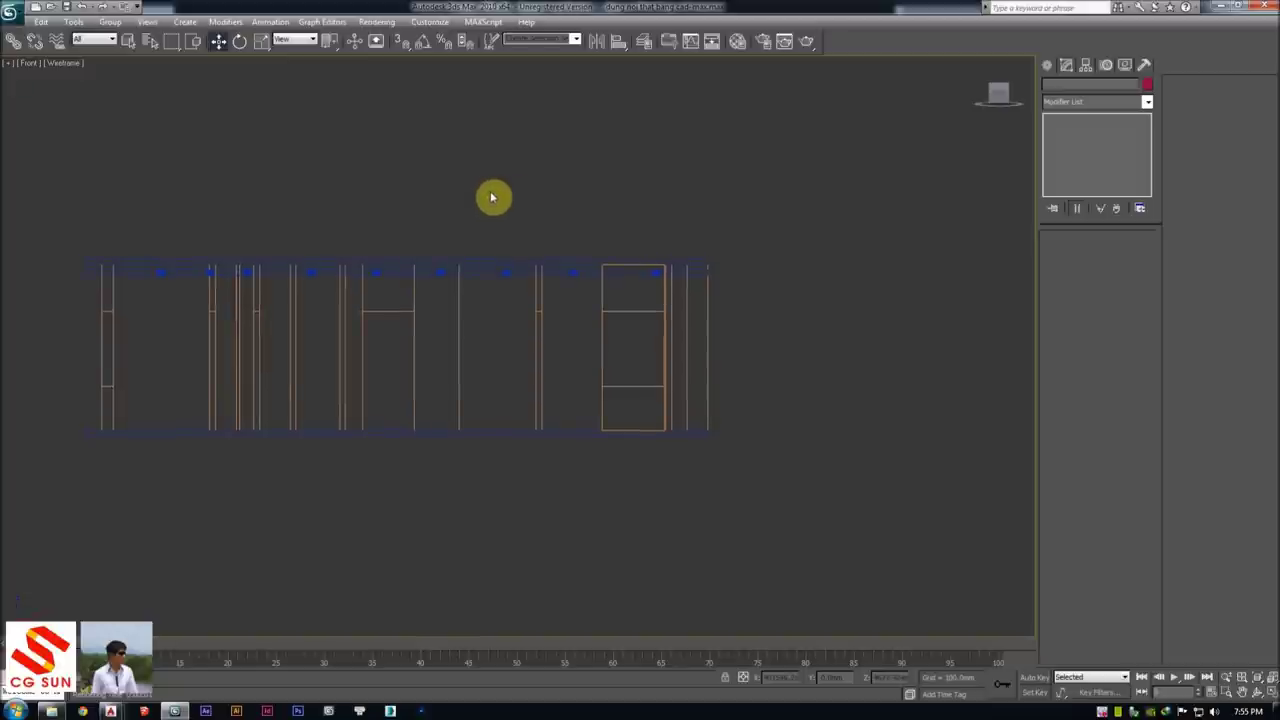
scroll(466, 249, down, 2)
Switch to AutoCAD and zoom to the TV cabinet furniture detail sheet
key(alt+Tab)
scroll(707, 283, down, 2)
scroll(707, 283, down, 2)
scroll(707, 283, down, 2)
scroll(606, 357, up, 3)
scroll(496, 293, up, 2)
scroll(496, 293, up, 2)
middle_drag(496, 293, 503, 256)
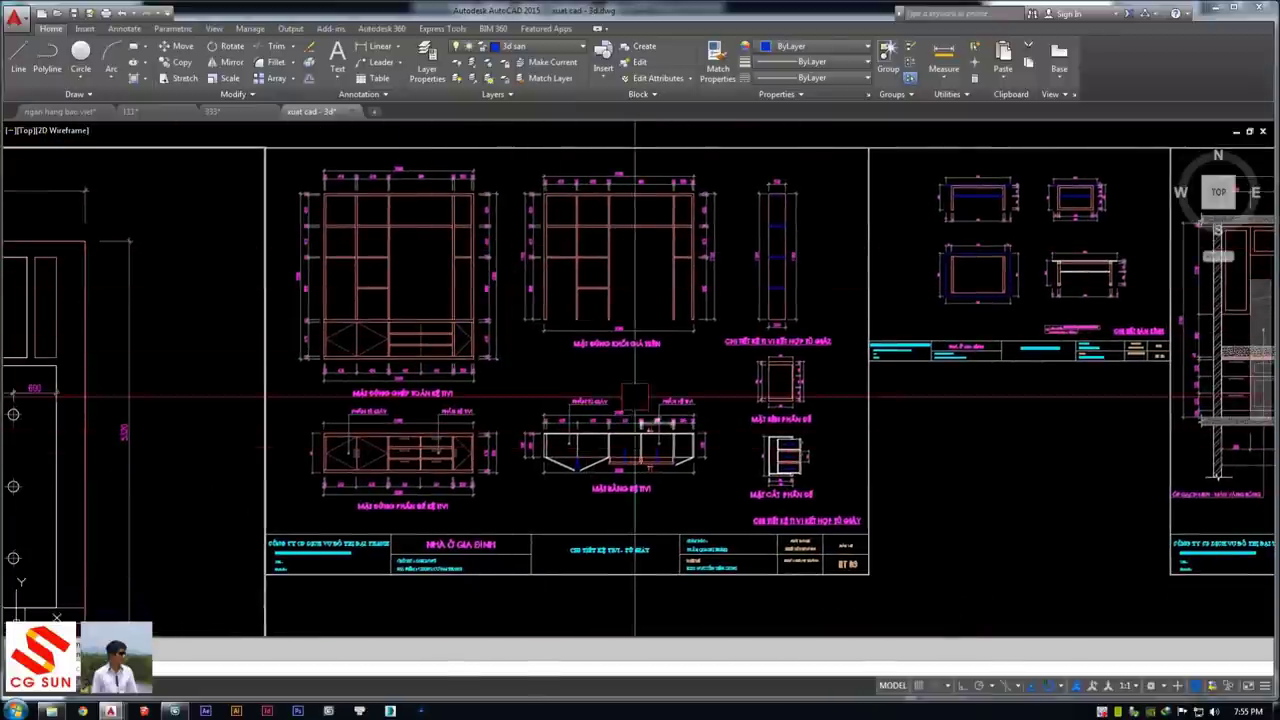
Window-select the TV cabinet drawings and COPY them to a free area of the sheet
middle_drag(308, 134, 292, 172)
click(251, 157)
click(871, 571)
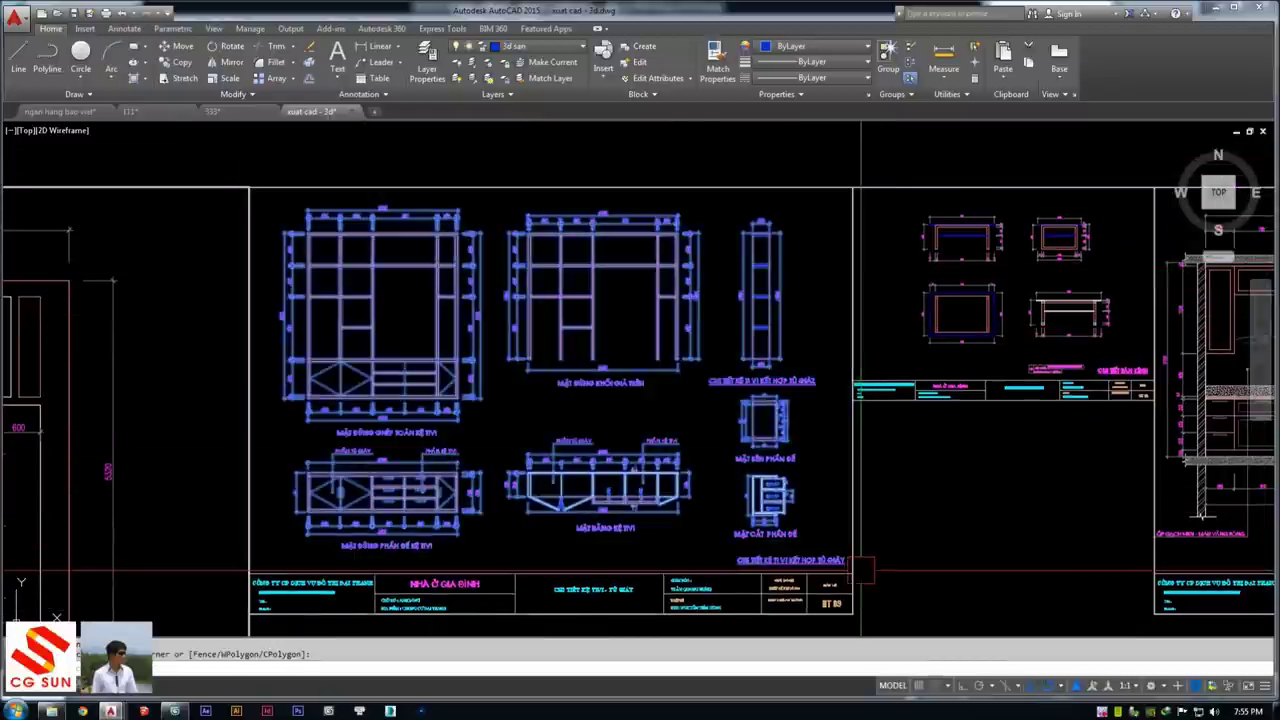
middle_drag(811, 492, 789, 516)
text(co)
key(Return)
click(790, 518)
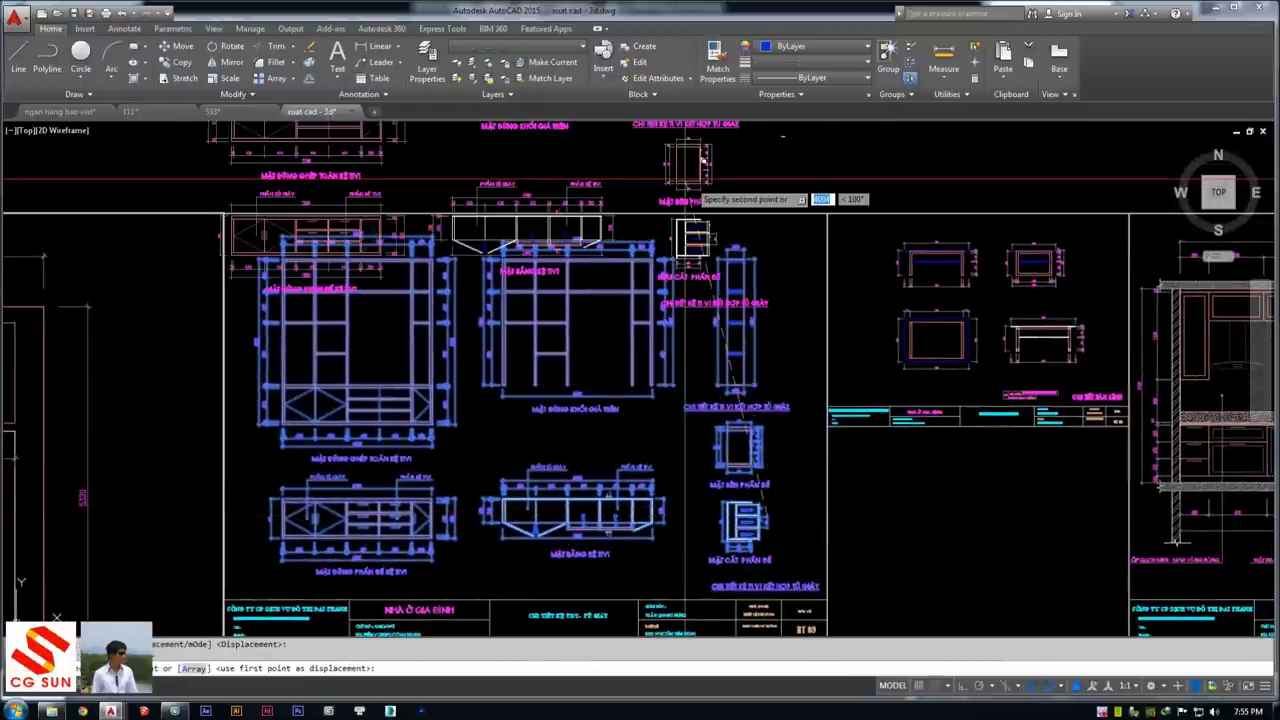
scroll(627, 398, down, 4)
scroll(650, 440, up, 3)
scroll(571, 434, up, 2)
click(545, 430)
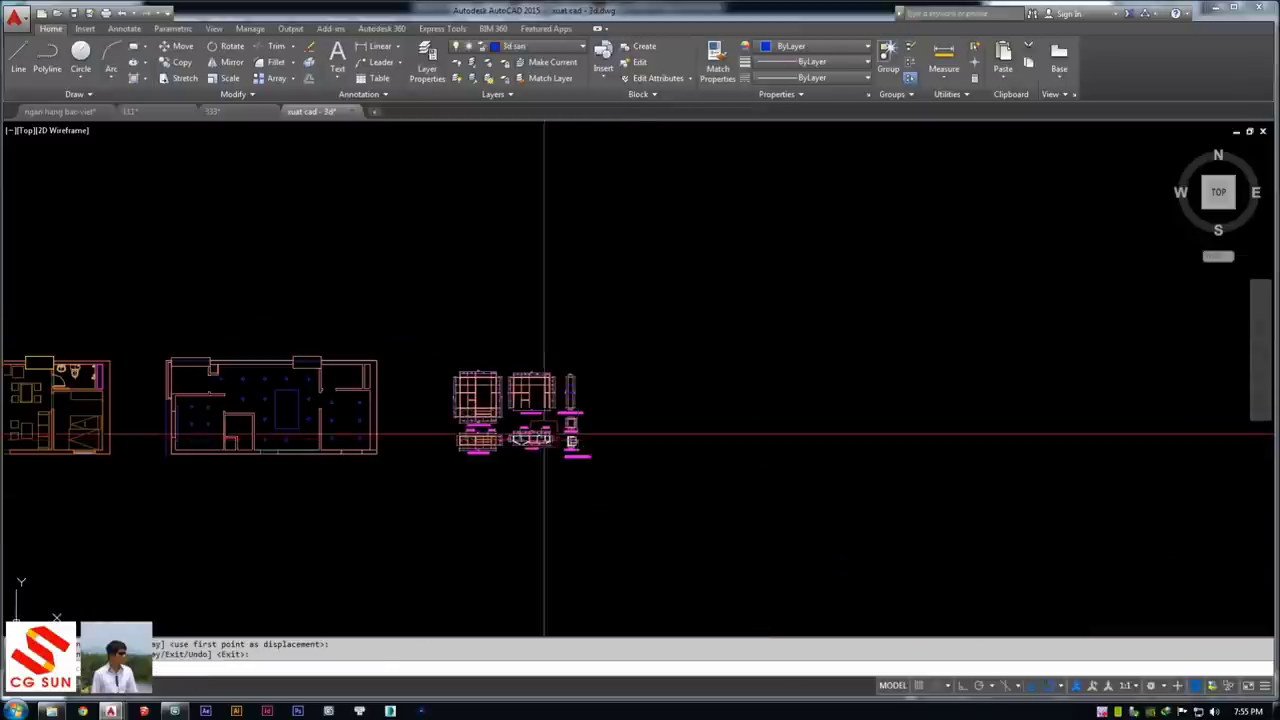
scroll(587, 426, up, 3)
key(Escape)
Delete the copy's top dimension lines, bottom dimension row and elevation title
click(785, 213)
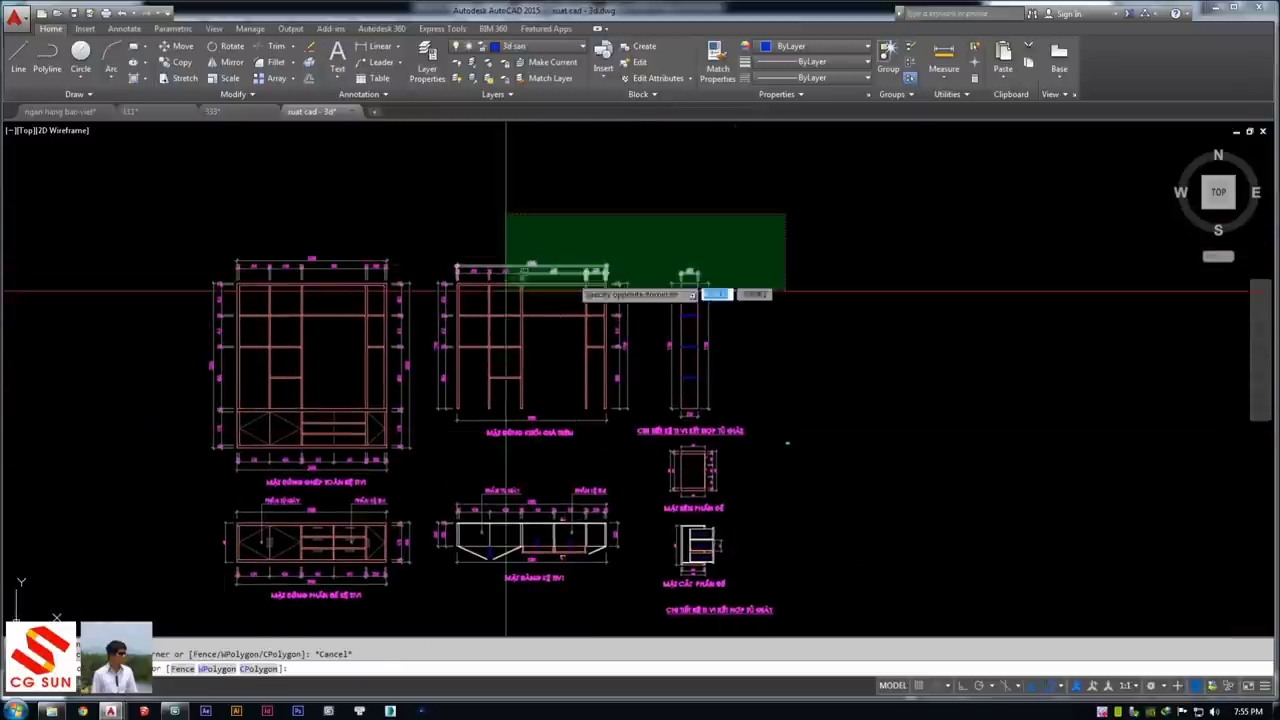
click(229, 290)
key(Delete)
middle_drag(352, 269, 449, 214)
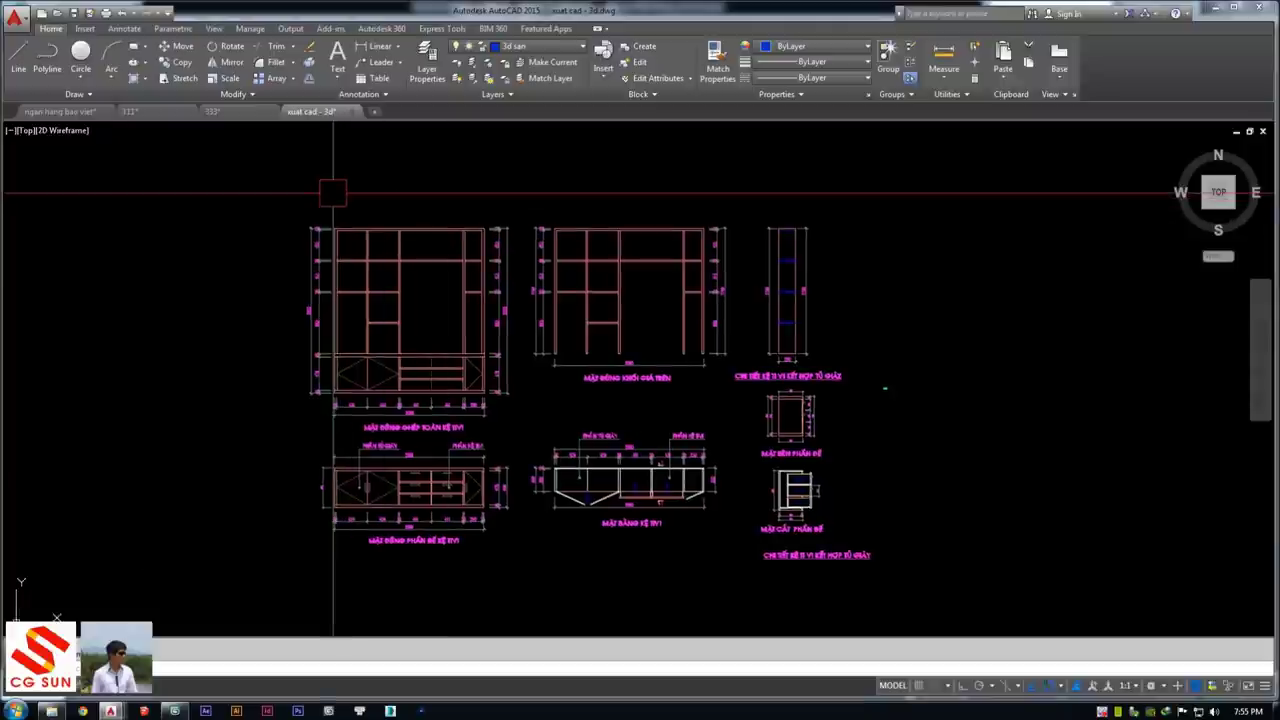
click(328, 185)
scroll(280, 390, up, 3)
scroll(230, 260, up, 1)
click(740, 398)
key(Delete)
Delete the PHẦN TỦ GIÀY and PHẦN KỆ TIVI labels and the right-side dimensions
click(414, 451)
key(Delete)
scroll(565, 460, down, 3)
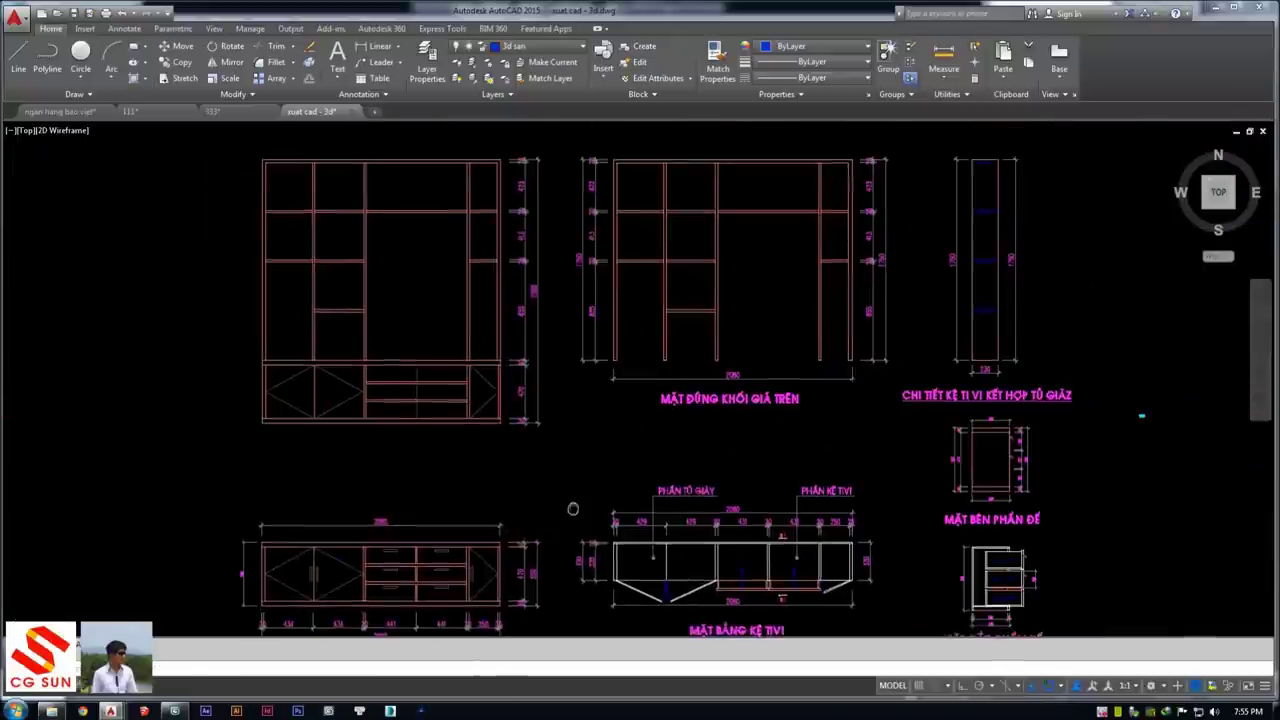
click(535, 485)
click(500, 171)
key(Delete)
Pan and zoom across the copied cabinet elevations and the P.KHÁCH floor plan to review them
mouse_move(654, 405)
middle_down()
mouse_move(608, 337)
mouse_move(624, 279)
middle_up()
middle_drag(356, 168, 390, 302)
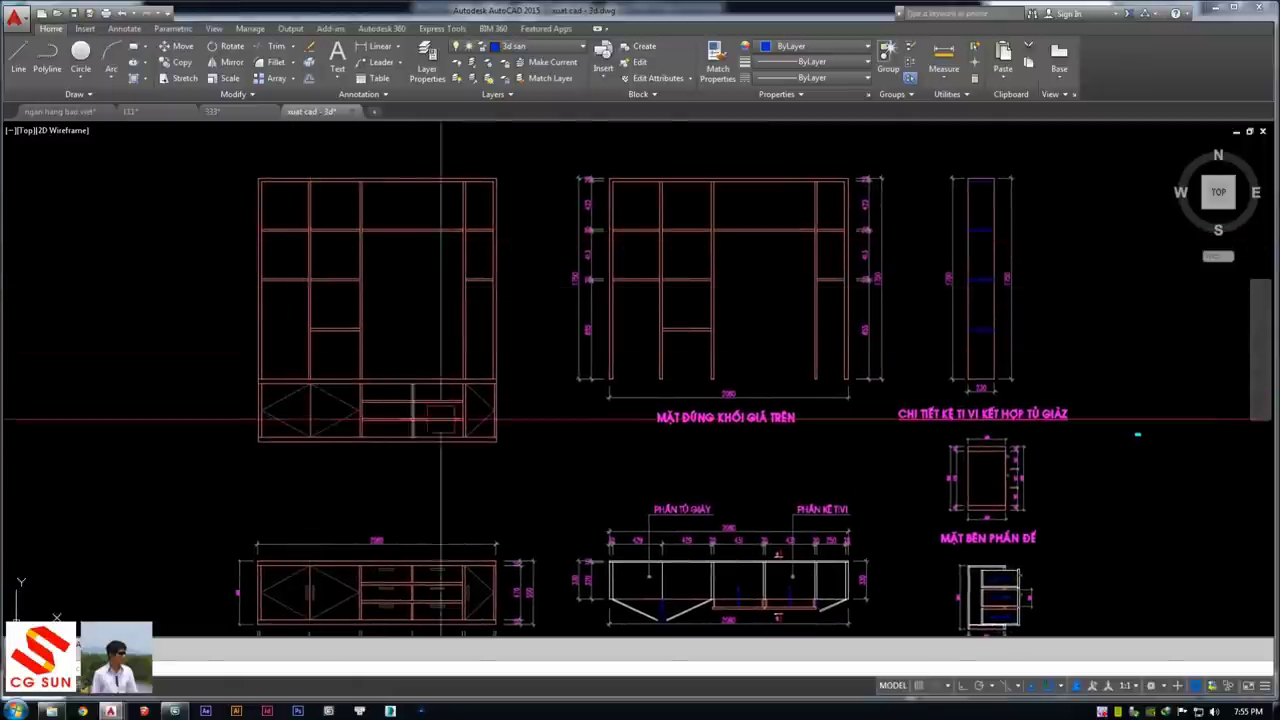
middle_drag(412, 425, 429, 368)
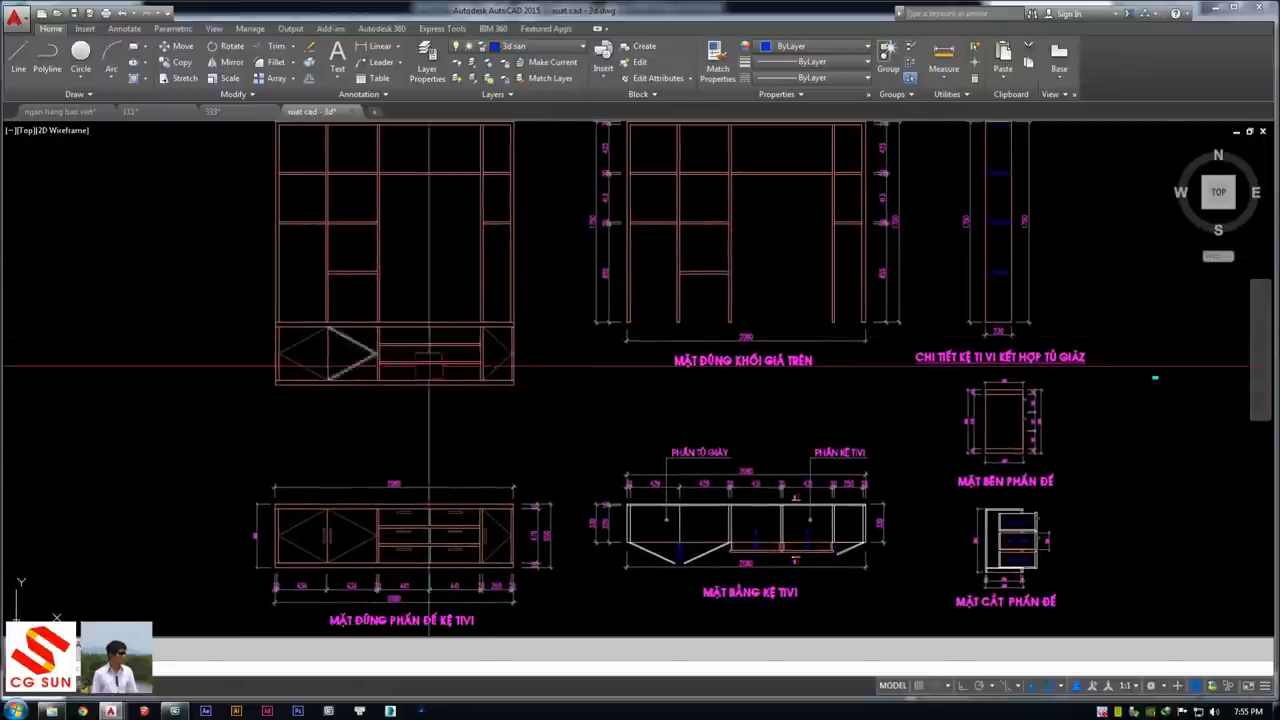
scroll(429, 368, down, 5)
middle_drag(460, 414, 434, 290)
scroll(421, 306, up, 5)
scroll(421, 306, down, 5)
middle_drag(400, 449, 426, 429)
scroll(426, 429, up, 5)
middle_drag(374, 257, 414, 440)
scroll(414, 441, up, 2)
middle_drag(449, 534, 457, 563)
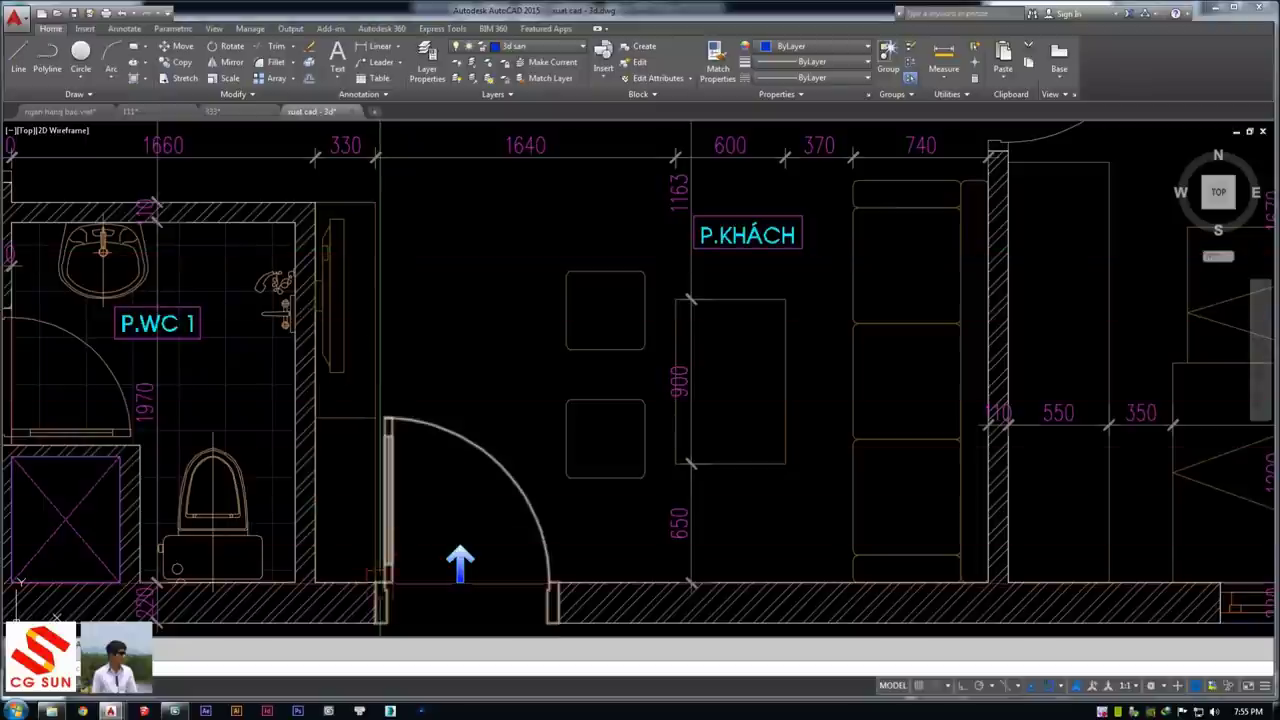
scroll(460, 530, down, 1)
scroll(460, 530, down, 4)
scroll(591, 457, down, 2)
scroll(482, 355, up, 2)
scroll(509, 360, up, 2)
scroll(520, 370, up, 3)
scroll(528, 375, up, 2)
mouse_move(527, 387)
middle_down()
mouse_move(489, 383)
mouse_move(571, 378)
middle_up()
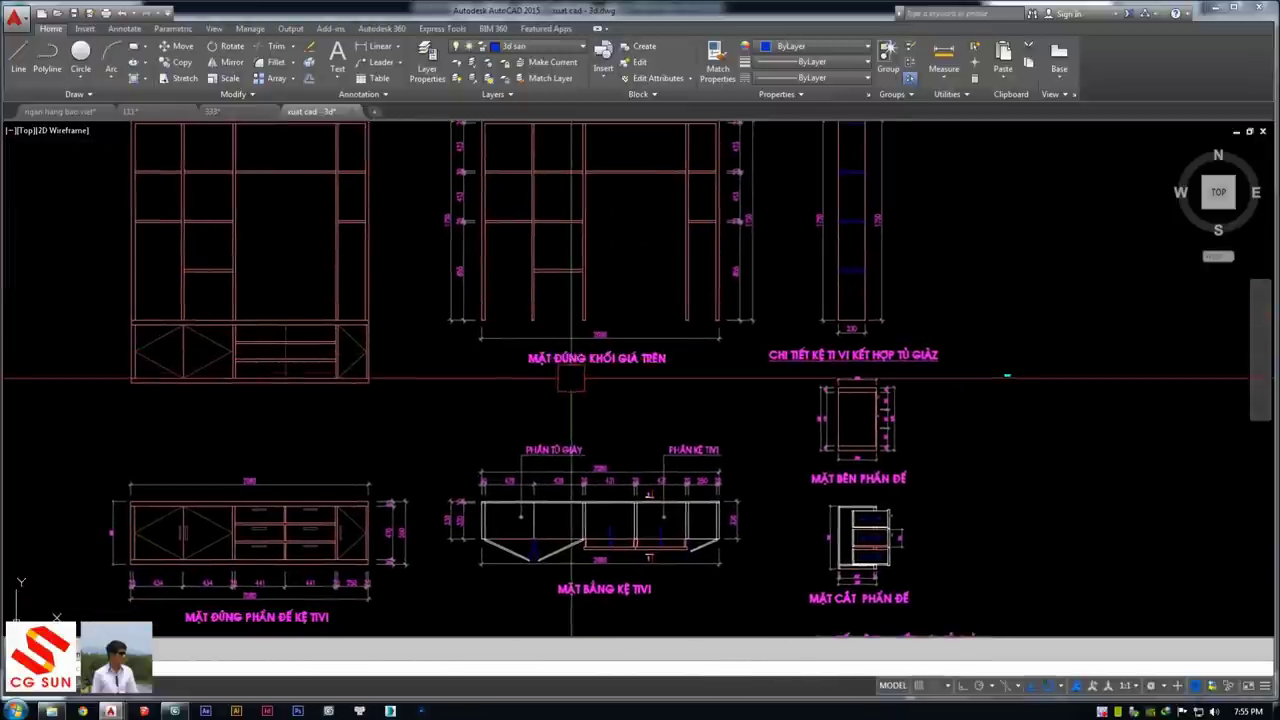
scroll(486, 400, down, 2)
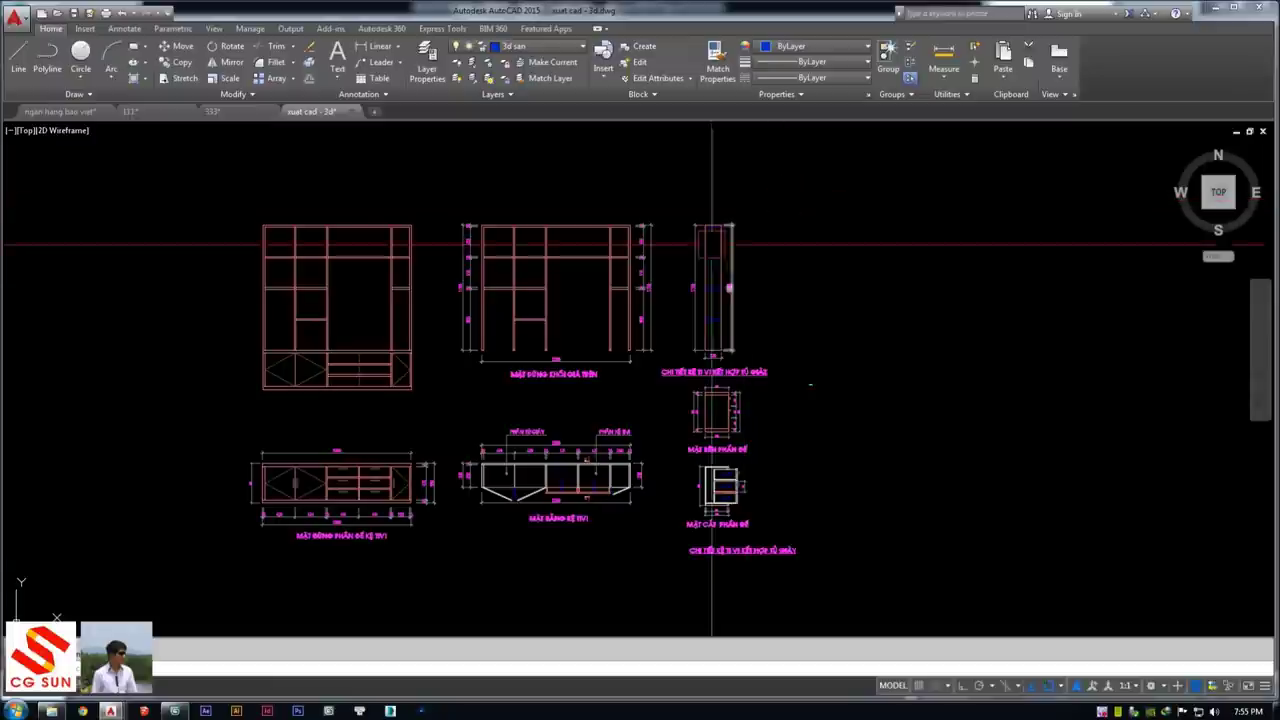
middle_drag(496, 325, 515, 309)
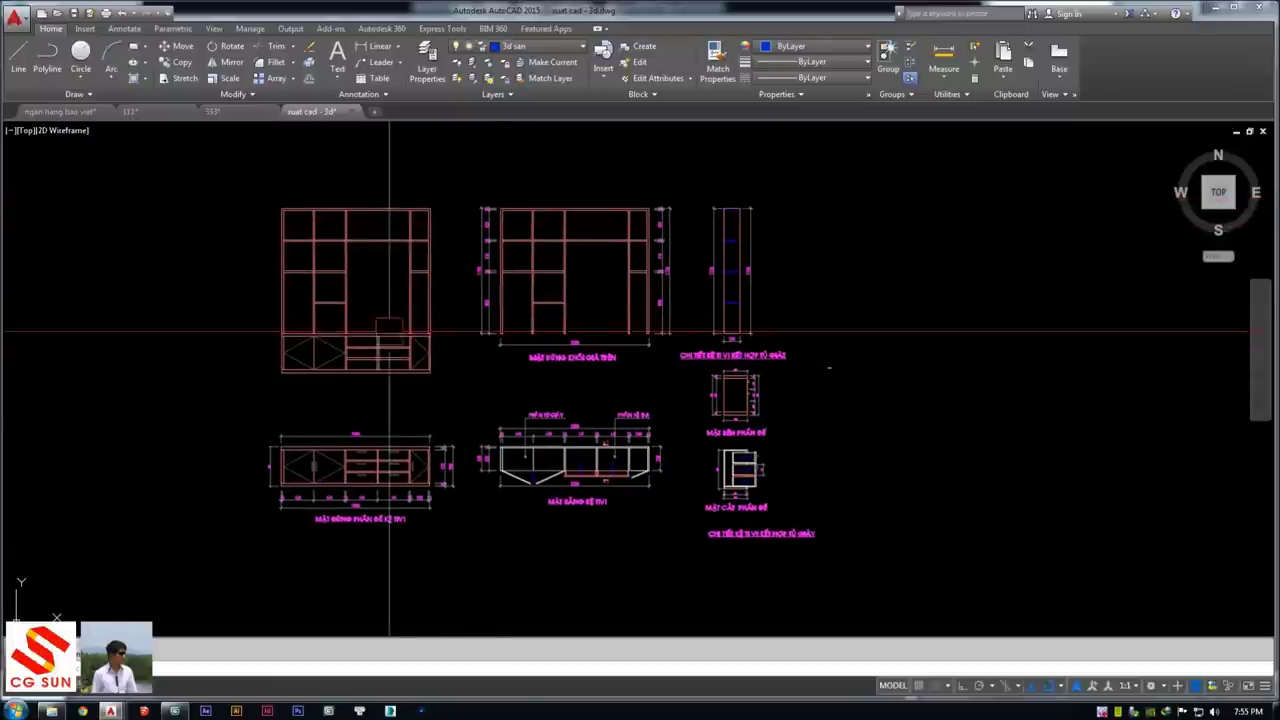
Erase a block of objects from the copy with a crossing window
click(870, 158)
click(450, 527)
key(Delete)
middle_drag(440, 510, 531, 451)
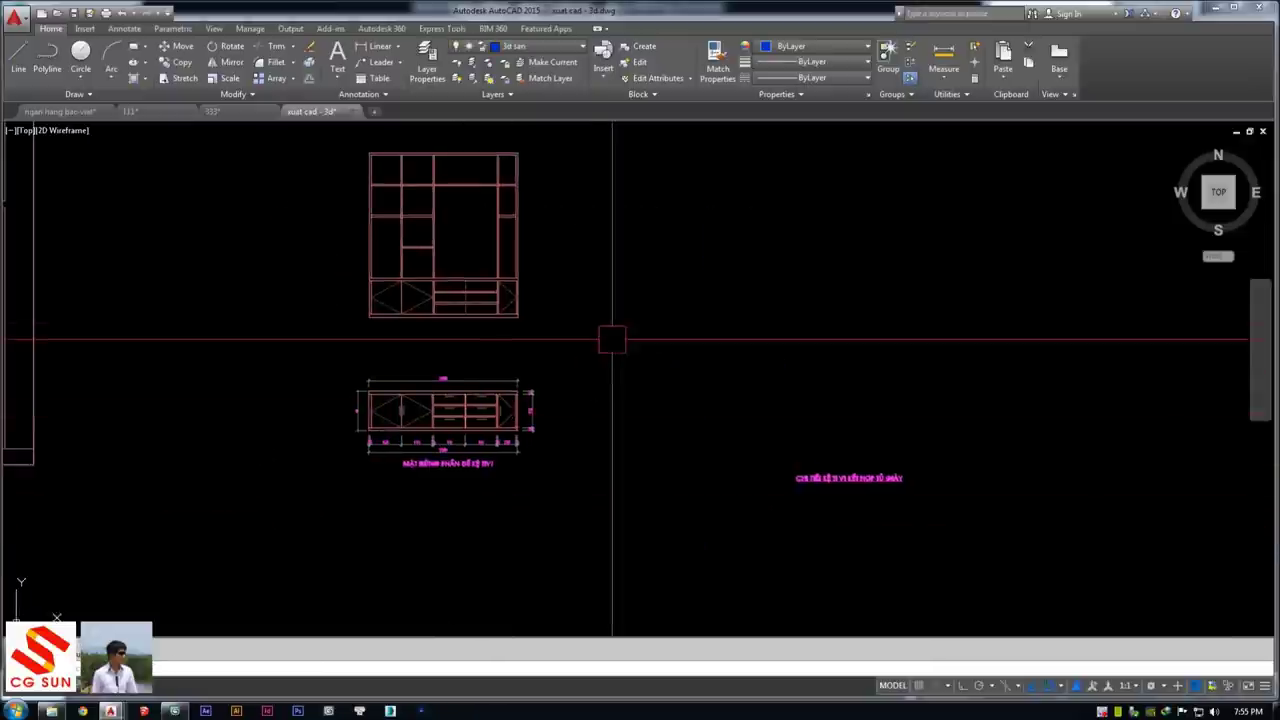
click(614, 322)
key(Escape)
scroll(506, 371, up, 3)
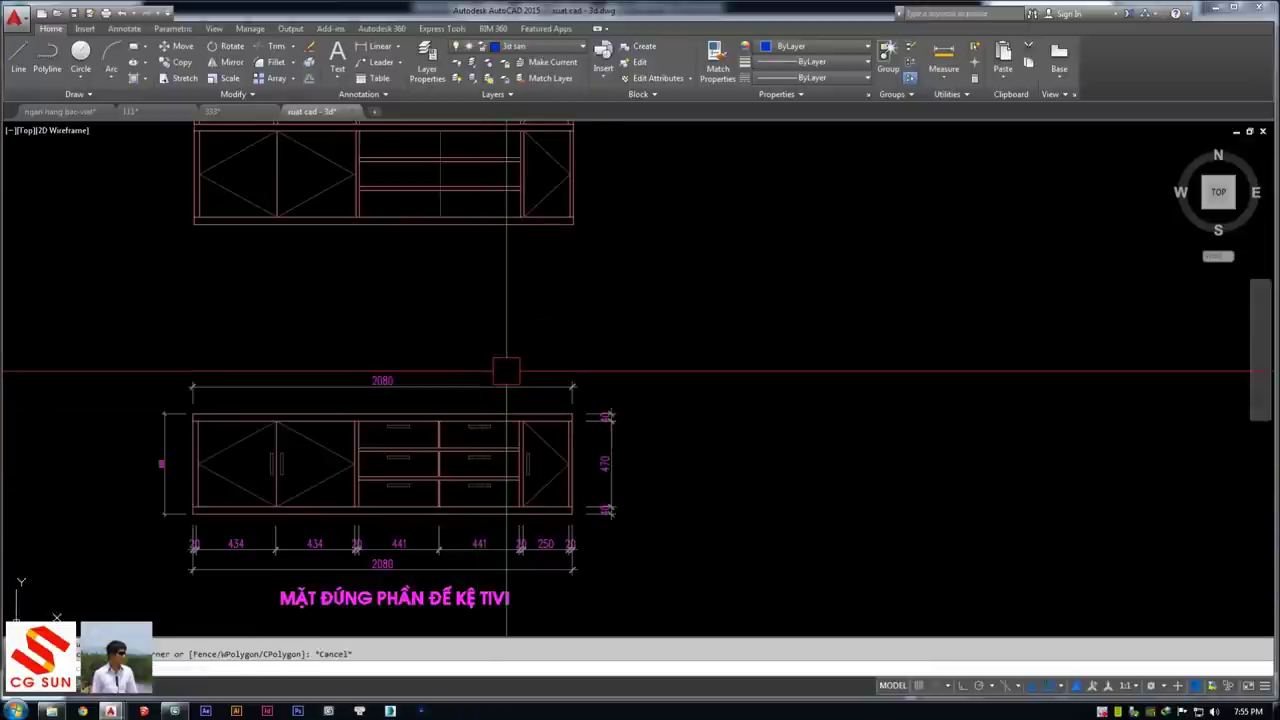
scroll(506, 371, down, 2)
click(680, 366)
key(Escape)
scroll(500, 330, down, 2)
scroll(500, 320, up, 2)
click(497, 313)
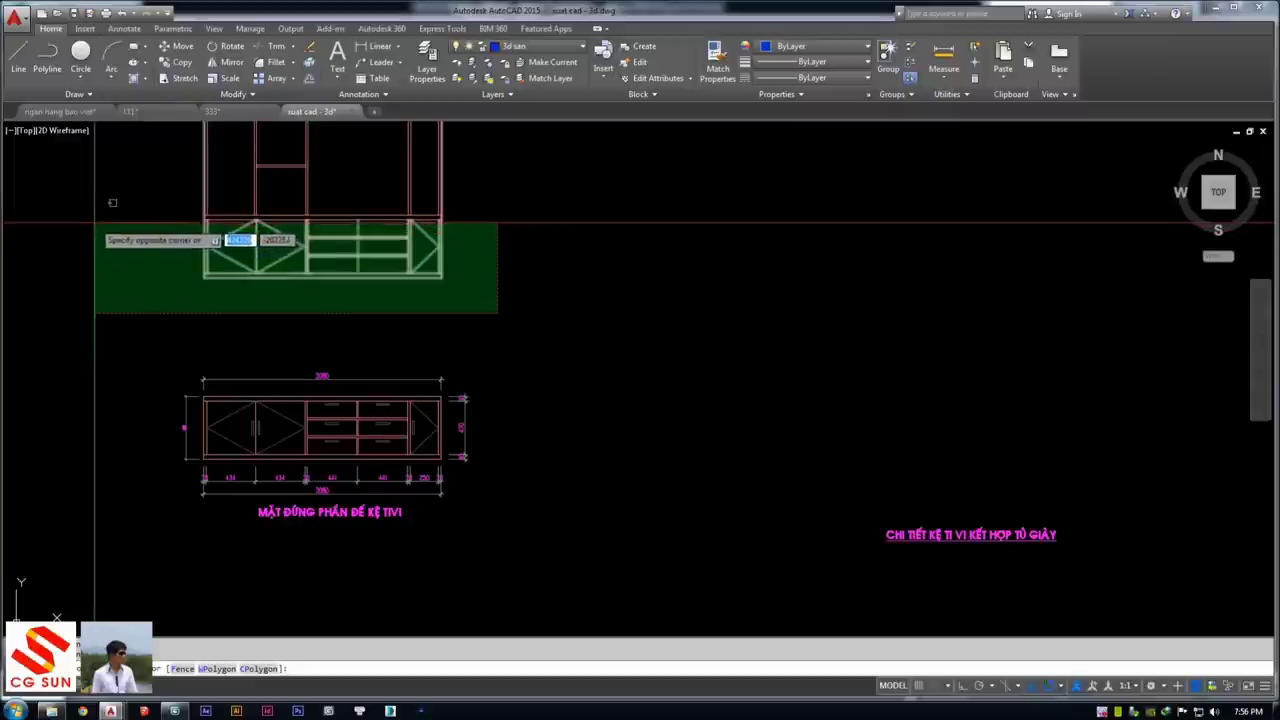
key(Escape)
scroll(526, 289, down, 3)
scroll(526, 289, up, 2)
Find the MẶT BÊN PHẦN ĐẾ side views and erase the narrow side elevation
middle_drag(526, 289, 418, 338)
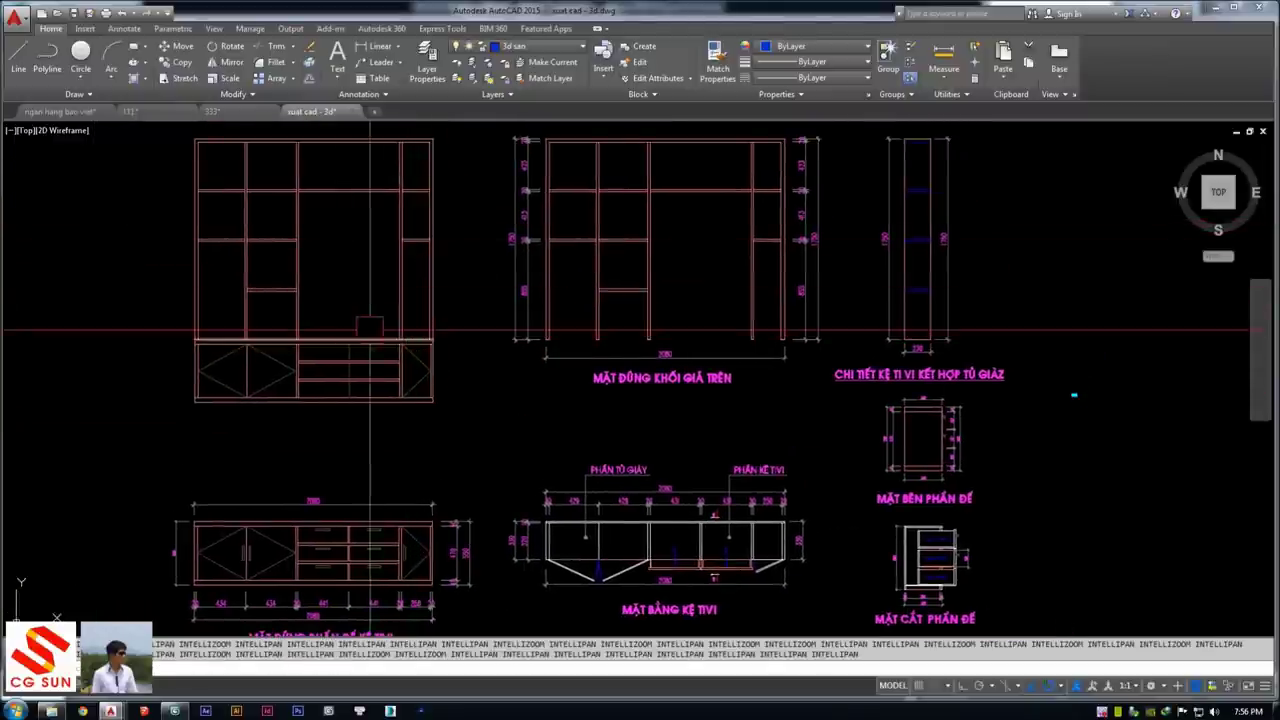
middle_drag(774, 405, 594, 320)
scroll(594, 320, up, 2)
mouse_move(598, 370)
middle_down()
mouse_move(568, 460)
mouse_move(457, 394)
middle_up()
middle_drag(476, 553, 547, 488)
mouse_move(731, 326)
middle_down()
mouse_move(721, 494)
mouse_move(682, 626)
middle_up()
scroll(449, 252, up, 2)
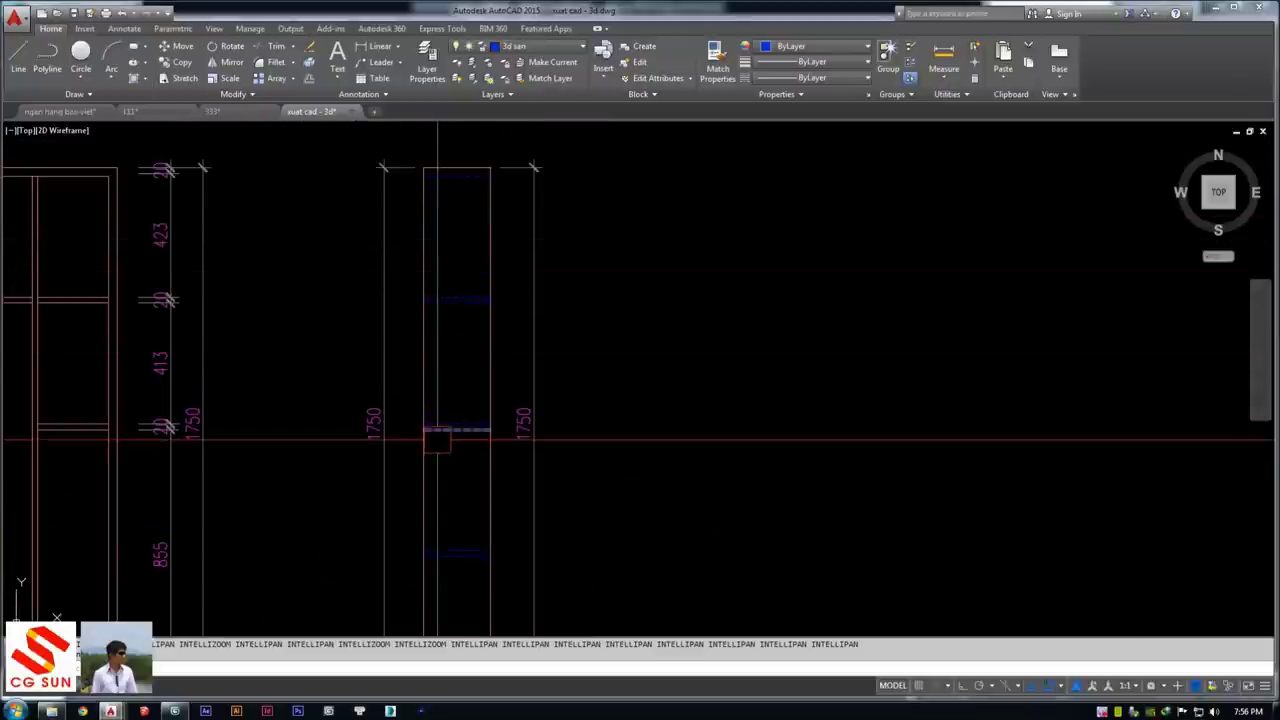
middle_drag(437, 440, 440, 310)
mouse_move(440, 414)
middle_down()
mouse_move(445, 300)
mouse_move(452, 389)
middle_up()
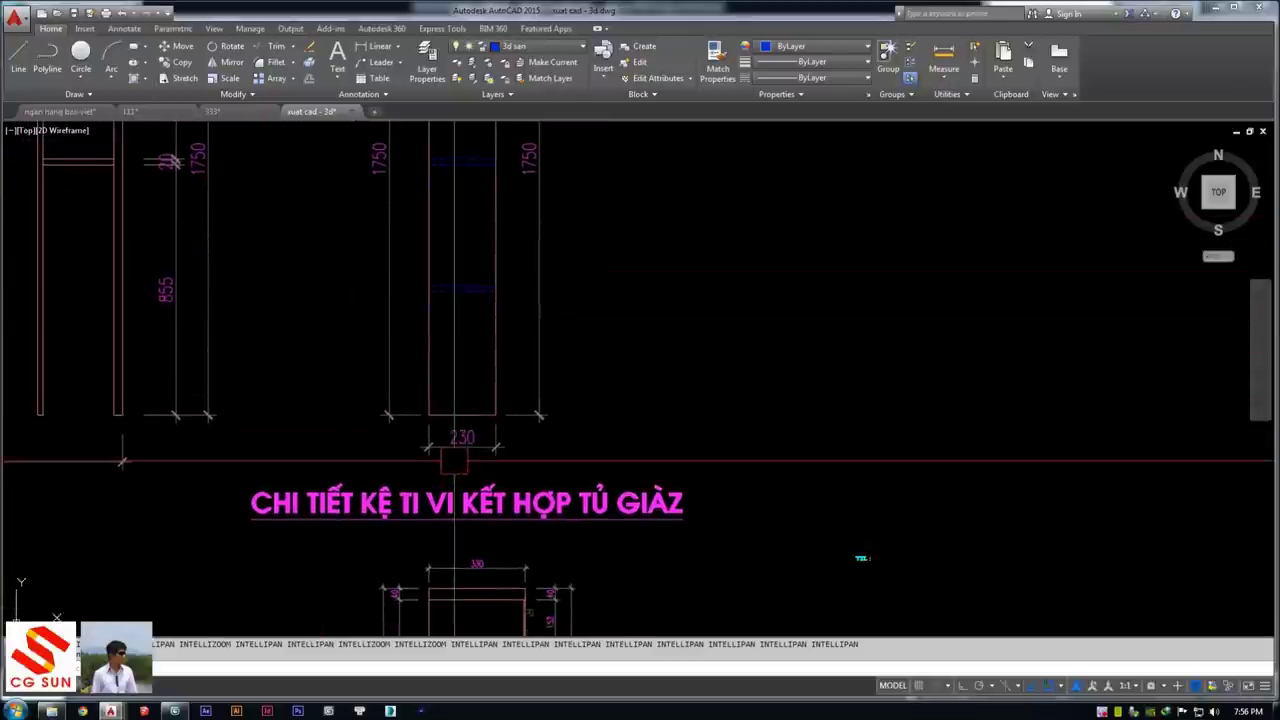
mouse_move(444, 461)
middle_down()
mouse_move(460, 306)
mouse_move(467, 414)
middle_up()
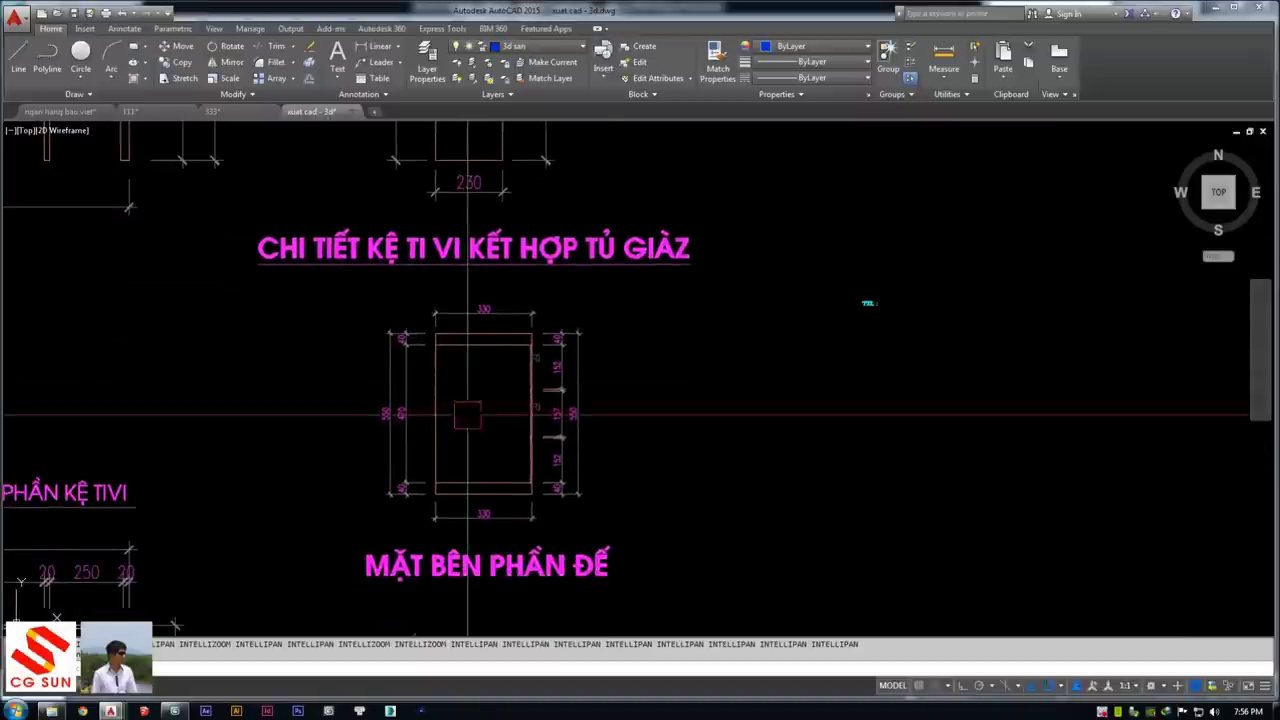
scroll(465, 380, down, 4)
middle_drag(627, 339, 657, 343)
click(658, 346)
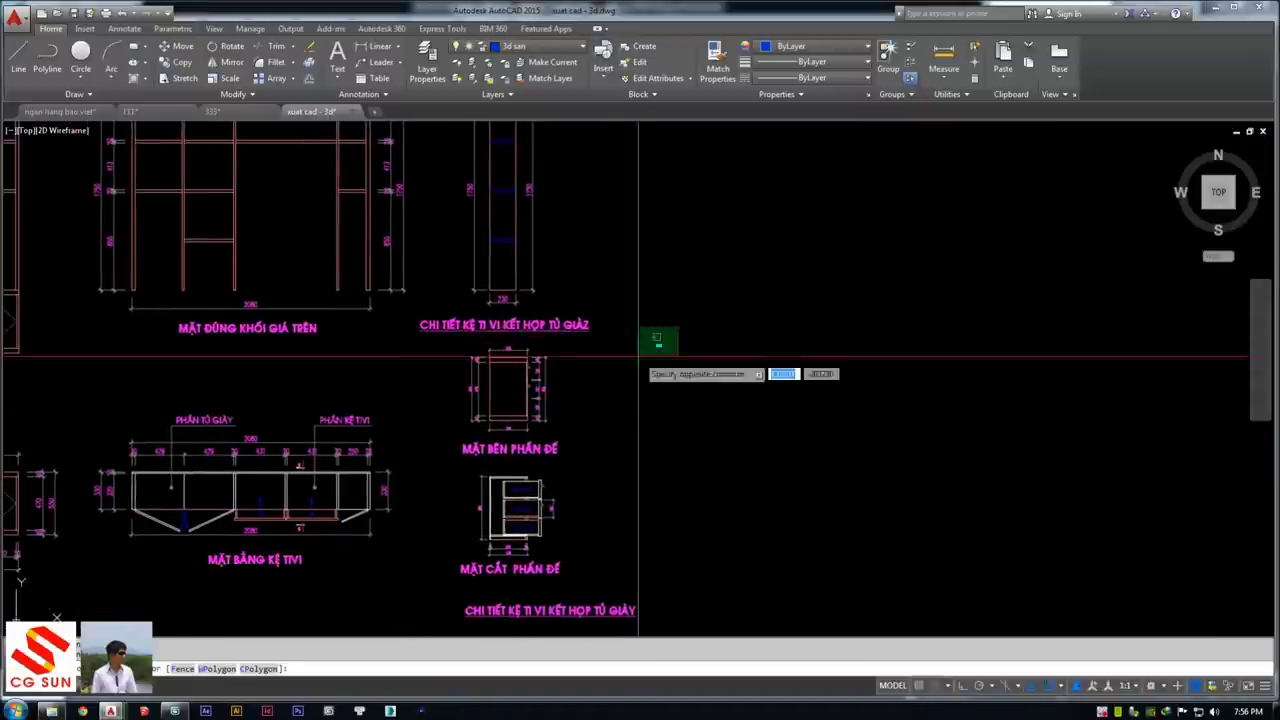
scroll(452, 545, down, 3)
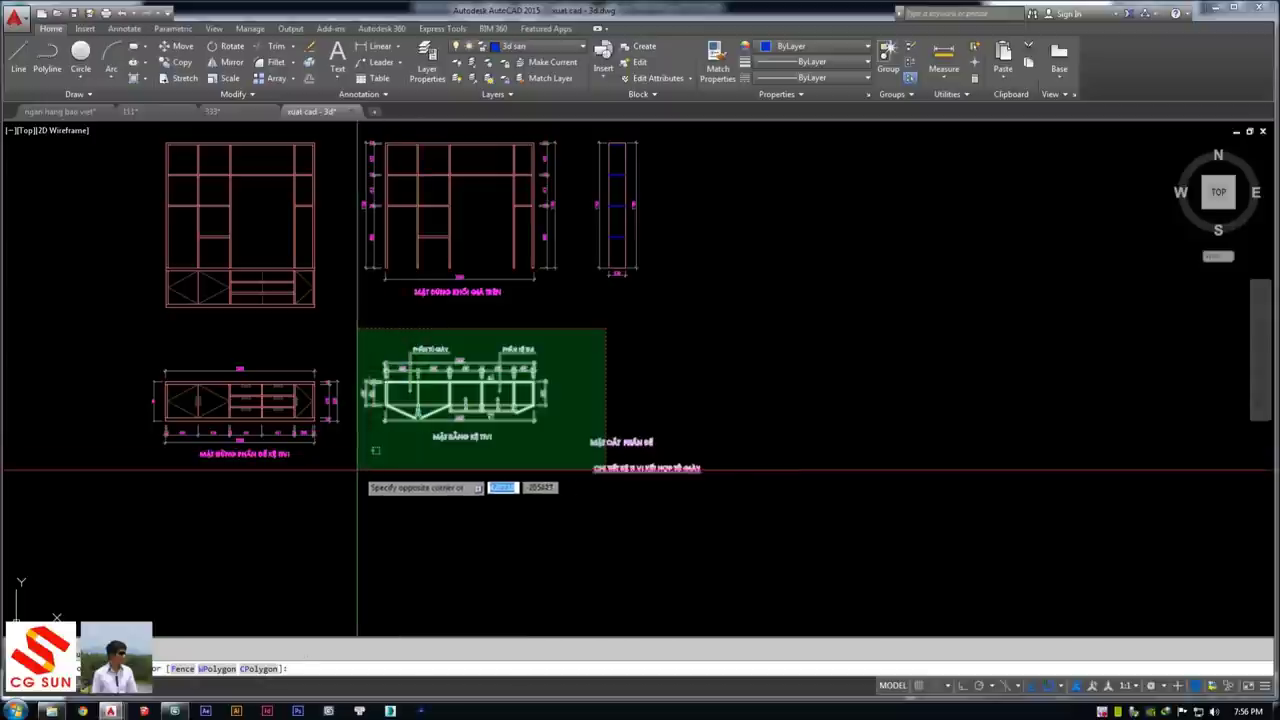
click(429, 294)
click(665, 338)
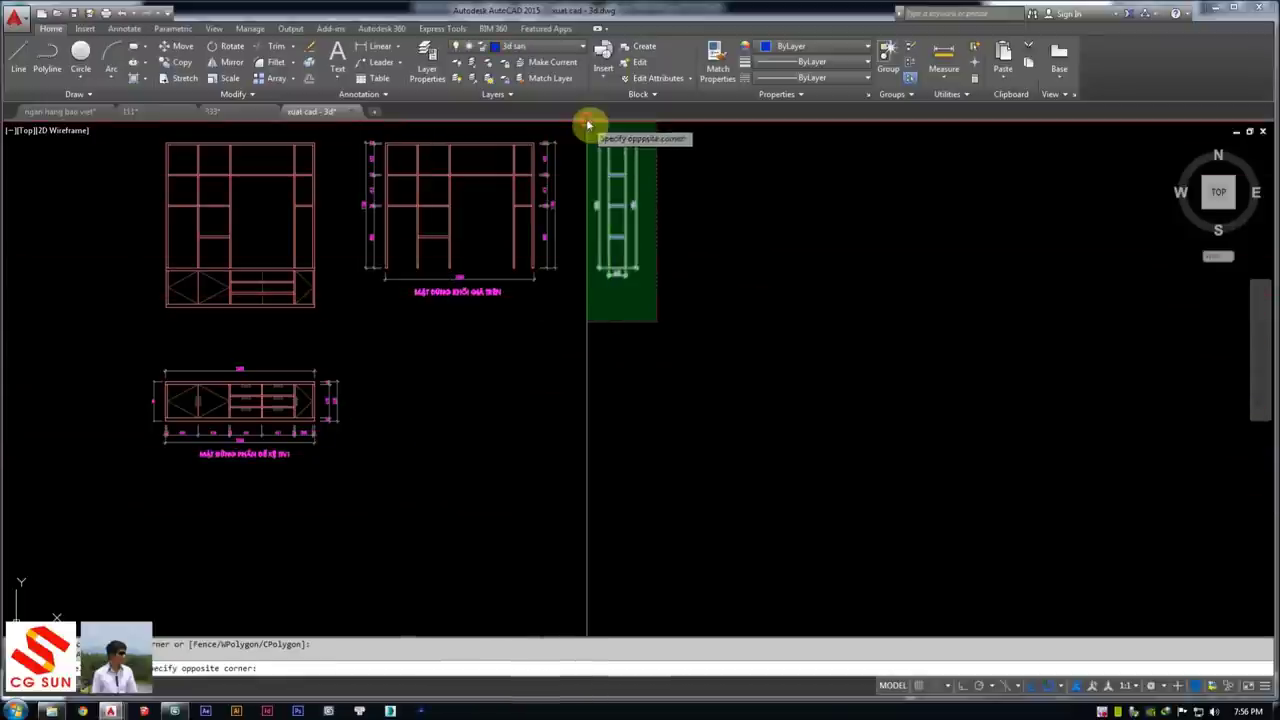
middle_drag(586, 120, 604, 292)
click(604, 292)
key(Delete)
Erase the left elevation beside the shelf frame
click(588, 251)
scroll(588, 251, up, 4)
scroll(606, 434, down, 2)
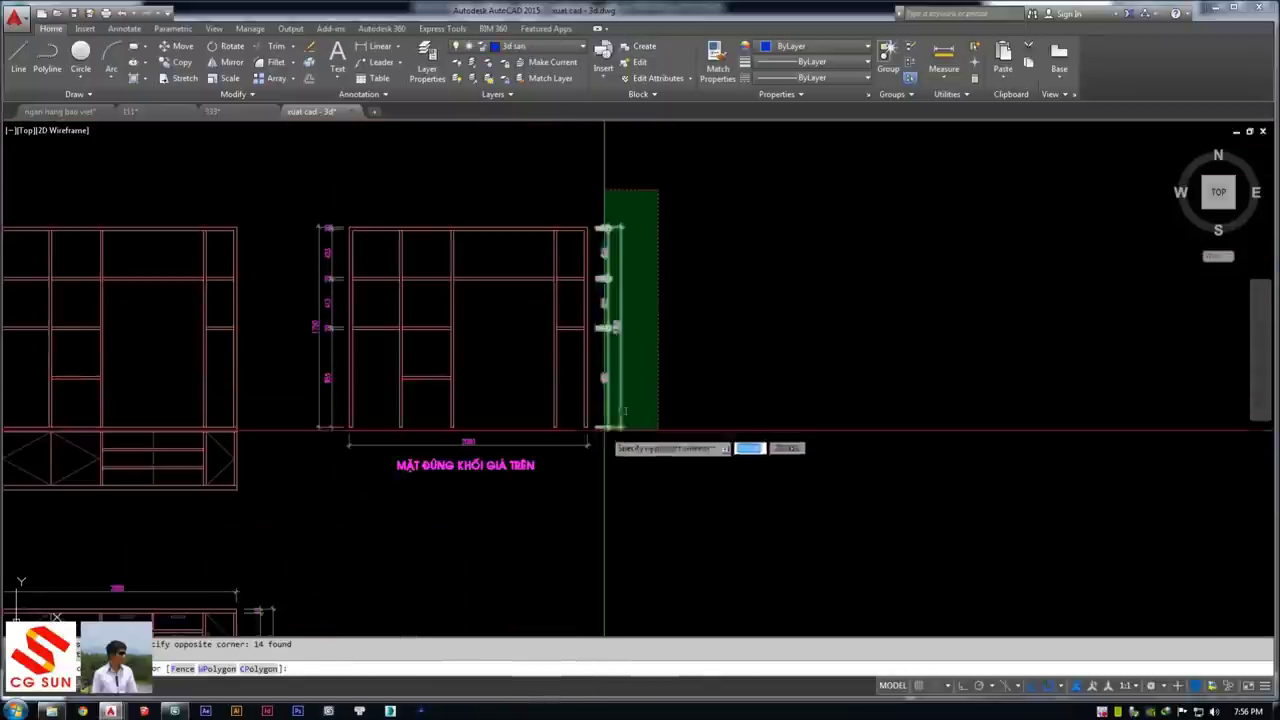
click(586, 511)
click(611, 552)
key(Escape)
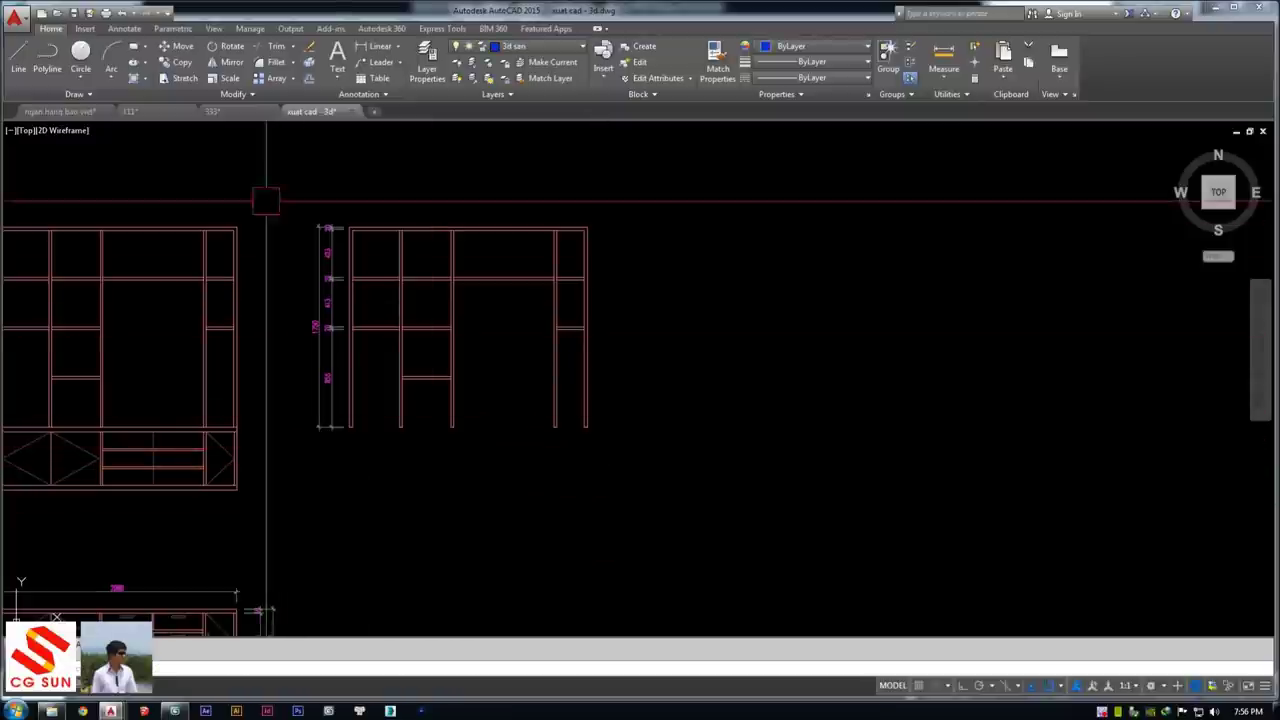
middle_drag(266, 194, 556, 185)
click(586, 194)
click(491, 294)
key(Delete)
Delete the TV stand's left and bottom dimensions and its title text
middle_drag(725, 216, 635, 243)
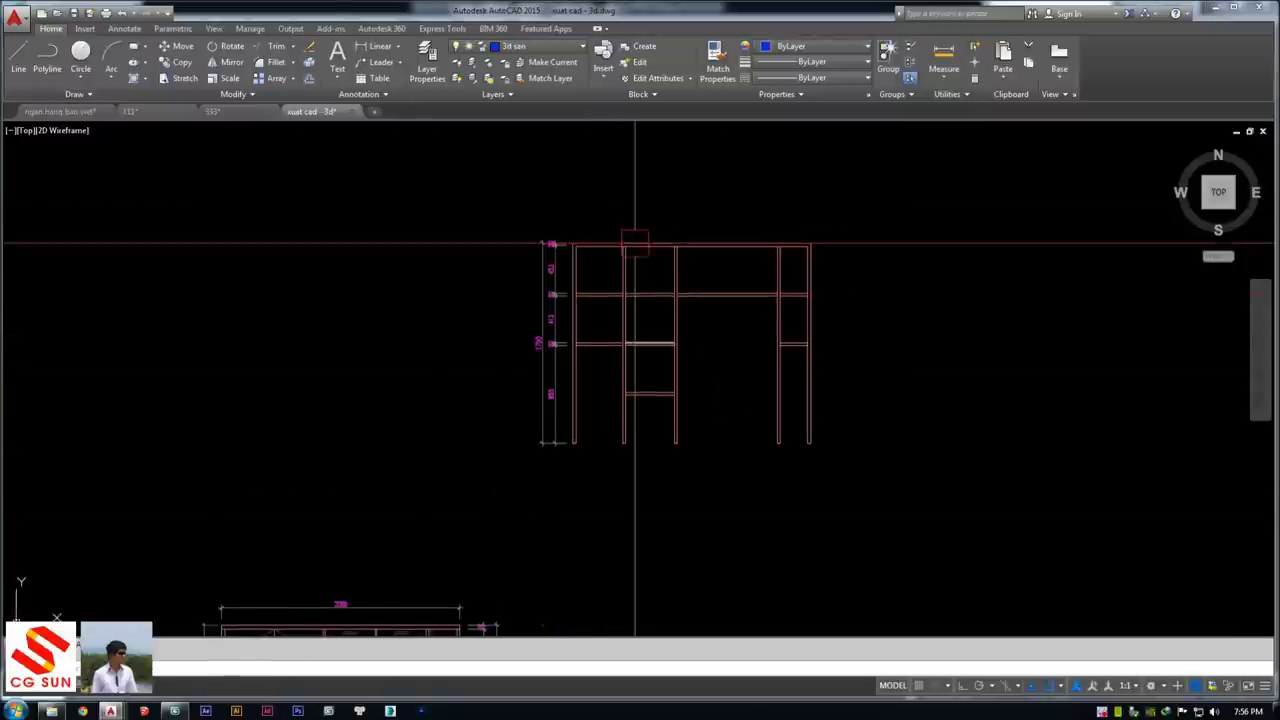
click(567, 159)
key(Escape)
middle_drag(446, 529, 523, 349)
scroll(600, 320, up, 2)
click(638, 297)
click(181, 345)
click(166, 343)
click(131, 428)
click(657, 600)
click(163, 508)
key(Delete)
Remove the TV stand's right-hand dimensions, the door triangle and the compartment diamond mark
click(687, 572)
click(614, 306)
key(Delete)
click(544, 402)
key(Delete)
click(323, 418)
key(Delete)
Move the whole TV stand to sit just below the shelf frame
scroll(634, 443, down, 3)
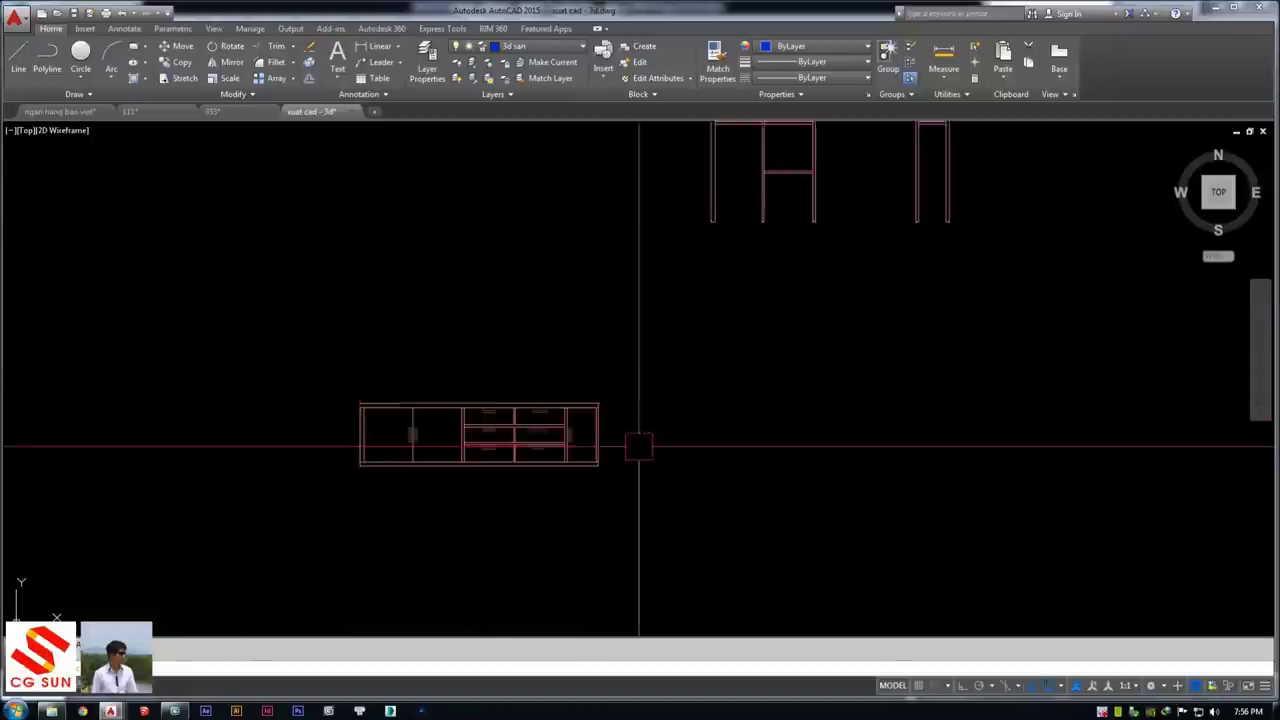
click(586, 445)
click(236, 565)
click(482, 563)
key(Return)
click(480, 455)
click(708, 398)
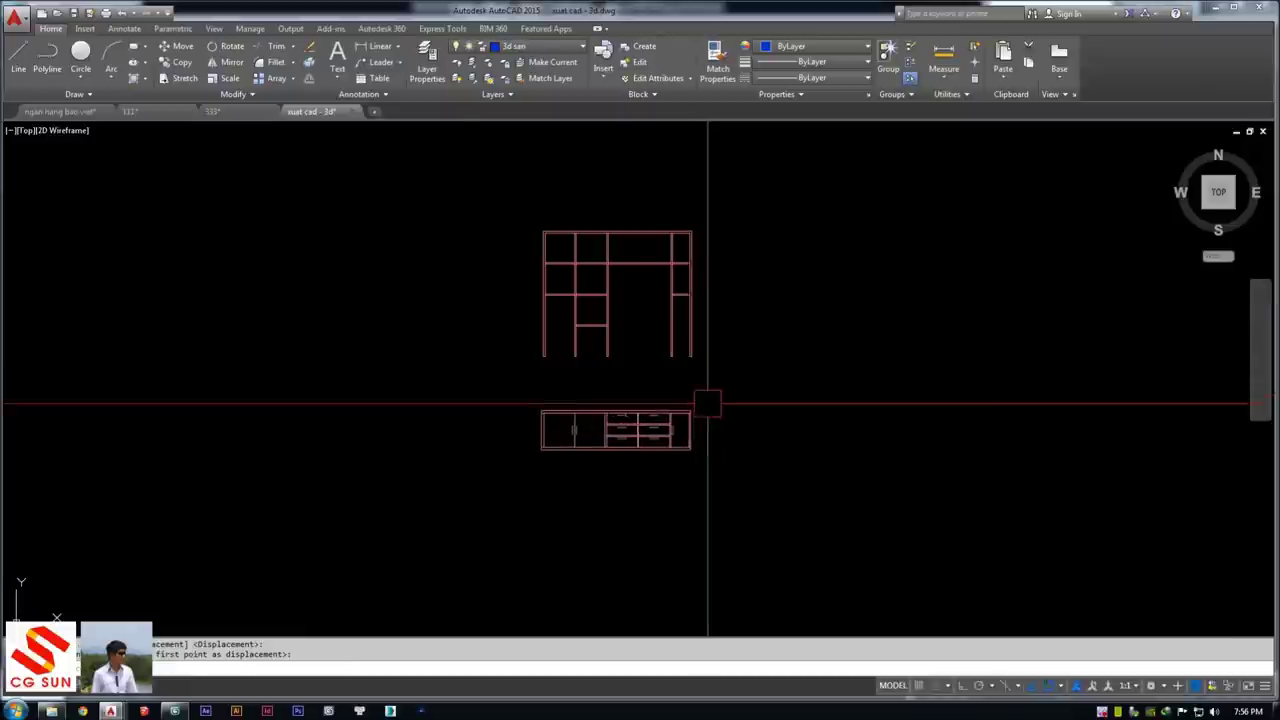
scroll(709, 400, up, 4)
scroll(626, 471, up, 1)
middle_drag(469, 328, 469, 461)
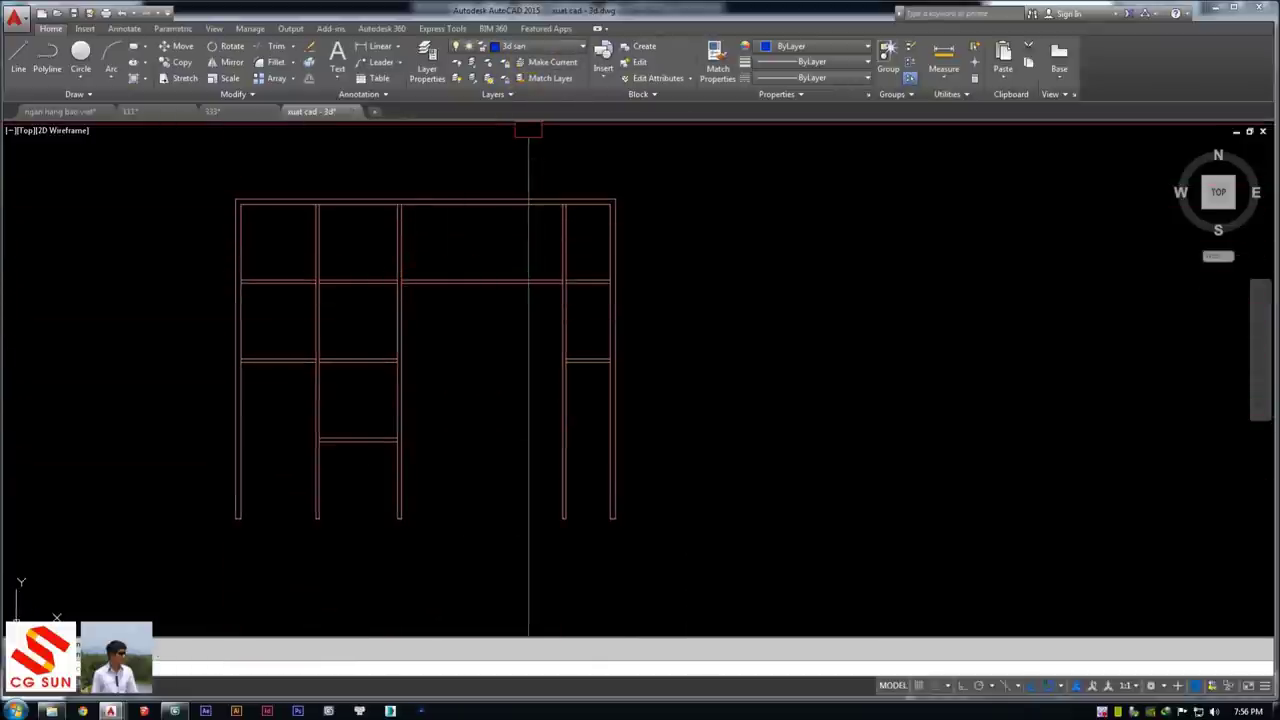
Pick 3d tuong from the Home ribbon's Layer drop-down, replacing 3d san as current
scroll(523, 266, down, 4)
scroll(291, 285, down, 3)
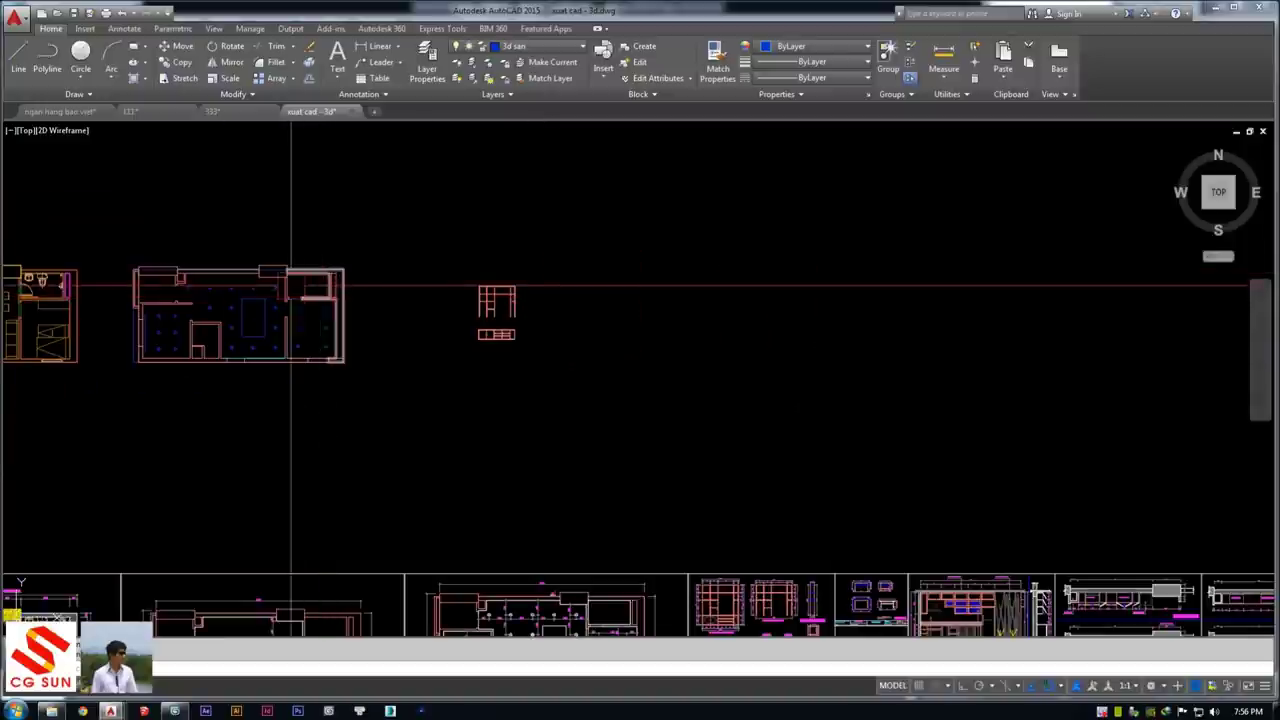
click(520, 50)
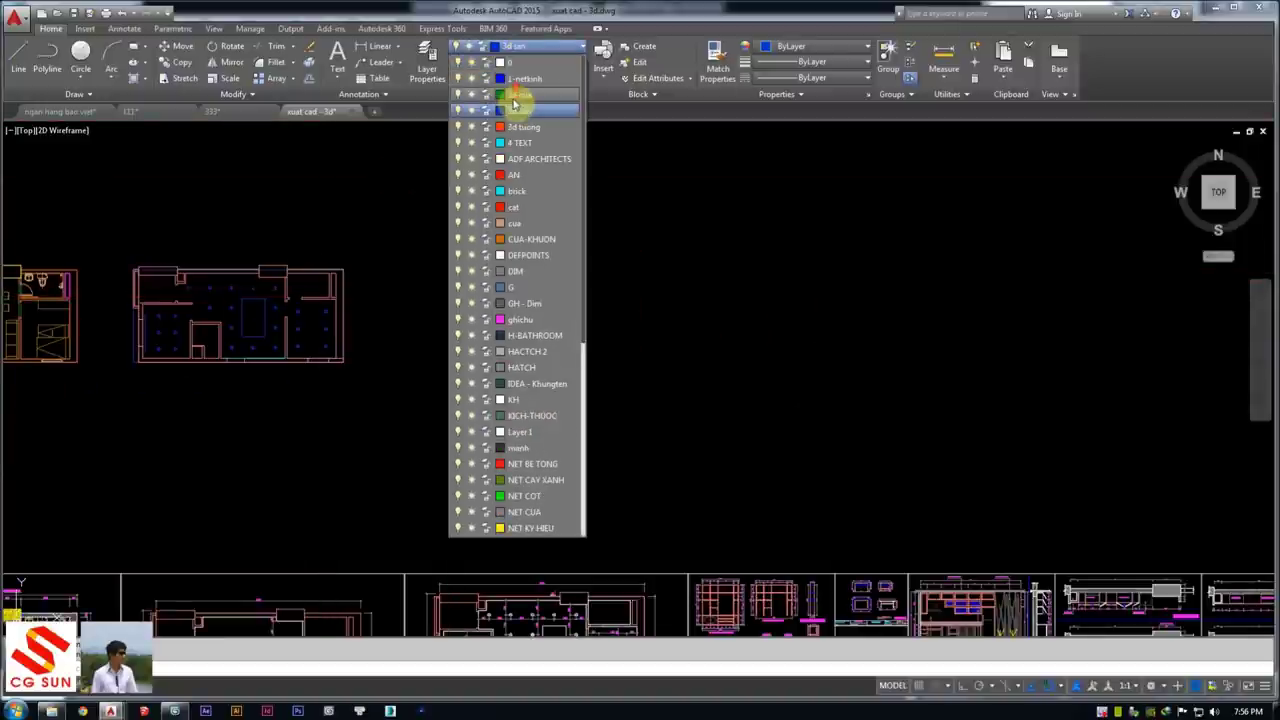
scroll(700, 205, up, 1)
scroll(608, 214, up, 2)
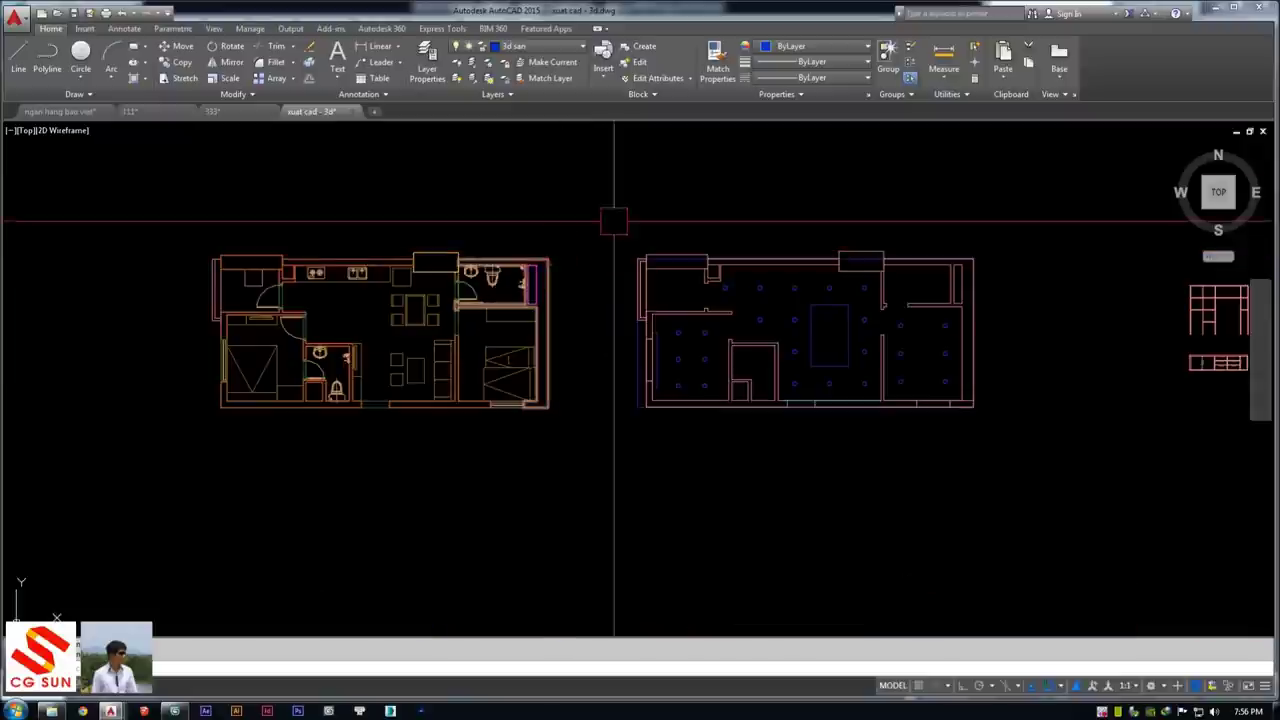
scroll(488, 315, up, 2)
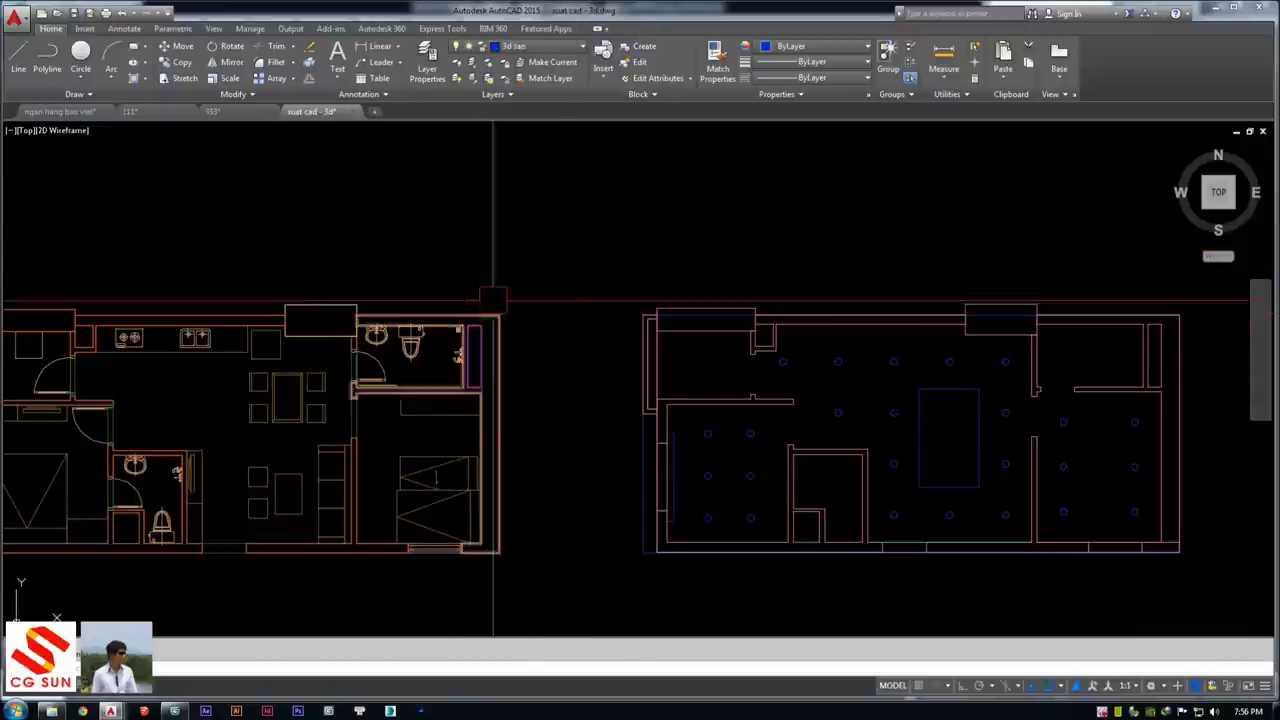
click(540, 47)
scroll(530, 112, up, 1)
click(535, 127)
middle_drag(723, 223, 503, 223)
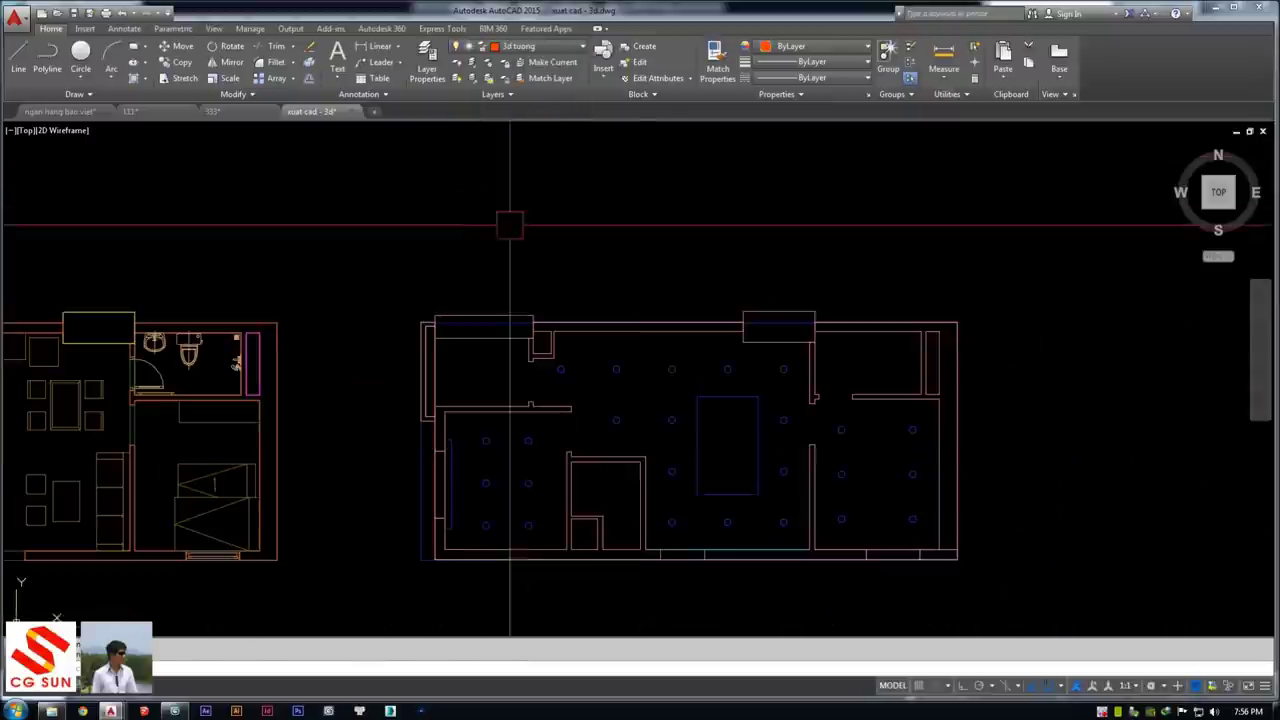
middle_drag(699, 353, 591, 257)
scroll(943, 398, down, 4)
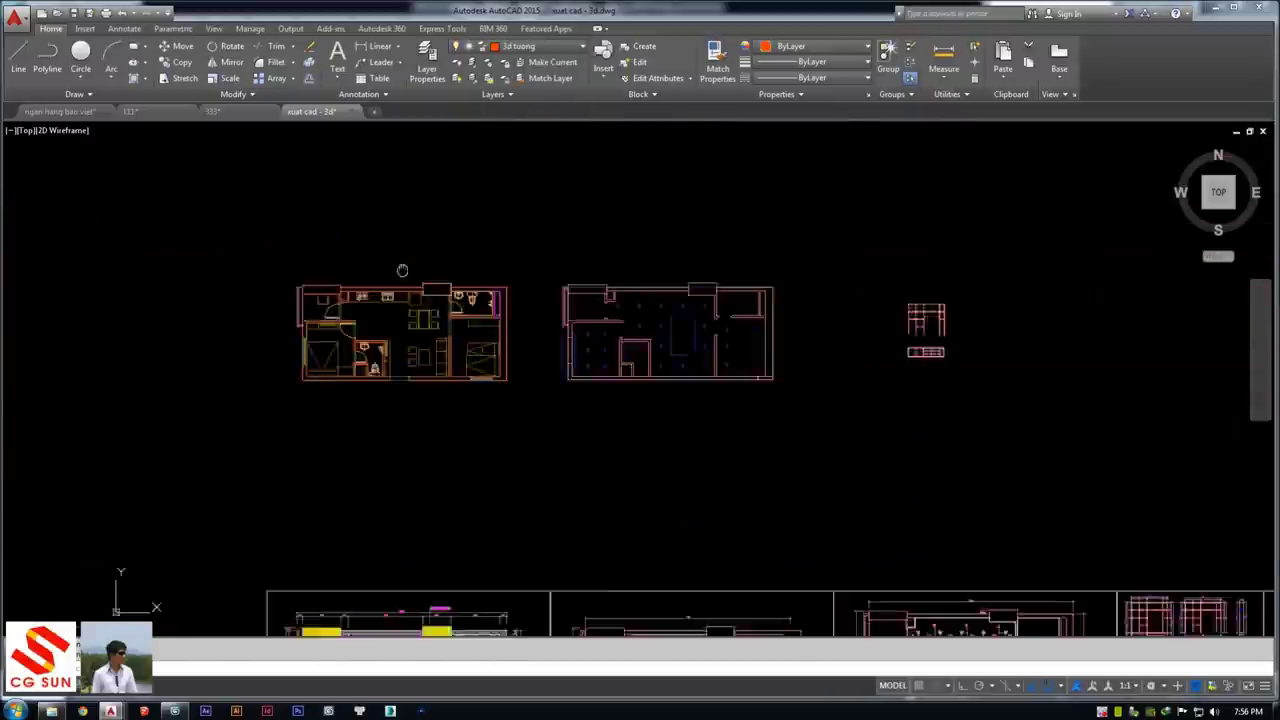
Recentre the floor plan and isolate the selected red wall lines' layer with ISO
scroll(505, 277, up, 4)
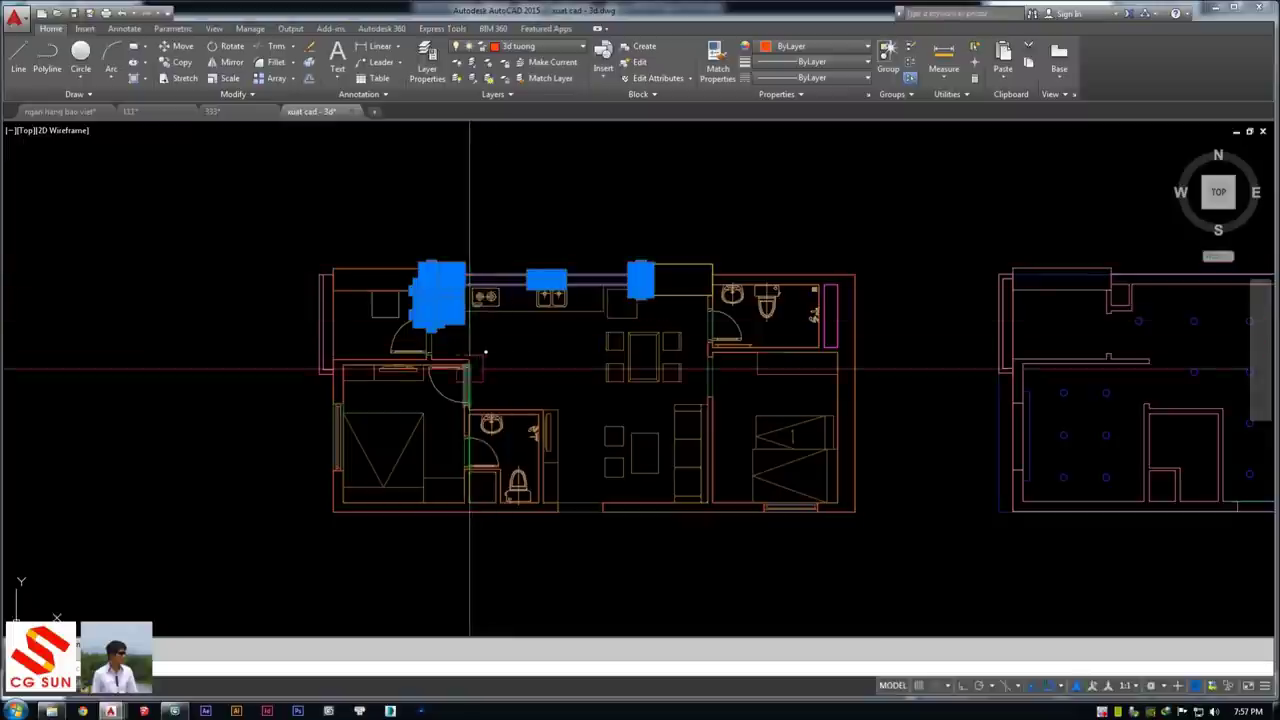
scroll(510, 410, up, 2)
scroll(517, 435, up, 2)
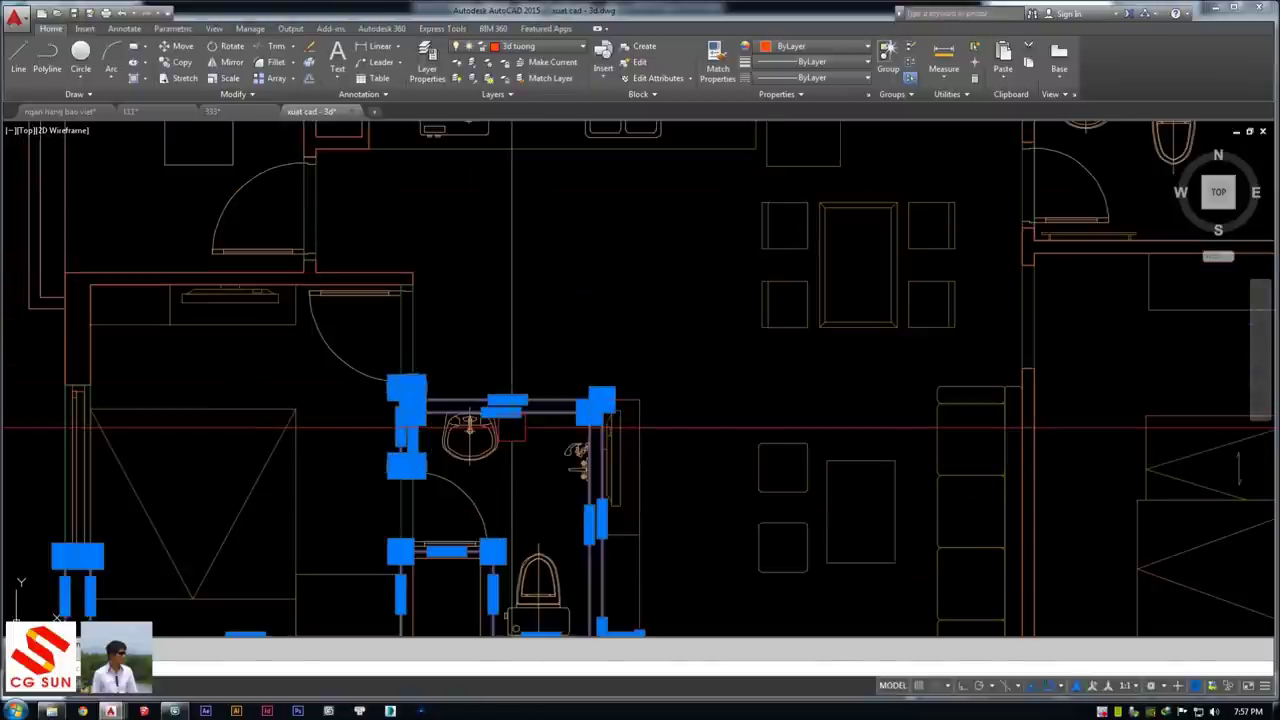
scroll(510, 370, down, 2)
middle_drag(786, 502, 722, 518)
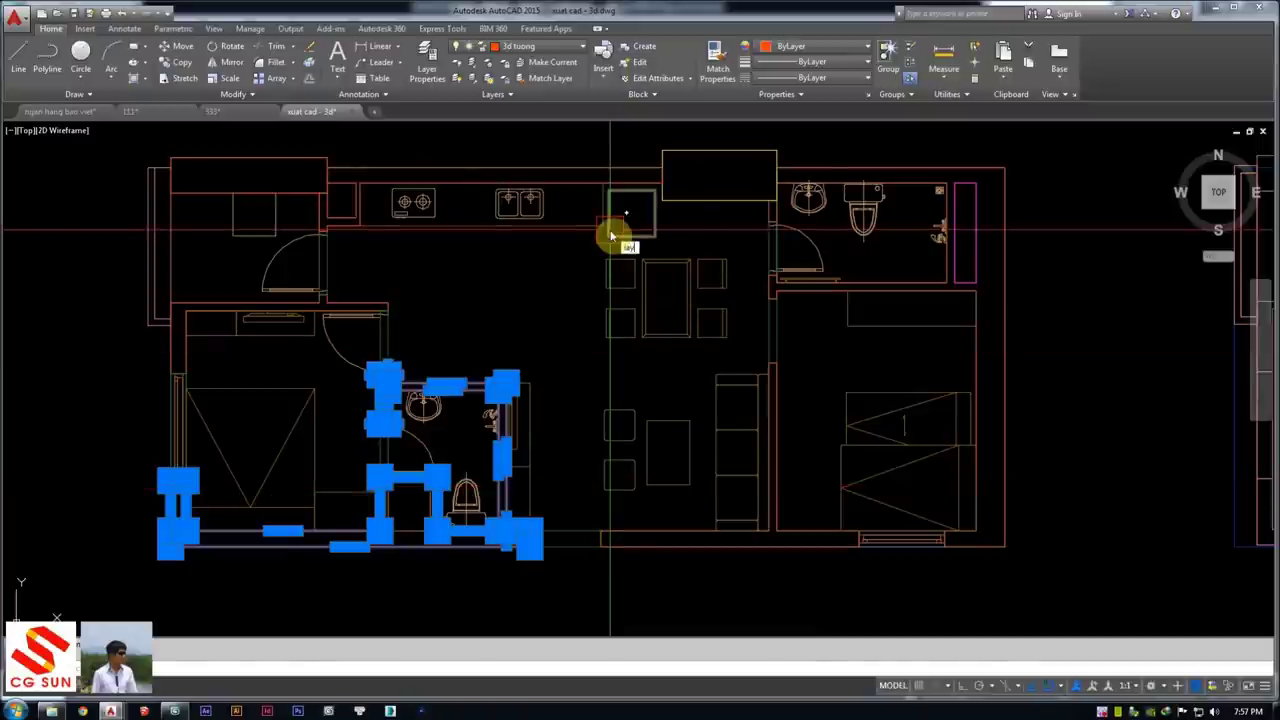
text(iso)
key(Return)
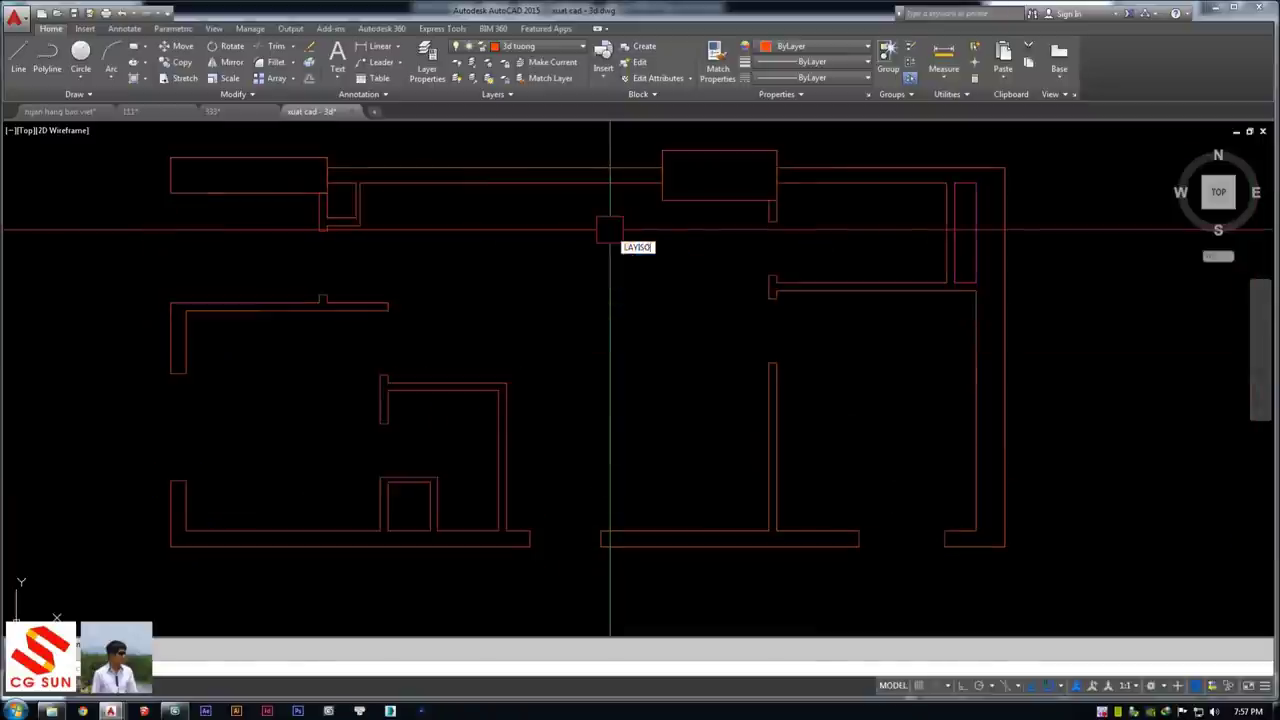
Select the whole isolated wall plan, then turn every layer back on
scroll(610, 230, down, 4)
key(ctrl+a)
key(Delete)
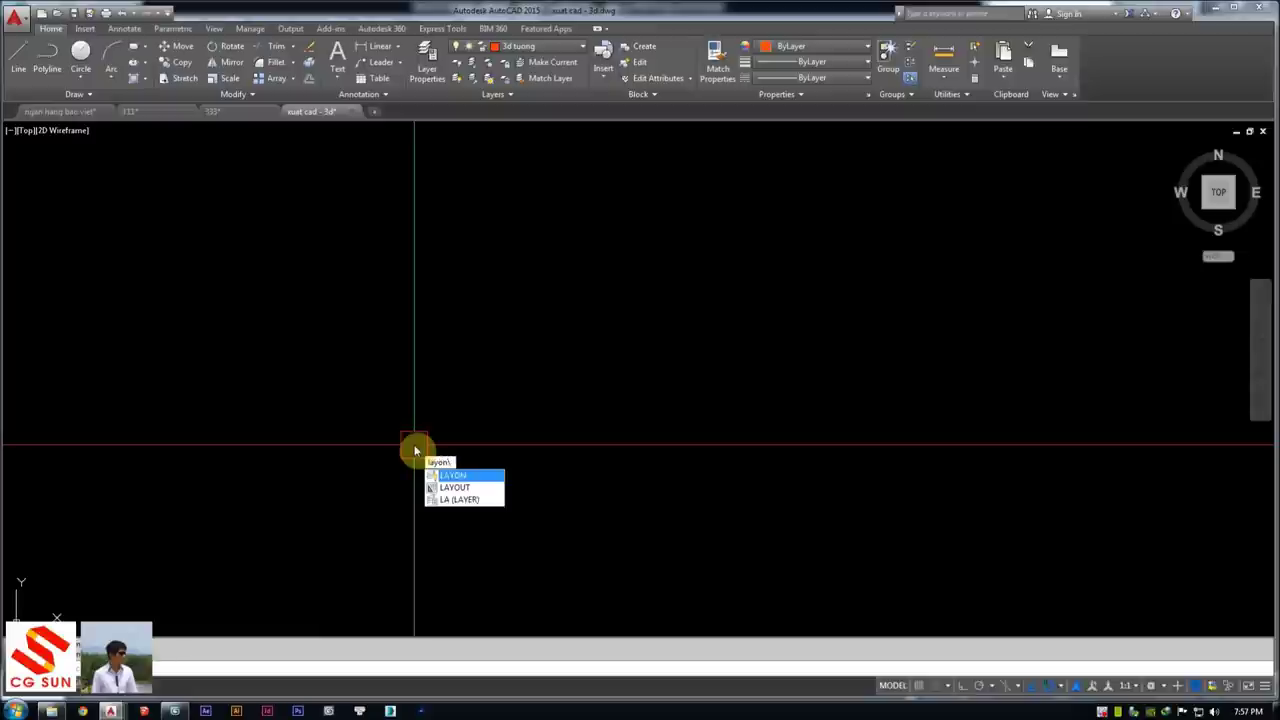
key(Return)
scroll(526, 346, up, 1)
scroll(551, 383, up, 3)
Try a boundary pick inside the shelf frame and dismiss the resulting gap error
scroll(551, 350, up, 2)
middle_drag(551, 350, 456, 360)
key(Return)
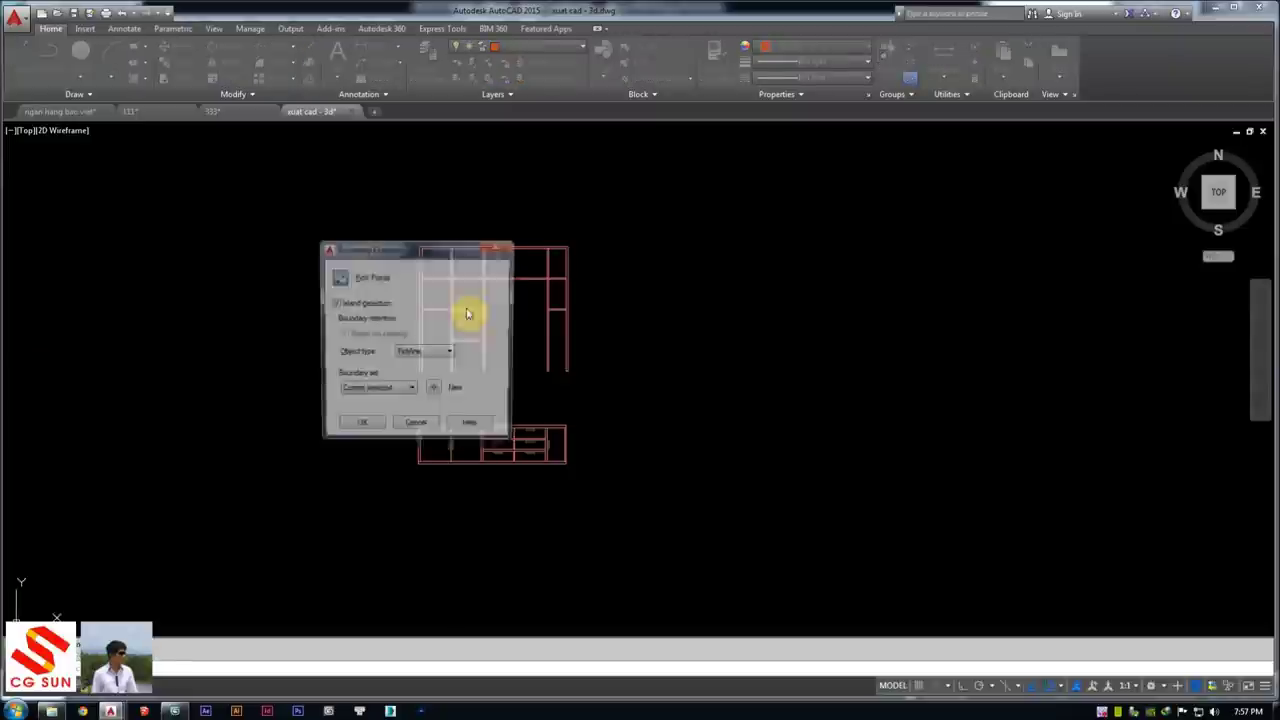
click(343, 268)
scroll(491, 263, up, 3)
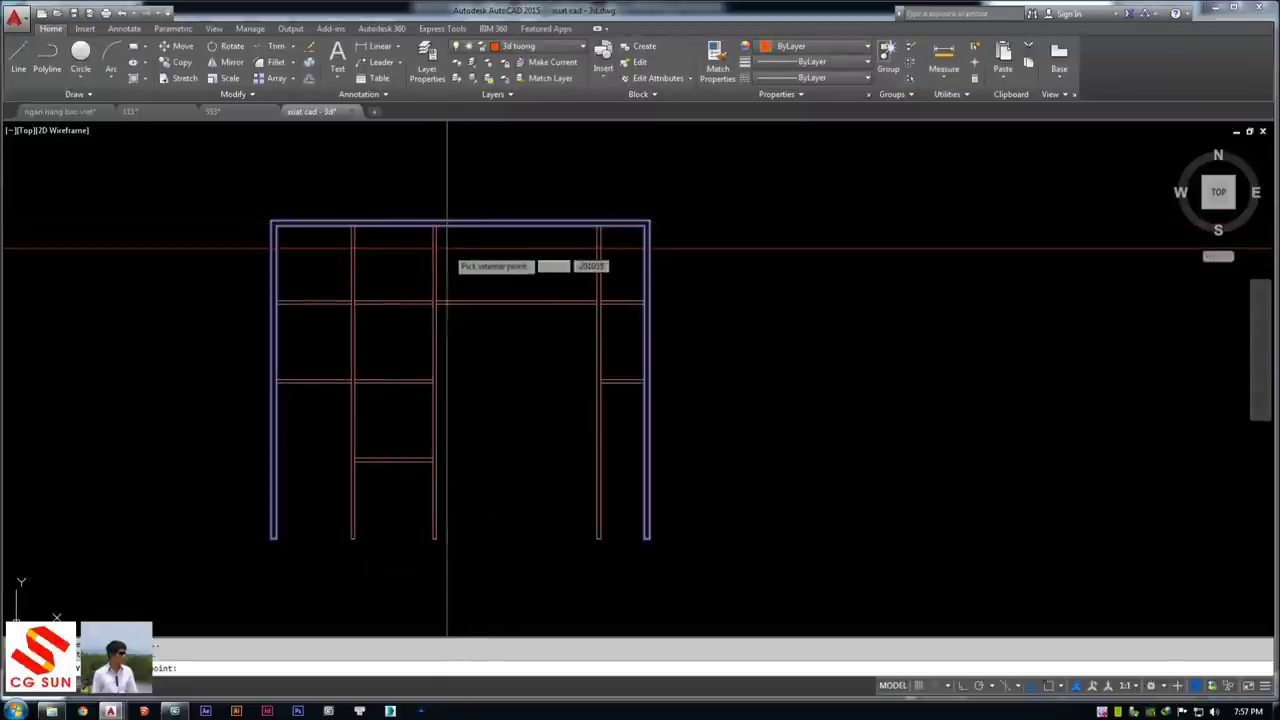
scroll(435, 300, up, 2)
click(431, 299)
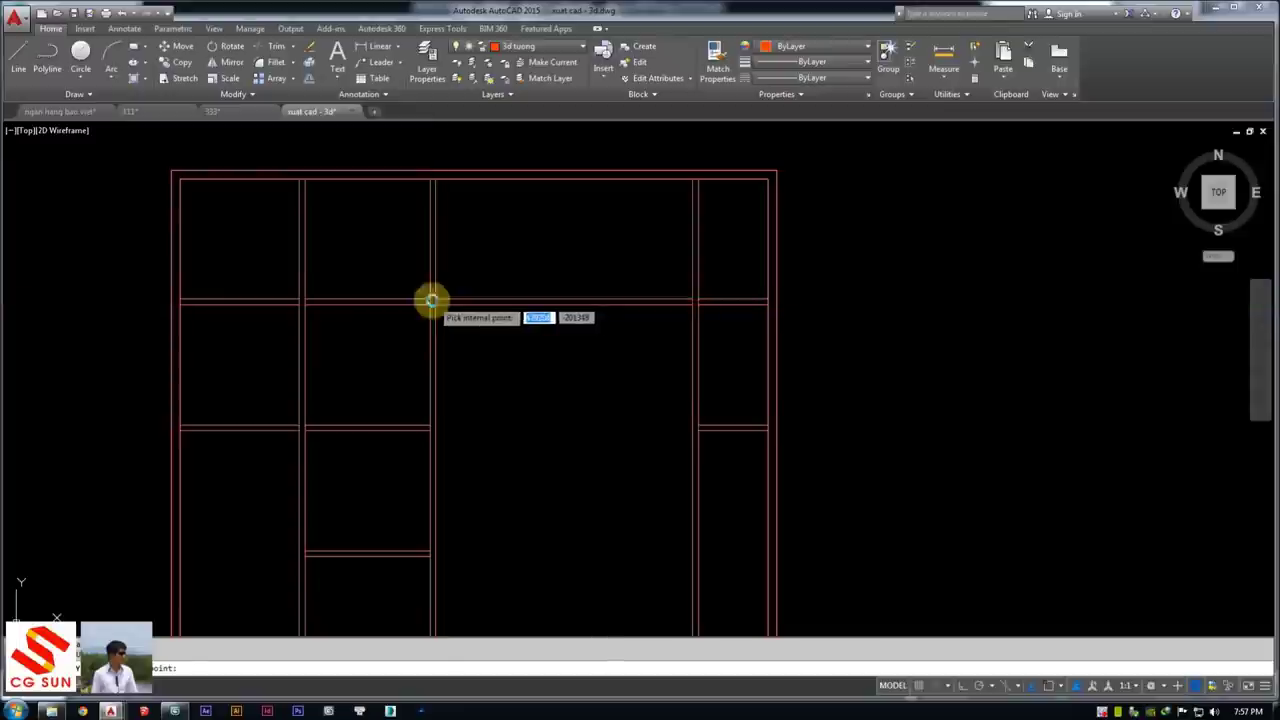
drag(567, 270, 500, 227)
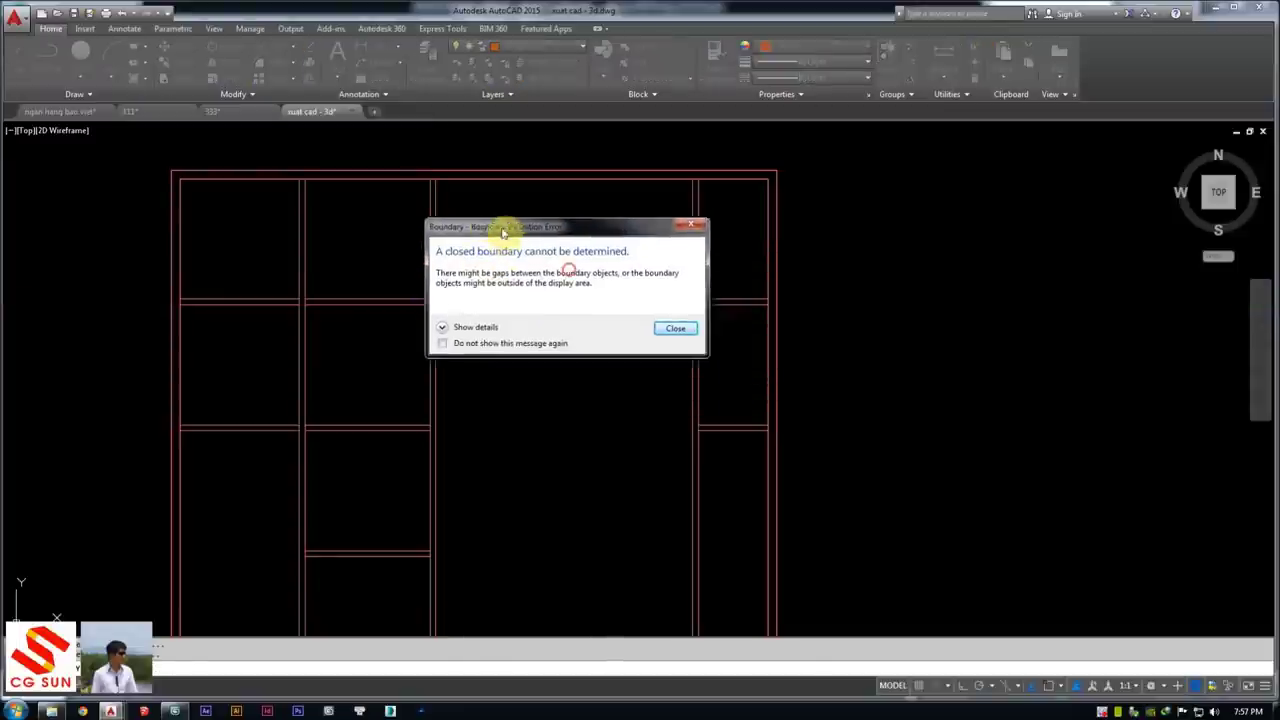
drag(659, 224, 729, 172)
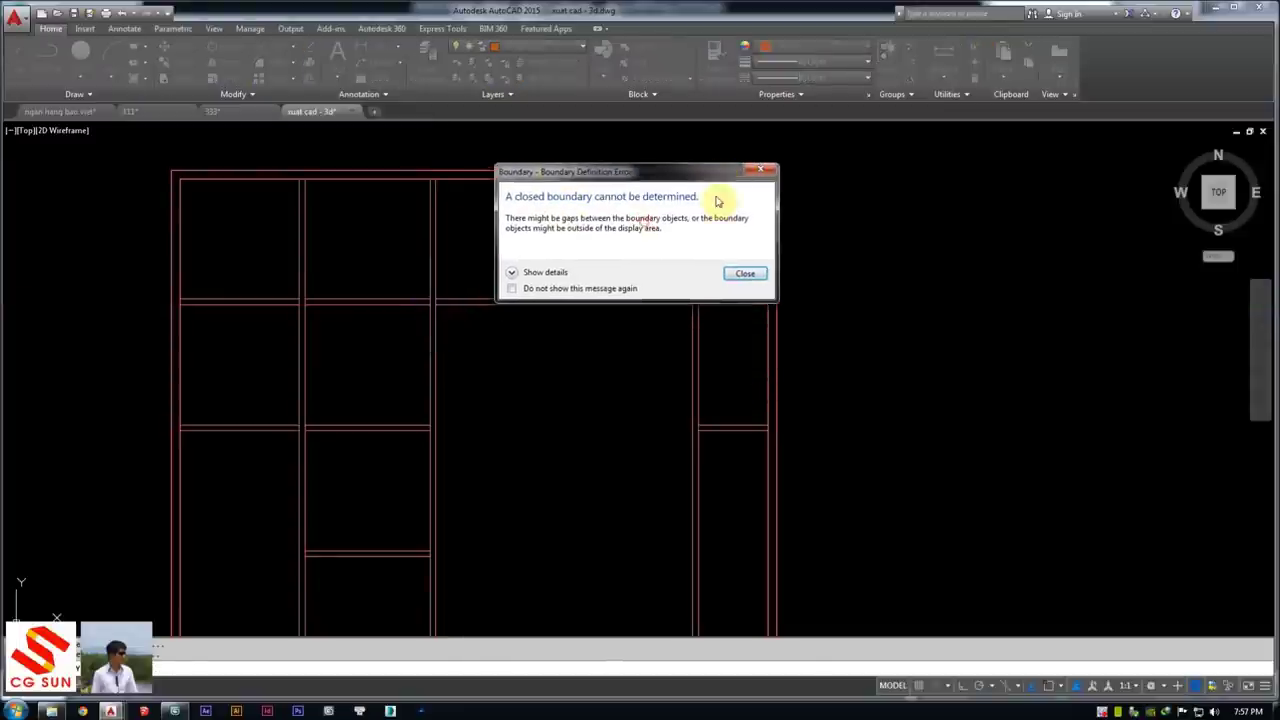
click(745, 274)
Rerun BOUNDARY and pick inside the narrow upright board to outline it
middle_drag(470, 550, 466, 484)
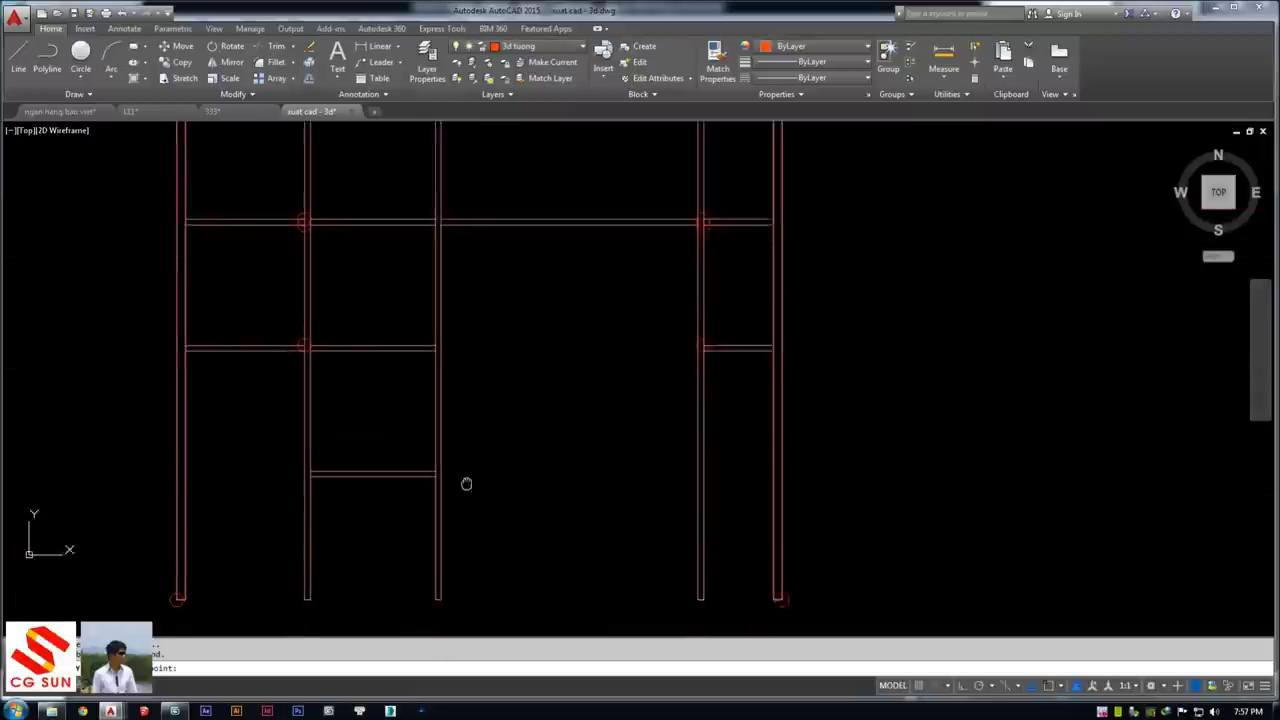
scroll(450, 495, down, 2)
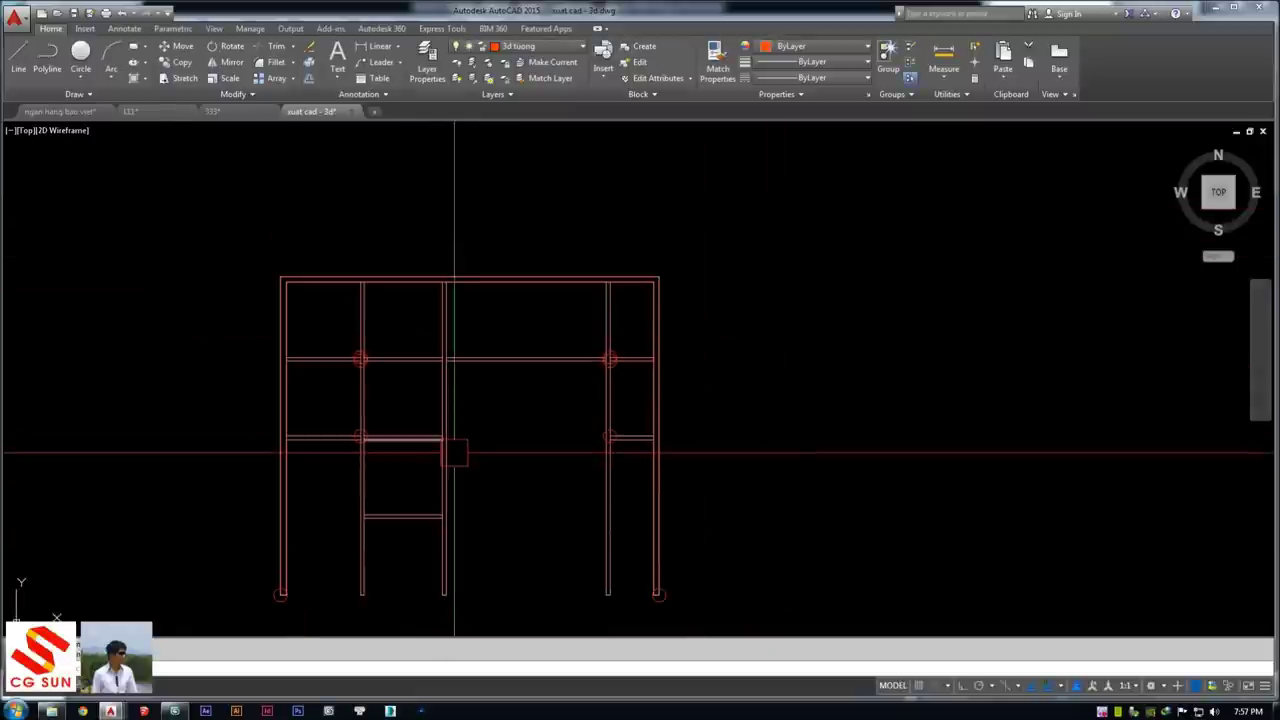
key(Return)
click(457, 420)
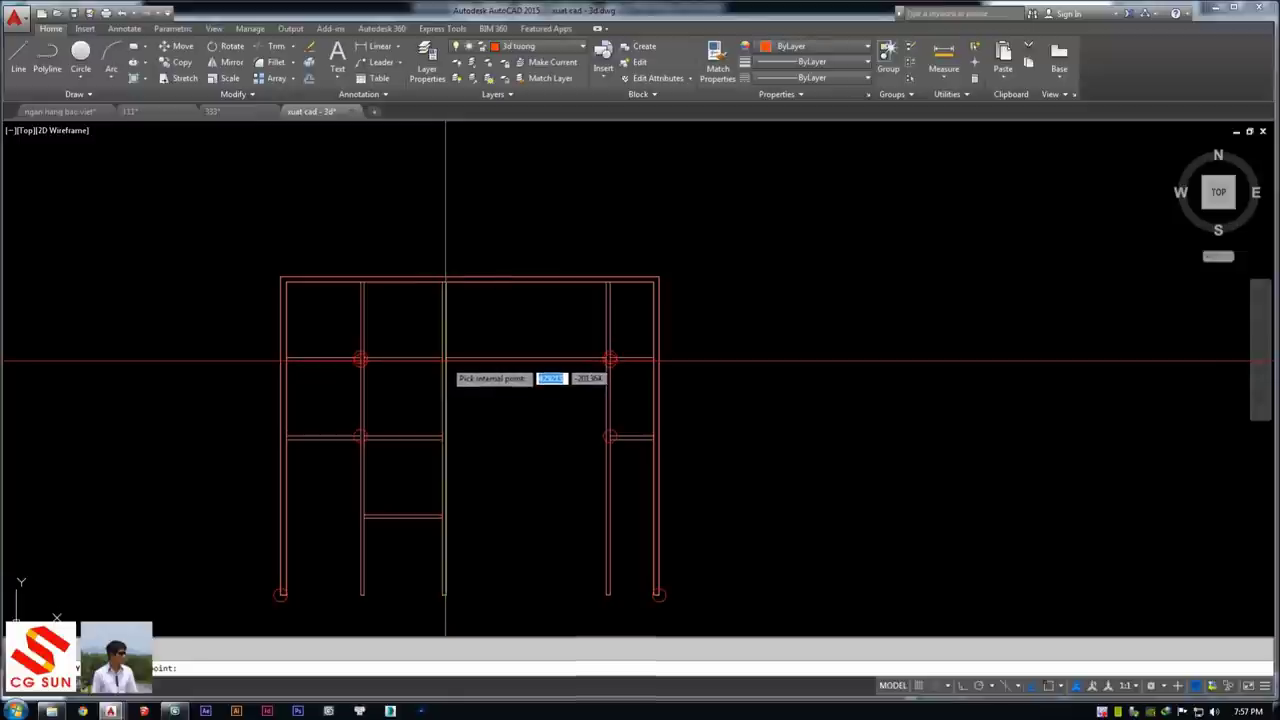
click(362, 358)
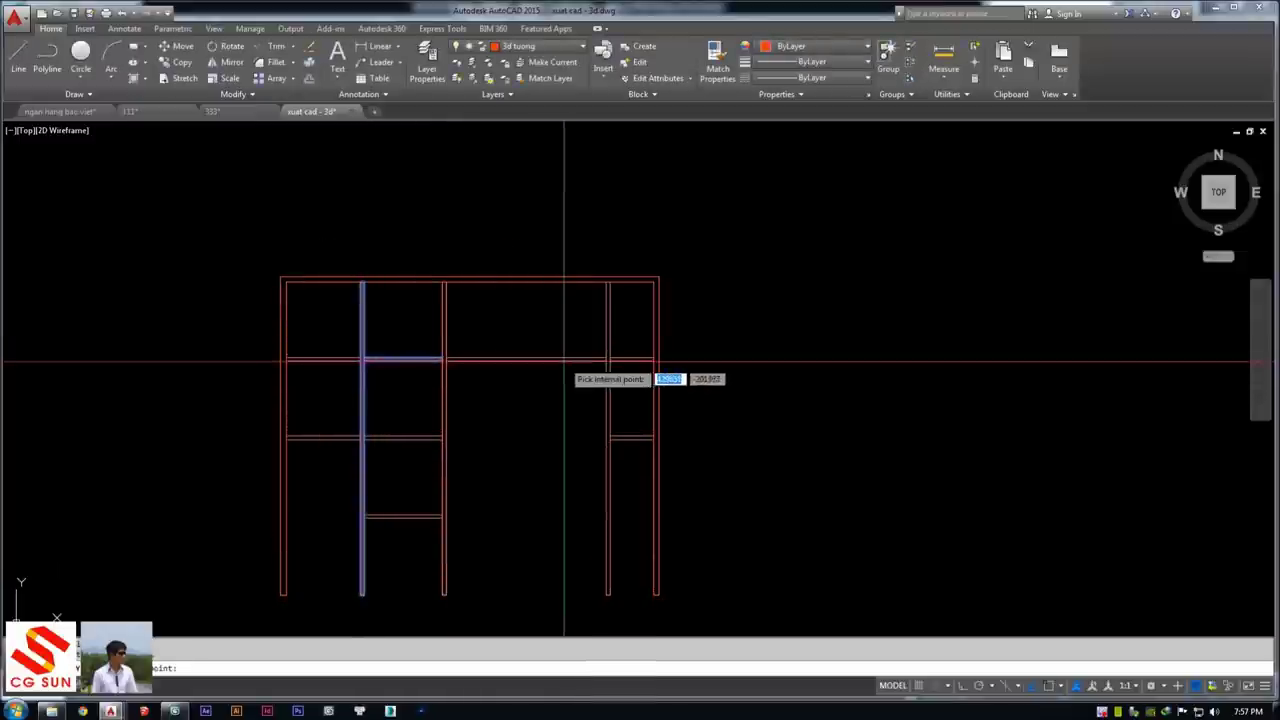
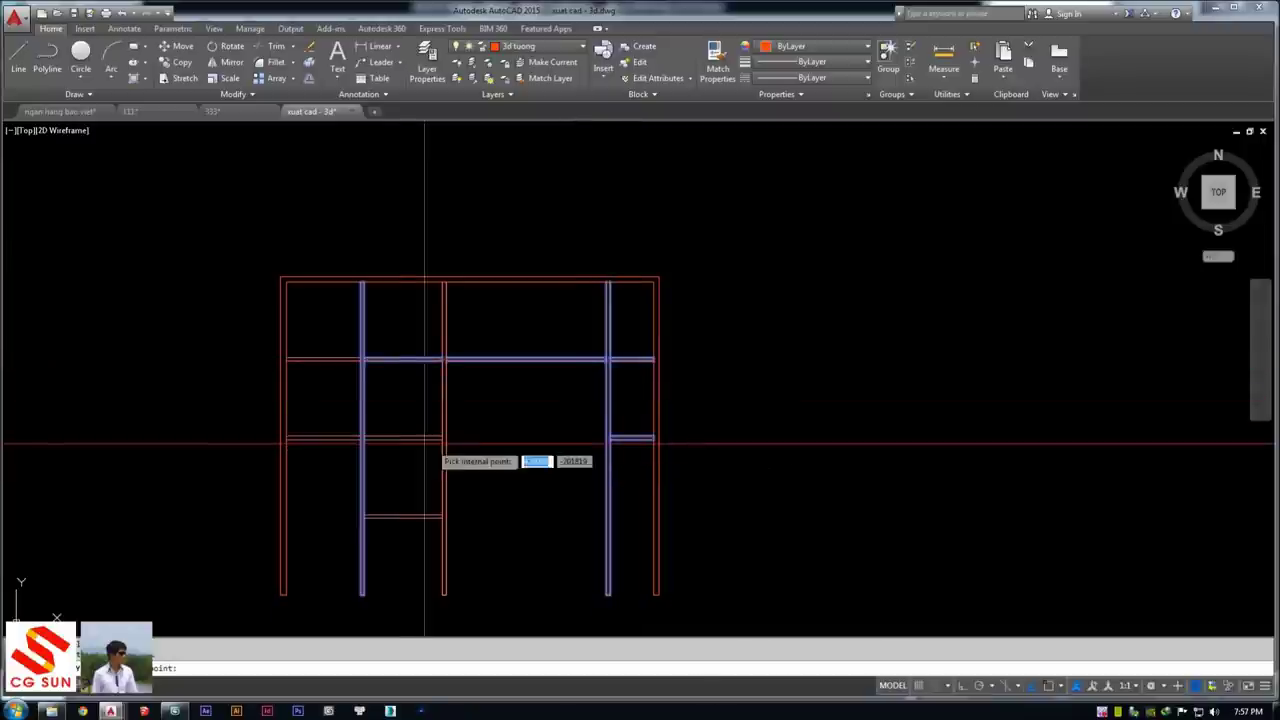
Trace closed boundaries inside the wardrobe's shelf compartments with BOUNDARY
click(394, 437)
key(Return)
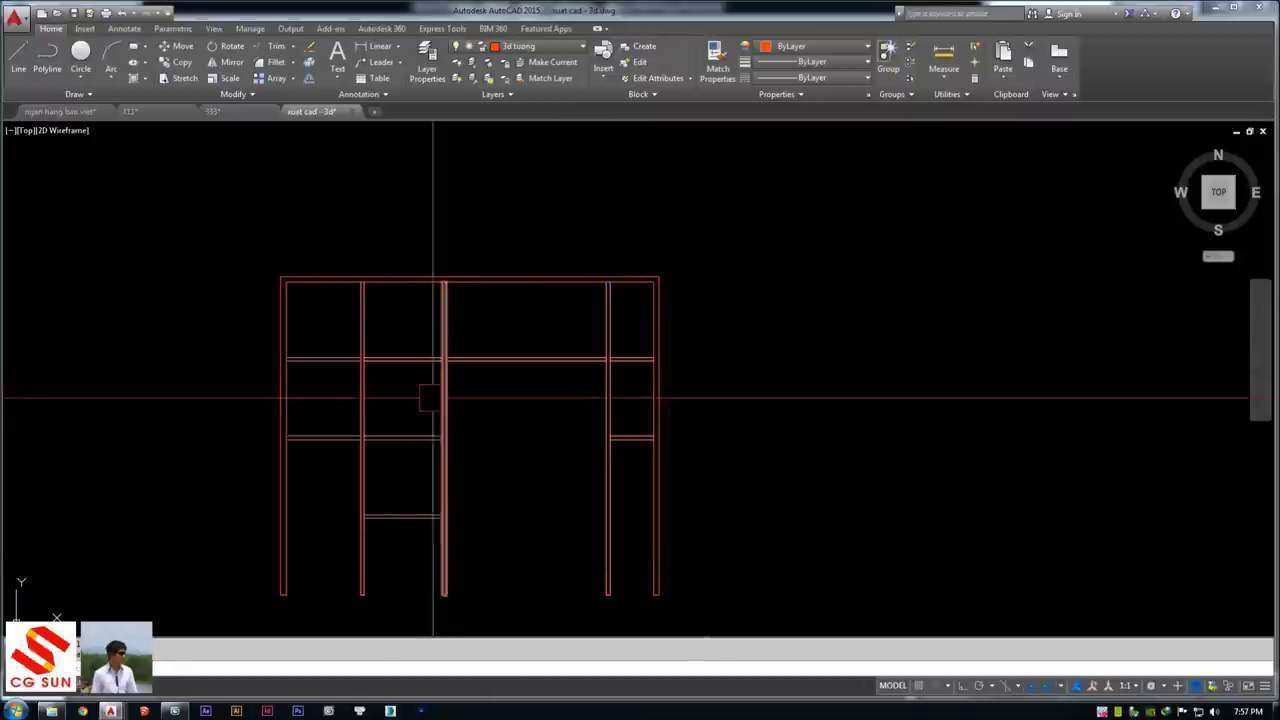
click(390, 505)
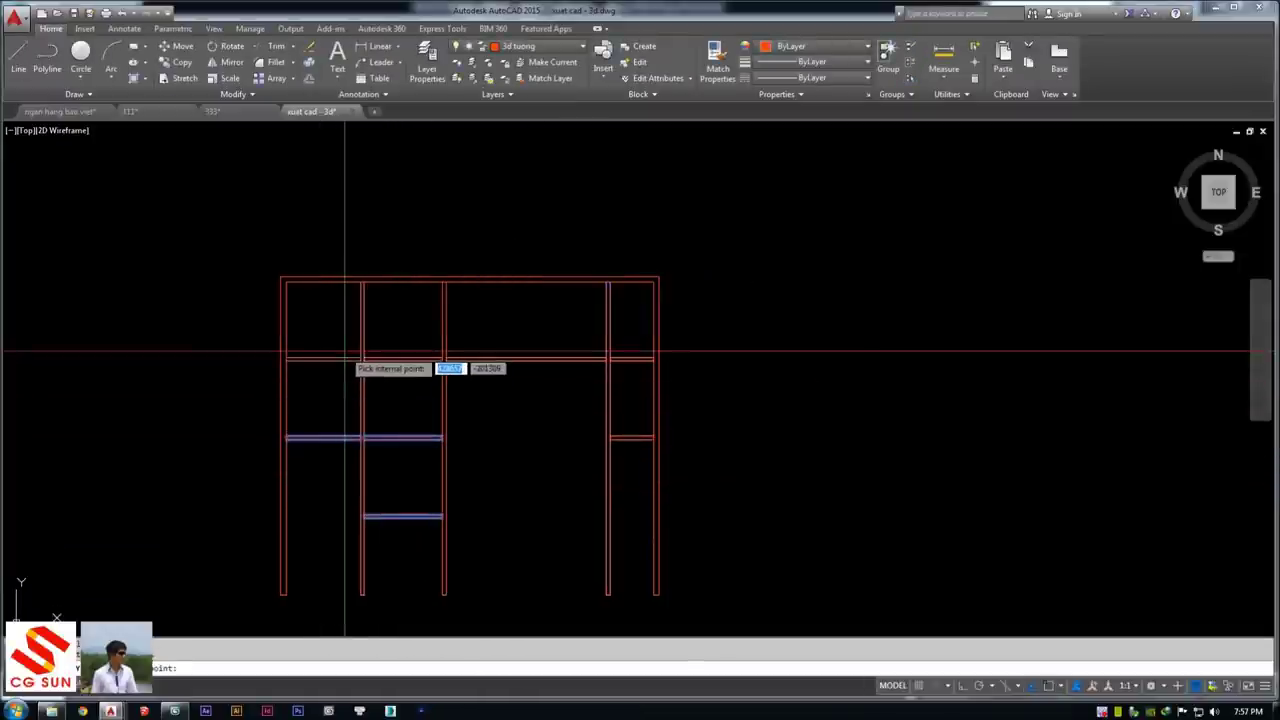
key(Return)
Check the wardrobe's right-side lines, then move the view to the drawer cabinet drawing
middle_drag(451, 417, 465, 379)
click(545, 322)
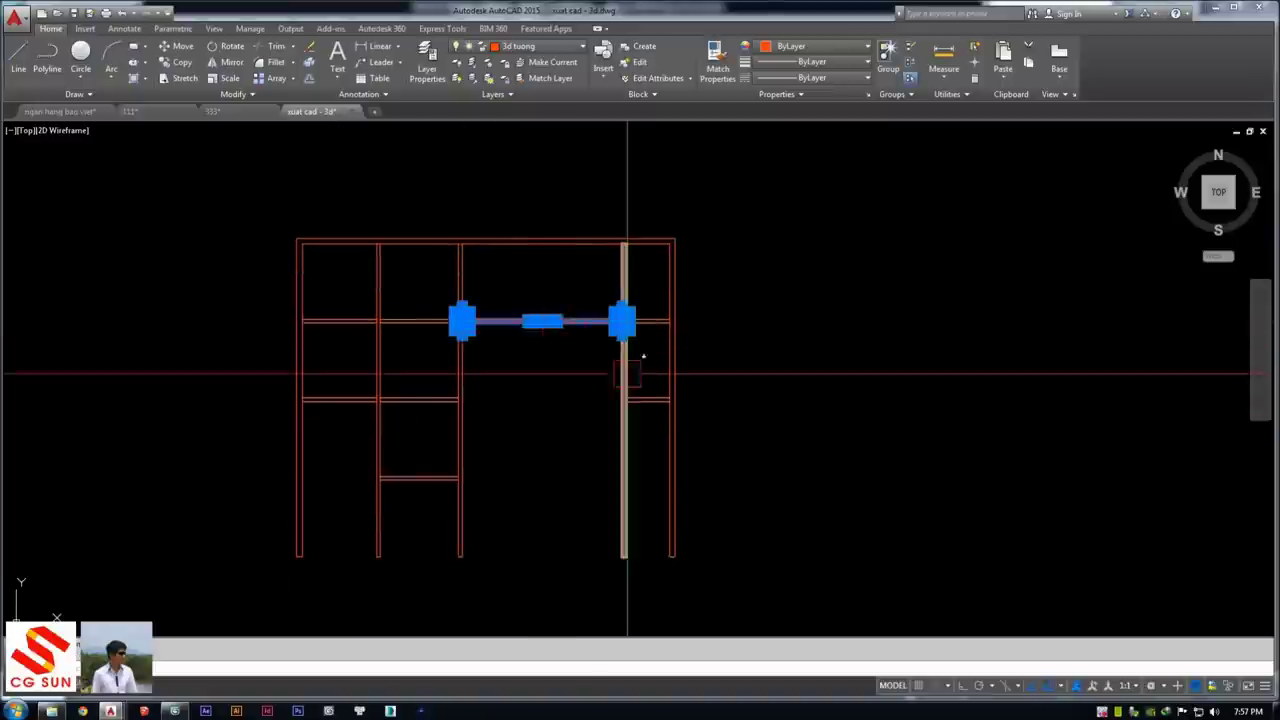
click(650, 328)
key(Escape)
scroll(580, 391, down, 2)
mouse_move(531, 277)
middle_down()
mouse_move(523, 423)
mouse_move(556, 385)
middle_up()
scroll(556, 385, up, 4)
key(Return)
Abandon the rectangle attempts on the cabinet and clear the command line
click(181, 297)
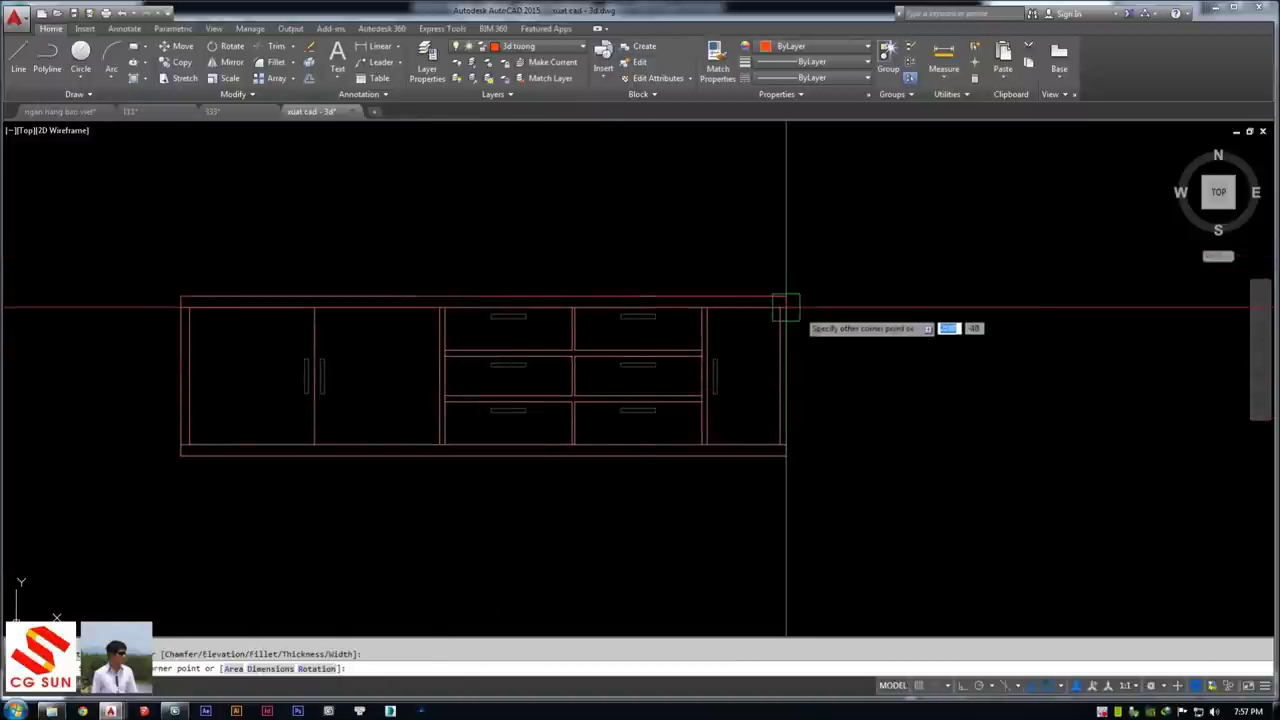
key(Return)
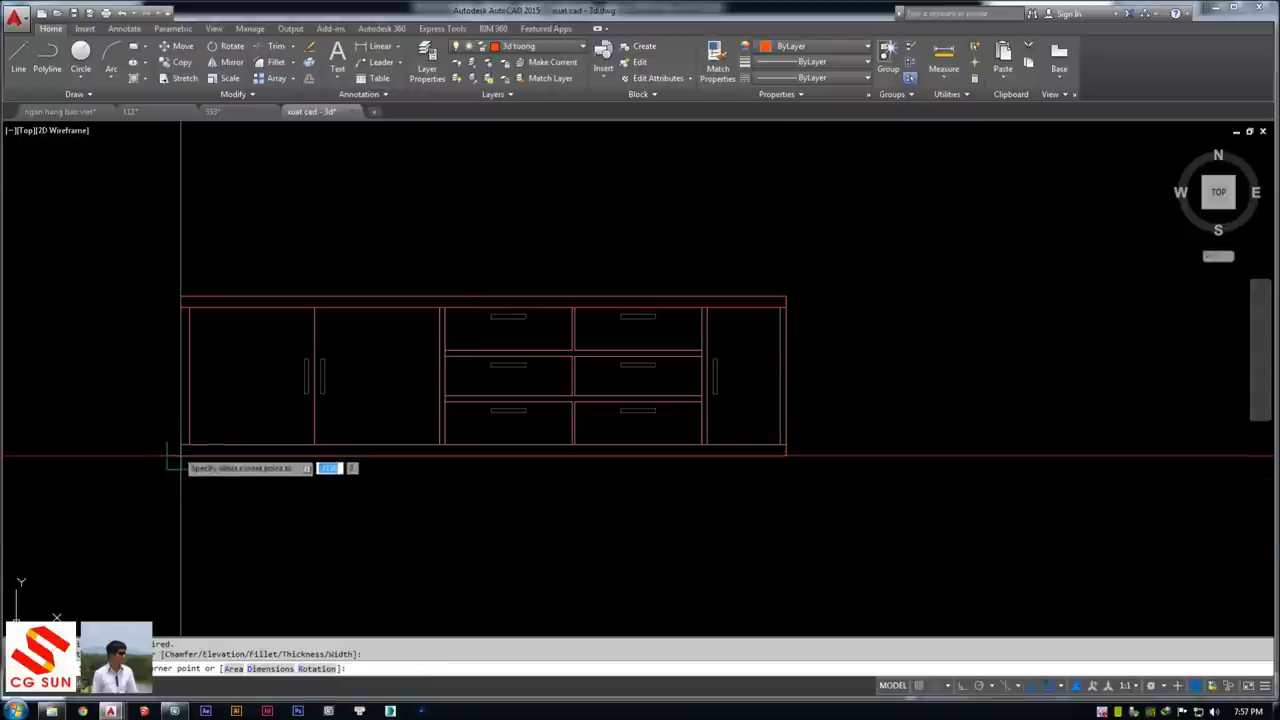
key(Escape)
scroll(191, 377, up, 3)
scroll(256, 387, down, 2)
key(Return)
key(Escape)
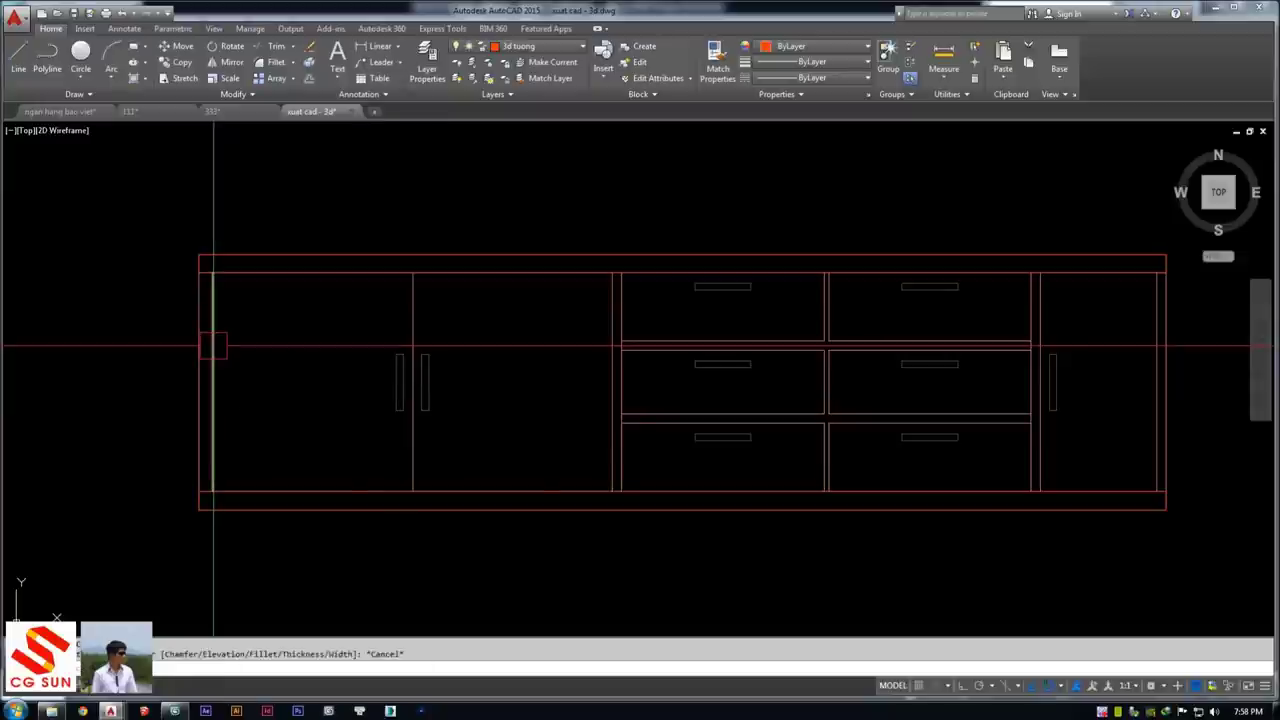
key(Return)
key(Escape)
Run BO to trace boundaries around the cabinet's middle divider and drawer strips
text(bo)
key(Return)
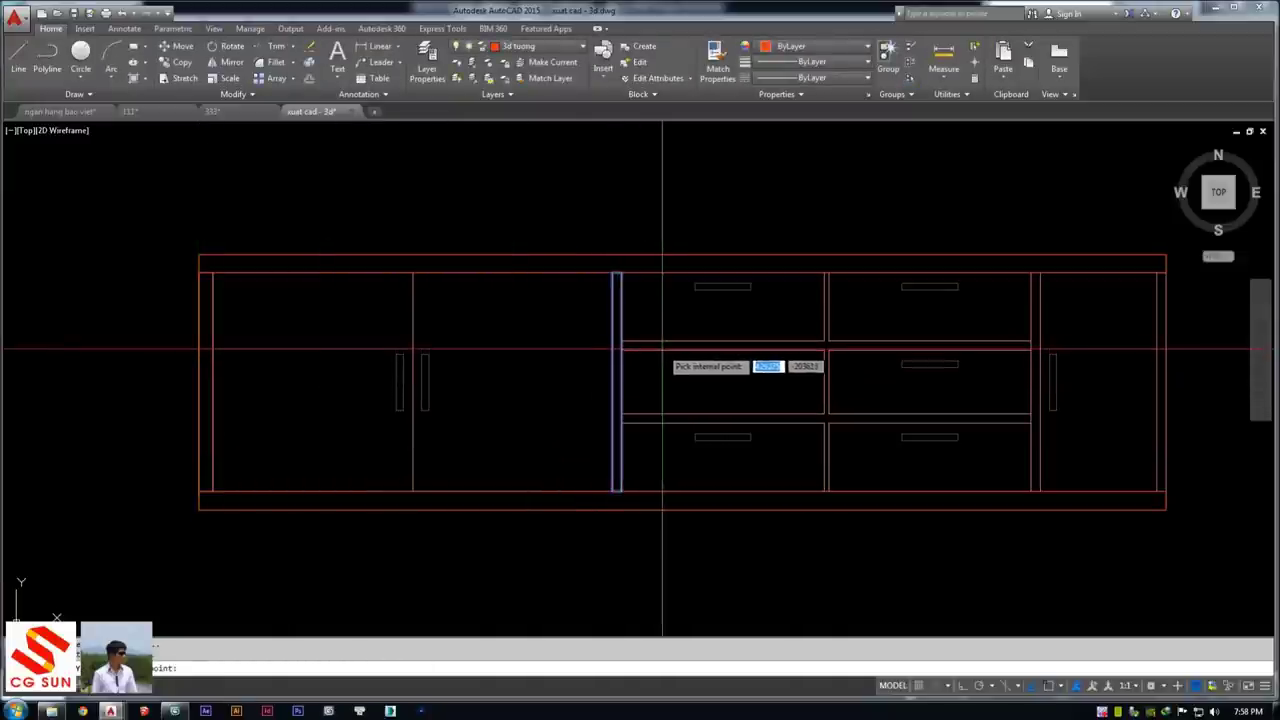
click(662, 346)
middle_drag(1034, 412, 812, 432)
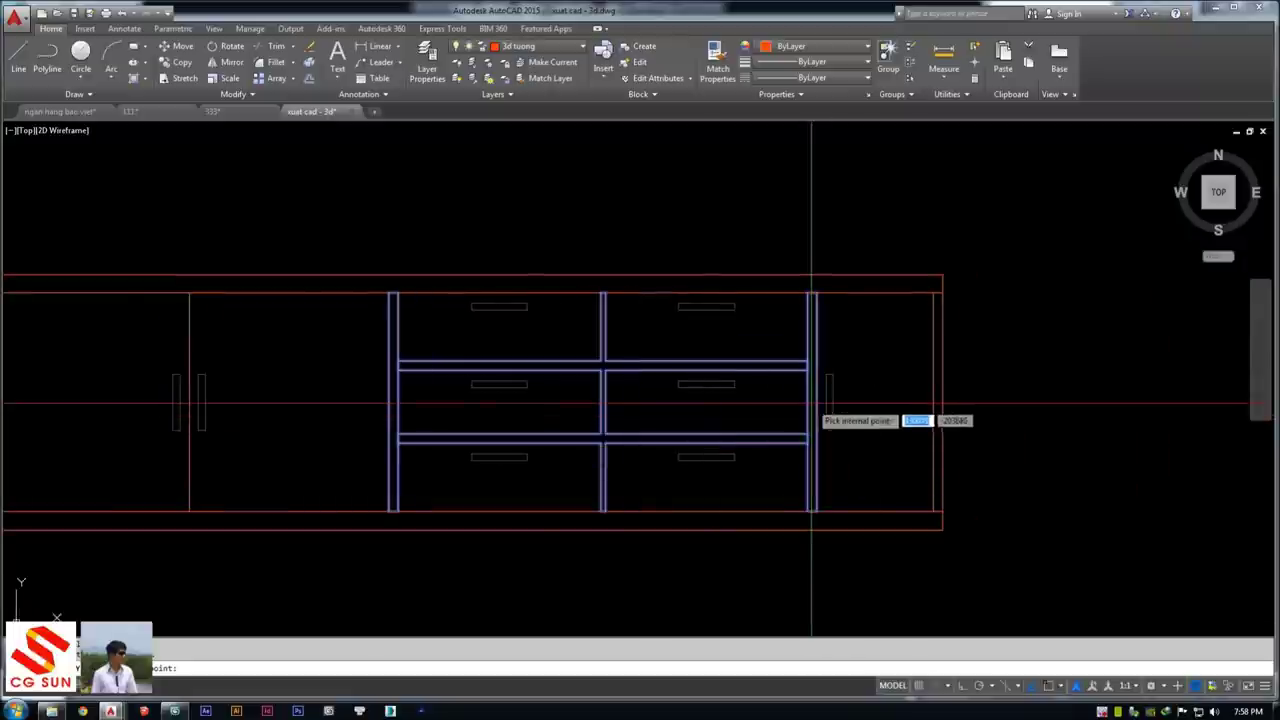
key(Return)
middle_drag(210, 357, 502, 355)
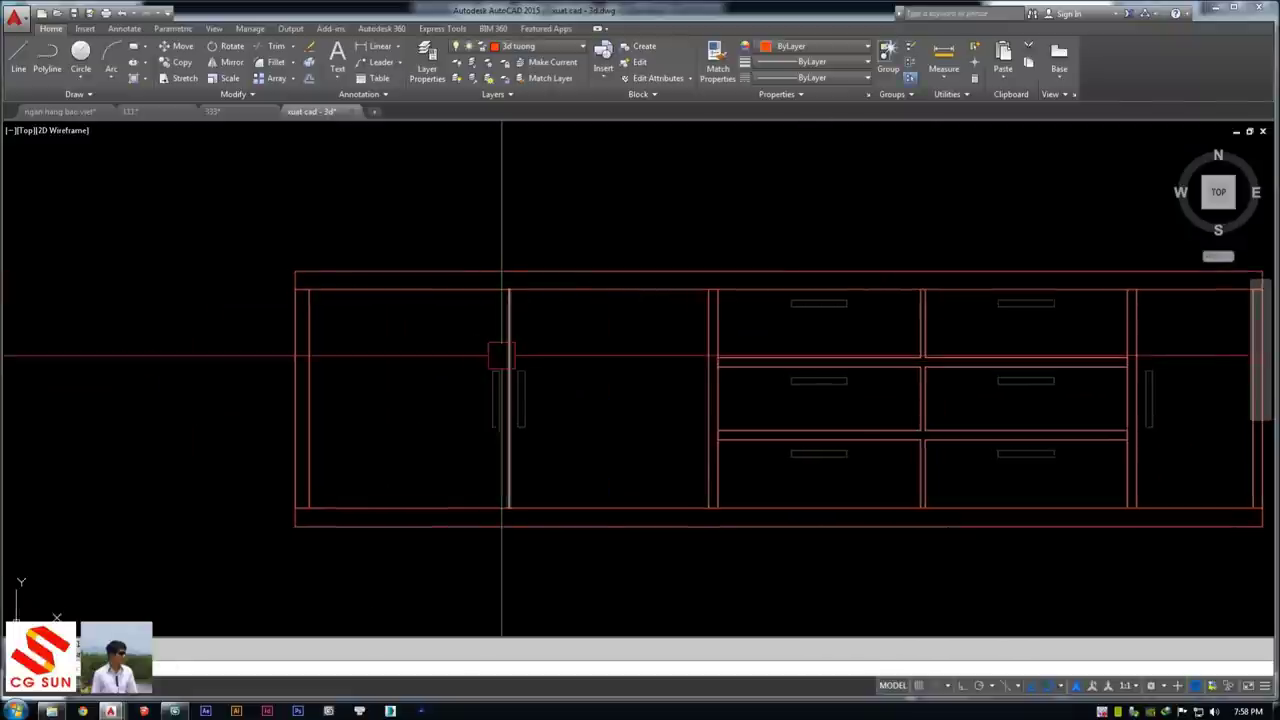
middle_drag(457, 286, 457, 259)
scroll(490, 366, up, 4)
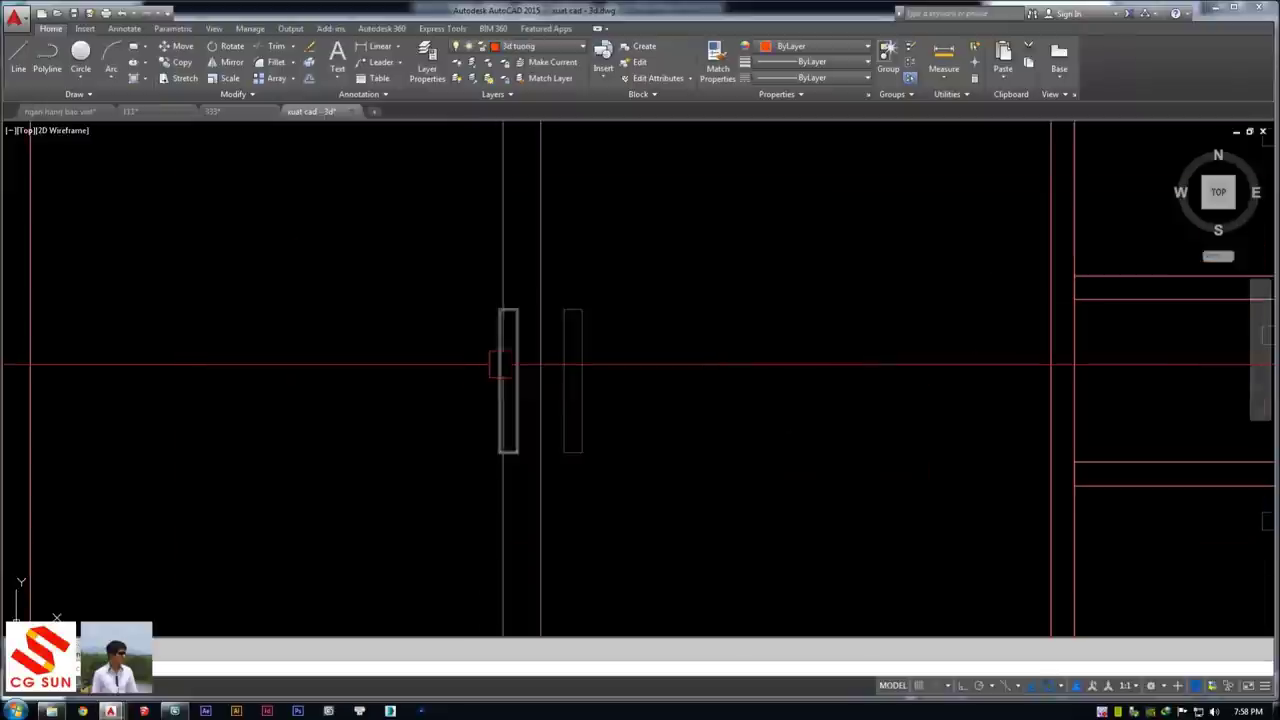
scroll(473, 348, down, 2)
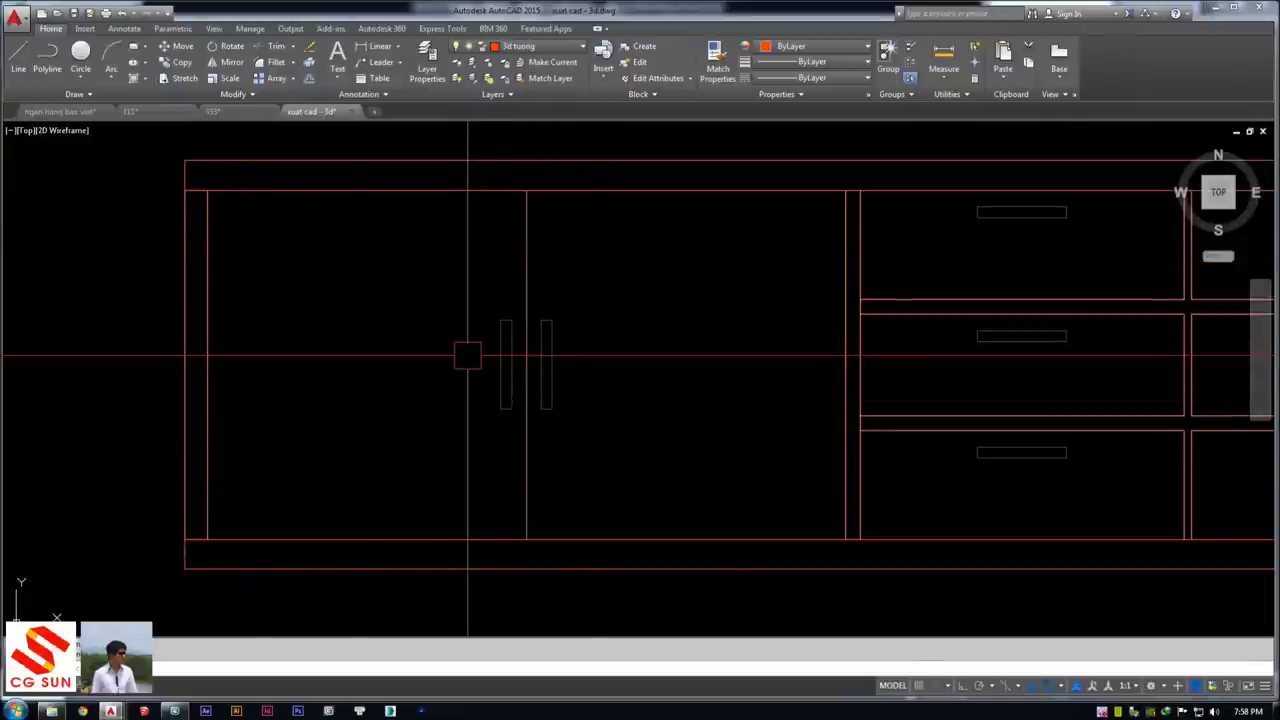
Trace a closed boundary around the cabinet's left door panel
key(Return)
click(345, 282)
click(400, 368)
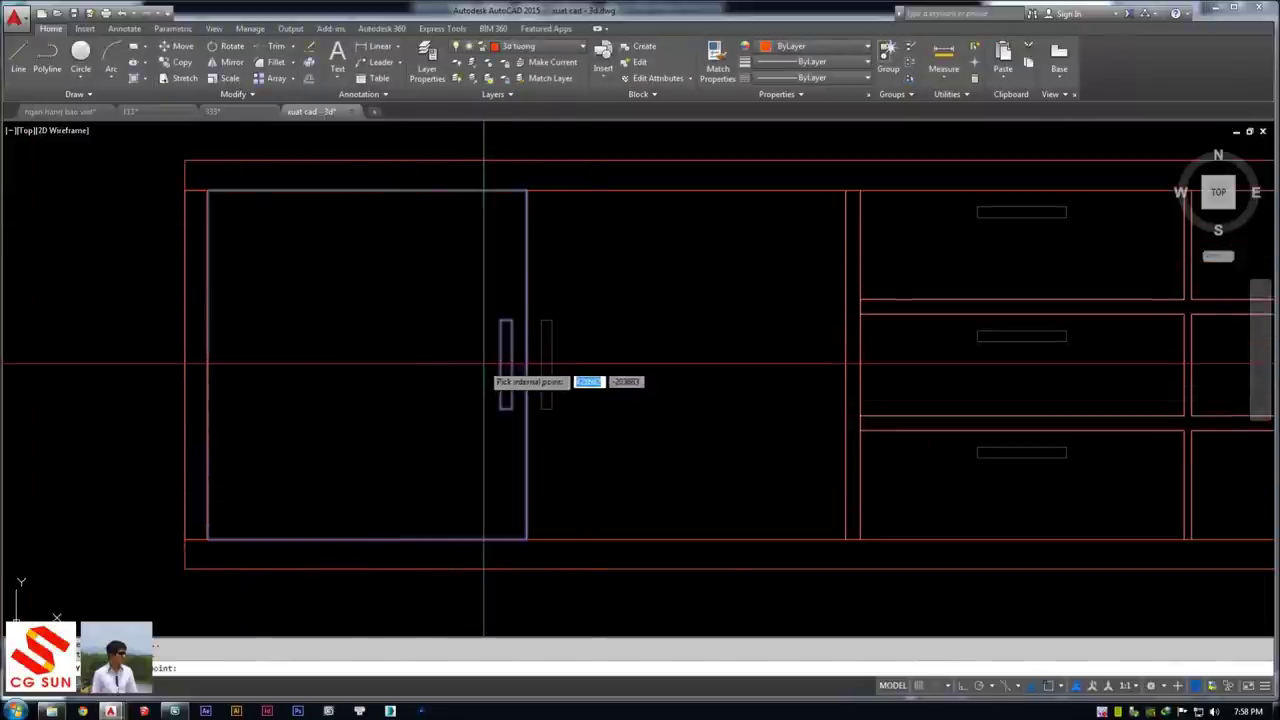
scroll(506, 366, down, 3)
scroll(449, 405, down, 1)
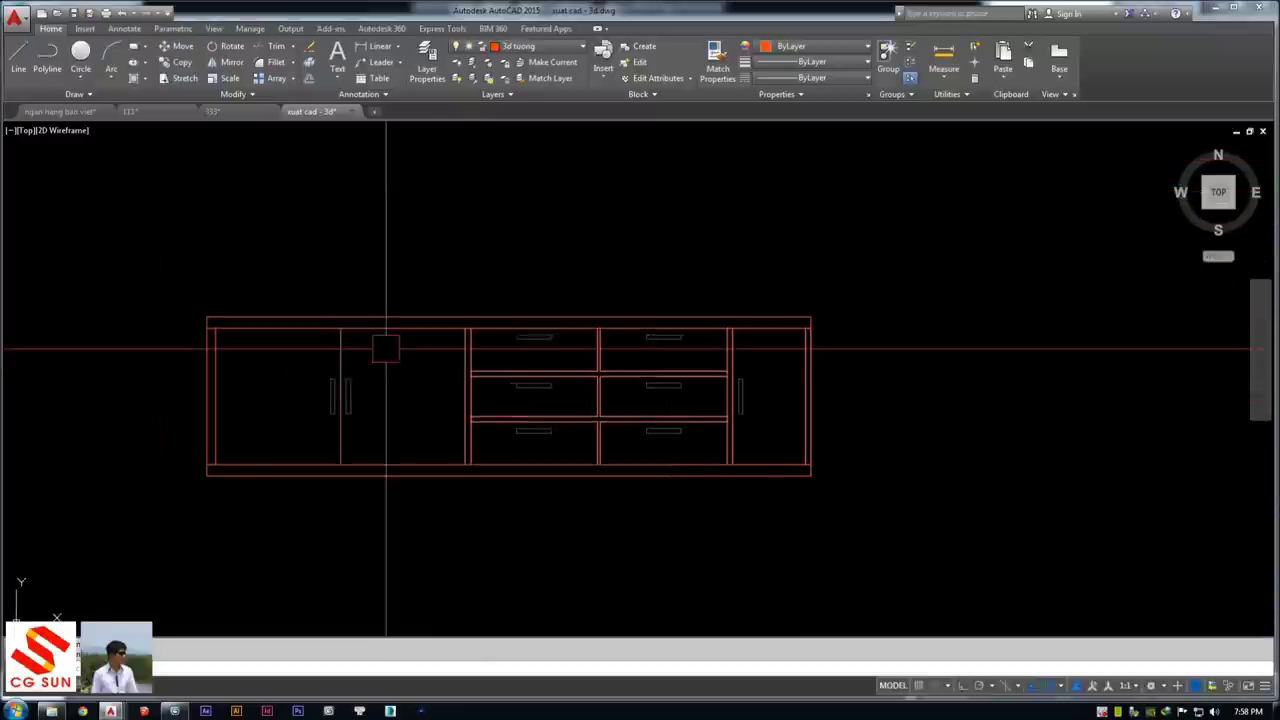
scroll(405, 365, up, 4)
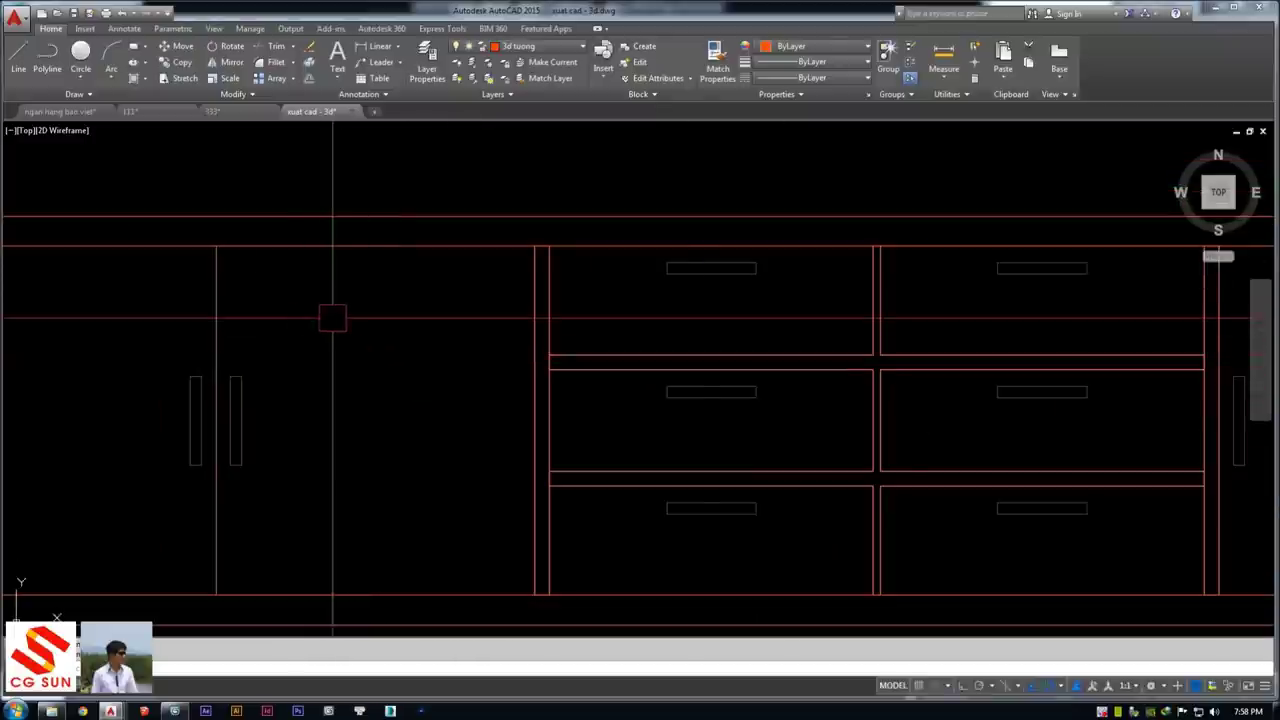
middle_drag(162, 302, 362, 275)
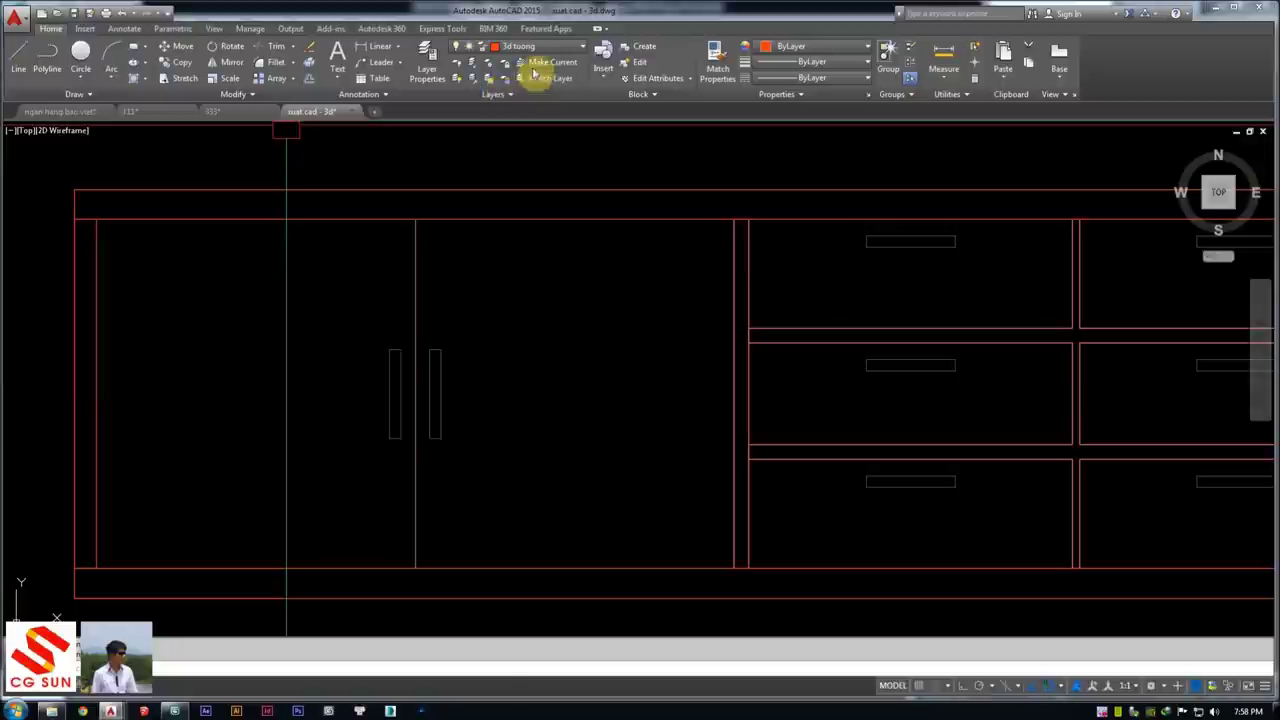
Make 3d san the current layer and draw a rectangle over the left door
click(537, 50)
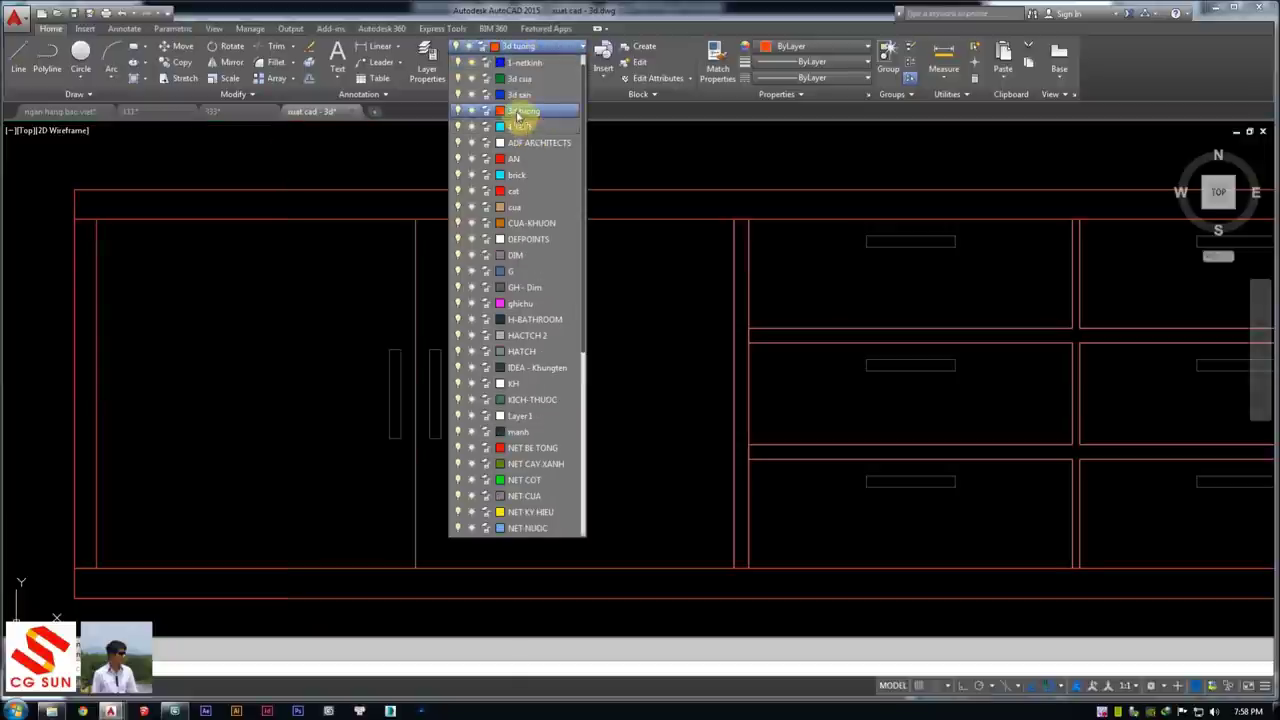
click(513, 95)
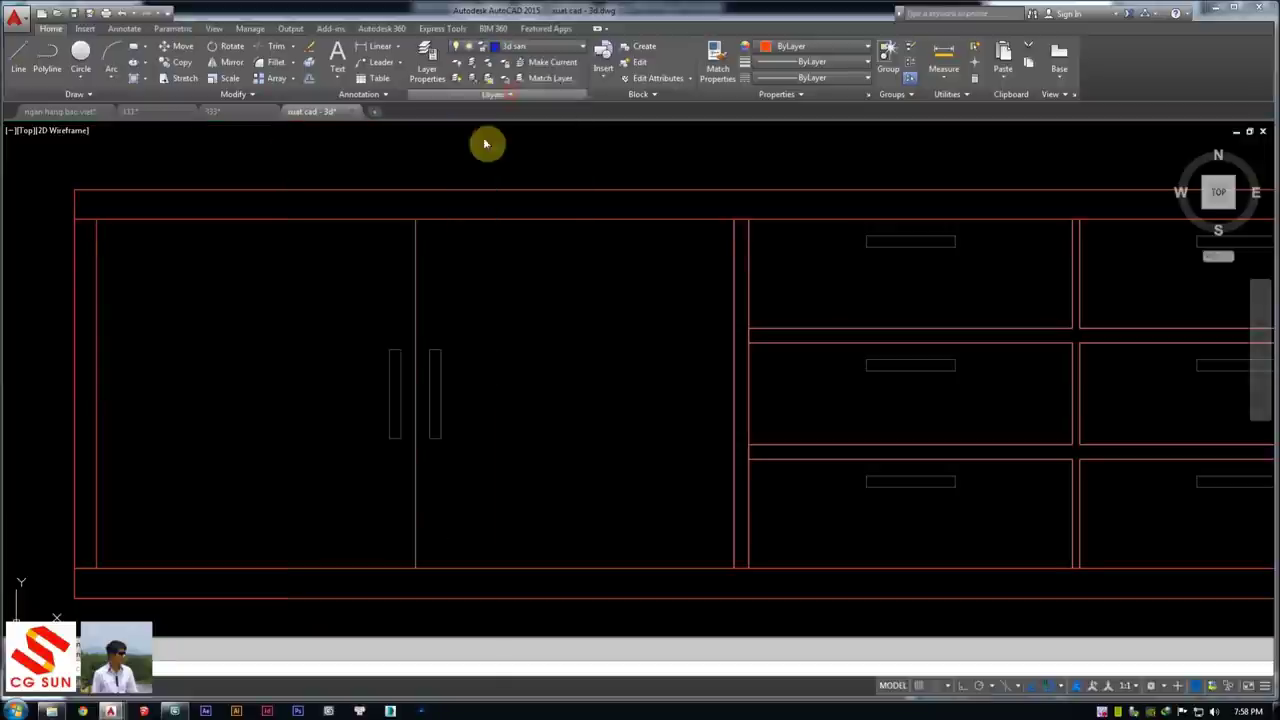
middle_drag(368, 281, 417, 248)
click(464, 184)
click(146, 533)
key(space)
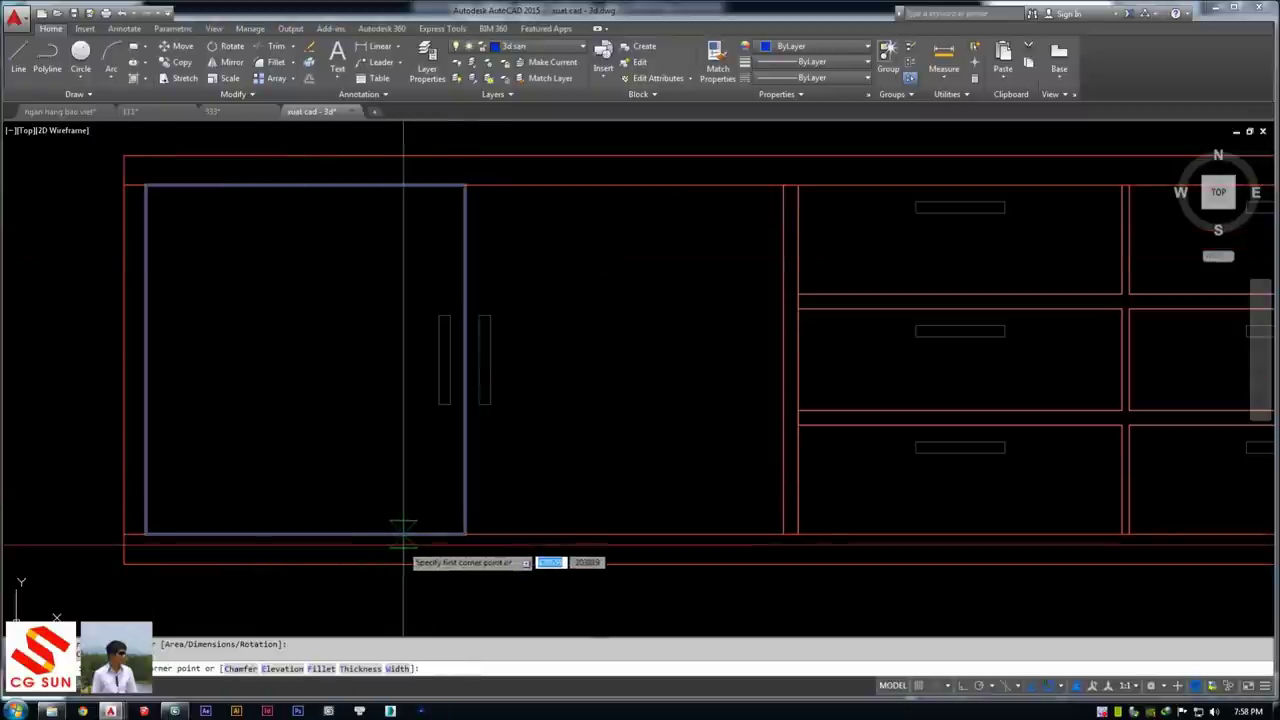
click(464, 533)
Draw a corner-snapped rectangle over the cabinet's drawer fronts
middle_drag(495, 505, 379, 551)
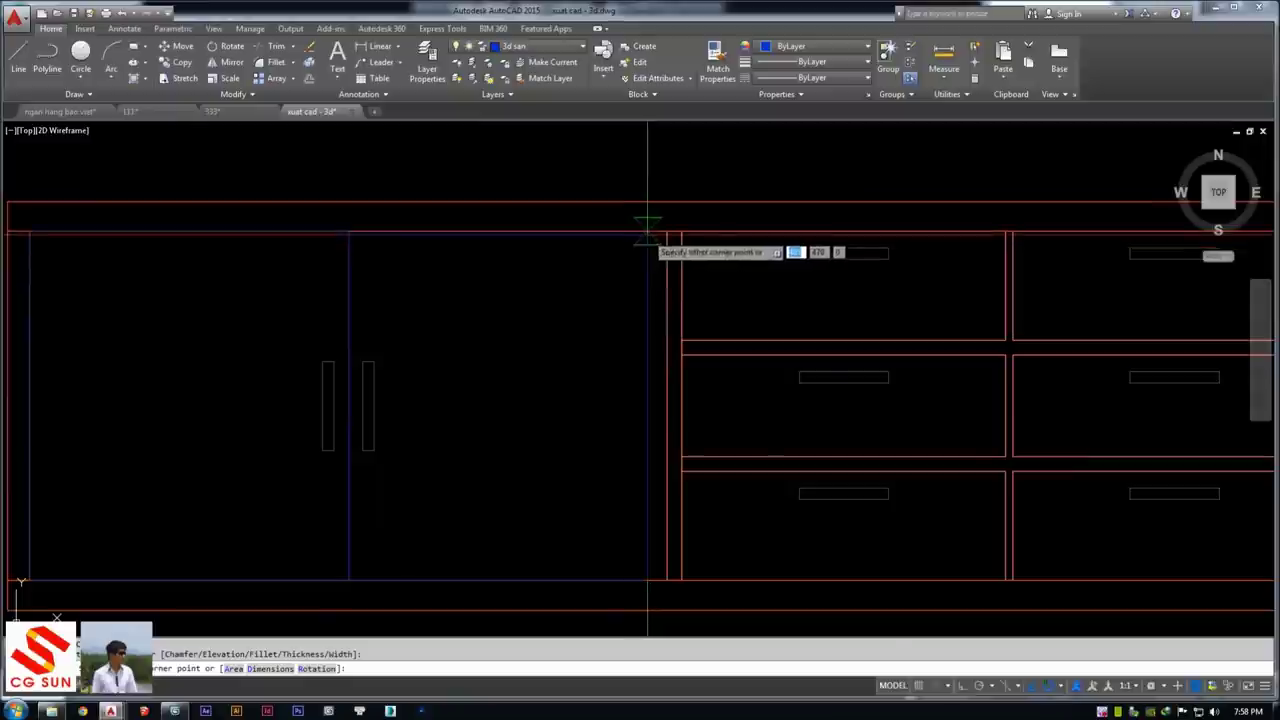
click(659, 230)
key(space)
scroll(511, 279, up, 2)
click(472, 281)
scroll(472, 281, down, 3)
scroll(707, 354, up, 3)
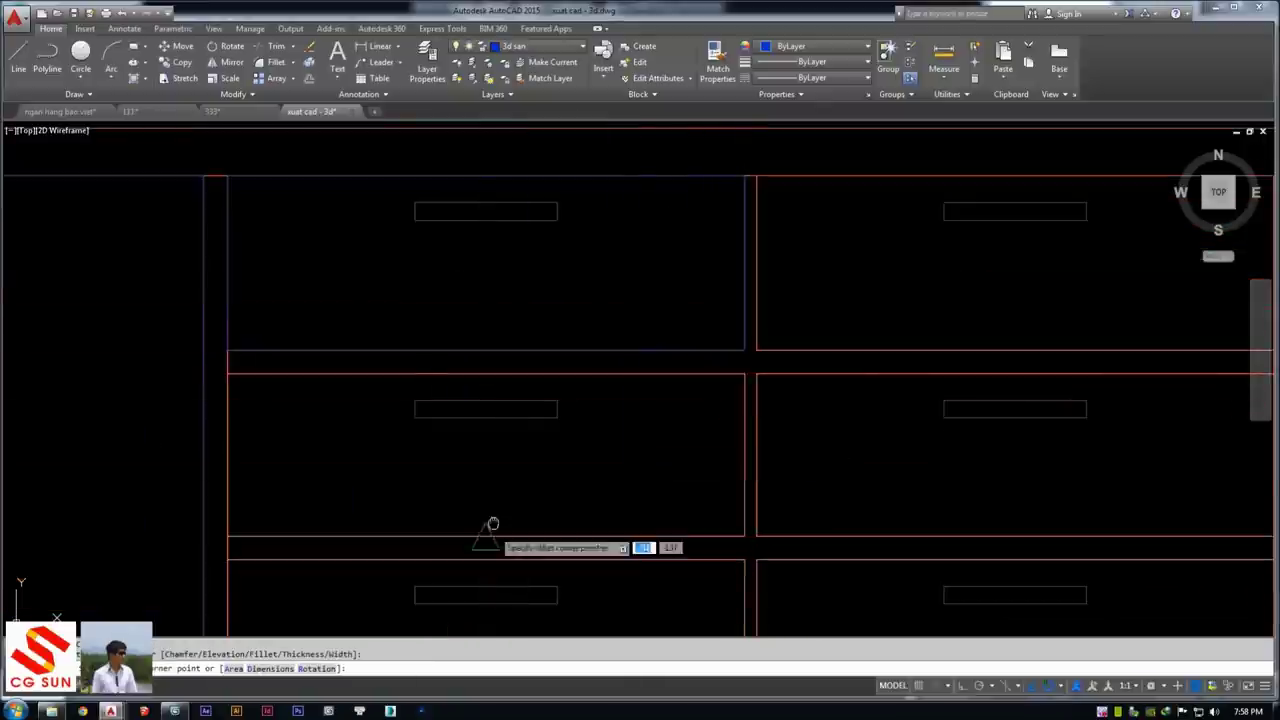
scroll(470, 470, down, 2)
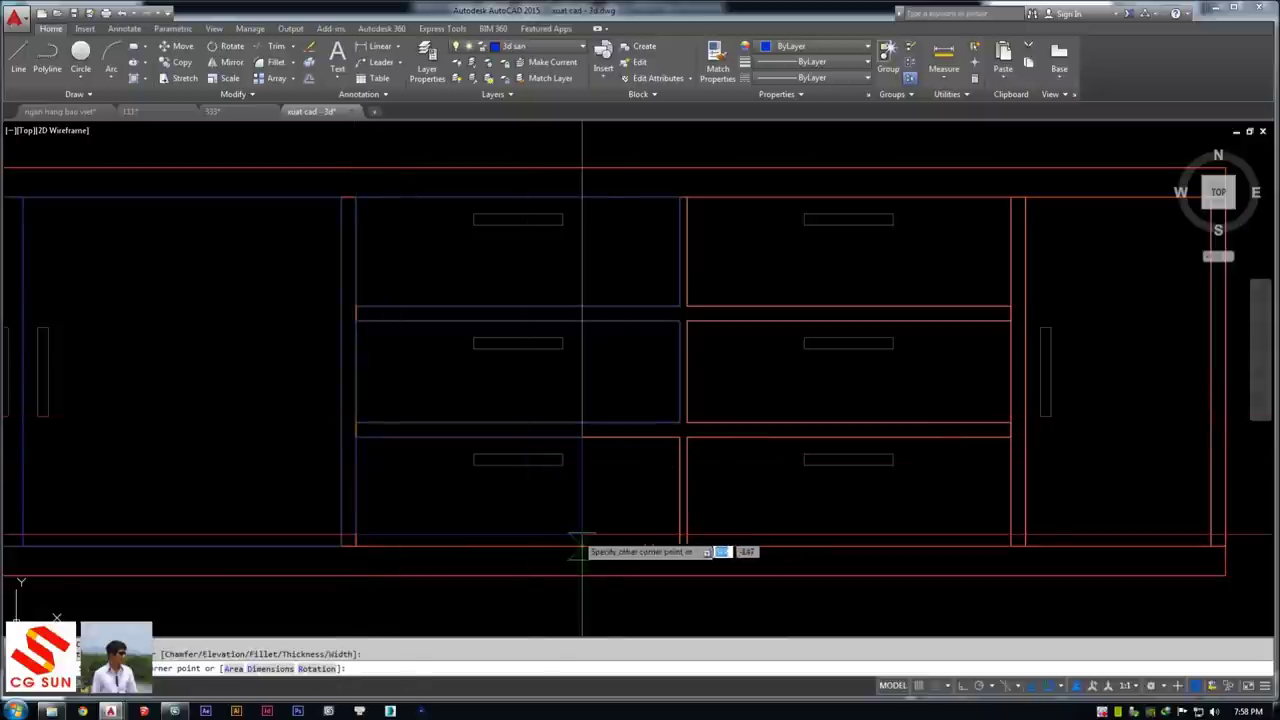
click(680, 545)
middle_drag(680, 545, 275, 493)
Draw a rectangle outlining the cabinet's right-end door panel
key(Return)
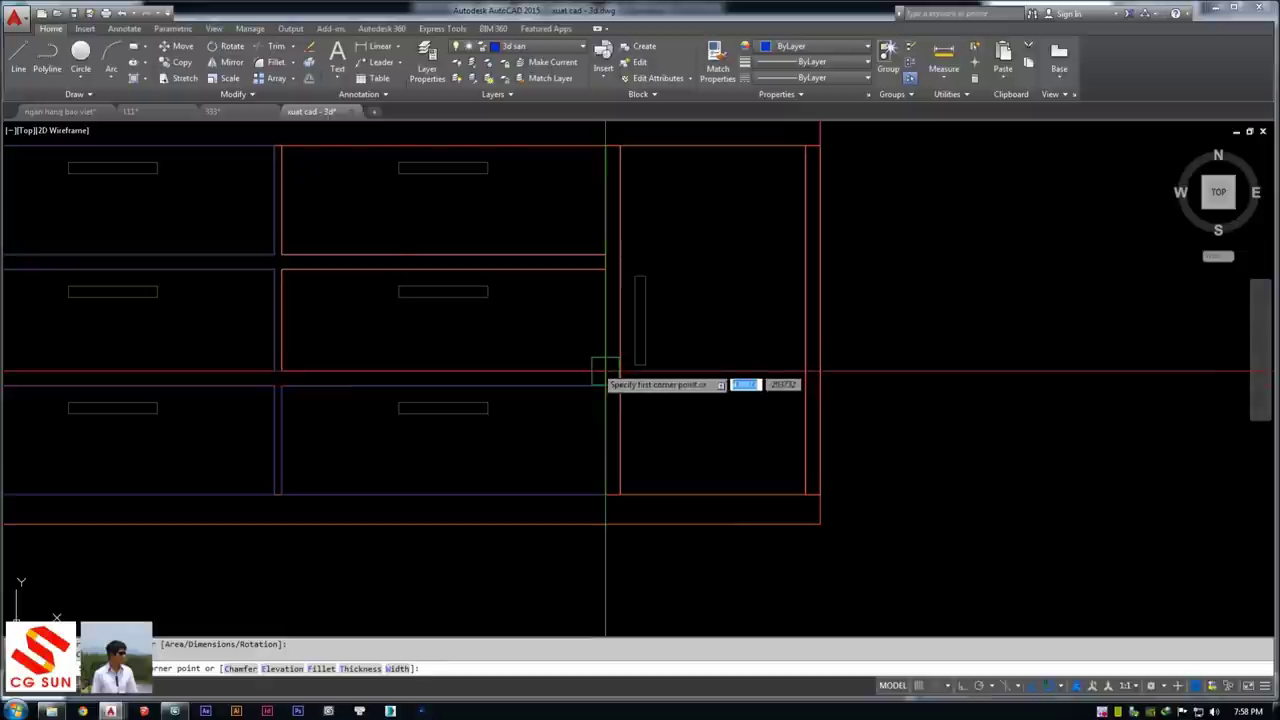
scroll(286, 277, up, 2)
middle_drag(286, 277, 247, 370)
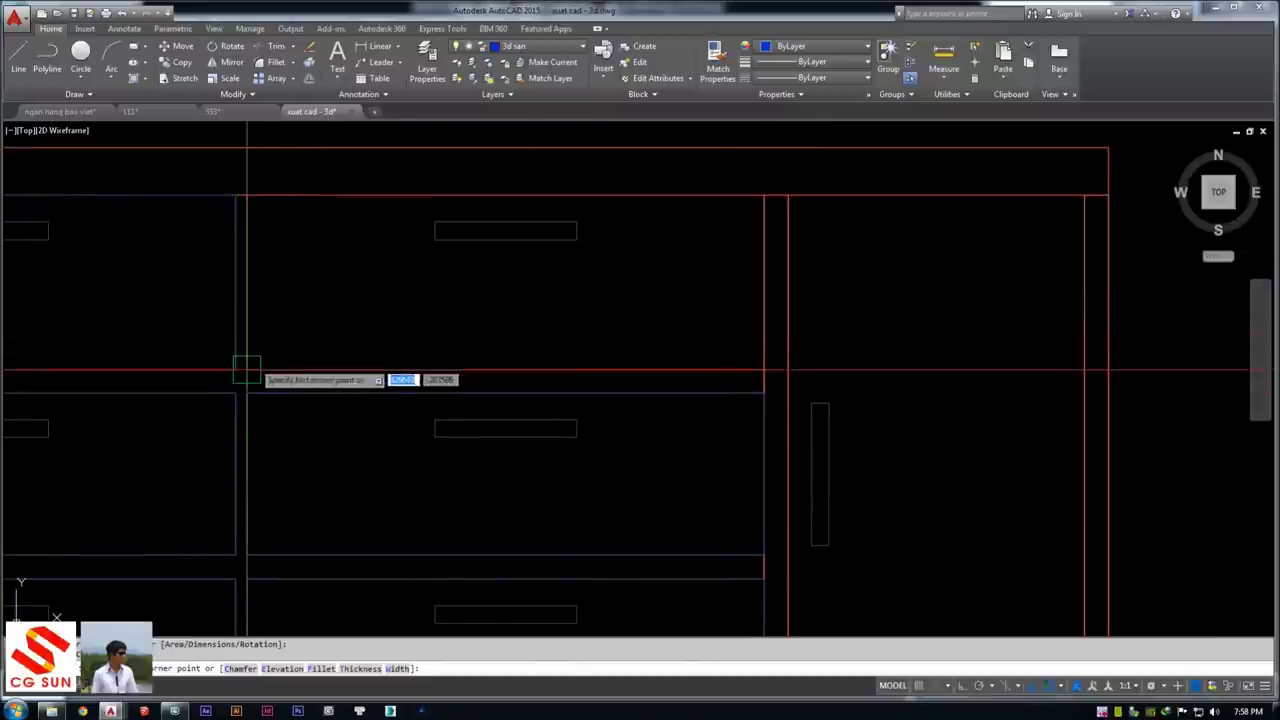
middle_drag(763, 194, 423, 205)
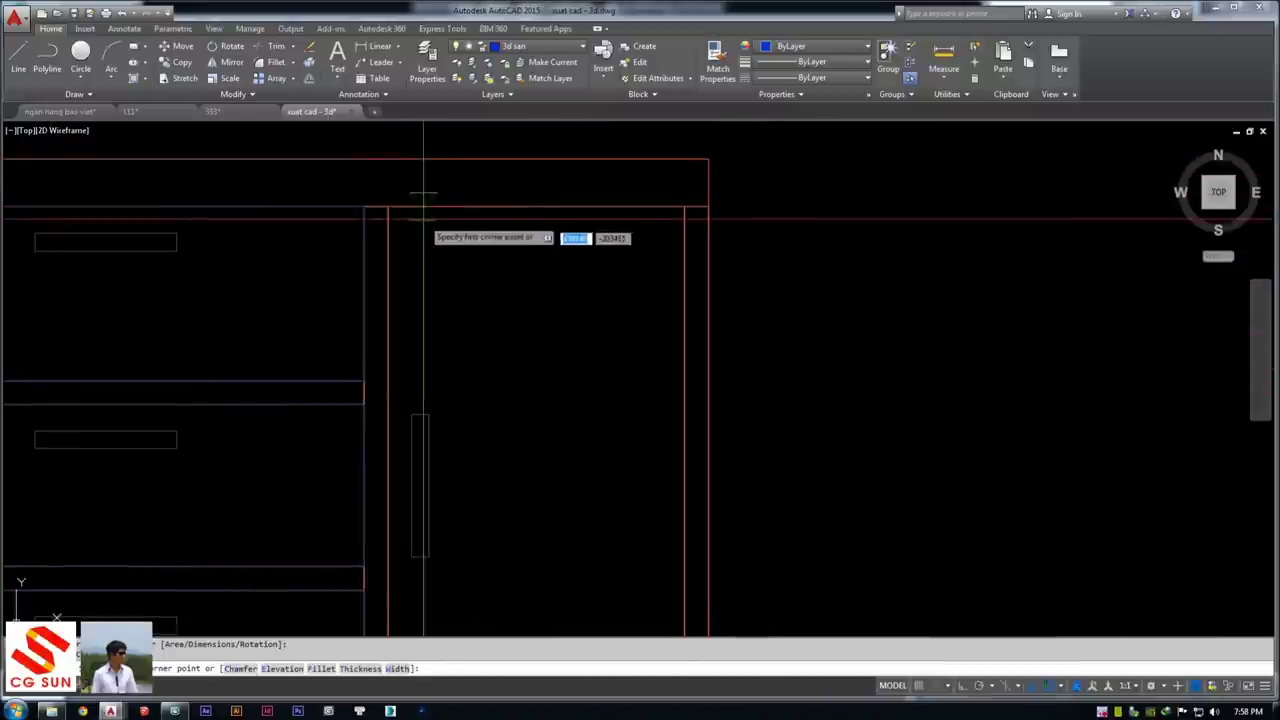
scroll(477, 363, down, 3)
scroll(506, 428, up, 2)
scroll(474, 392, down, 1)
click(474, 392)
key(Escape)
Try selecting the cabinet's door handles, then clear the selection
scroll(520, 380, down, 1)
scroll(406, 357, up, 3)
click(350, 332)
key(Escape)
click(338, 341)
scroll(371, 356, up, 2)
scroll(360, 331, up, 3)
middle_drag(305, 285, 206, 280)
scroll(278, 317, down, 4)
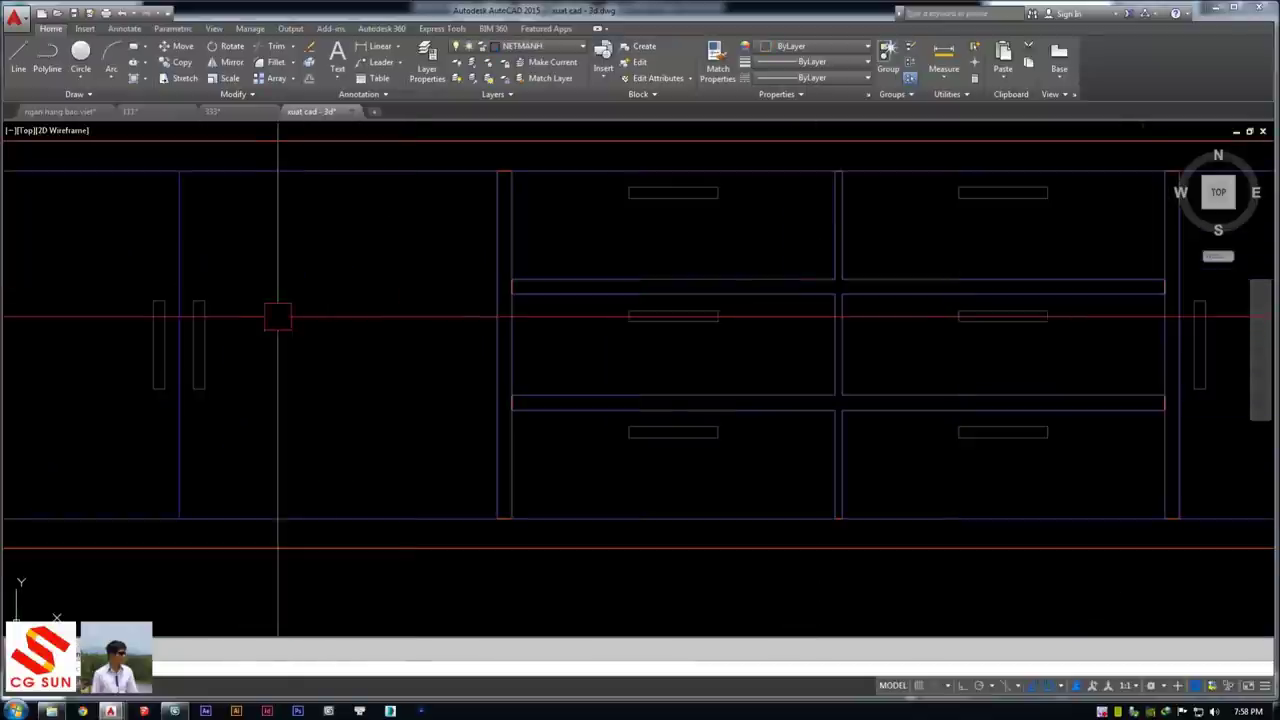
click(200, 320)
key(Escape)
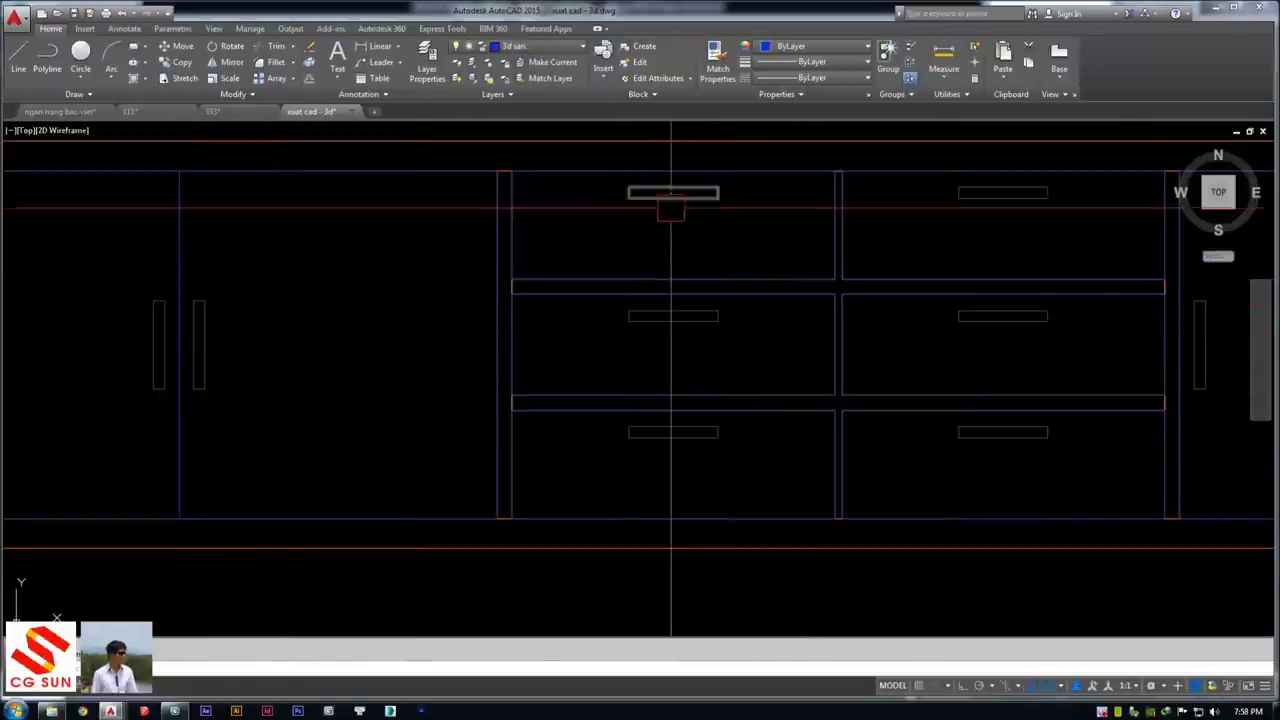
Select the three left-drawer handles and both door handles and move them to layer 3d san
click(673, 192)
click(673, 316)
click(673, 432)
click(198, 322)
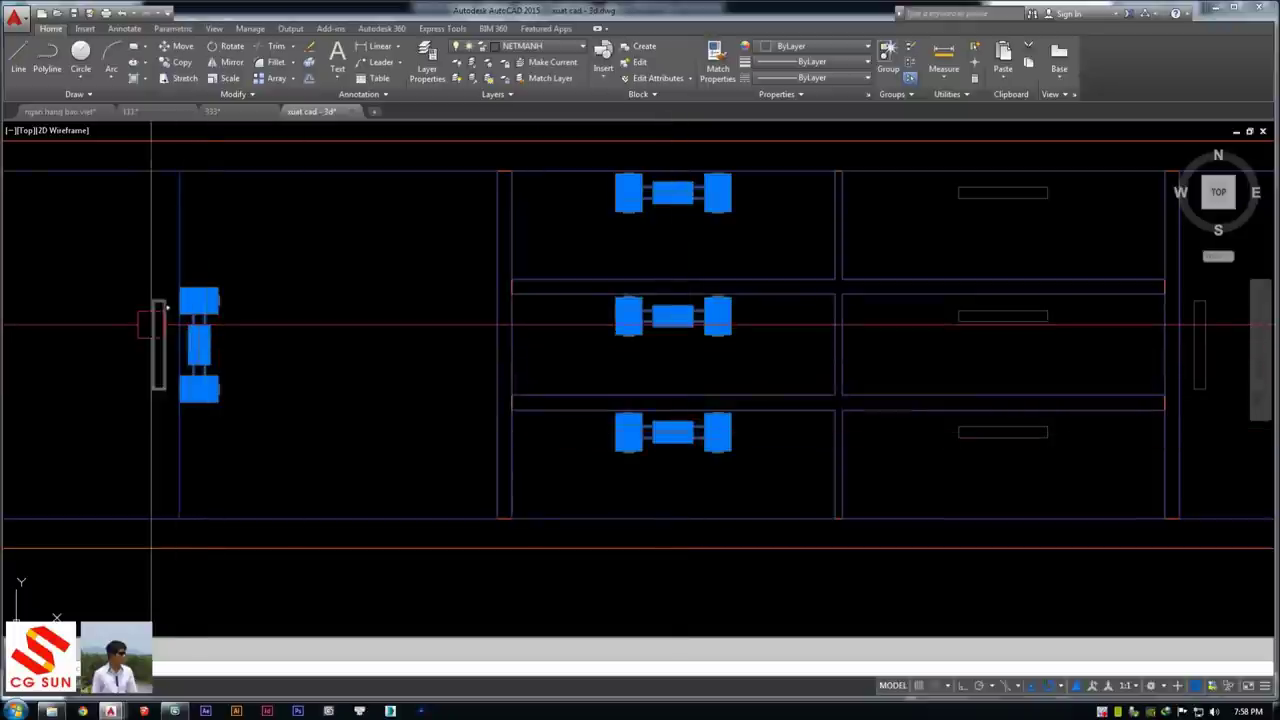
middle_drag(1007, 340, 680, 297)
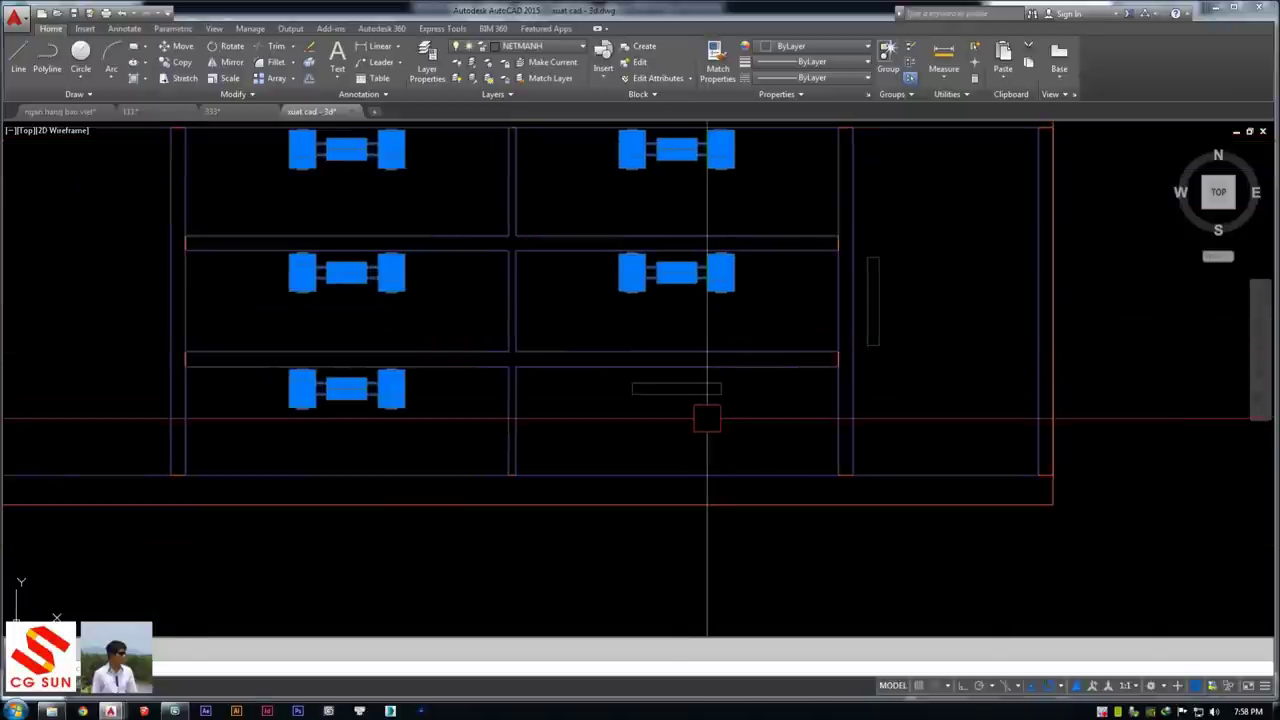
click(878, 300)
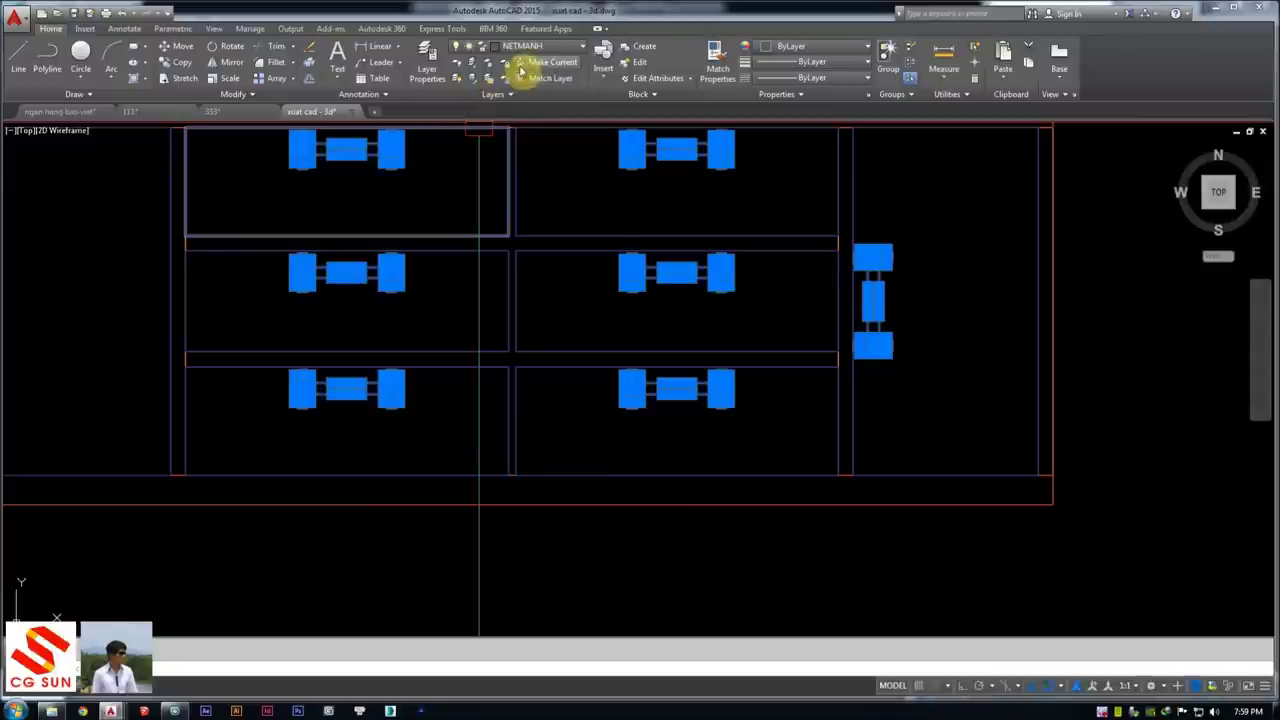
click(540, 46)
scroll(533, 147, up, 5)
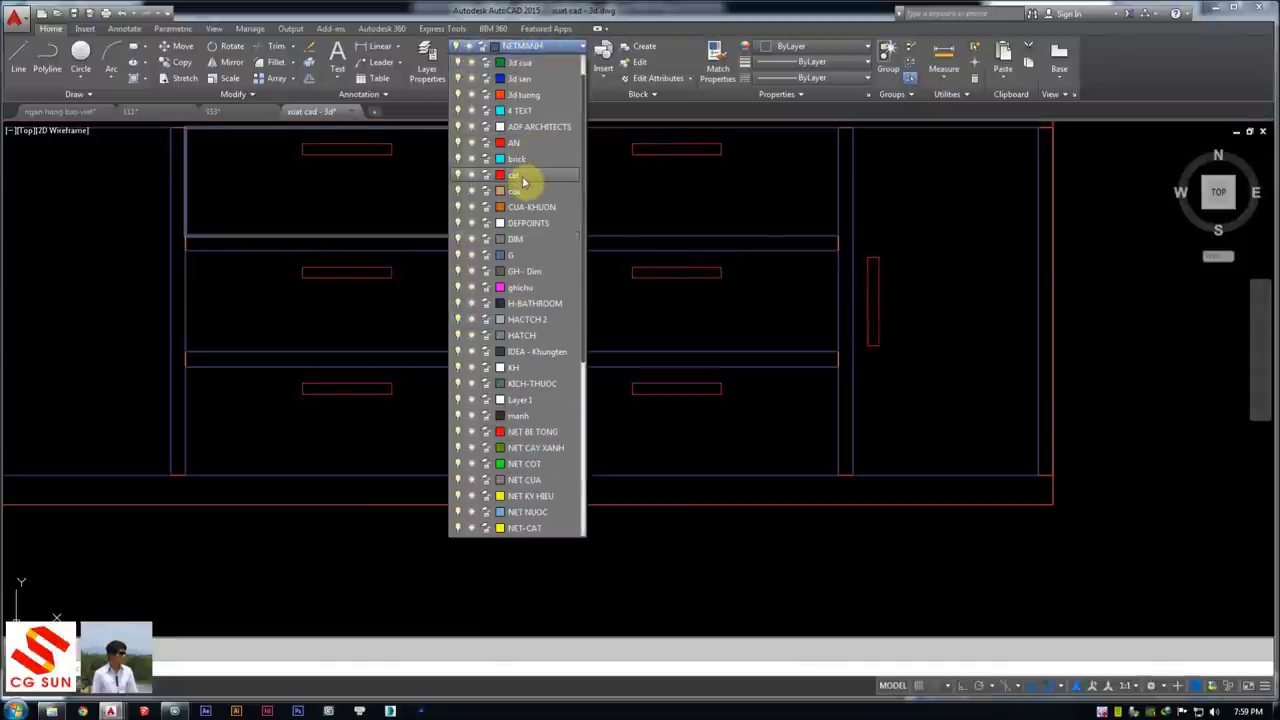
click(520, 78)
key(Escape)
scroll(654, 316, down, 3)
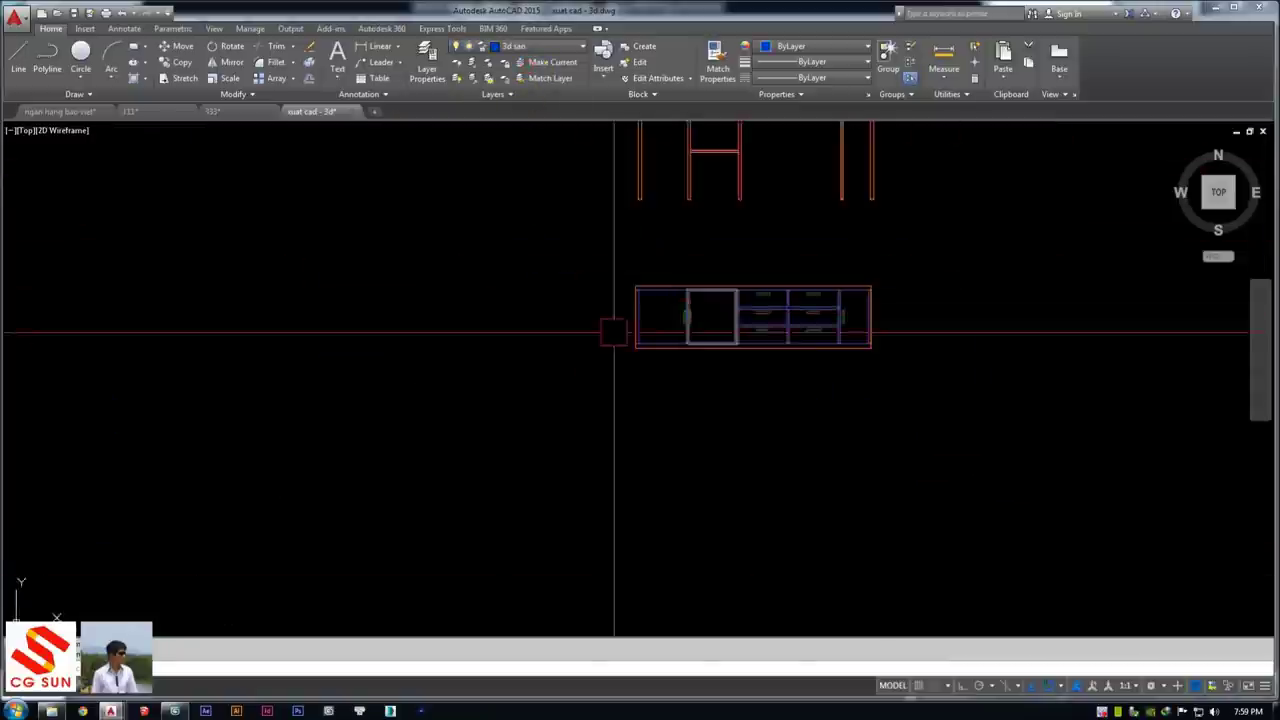
Pan and zoom over the left floor plan and its kitchen wall
scroll(654, 316, down, 2)
scroll(453, 325, down, 5)
scroll(525, 315, up, 2)
scroll(525, 315, up, 1)
scroll(525, 315, up, 1)
drag(526, 233, 414, 317)
scroll(414, 317, up, 4)
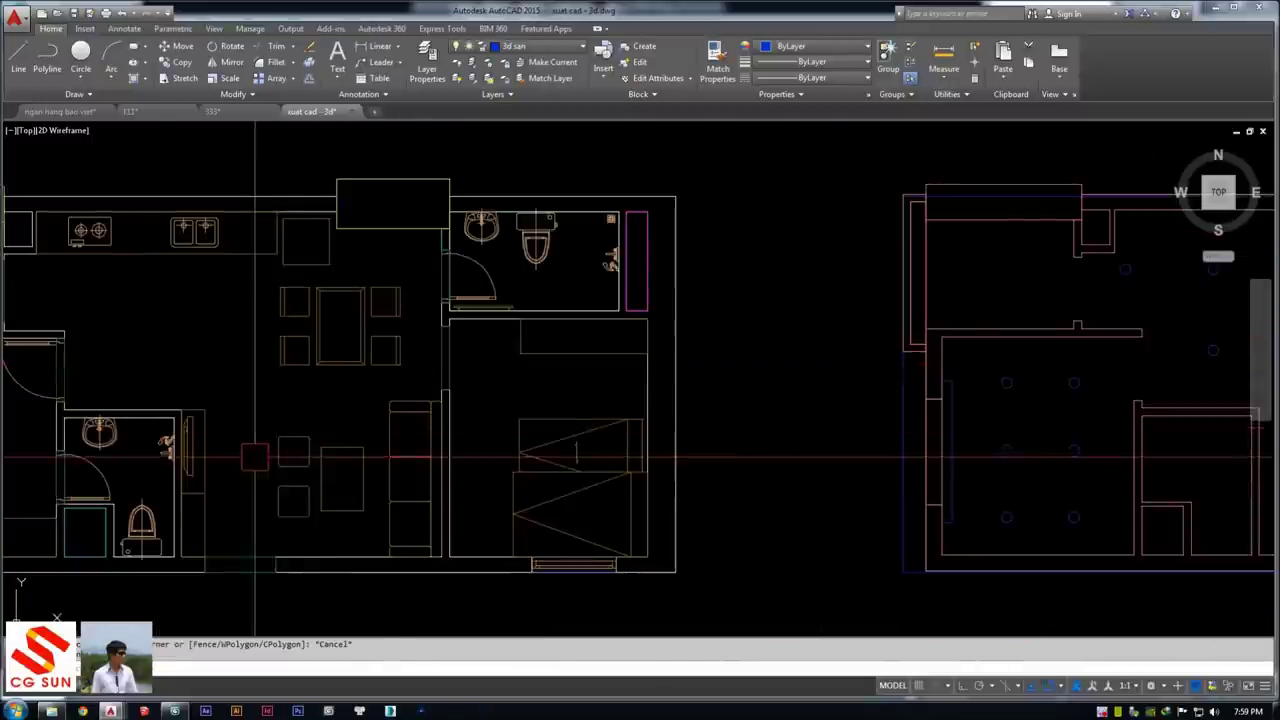
middle_drag(453, 358, 623, 278)
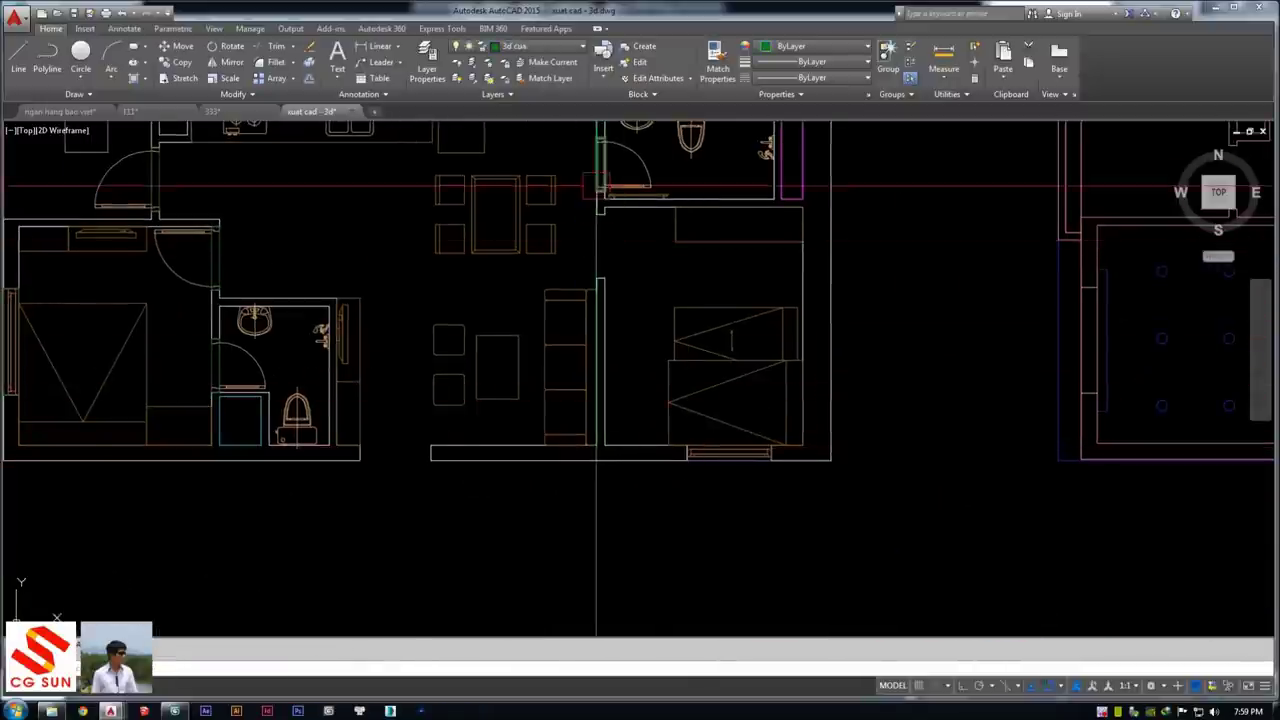
middle_drag(593, 175, 594, 260)
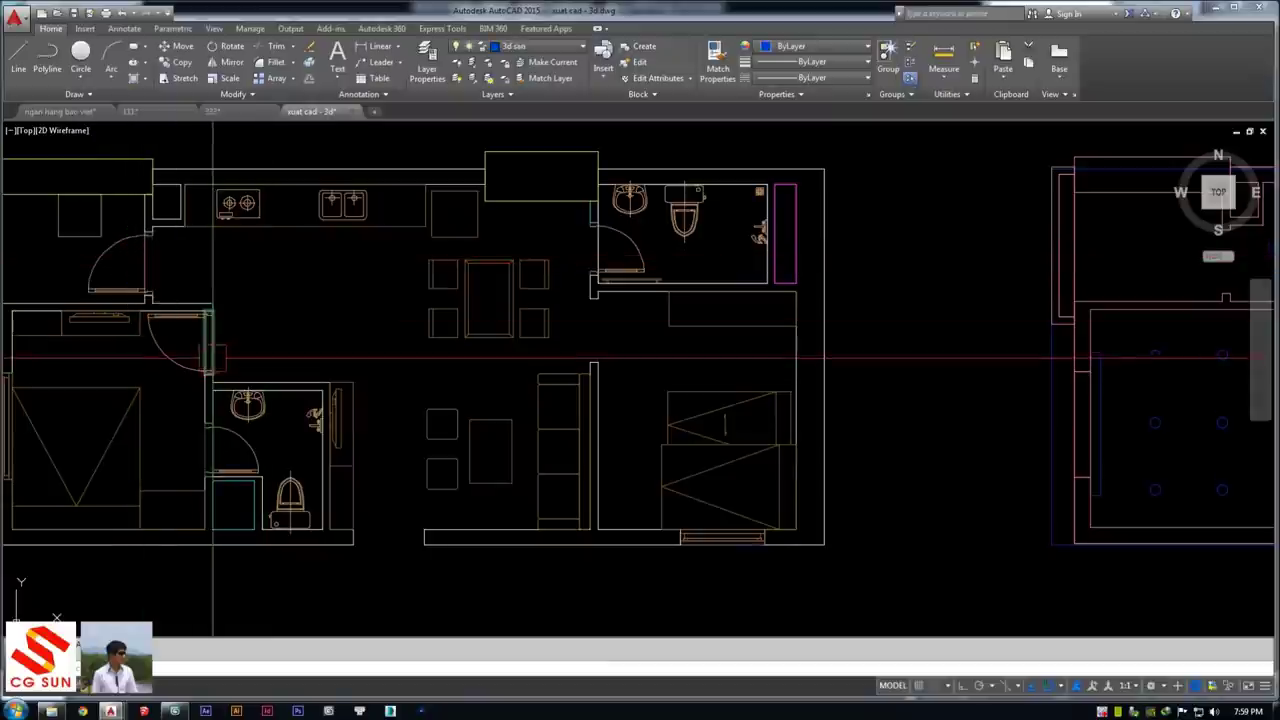
middle_drag(60, 406, 425, 406)
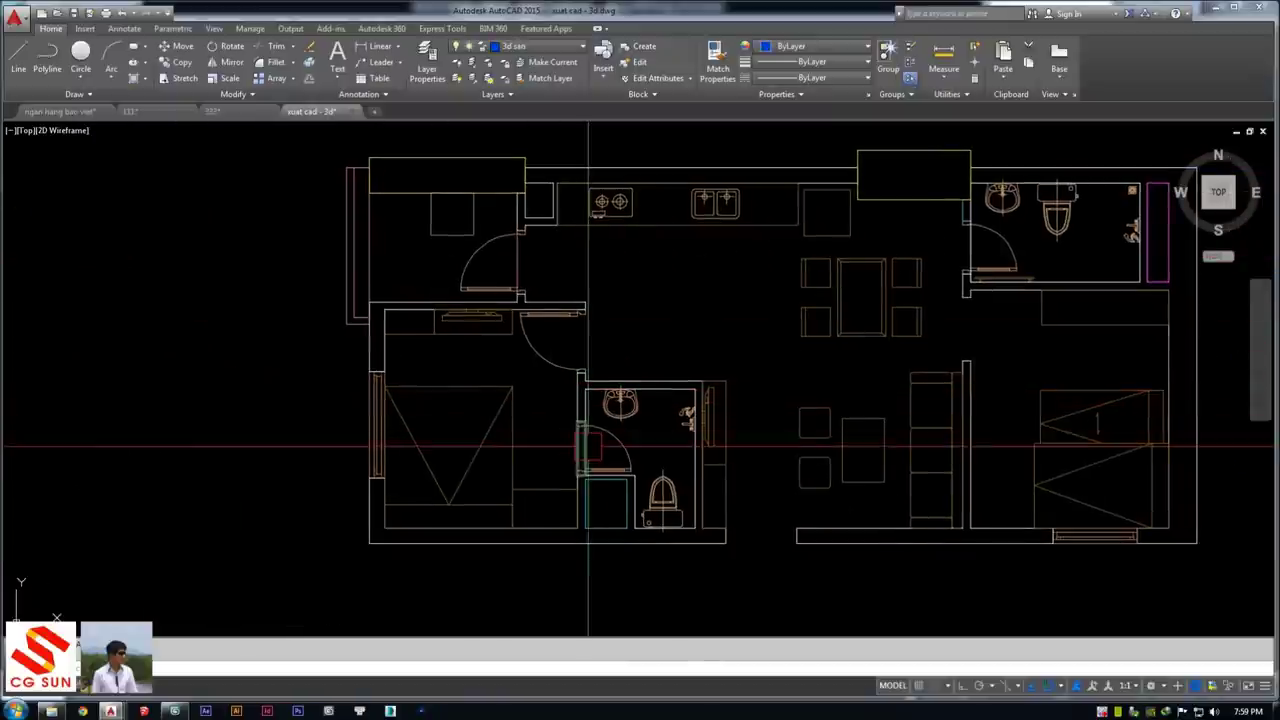
Look over the ceiling plan and red cabinet drawings, then switch to 3ds Max
middle_drag(577, 400, 466, 428)
middle_drag(768, 428, 522, 428)
scroll(523, 430, down, 3)
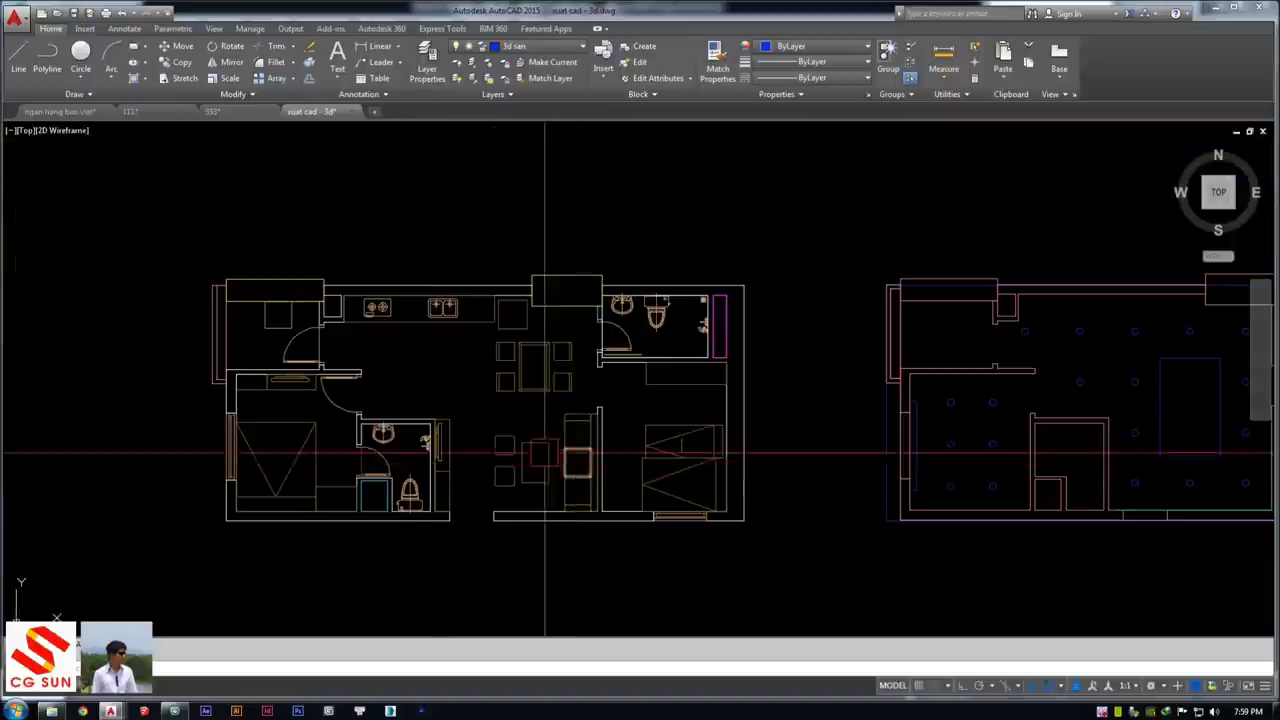
middle_drag(1000, 420, 468, 409)
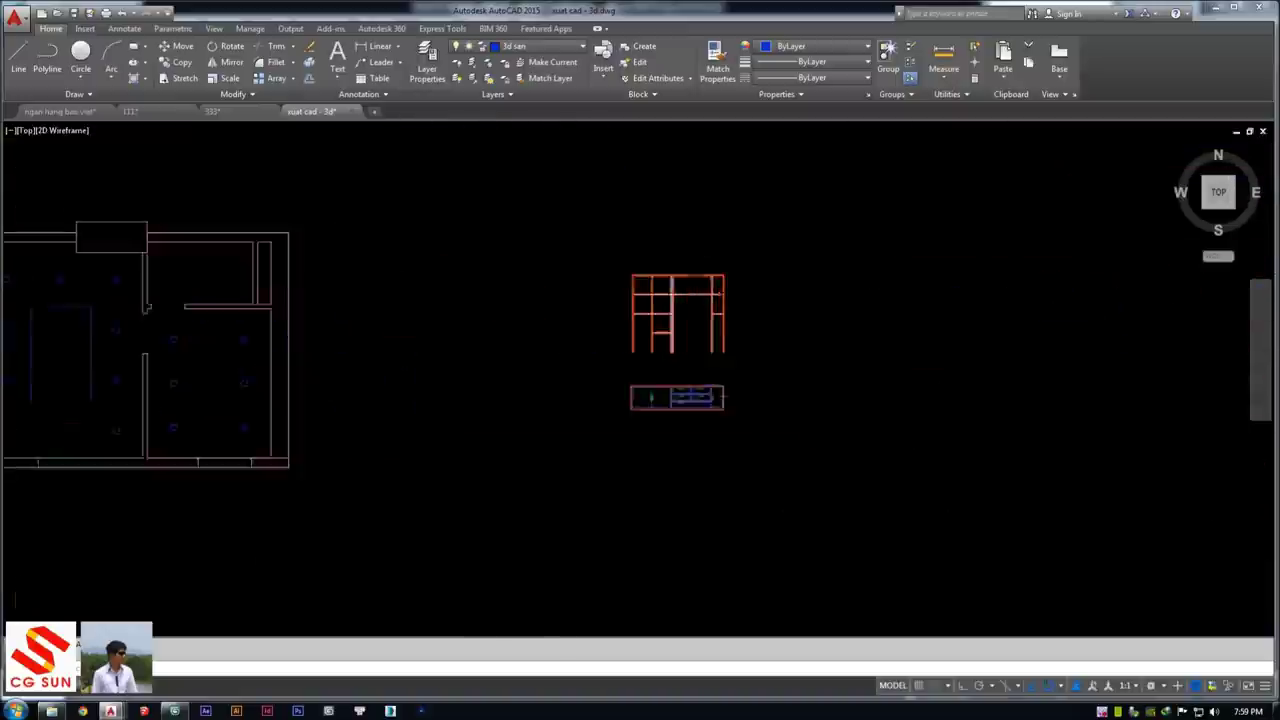
scroll(634, 366, up, 4)
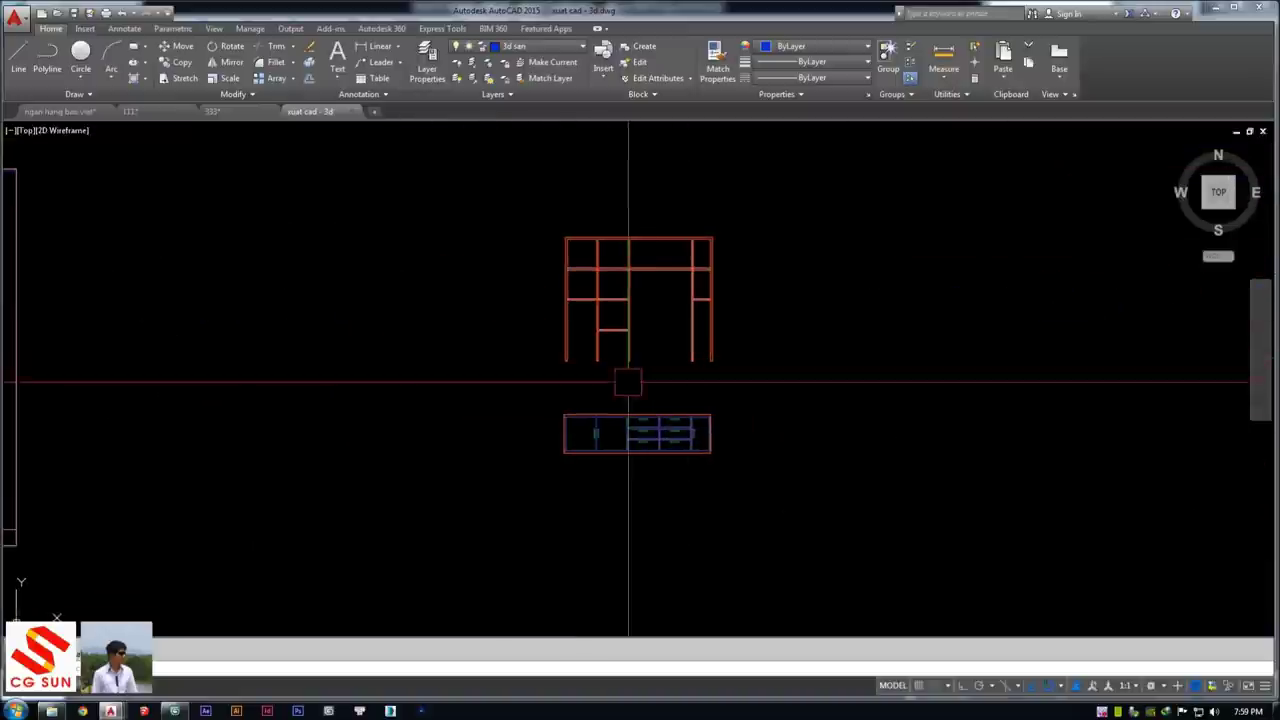
click(188, 709)
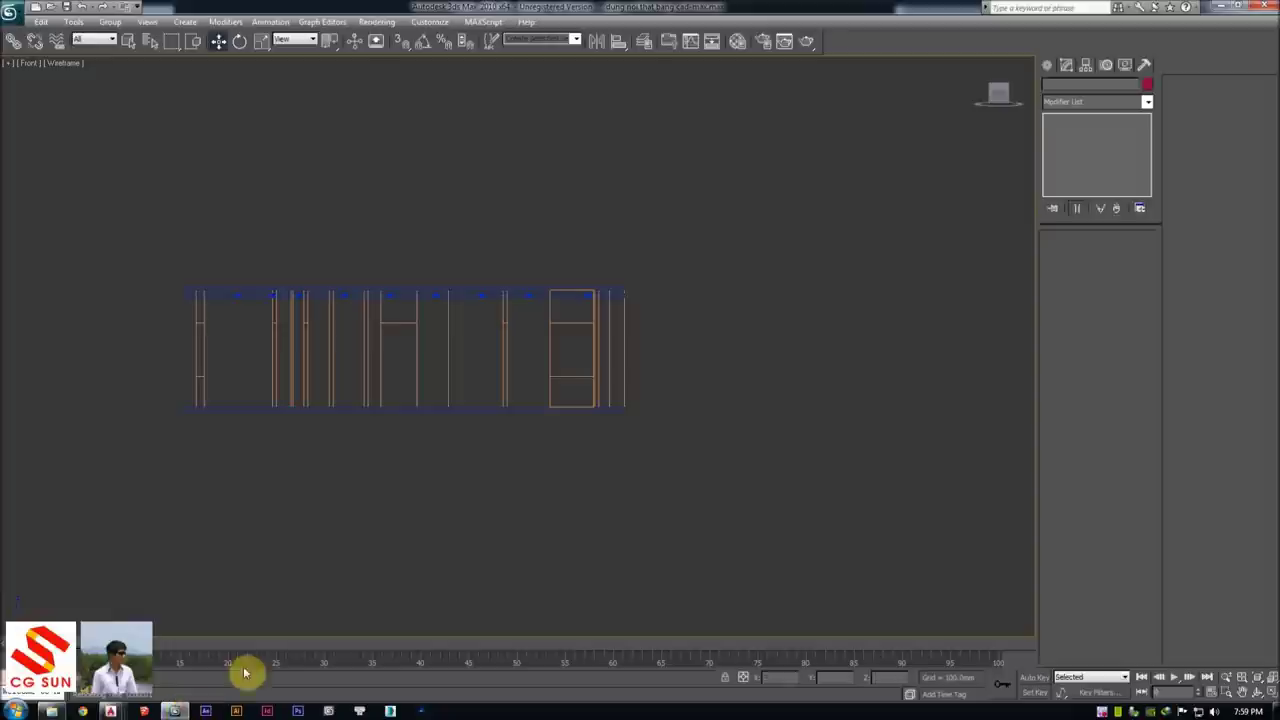
Switch the viewport to Top view with the grid hidden
middle_drag(337, 474, 431, 474)
key(t)
key(g)
middle_drag(287, 391, 313, 397)
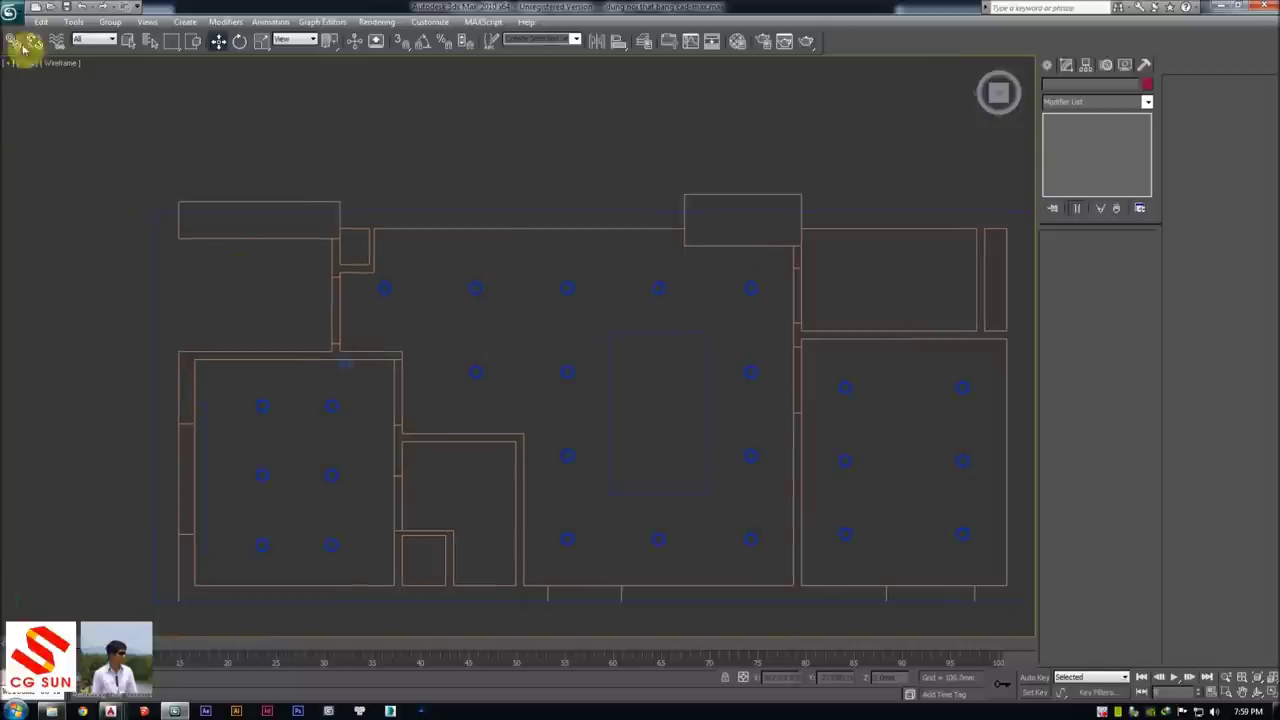
Import xuat cad - 3d.dwg with default DWG import options and select the imported plan
click(10, 12)
click(44, 190)
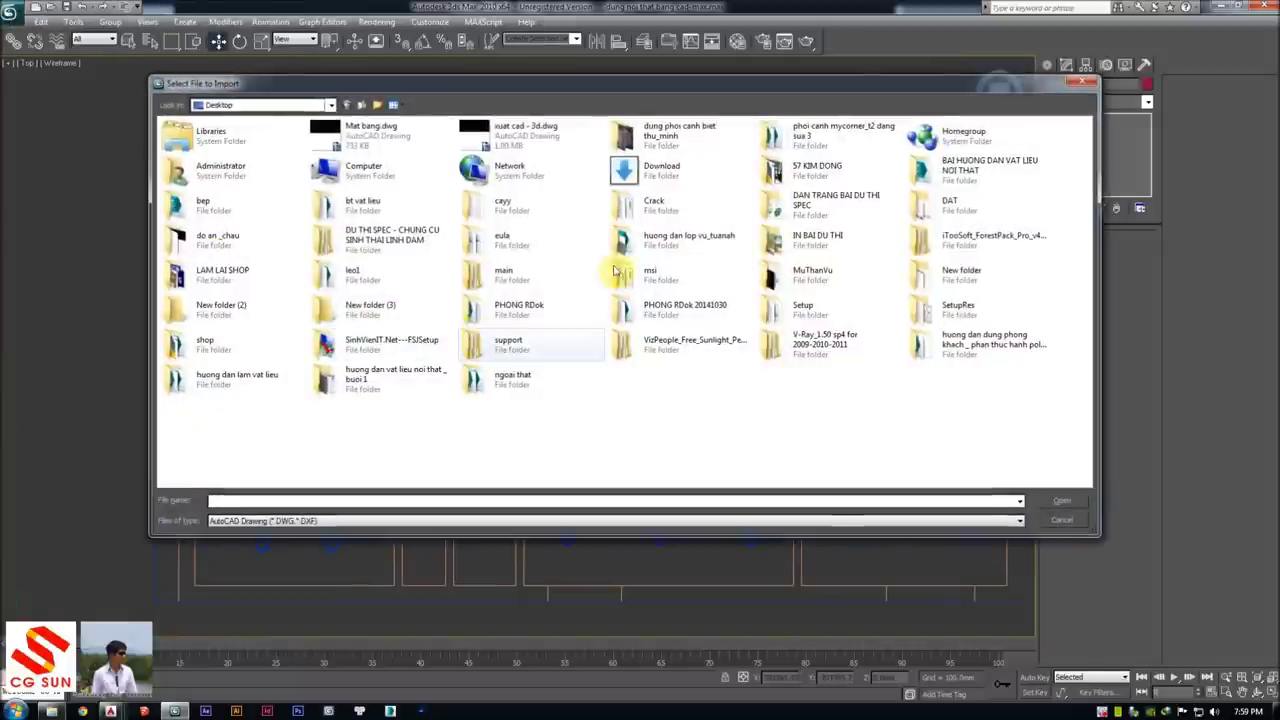
click(528, 135)
click(1062, 501)
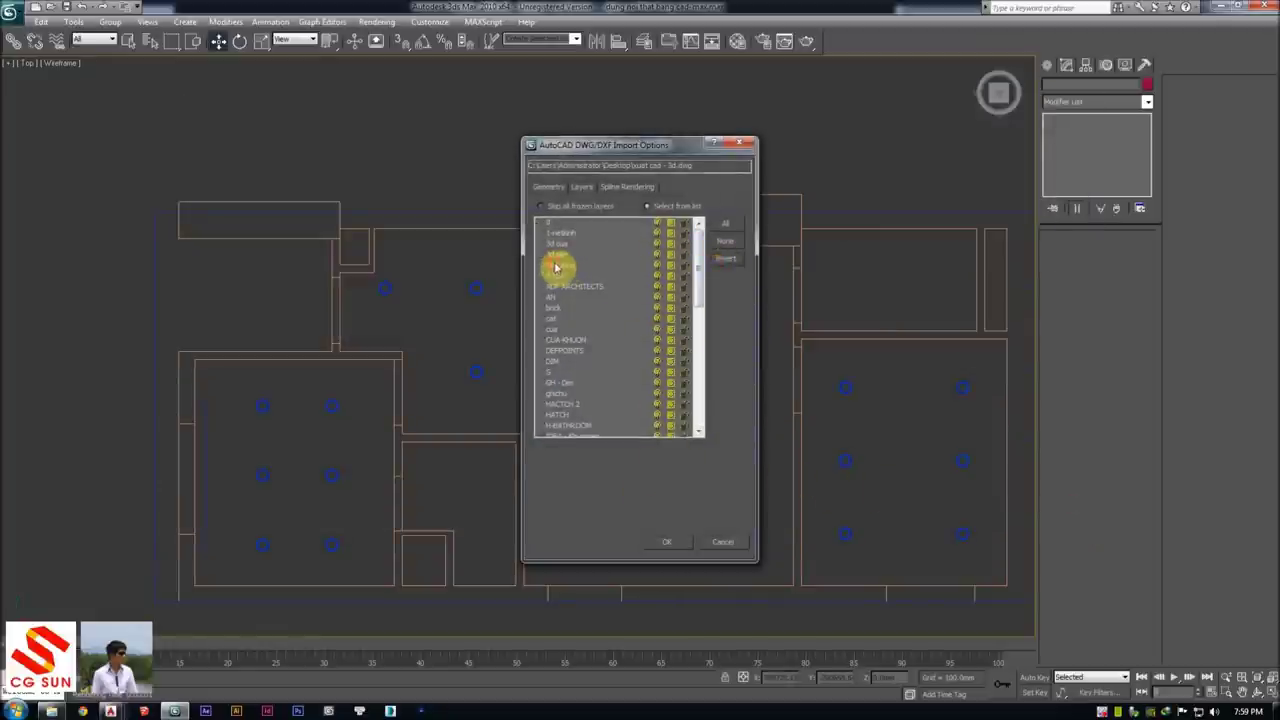
click(668, 542)
scroll(706, 523, down, 5)
middle_drag(706, 523, 551, 360)
click(468, 323)
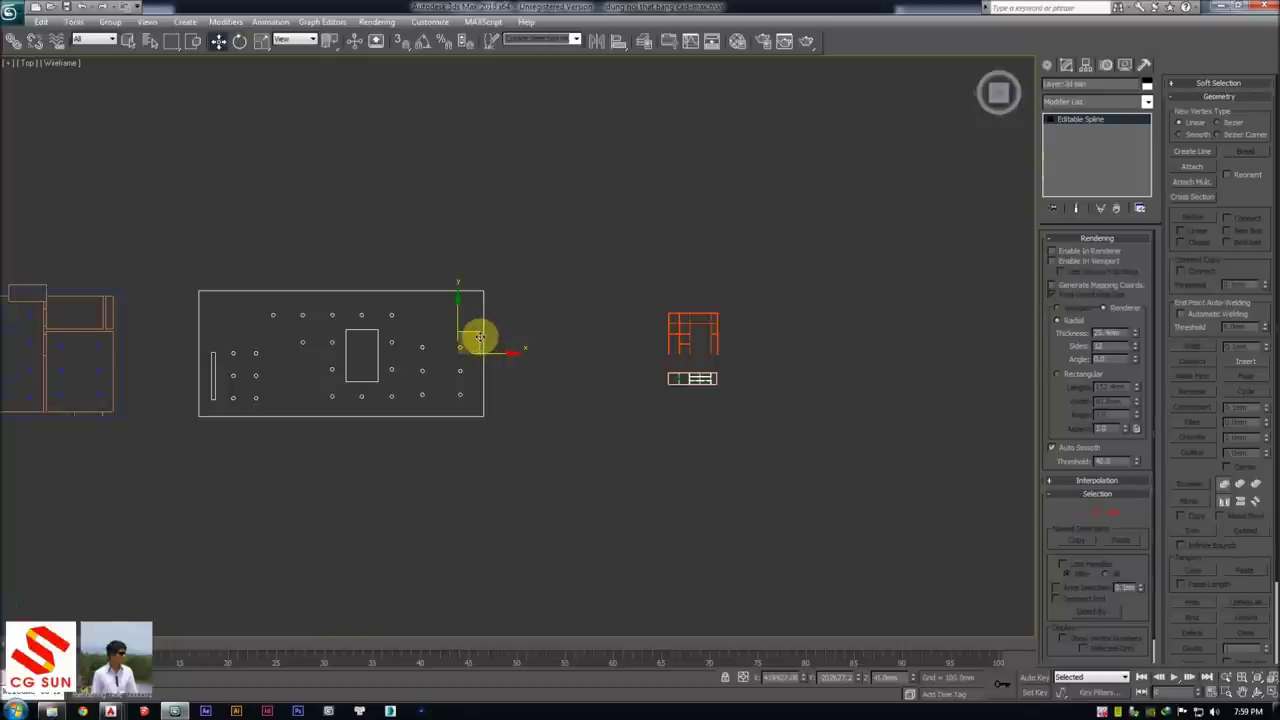
Shift the imported drawing down and check the original plan in AutoCAD
drag(480, 337, 466, 457)
scroll(466, 457, up, 2)
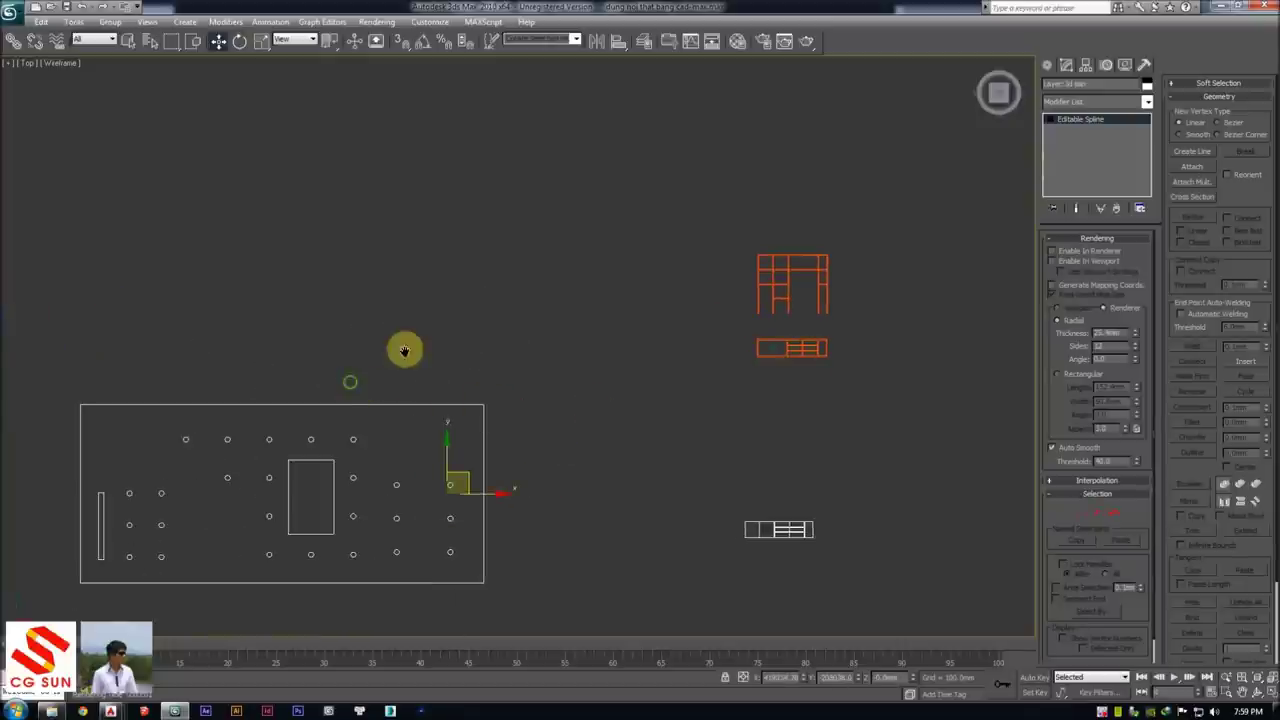
middle_drag(404, 350, 537, 278)
key(alt+Tab)
scroll(557, 423, down, 3)
scroll(447, 325, up, 3)
key(alt+Tab)
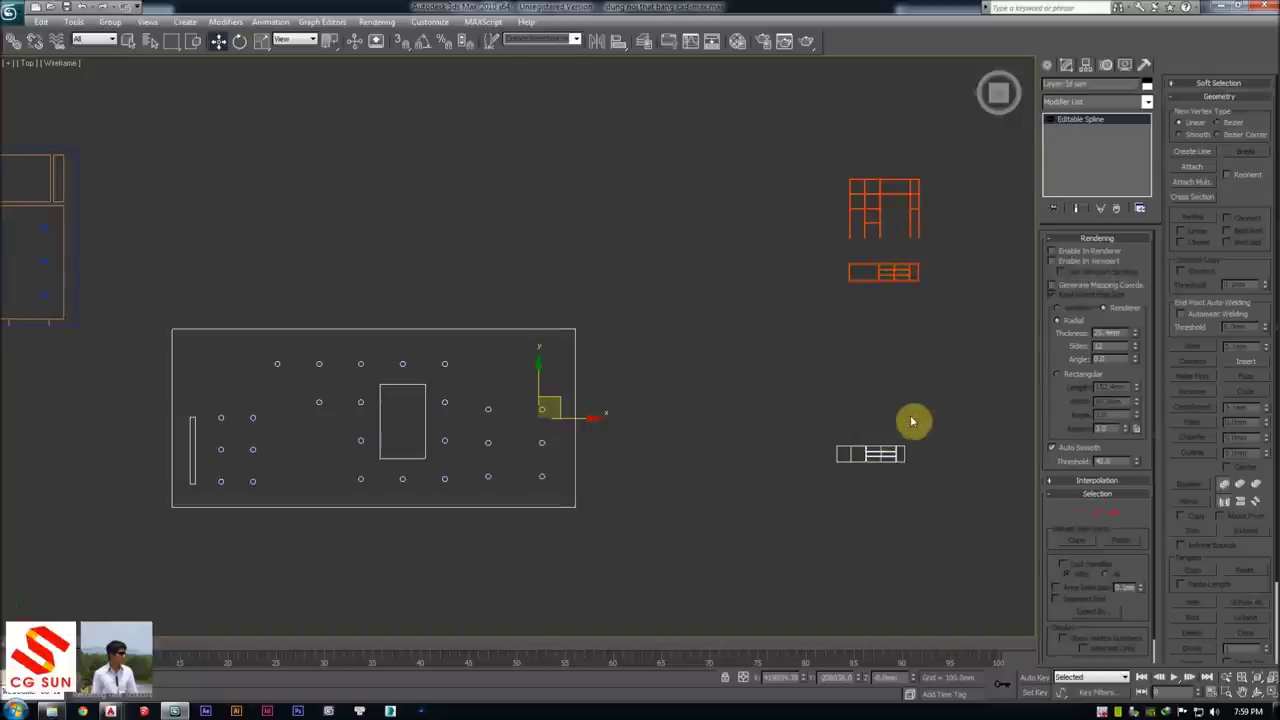
Delete the ceiling plan splines at Spline sub-object level
drag(680, 271, 383, 443)
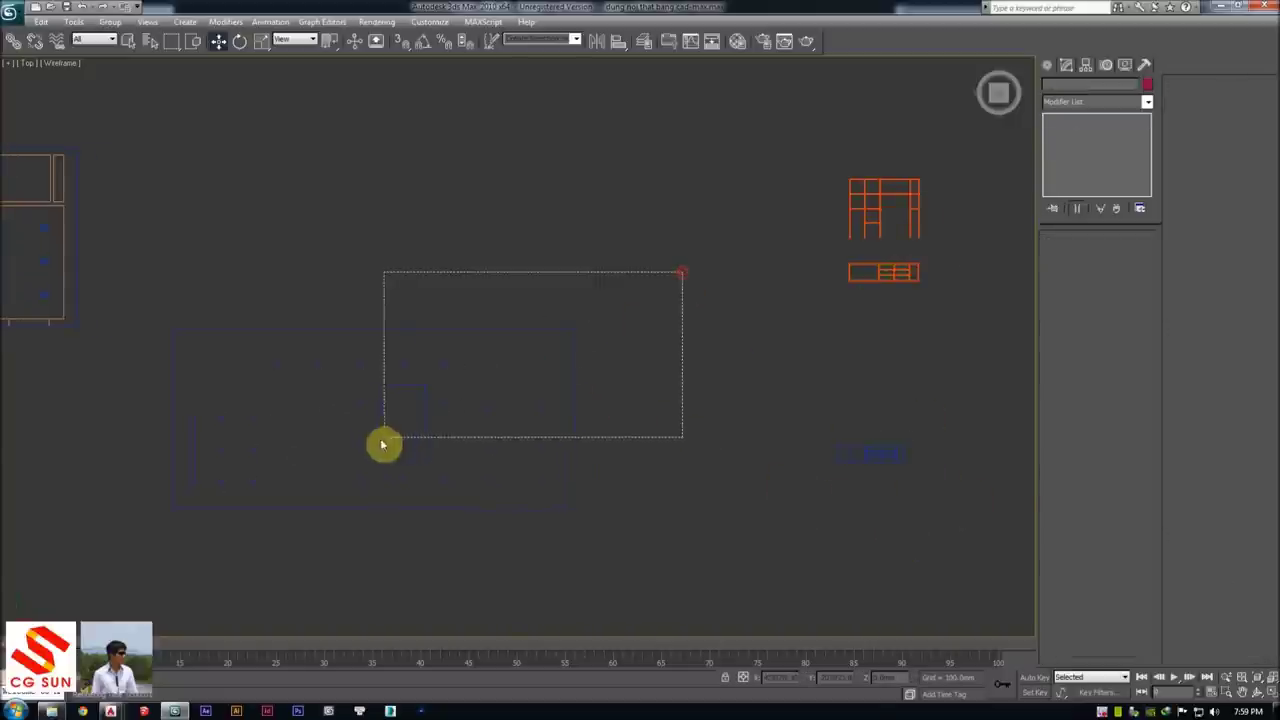
middle_drag(475, 508, 497, 495)
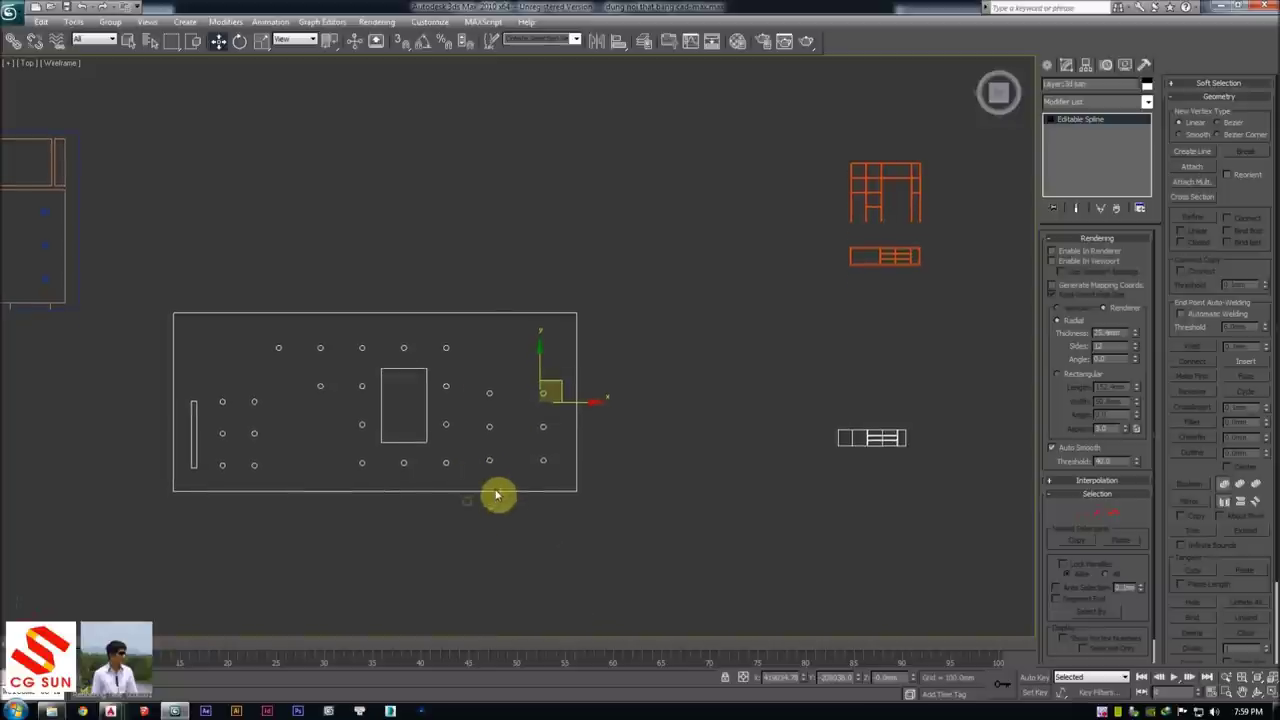
click(1113, 512)
drag(737, 257, 54, 531)
key(Delete)
middle_drag(1004, 413, 630, 413)
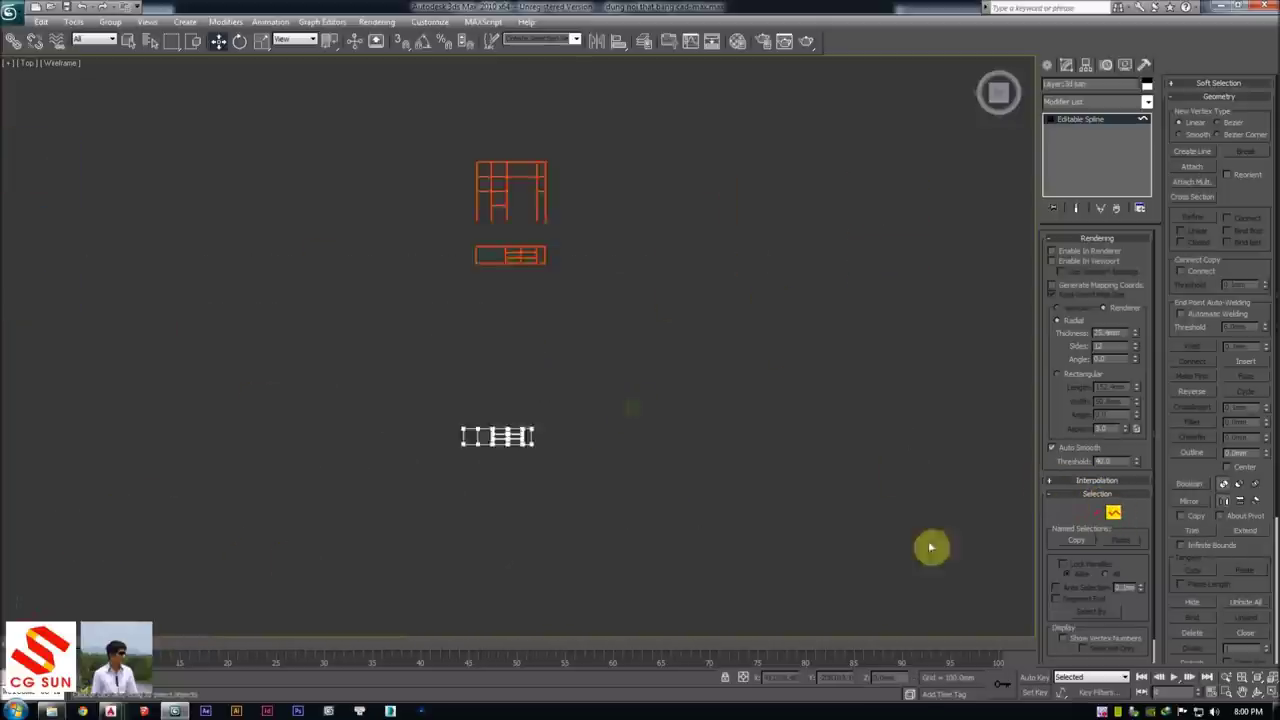
click(1113, 512)
Snap the white cabinet outline into the red cabinet frame
scroll(600, 460, up, 2)
drag(500, 458, 473, 274)
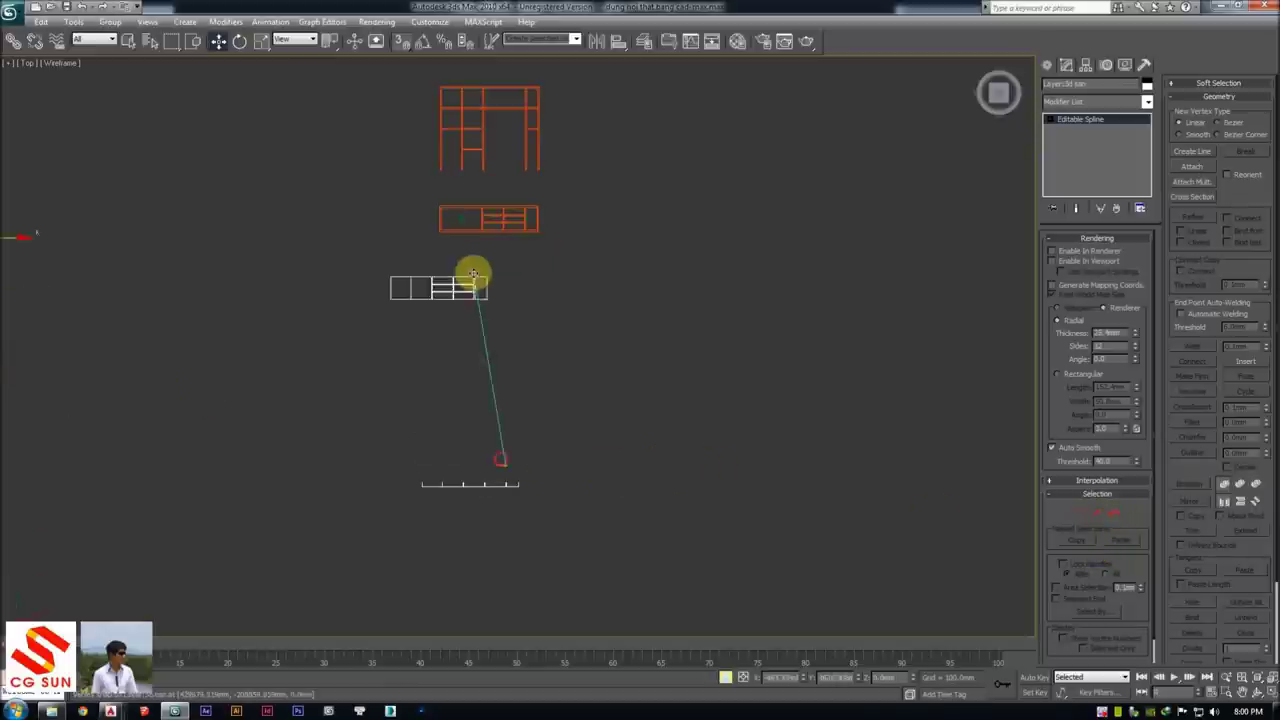
scroll(486, 214, up, 5)
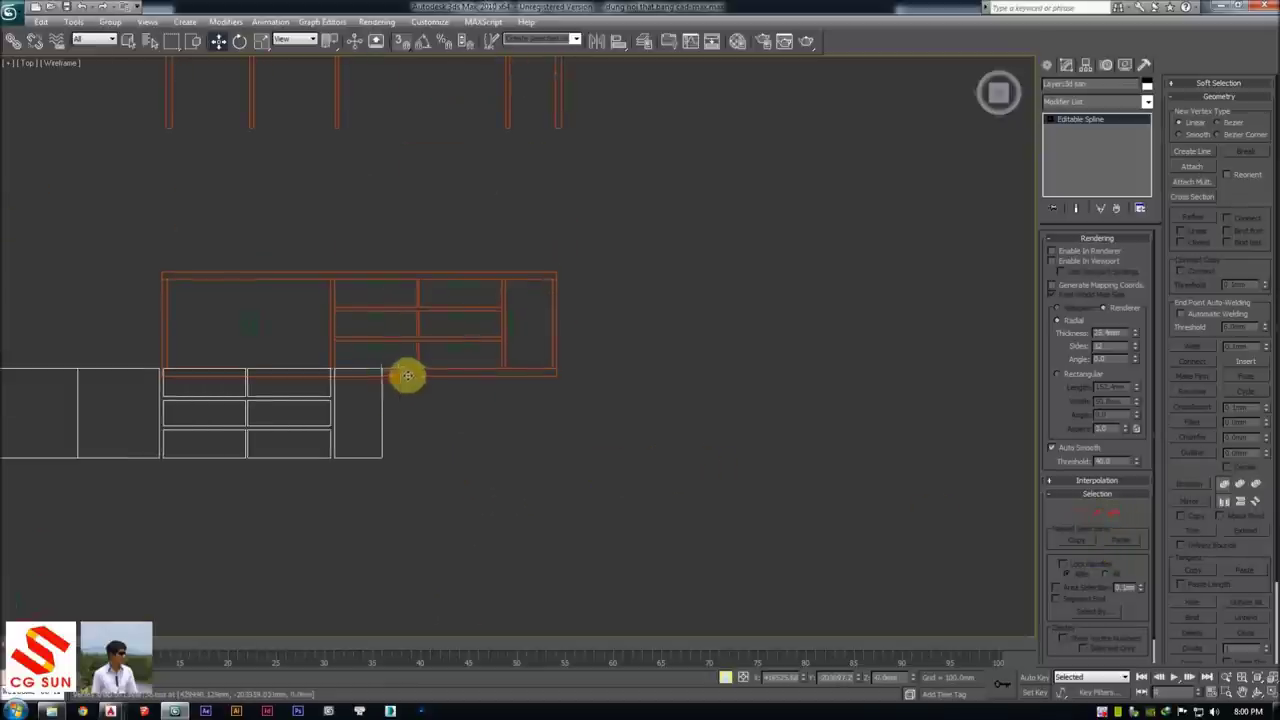
drag(407, 375, 552, 289)
scroll(546, 288, up, 3)
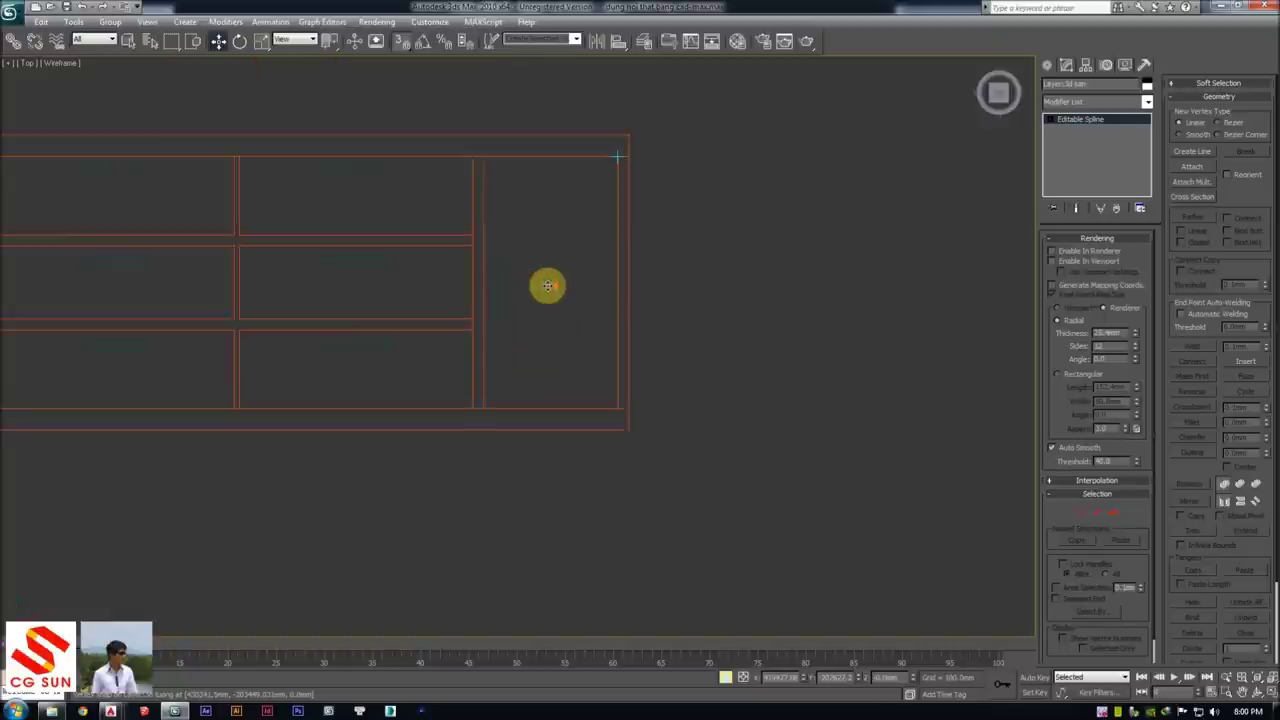
click(616, 347)
scroll(709, 314, down, 3)
middle_drag(709, 314, 731, 334)
Switch to Perspective and show the cabinet's vertical panels with smooth shading
key(p)
mouse_move(563, 354)
alt+middle_down()
mouse_move(587, 320)
mouse_move(551, 212)
mouse_move(594, 286)
mouse_move(466, 317)
mouse_move(500, 380)
mouse_move(509, 331)
mouse_move(557, 331)
mouse_move(553, 271)
mouse_move(523, 323)
alt+middle_up()
scroll(587, 320, up, 2)
click(553, 201)
key(F3)
scroll(520, 323, up, 3)
Select the flat cabinet outline spline and view it in wireframe
scroll(511, 346, up, 1)
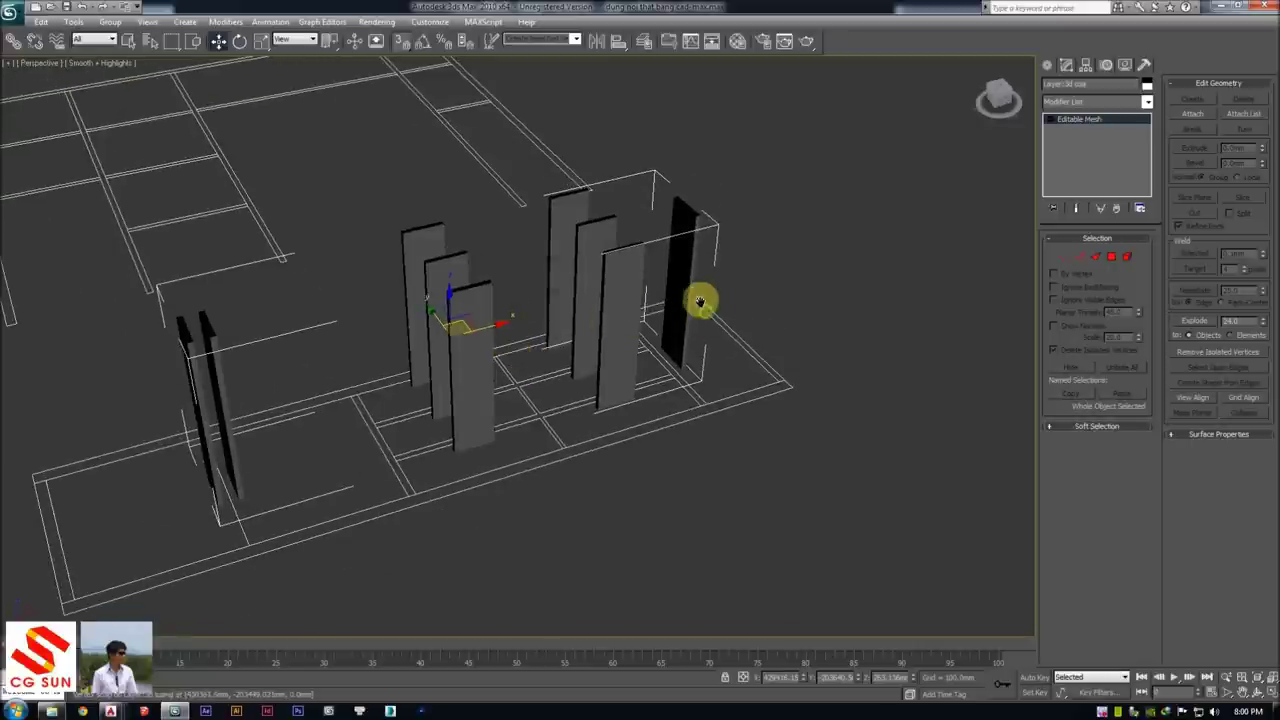
scroll(700, 302, down, 2)
click(797, 314)
click(717, 332)
key(F3)
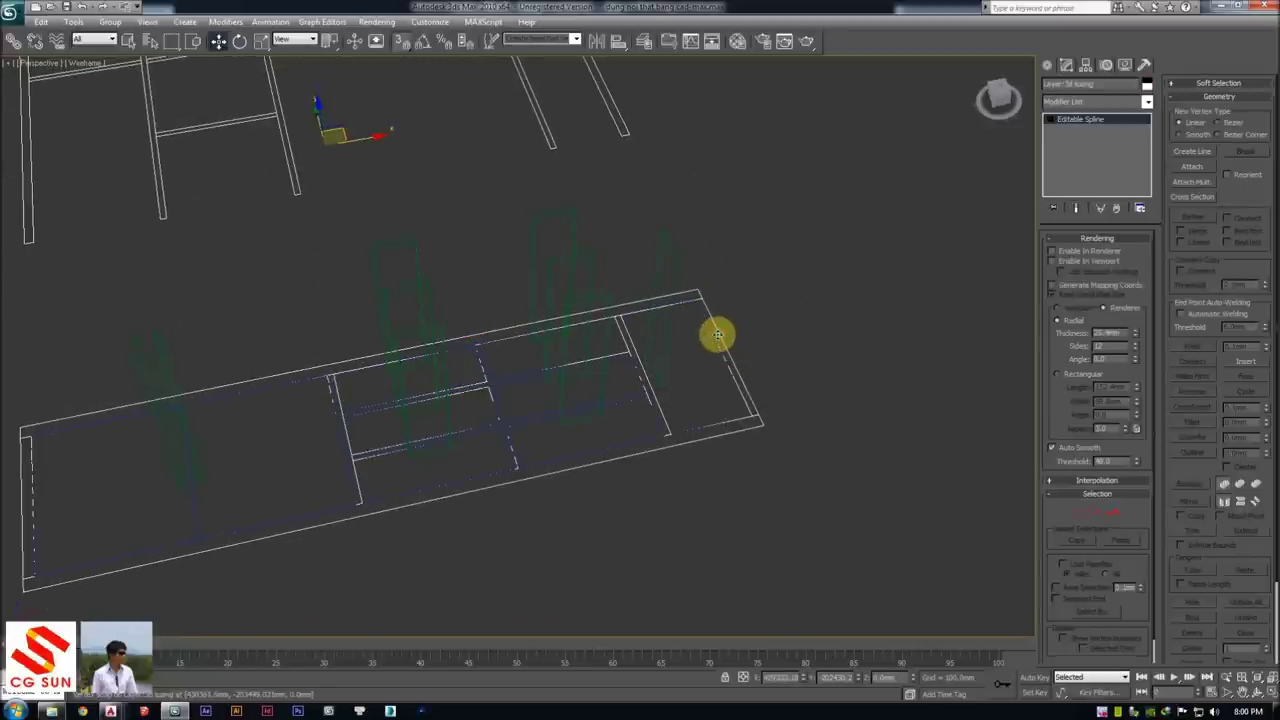
scroll(717, 334, down, 3)
mouse_move(717, 334)
alt+middle_down()
mouse_move(757, 380)
mouse_move(694, 357)
alt+middle_up()
click(694, 357)
Reselect the outline spline and return the viewport to smooth shading
scroll(581, 268, up, 2)
click(544, 248)
mouse_move(544, 248)
alt+middle_down()
mouse_move(571, 277)
mouse_move(543, 363)
mouse_move(335, 449)
alt+middle_up()
key(F3)
key(F3)
middle_drag(490, 436, 491, 386)
key(F3)
click(675, 337)
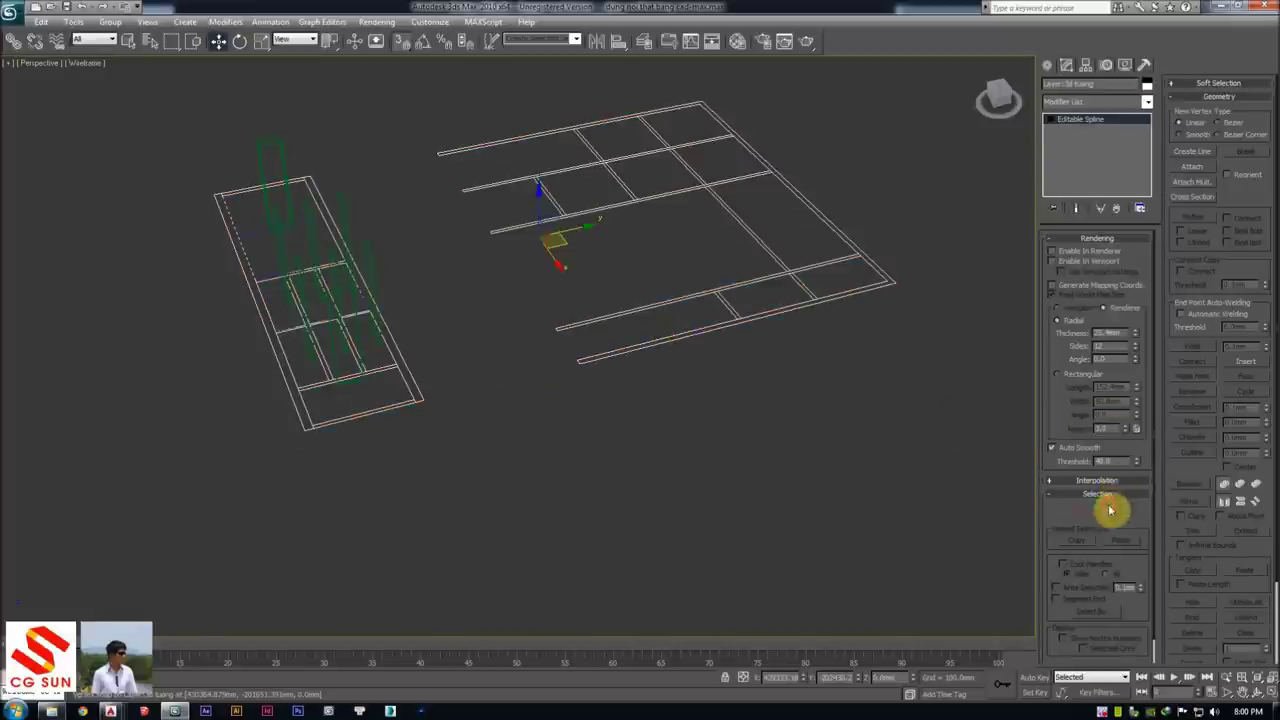
Detach the grid-line vertices from the cabinet outline into a separate shape
click(1110, 511)
mouse_move(757, 397)
alt+middle_down()
mouse_move(723, 391)
mouse_move(714, 431)
mouse_move(787, 487)
alt+middle_up()
drag(787, 487, 358, 136)
scroll(1167, 459, down, 3)
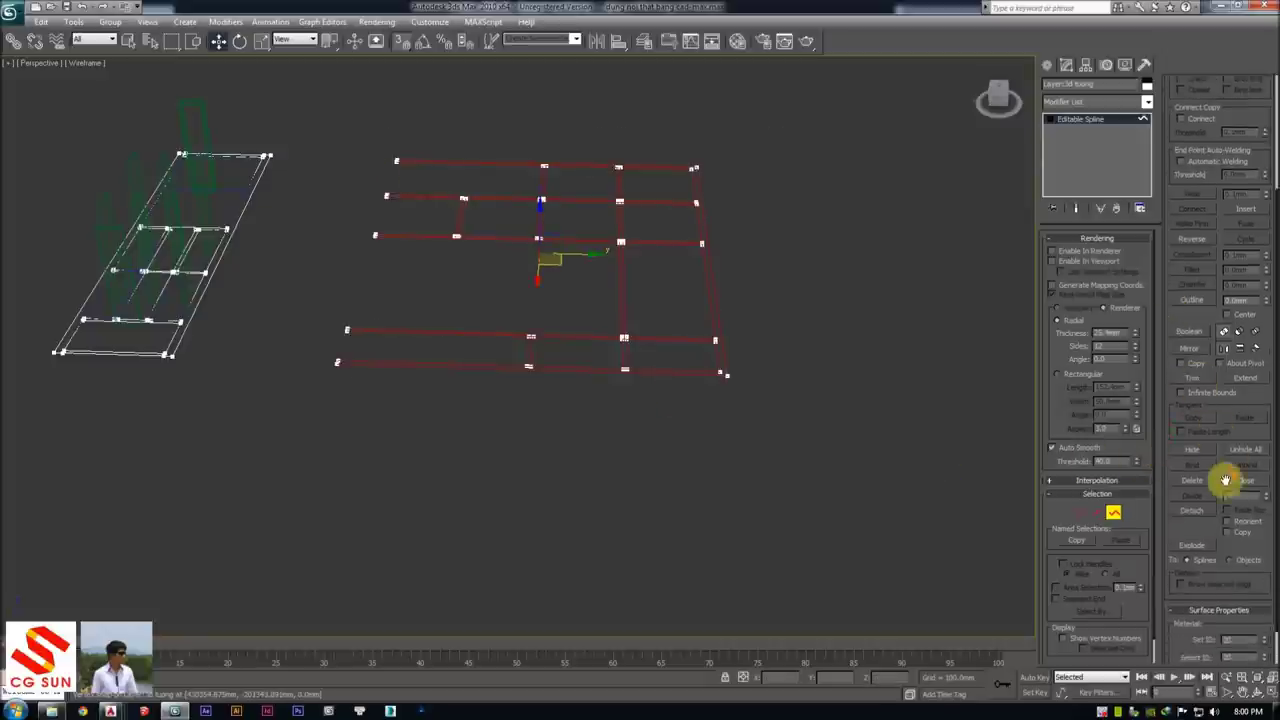
scroll(1223, 480, down, 2)
click(1214, 490)
key(Return)
mouse_move(674, 420)
alt+middle_down()
mouse_move(286, 354)
mouse_move(486, 380)
mouse_move(784, 472)
alt+middle_up()
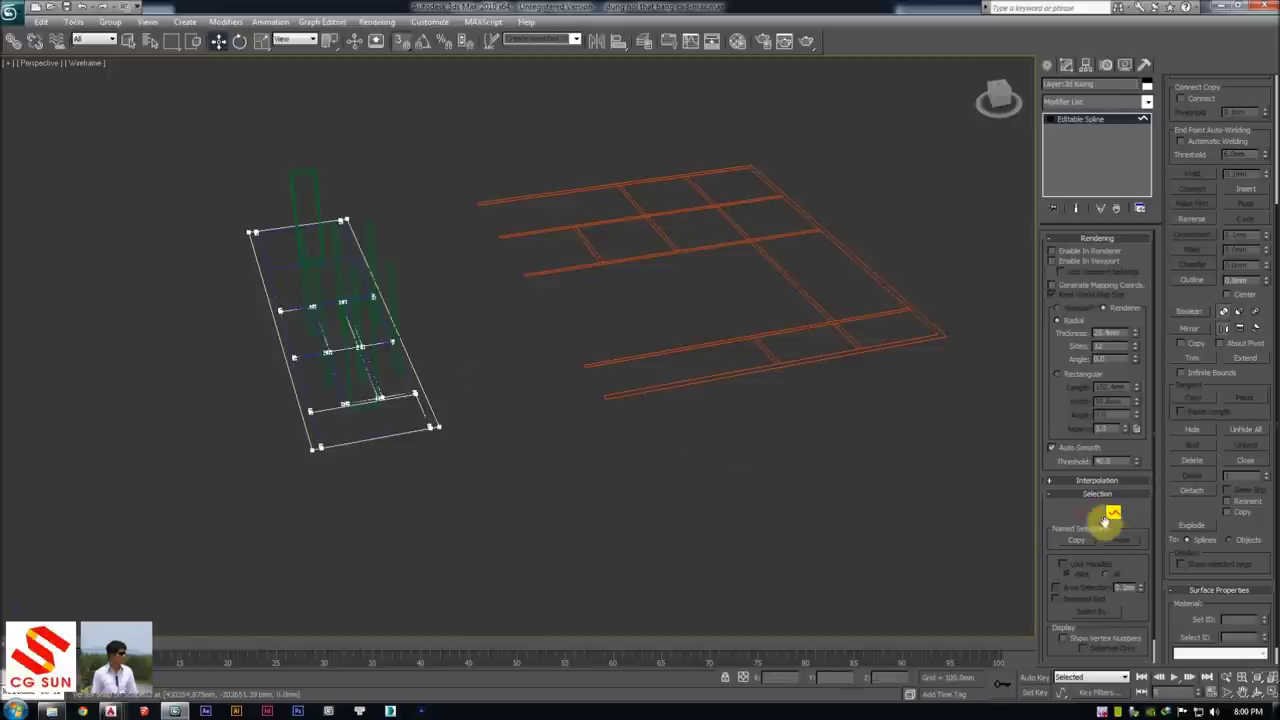
click(1108, 517)
click(1092, 103)
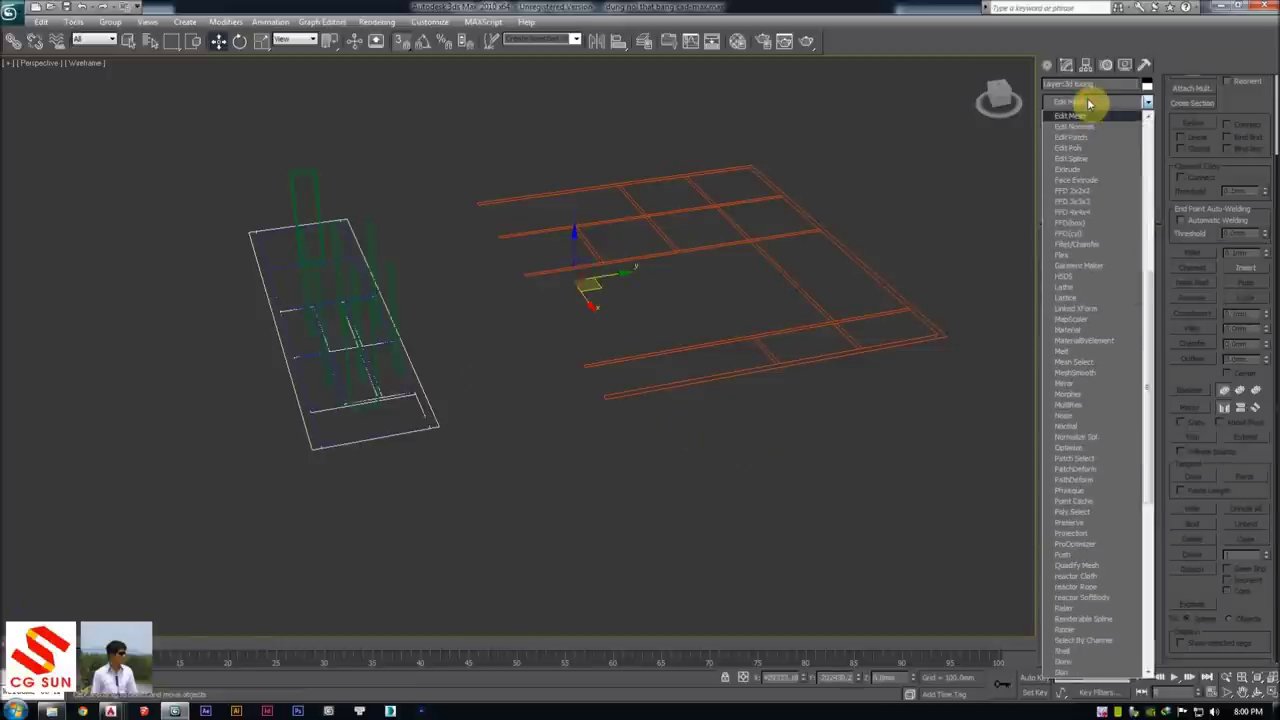
Add an Extrude modifier to the cabinet outline
click(1068, 169)
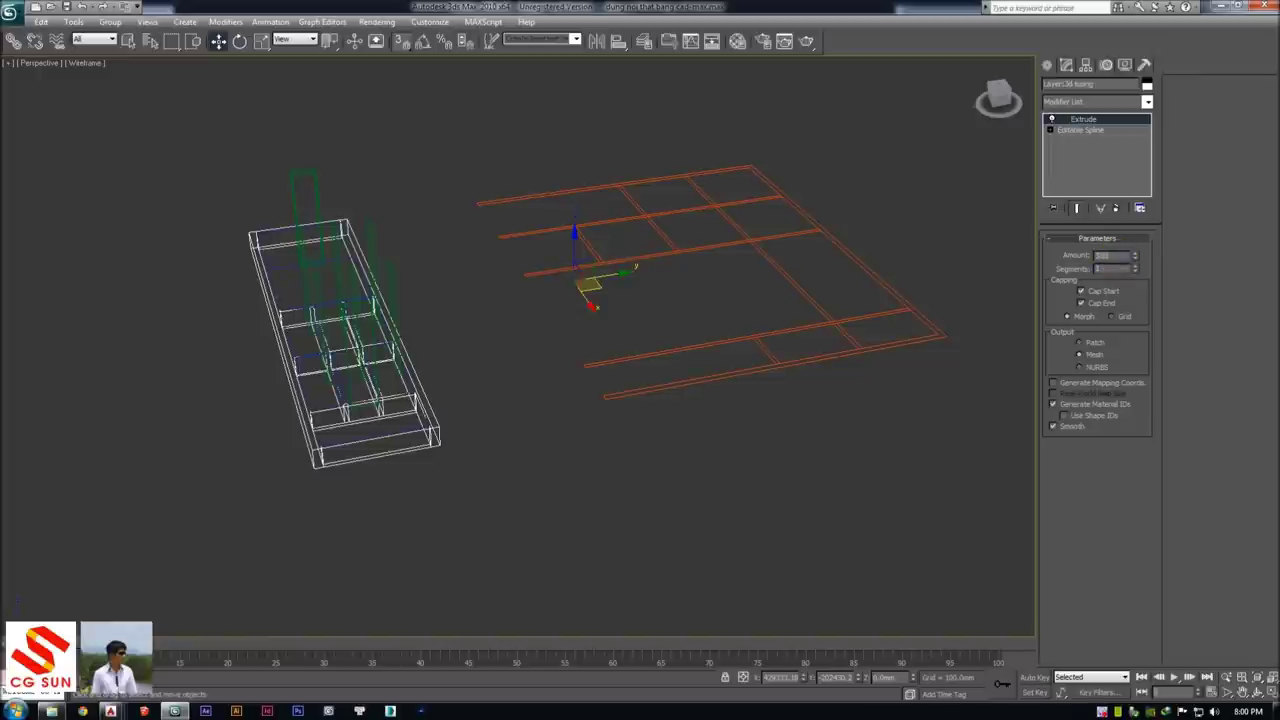
click(515, 290)
click(418, 311)
click(613, 342)
Select the detached grid of lines and extrude it as well
click(622, 364)
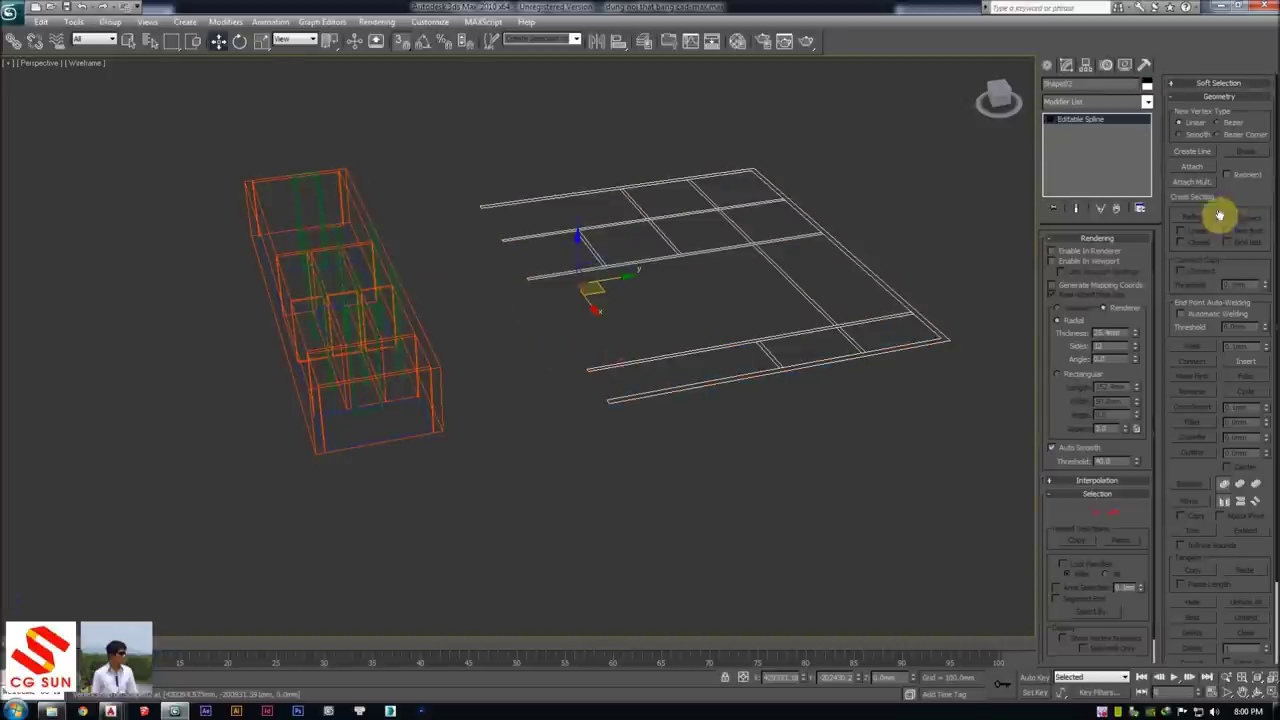
click(1117, 104)
scroll(1114, 120, down, 1)
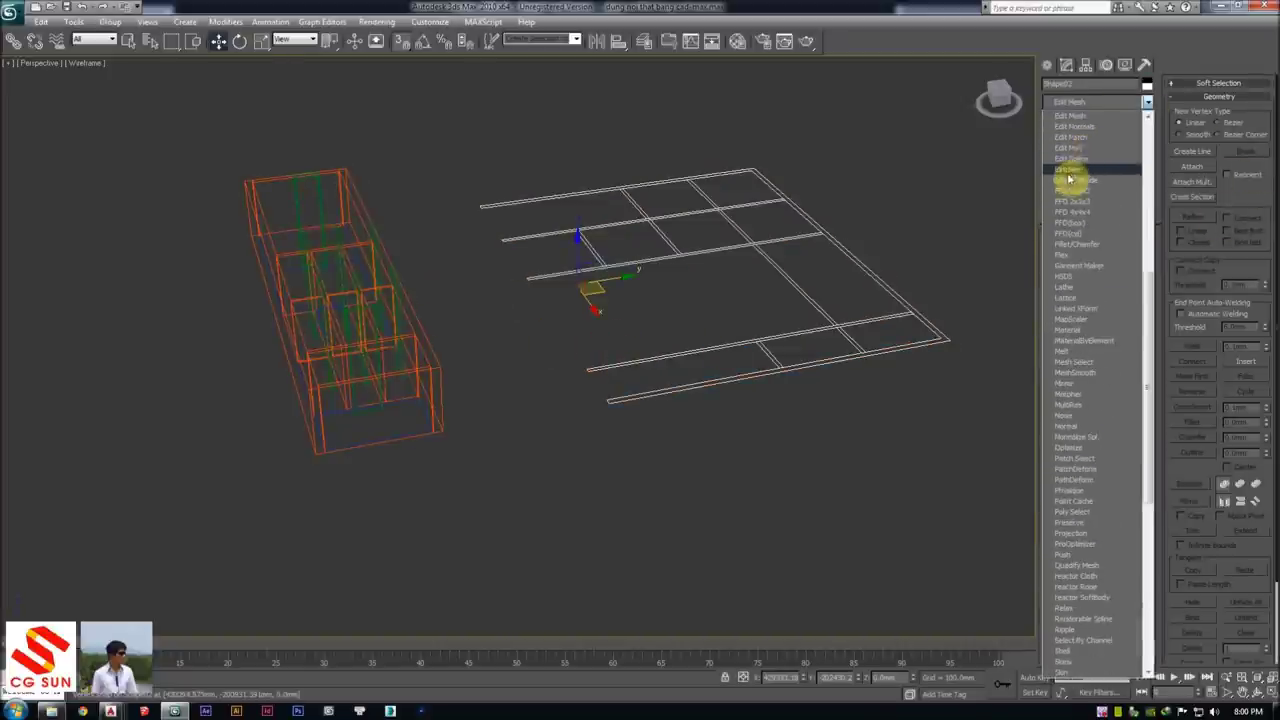
click(1080, 190)
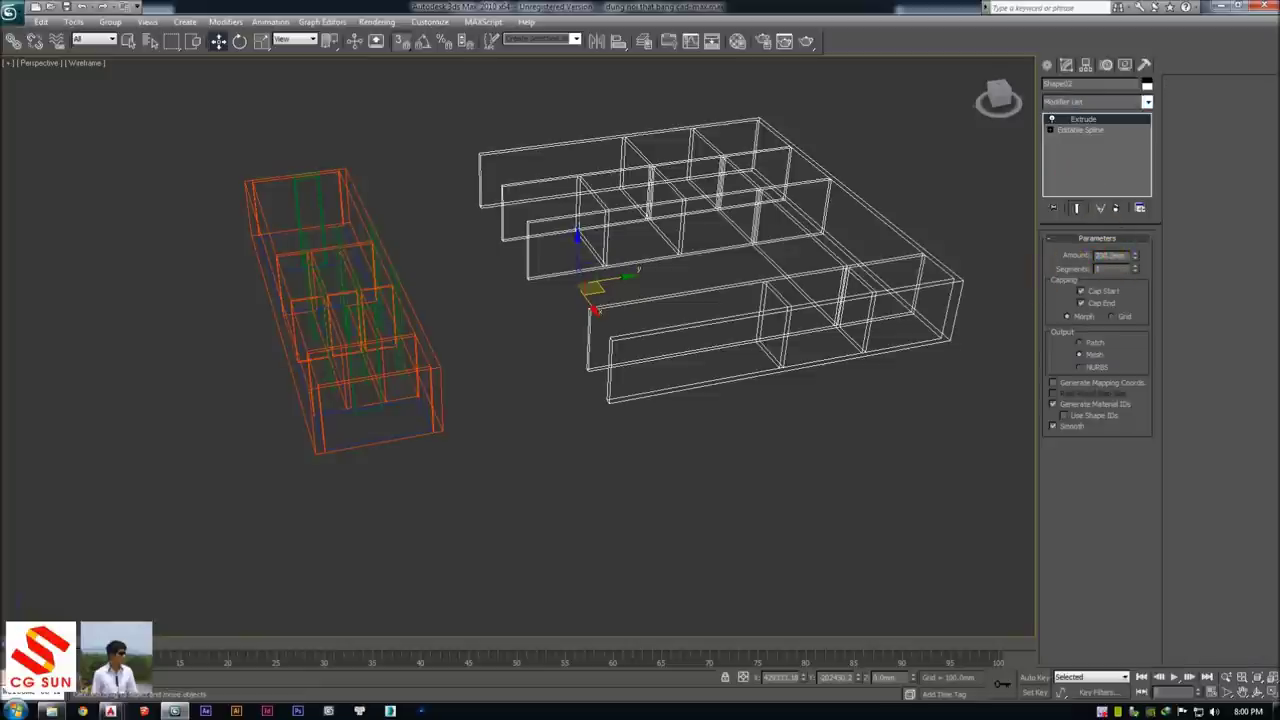
alt+middle_drag(705, 330, 777, 366)
In Top view, move the wireframe cabinet unit down onto the orange base
key(t)
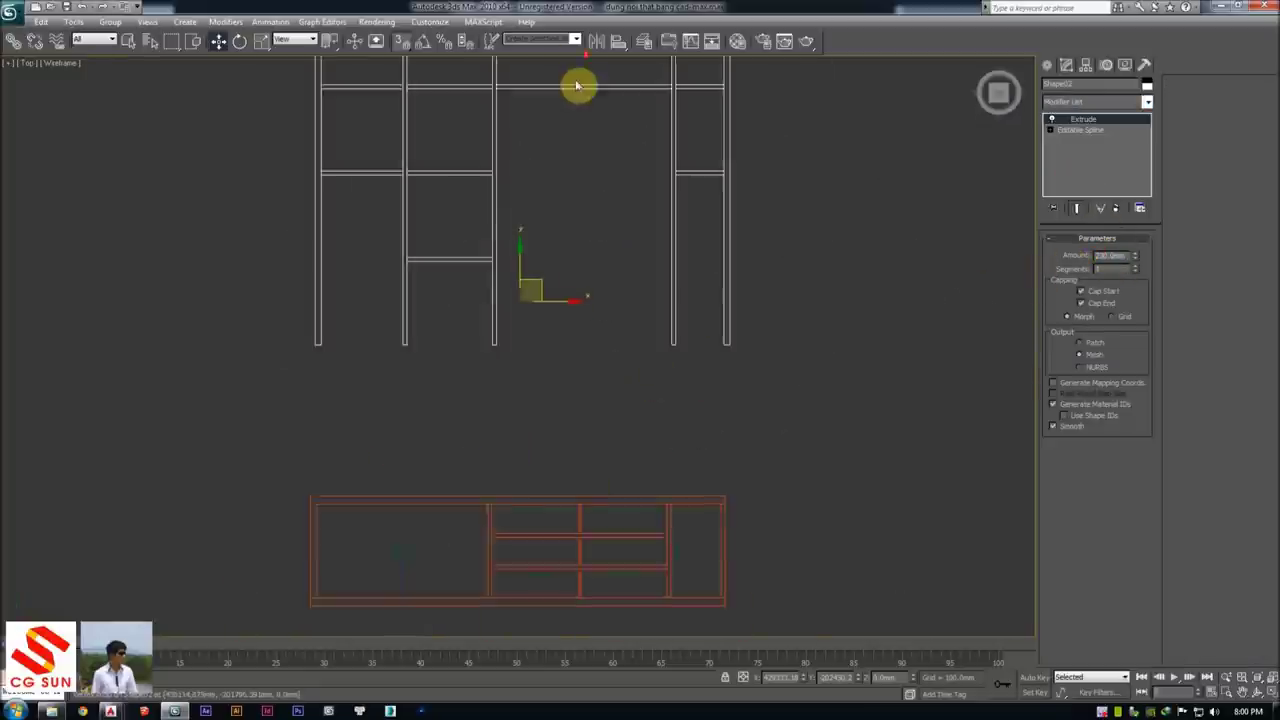
scroll(658, 324, down, 2)
drag(659, 360, 651, 440)
scroll(607, 382, up, 3)
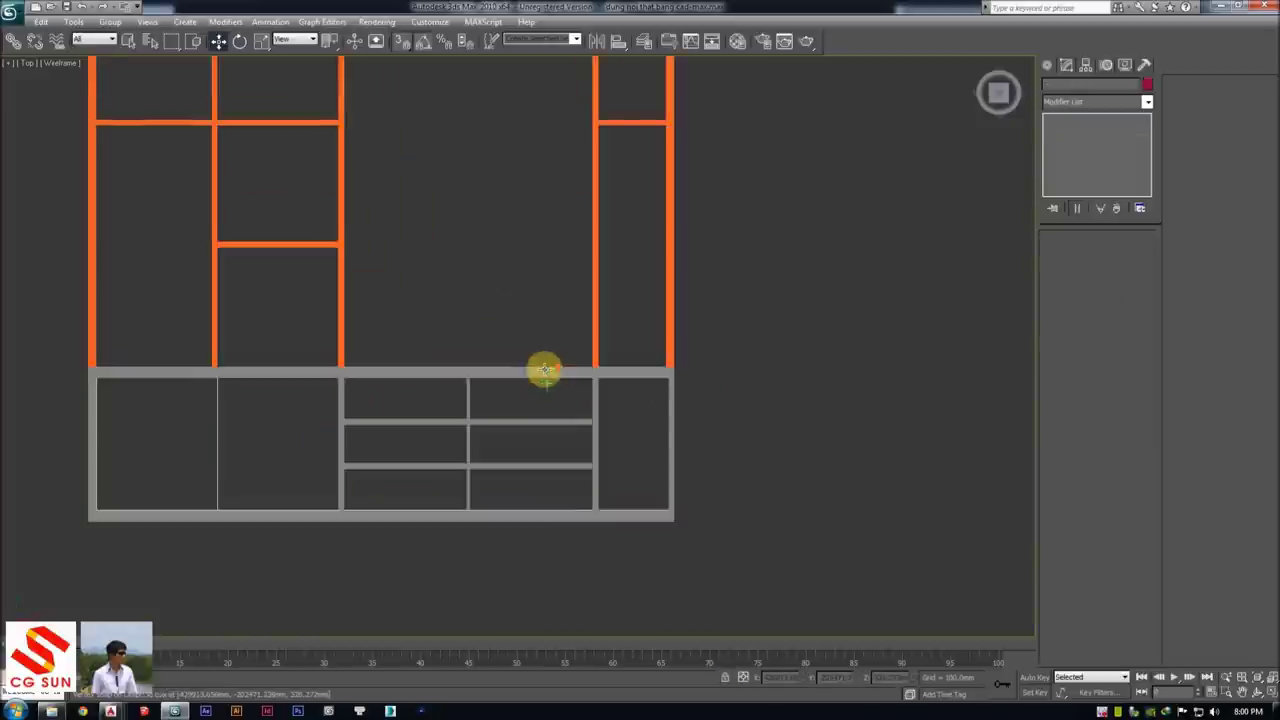
click(291, 349)
mouse_move(291, 349)
middle_down()
mouse_move(504, 302)
mouse_move(390, 538)
mouse_move(449, 431)
mouse_move(417, 383)
middle_up()
Extrude the cabinet's bottom outline by 20 mm into a shelf panel
key(p)
click(374, 546)
key(F3)
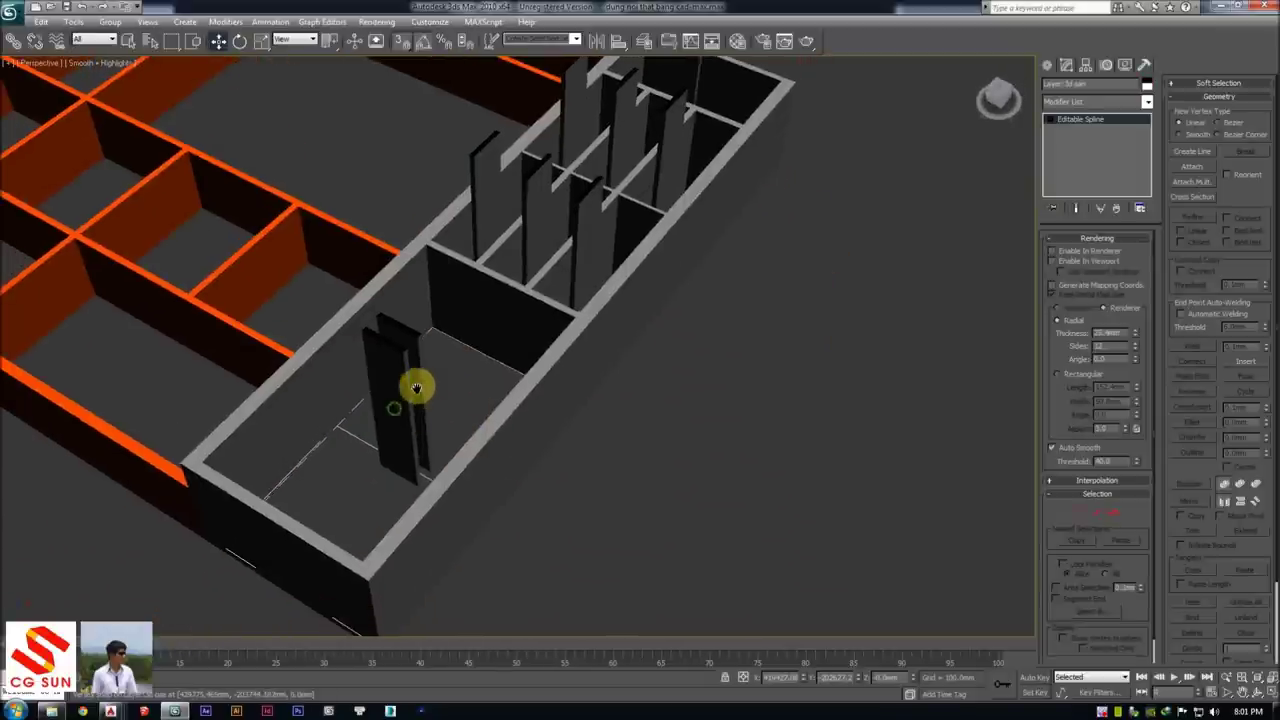
key(F3)
key(F3)
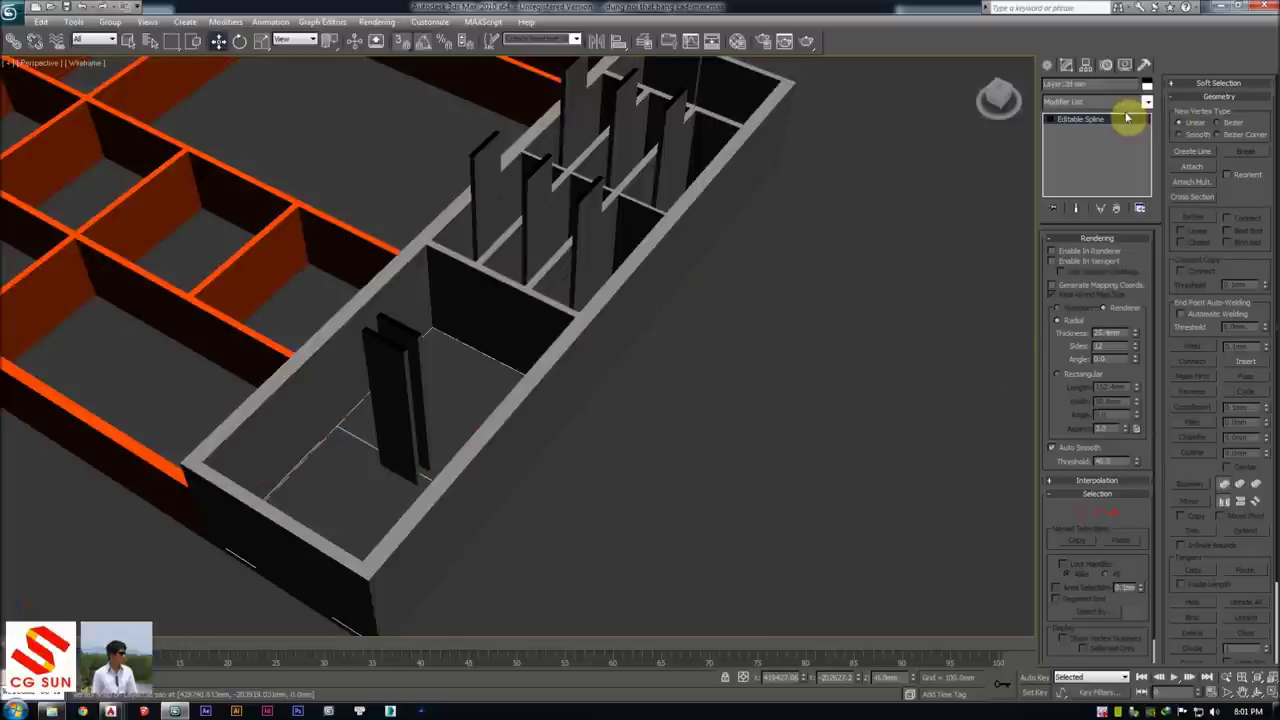
click(1142, 101)
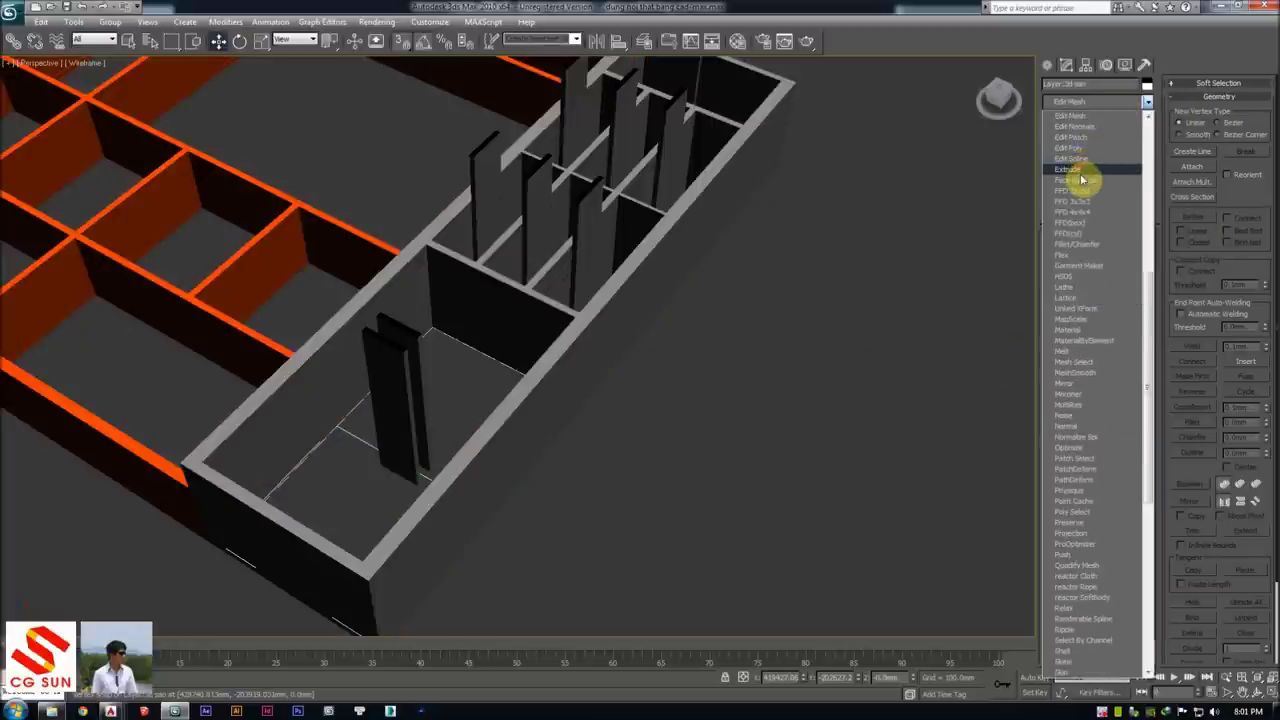
click(1068, 169)
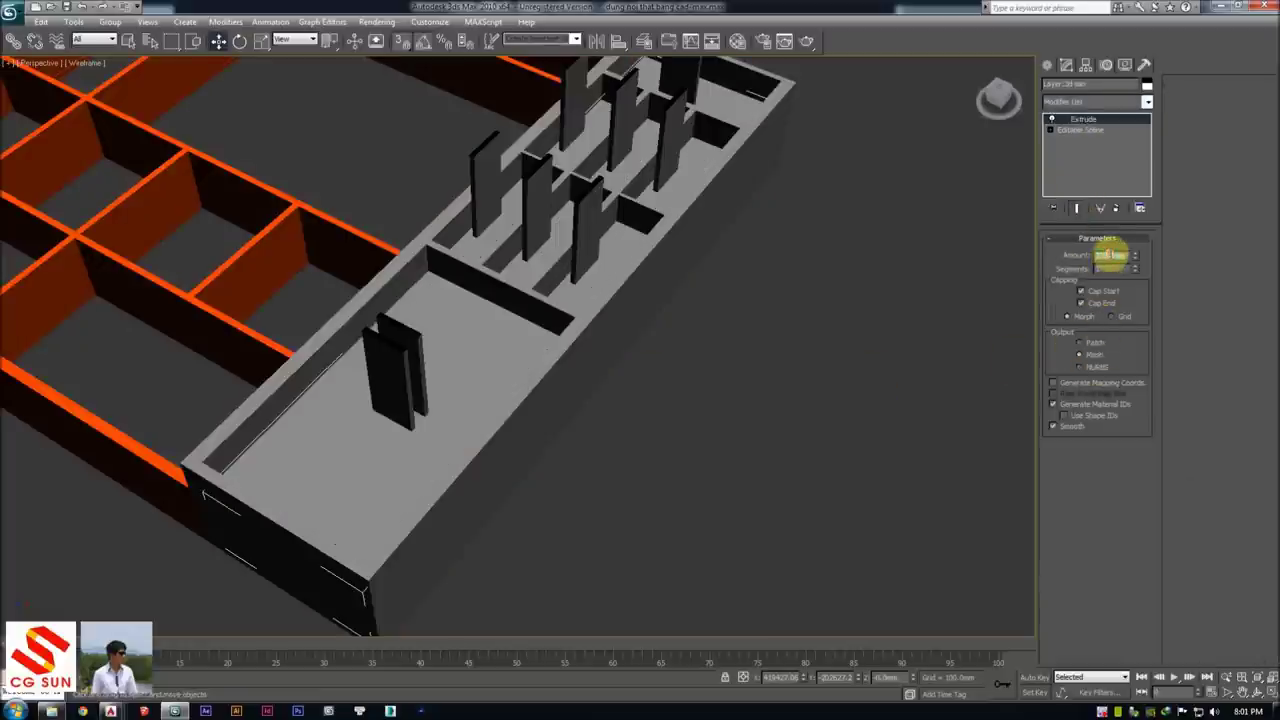
text(20)
key(Return)
mouse_move(709, 334)
alt+middle_down()
mouse_move(594, 320)
mouse_move(546, 354)
mouse_move(503, 318)
alt+middle_up()
Align the shelf panel's Z position to the cabinet box's Maximum
click(503, 318)
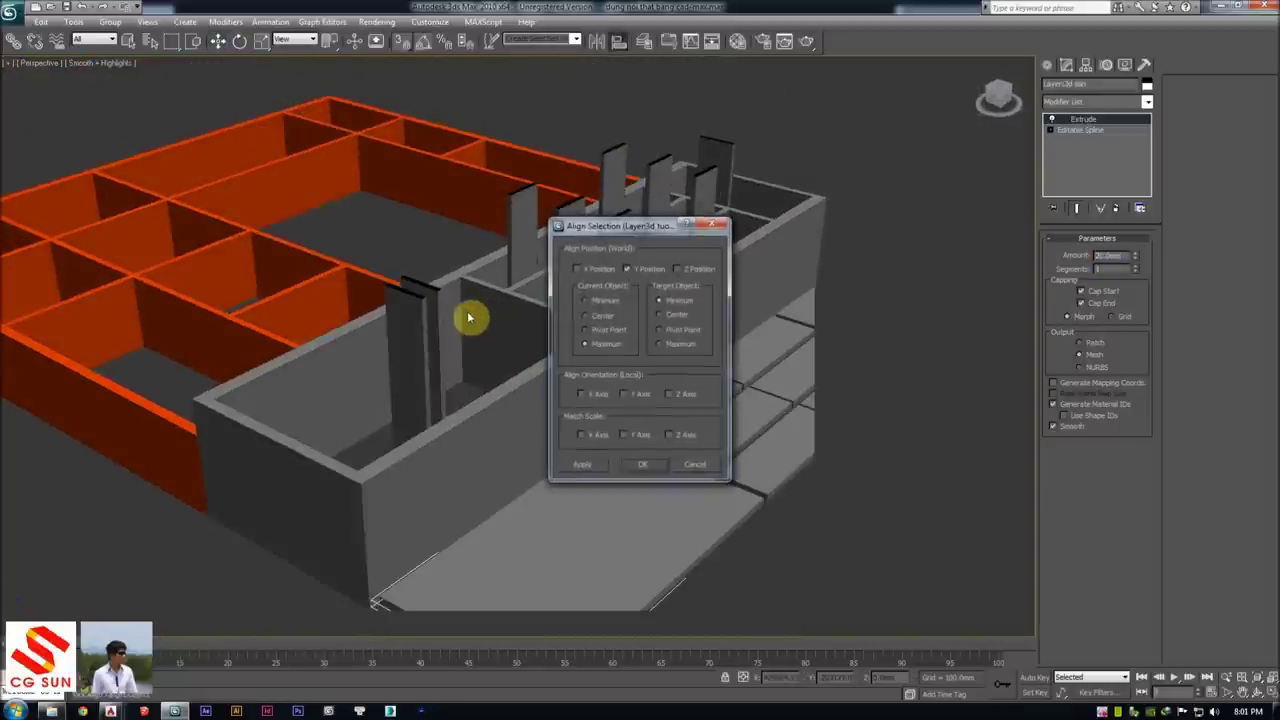
click(645, 270)
click(694, 270)
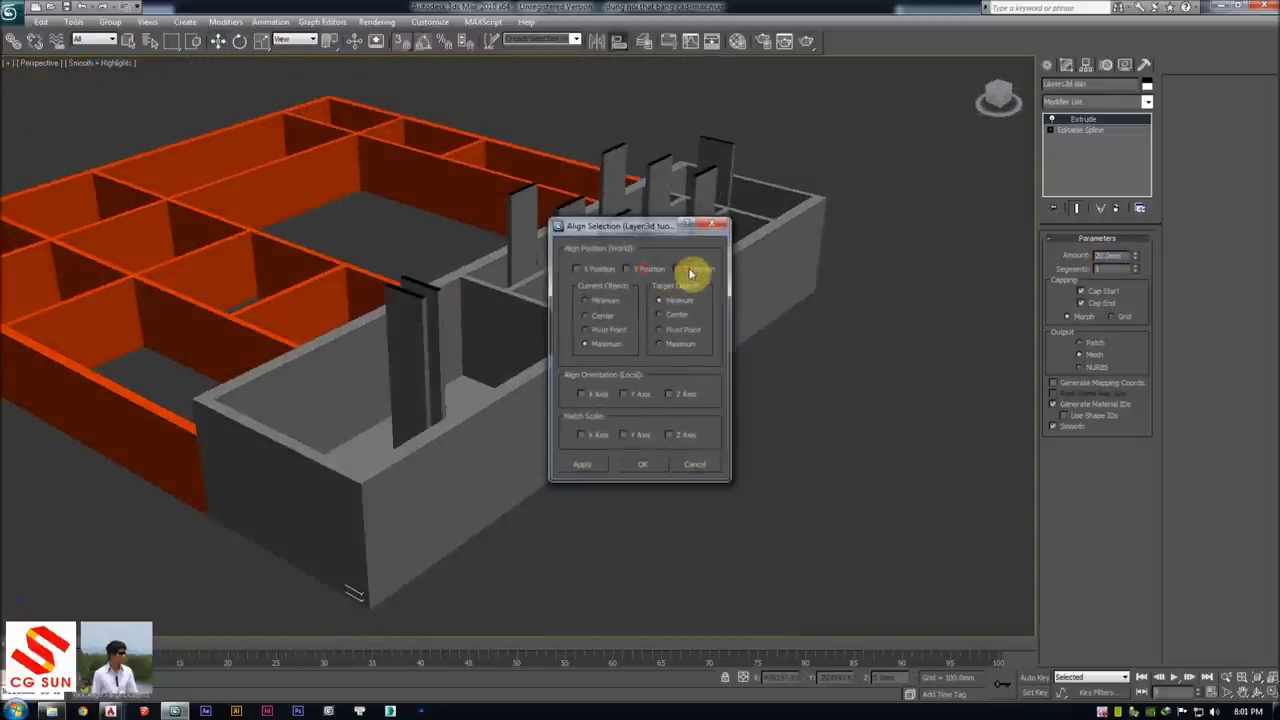
click(676, 345)
click(645, 465)
scroll(503, 314, up, 5)
scroll(537, 280, up, 3)
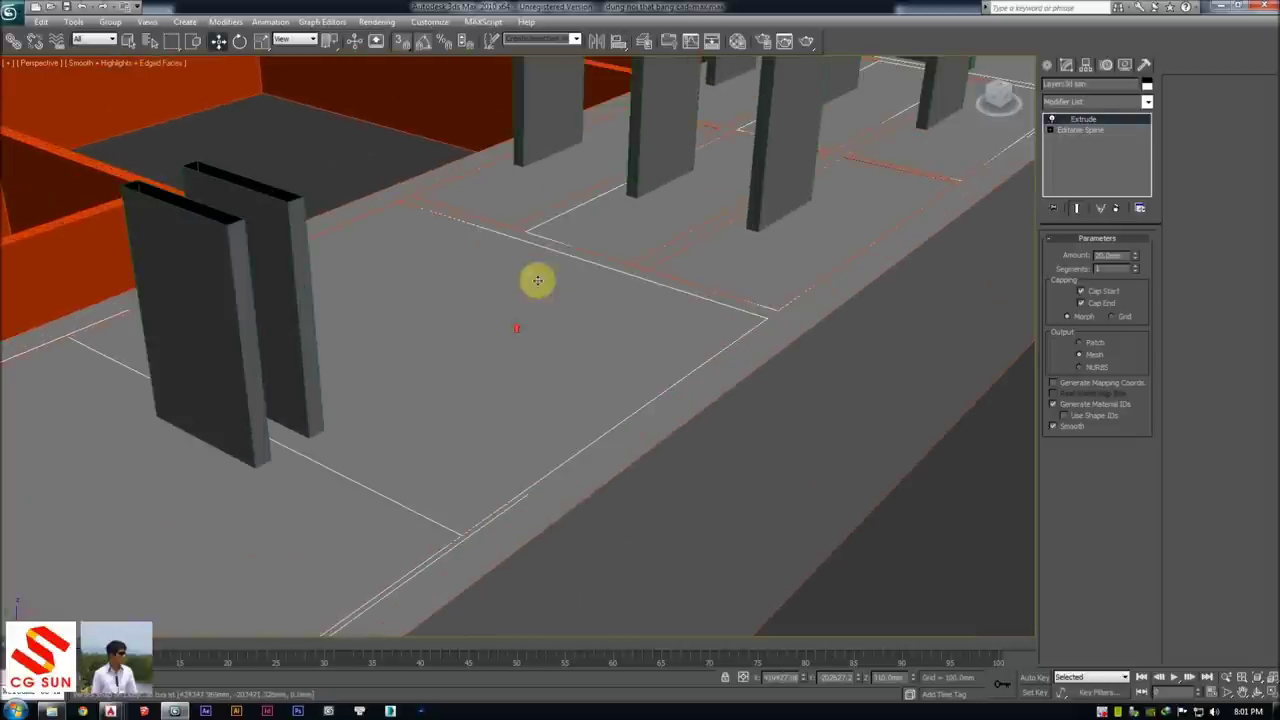
middle_drag(537, 280, 557, 266)
Lower the divider strips with a negative Z offset in Move Transform Type-In
key(F12)
double_click(976, 362)
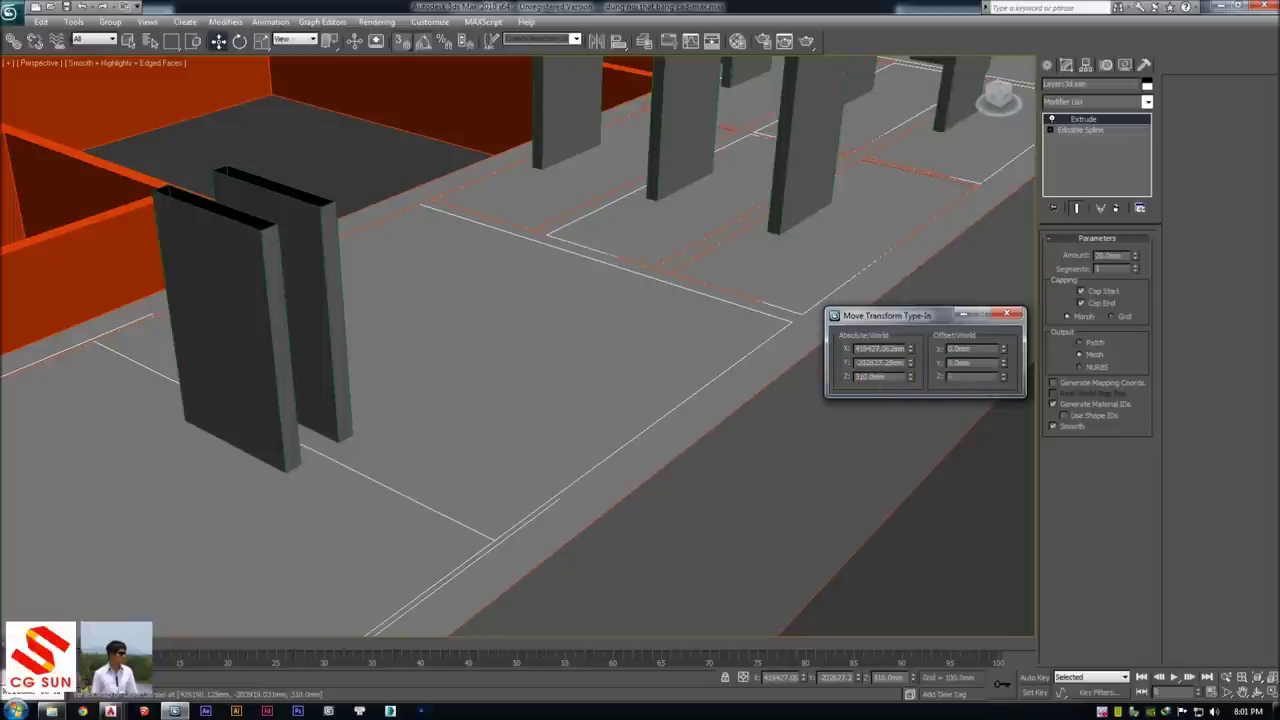
text(10)
key(Return)
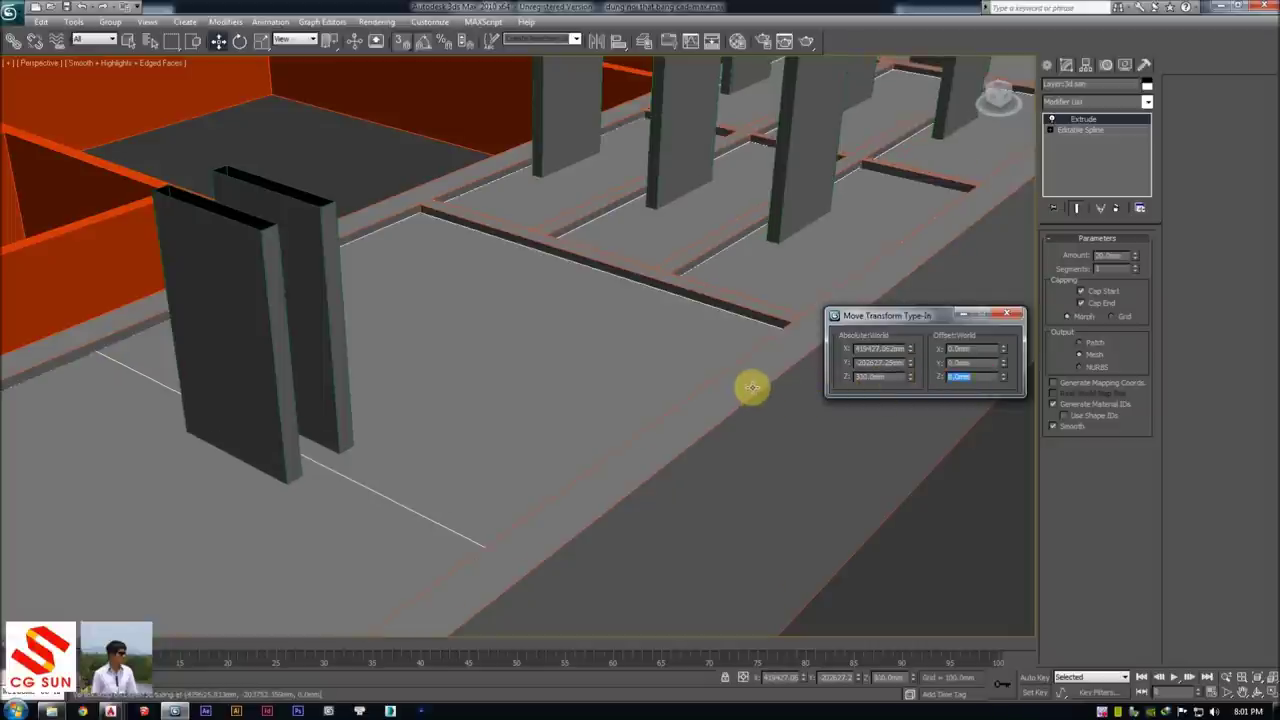
mouse_move(689, 386)
alt+middle_down()
mouse_move(531, 346)
mouse_move(733, 523)
alt+middle_up()
middle_drag(490, 352, 577, 333)
Assign the orange material sample to the cabinet box
key(m)
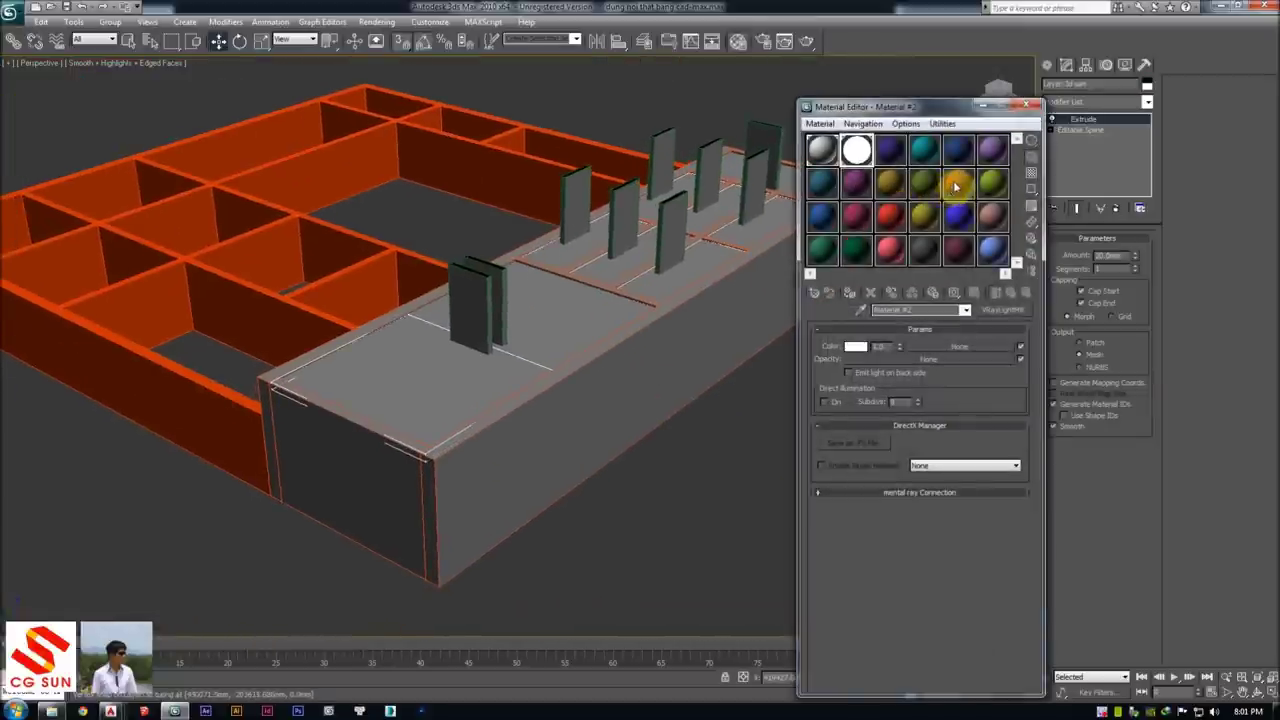
click(955, 184)
click(851, 293)
click(691, 483)
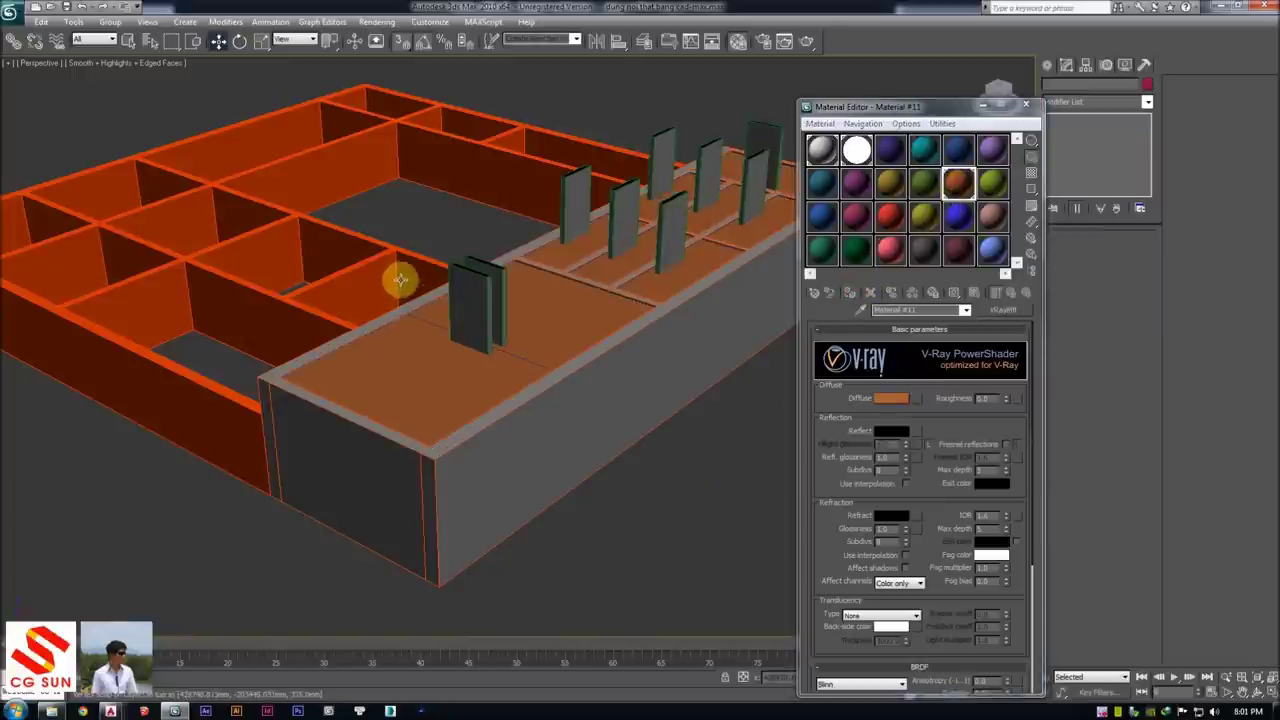
click(527, 405)
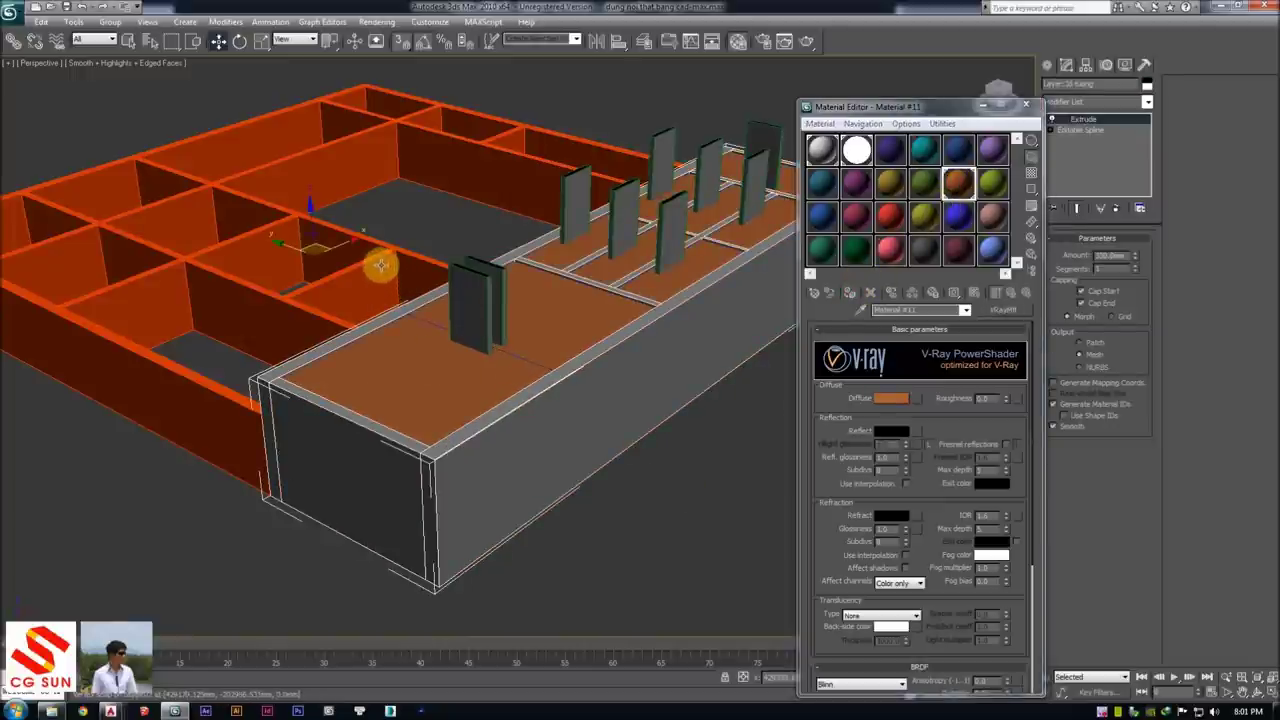
Assign another material to the walls and set its Diffuse colour to white
click(380, 265)
click(990, 184)
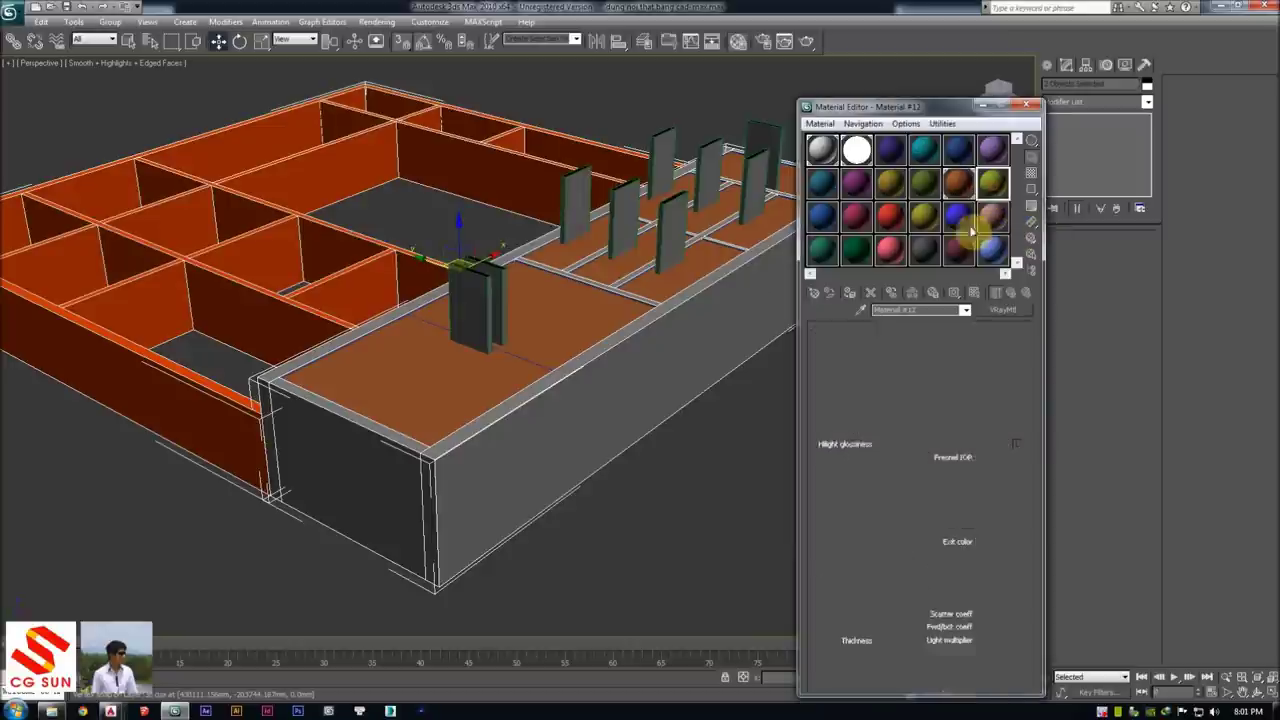
click(851, 293)
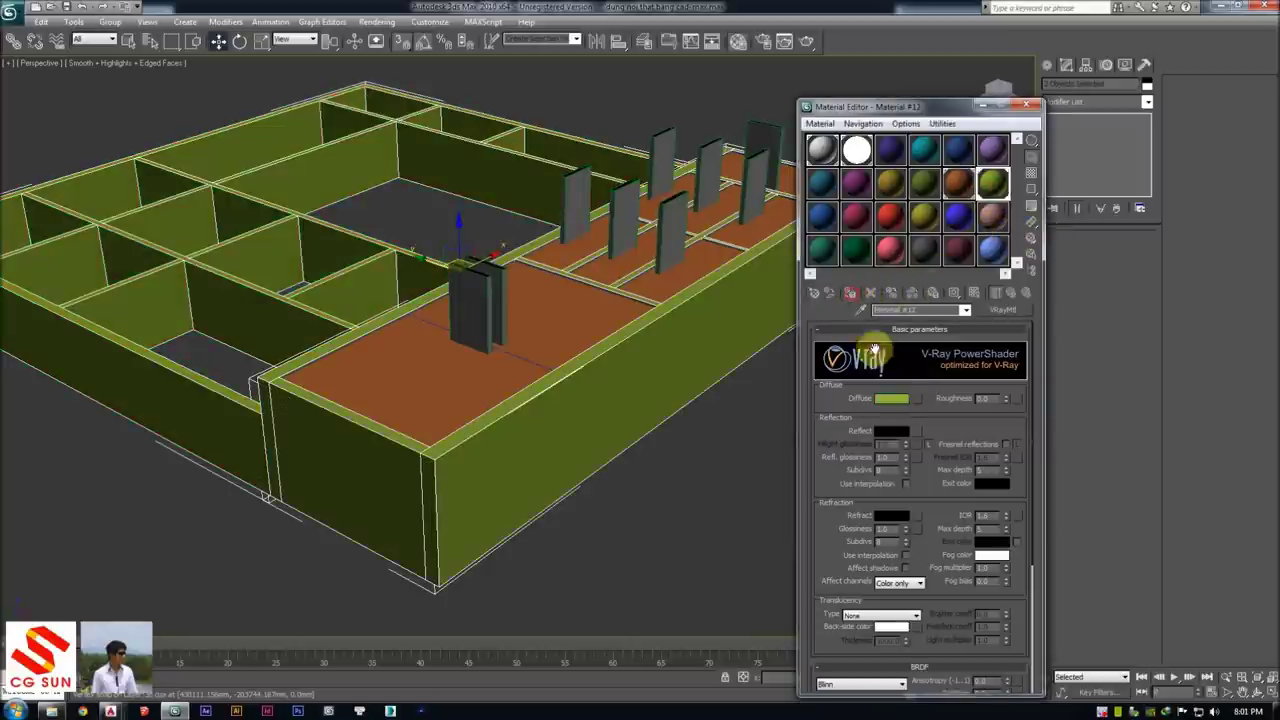
click(893, 399)
drag(385, 165, 388, 186)
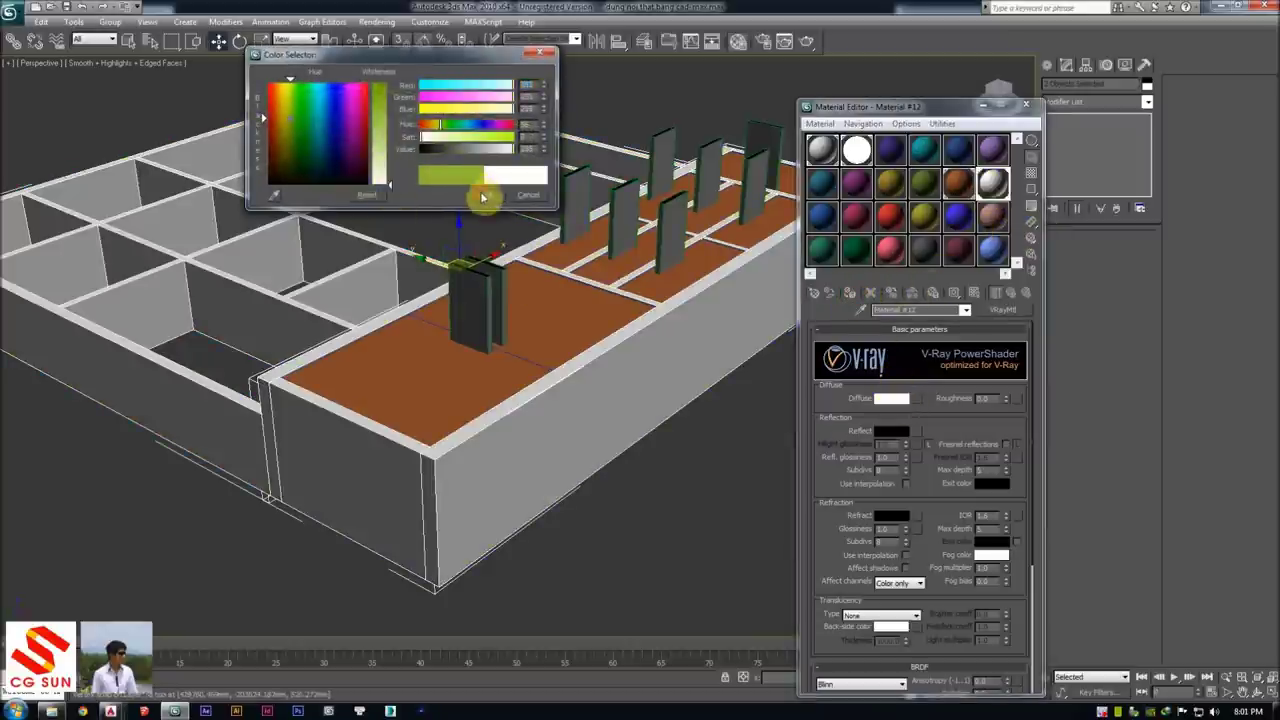
click(483, 197)
Close the Material Editor and return to Top view in wireframe
click(686, 455)
click(592, 225)
scroll(582, 233, up, 3)
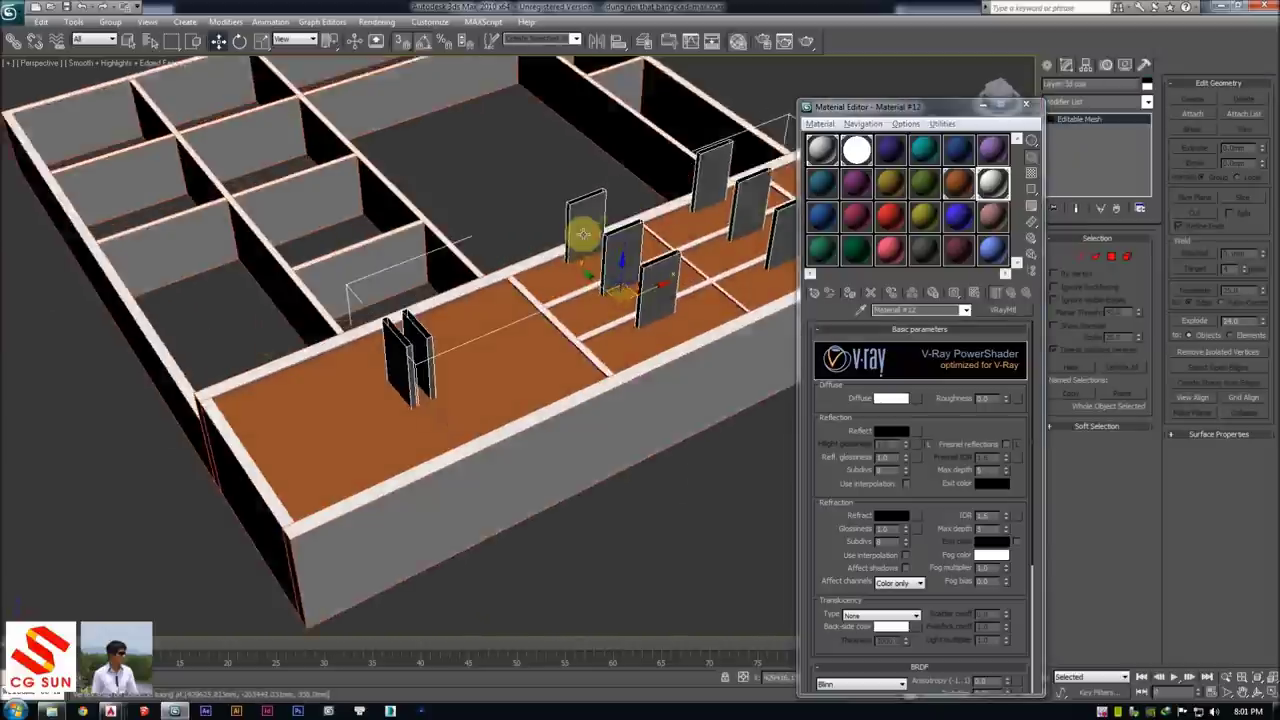
key(t)
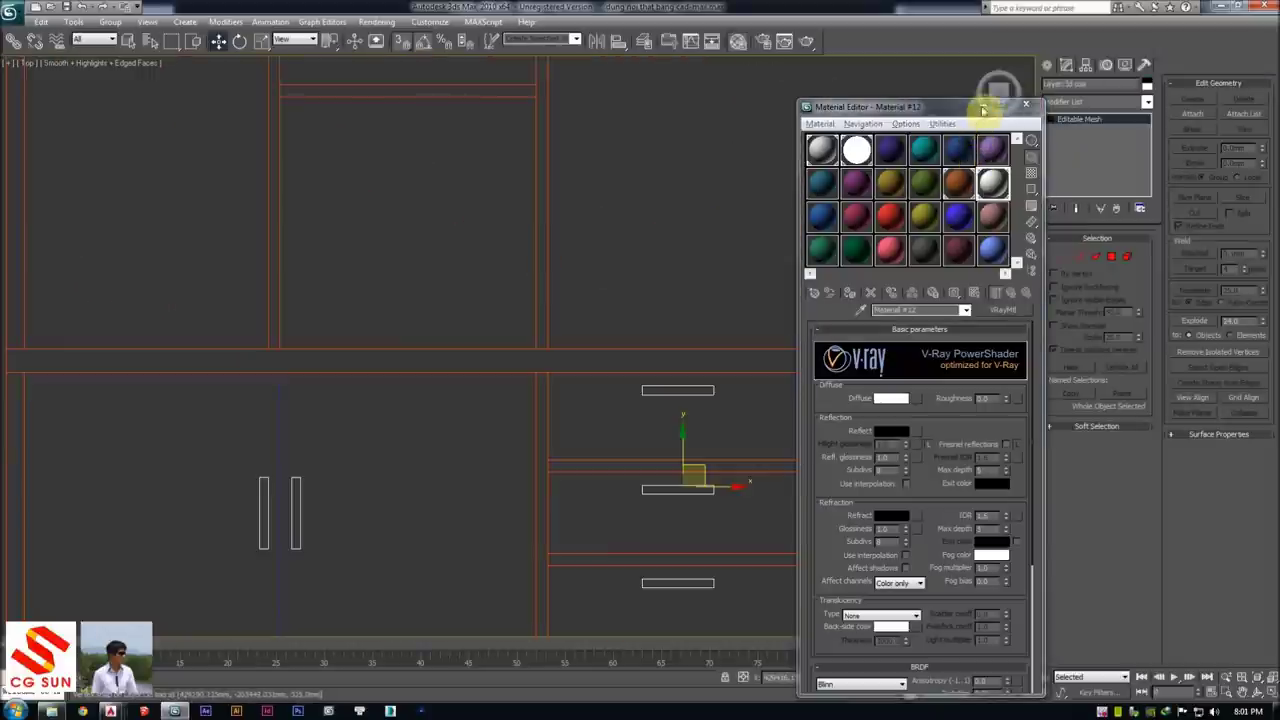
click(983, 108)
key(F12)
middle_drag(731, 203, 629, 226)
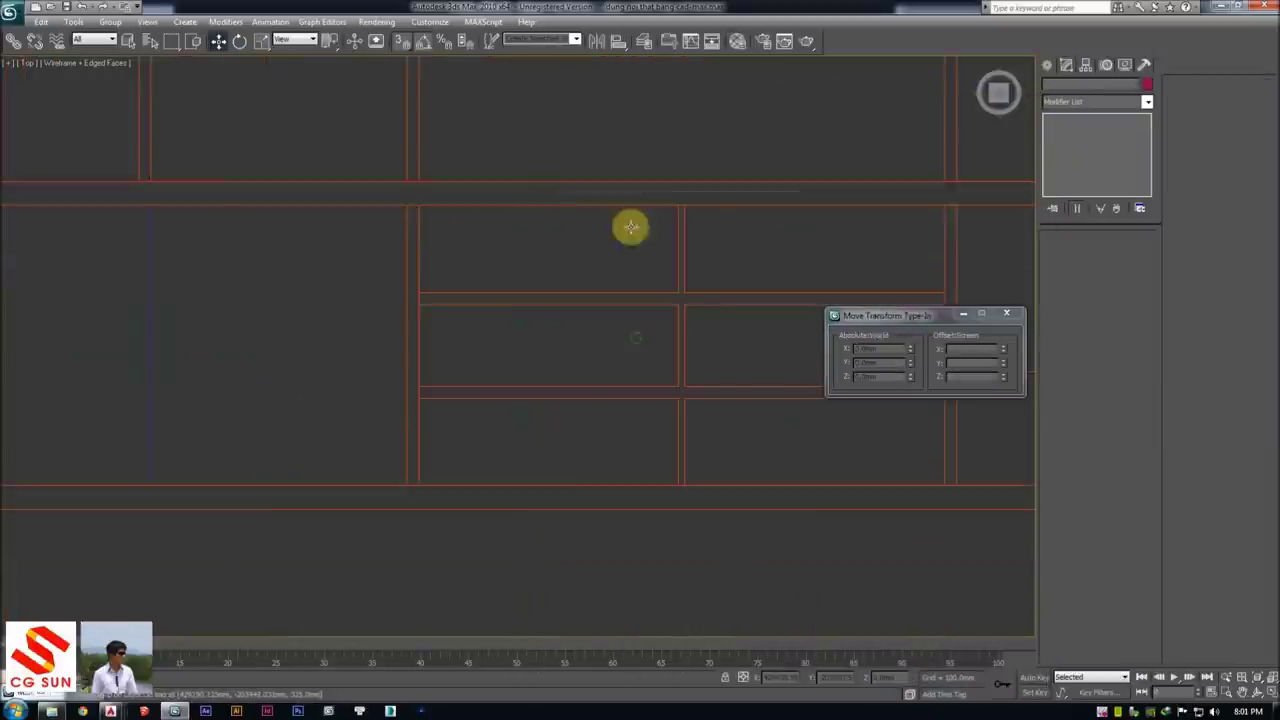
Turn on snaps and draw a rectangle in the Top view plan
click(1050, 67)
middle_drag(676, 303, 526, 303)
scroll(526, 303, up, 2)
scroll(371, 320, up, 2)
click(398, 44)
drag(278, 255, 311, 334)
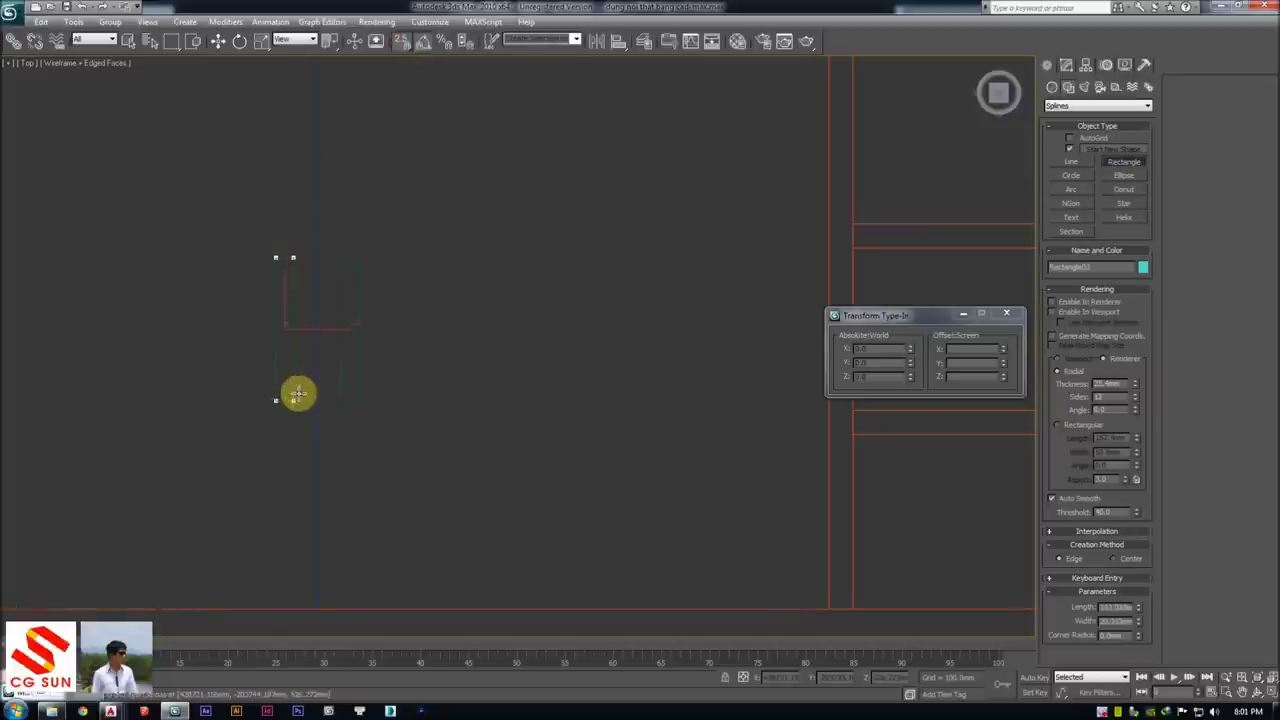
Move the rectangle into a drawer cell of the cabinet
key(w)
drag(302, 396, 357, 400)
scroll(314, 350, down, 2)
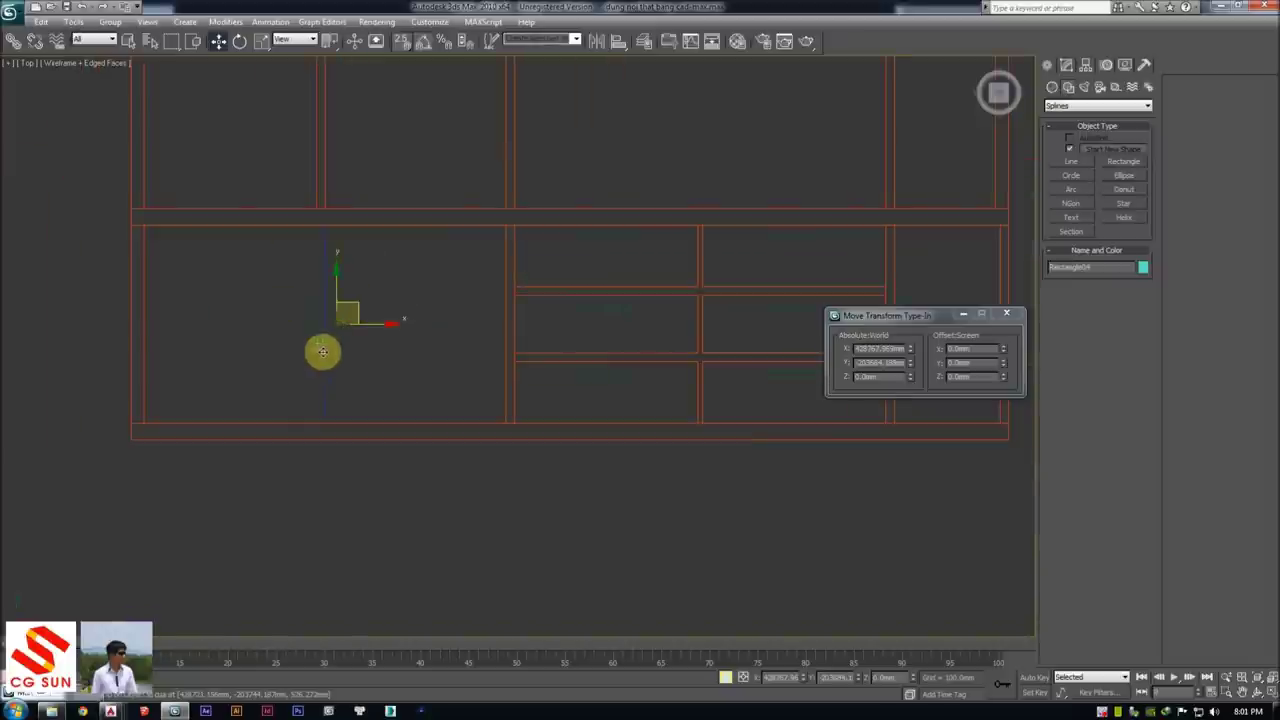
middle_drag(322, 351, 180, 348)
middle_drag(533, 272, 530, 287)
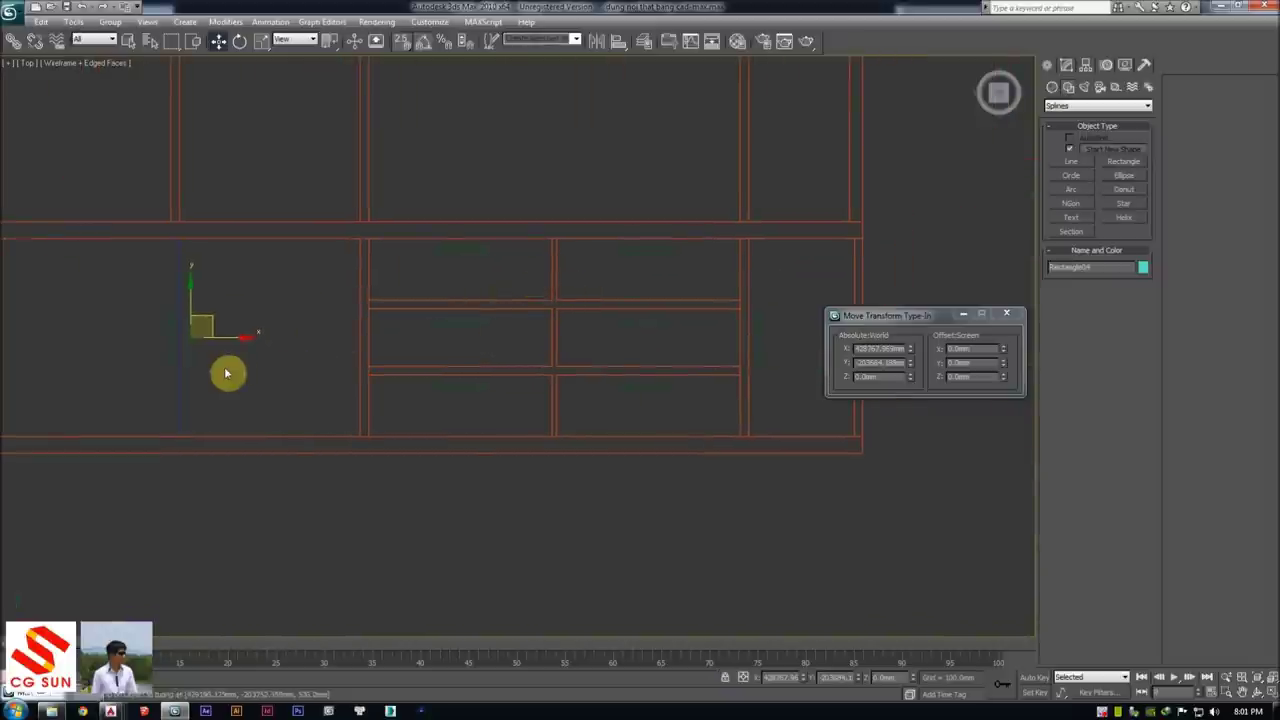
drag(200, 361, 766, 366)
middle_drag(606, 351, 572, 359)
Draw a small handle rectangle and make a Shift-move copy of it
click(1121, 162)
scroll(370, 280, up, 4)
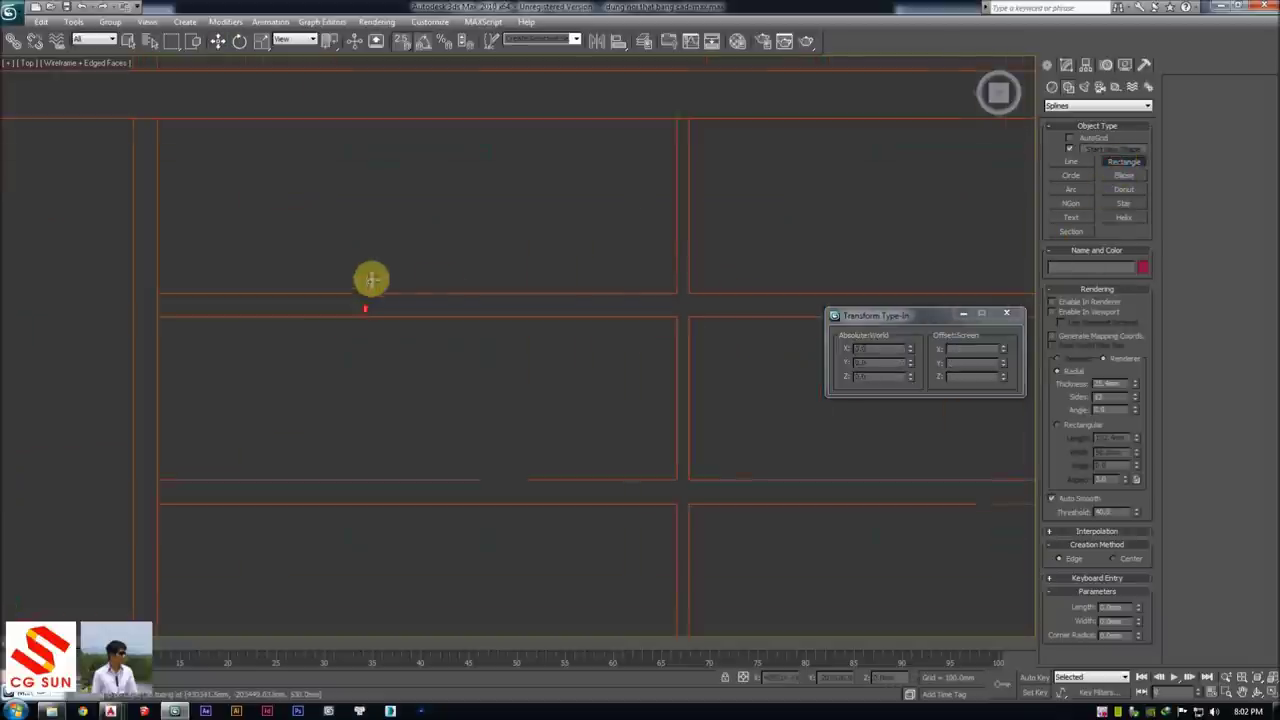
mouse_move(347, 148)
mouse_down()
mouse_move(457, 176)
mouse_move(480, 486)
mouse_up()
key(w)
scroll(494, 240, up, 2)
key(Return)
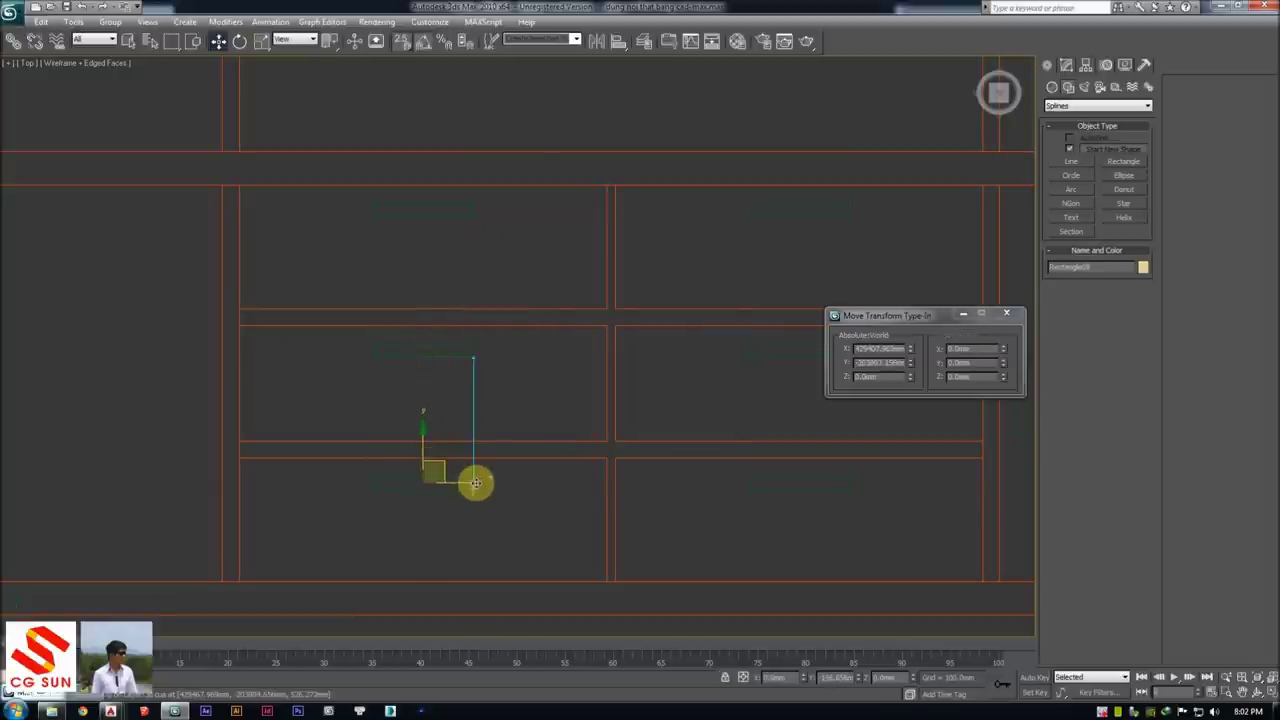
Clone the handle into the remaining drawers and adjust its position
key(Return)
scroll(352, 393, down, 3)
mouse_move(418, 405)
shift+mouse_down()
mouse_move(557, 414)
mouse_move(600, 394)
mouse_move(600, 337)
shift+mouse_up()
key(Return)
key(Return)
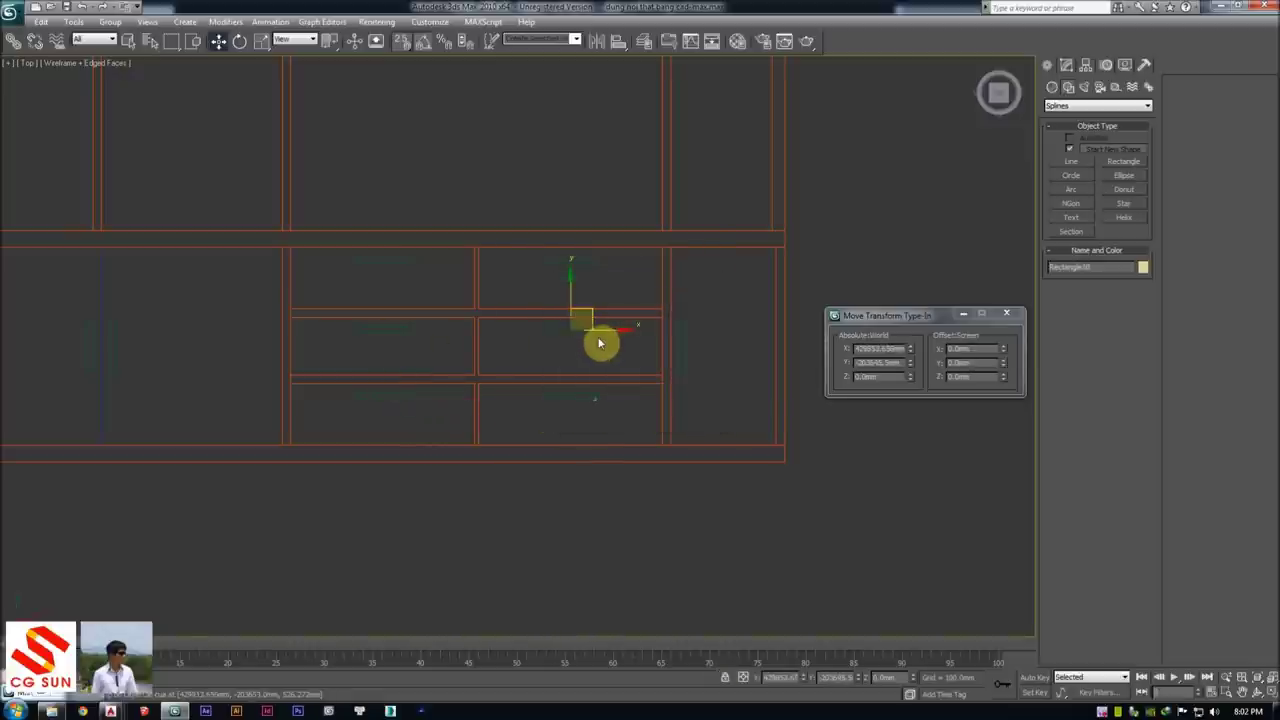
shift+drag(596, 318, 597, 266)
mouse_move(631, 283)
middle_down()
mouse_move(623, 314)
mouse_move(564, 186)
mouse_move(571, 237)
mouse_move(499, 353)
mouse_move(591, 277)
mouse_move(497, 357)
mouse_move(477, 309)
mouse_move(534, 329)
middle_up()
key(p)
Convert a drawer handle to an editable spline and attach the other handles to it
click(495, 308)
right_click(534, 327)
mouse_move(588, 410)
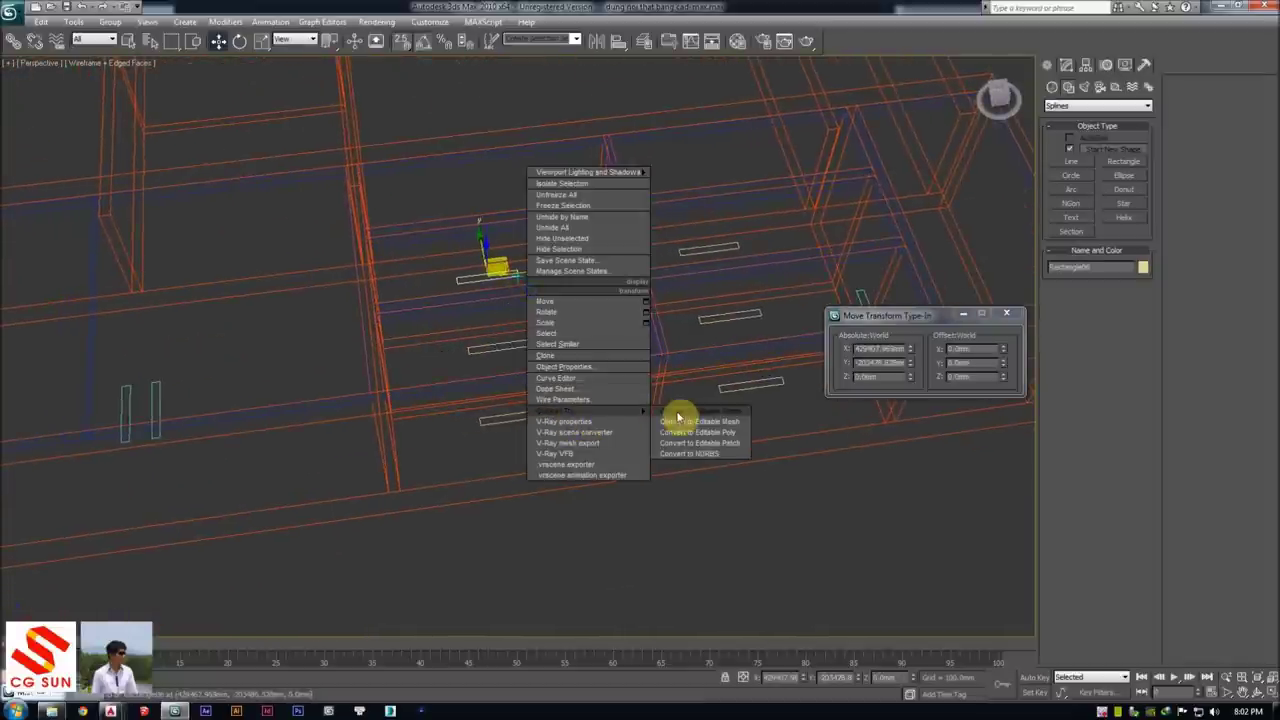
click(679, 417)
click(1192, 166)
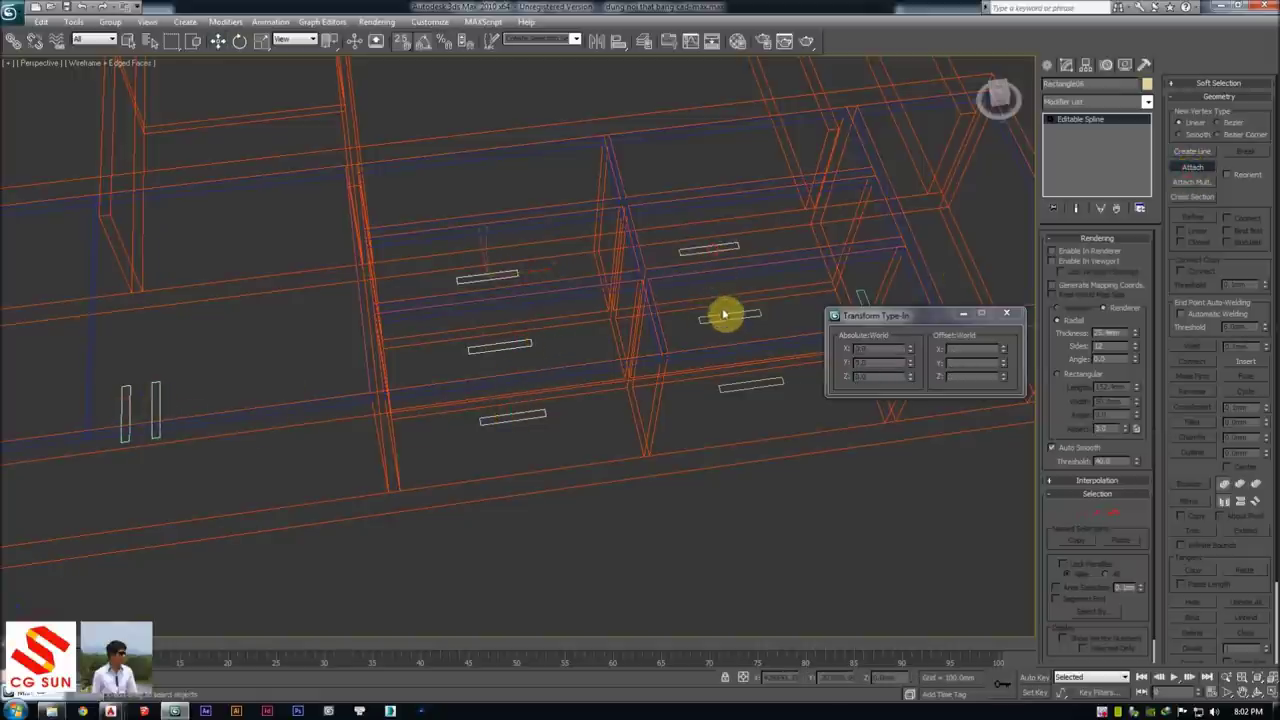
scroll(745, 378, down, 5)
mouse_move(391, 354)
alt+middle_down()
mouse_move(480, 340)
mouse_move(560, 300)
alt+middle_up()
key(w)
Extrude the handle outlines 20 mm into solid handles
click(1120, 102)
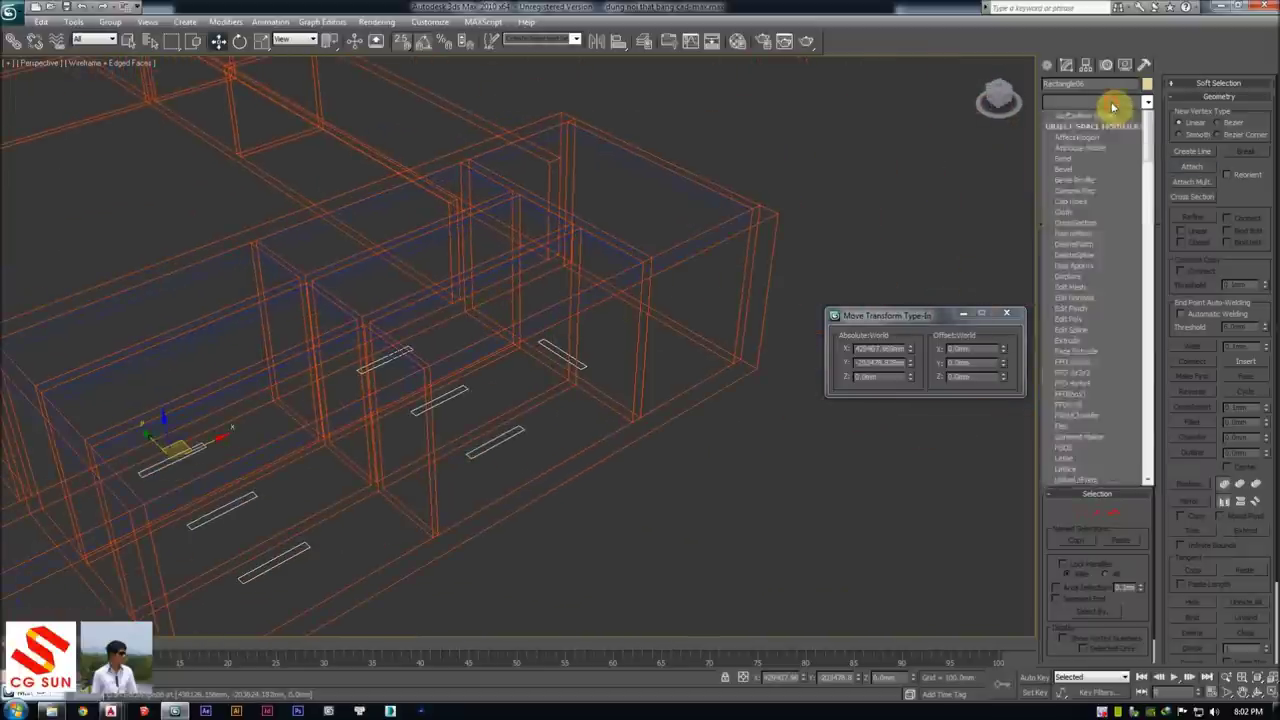
click(1075, 169)
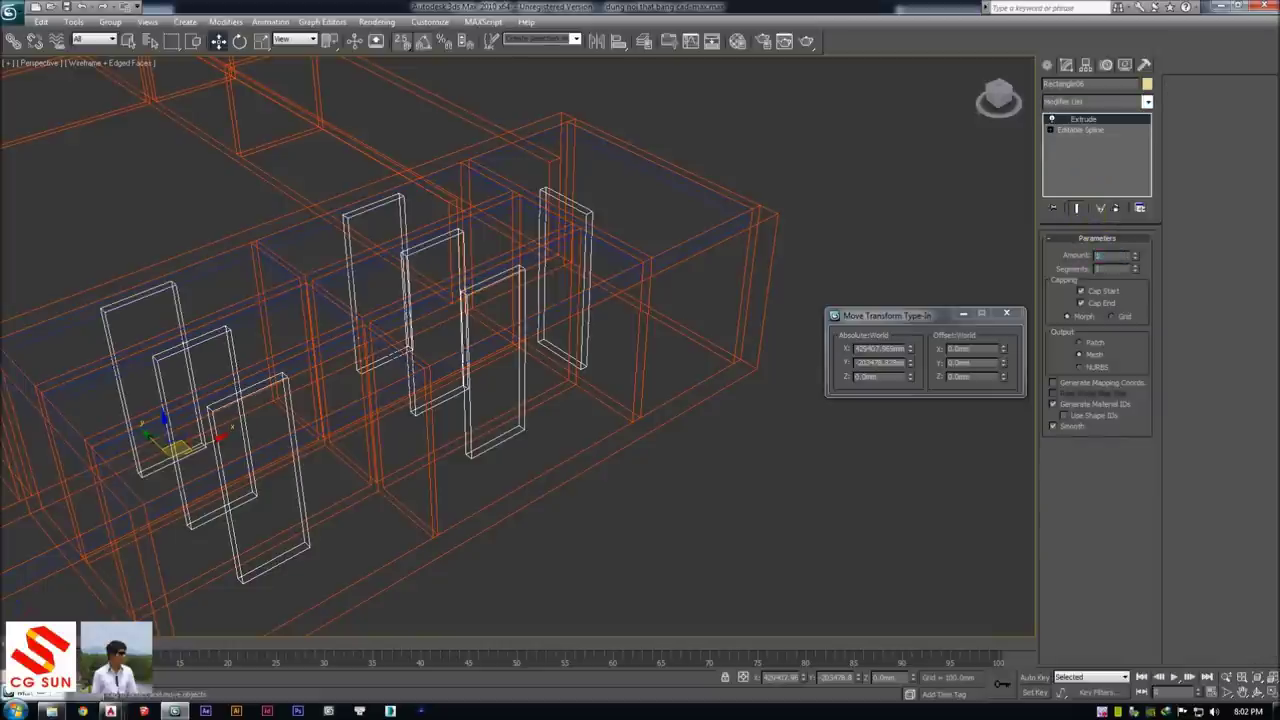
text(20)
key(Return)
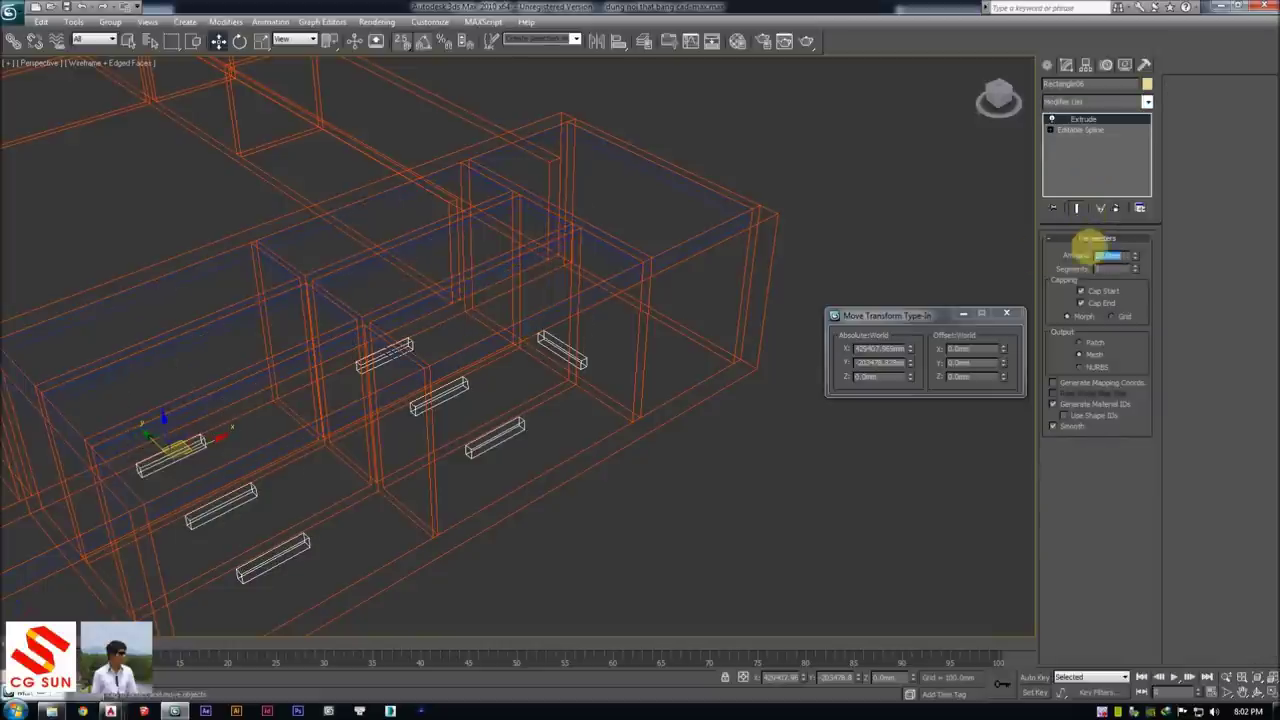
alt+middle_drag(920, 271, 729, 237)
key(F3)
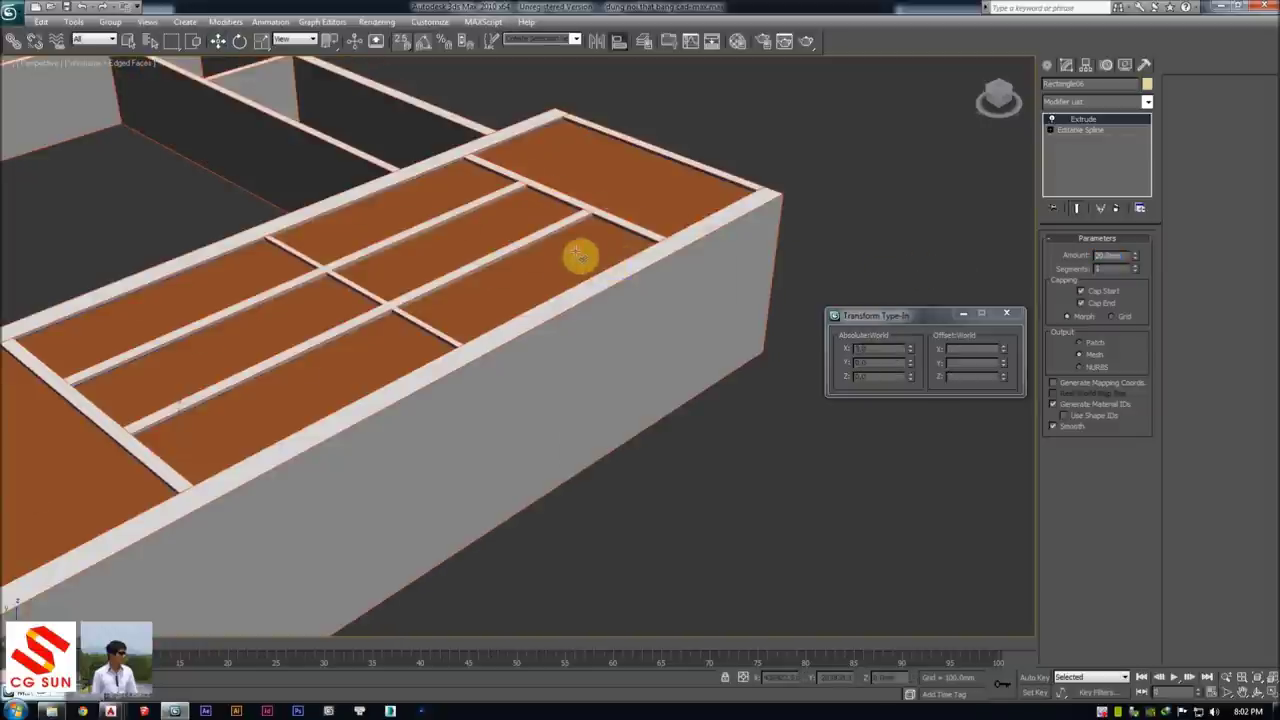
Align handles' Z minimum to the panels' maximum so they sit flush, then select the whole cabinet
click(579, 256)
click(598, 301)
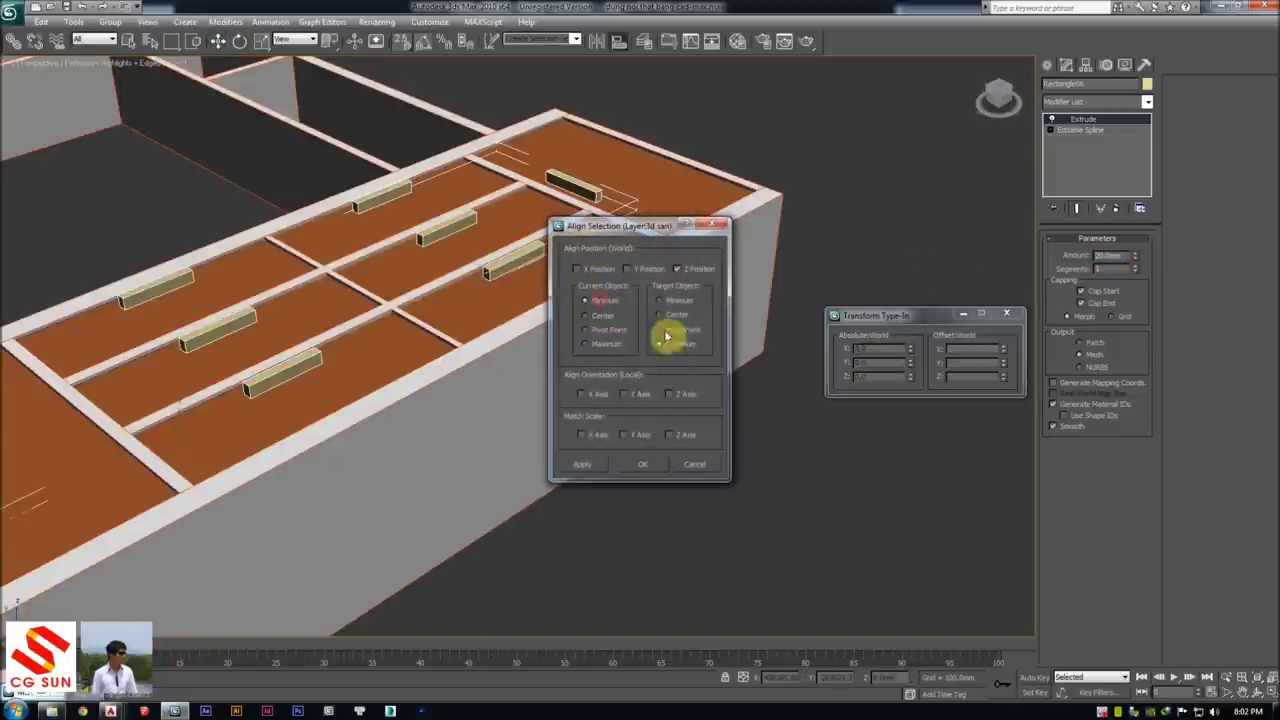
click(662, 464)
click(763, 543)
mouse_move(466, 371)
alt+middle_down()
mouse_move(489, 316)
mouse_move(500, 329)
mouse_move(546, 283)
mouse_move(543, 231)
mouse_move(522, 276)
alt+middle_up()
key(F3)
mouse_move(700, 75)
mouse_down()
mouse_move(223, 517)
mouse_move(182, 588)
mouse_up()
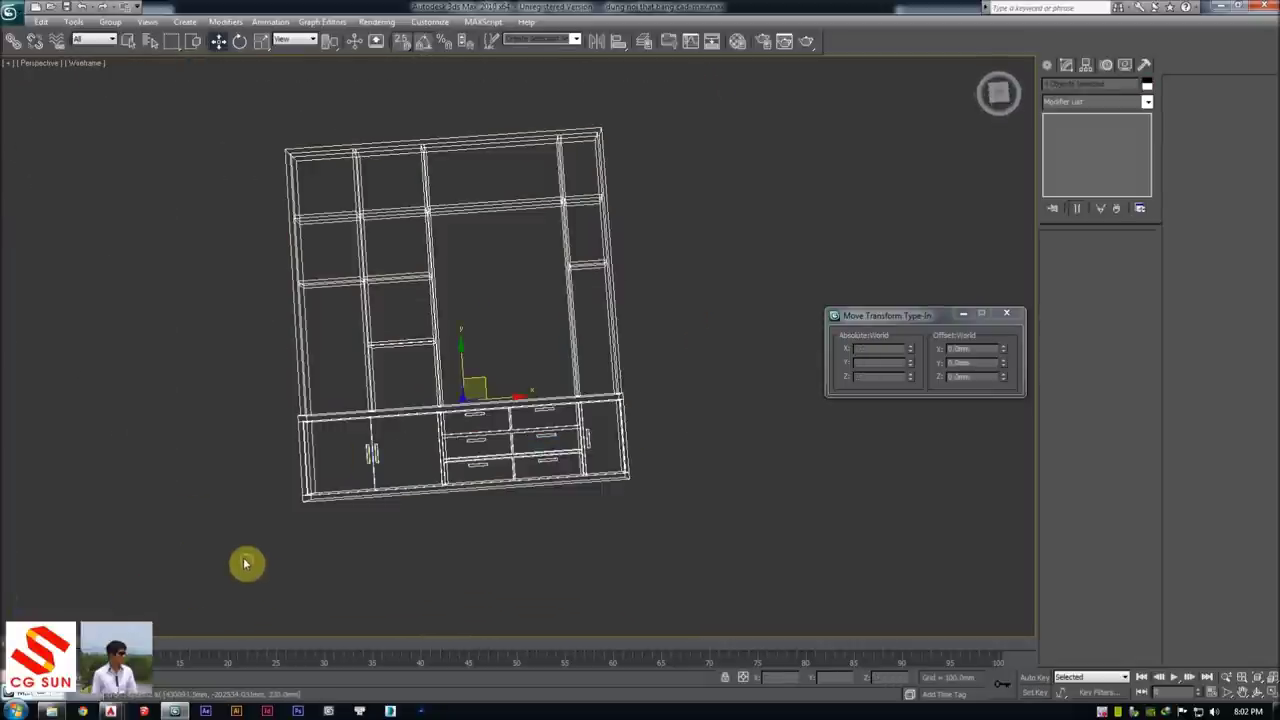
Group all the selected cabinet parts as Group01
alt+middle_drag(245, 563, 337, 557)
click(112, 22)
click(128, 48)
key(Return)
In Top view, move the cabinet group onto the apartment floor plan
key(t)
scroll(271, 134, down, 5)
scroll(443, 154, down, 5)
scroll(650, 270, down, 6)
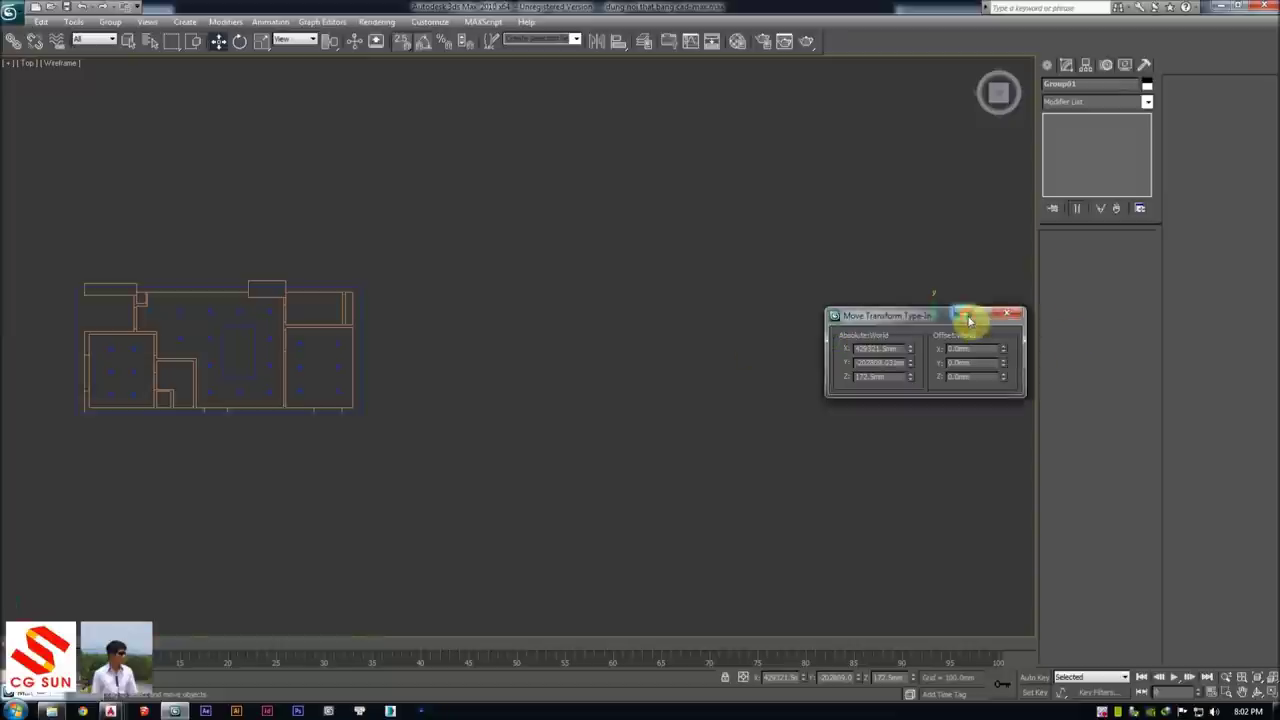
key(F12)
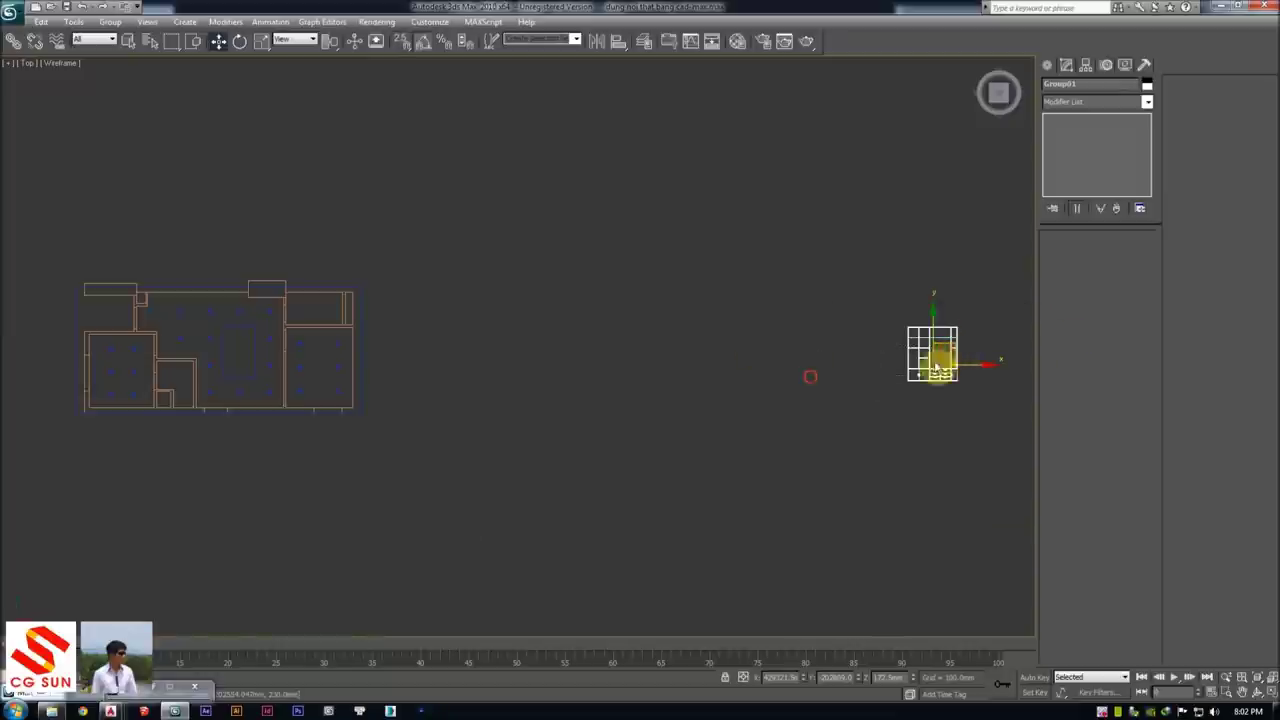
mouse_move(955, 345)
mouse_down()
mouse_move(329, 377)
mouse_move(226, 366)
mouse_up()
scroll(241, 382, up, 8)
scroll(440, 300, down, 3)
Rotate the cabinet 90° and snap it into the wall corner
key(e)
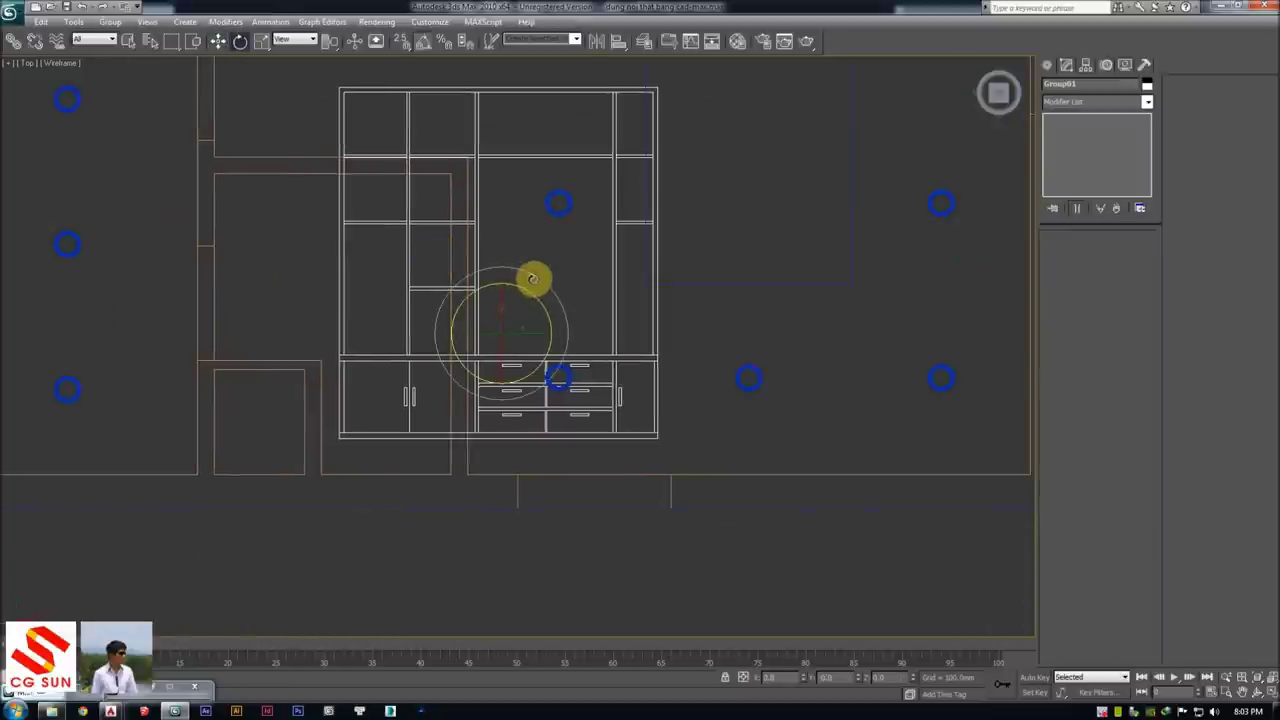
drag(532, 278, 479, 246)
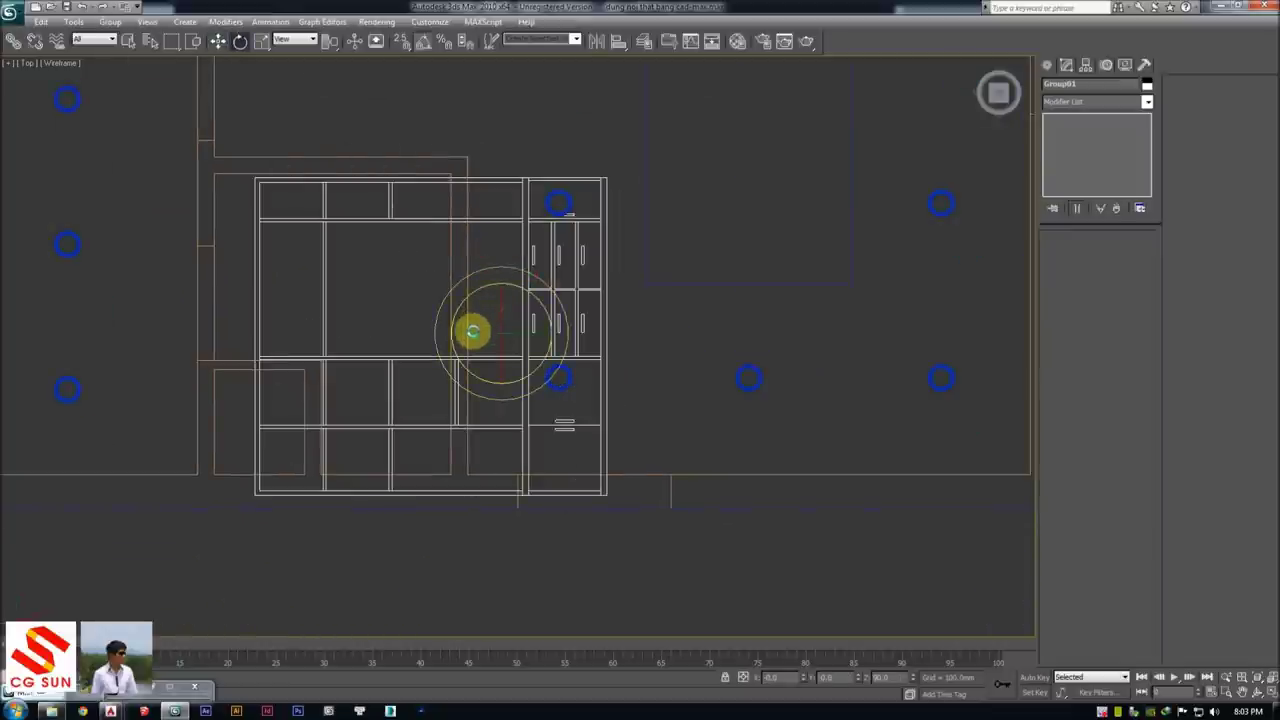
drag(472, 332, 532, 333)
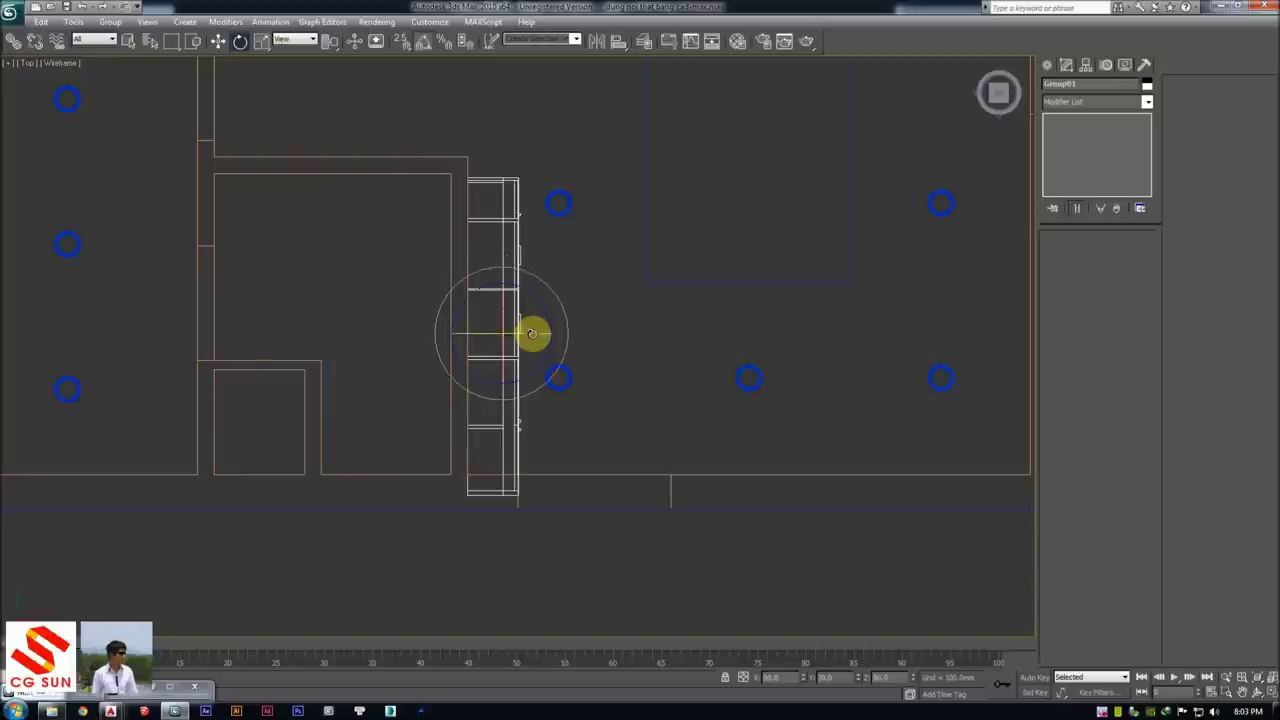
key(w)
scroll(477, 429, up, 3)
scroll(443, 399, up, 2)
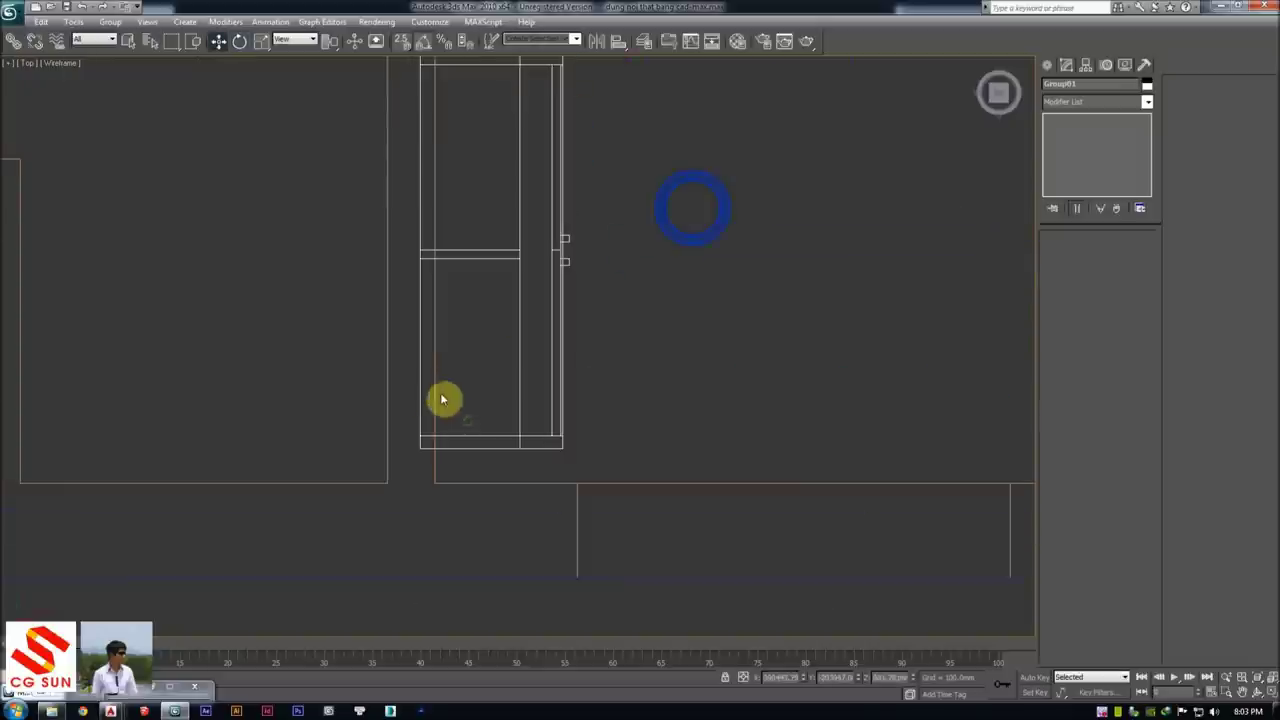
drag(421, 446, 434, 482)
Pan and zoom around the plan to check the cabinet's fit in the corner
middle_drag(434, 475, 466, 403)
scroll(347, 440, up, 3)
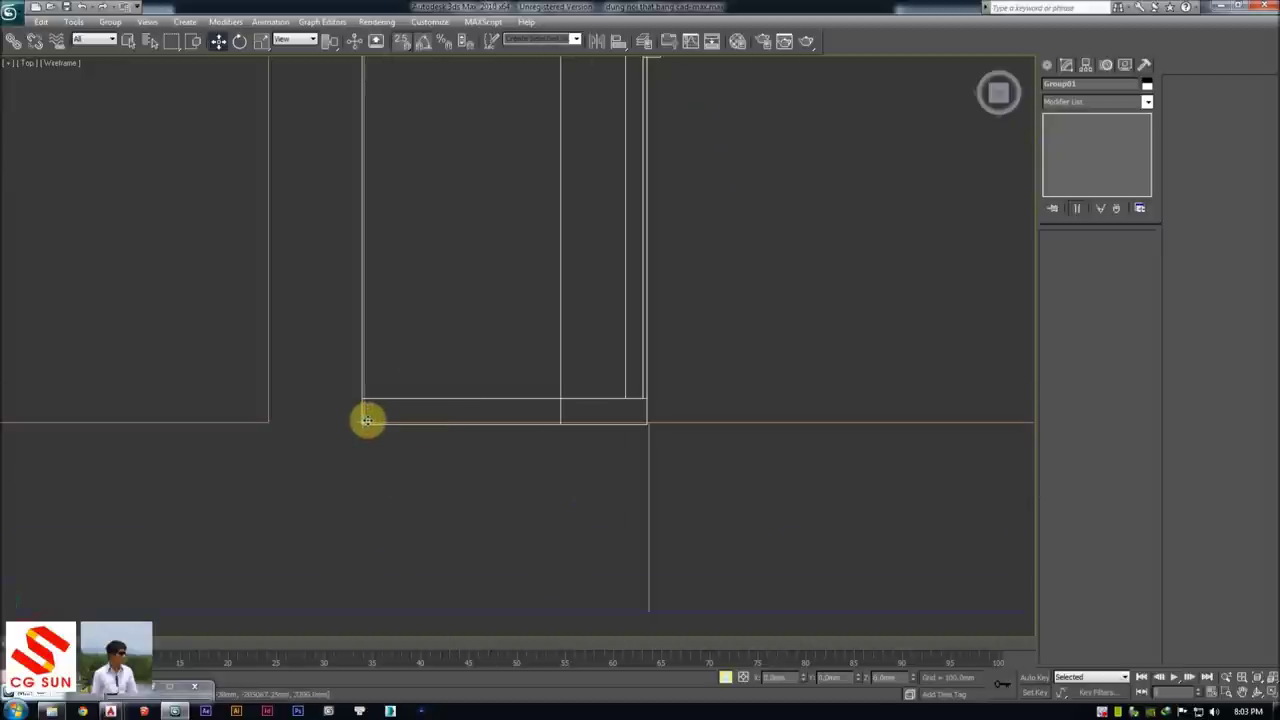
scroll(371, 418, up, 3)
middle_drag(371, 414, 510, 263)
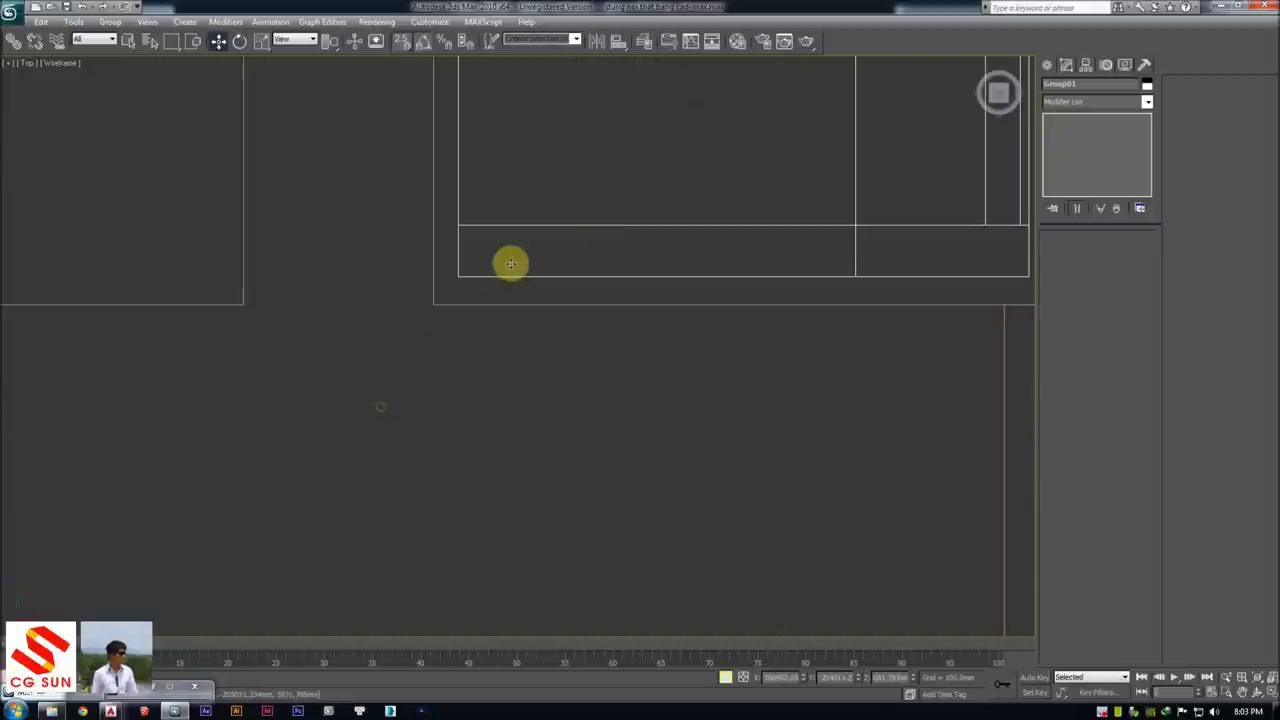
scroll(443, 291, down, 3)
middle_drag(689, 266, 687, 297)
scroll(687, 297, down, 3)
scroll(529, 331, up, 2)
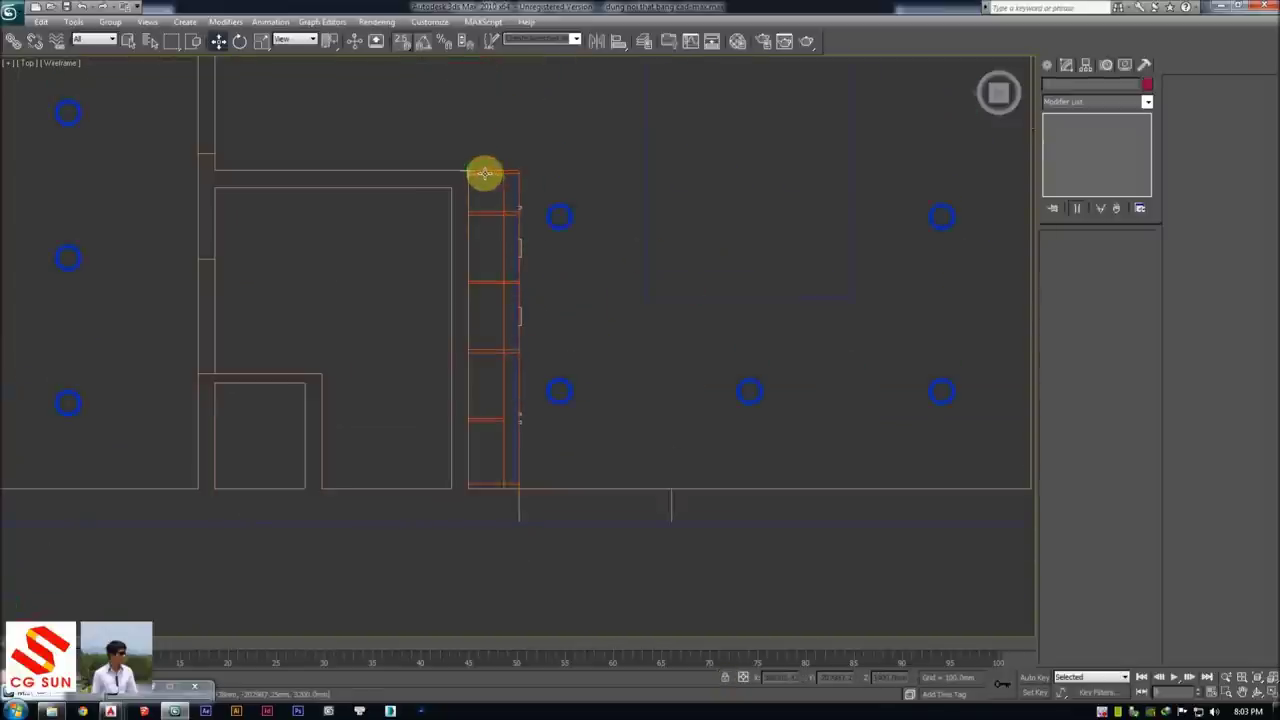
scroll(541, 181, down, 2)
scroll(517, 334, up, 2)
scroll(517, 334, up, 2)
scroll(527, 375, down, 3)
middle_drag(545, 263, 505, 371)
scroll(505, 371, down, 3)
In AutoCAD, window-select the red cabinet drawing beside the plan and delete it
key(alt+Tab)
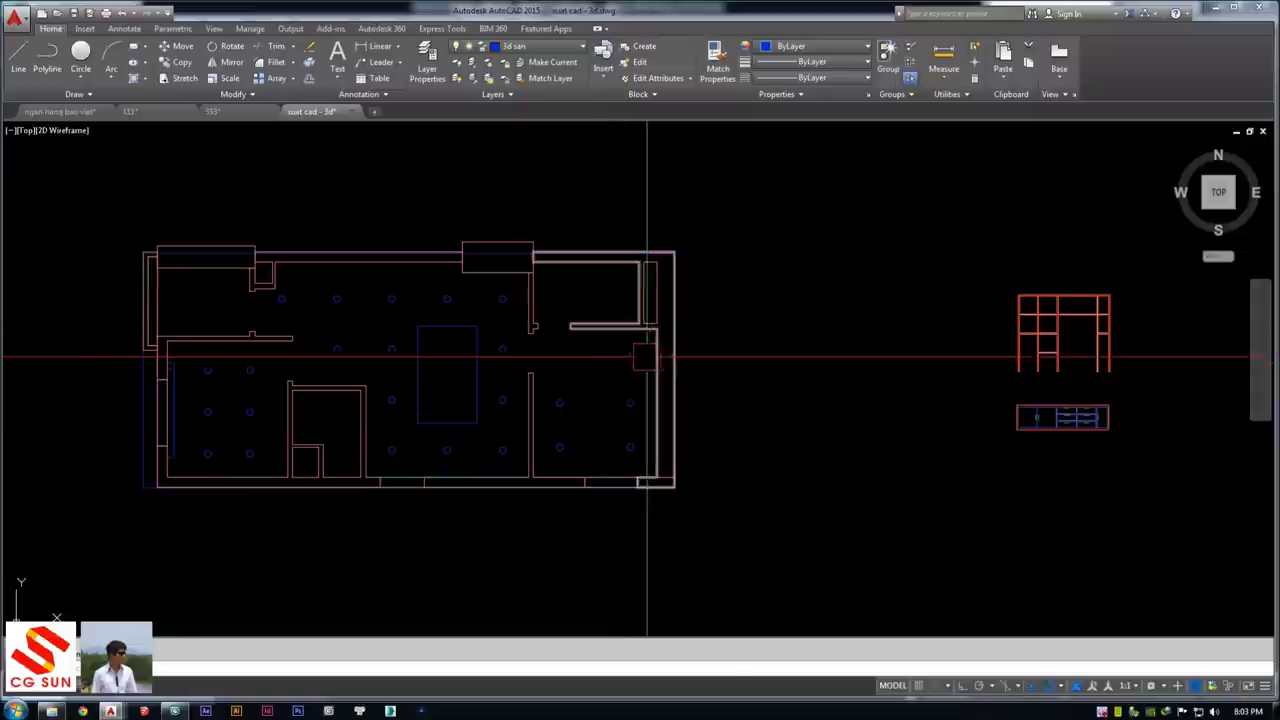
scroll(622, 272, down, 2)
scroll(622, 272, down, 2)
mouse_move(872, 463)
middle_down()
mouse_move(752, 355)
mouse_move(557, 357)
middle_up()
scroll(543, 271, up, 3)
click(600, 177)
click(434, 349)
key(Delete)
Pan and zoom along the sheet row to the furniture detail sheets
scroll(583, 338, down, 3)
scroll(571, 340, up, 3)
scroll(528, 350, down, 1)
middle_drag(671, 360, 511, 372)
scroll(511, 372, up, 3)
scroll(443, 350, up, 2)
scroll(508, 346, down, 3)
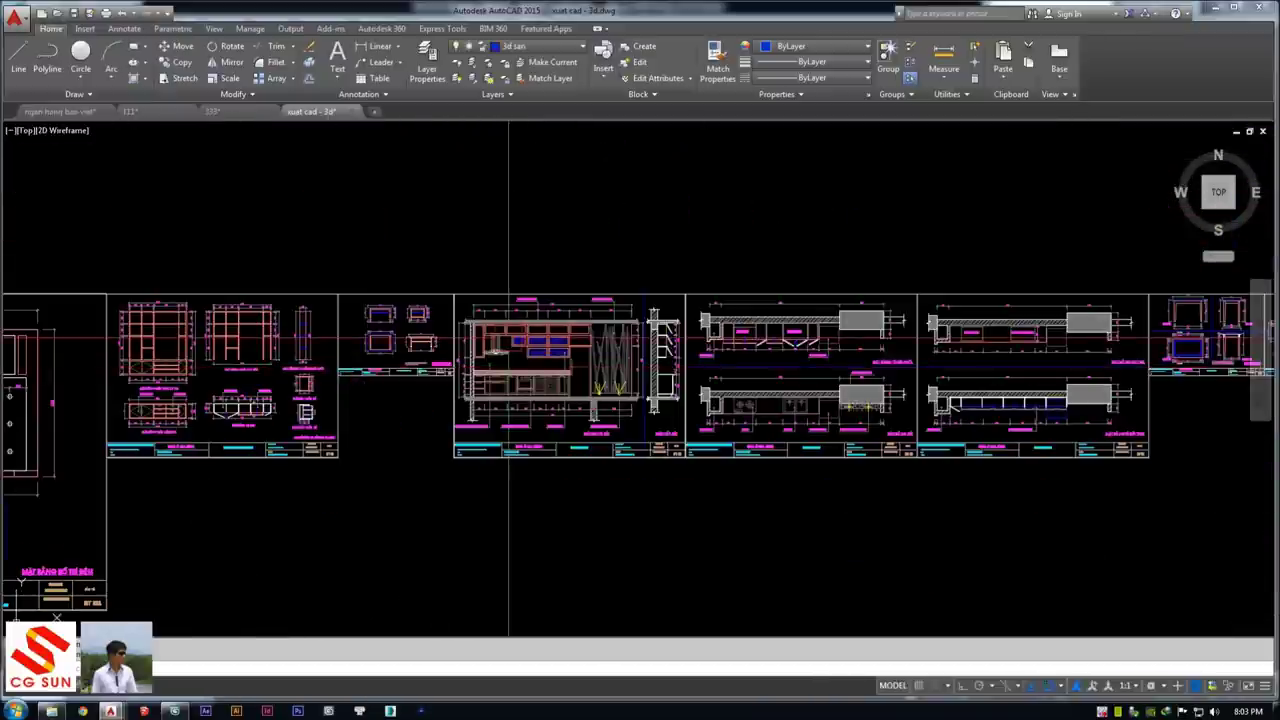
scroll(510, 345, up, 2)
scroll(455, 345, up, 1)
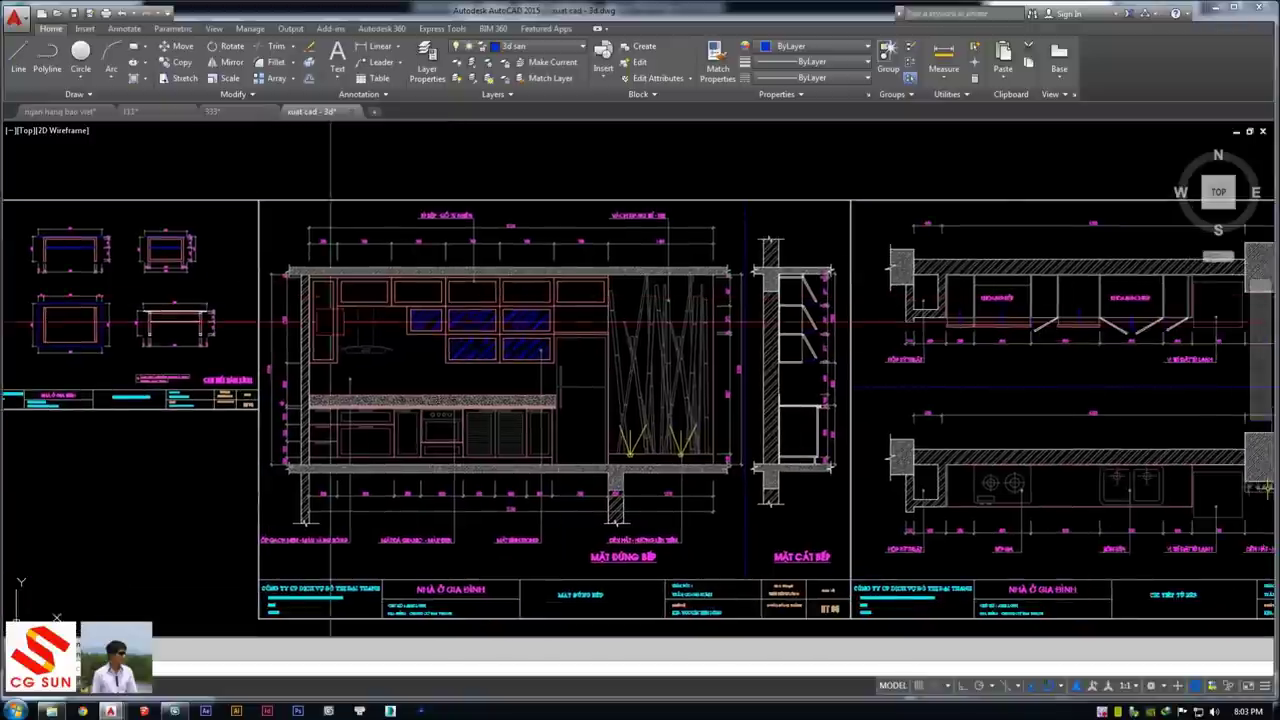
scroll(513, 345, up, 2)
scroll(497, 342, down, 1)
scroll(497, 342, down, 1)
scroll(600, 370, down, 2)
scroll(675, 385, up, 2)
middle_drag(675, 385, 345, 305)
middle_drag(660, 330, 450, 370)
middle_drag(680, 380, 624, 420)
scroll(624, 420, up, 1)
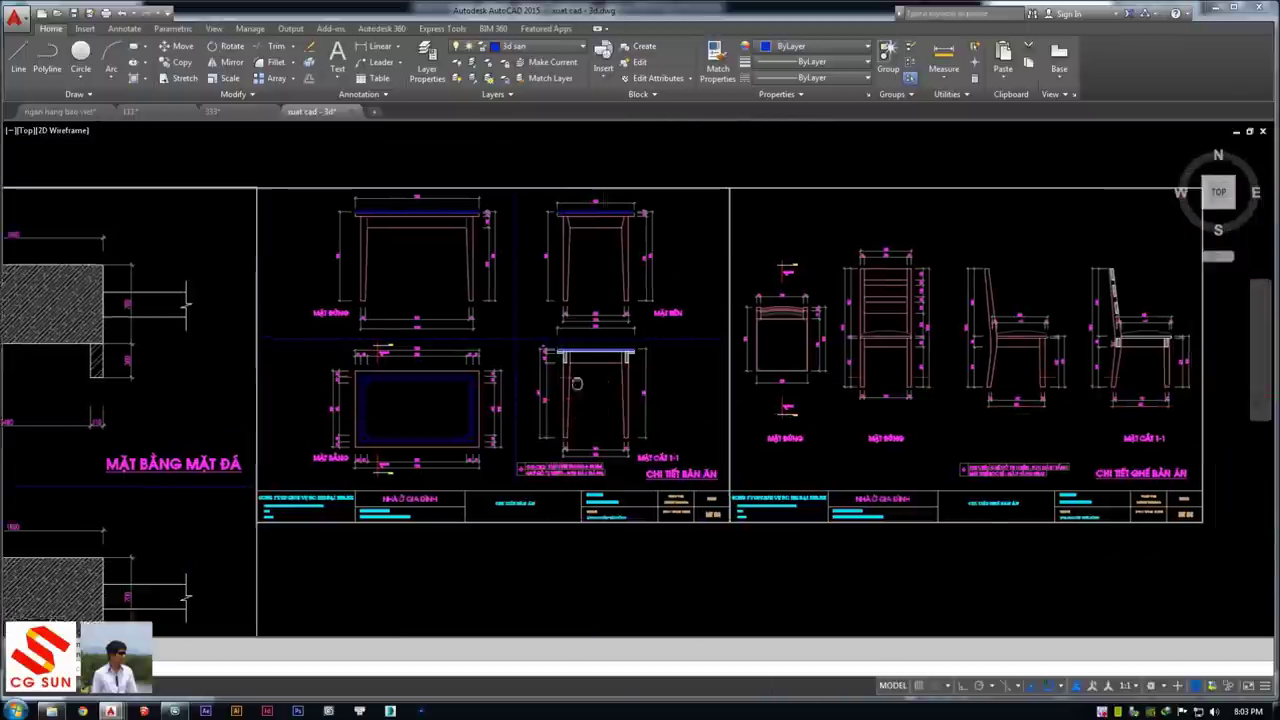
Review the bed plans, bed and wardrobe elevations and MẶT BÊN detail, then return to the floor plan
middle_drag(800, 380, 597, 380)
middle_drag(926, 387, 826, 387)
scroll(893, 387, up, 1)
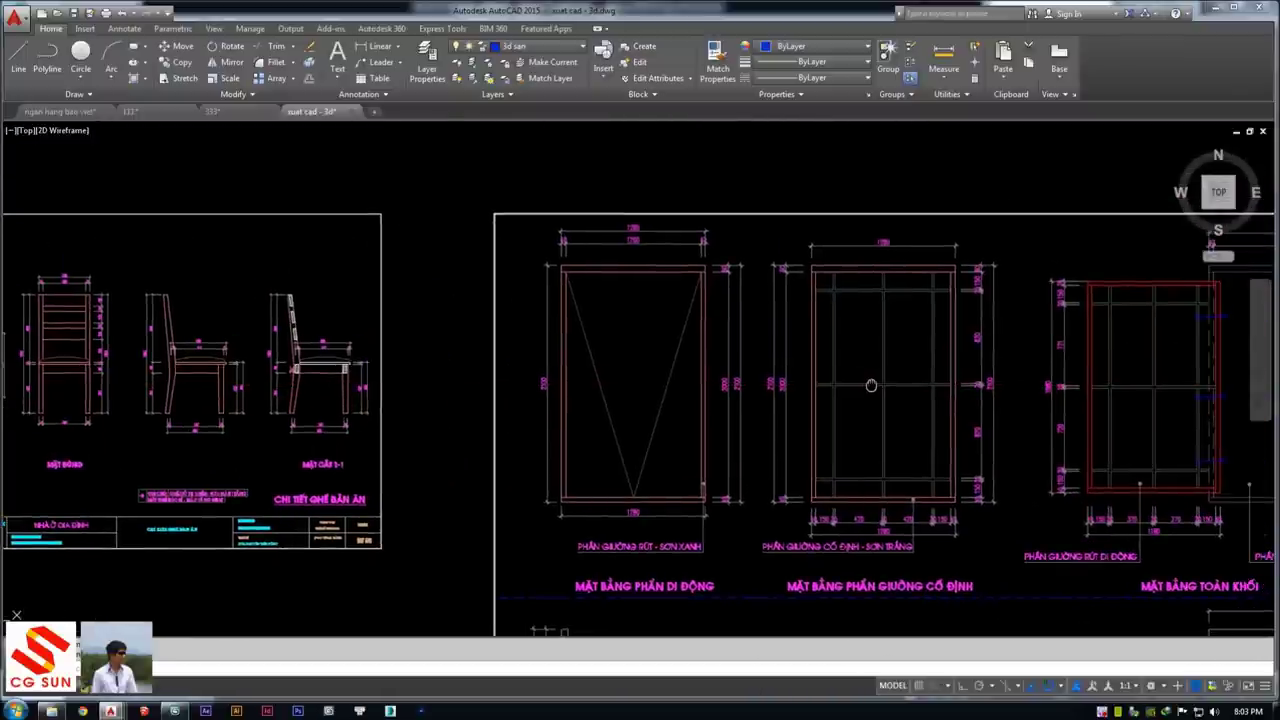
scroll(420, 450, up, 3)
scroll(420, 450, down, 3)
mouse_move(802, 417)
middle_down()
mouse_move(528, 377)
mouse_move(260, 380)
middle_up()
middle_drag(434, 448, 434, 400)
mouse_move(583, 356)
middle_down()
mouse_move(583, 167)
mouse_move(590, 193)
middle_up()
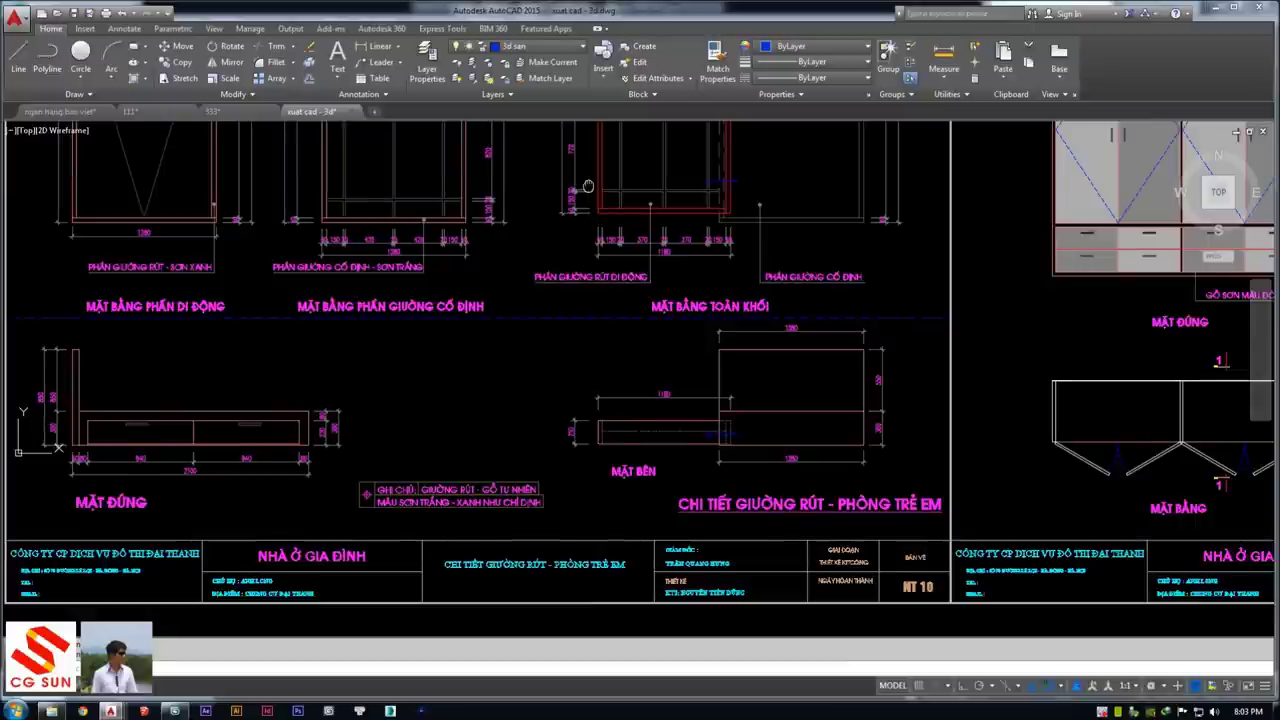
mouse_move(764, 343)
middle_down()
mouse_move(795, 478)
mouse_move(821, 383)
middle_up()
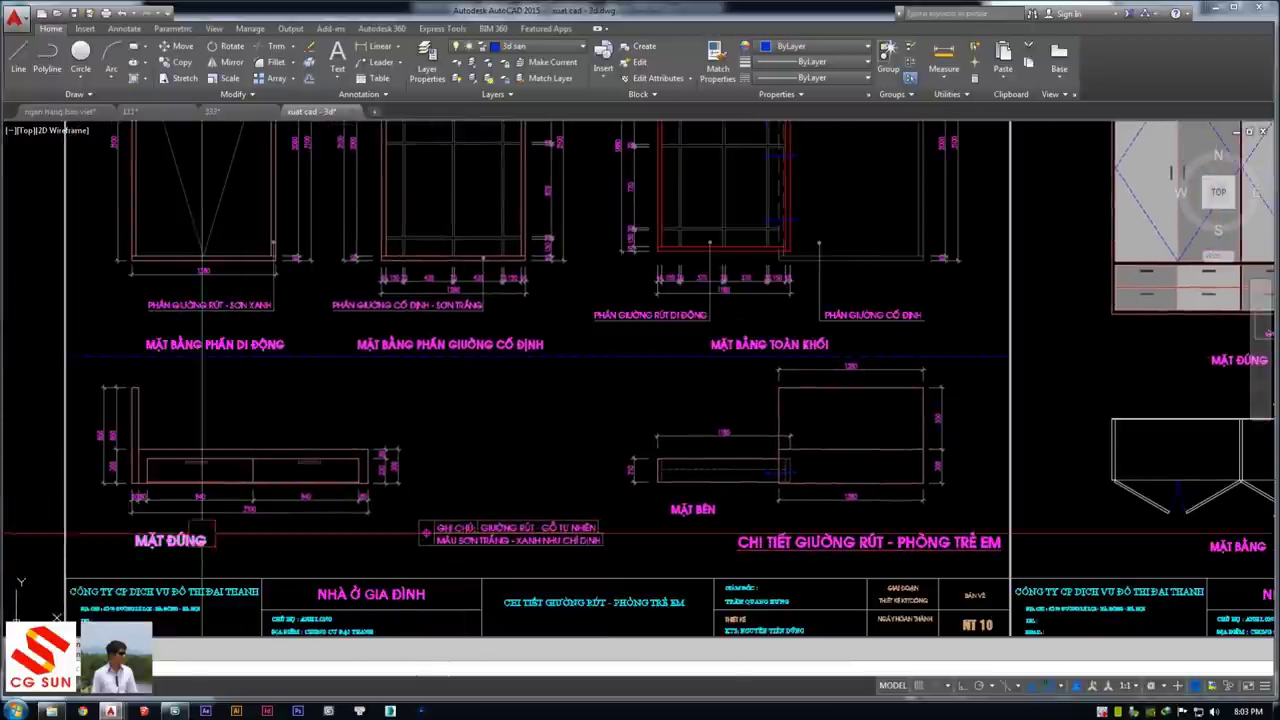
middle_drag(1030, 420, 730, 344)
mouse_move(1090, 353)
middle_down()
mouse_move(626, 396)
mouse_move(510, 340)
middle_up()
mouse_move(560, 380)
middle_down()
mouse_move(506, 368)
mouse_move(686, 357)
mouse_move(849, 300)
mouse_move(608, 300)
middle_up()
scroll(686, 357, down, 2)
scroll(849, 300, down, 2)
scroll(608, 300, down, 1)
scroll(608, 300, down, 2)
middle_drag(280, 343, 657, 390)
scroll(523, 400, up, 2)
scroll(580, 400, down, 2)
middle_drag(580, 400, 960, 405)
scroll(602, 405, up, 2)
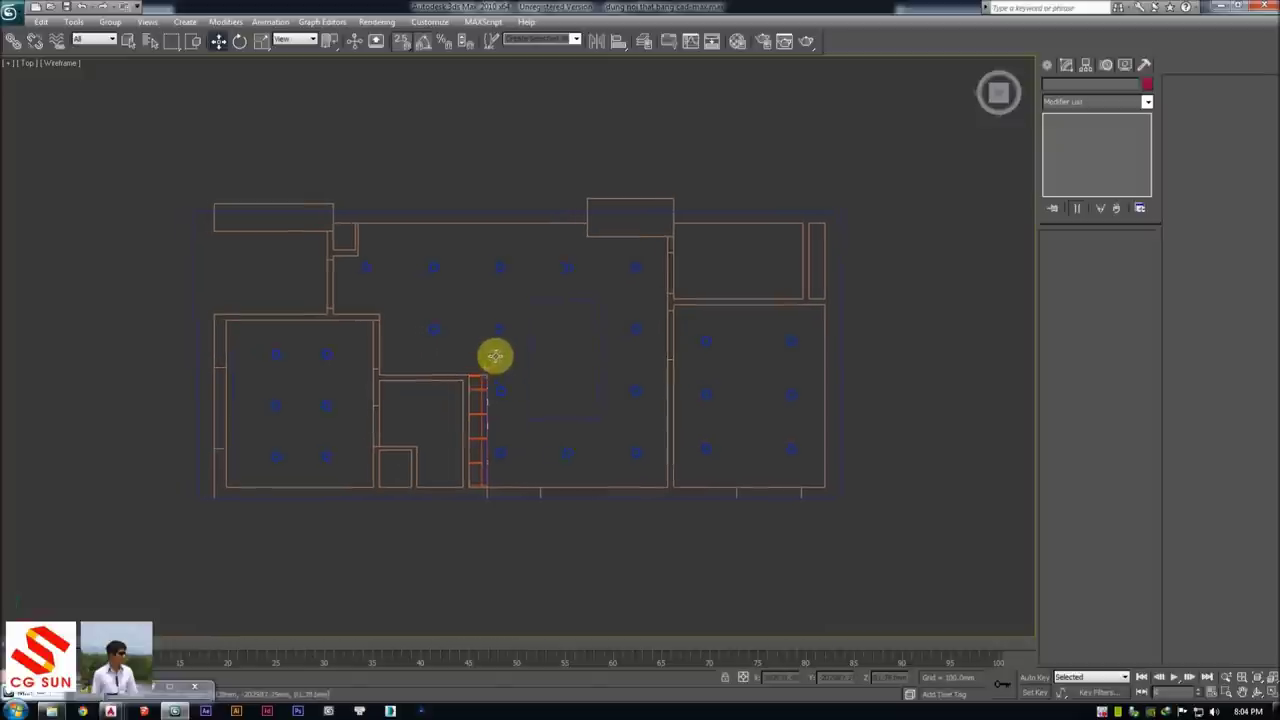
scroll(491, 357, up, 2)
scroll(469, 383, up, 2)
mouse_move(457, 391)
middle_down()
mouse_move(524, 382)
mouse_move(423, 363)
middle_up()
Select the ceiling slab and orbit to view the building walls in wireframe
key(F3)
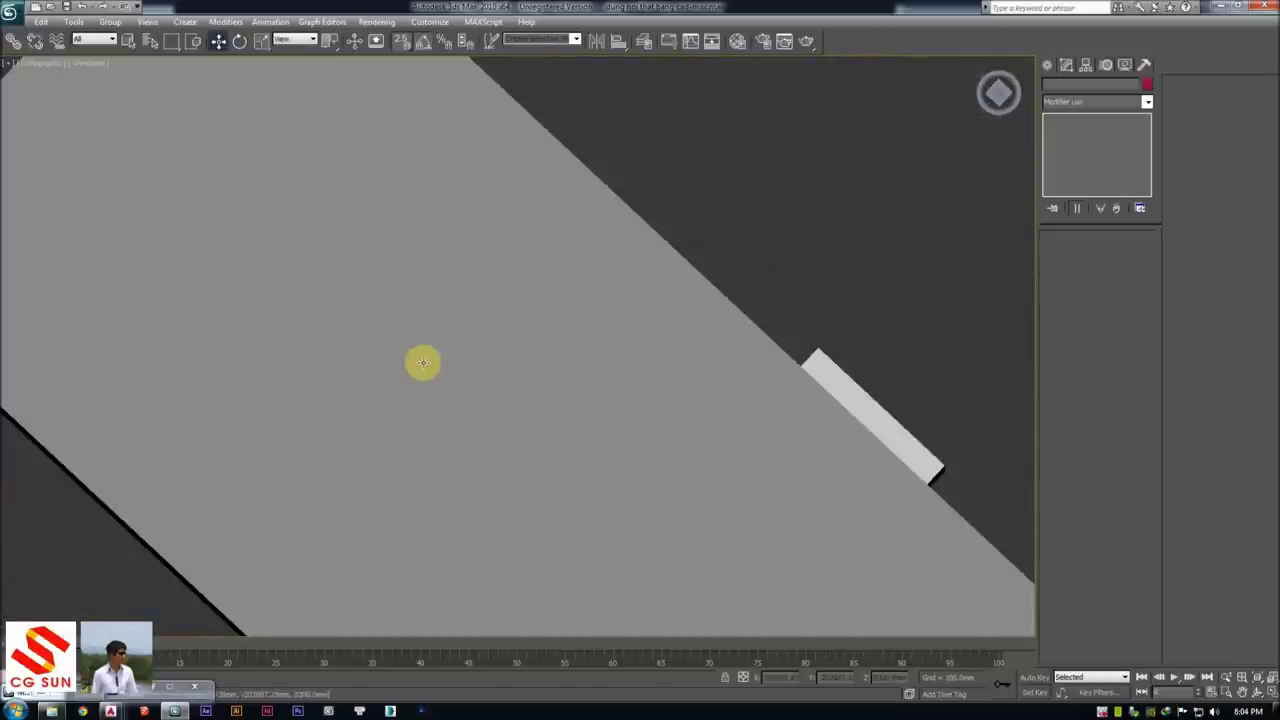
scroll(430, 320, down, 3)
click(508, 265)
right_click(620, 255)
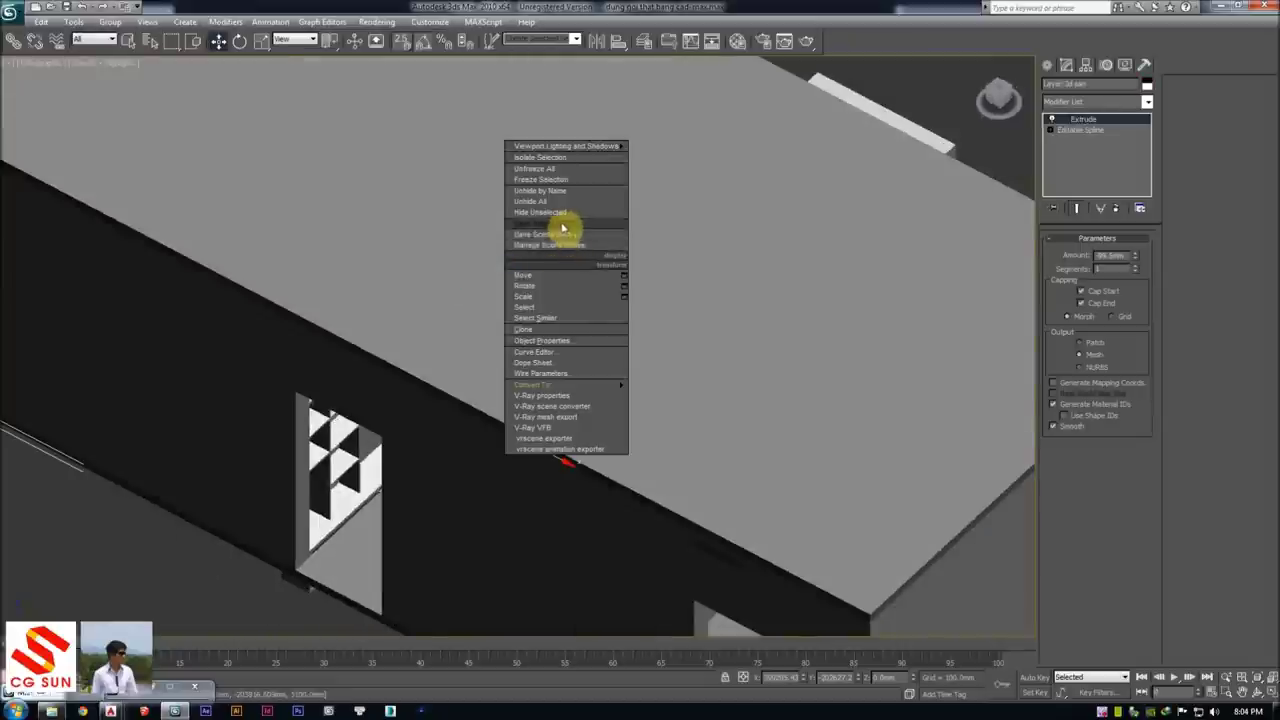
click(566, 274)
mouse_move(566, 274)
alt+middle_down()
mouse_move(551, 323)
mouse_move(592, 336)
mouse_move(694, 203)
alt+middle_up()
key(F3)
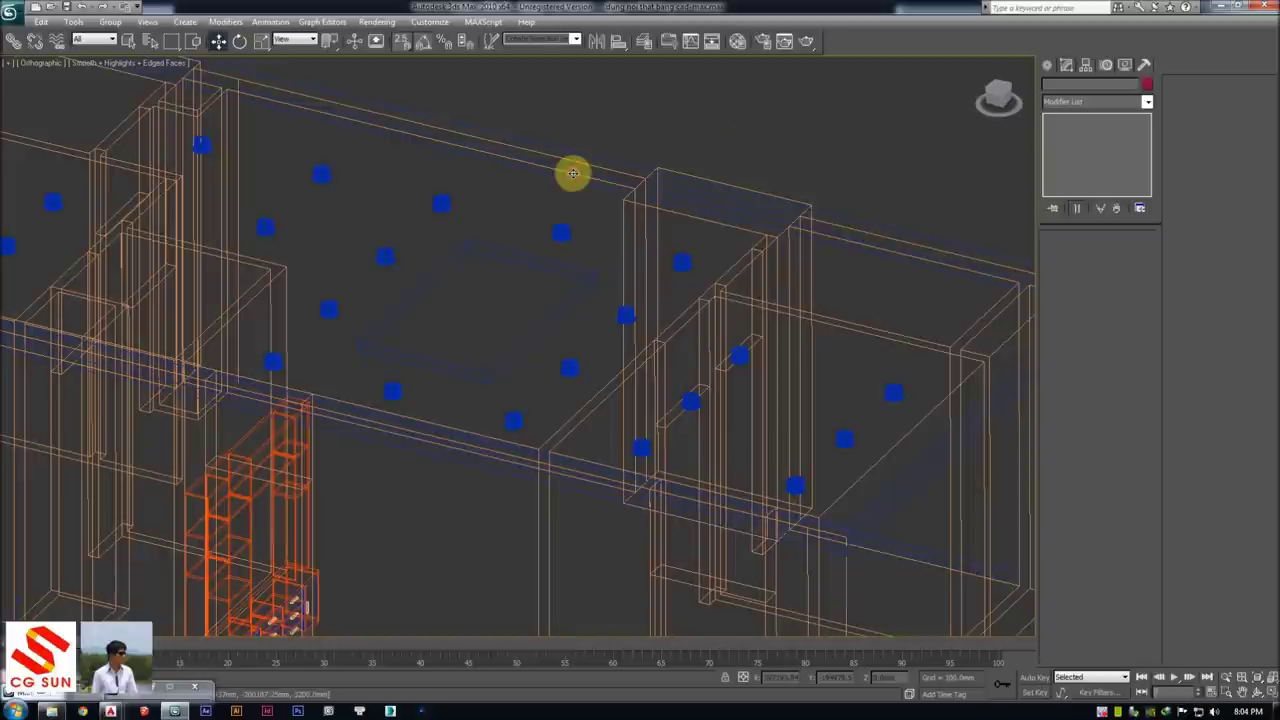
Select the upper and lower ceiling beams and hide them
click(587, 153)
right_click(620, 175)
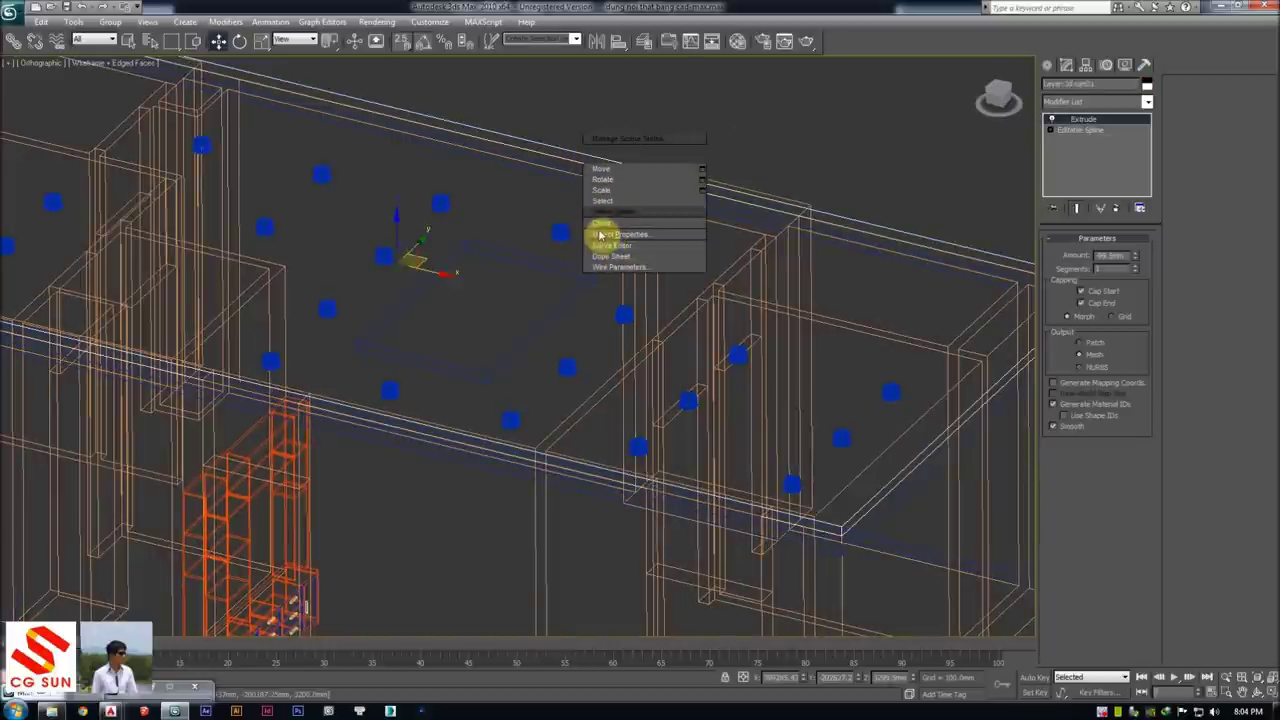
click(540, 228)
right_click(536, 232)
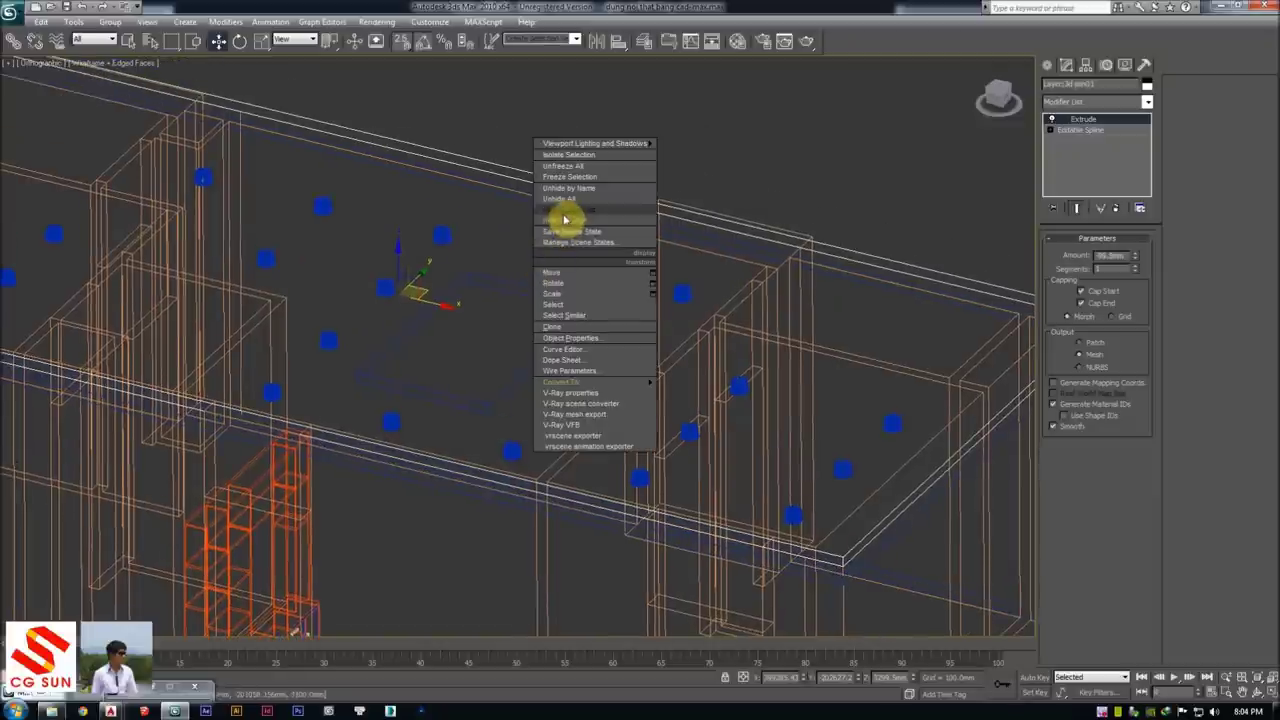
click(565, 224)
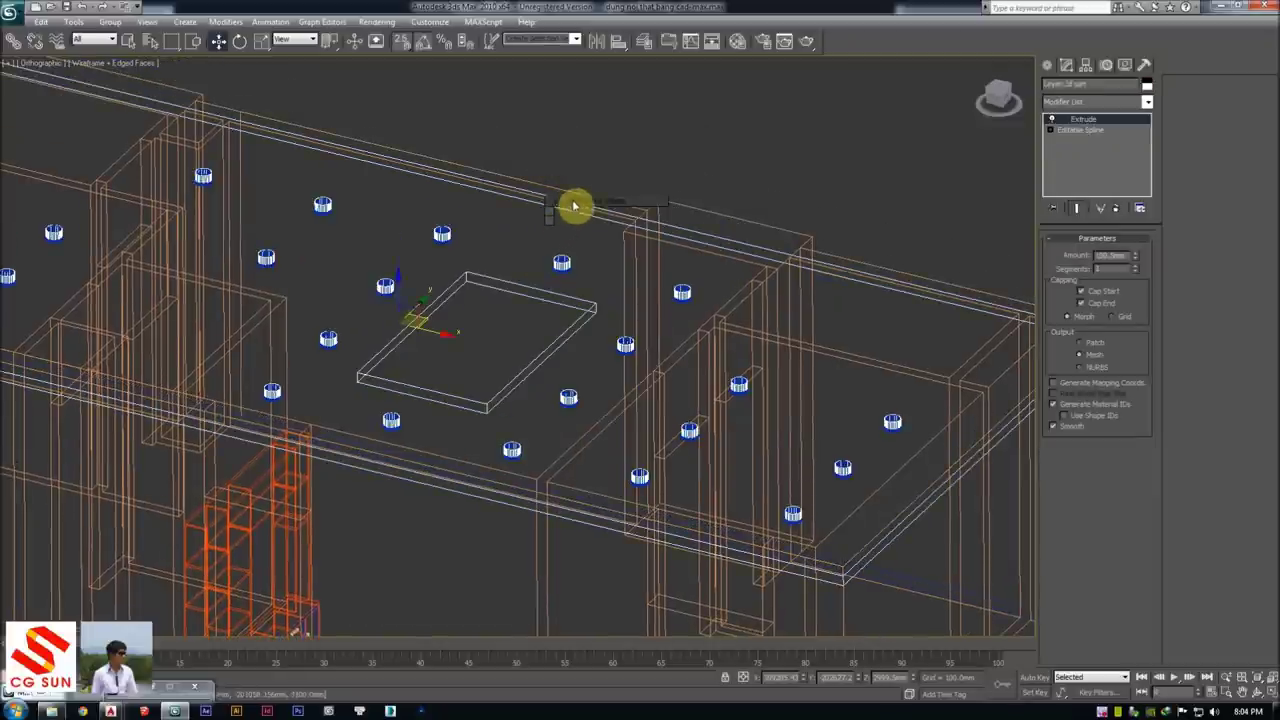
Select the light-fixture circle splines and hide them
key(F3)
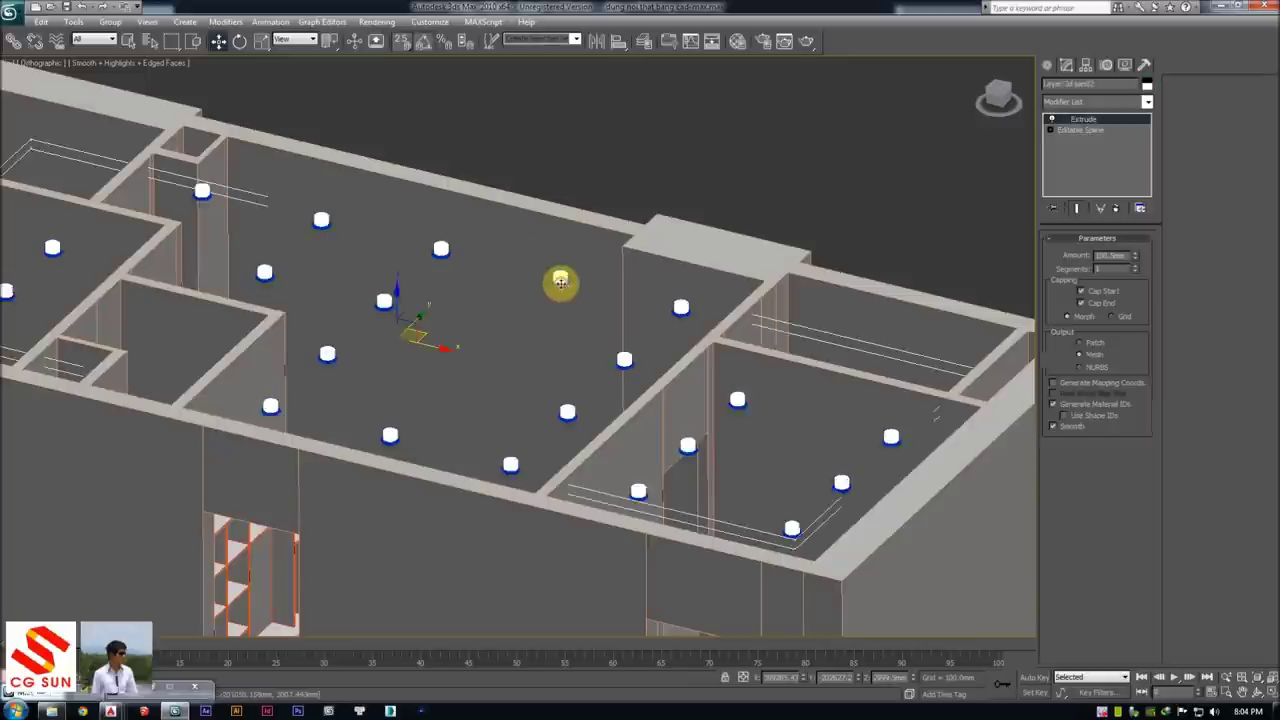
key(F3)
right_click(562, 282)
click(563, 252)
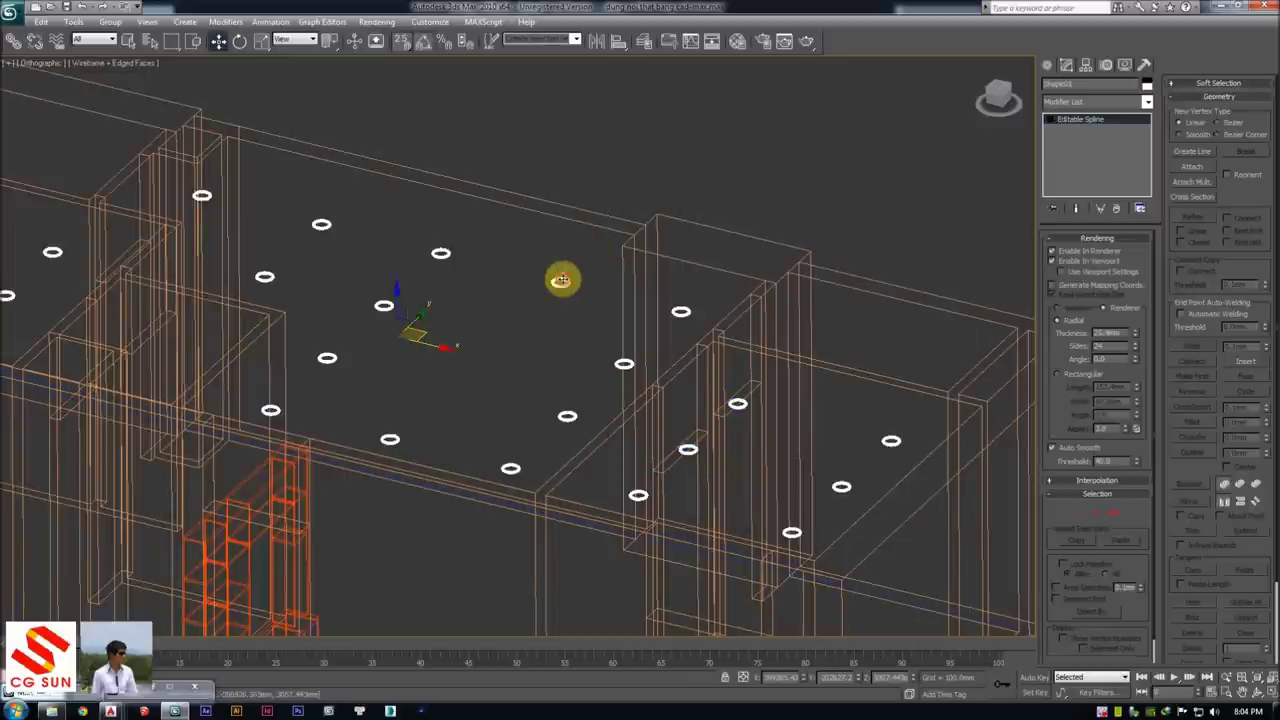
right_click(565, 278)
click(586, 243)
Show the floor plan from the Top view, zoomed to fit the whole apartment
alt+middle_drag(552, 297, 529, 303)
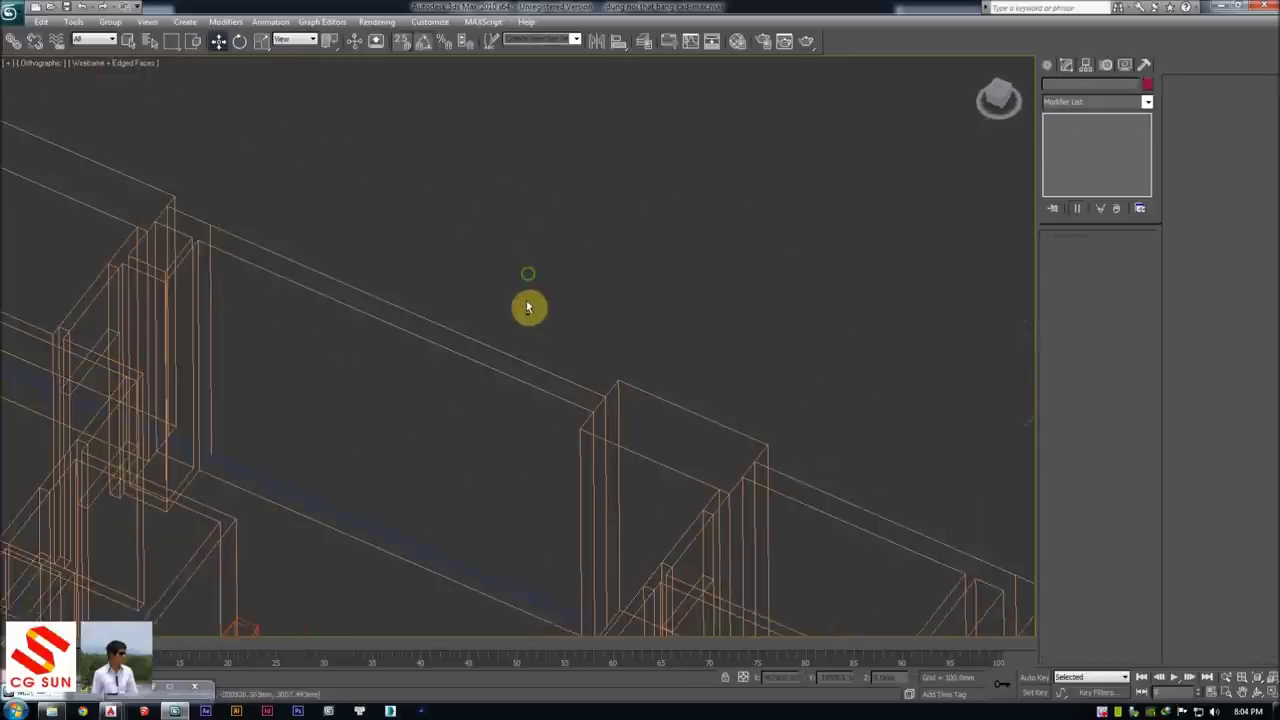
scroll(529, 303, up, 4)
key(F3)
scroll(520, 330, down, 3)
key(t)
key(z)
key(F3)
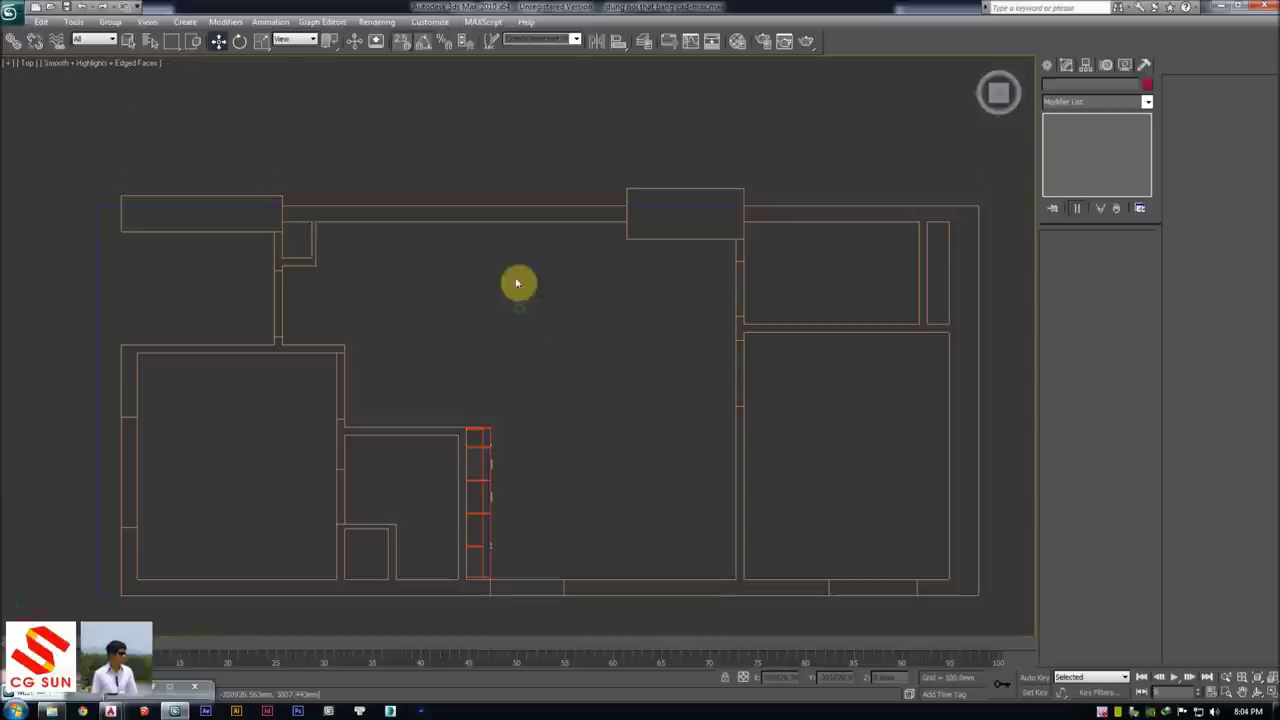
Draw a line along the top room's inner wall edge to the window recess corner
click(1049, 68)
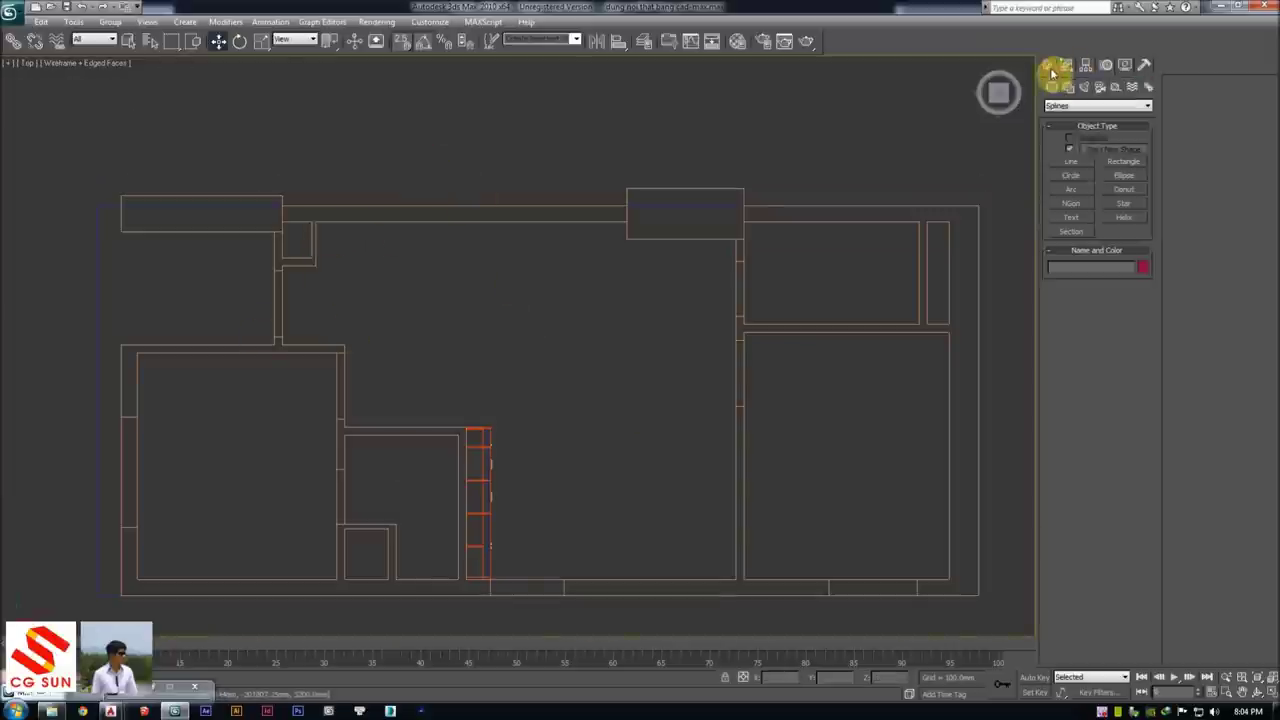
click(1072, 161)
scroll(463, 206, up, 2)
scroll(314, 251, up, 2)
scroll(277, 226, up, 1)
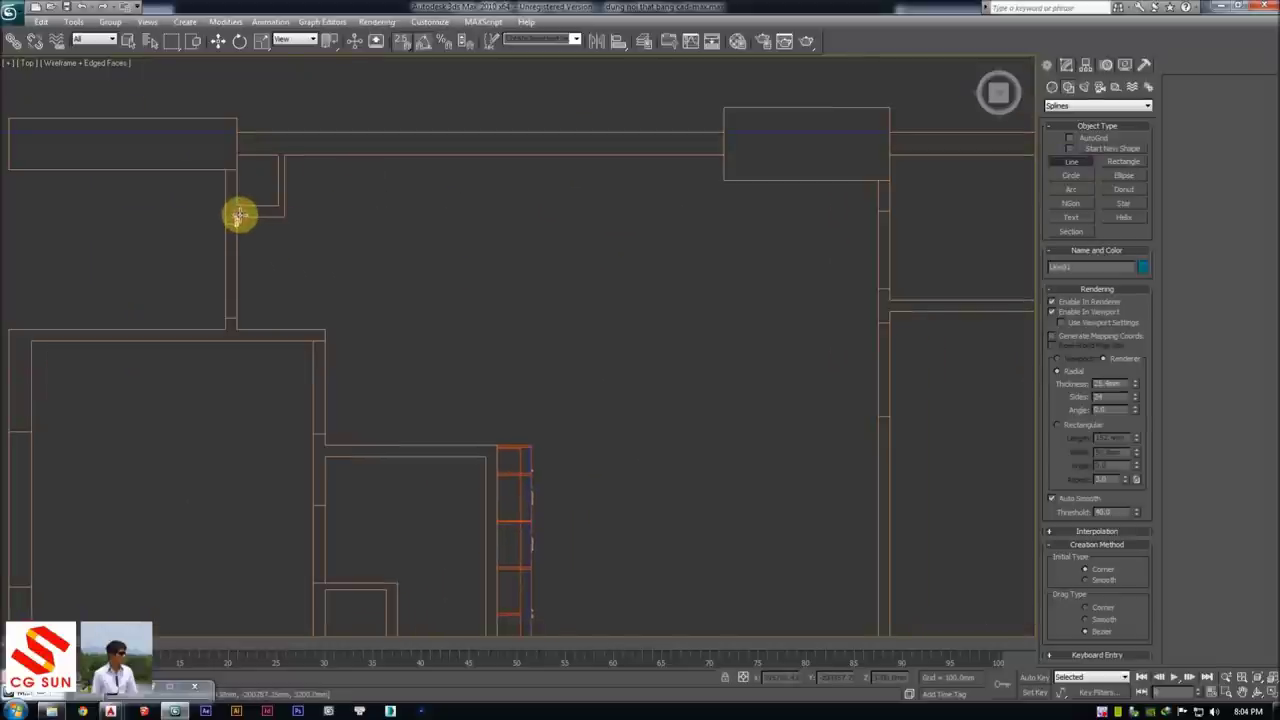
click(283, 156)
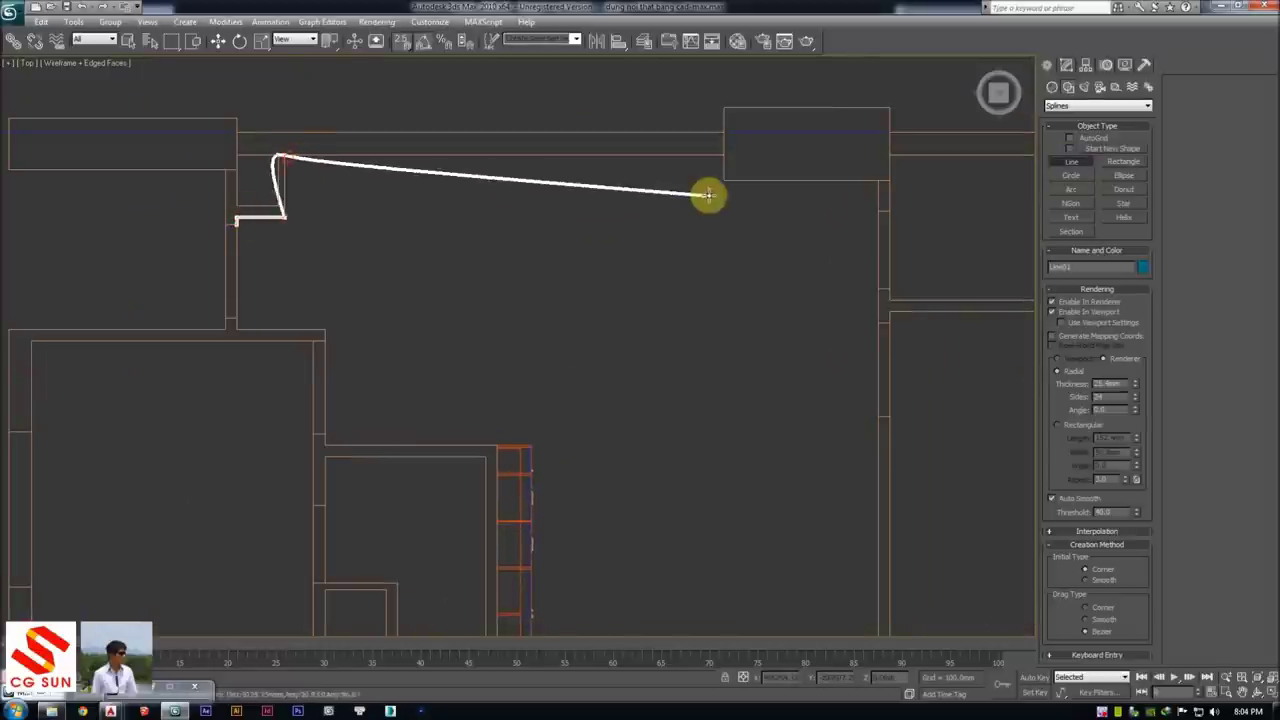
click(723, 157)
click(723, 179)
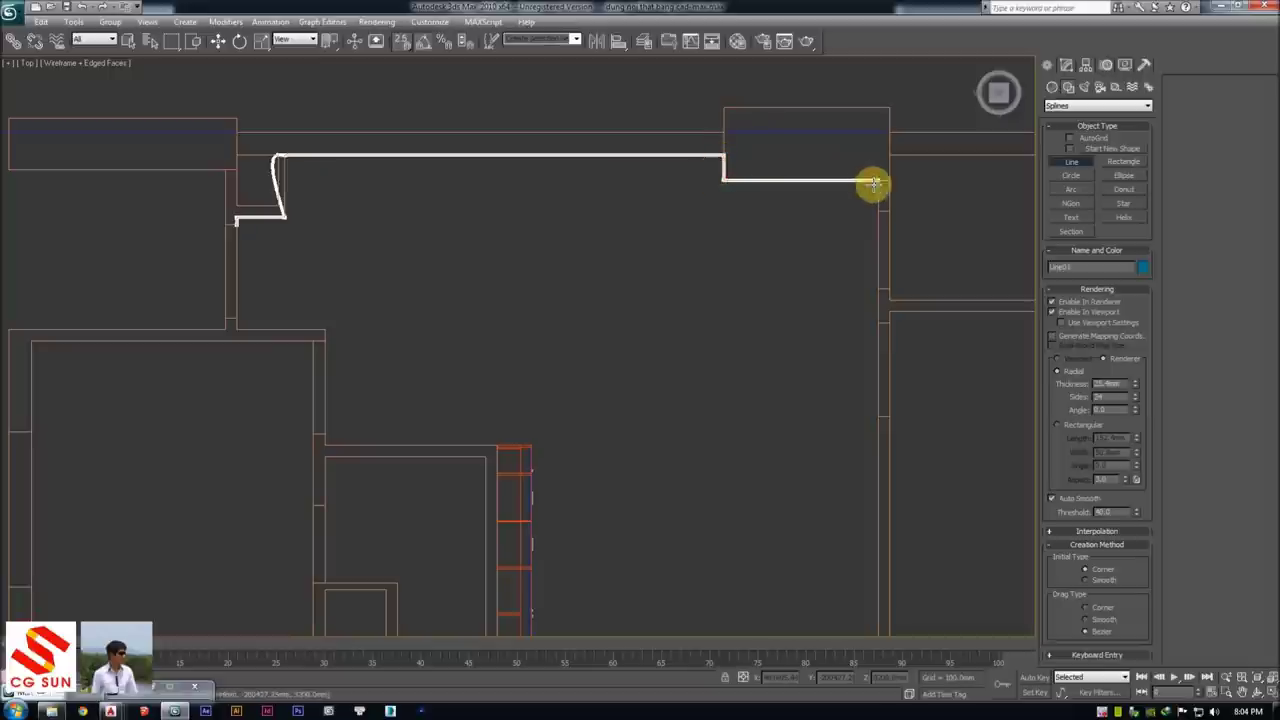
click(878, 206)
right_click(686, 317)
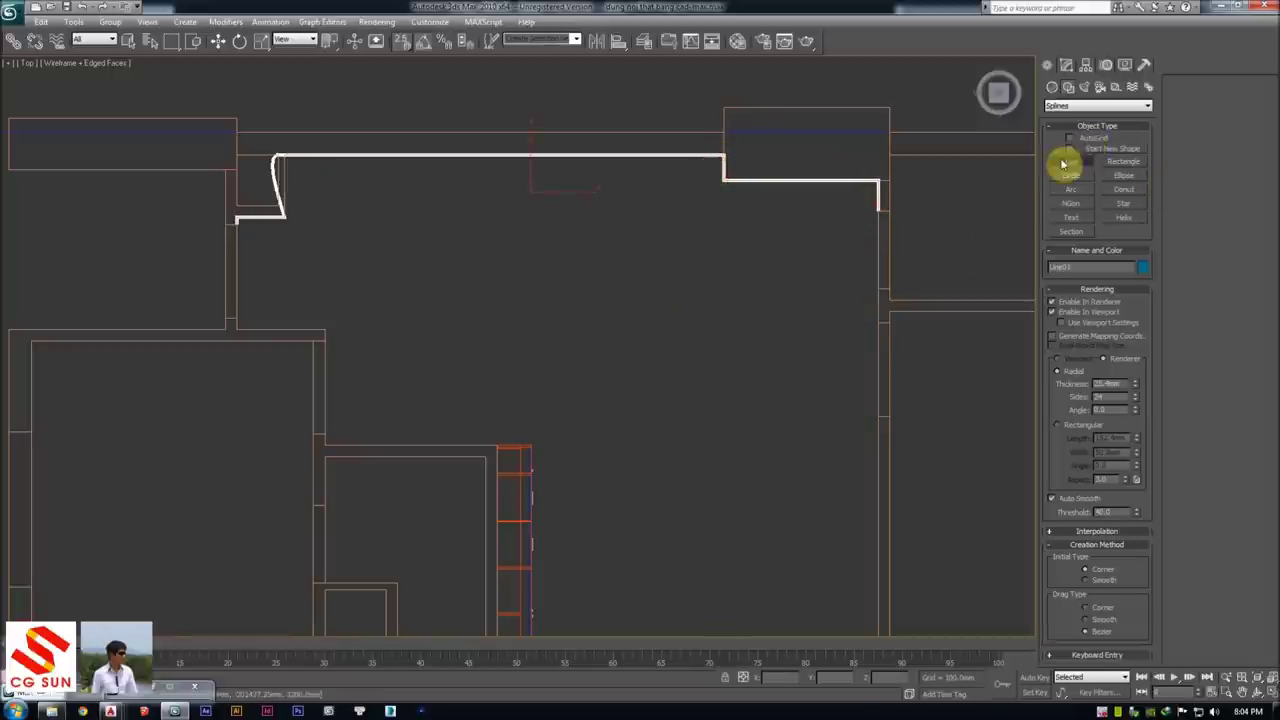
Pan to the right-hand rooms and turn off thick rendering of the line in the viewport
middle_drag(917, 255, 807, 188)
click(1090, 313)
middle_drag(851, 380, 677, 283)
click(674, 186)
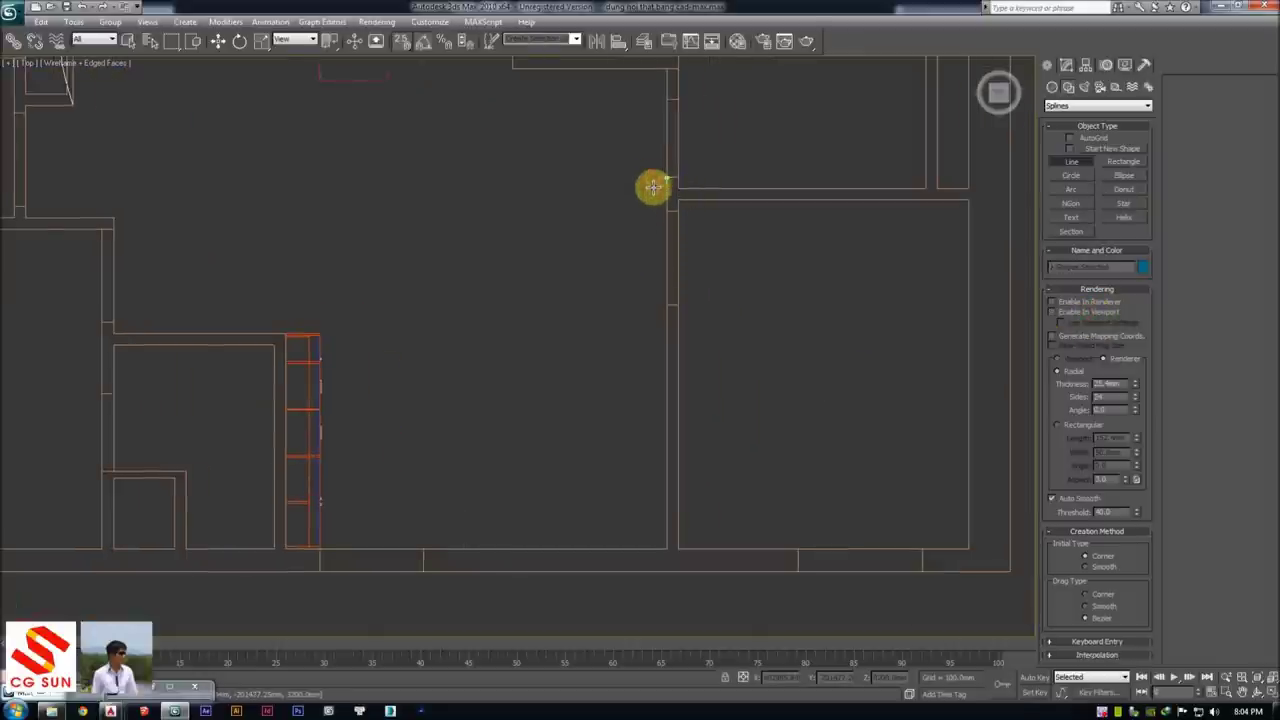
right_click(640, 230)
Trace a line around the square room's right, bottom, left and top wall corners
click(666, 304)
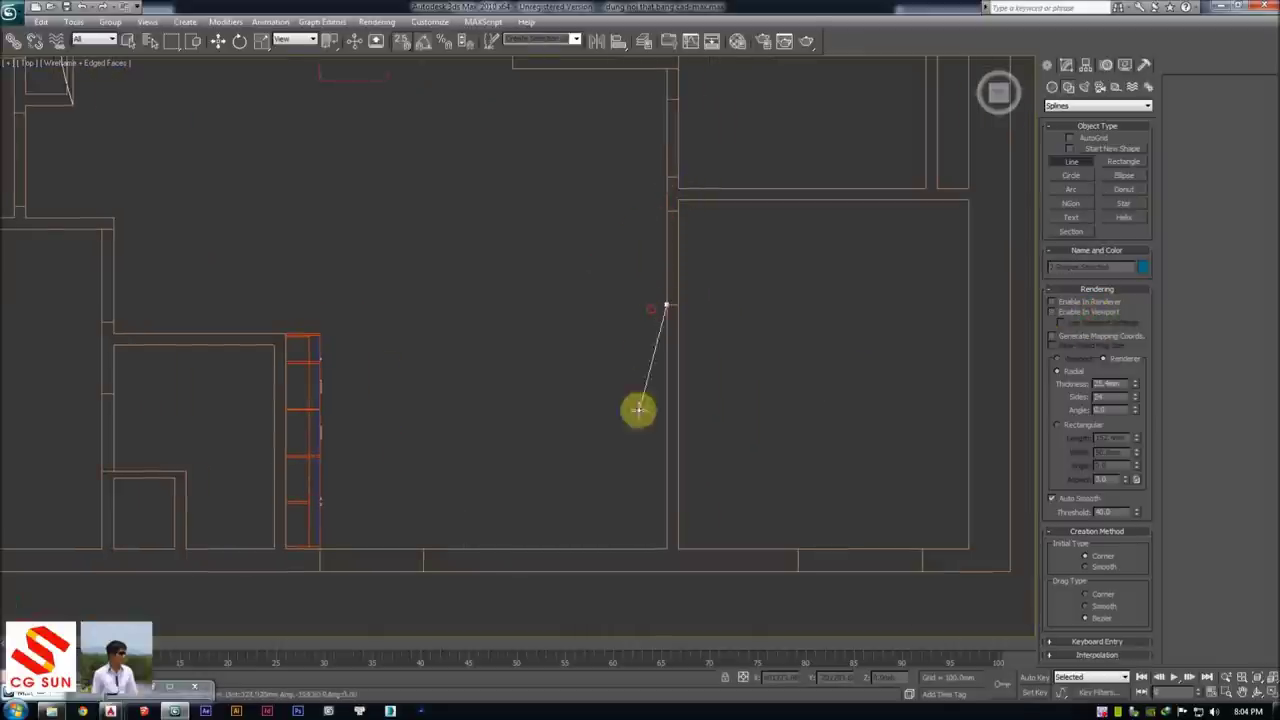
click(666, 548)
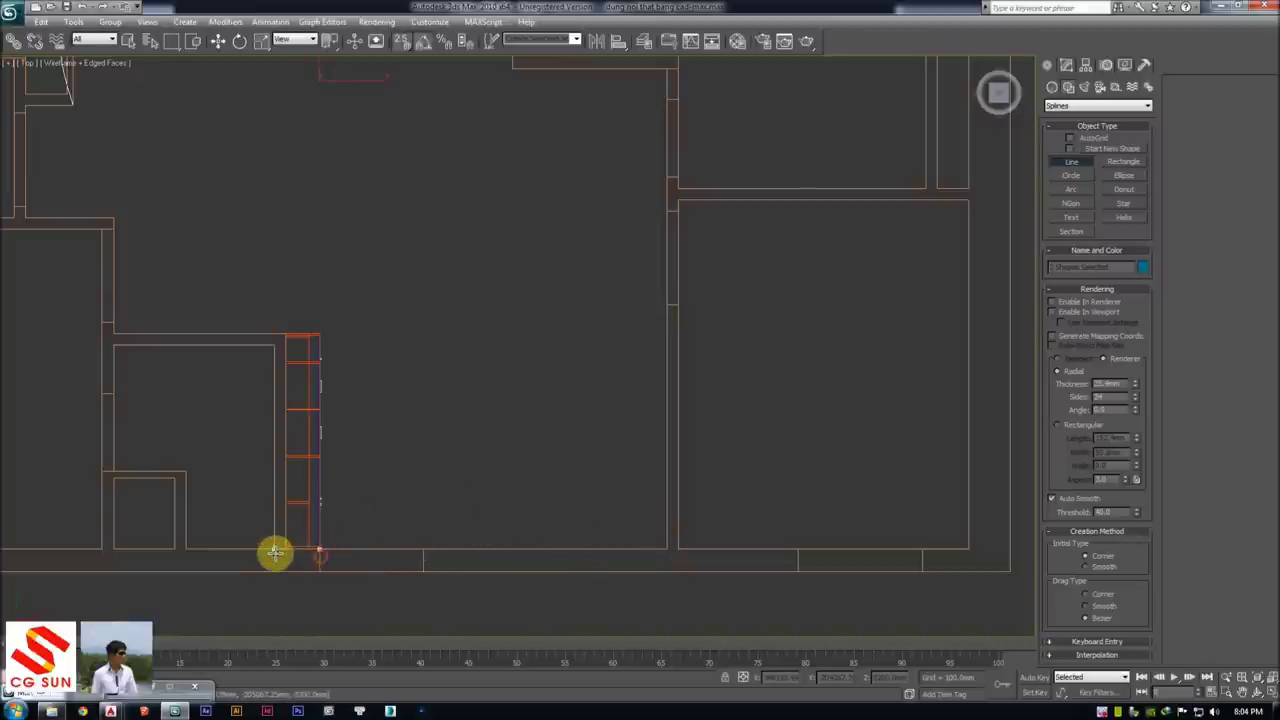
click(284, 330)
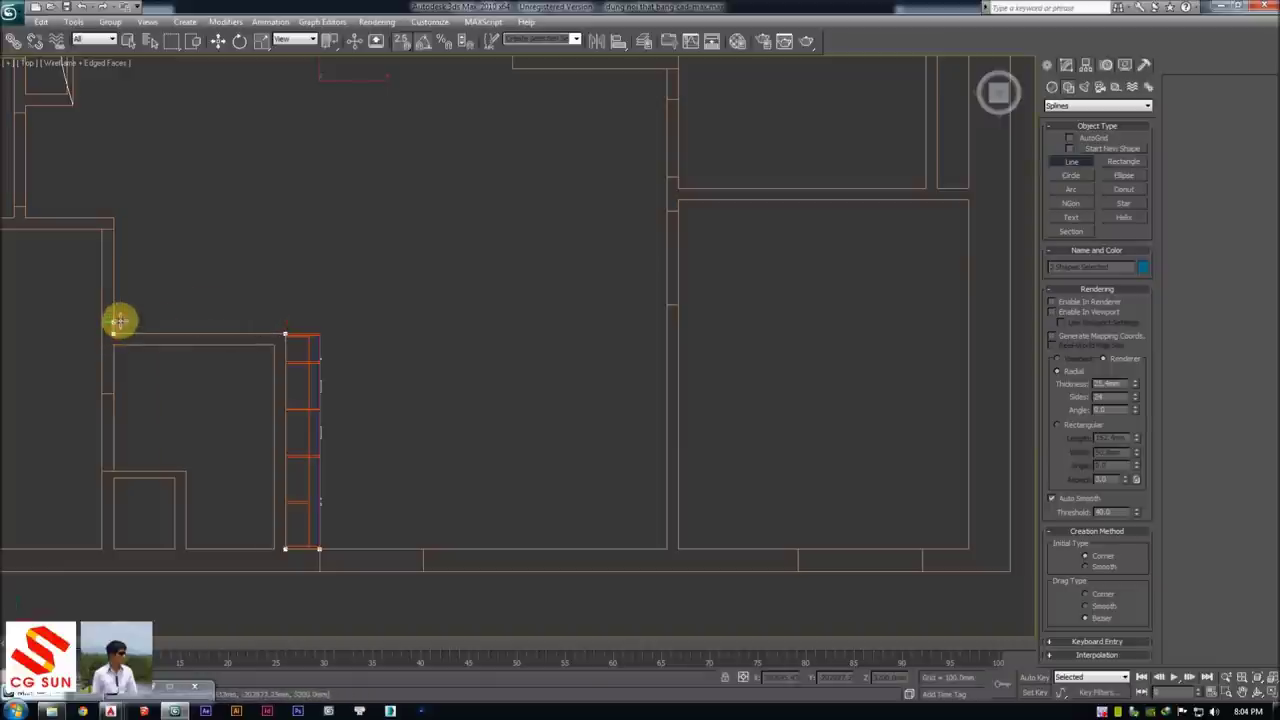
scroll(106, 223, up, 2)
middle_drag(106, 223, 452, 279)
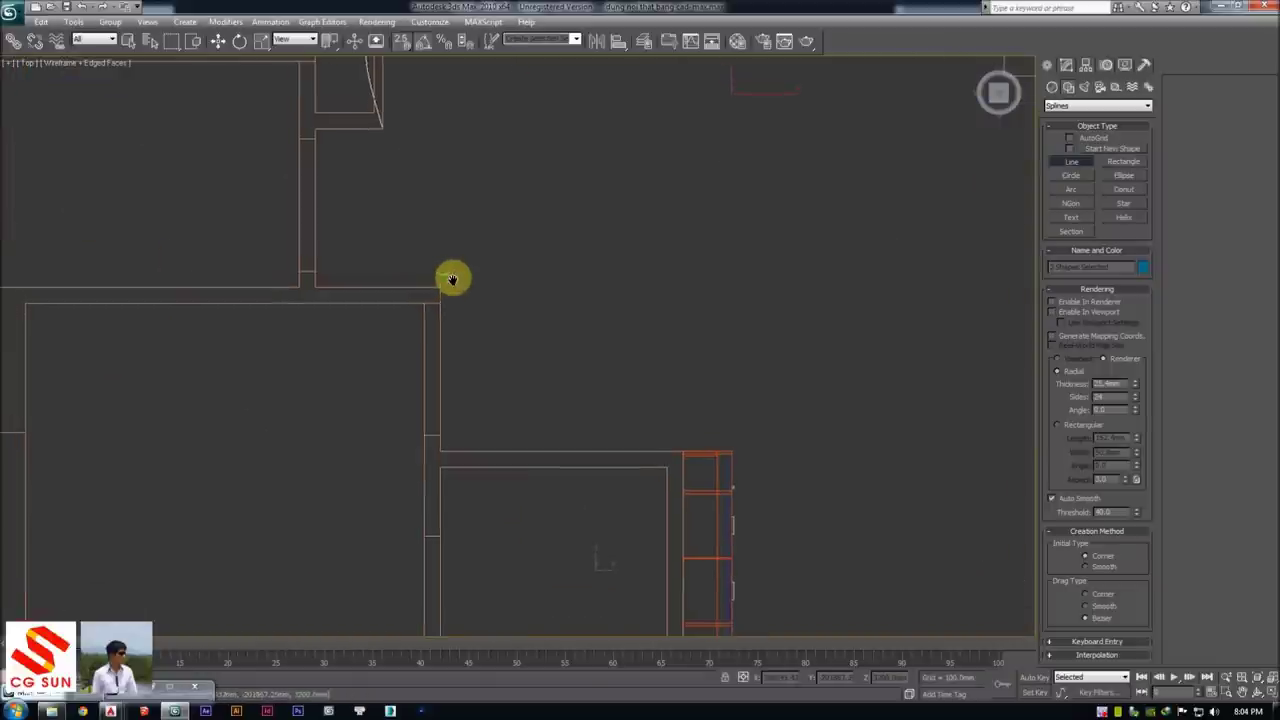
click(441, 299)
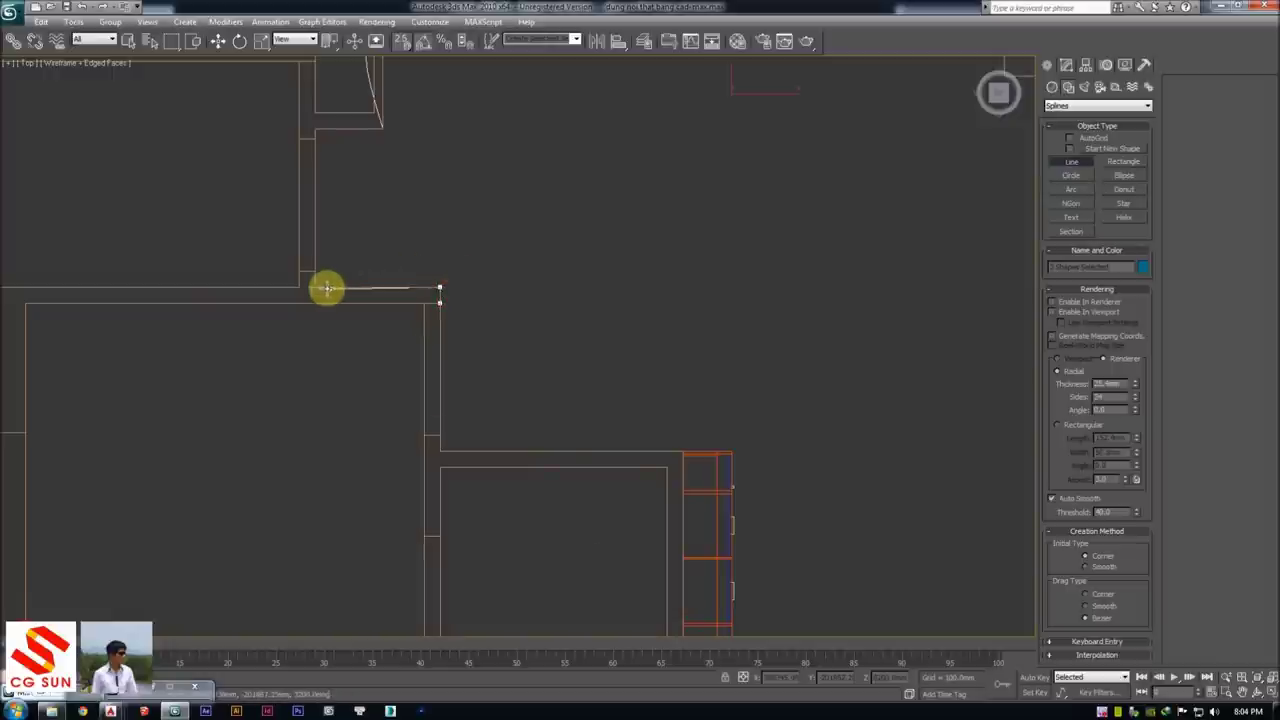
scroll(402, 278, down, 2)
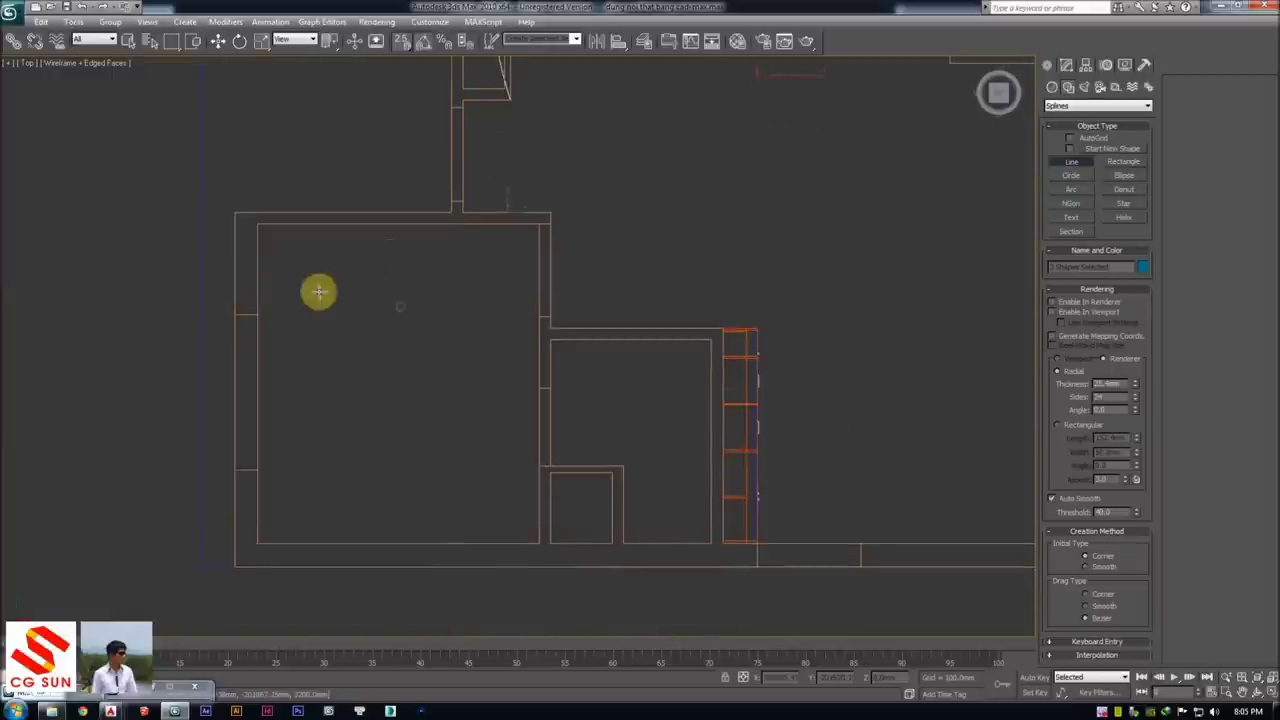
click(541, 229)
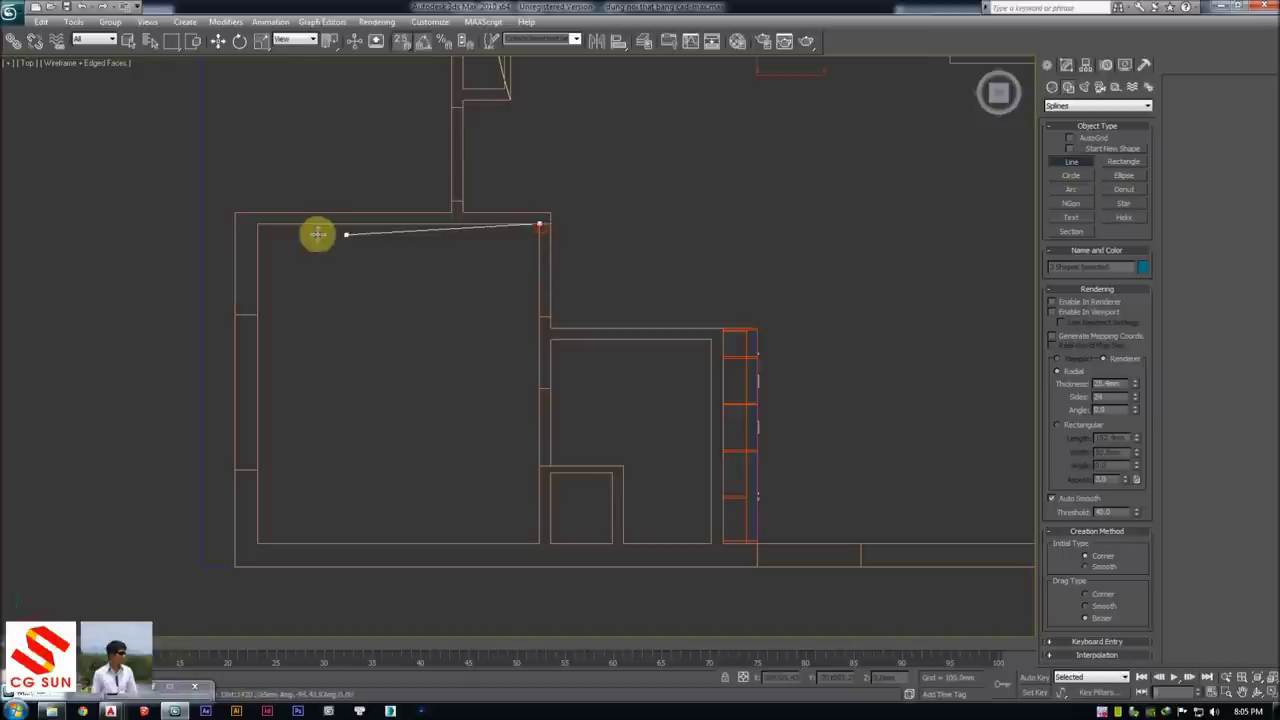
click(250, 268)
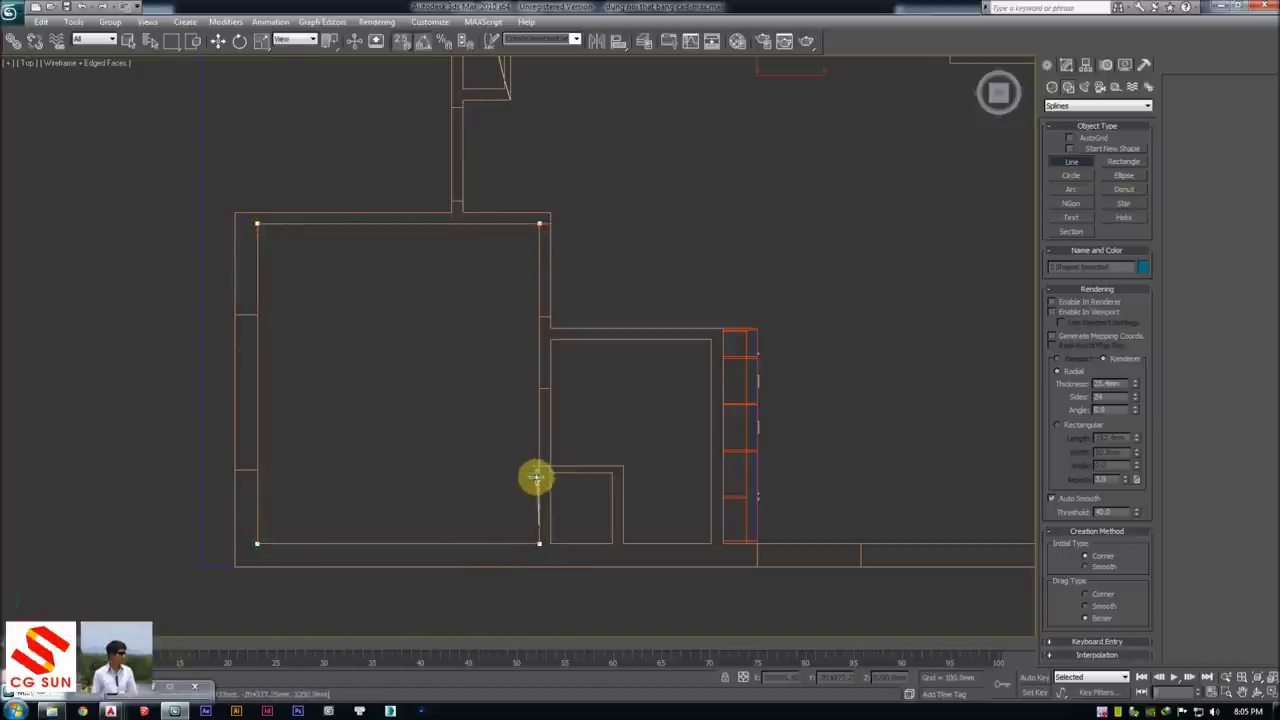
right_click(477, 438)
Trace the right-hand room's top, right and bottom-left wall corners as another line
middle_drag(514, 362, 343, 360)
mouse_move(930, 350)
middle_down()
mouse_move(651, 351)
mouse_move(437, 249)
middle_up()
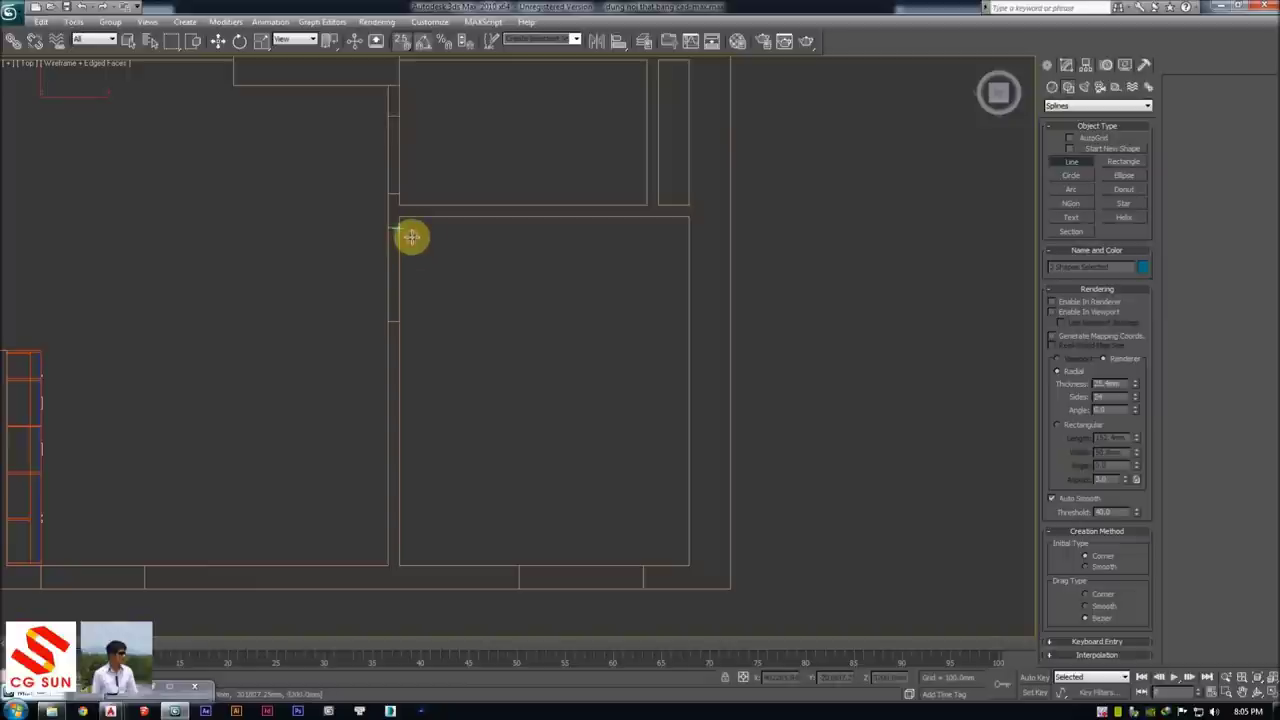
click(401, 219)
click(689, 216)
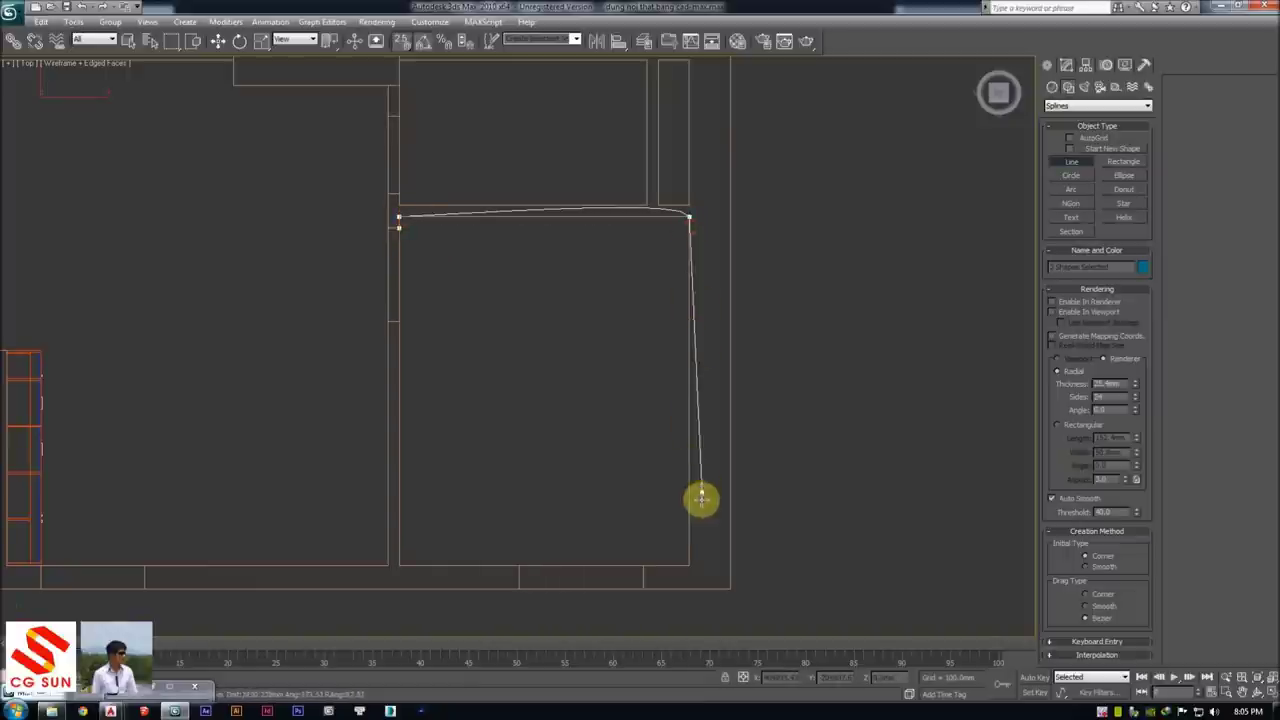
click(689, 565)
click(408, 558)
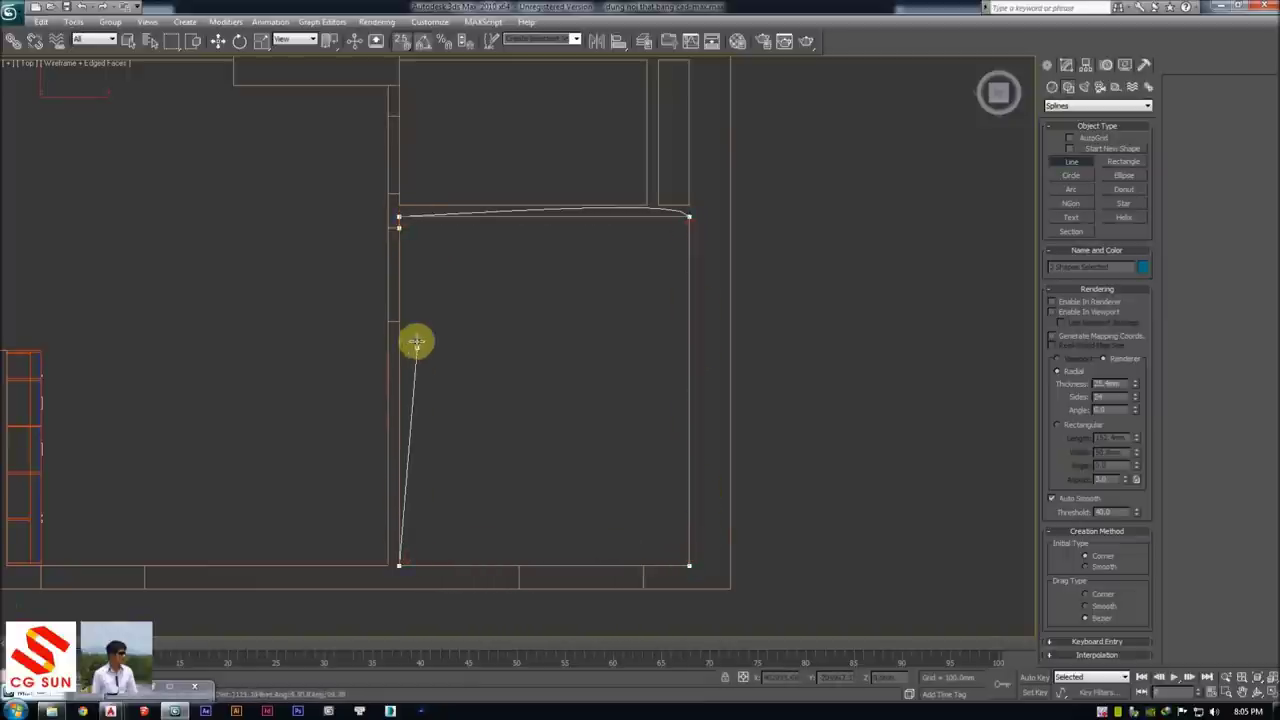
right_click(540, 318)
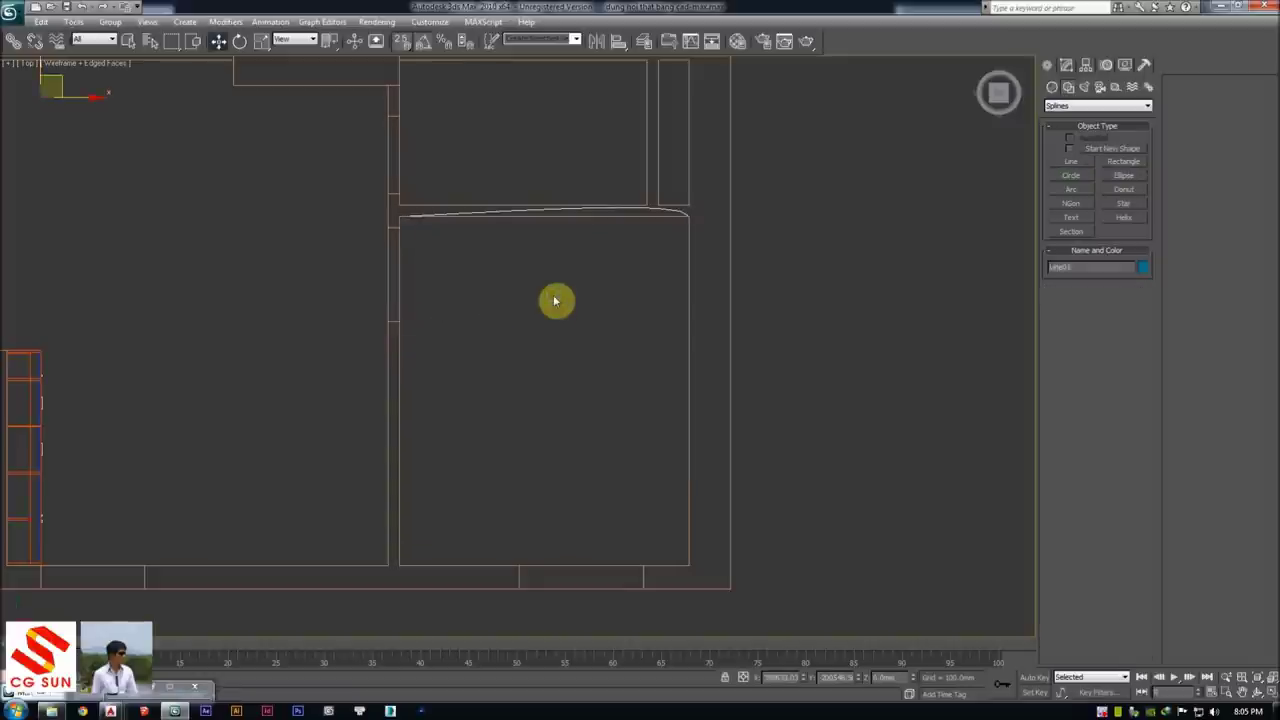
Select the top room outline and enter its vertex editing level
click(556, 292)
click(521, 210)
scroll(523, 260, down, 4)
key(1)
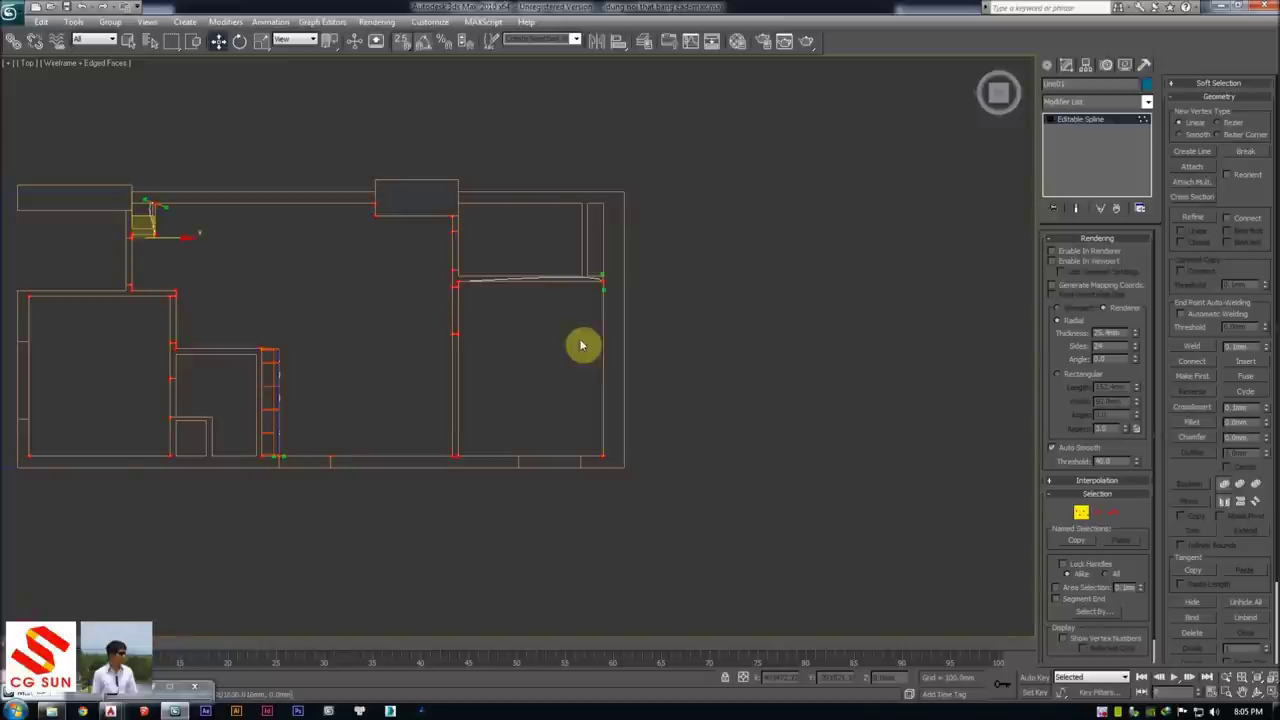
Switch the line to Spline sub-object level and preview an outline offset
right_click(535, 312)
click(507, 232)
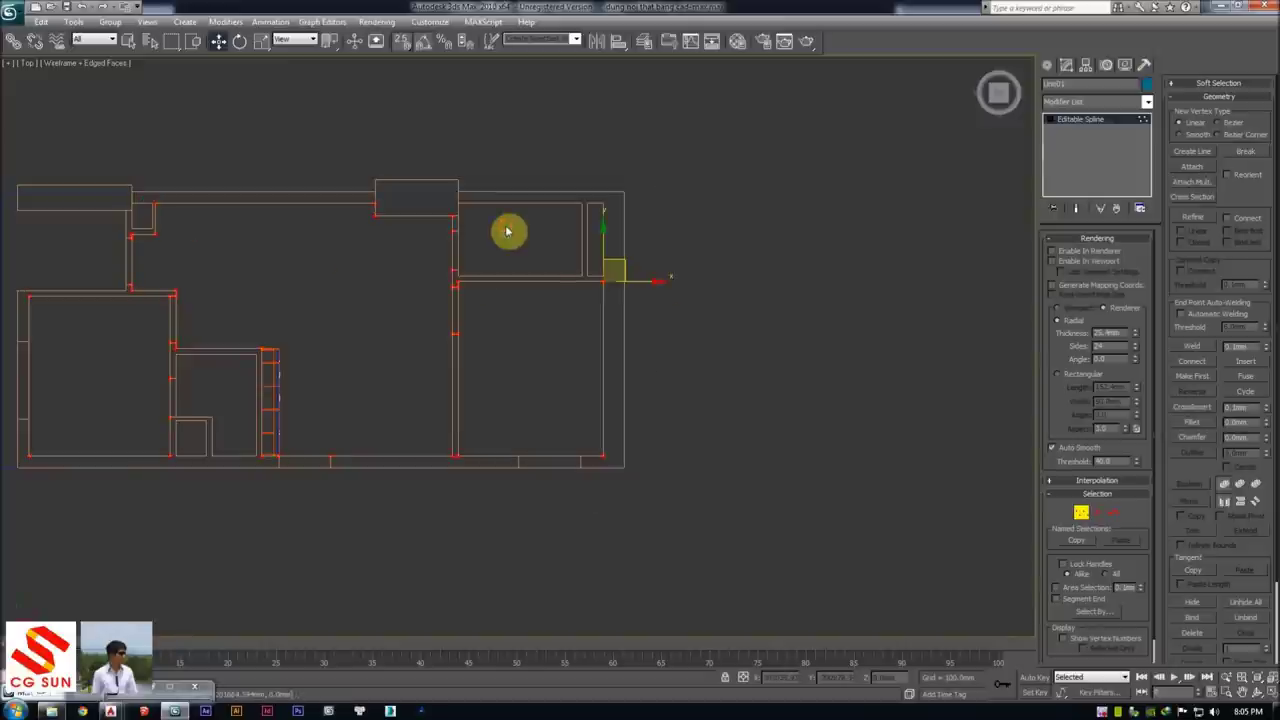
middle_drag(722, 327, 735, 318)
click(1113, 512)
middle_drag(614, 366, 646, 374)
scroll(509, 314, up, 2)
scroll(320, 322, down, 2)
scroll(320, 322, up, 3)
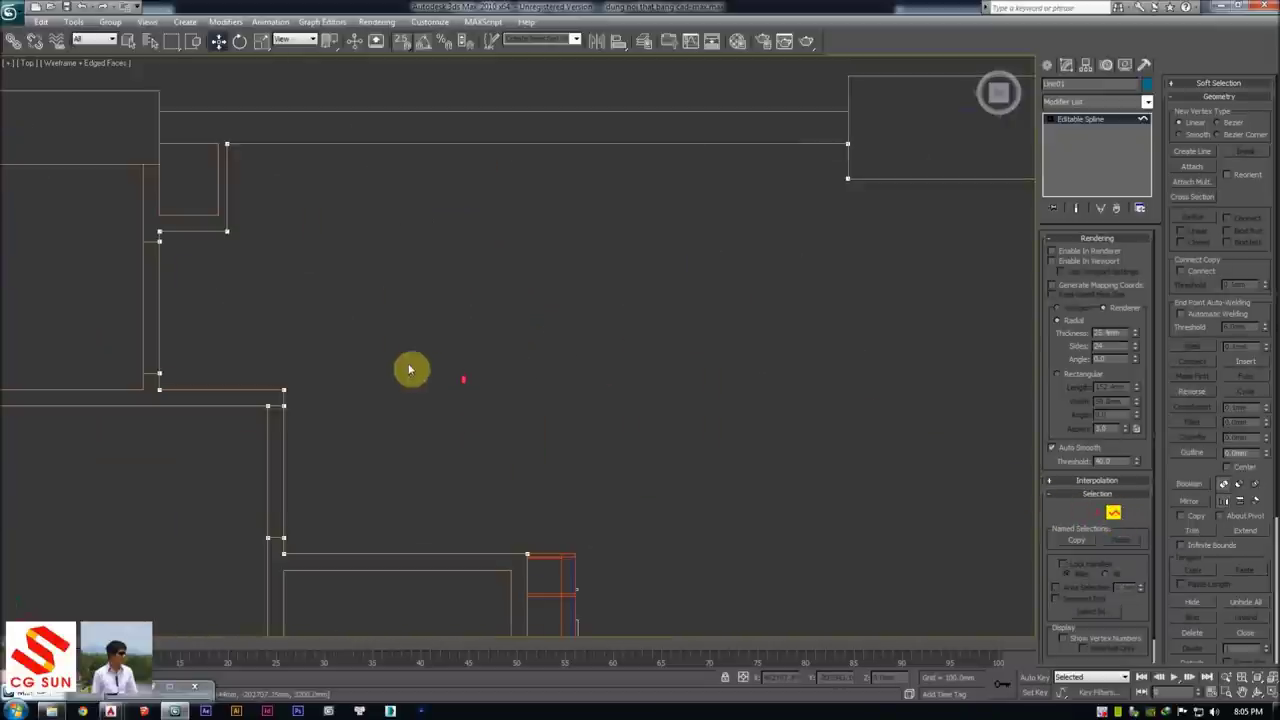
drag(1267, 455, 1264, 400)
Adjust the Outline amount toward 2.0mm while panning around the plan
click(1237, 455)
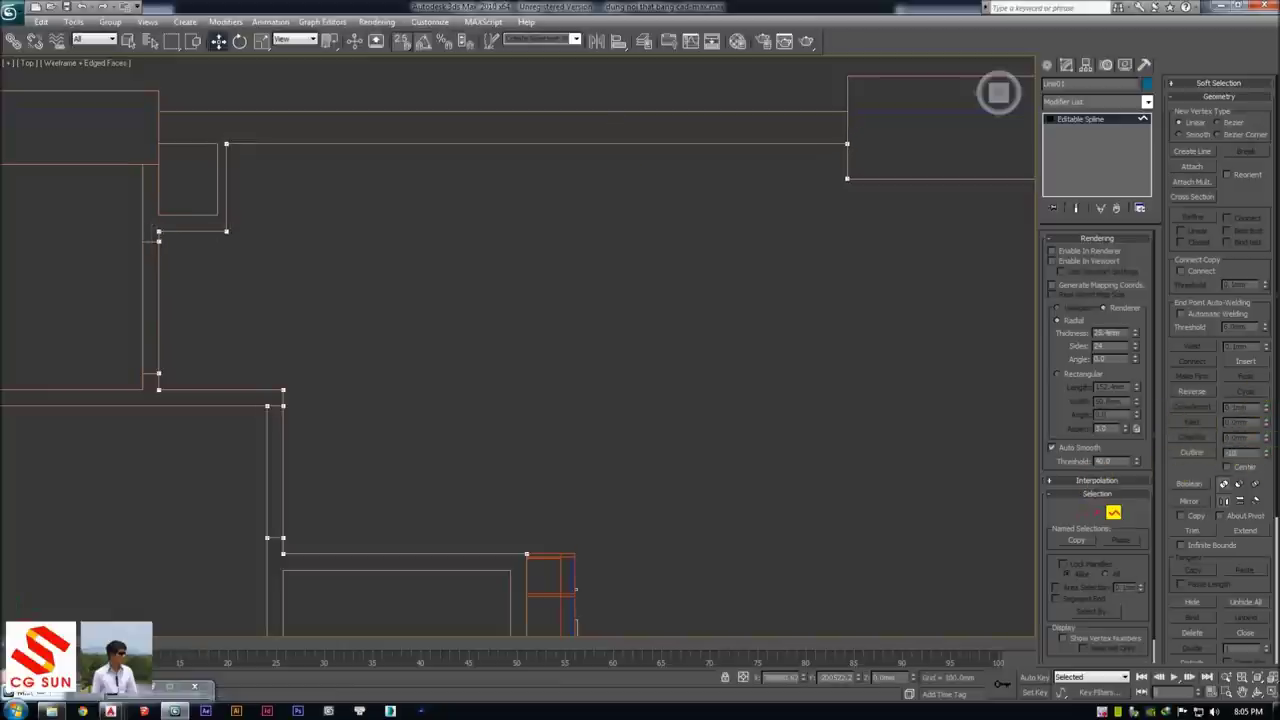
scroll(467, 445, up, 2)
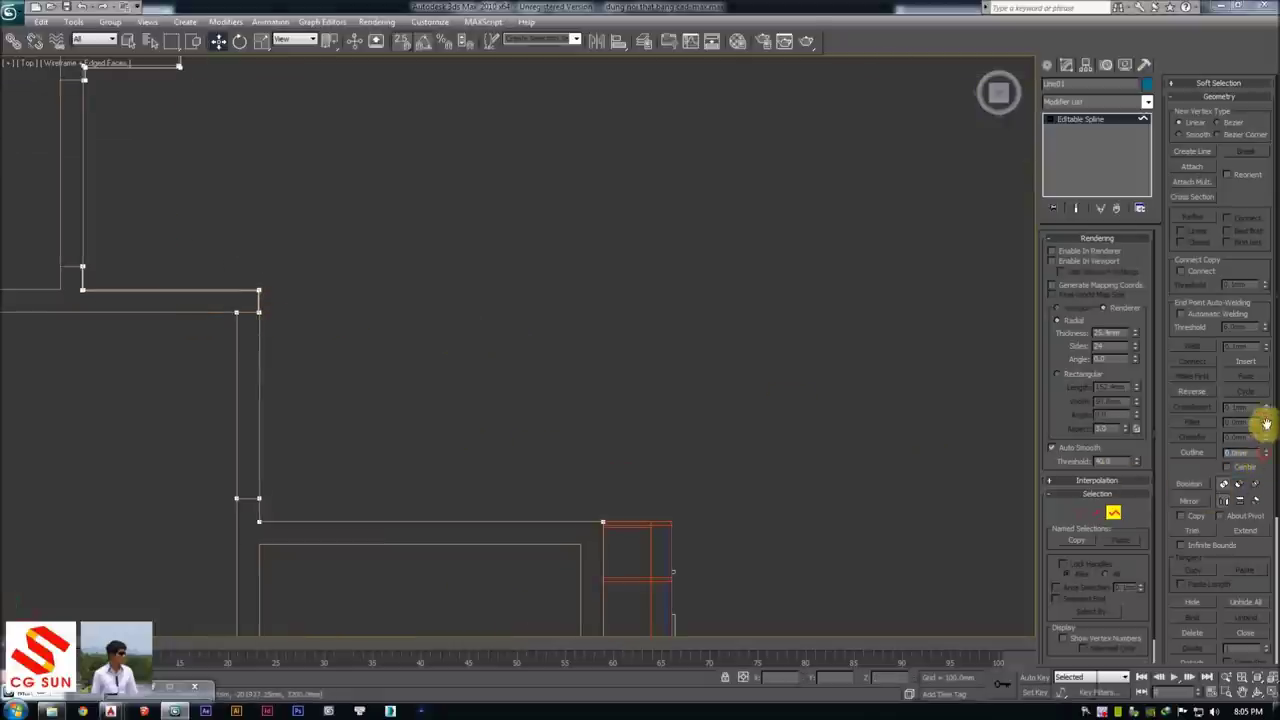
right_click(1260, 425)
click(612, 356)
middle_drag(612, 356, 657, 360)
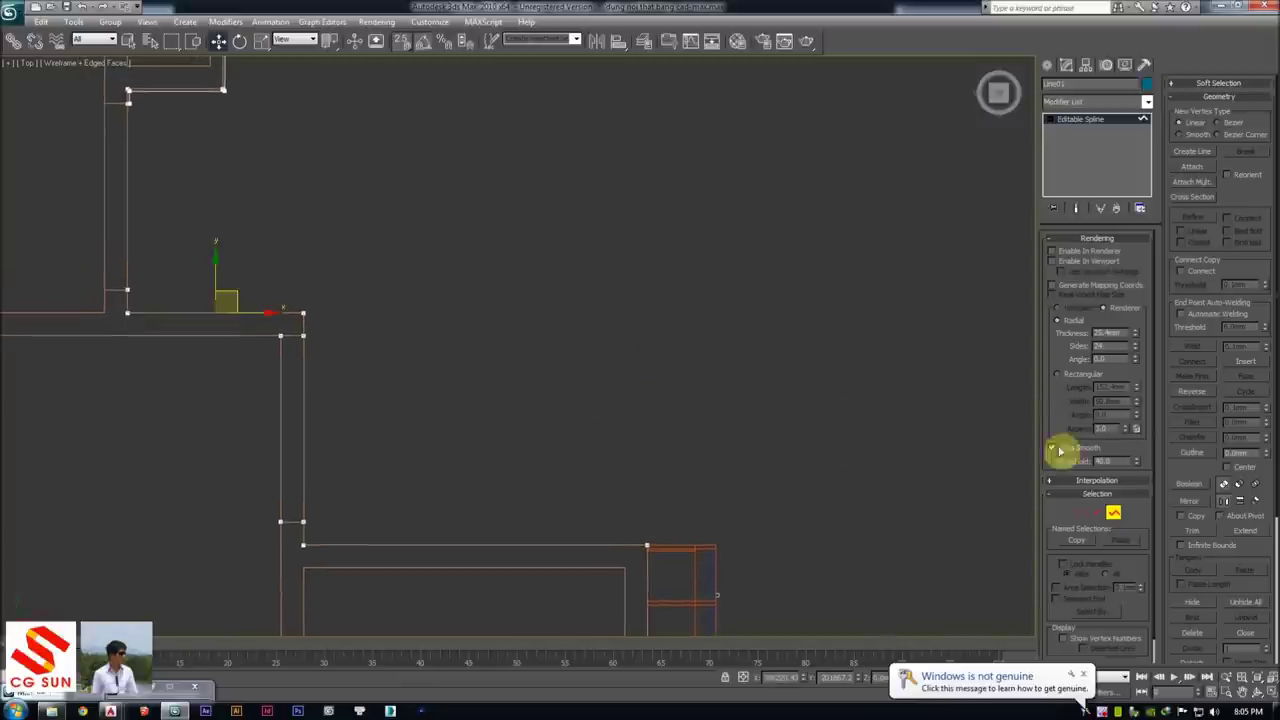
click(1237, 452)
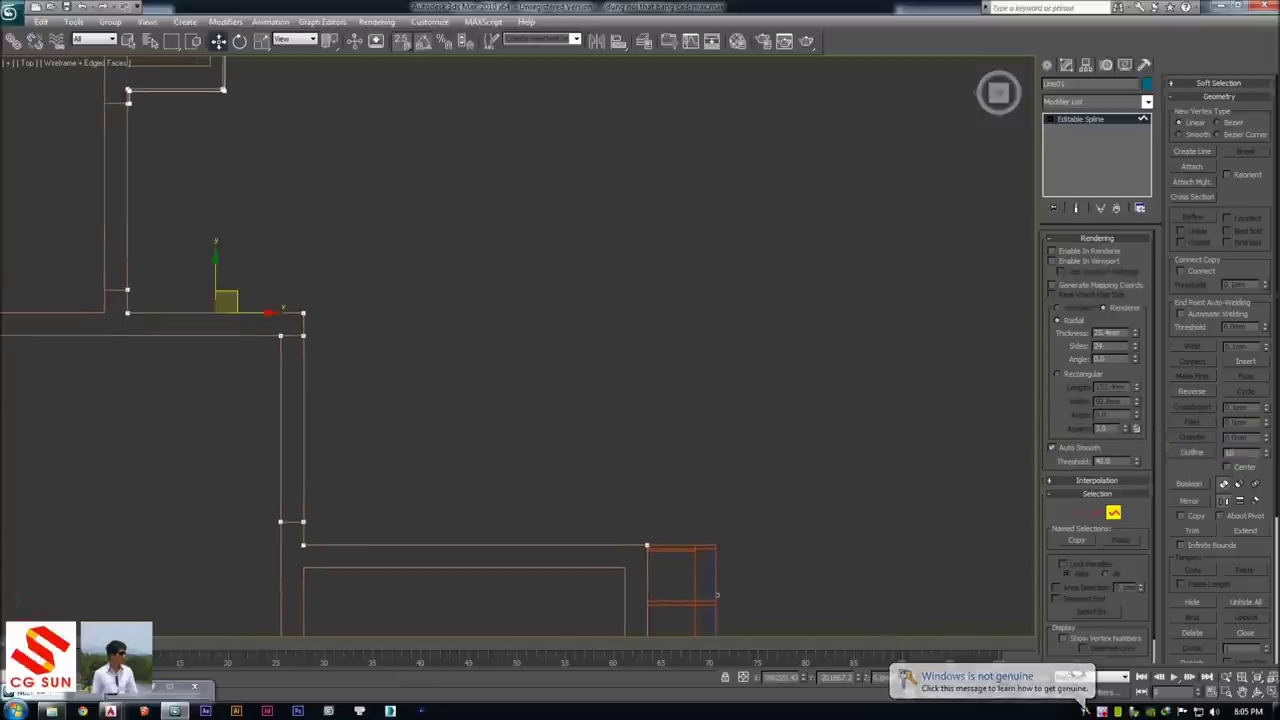
middle_drag(691, 366, 698, 352)
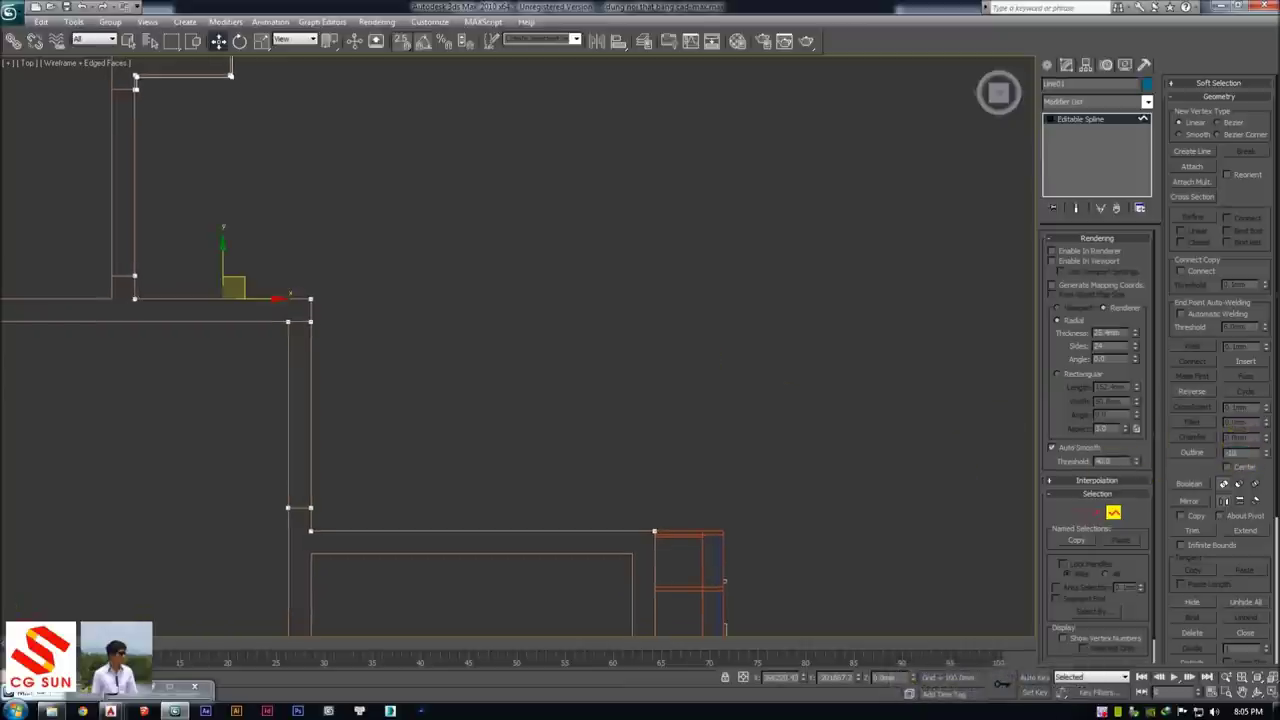
middle_drag(652, 453, 610, 168)
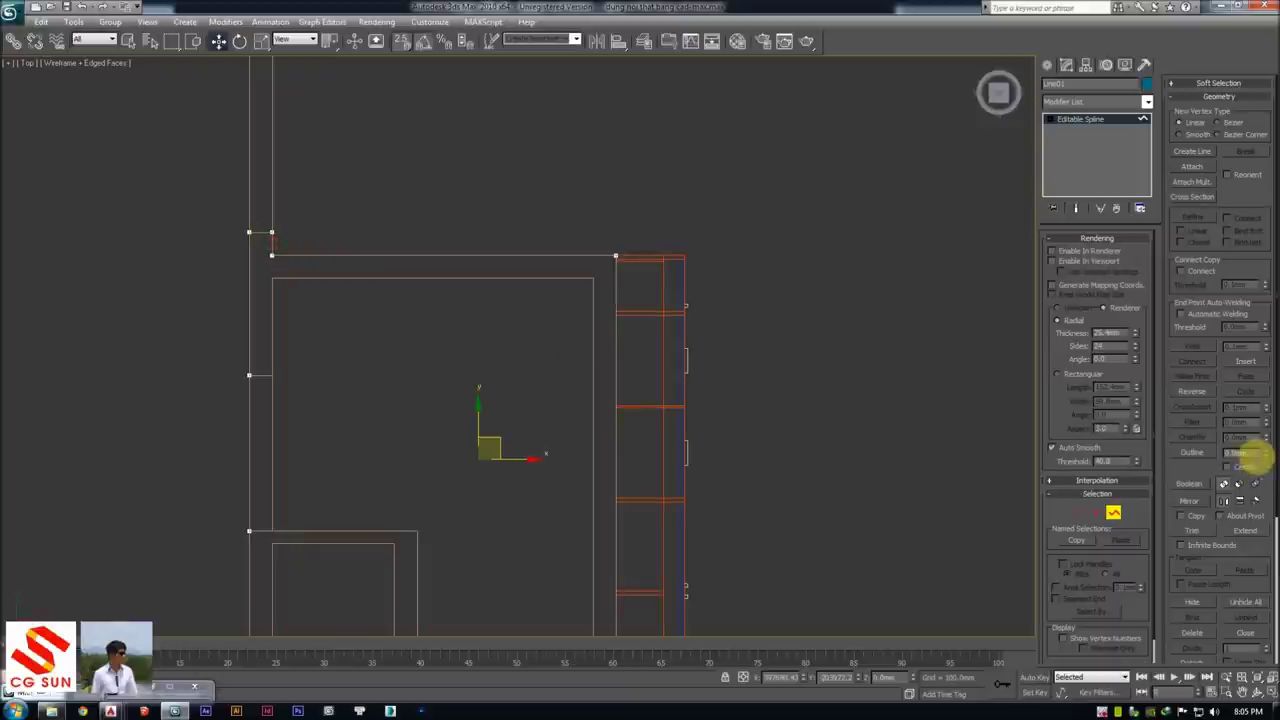
drag(1257, 455, 1275, 515)
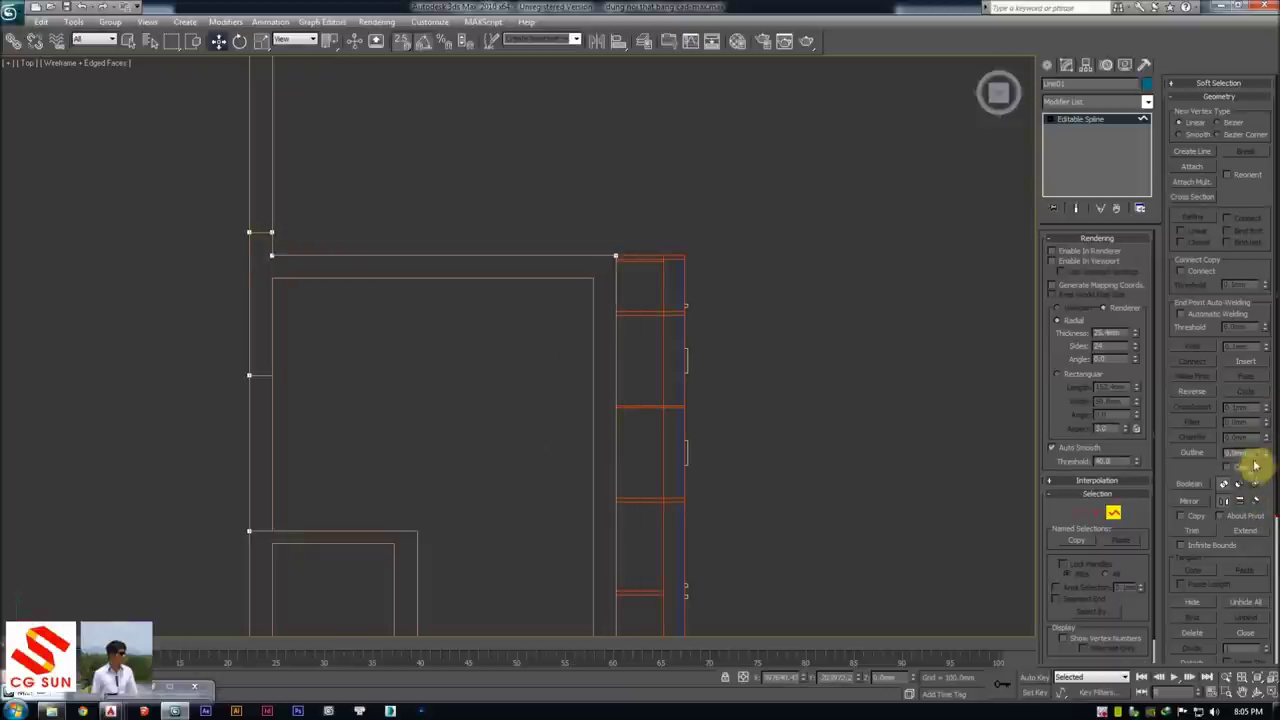
click(1265, 453)
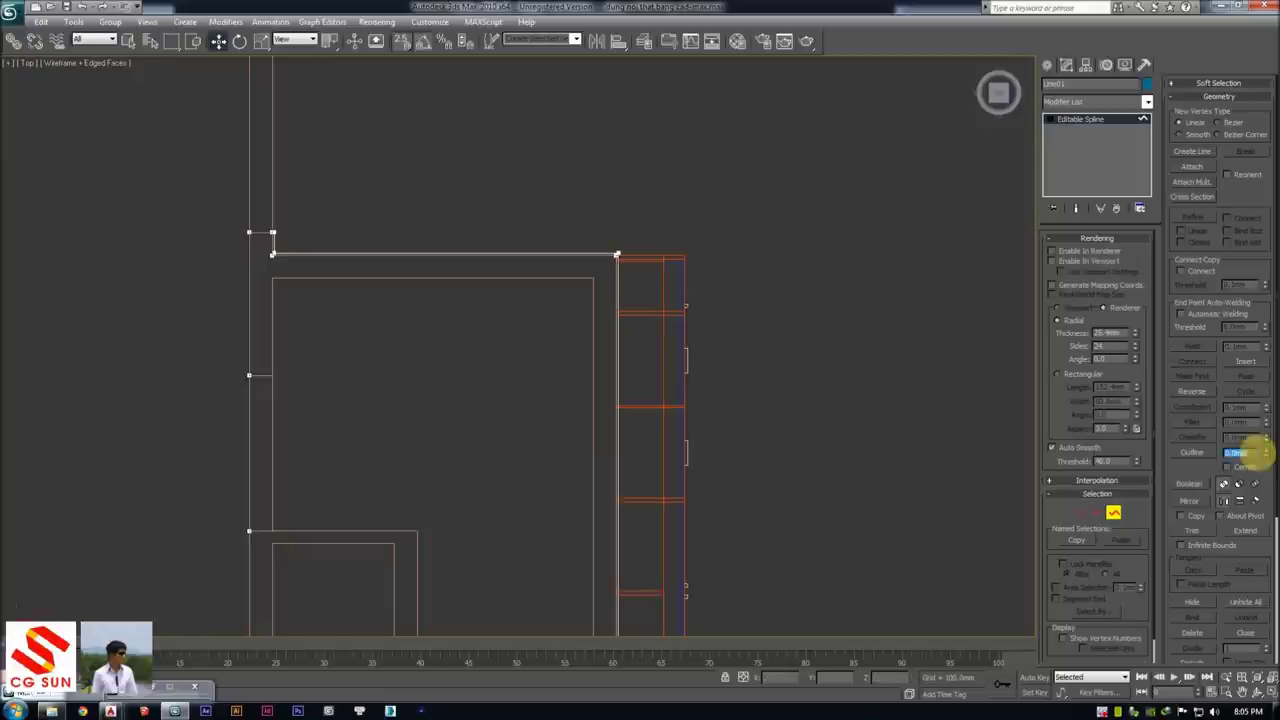
scroll(714, 490, down, 2)
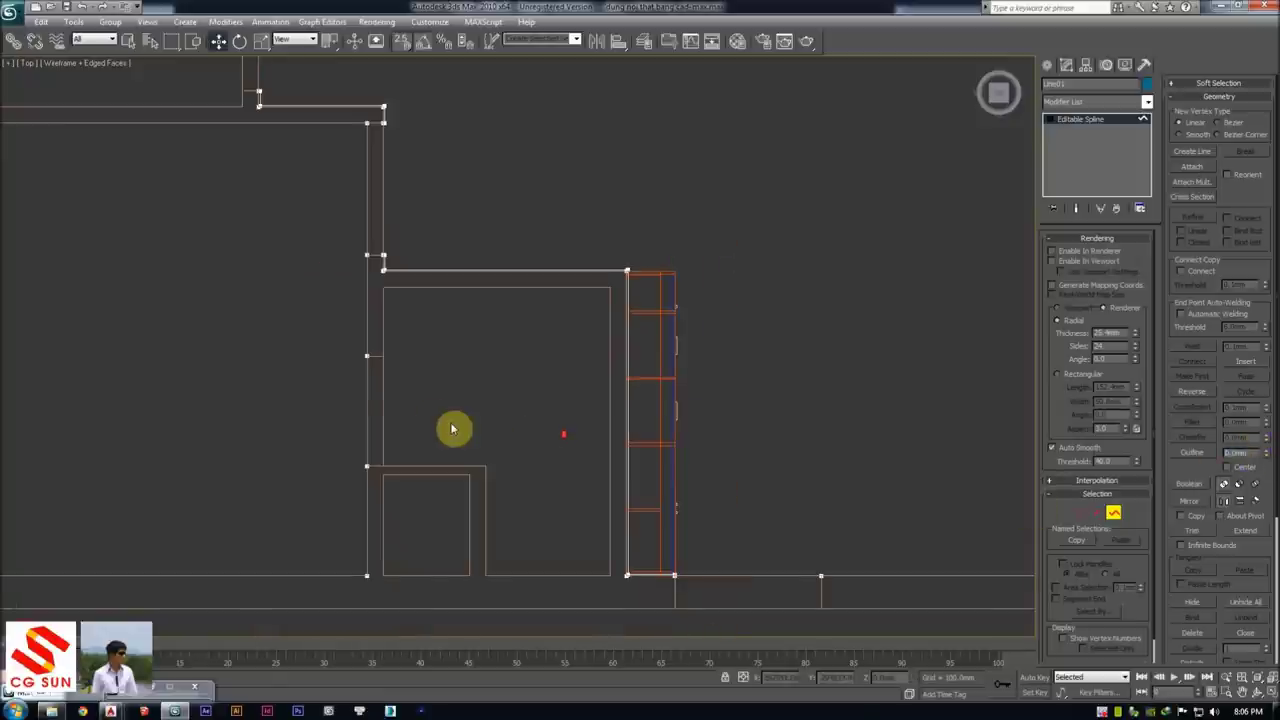
Select the left spline piece and apply a 2.0mm Outline to the room-edge line
click(374, 357)
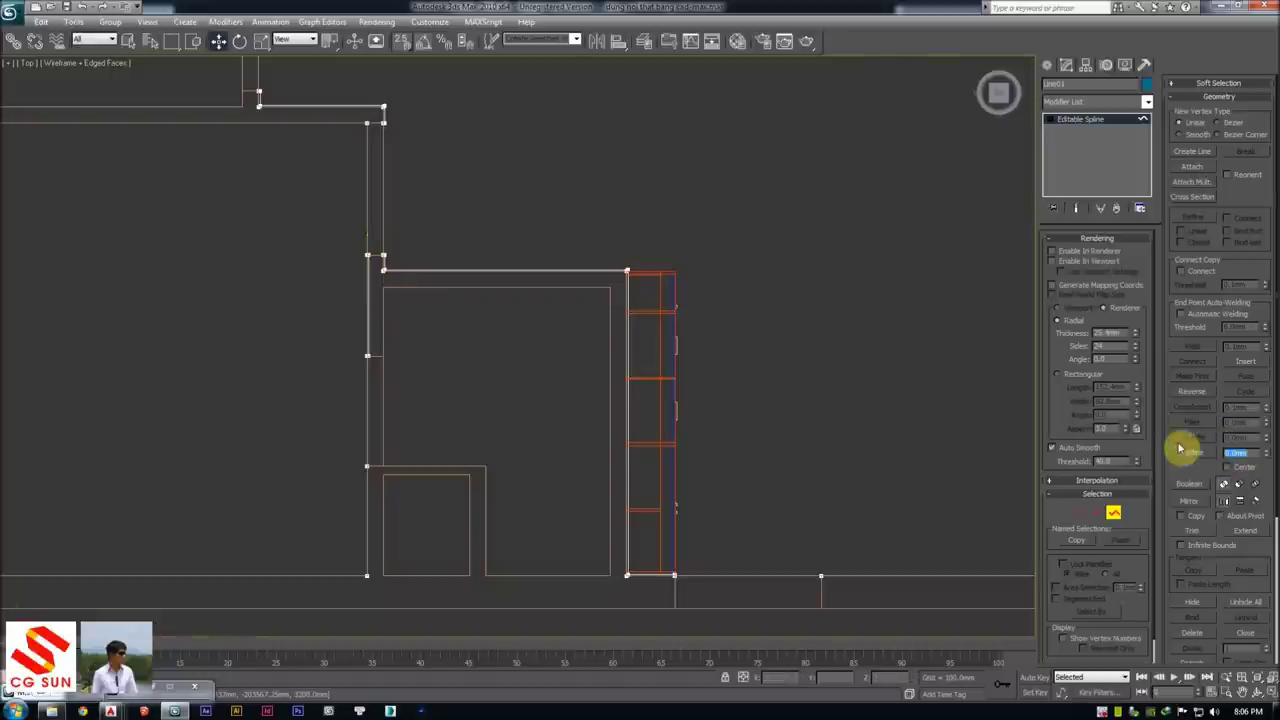
middle_drag(385, 332, 437, 280)
scroll(755, 342, up, 3)
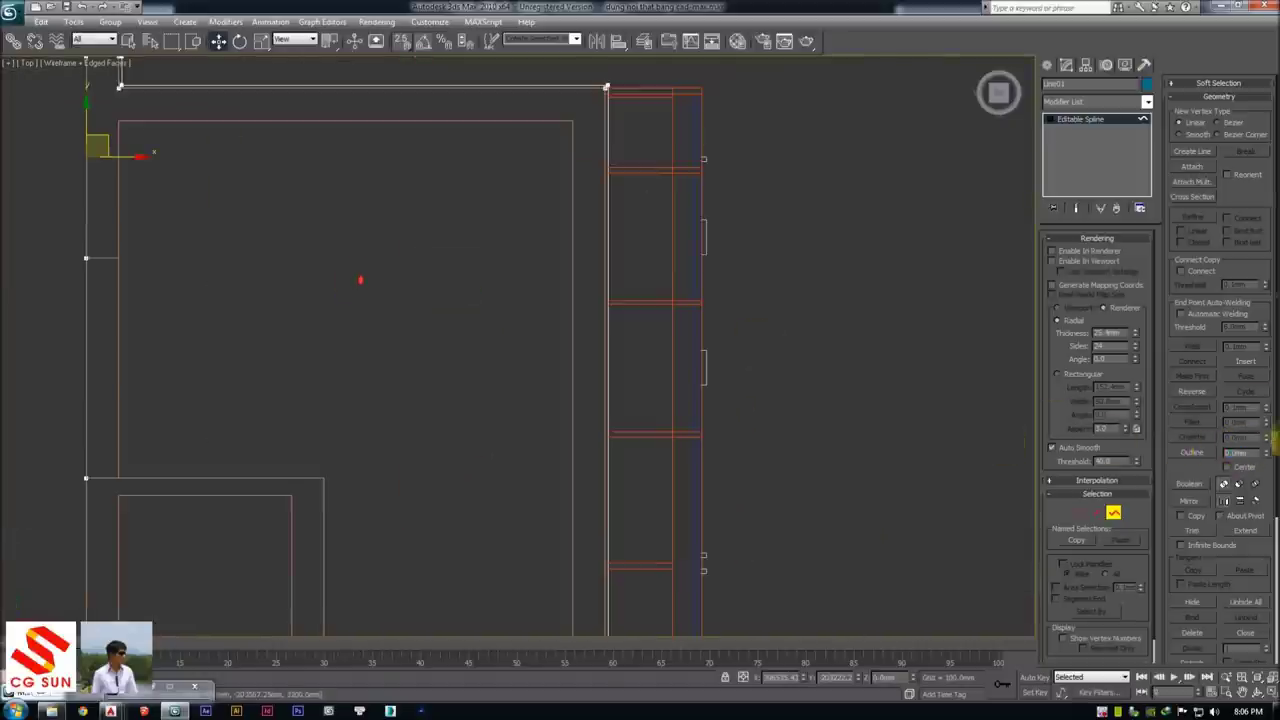
middle_drag(488, 446, 806, 354)
scroll(580, 370, down, 3)
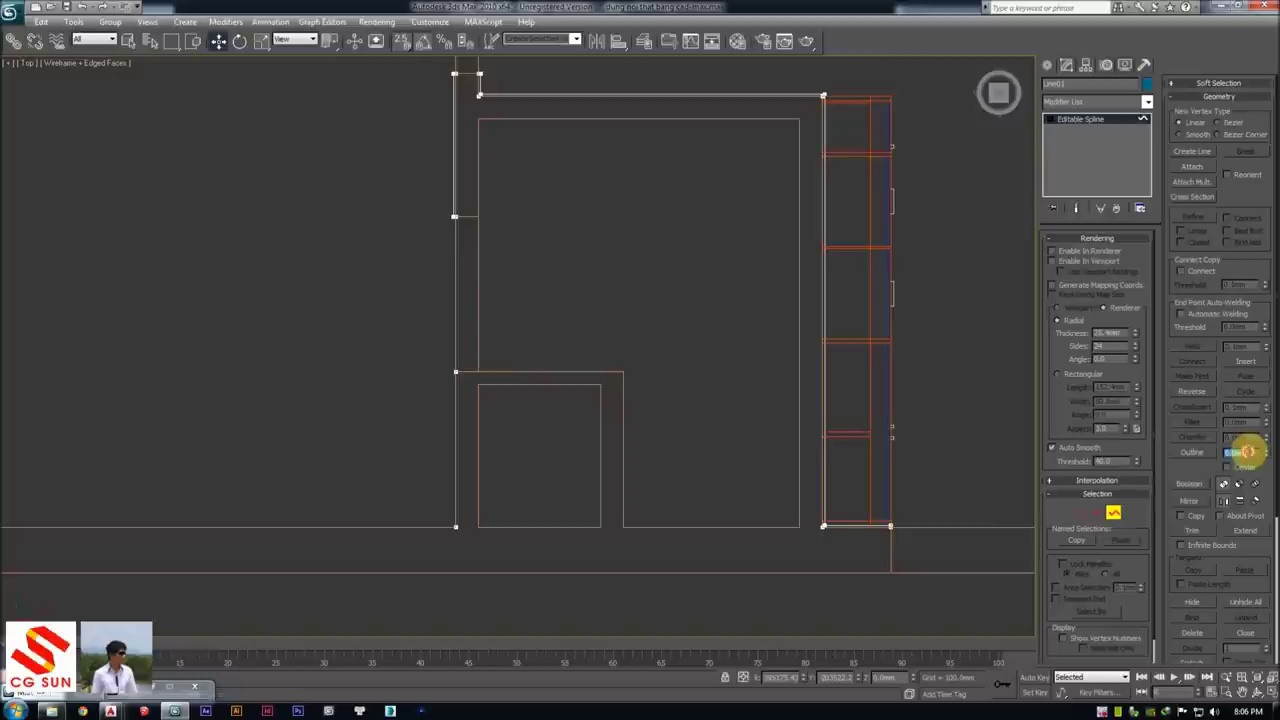
click(1249, 450)
middle_drag(808, 394, 465, 428)
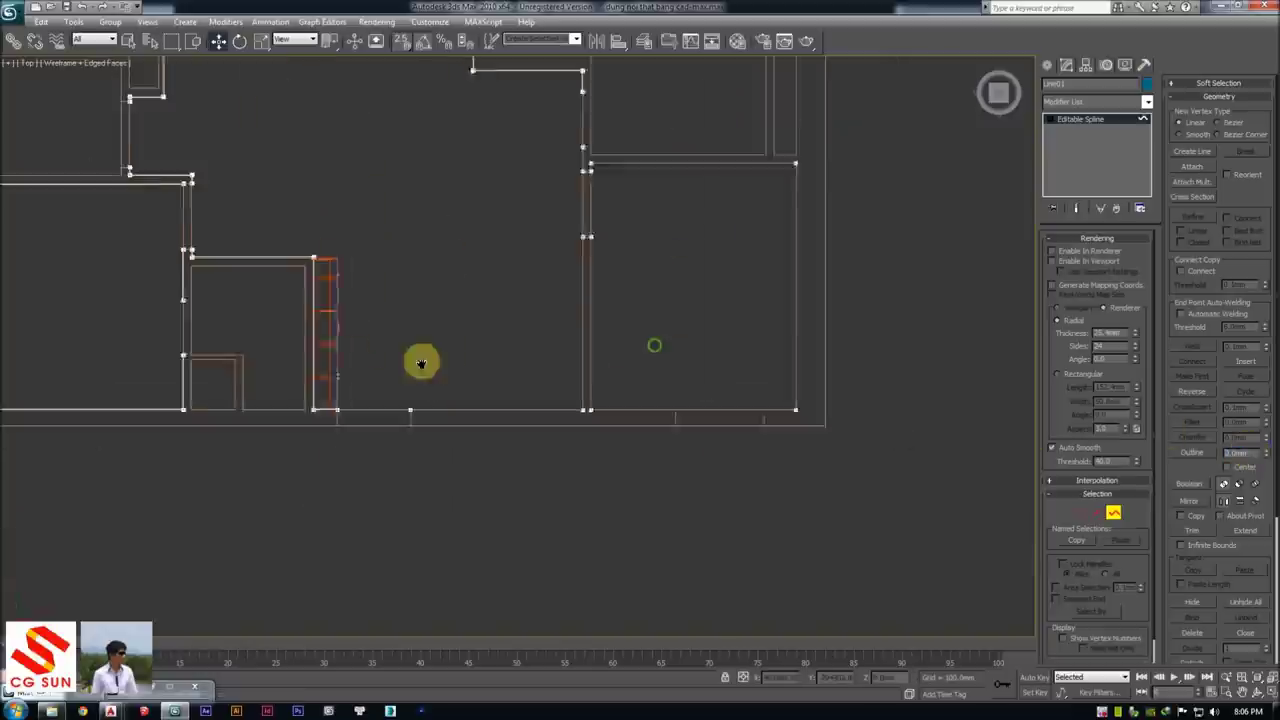
Select the remaining ceiling-edge spline and commit an Outline offset on it
click(600, 477)
click(1253, 446)
mouse_move(1266, 456)
mouse_down()
mouse_move(1260, 408)
mouse_move(1268, 492)
mouse_up()
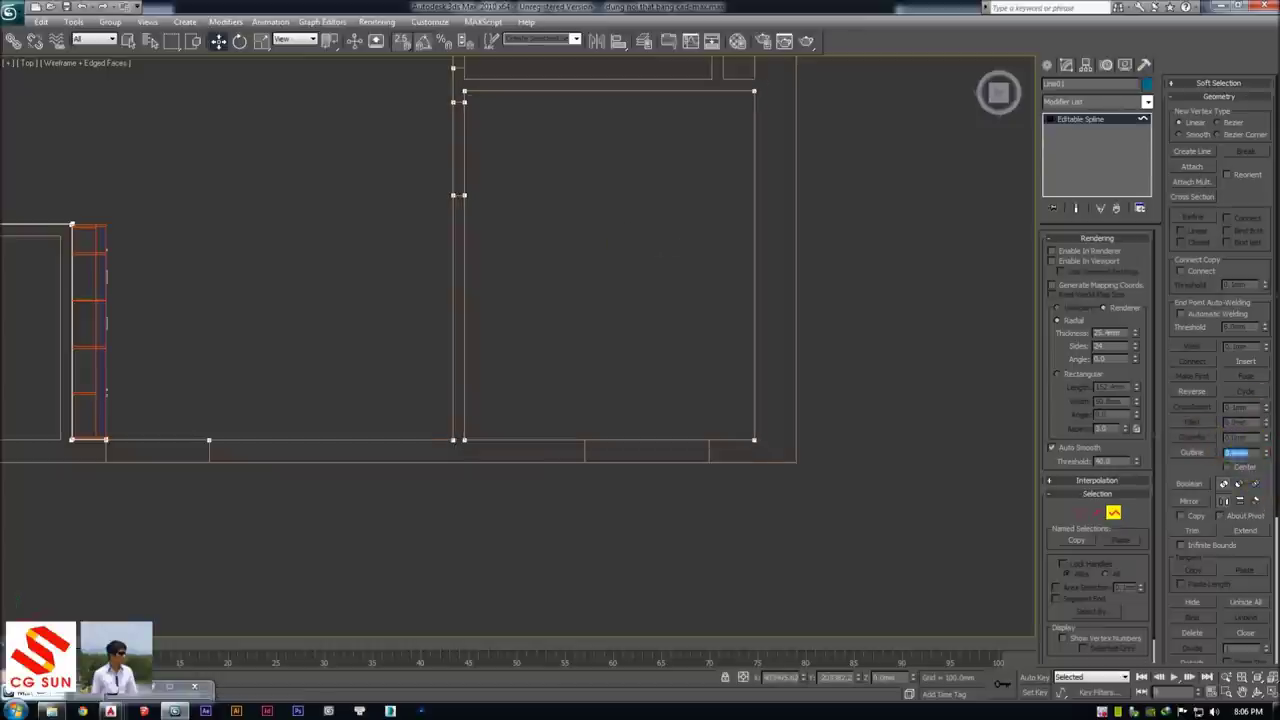
click(465, 423)
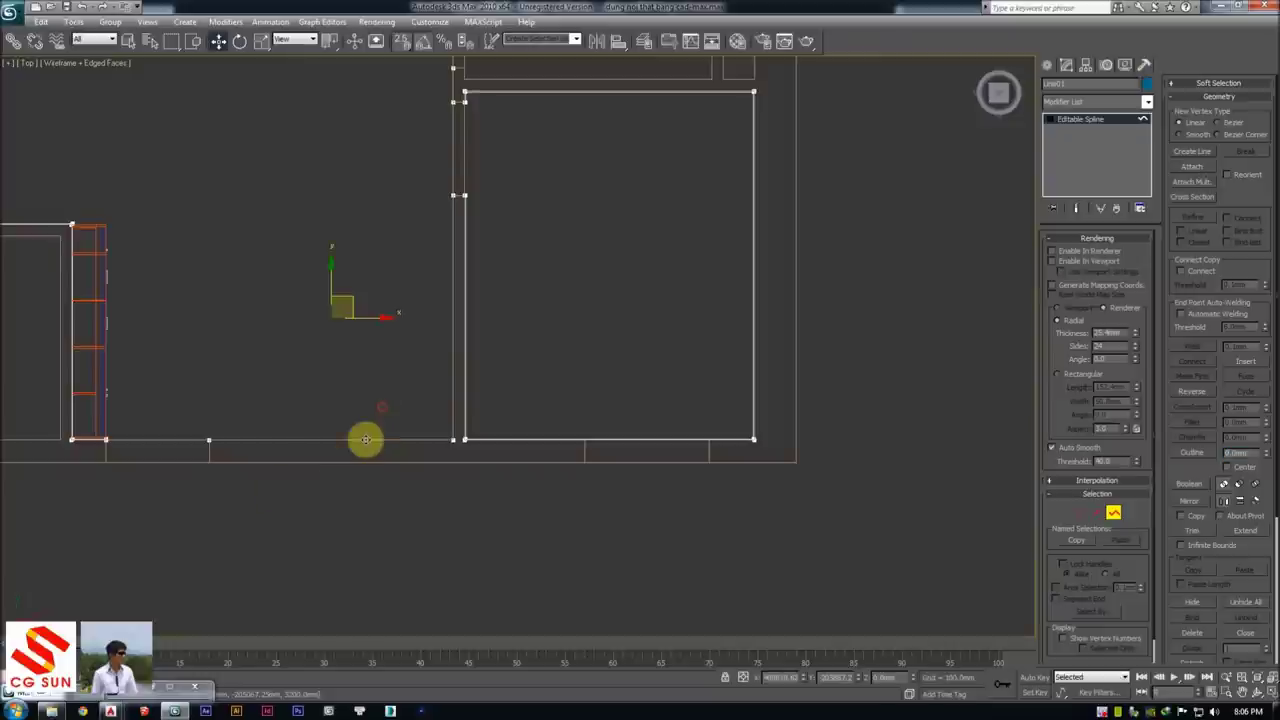
drag(1266, 456, 1262, 457)
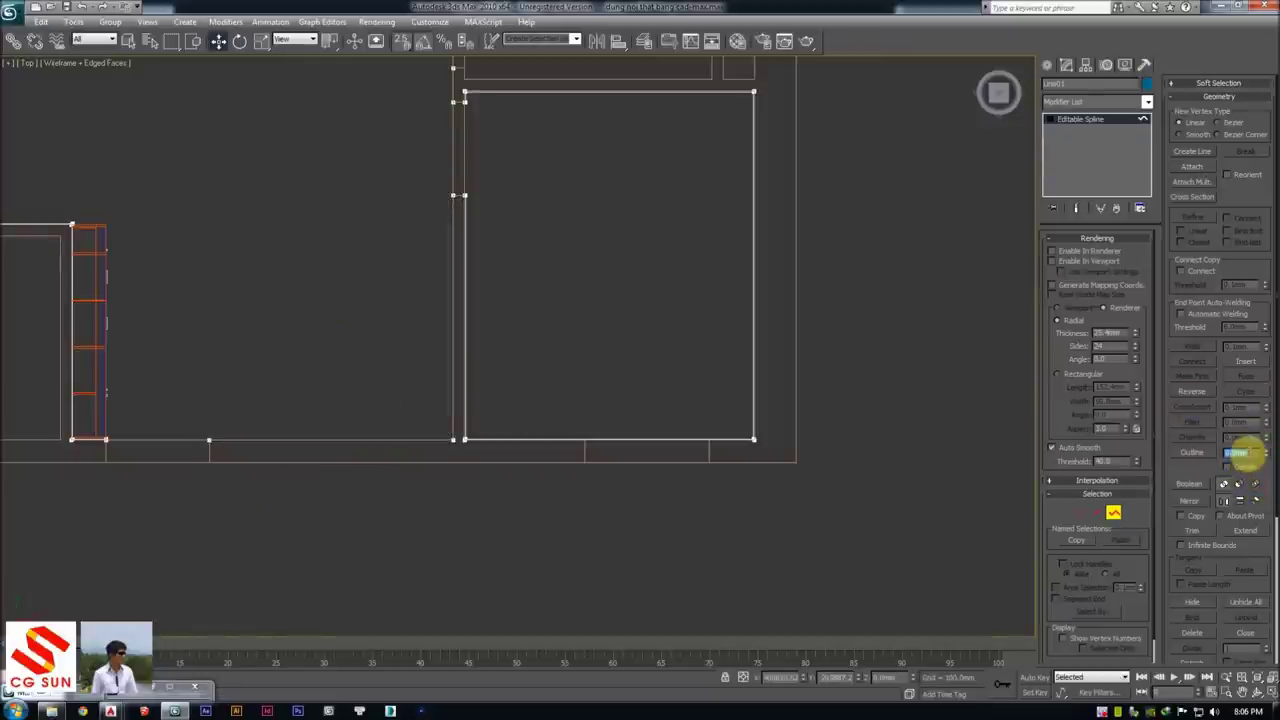
click(1240, 453)
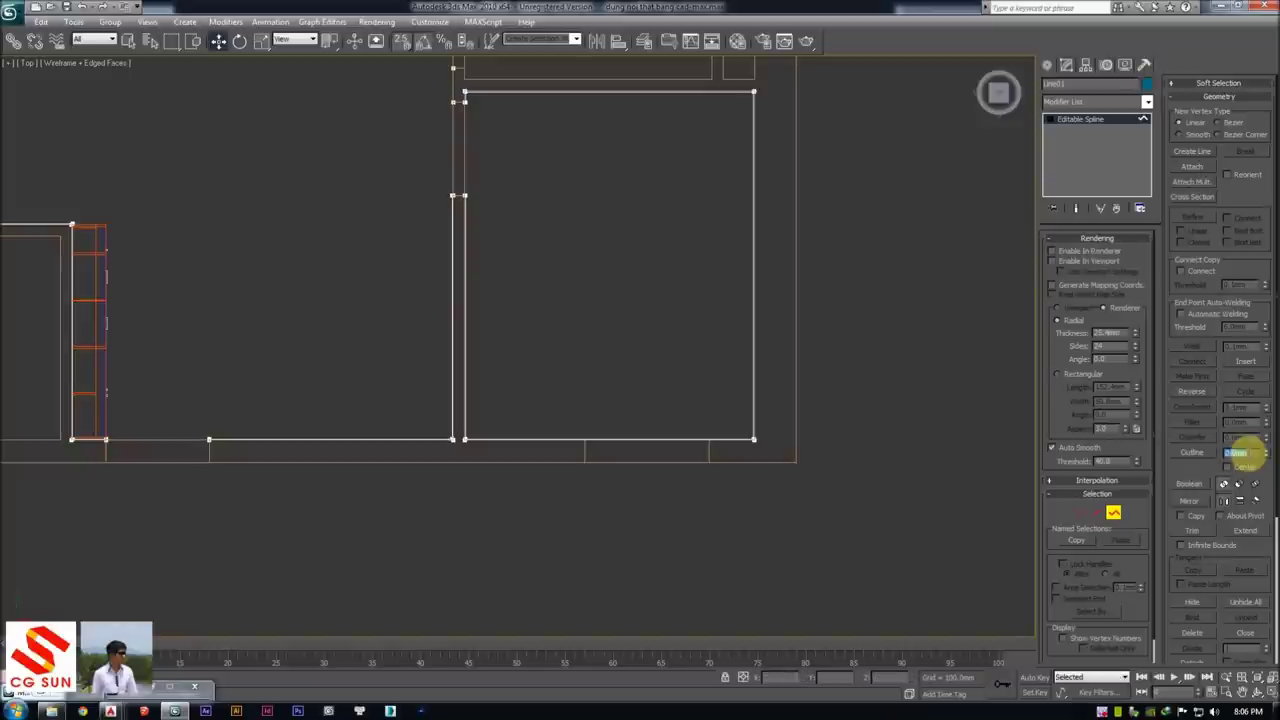
Select the outline's top-left corner vertex and edit the Outline width value
scroll(497, 423, up, 2)
scroll(443, 257, up, 2)
click(416, 214)
click(1238, 455)
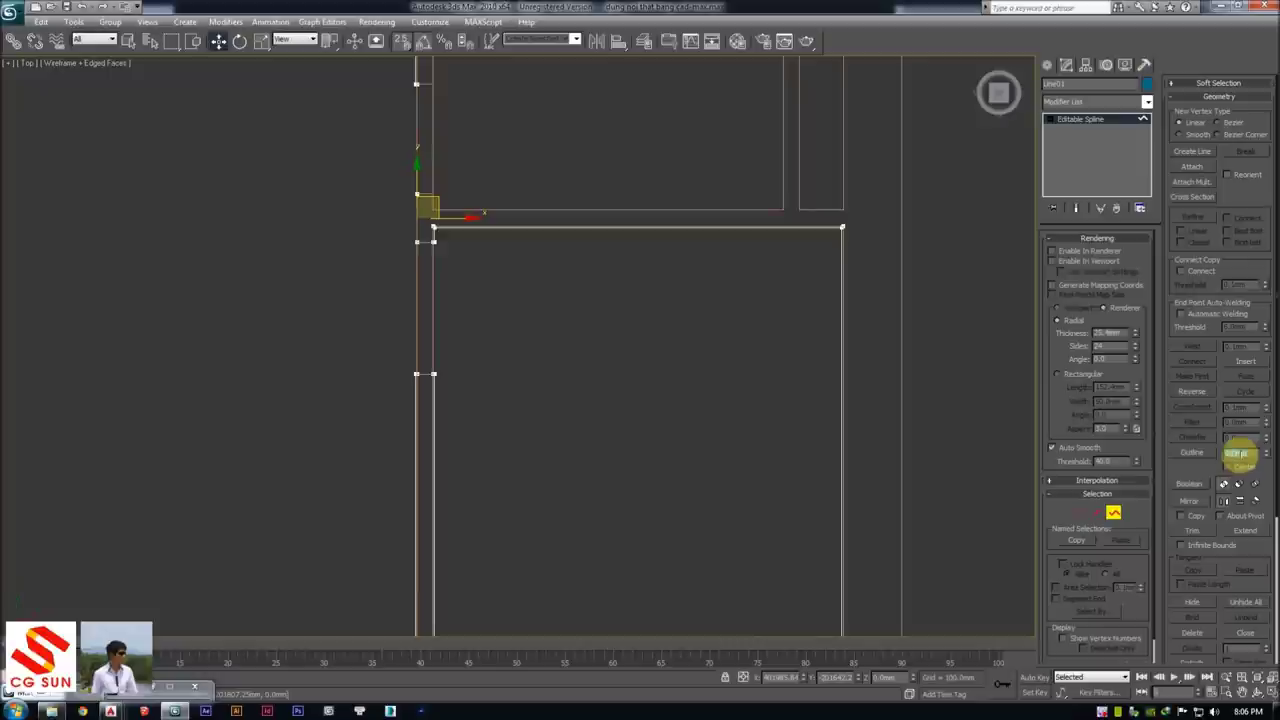
click(417, 215)
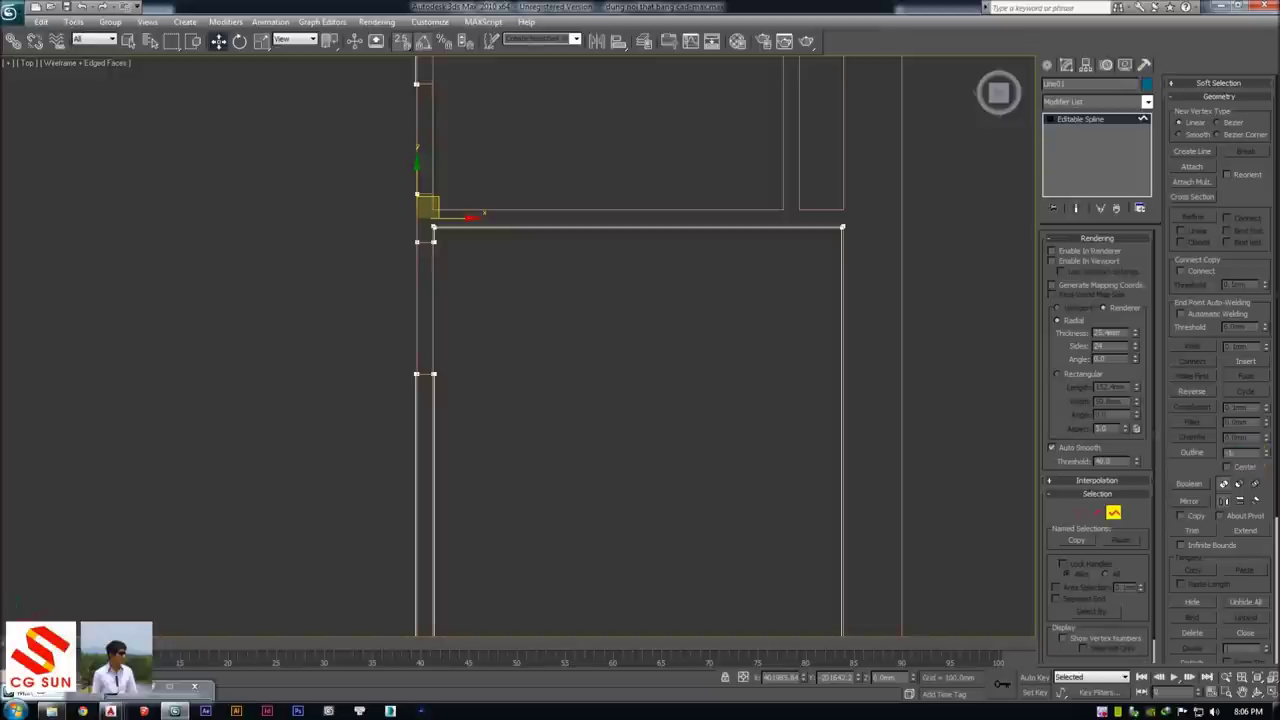
scroll(711, 440, down, 2)
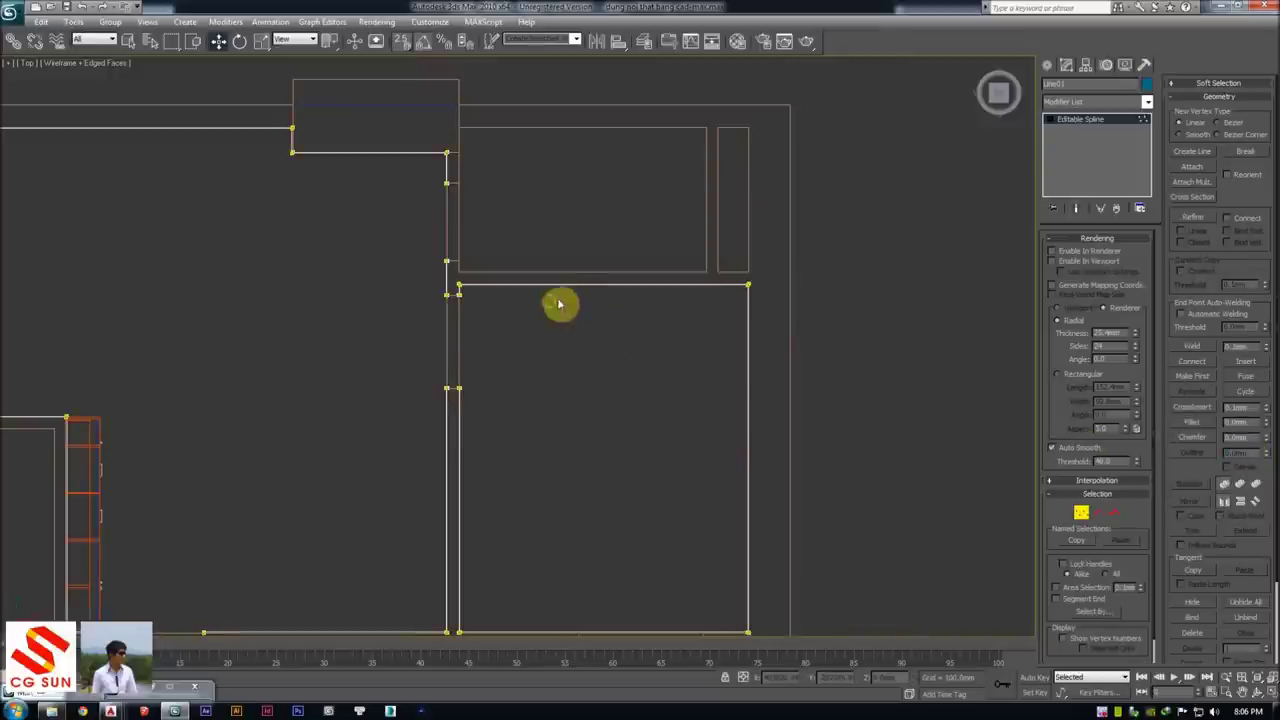
Isolate the band spline, end isolation, and add an Extrude modifier to it
scroll(560, 304, down, 2)
key(alt+q)
scroll(365, 285, up, 3)
scroll(586, 300, up, 1)
scroll(263, 260, down, 2)
click(818, 614)
click(1100, 102)
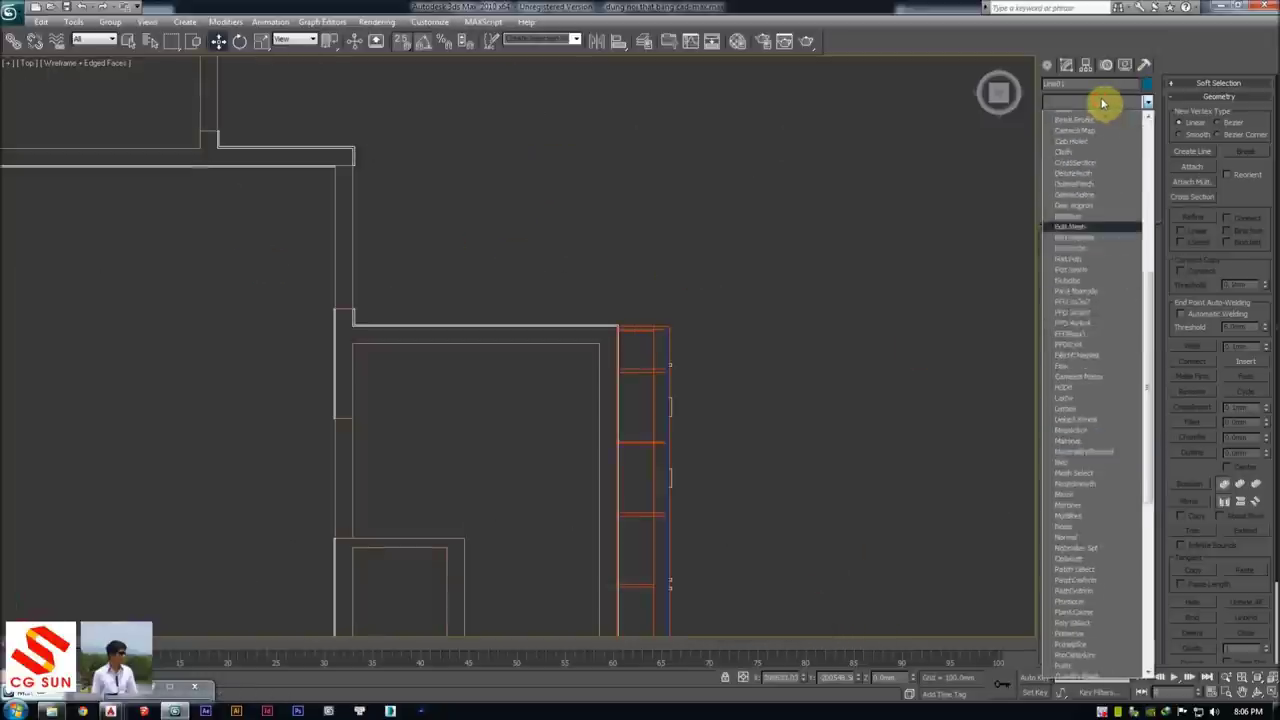
scroll(1103, 200, down, 3)
click(1068, 183)
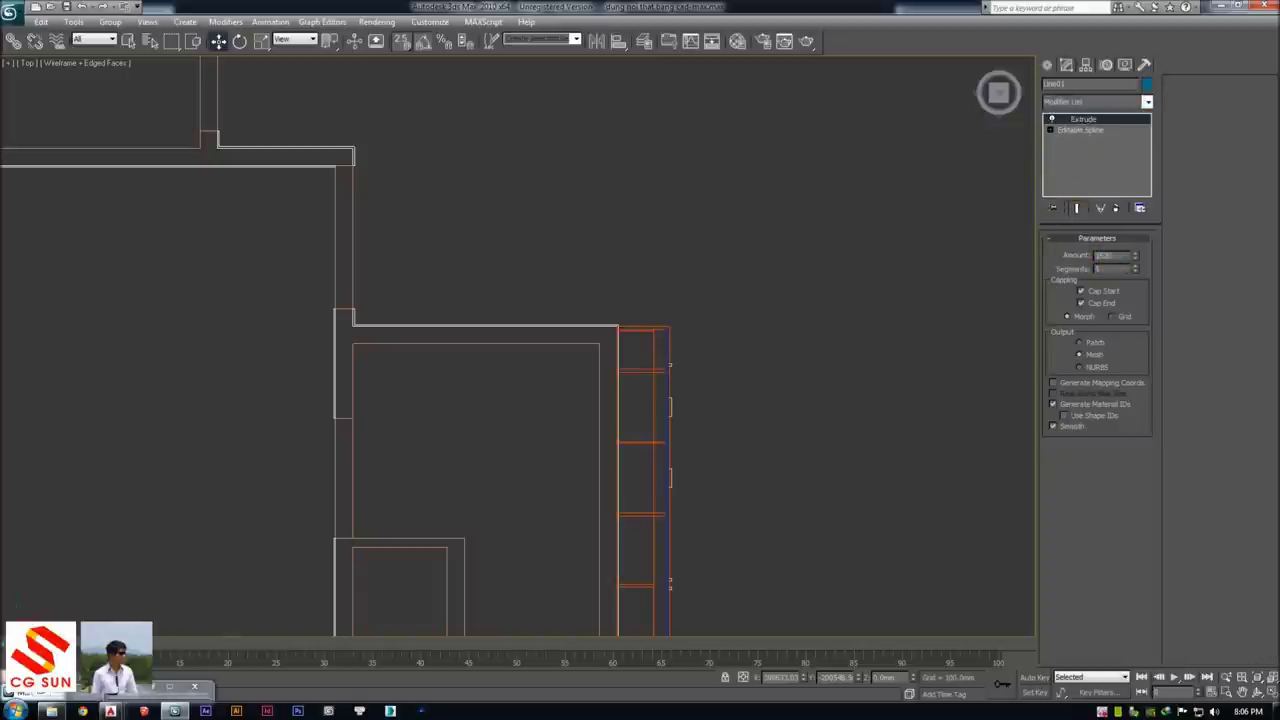
View the extruded band shaded in the Perspective viewport from an orbited angle
key(p)
key(F3)
alt+middle_drag(669, 240, 591, 274)
scroll(538, 294, up, 3)
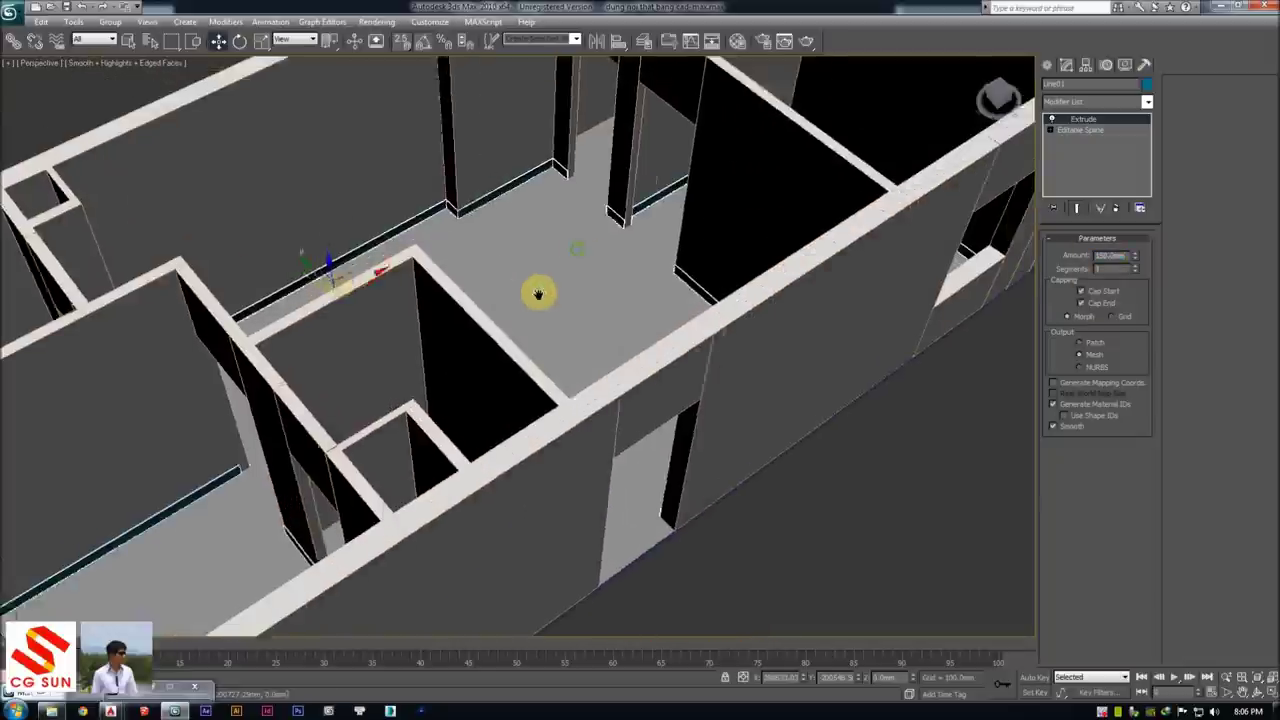
Hide edged faces and toggle wireframe/shaded to inspect the selected extruded band
scroll(538, 294, up, 5)
mouse_move(554, 231)
alt+middle_down()
mouse_move(671, 309)
mouse_move(640, 340)
alt+middle_up()
key(F4)
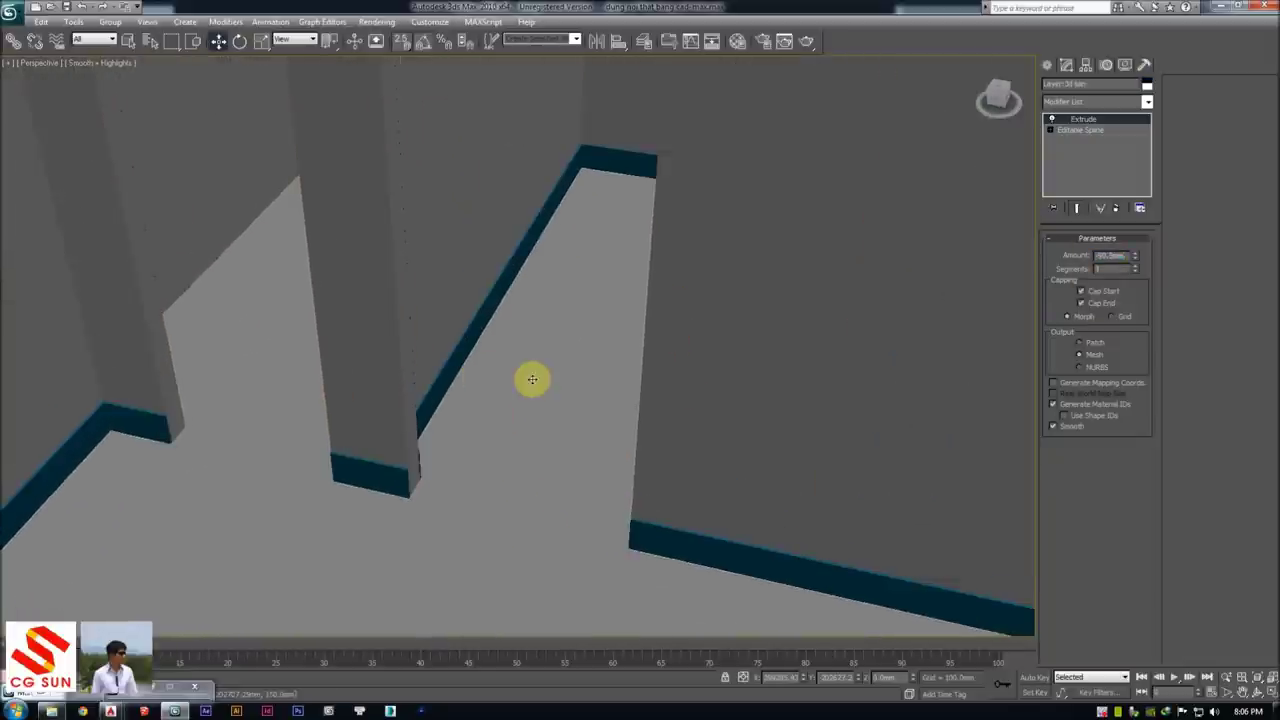
key(F3)
click(544, 298)
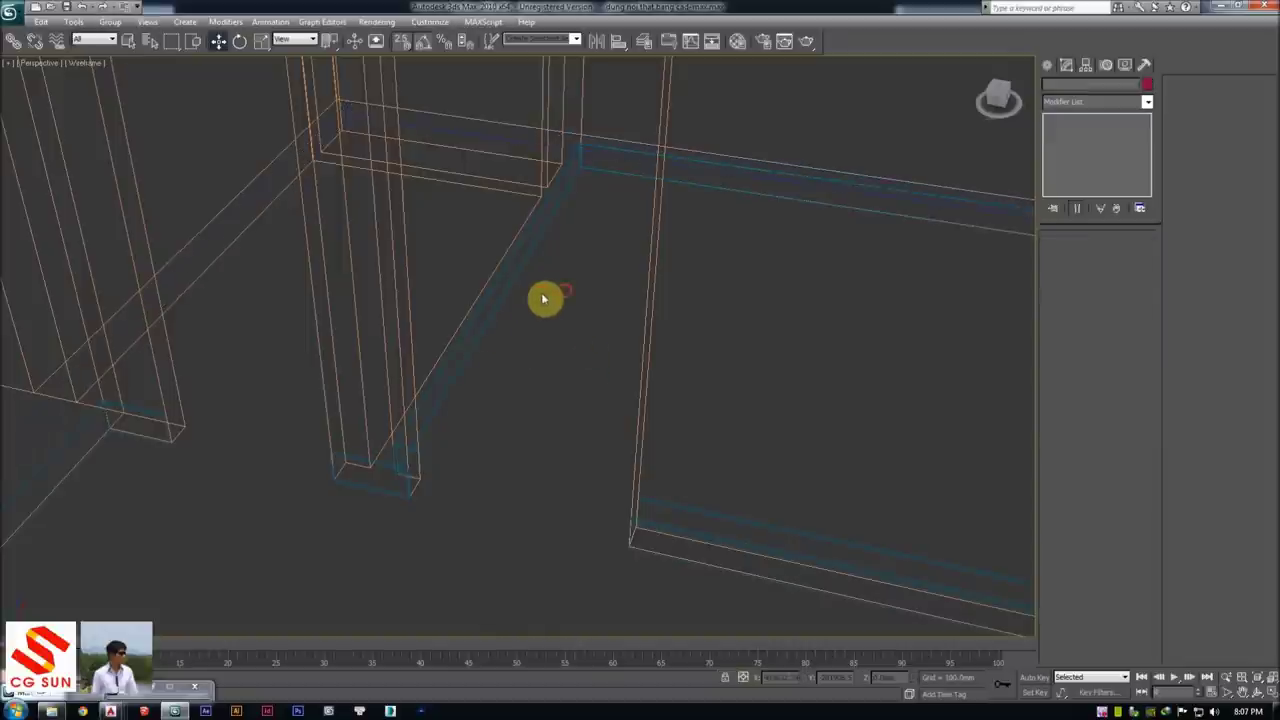
click(434, 457)
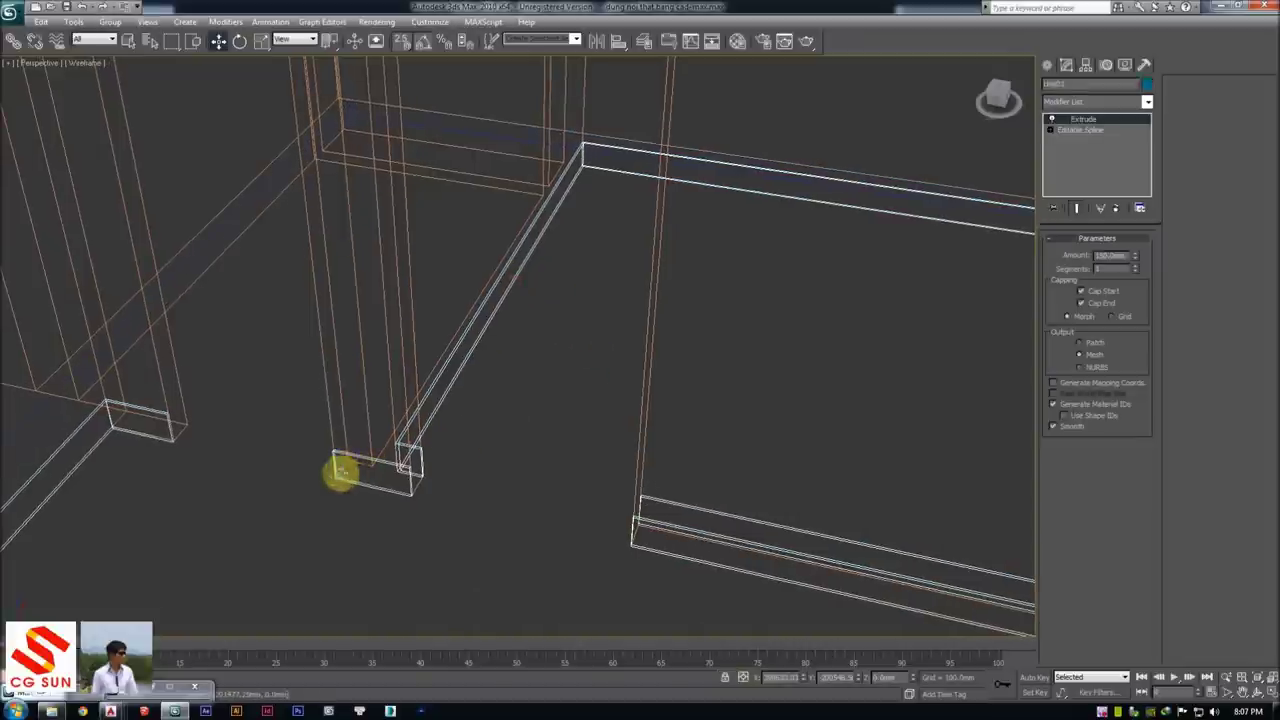
key(F3)
key(F3)
click(528, 414)
key(F3)
key(F3)
Show the Create > Shapes spline options and orbit down into the cabinet area
click(1047, 64)
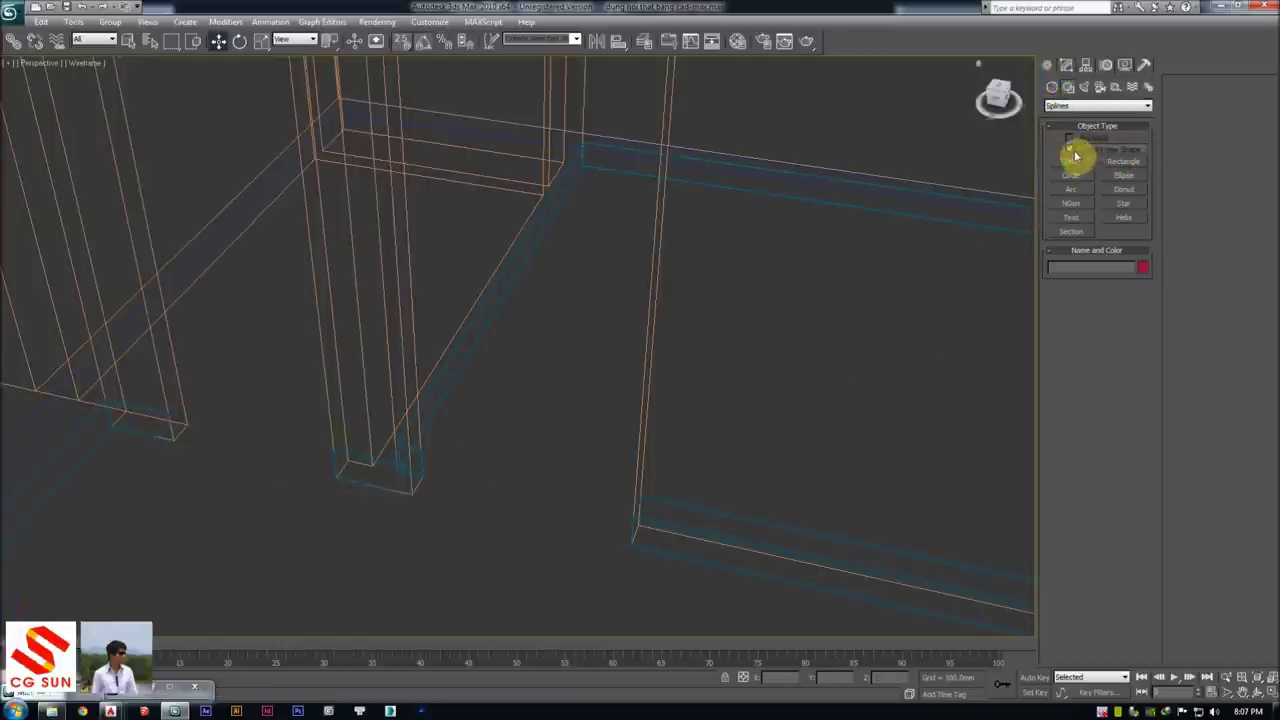
alt+middle_drag(229, 234, 475, 337)
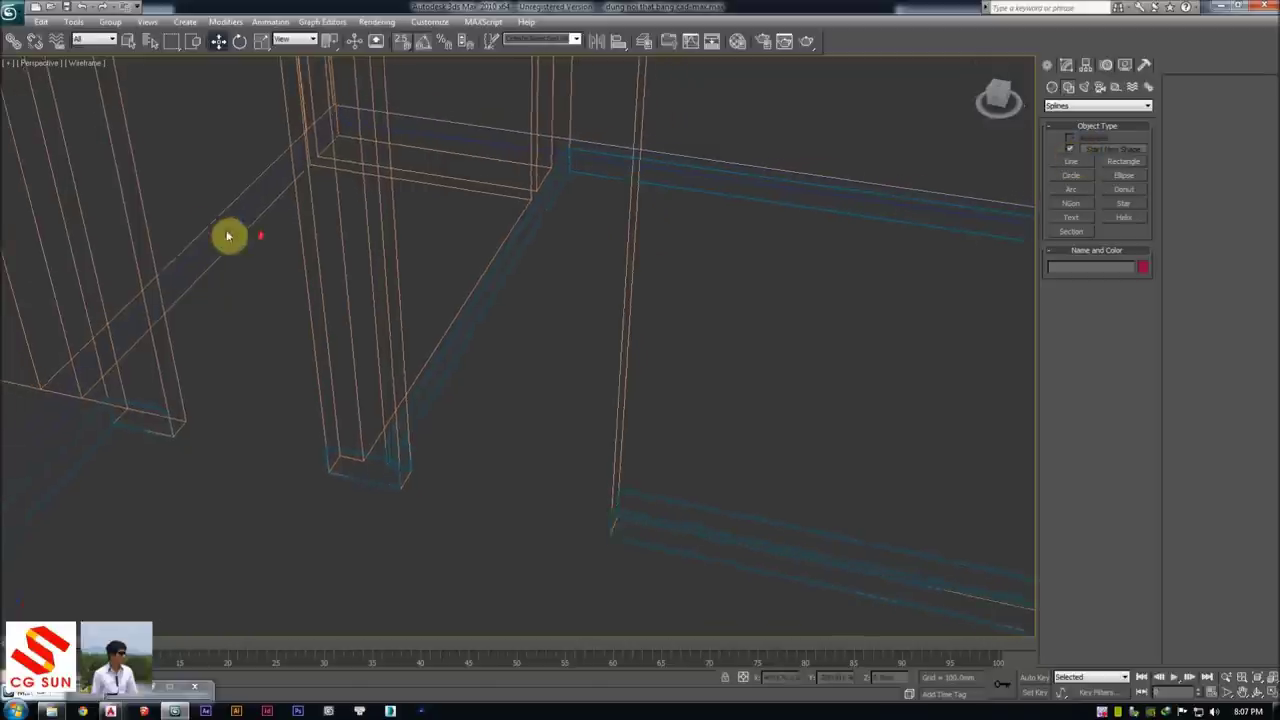
key(F3)
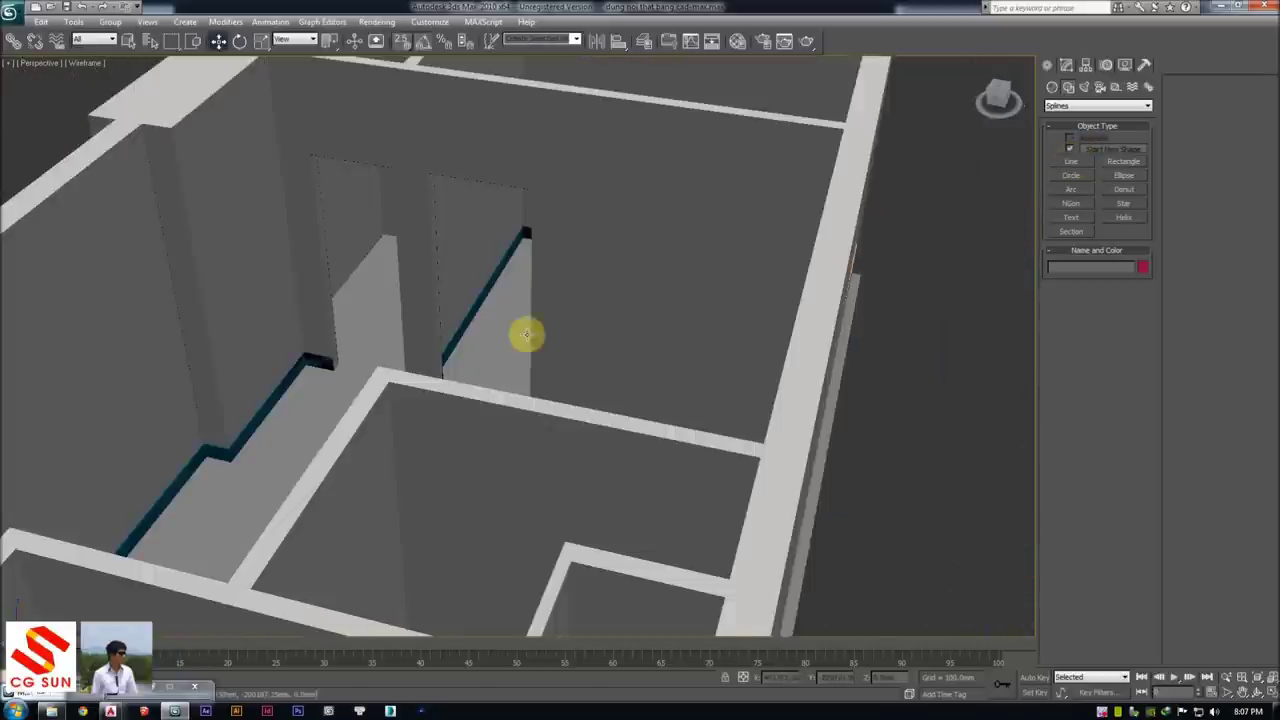
scroll(500, 330, up, 3)
scroll(470, 350, up, 2)
right_click(449, 371)
key(Escape)
key(F3)
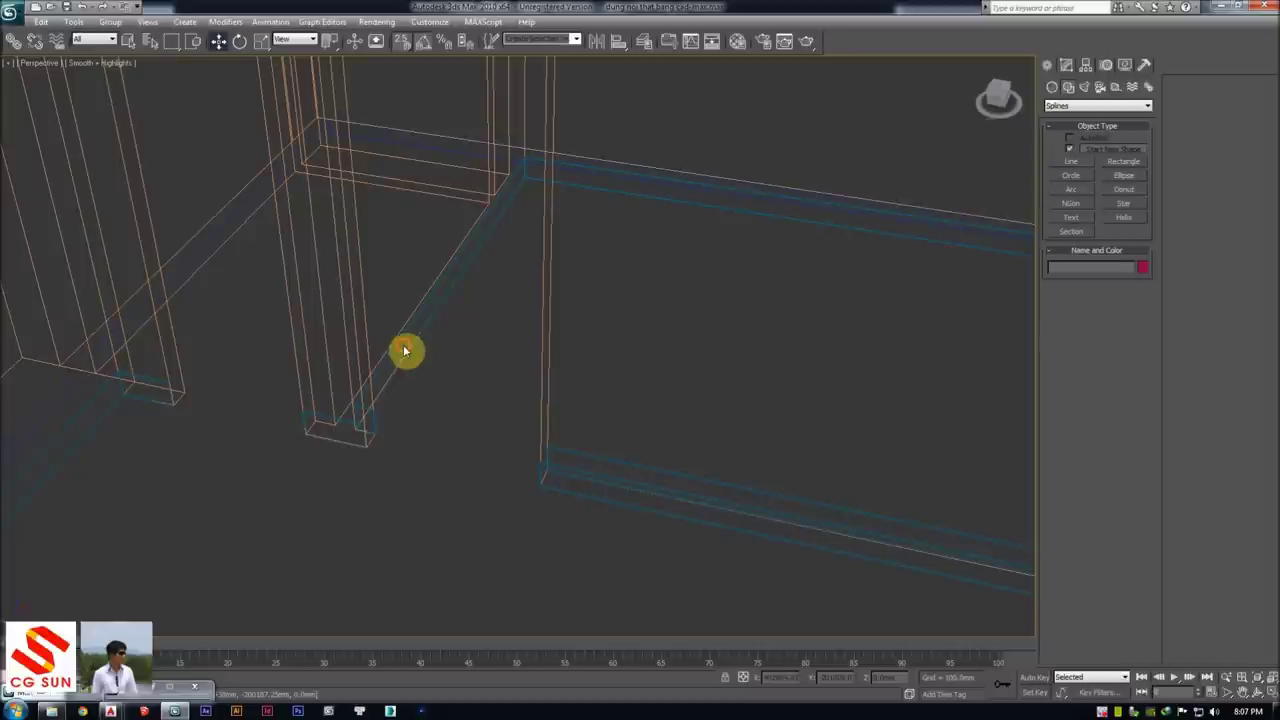
Select the band line and orbit the shaded view out over the whole apartment
click(403, 342)
key(F3)
scroll(480, 380, down, 5)
scroll(440, 395, down, 4)
mouse_move(443, 400)
alt+middle_down()
mouse_move(337, 417)
mouse_move(383, 422)
alt+middle_up()
scroll(557, 369, up, 3)
mouse_move(557, 369)
alt+middle_down()
mouse_move(460, 377)
mouse_move(449, 314)
alt+middle_up()
scroll(425, 307, up, 2)
scroll(560, 285, down, 5)
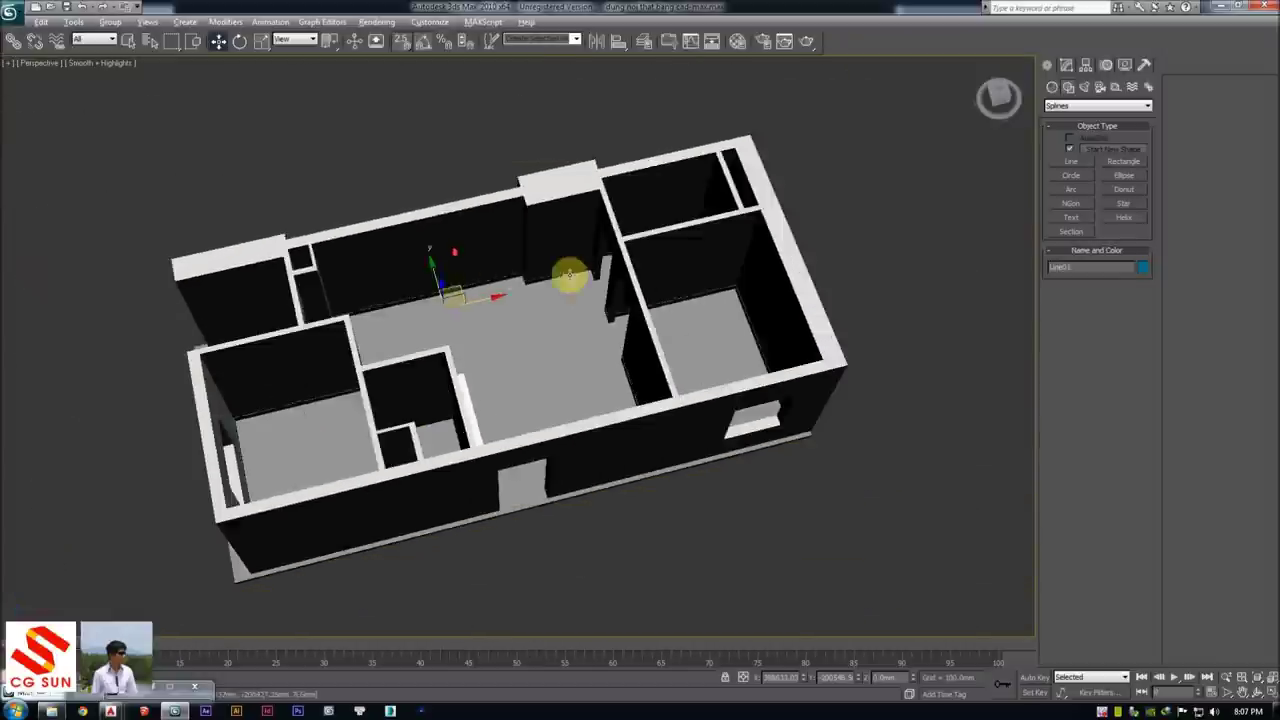
Orbit and zoom around the apartment, ending in a three-quarter view
alt+middle_drag(560, 285, 529, 320)
scroll(430, 330, up, 3)
mouse_move(430, 328)
alt+middle_down()
mouse_move(400, 291)
mouse_move(427, 263)
alt+middle_up()
scroll(469, 286, up, 3)
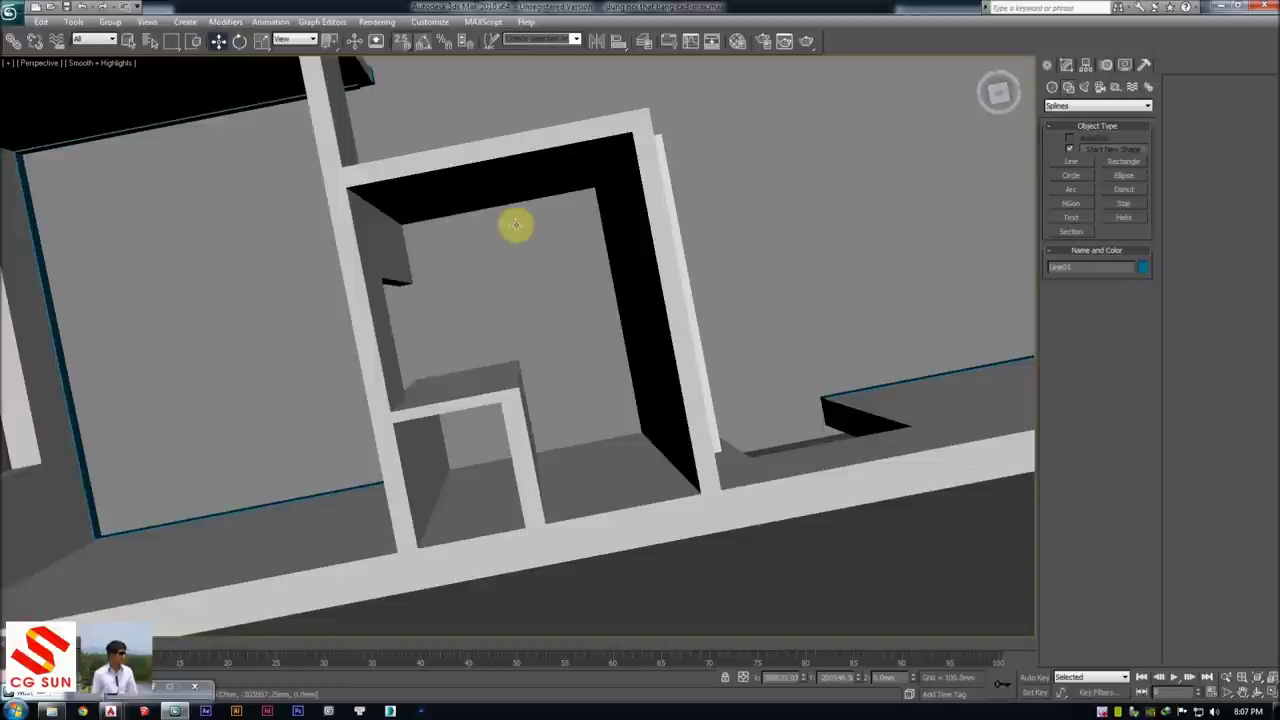
scroll(480, 394, down, 1)
scroll(490, 405, down, 3)
scroll(498, 419, down, 2)
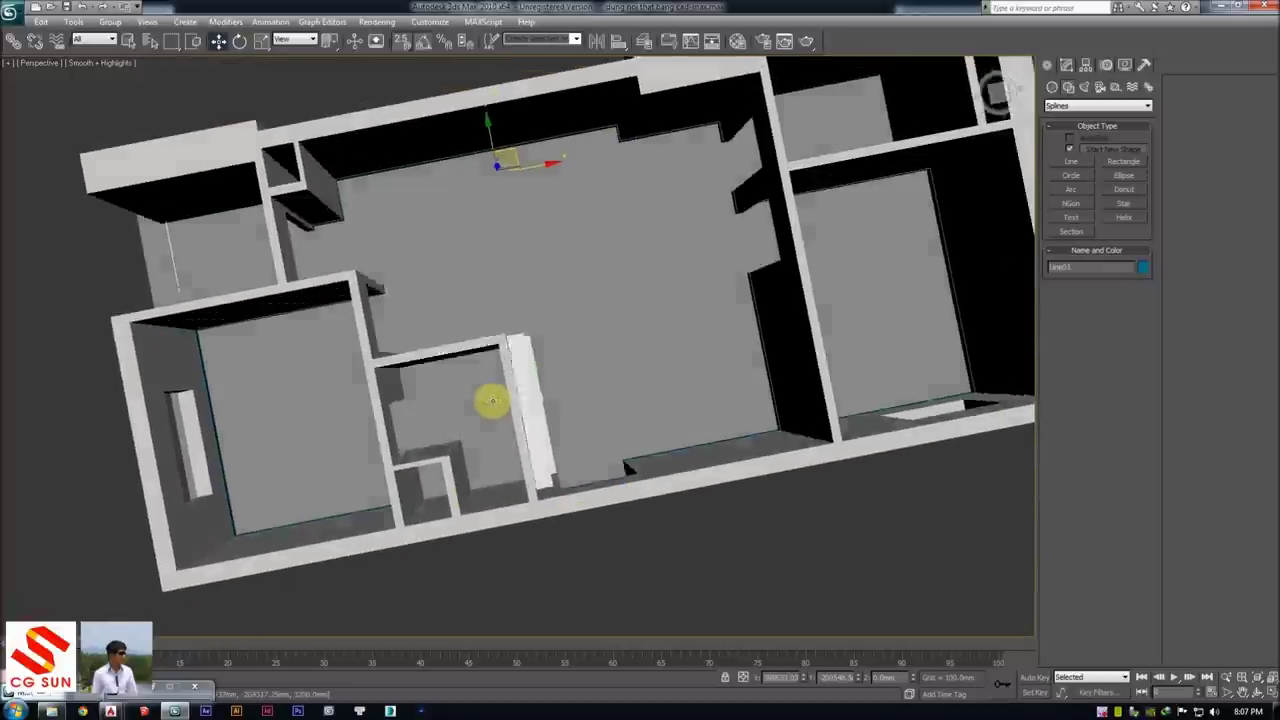
alt+middle_drag(491, 400, 506, 400)
scroll(470, 386, up, 3)
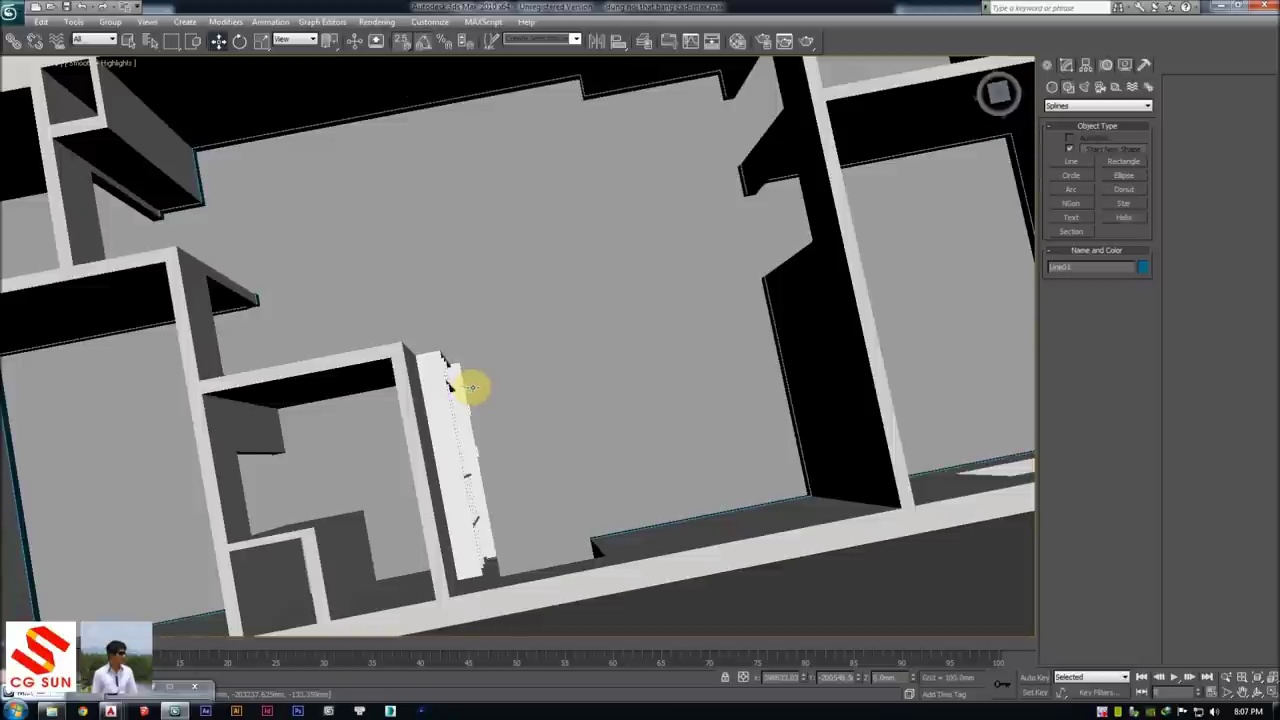
middle_drag(497, 389, 491, 374)
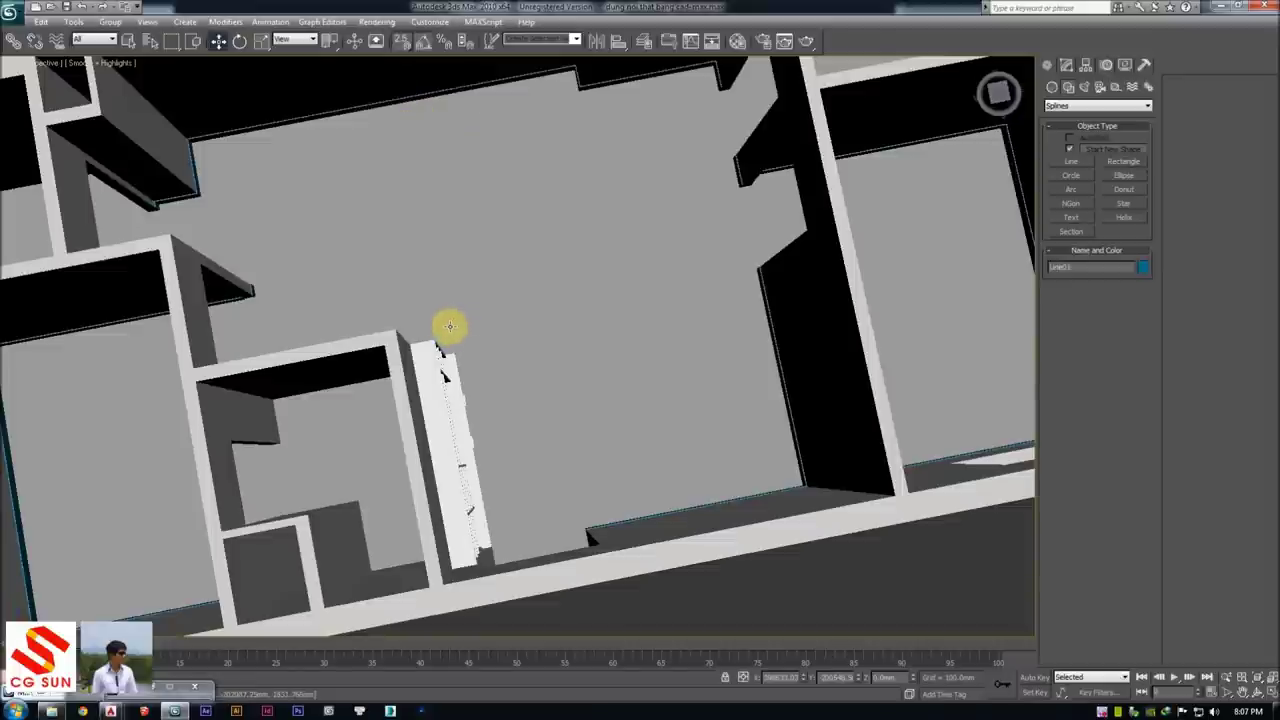
scroll(445, 328, down, 3)
scroll(357, 317, down, 3)
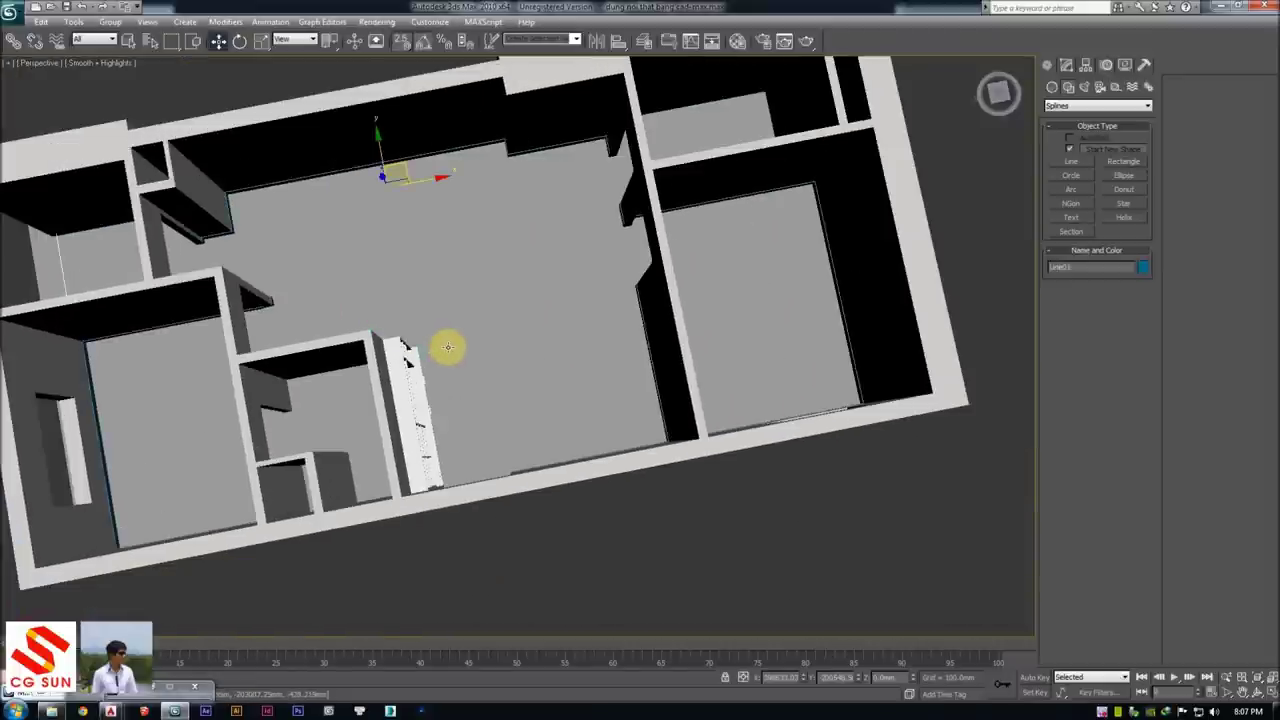
mouse_move(440, 323)
alt+middle_down()
mouse_move(443, 343)
mouse_move(457, 326)
alt+middle_up()
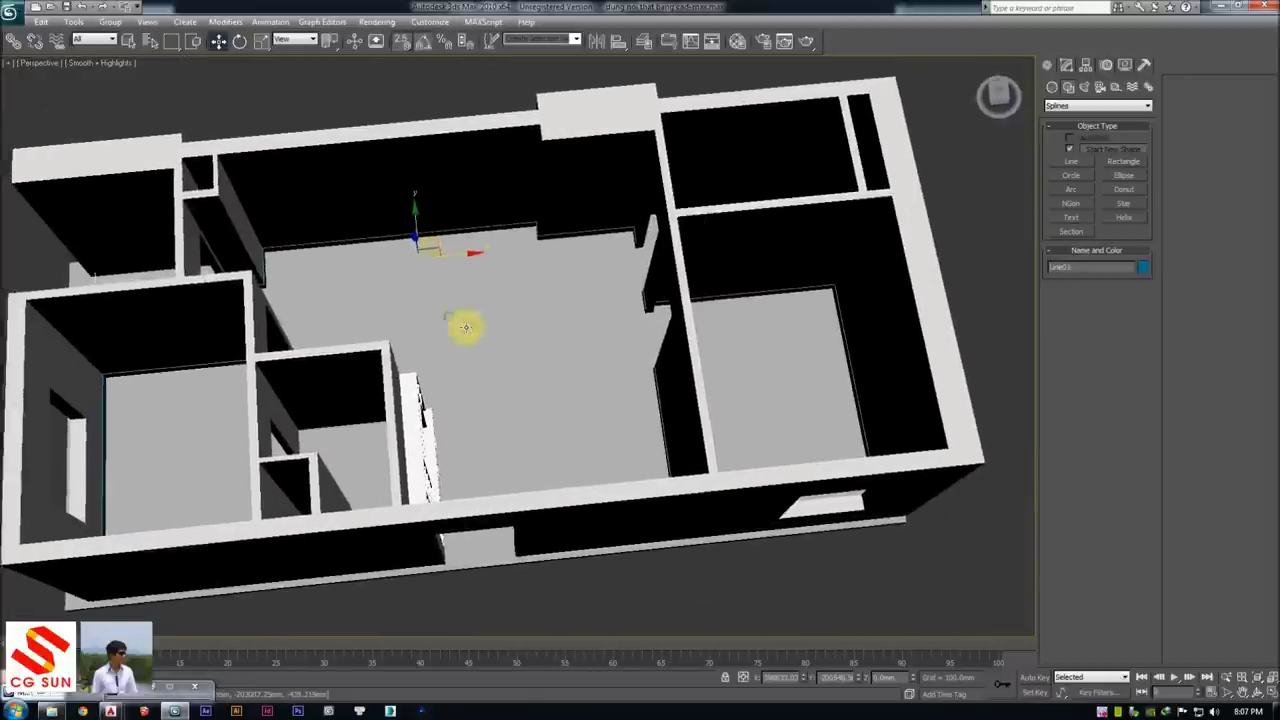
Show the apartment as a deselected top-down wireframe plan
key(t)
key(F3)
click(557, 320)
mouse_move(549, 289)
middle_down()
mouse_move(497, 311)
mouse_move(504, 294)
middle_up()
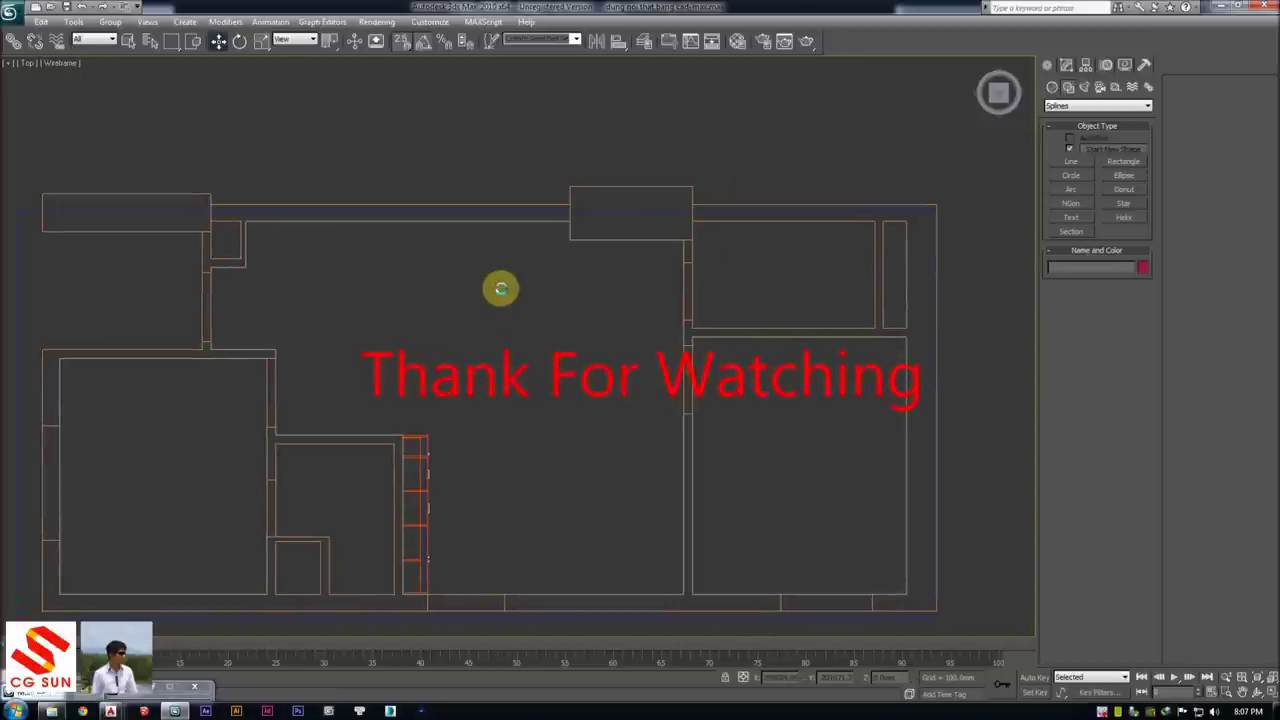